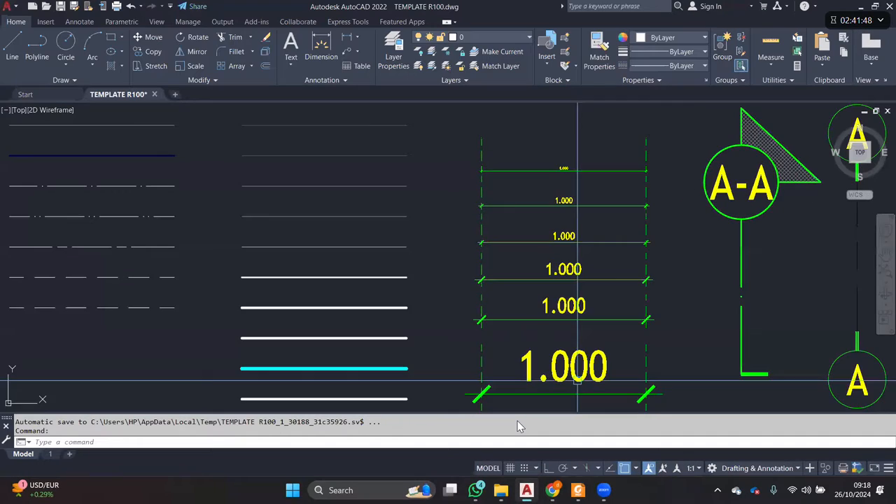
# - Create a new drawing from the acadiso template
pyautogui.scroll(-6, 577, 382)
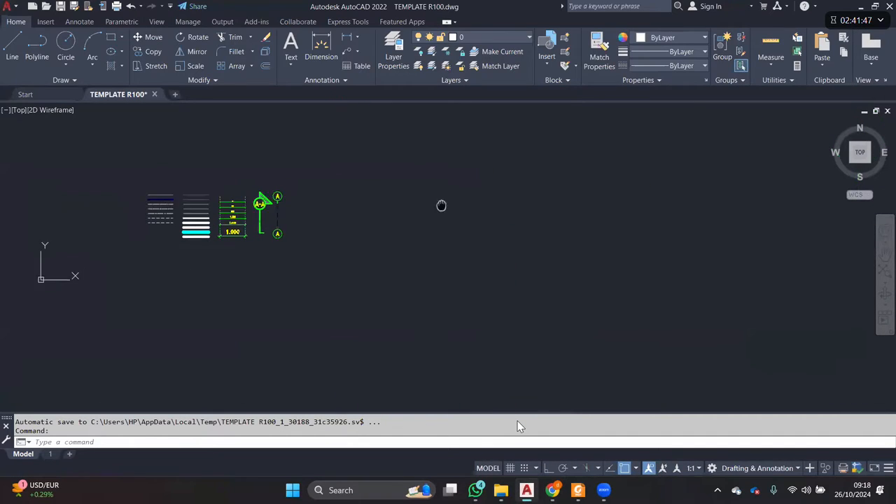
pyautogui.hotkey('ctrl', 'n')
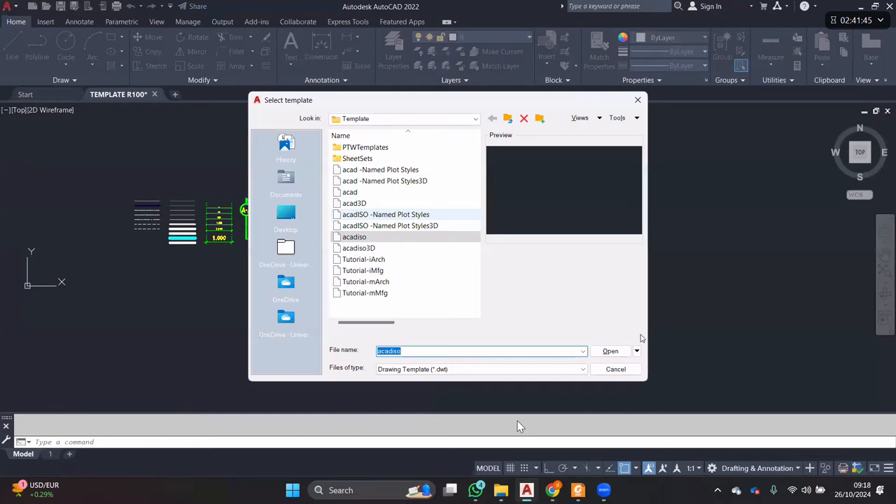
pyautogui.click(611, 351)
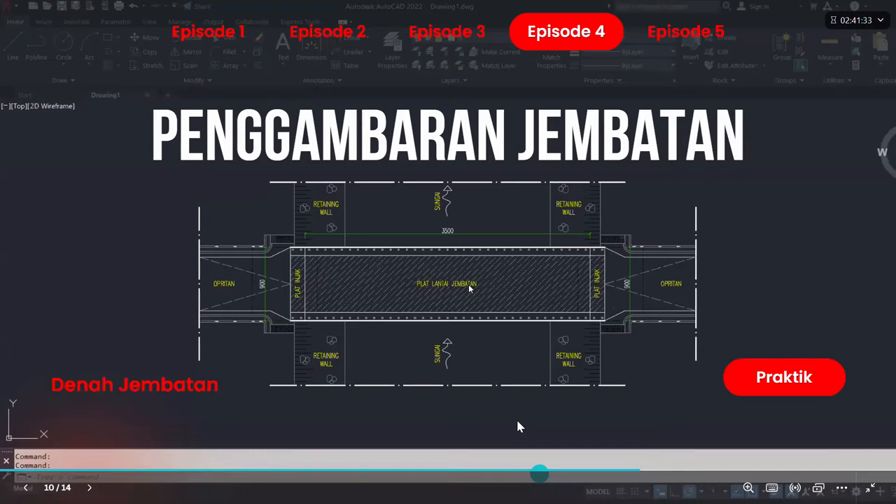
# - Review the "Settingan Awal" slide of the Canva training presentation and return to the empty AutoCAD drawing
pyautogui.press('Escape')
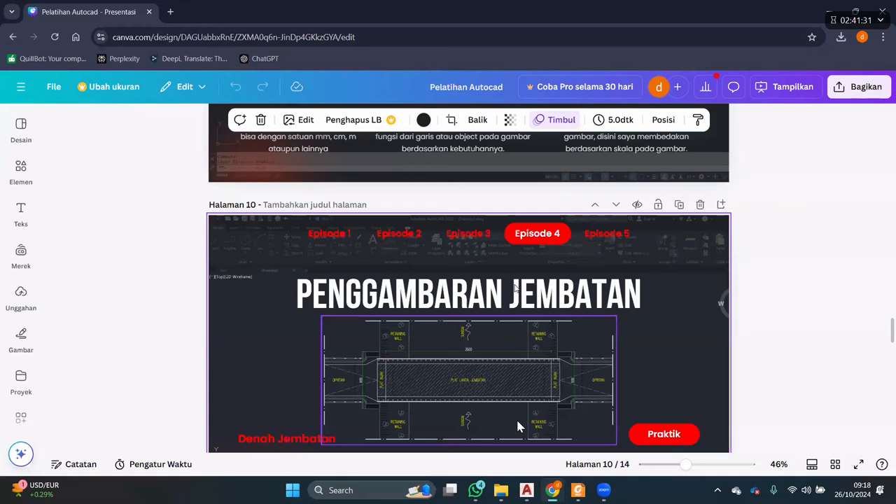
pyautogui.scroll(10, 518, 427)
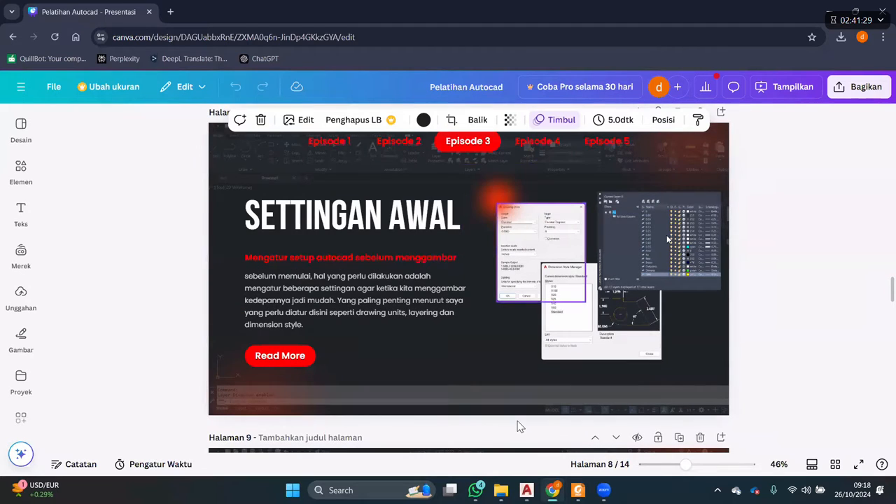
pyautogui.click(553, 490)
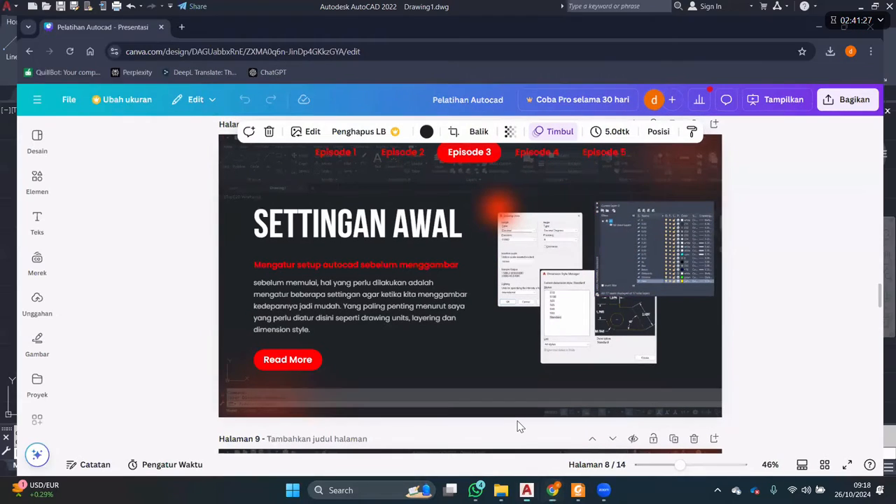
pyautogui.click(462, 226)
pyautogui.click(464, 224)
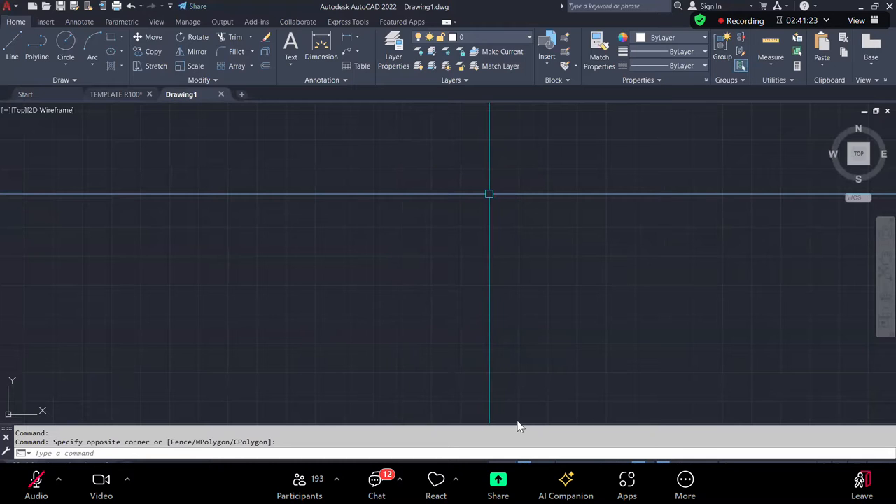
# - Configure the drawing units with length precision 0.00 and millimeters as the insertion scale
pyautogui.write('UN')
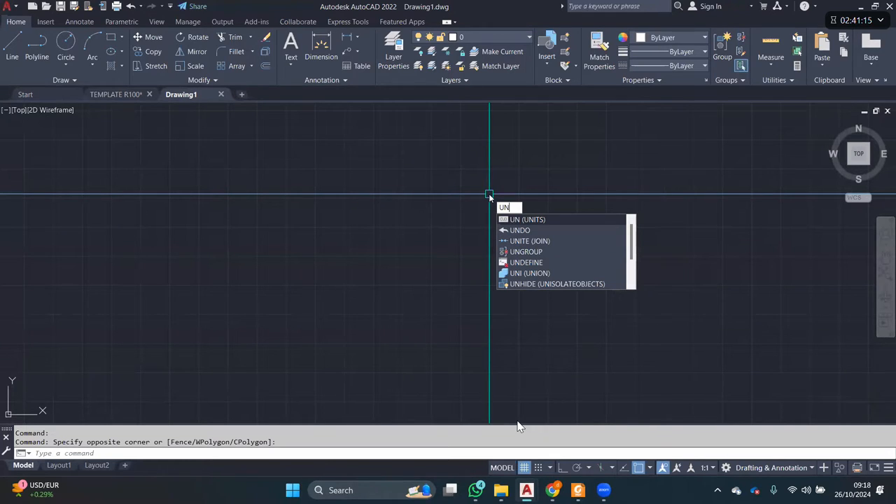
pyautogui.press('Return')
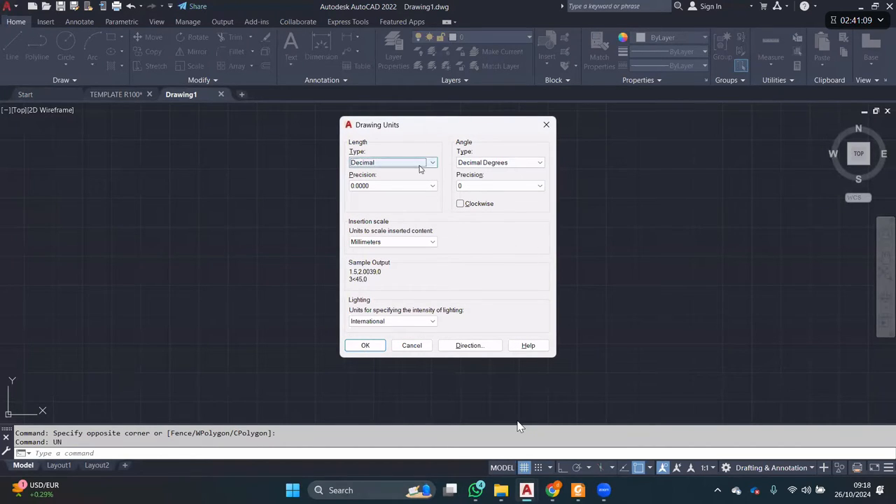
pyautogui.click(418, 167)
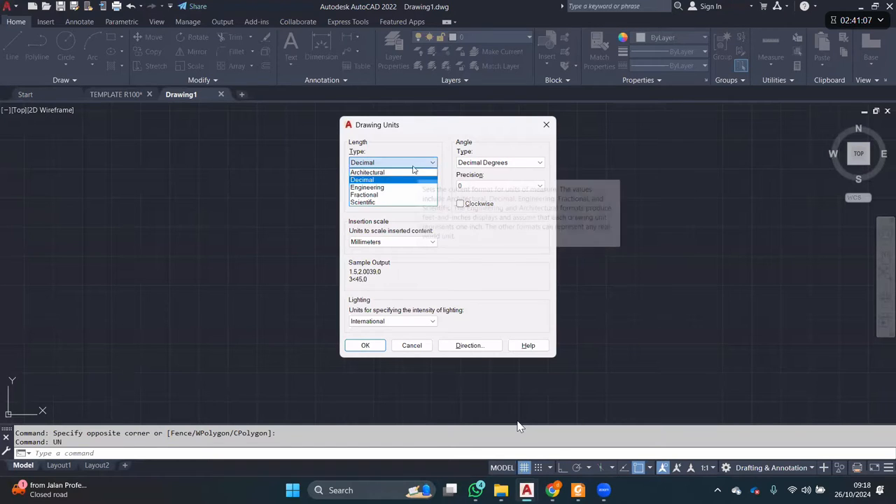
pyautogui.click(410, 242)
pyautogui.click(408, 243)
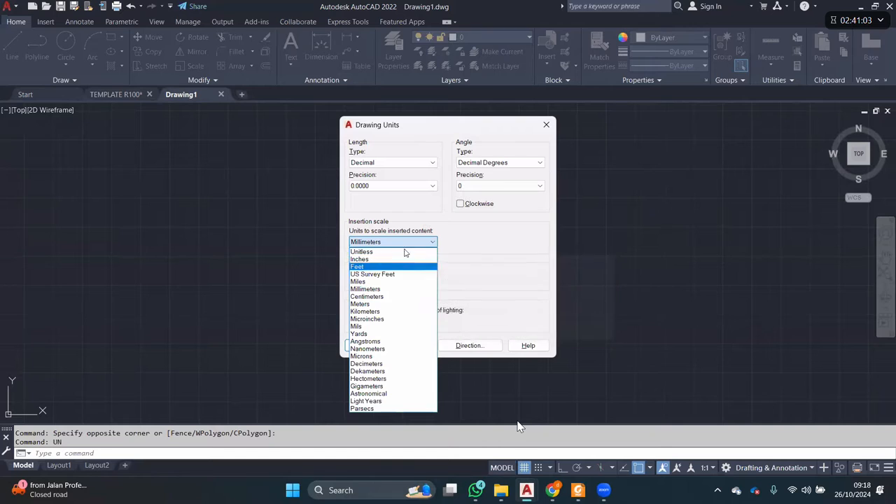
pyautogui.click(412, 243)
pyautogui.click(412, 243)
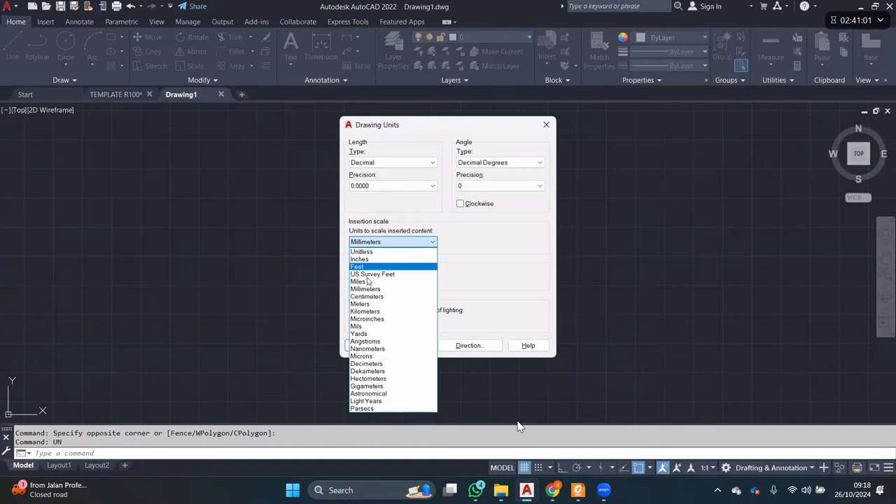
pyautogui.click(392, 289)
pyautogui.click(408, 186)
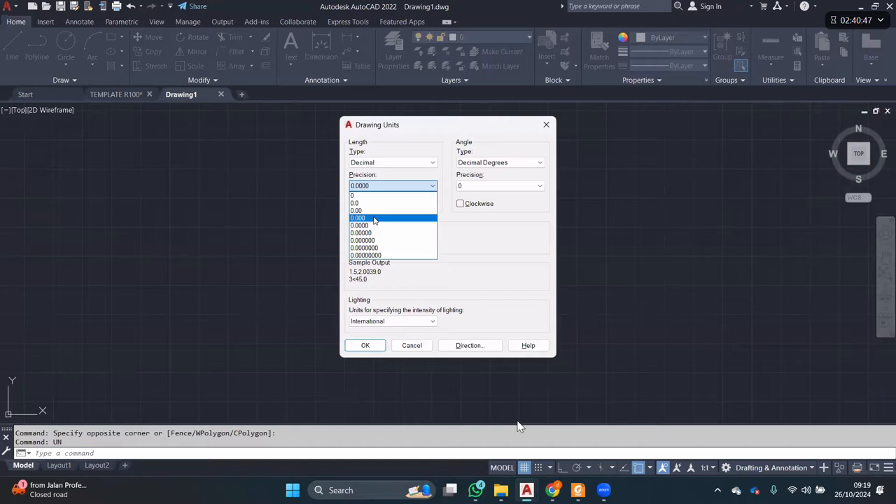
pyautogui.click(375, 210)
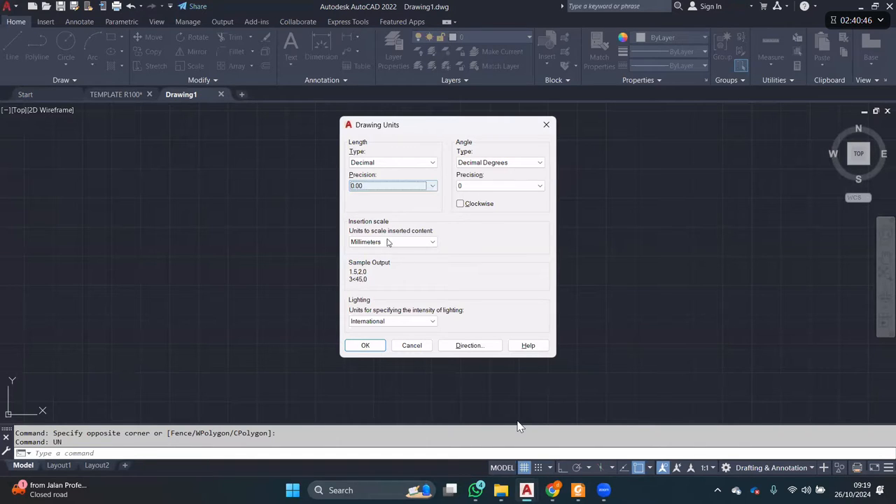
pyautogui.click(366, 346)
pyautogui.click(534, 231)
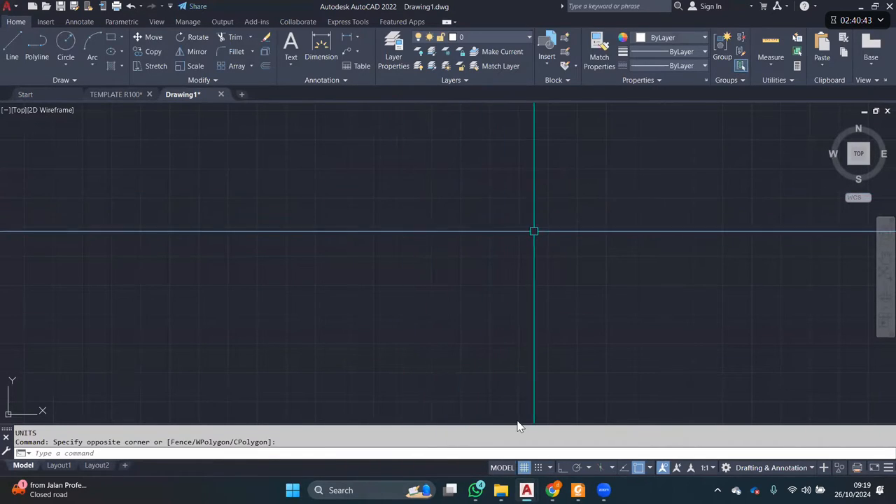
# - Open the layer properties manager and float it over the drawing area, leaving only layer 0 in it
pyautogui.write('la')
pyautogui.press('Return')
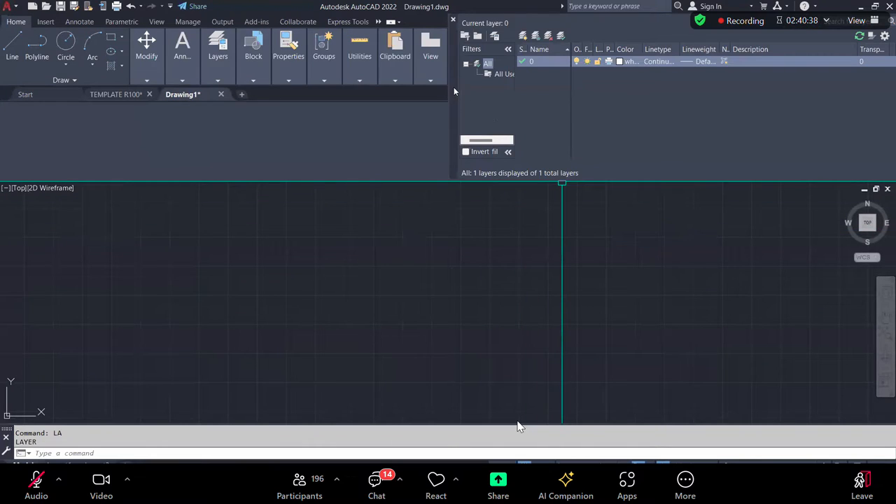
pyautogui.moveTo(314, 247)
pyautogui.mouseDown()
pyautogui.moveTo(308, 217)
pyautogui.moveTo(105, 177)
pyautogui.mouseUp()
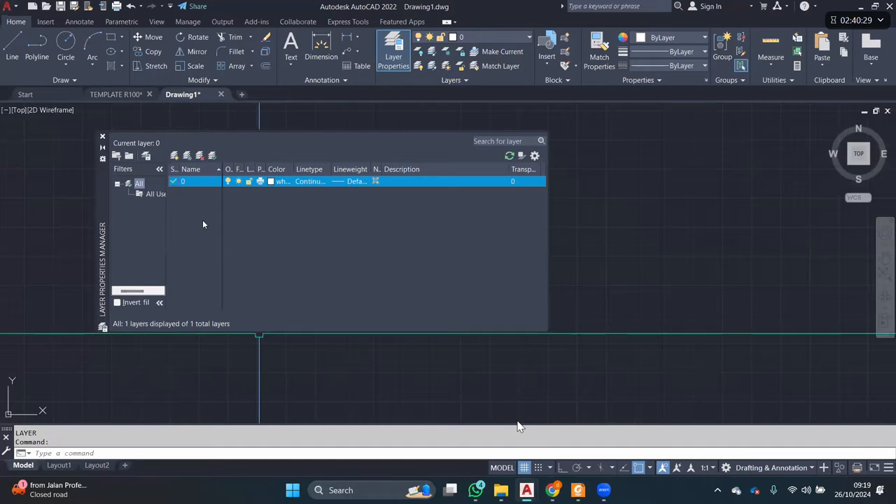
pyautogui.hotkey('alt', 'n')
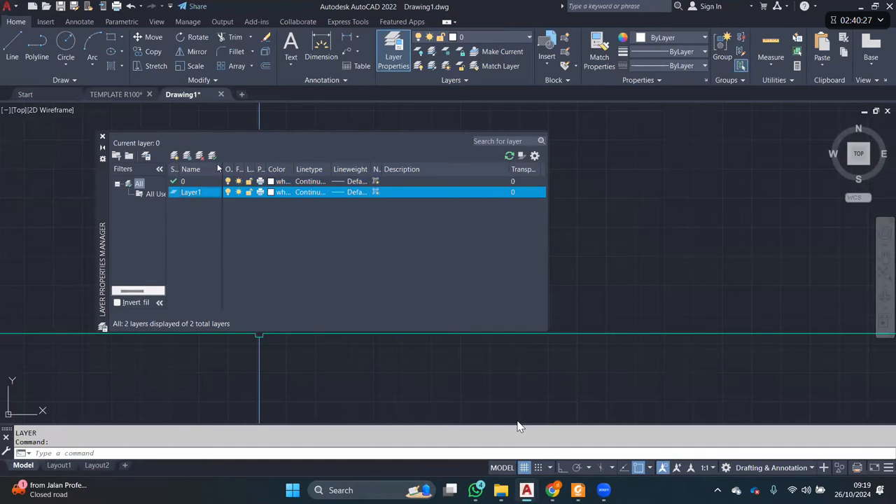
pyautogui.click(199, 154)
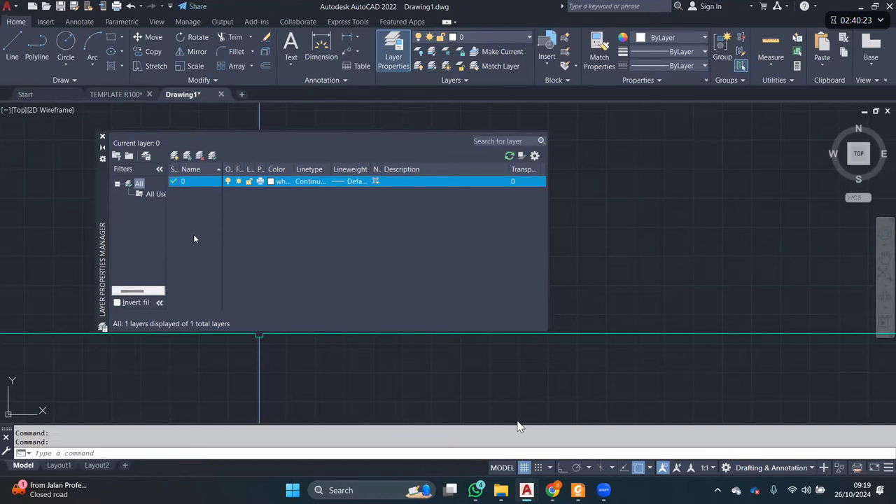
# - Create two new layers named 0.00 and 0.05
pyautogui.hotkey('alt', 'n')
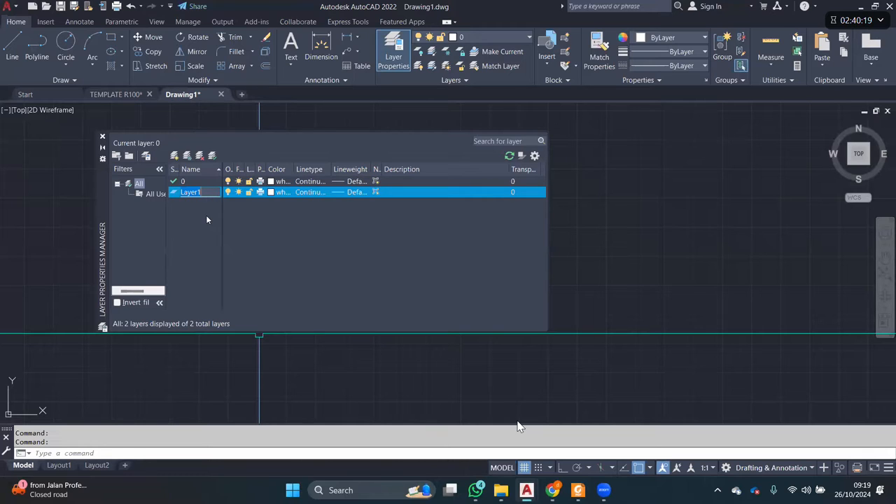
pyautogui.write('0.00')
pyautogui.hotkey('alt', 'n')
pyautogui.write('0.05')
pyautogui.press('Return')
pyautogui.press('Return')
pyautogui.press('Up')
pyautogui.press('Up')
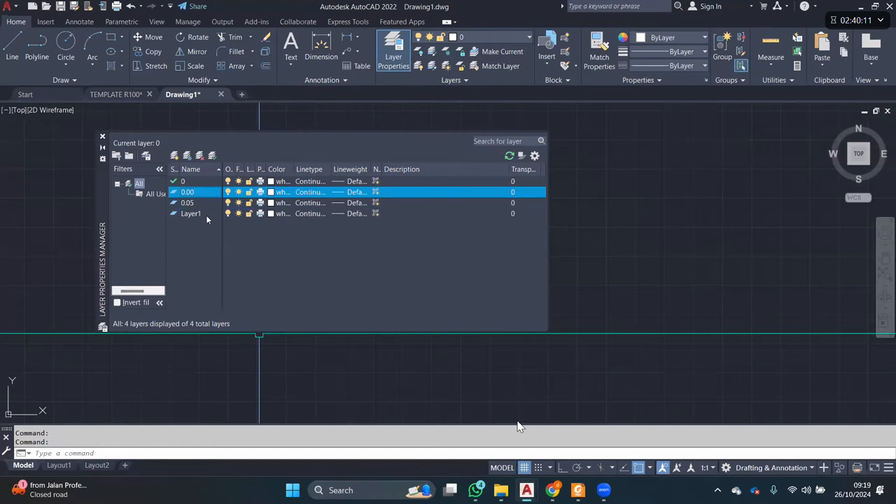
# - Create three more layers named 0.09, 0.15 and 0.25
pyautogui.hotkey('alt', 'n')
pyautogui.write('0.09')
pyautogui.press('Return')
pyautogui.hotkey('alt', 'n')
pyautogui.write('0.0')
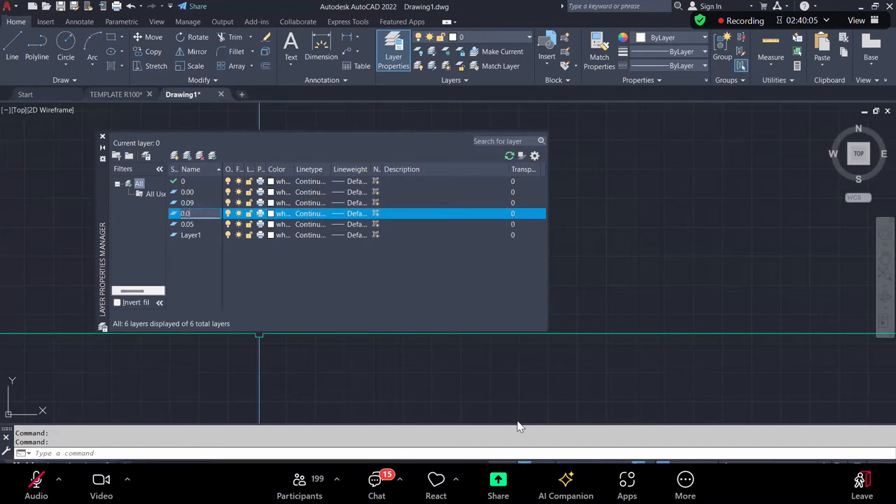
pyautogui.write('15')
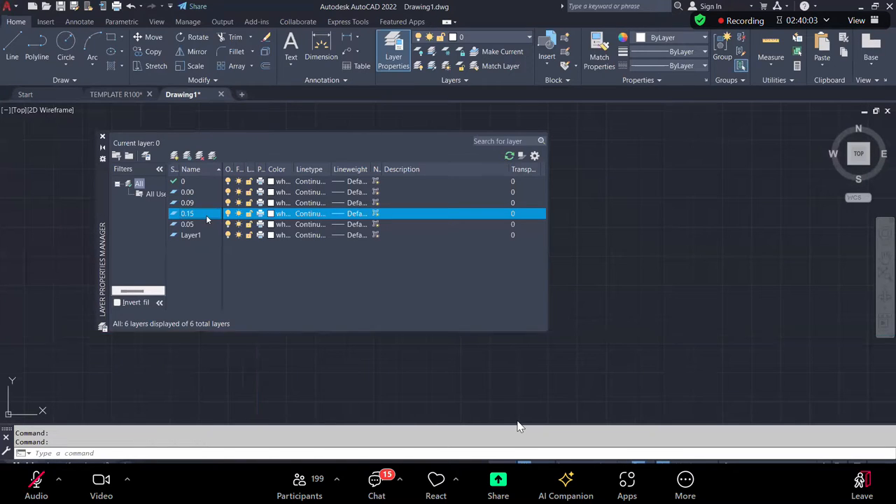
pyautogui.hotkey('alt', 'n')
pyautogui.write('0.')
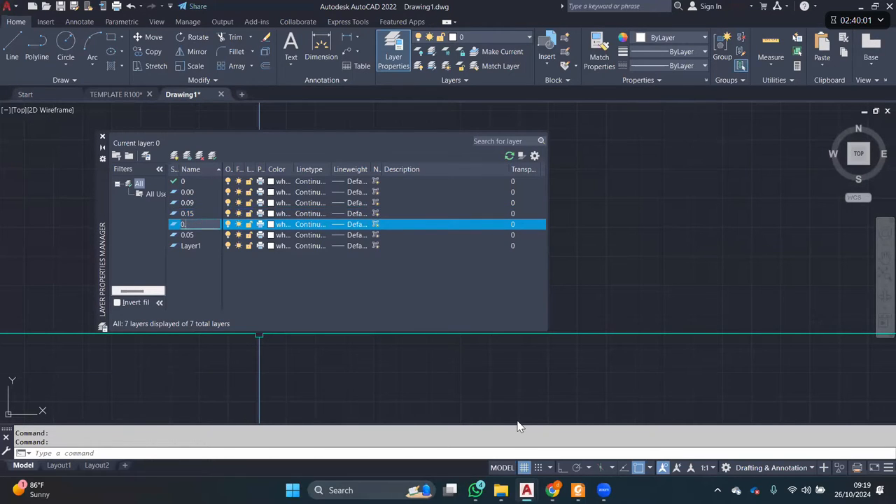
pyautogui.write('25')
pyautogui.press('Return')
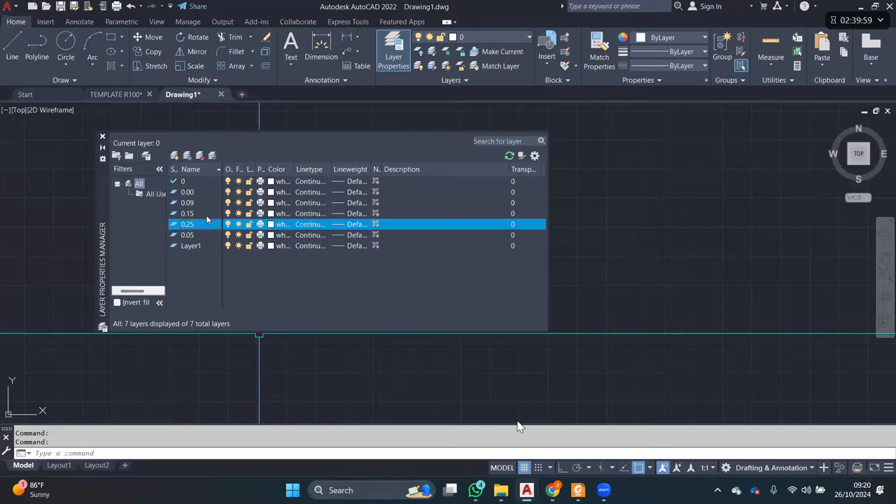
# - Add layers named 0.30 and 0.40, and delete the unneeded Layer1
pyautogui.hotkey('alt', 'n')
pyautogui.write('0.30')
pyautogui.press('Return')
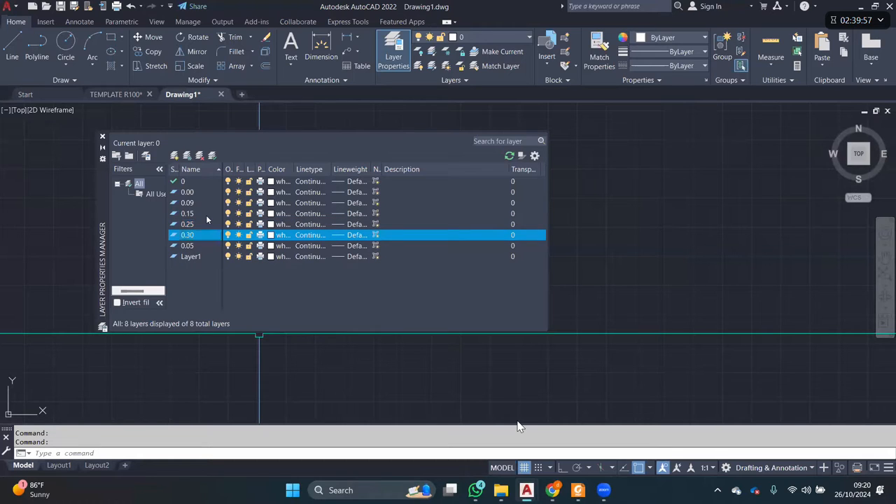
pyautogui.write('0.')
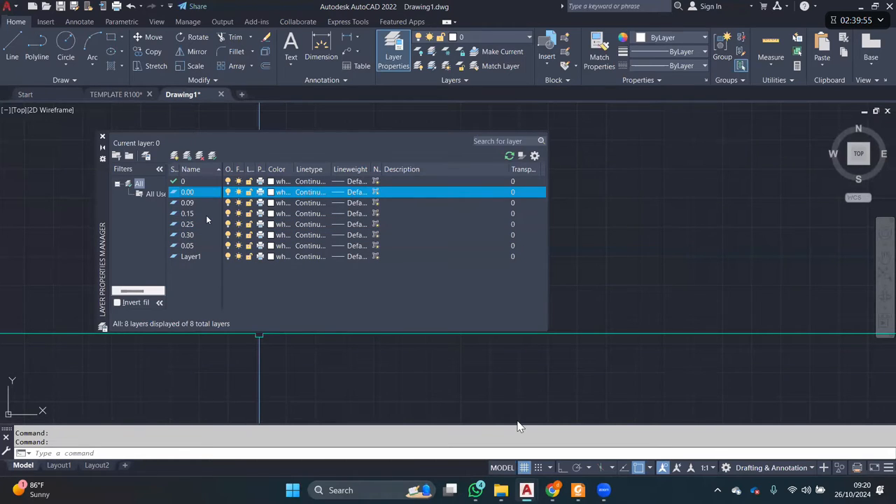
pyautogui.hotkey('alt', 'n')
pyautogui.write('0.40')
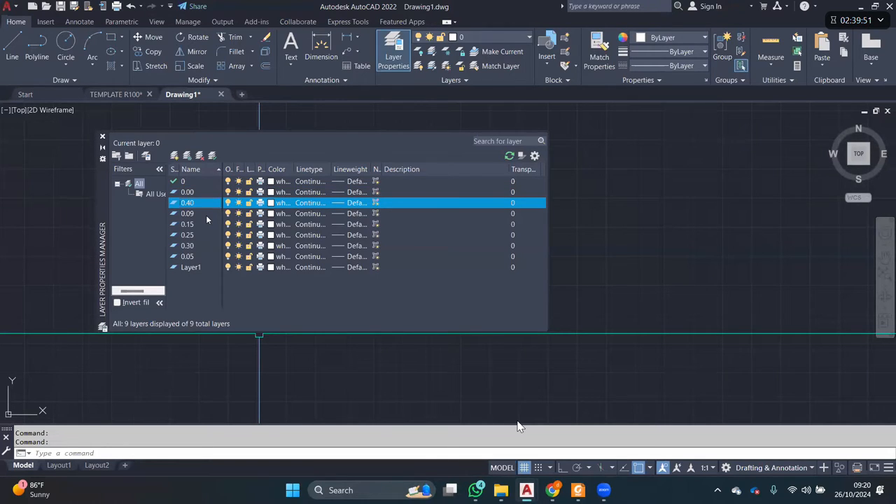
pyautogui.click(186, 269)
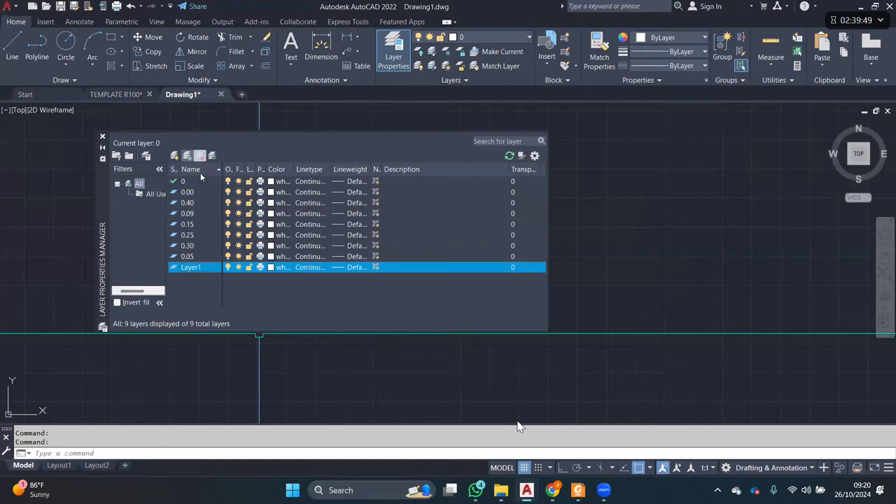
pyautogui.click(199, 155)
# - Set the lineweight of layer 0.00 to 0.00 mm and of layer 0.05 to 0.05 mm
pyautogui.click(193, 191)
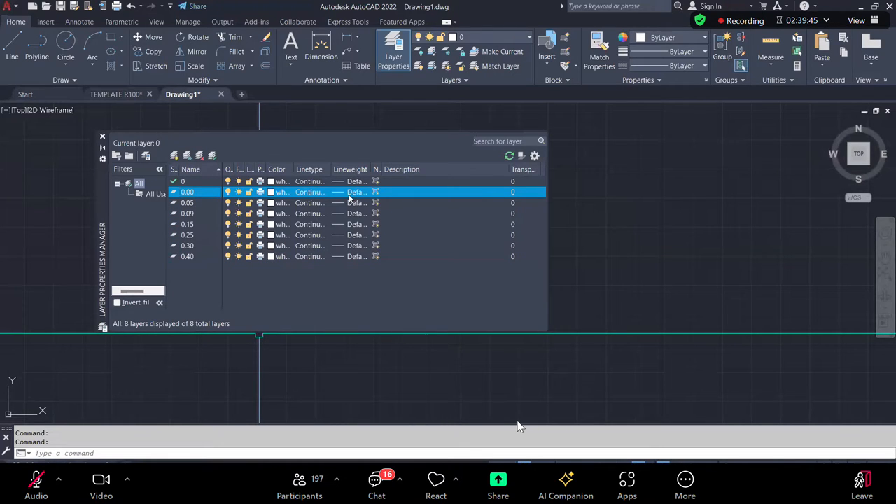
pyautogui.click(350, 196)
pyautogui.click(452, 190)
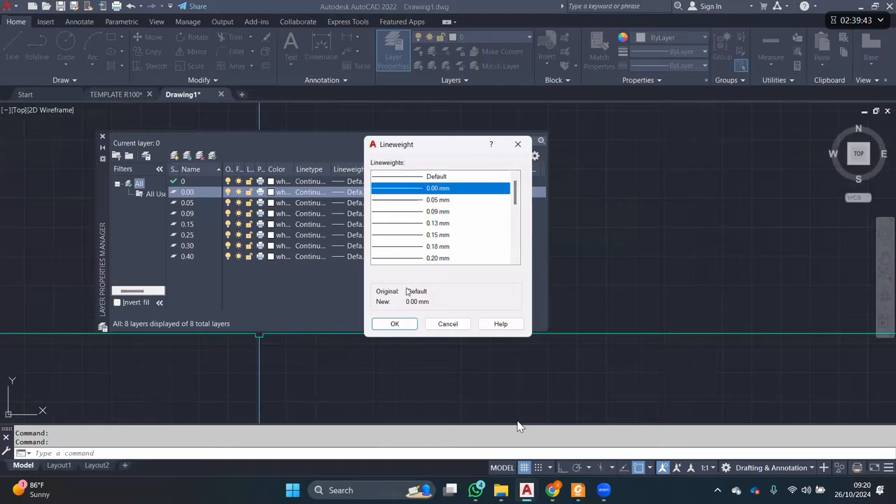
pyautogui.click(394, 323)
pyautogui.click(350, 205)
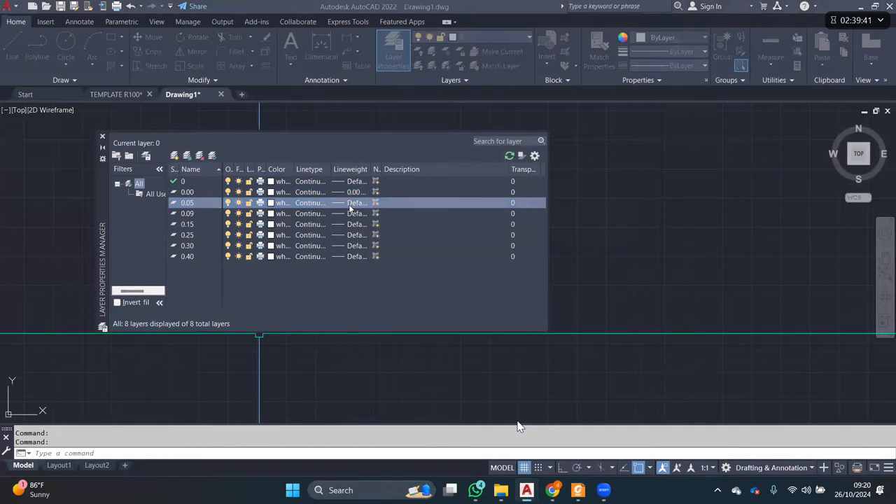
pyautogui.click(350, 205)
pyautogui.click(441, 198)
pyautogui.click(396, 322)
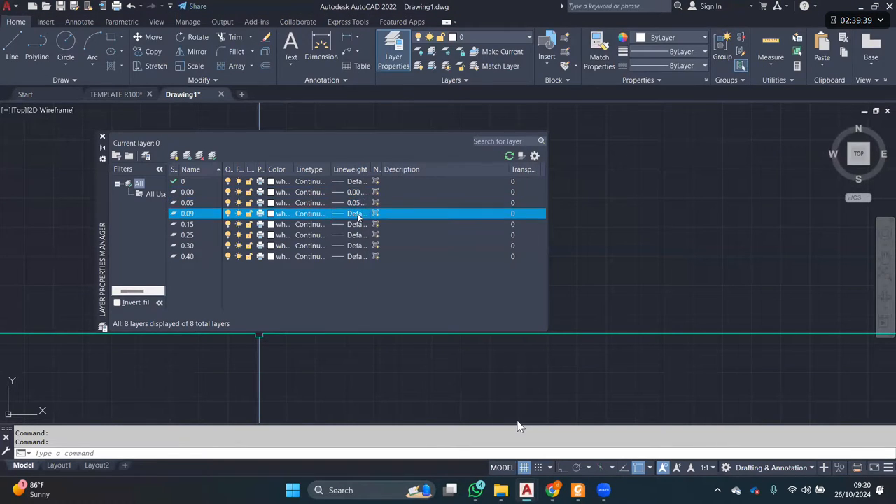
# - Set the lineweight of layer 0.09 to 0.09 mm and of layer 0.15 to 0.15 mm
pyautogui.click(356, 214)
pyautogui.click(438, 214)
pyautogui.click(398, 317)
pyautogui.click(357, 225)
pyautogui.press('Down')
pyautogui.press('Down')
pyautogui.press('Down')
pyautogui.press('Down')
pyautogui.press('Down')
pyautogui.press('Return')
# - Set the lineweight of layer 0.25 to 0.25 mm
pyautogui.click(357, 236)
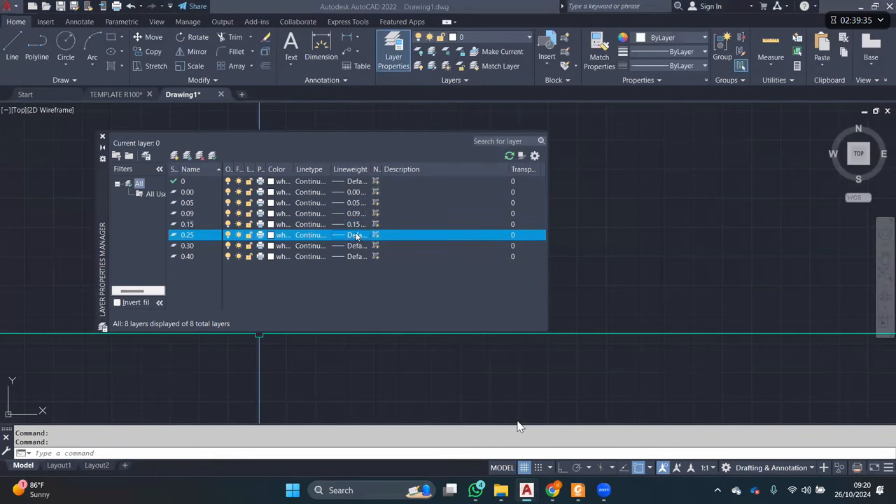
pyautogui.press('Down')
pyautogui.press('Down')
pyautogui.press('Down')
pyautogui.press('Down')
pyautogui.press('Down')
pyautogui.press('Down')
pyautogui.press('Down')
pyautogui.press('Down')
pyautogui.press('Return')
# - Set the lineweight of layer 0.30 to 0.30 mm
pyautogui.click(352, 247)
pyautogui.press('Down')
pyautogui.press('Down')
pyautogui.press('Down')
pyautogui.press('Down')
pyautogui.press('Down')
pyautogui.press('Down')
pyautogui.press('Down')
pyautogui.press('Down')
pyautogui.press('Down')
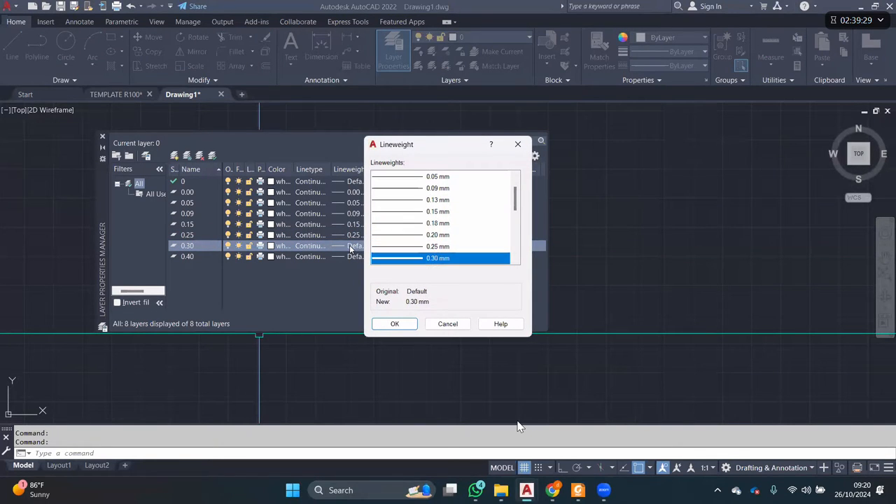
pyautogui.press('Return')
# - Set the lineweight of layer 0.40 to 0.40 mm
pyautogui.click(344, 255)
pyautogui.press('Down')
pyautogui.press('Down')
pyautogui.press('Down')
pyautogui.press('Down')
pyautogui.press('Down')
pyautogui.press('Down')
pyautogui.press('Down')
pyautogui.press('Down')
pyautogui.press('Down')
pyautogui.press('Down')
pyautogui.press('Down')
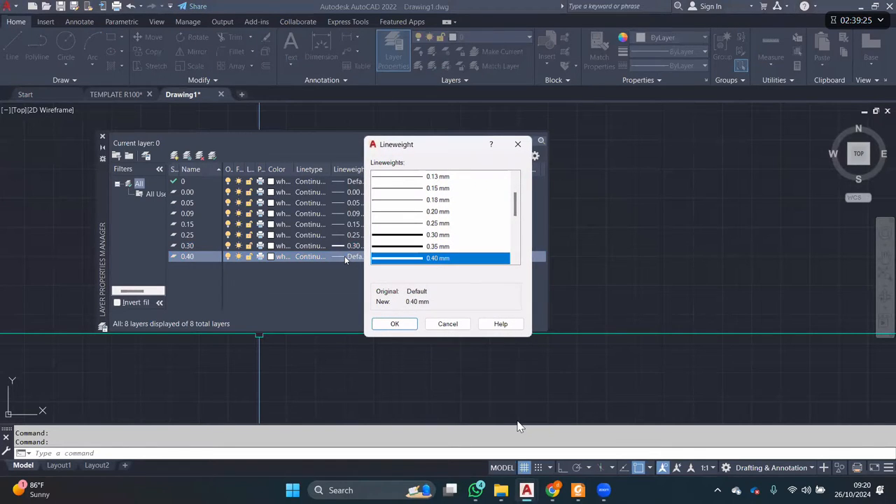
pyautogui.press('Return')
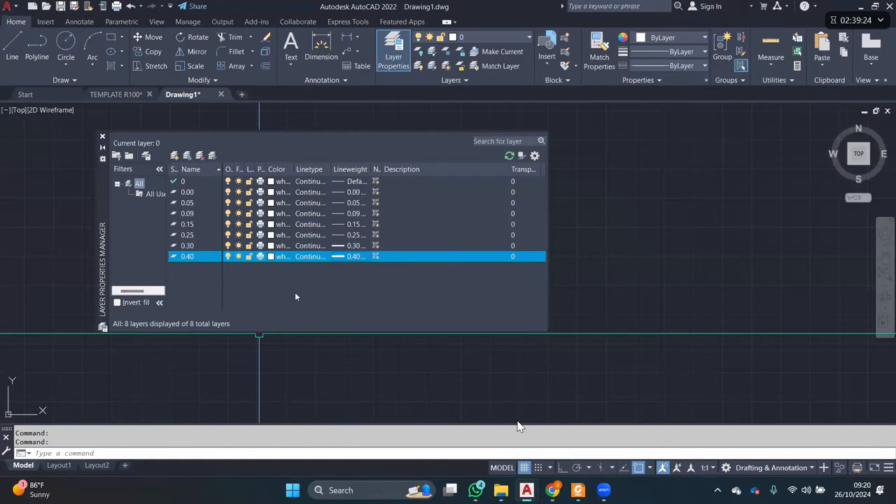
# - Set the color of layer 0.00 to index color 250 and of layer 0.05 to index color 251
pyautogui.click(275, 192)
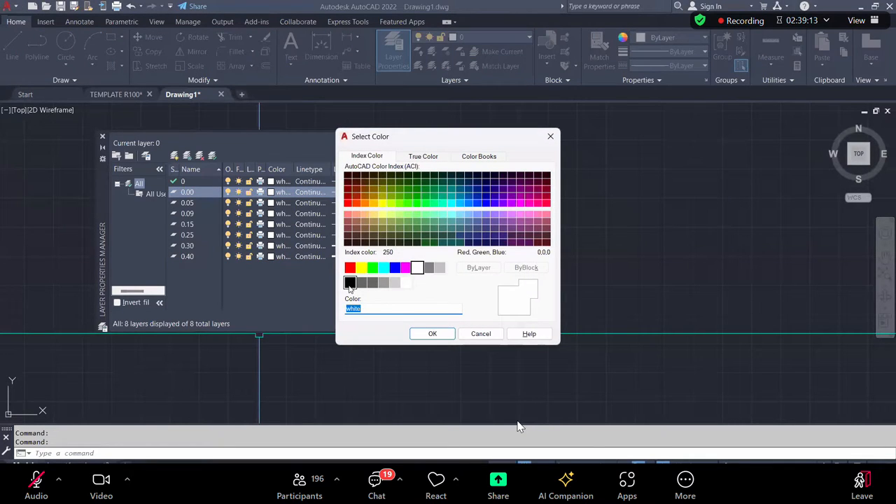
pyautogui.click(350, 282)
pyautogui.click(436, 333)
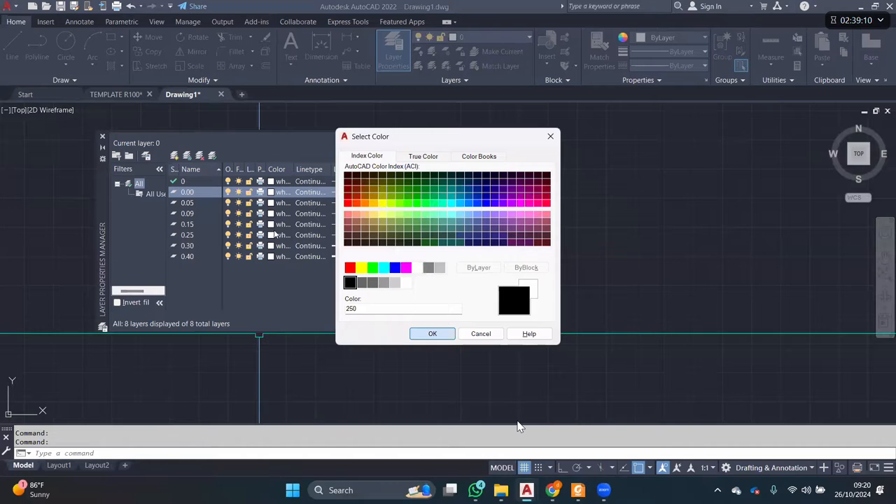
pyautogui.press('Down')
pyautogui.click(275, 202)
pyautogui.click(363, 283)
pyautogui.click(432, 332)
# - Set the color of layer 0.09 to index color 252 and of layer 0.15 to index color 8
pyautogui.click(278, 213)
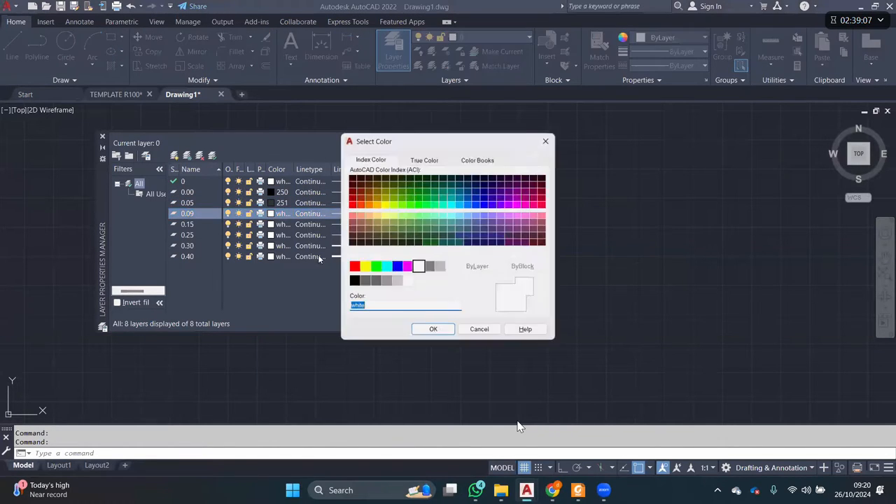
pyautogui.click(373, 283)
pyautogui.click(432, 333)
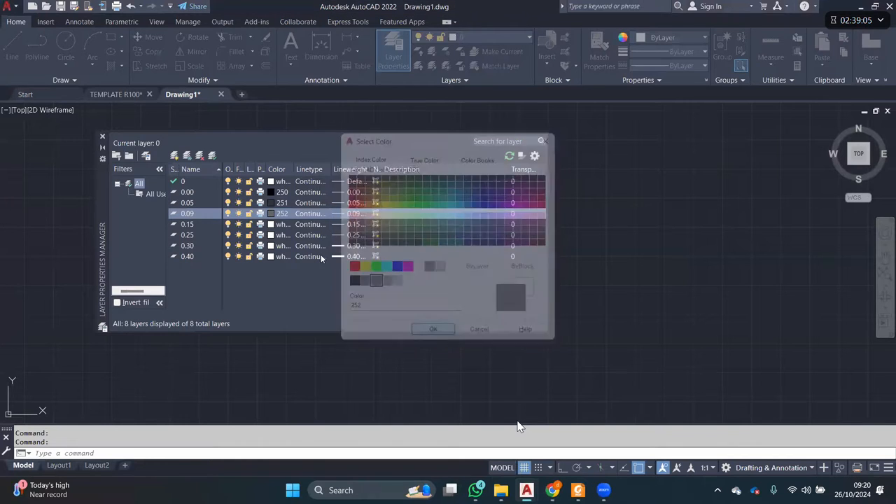
pyautogui.press('Down')
pyautogui.click(278, 224)
pyautogui.click(429, 267)
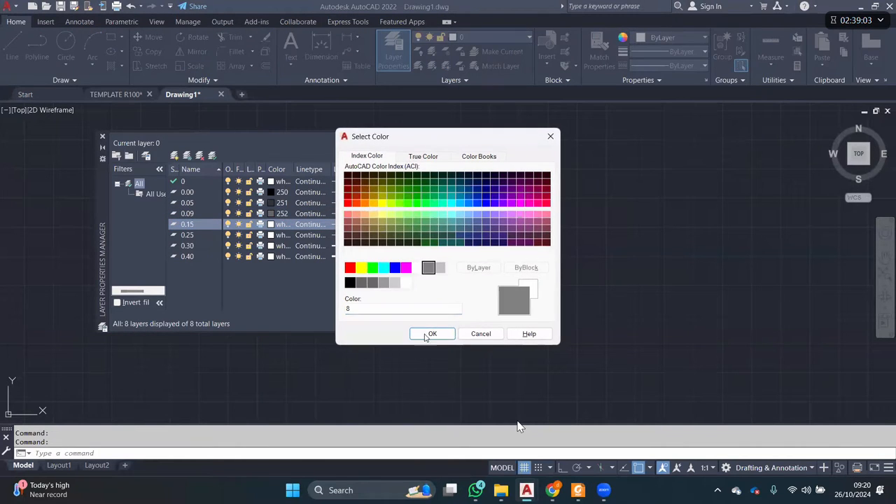
pyautogui.click(433, 332)
# - Set the color of layer 0.25 to index color 253 and of layer 0.30 to index color 254
pyautogui.click(280, 235)
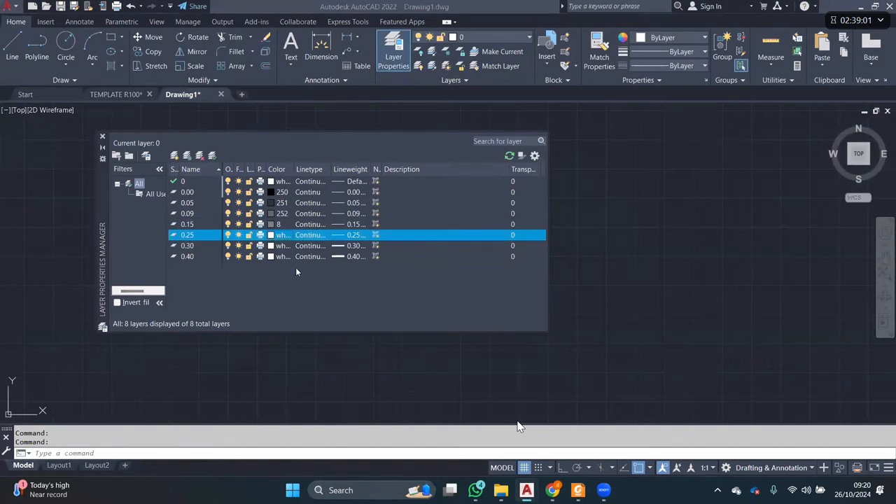
pyautogui.click(384, 282)
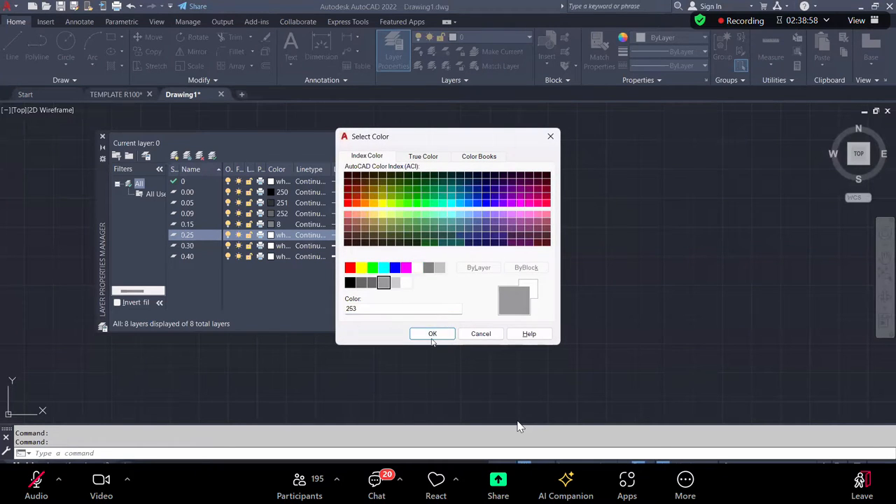
pyautogui.click(432, 333)
pyautogui.click(271, 245)
pyautogui.click(395, 283)
pyautogui.click(432, 333)
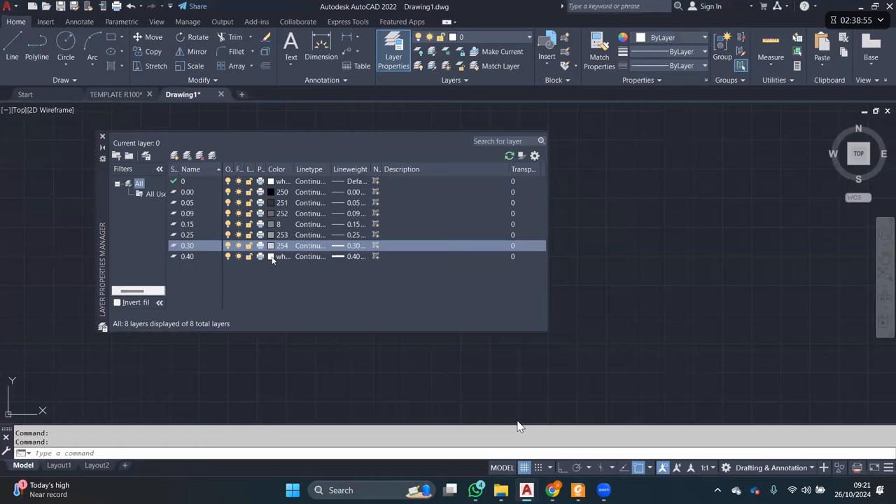
pyautogui.click(201, 249)
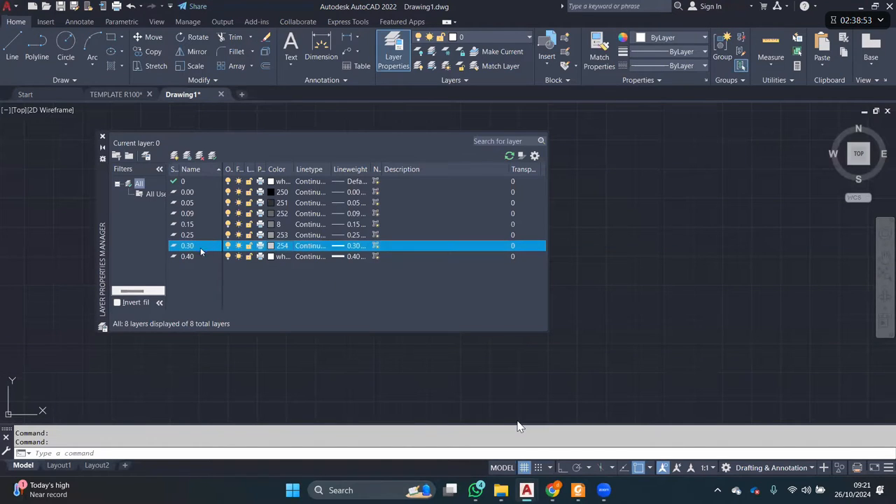
# - Add two layers named As and Arsir that take over the properties of layer 0.00
pyautogui.click(196, 192)
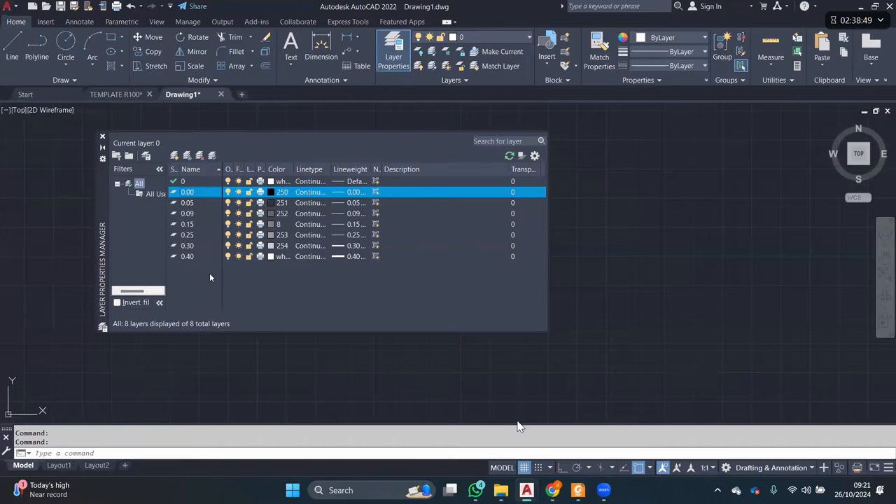
pyautogui.hotkey('alt', 'n')
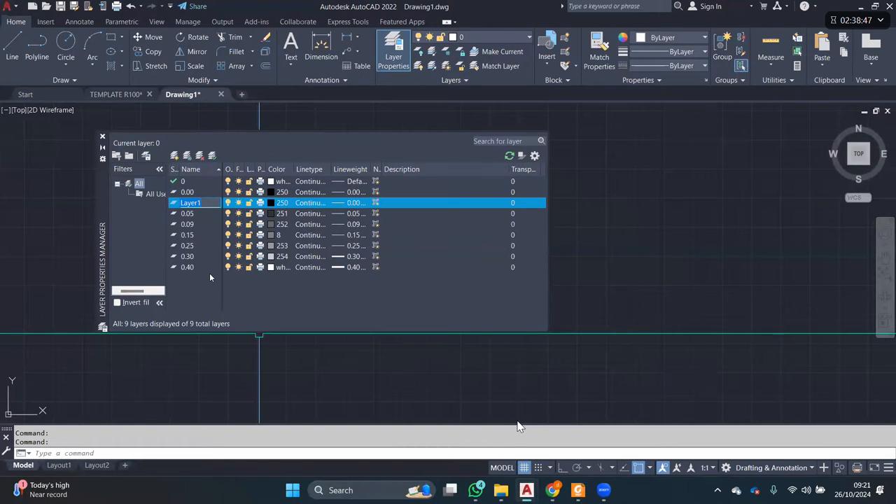
pyautogui.write('As')
pyautogui.hotkey('alt', 'n')
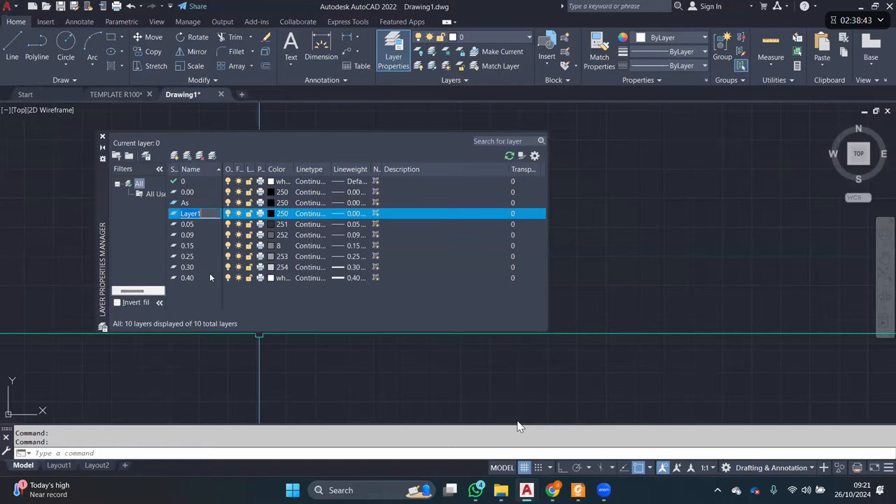
pyautogui.write('Arsir')
# - Add two more layers named Text and Dimensi with the same properties as layer Arsir
pyautogui.hotkey('alt', 'n')
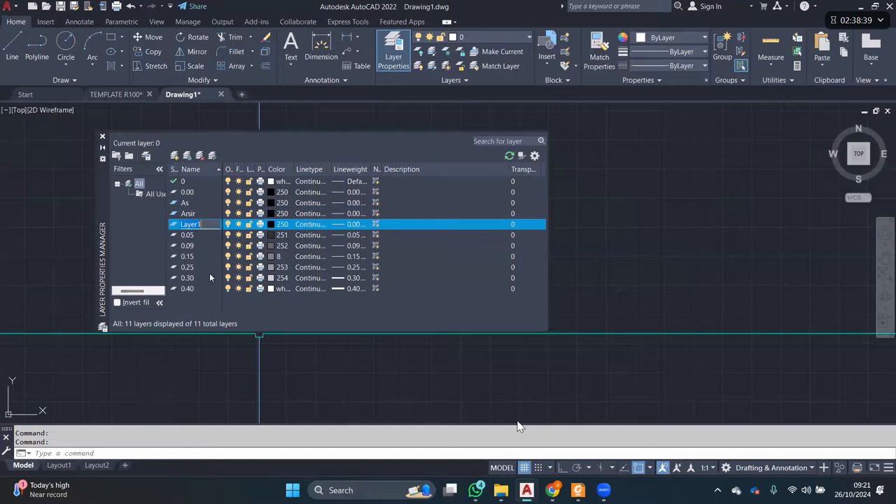
pyautogui.write('Text')
pyautogui.hotkey('alt', 'n')
pyautogui.write('Dimensi')
pyautogui.press('Return')
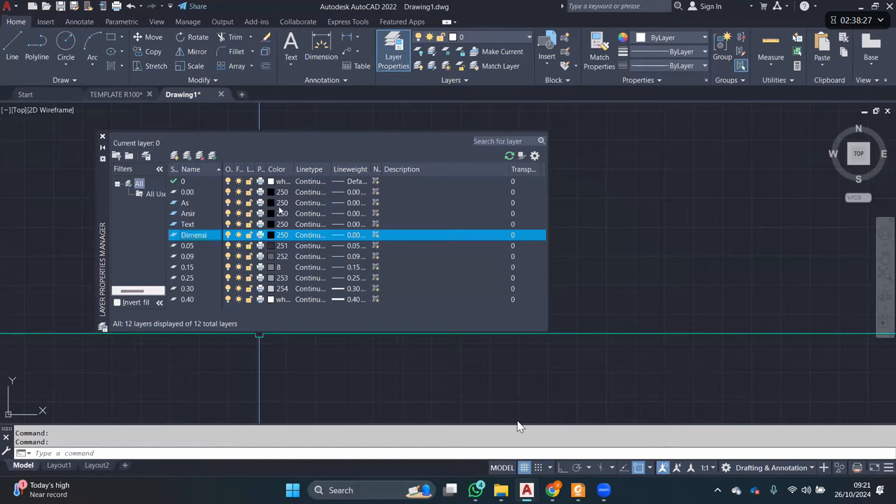
pyautogui.click(348, 206)
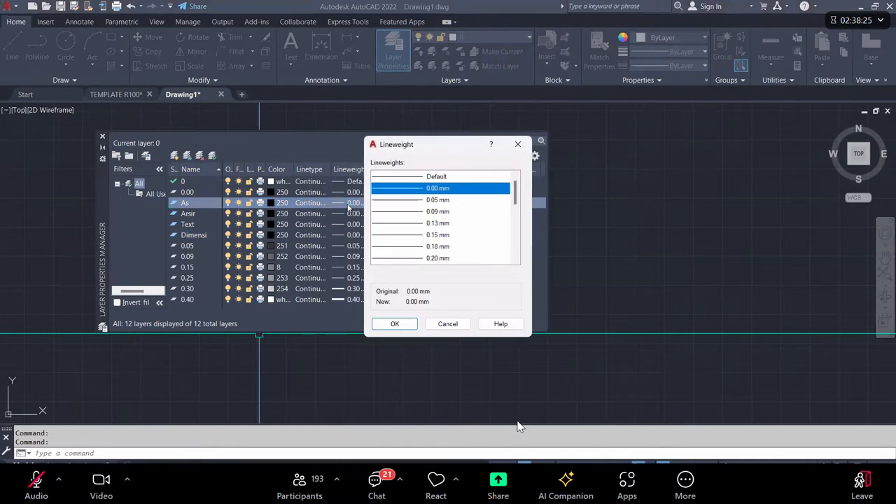
pyautogui.press('Escape')
pyautogui.click(350, 213)
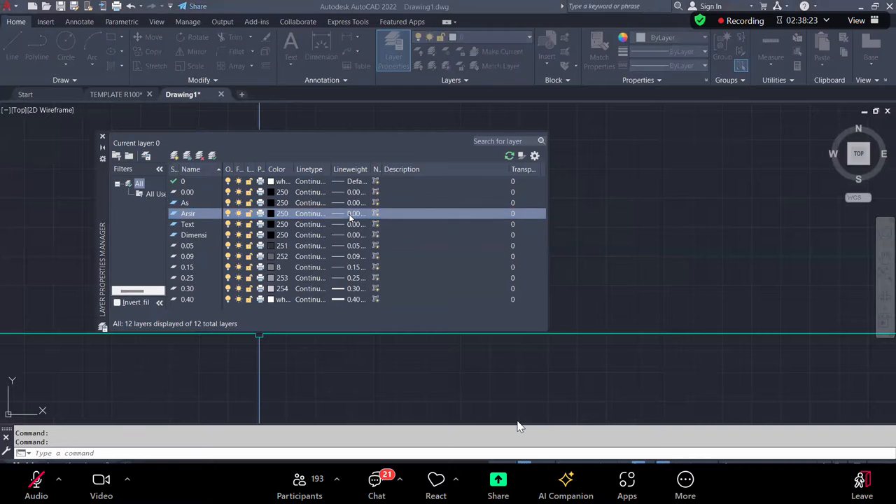
pyautogui.press('Escape')
# - Set the lineweight of layer Text to 0.15 mm and of layer Dimensi to 0.05 mm
pyautogui.click(353, 224)
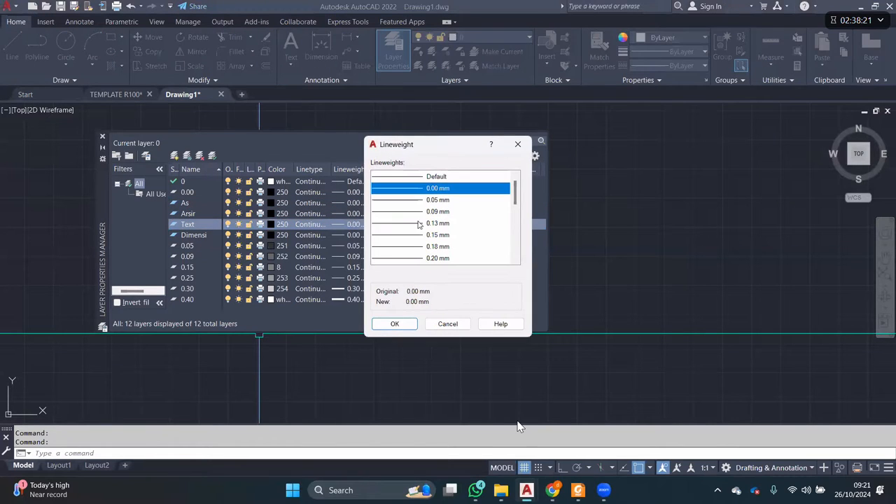
pyautogui.click(439, 234)
pyautogui.click(395, 326)
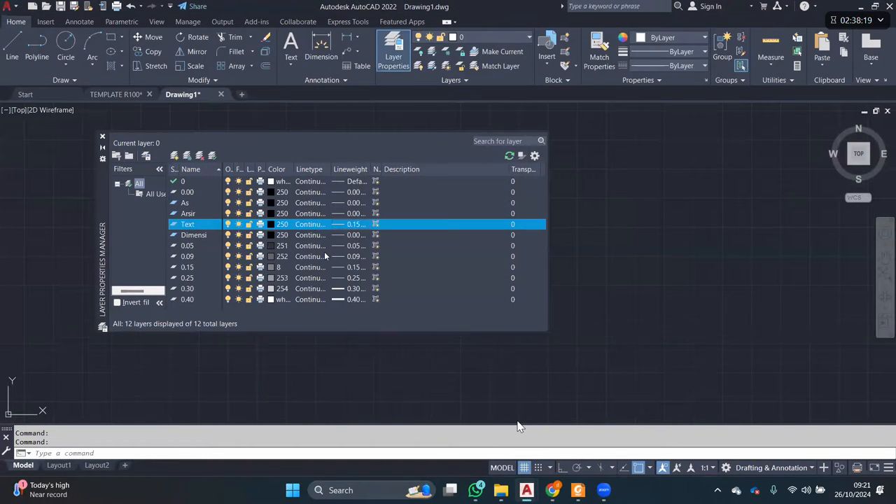
pyautogui.click(352, 234)
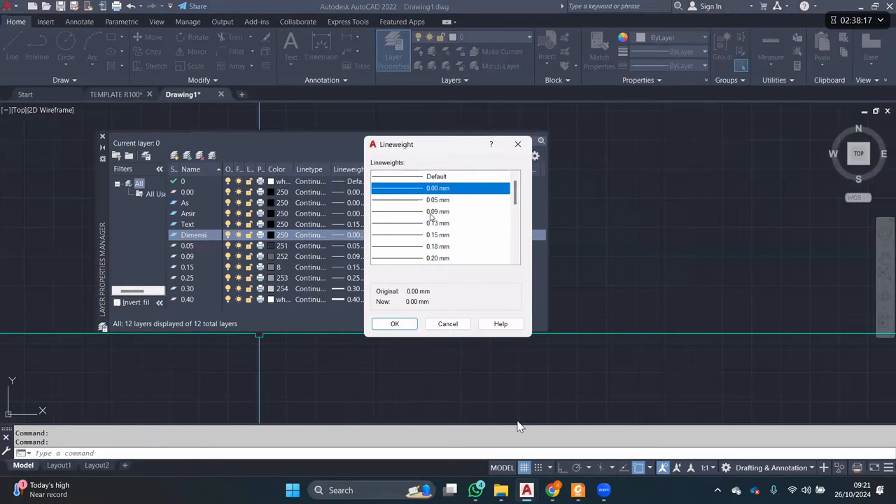
pyautogui.click(436, 212)
pyautogui.click(440, 203)
pyautogui.click(394, 324)
# - Set the color of layers Dimensi and Text to green, and make the layer manager window slightly taller
pyautogui.click(279, 236)
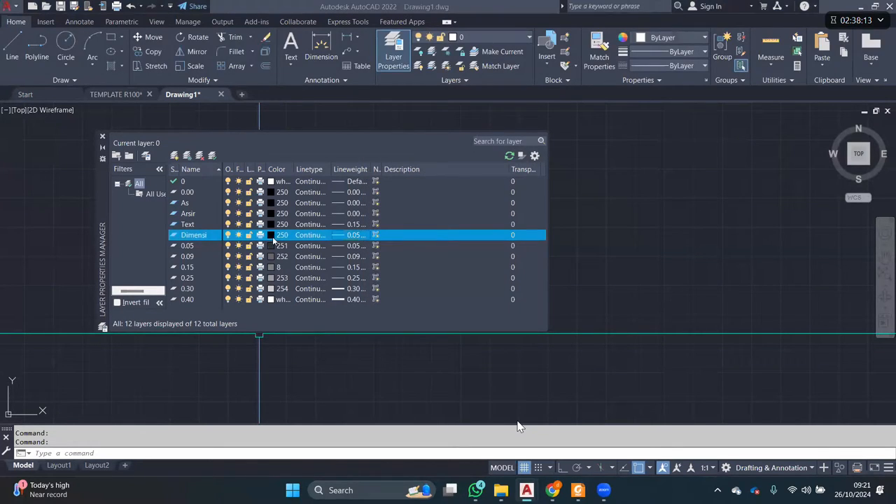
pyautogui.click(372, 268)
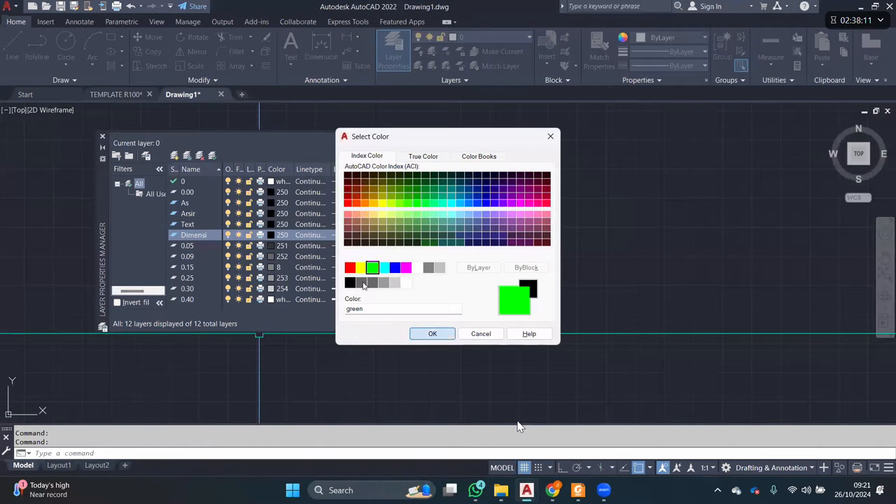
pyautogui.click(432, 334)
pyautogui.click(279, 225)
pyautogui.click(378, 265)
pyautogui.click(433, 327)
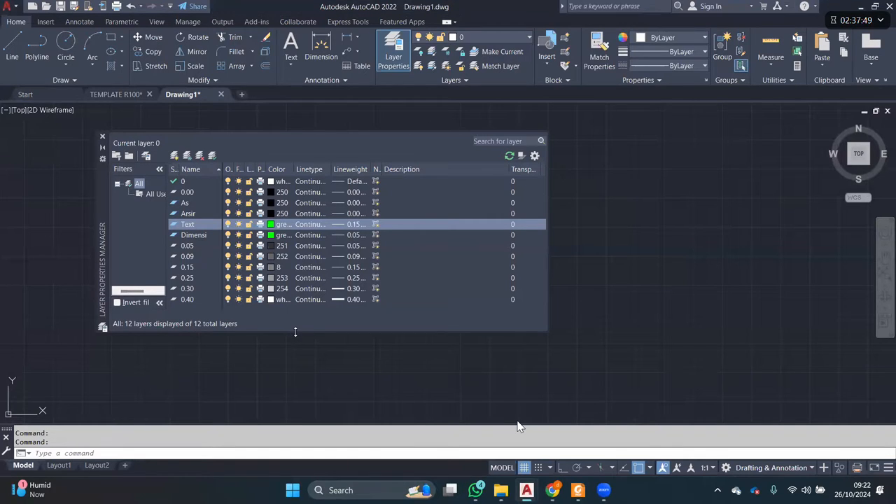
pyautogui.moveTo(294, 332); pyautogui.dragTo(295, 347)
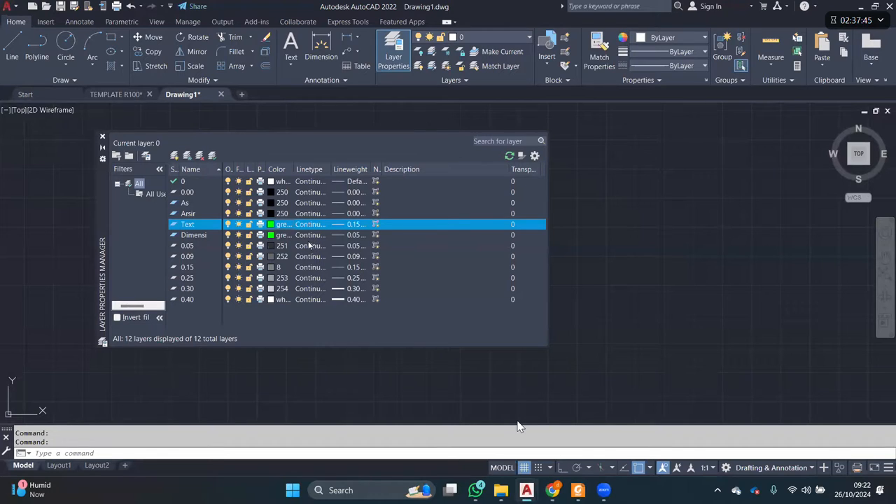
# - Look through the available lineweights for layer 0, and leave the selection without applying a value
pyautogui.click(196, 246)
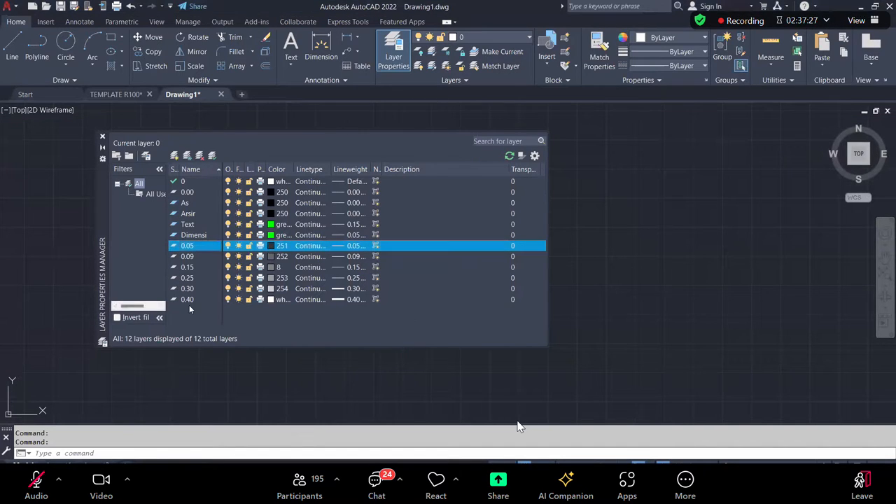
pyautogui.click(355, 185)
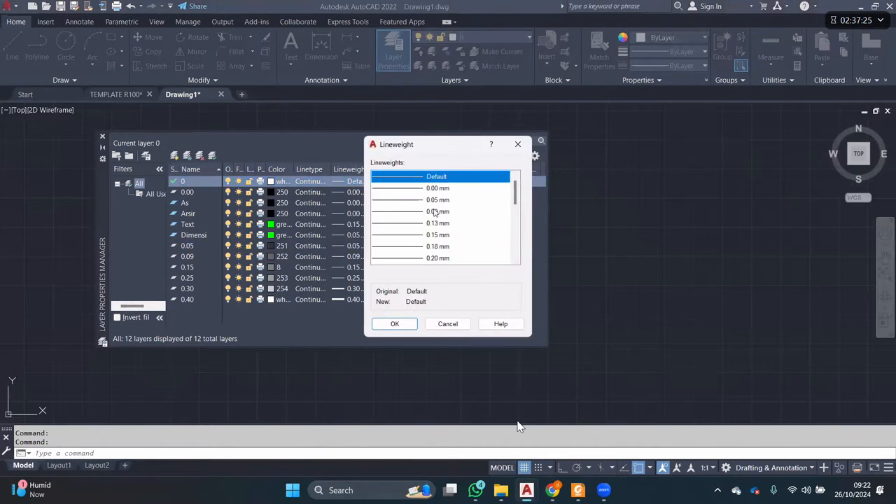
pyautogui.click(440, 189)
pyautogui.click(440, 200)
pyautogui.scroll(-2, 441, 210)
pyautogui.click(441, 234)
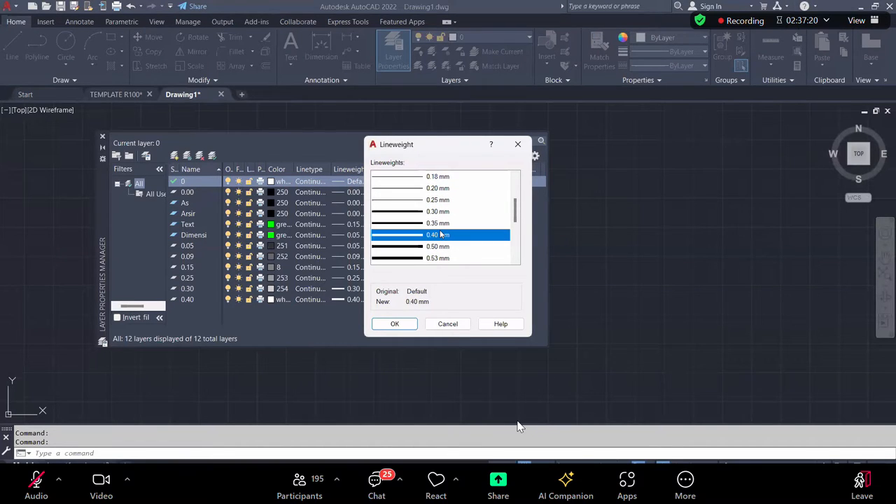
pyautogui.scroll(2, 452, 210)
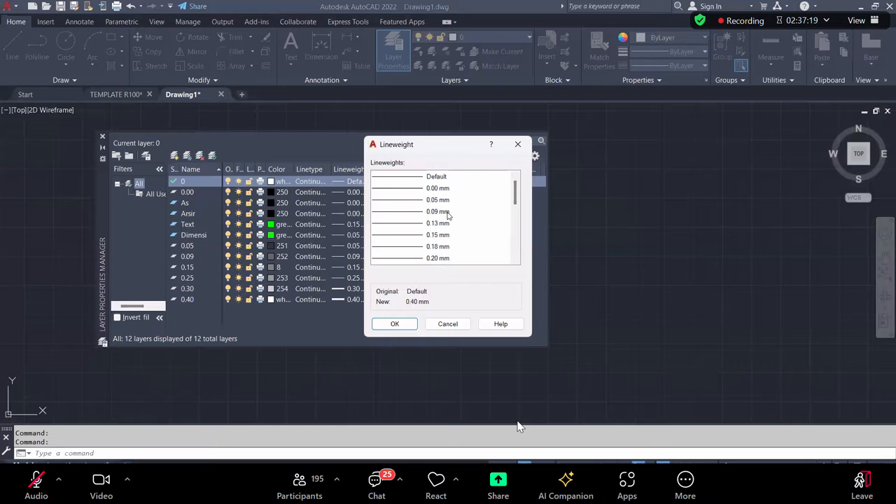
pyautogui.click(518, 145)
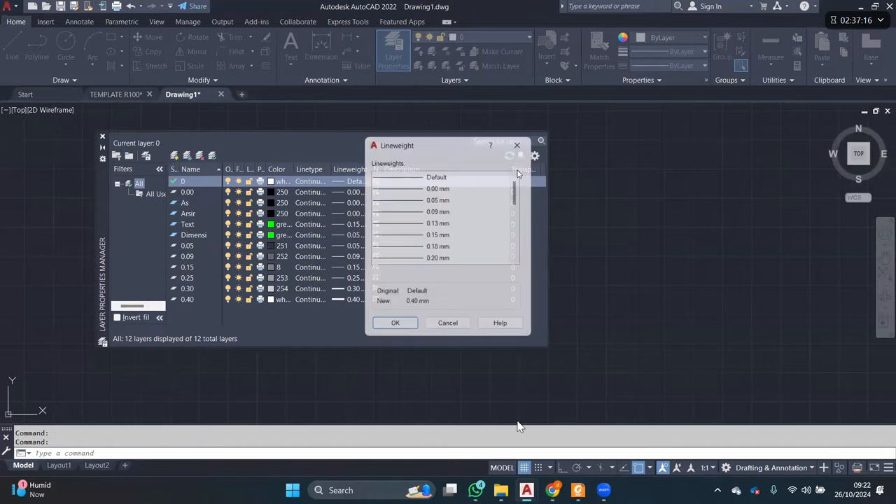
pyautogui.click(195, 206)
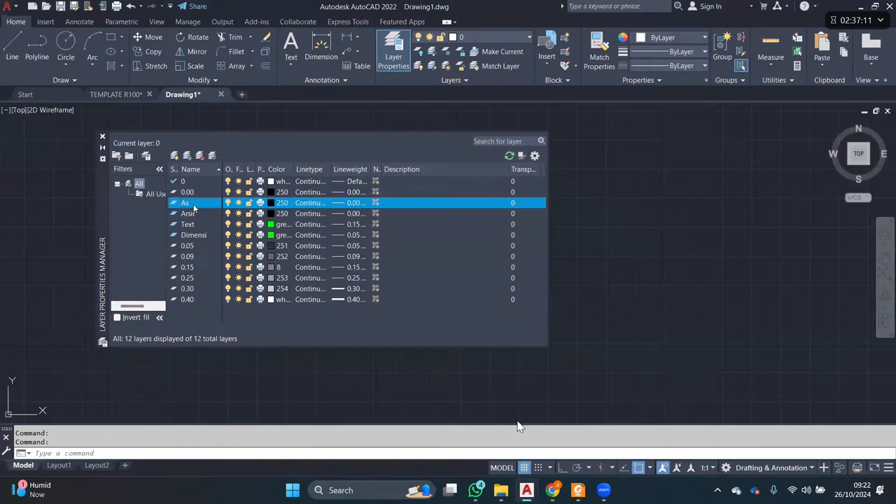
pyautogui.press('Up')
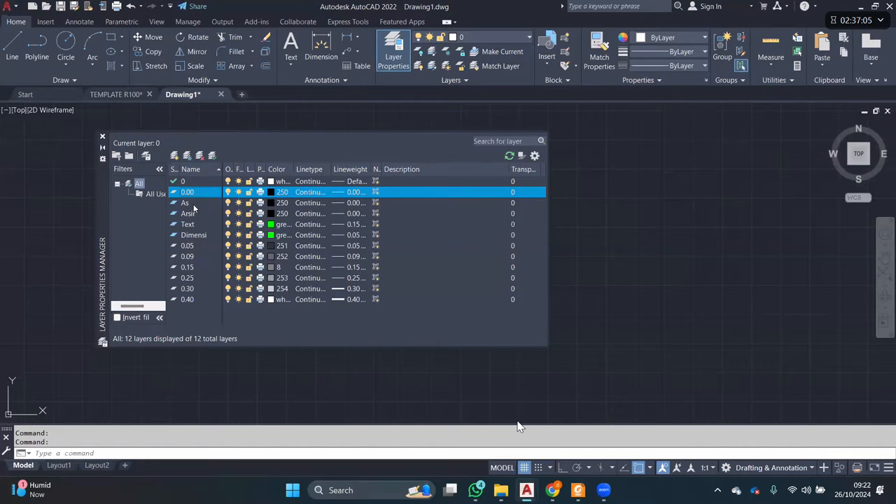
pyautogui.click(195, 206)
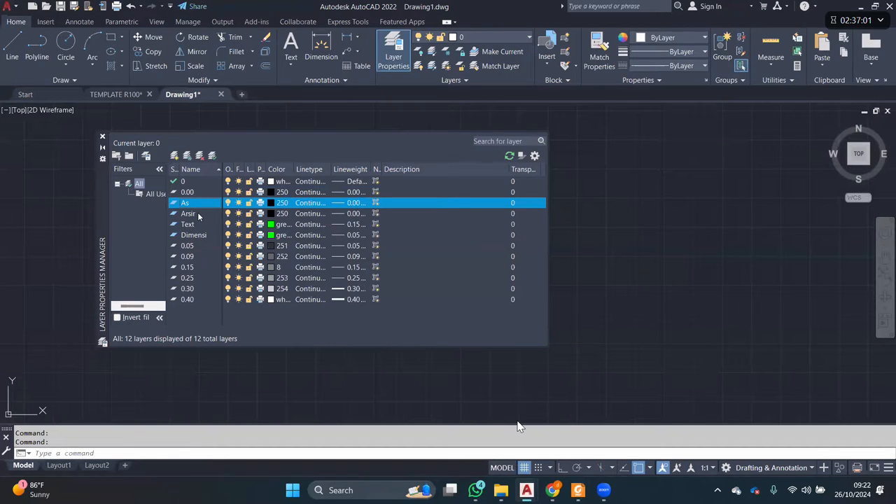
pyautogui.click(199, 237)
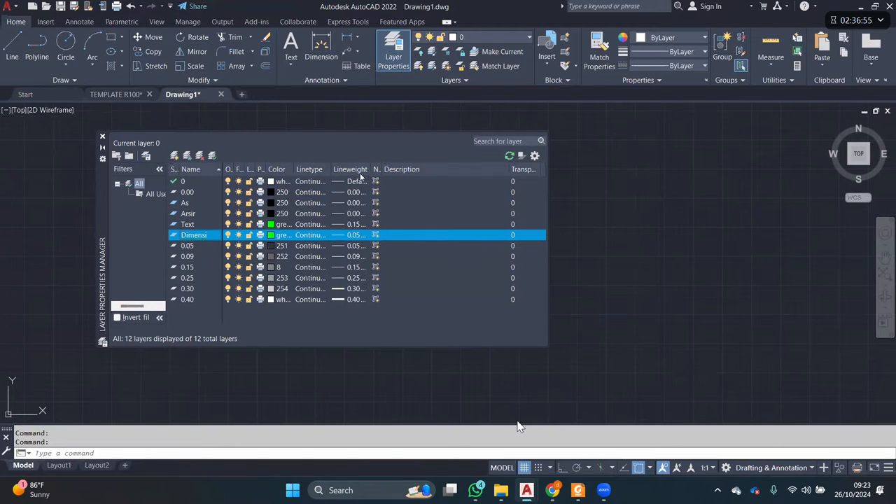
# - Widen the layer table's On, Freeze, Lock and Plot columns, and look at the linetypes loaded for layer 0 without changing it
pyautogui.moveTo(266, 169)
pyautogui.mouseDown()
pyautogui.moveTo(282, 169)
pyautogui.moveTo(250, 168)
pyautogui.mouseUp()
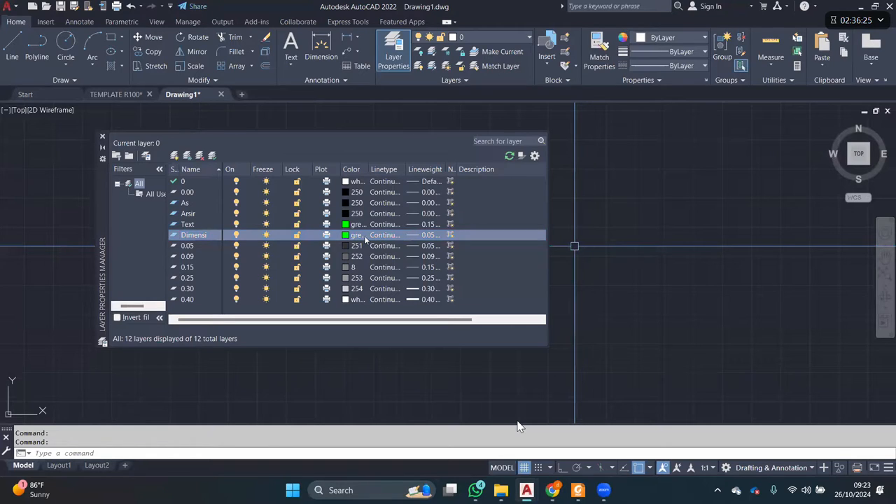
pyautogui.click(387, 182)
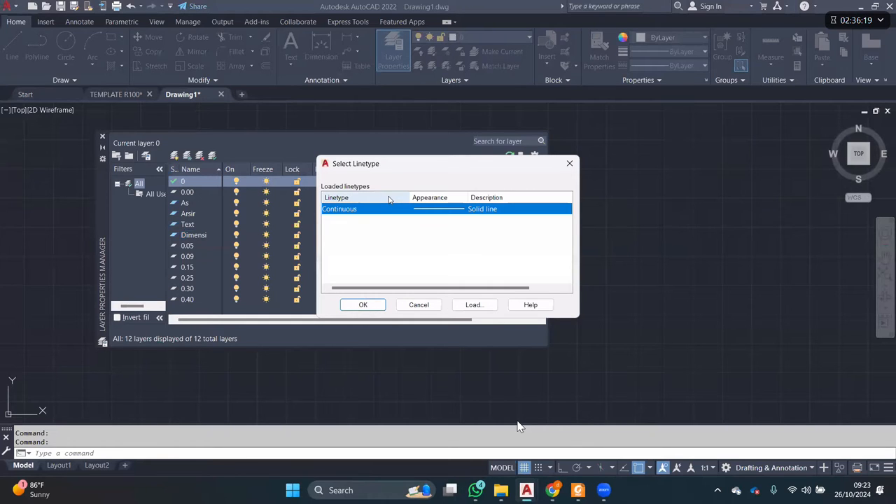
pyautogui.click(419, 304)
pyautogui.click(382, 182)
pyautogui.click(423, 306)
# - Load linetypes ACAD_ISO02W100 through ACAD_ISO08W100, DASHED, DASHED2 and DASHEDX2 from acadiso.lin, keeping Continuous for layer 0
pyautogui.click(384, 182)
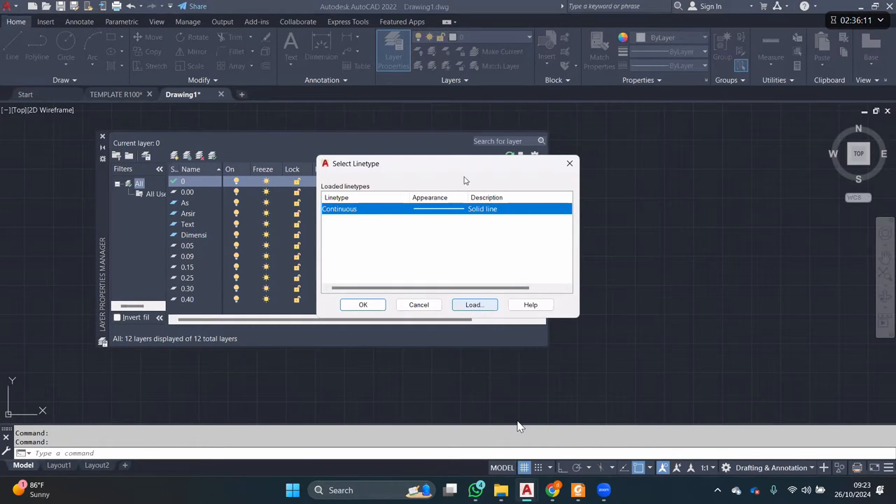
pyautogui.click(473, 306)
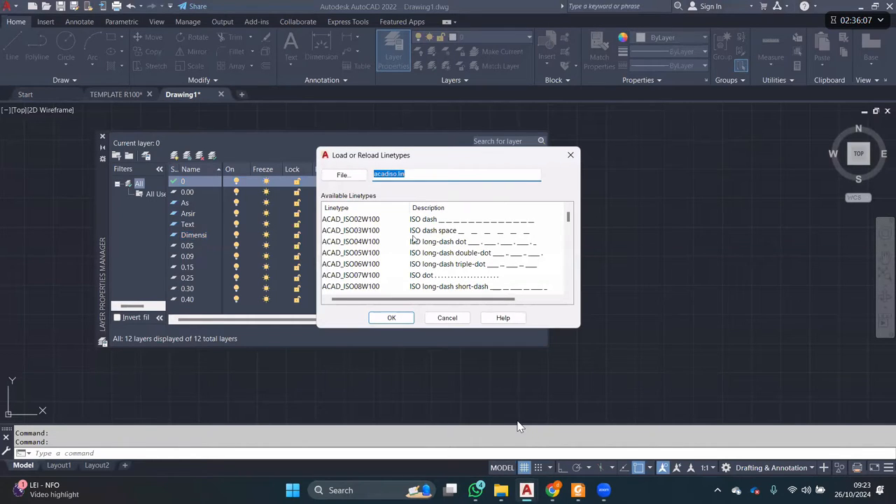
pyautogui.scroll(-15, 448, 256)
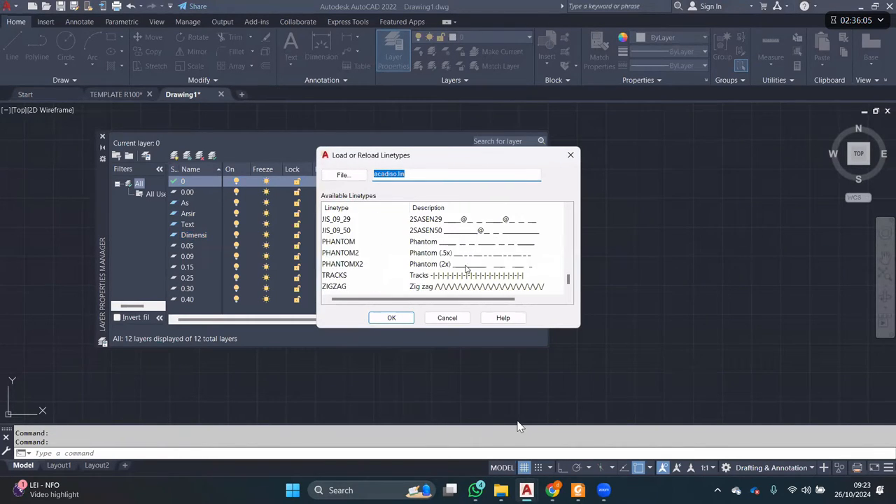
pyautogui.scroll(15, 467, 270)
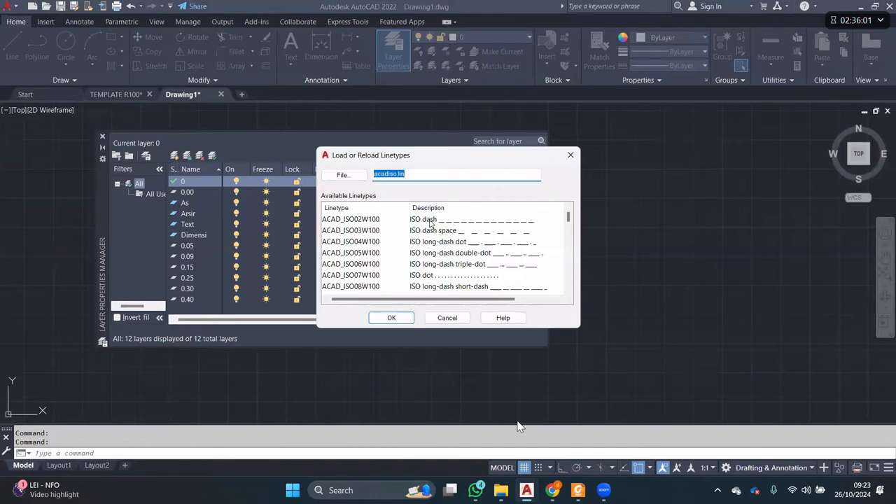
pyautogui.click(372, 221)
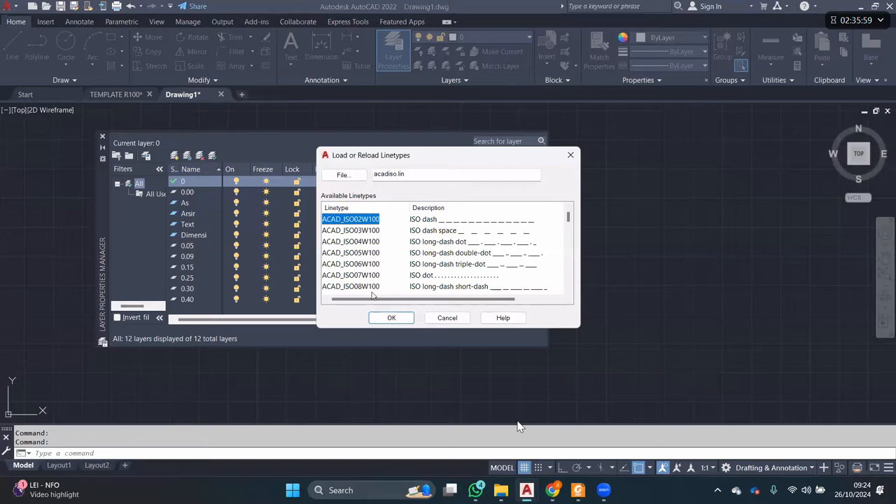
pyautogui.scroll(-7, 455, 253)
pyautogui.scroll(-3, 455, 253)
pyautogui.scroll(3, 455, 253)
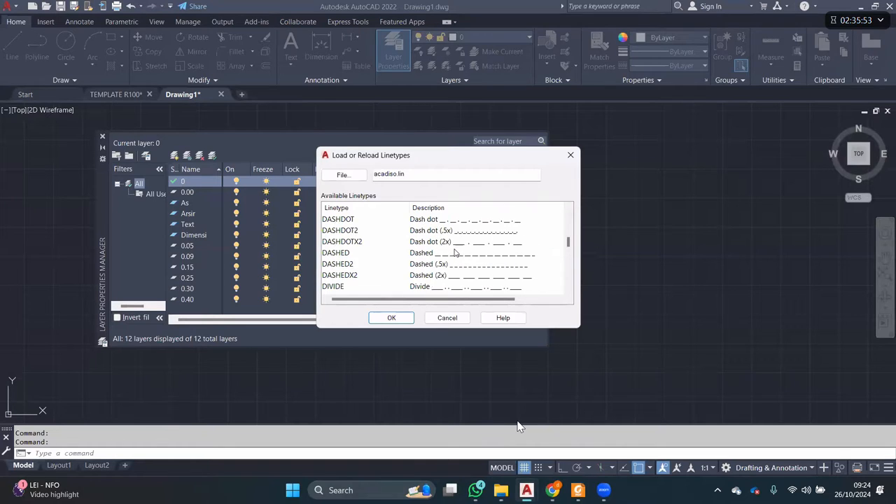
pyautogui.click(350, 254)
pyautogui.keyDown('shift'); pyautogui.click(348, 264); pyautogui.keyUp('shift')
pyautogui.keyDown('shift'); pyautogui.click(352, 275); pyautogui.keyUp('shift')
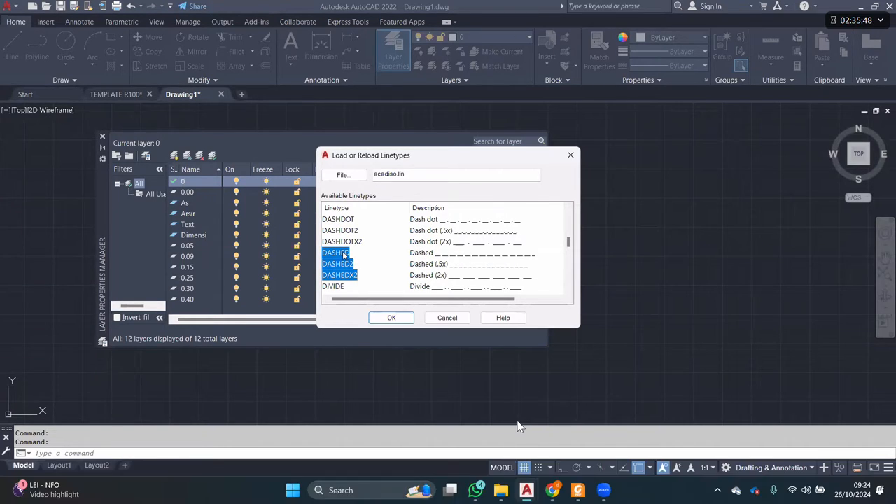
pyautogui.click(391, 318)
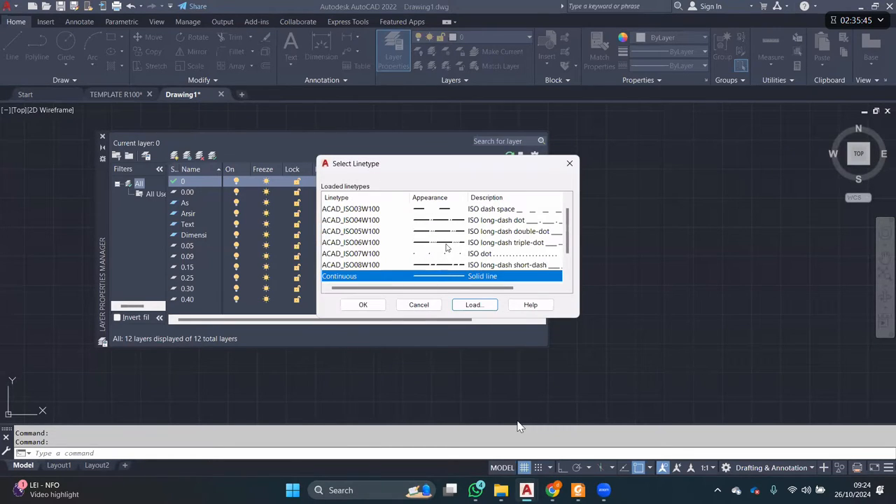
pyautogui.scroll(-3, 443, 298)
pyautogui.scroll(4, 367, 305)
pyautogui.click(366, 306)
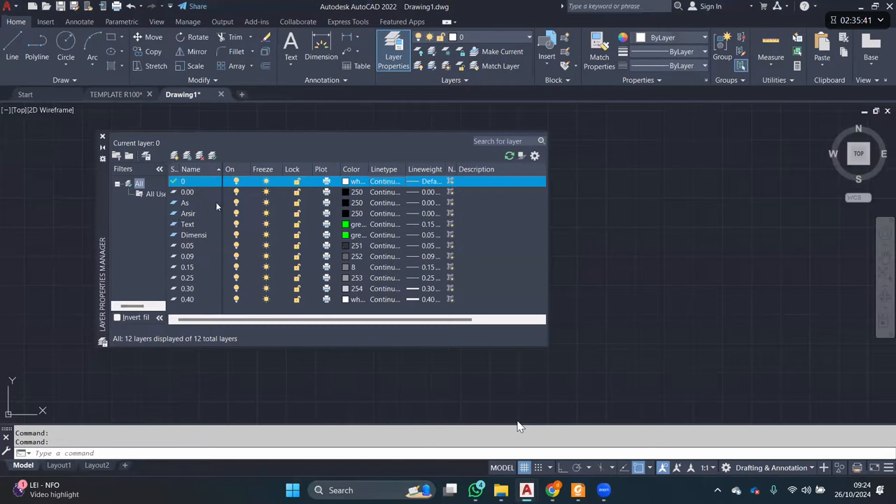
# - Set the linetype of layer As to ACAD_ISO08W100
pyautogui.click(384, 203)
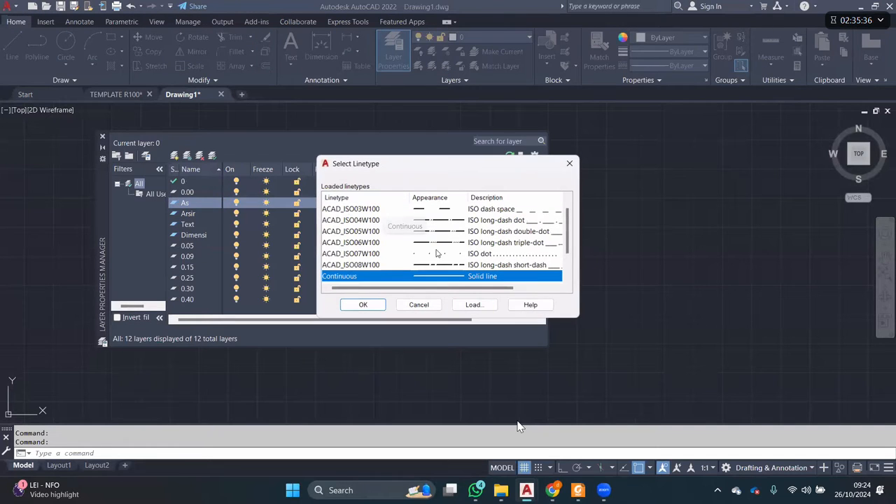
pyautogui.click(374, 265)
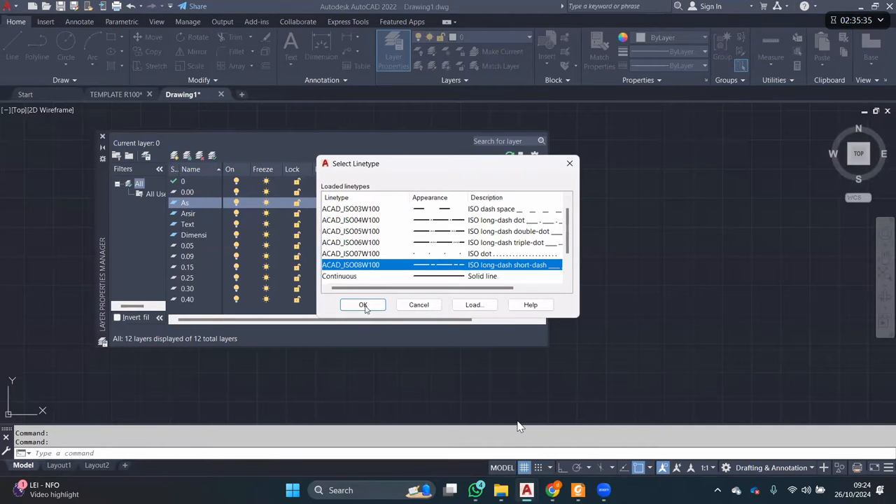
pyautogui.click(363, 305)
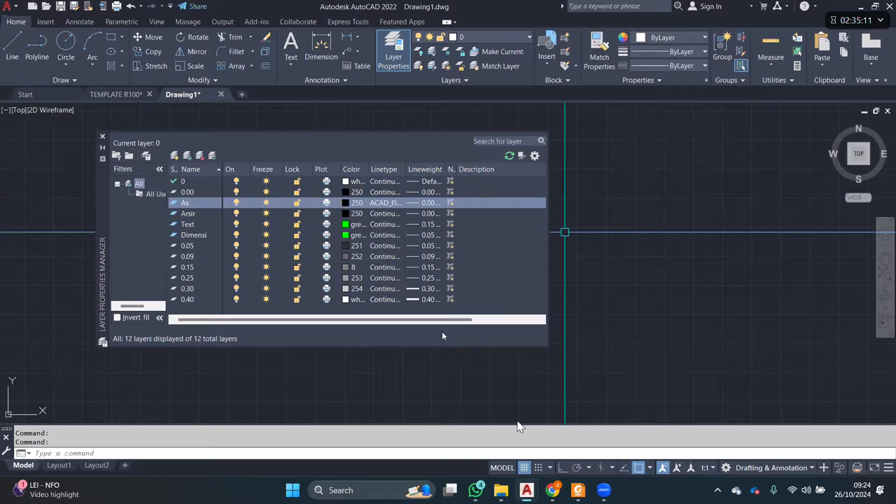
# - Set the color of layer Text to yellow and close the layer manager
pyautogui.click(188, 224)
pyautogui.click(356, 224)
pyautogui.click(361, 267)
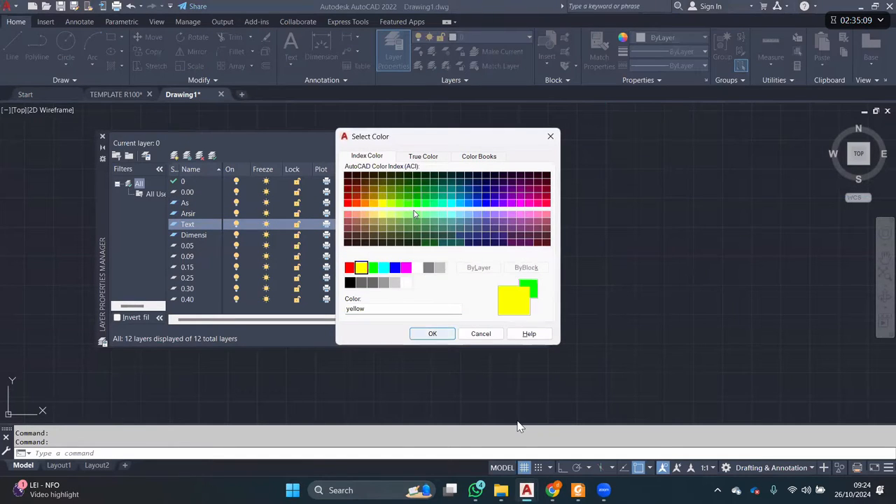
pyautogui.click(433, 333)
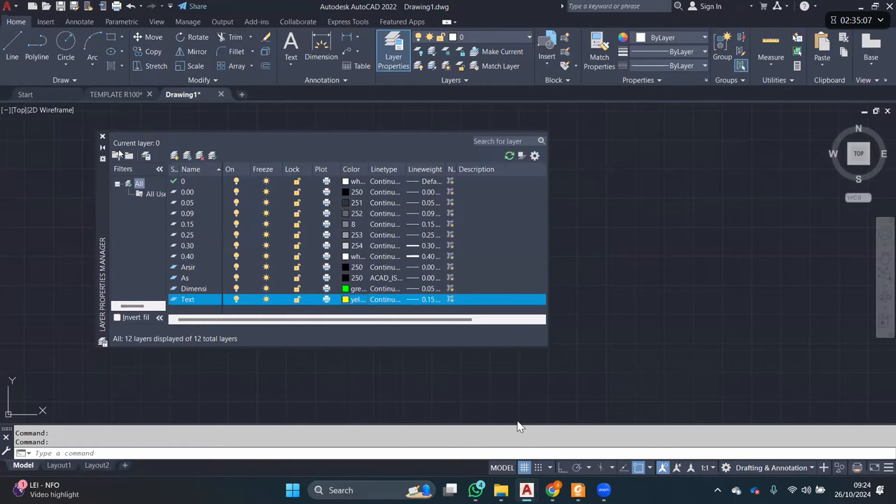
pyautogui.click(102, 137)
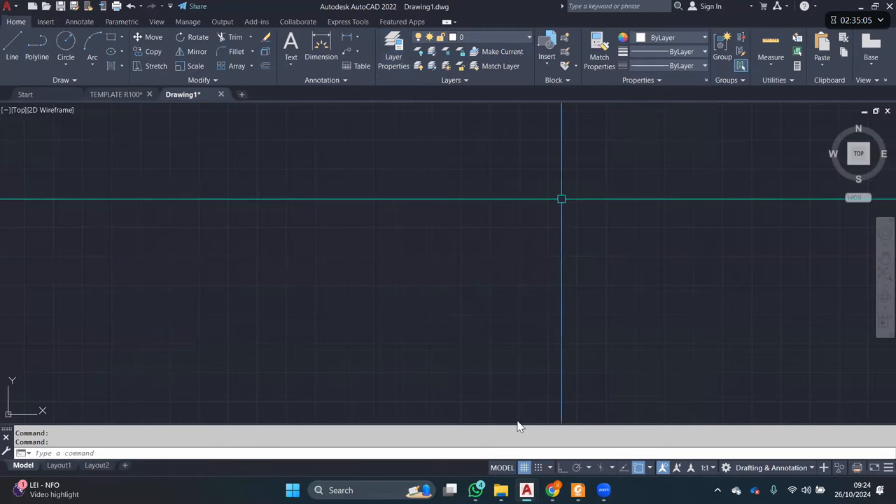
# - Review the drawing's list of available layers, keeping layer 0 current
pyautogui.click(506, 38)
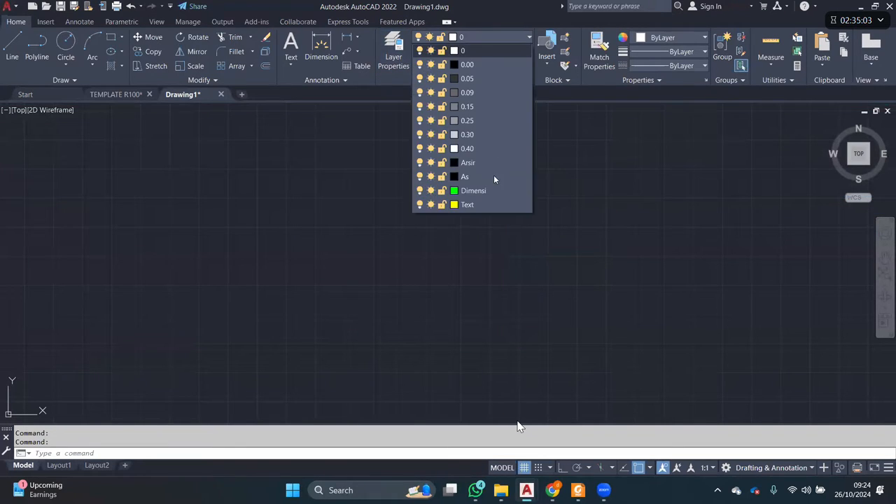
pyautogui.click(485, 45)
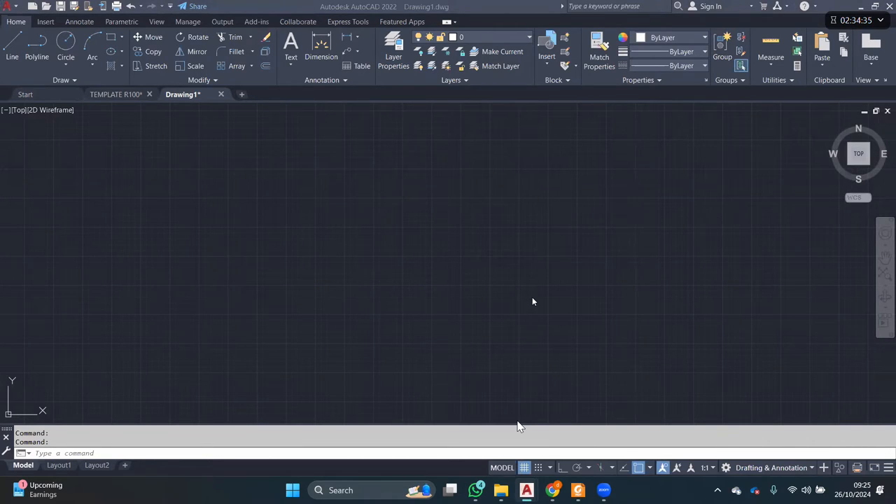
pyautogui.doubleClick(361, 239)
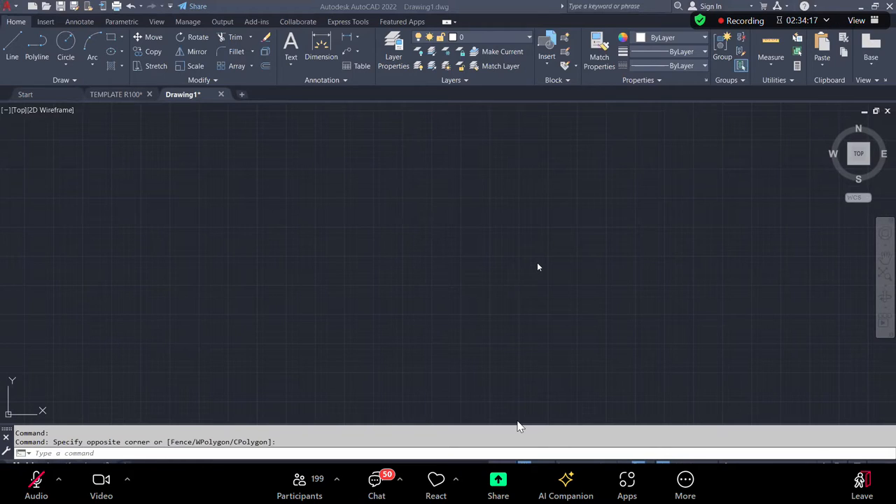
# - Switch to the Canva presentation in the browser and view the Settingan Awal slide on initial drawing setup
pyautogui.hotkey('alt', 'Tab')
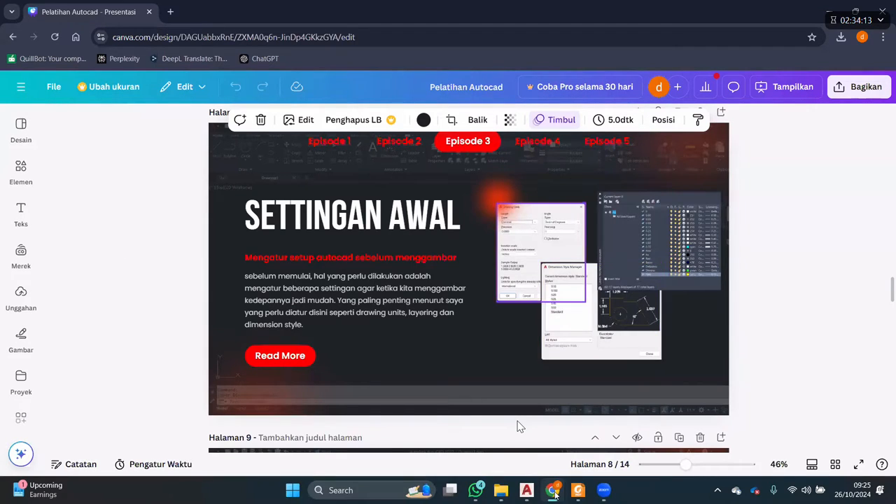
pyautogui.scroll(-4, 520, 426)
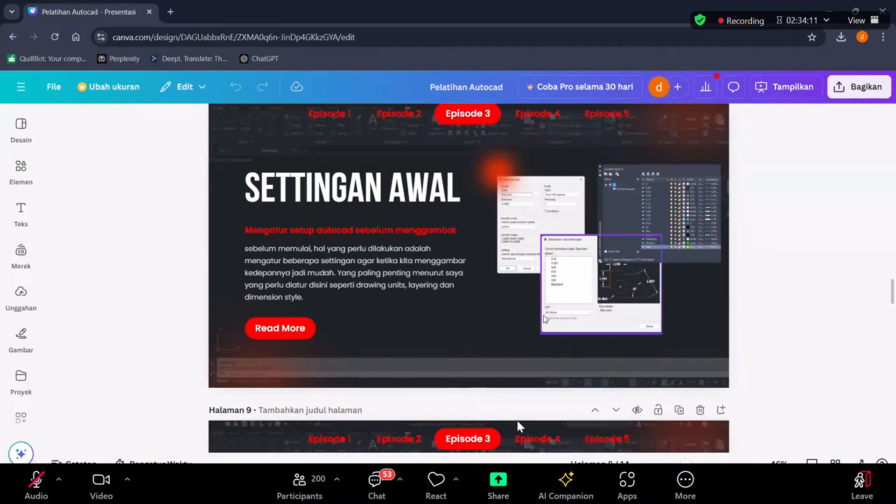
pyautogui.scroll(-1, 520, 427)
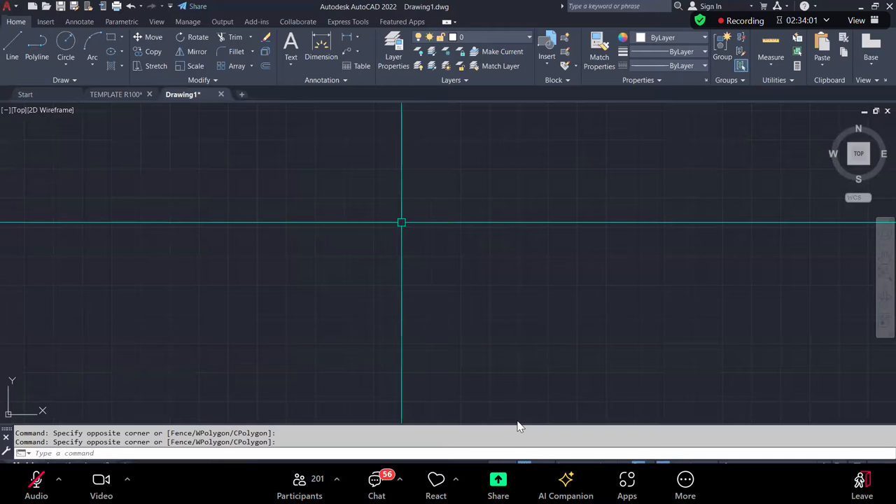
# - Apply the drawing units with length precision 0.00 and millimeters as the insertion scale
pyautogui.write('UN')
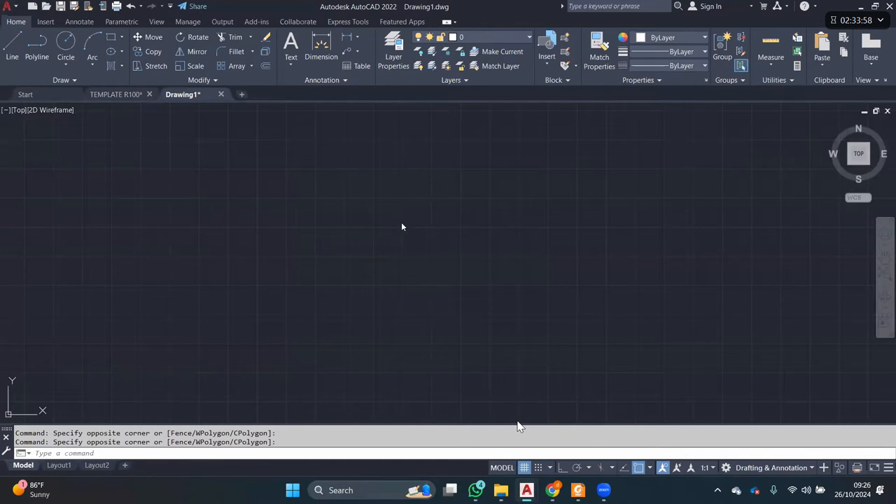
pyautogui.press('Return')
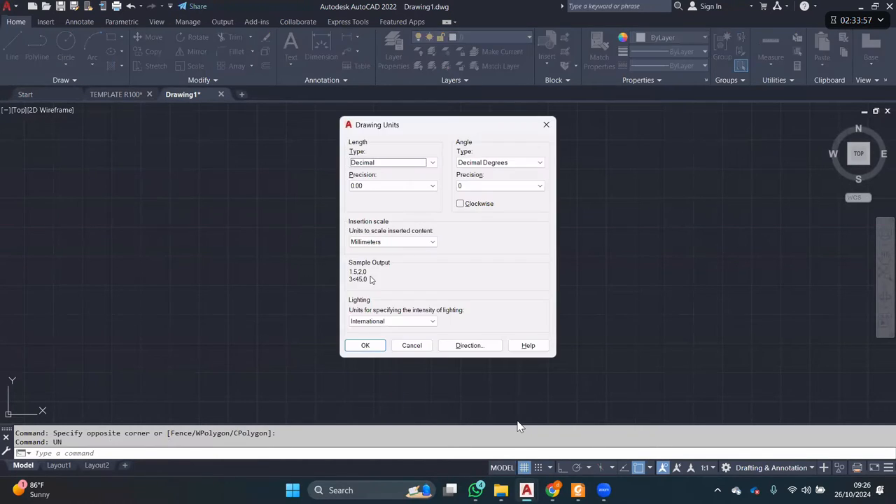
pyautogui.click(396, 245)
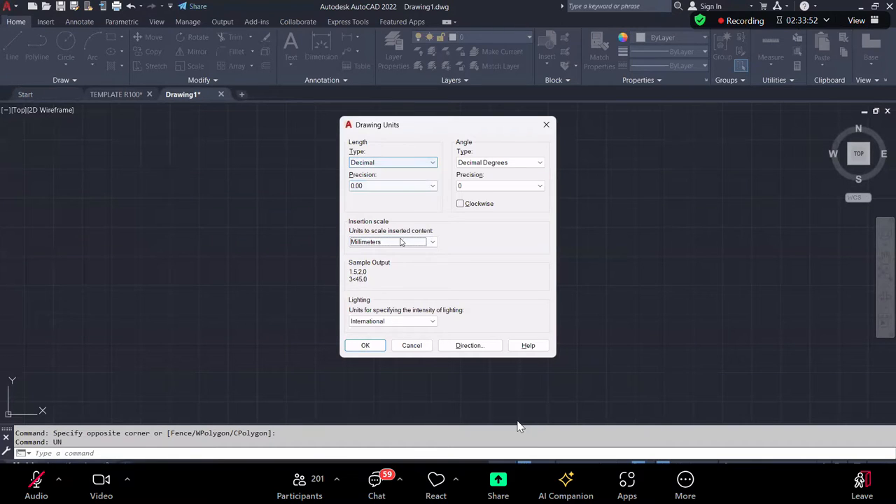
pyautogui.click(400, 245)
pyautogui.click(393, 186)
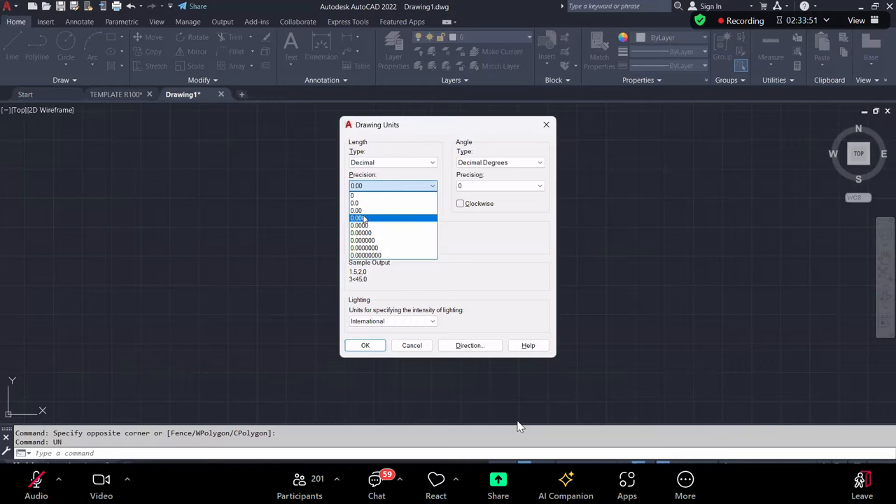
pyautogui.click(365, 211)
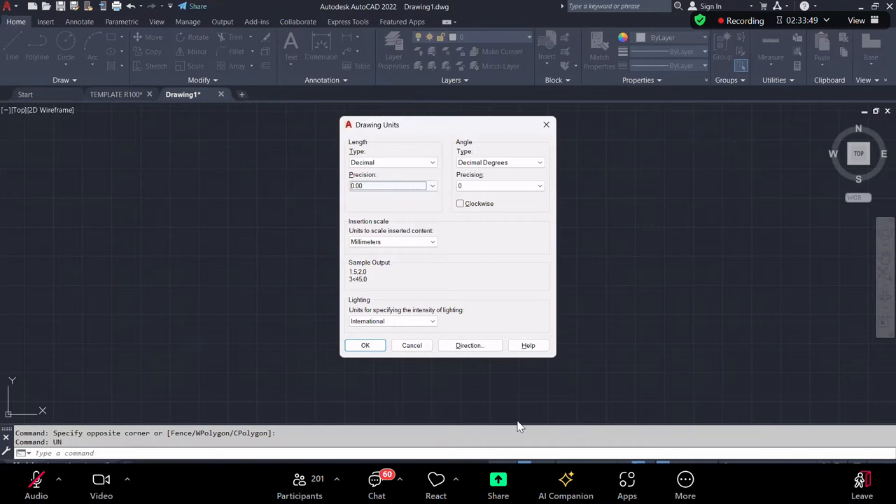
pyautogui.press('Return')
# - Start a trial line to examine how lengths display at 0.00 precision, and cancel it
pyautogui.write('l')
pyautogui.press('Return')
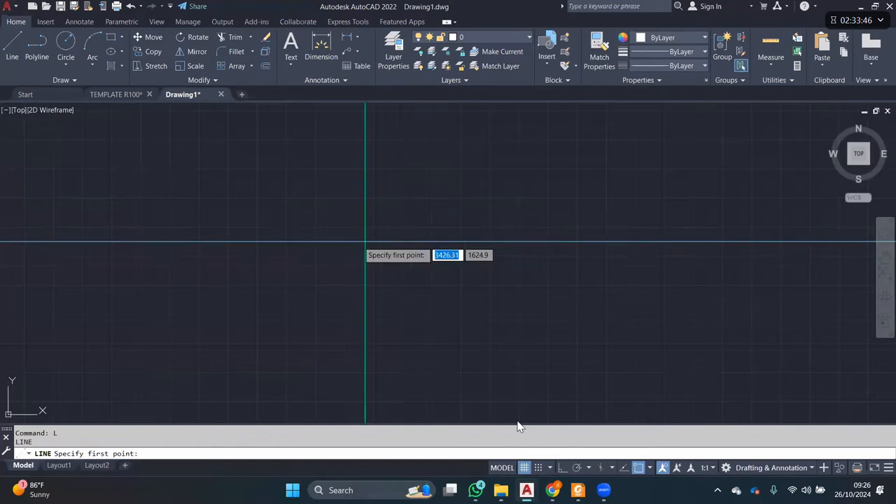
pyautogui.click(269, 241)
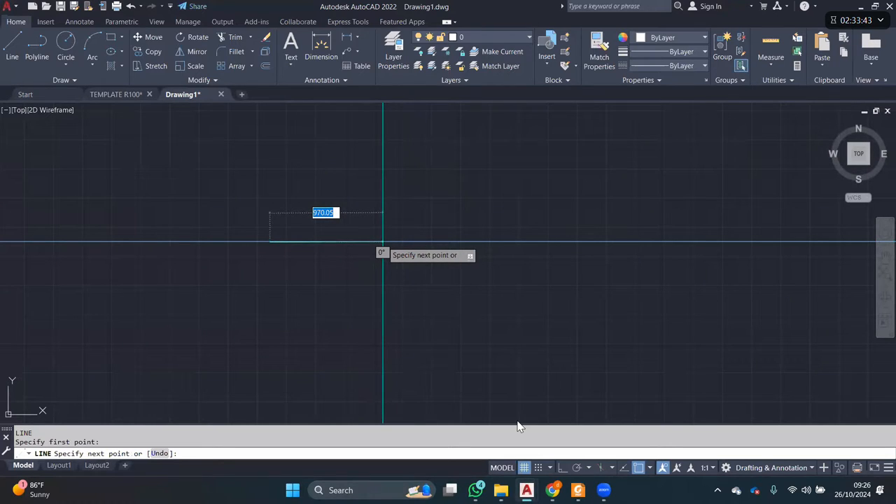
pyautogui.press('Escape')
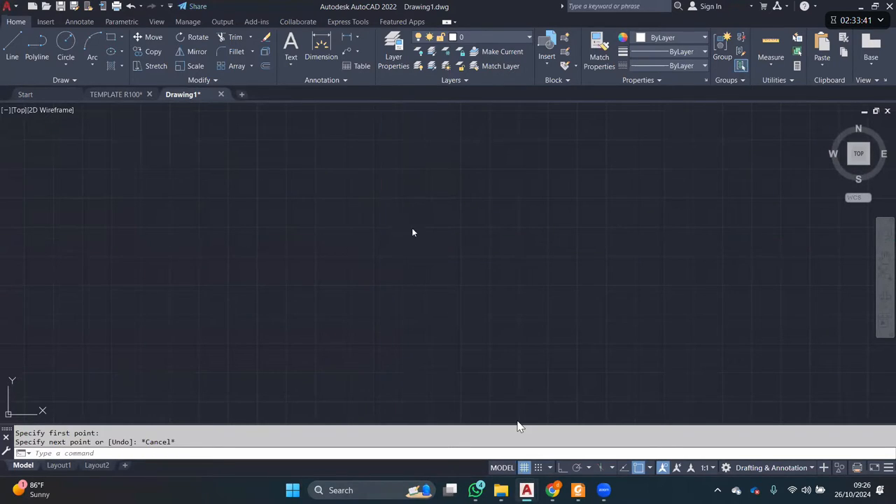
# - Set the drawing units' length precision to 0.00000000
pyautogui.write('un')
pyautogui.press('Return')
pyautogui.click(371, 188)
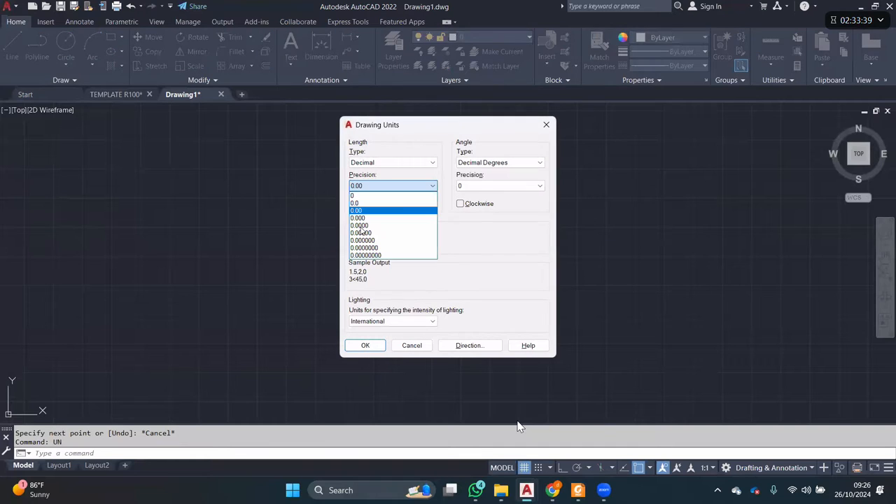
pyautogui.click(373, 255)
pyautogui.click(372, 346)
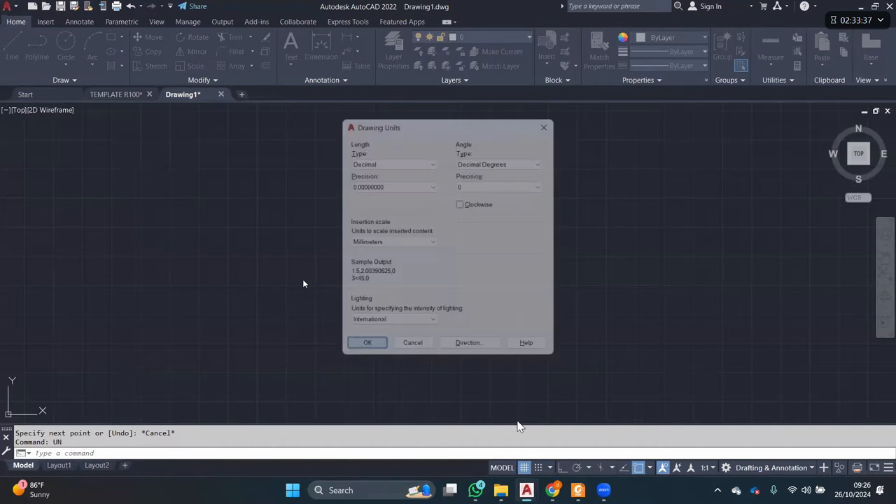
# - Start another trial line to examine how lengths display at eight-decimal precision, and cancel it
pyautogui.write('l')
pyautogui.press('Return')
pyautogui.click(282, 285)
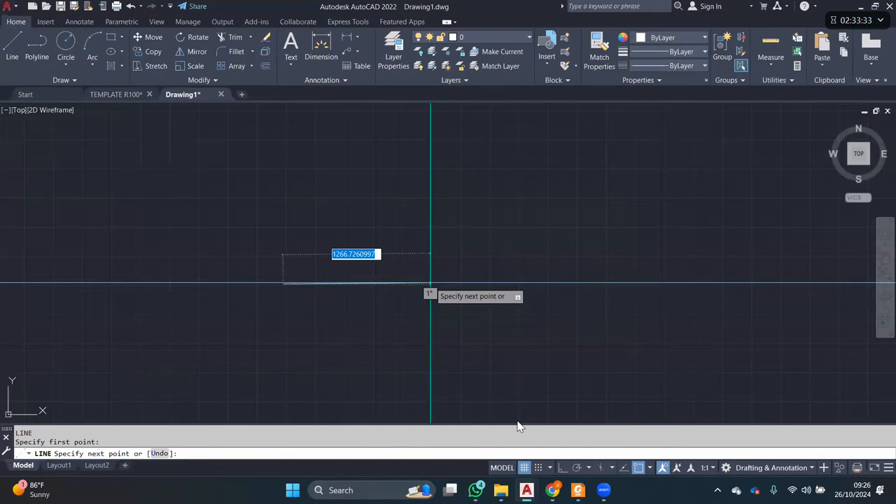
pyautogui.press('Escape')
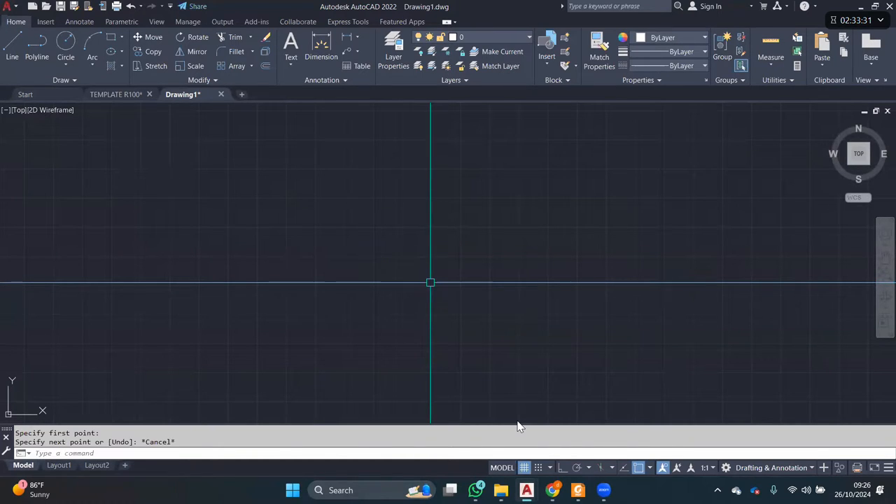
# - Set the drawing units' length precision back to 0.00 and apply the units
pyautogui.write('un')
pyautogui.press('Return')
pyautogui.click(387, 186)
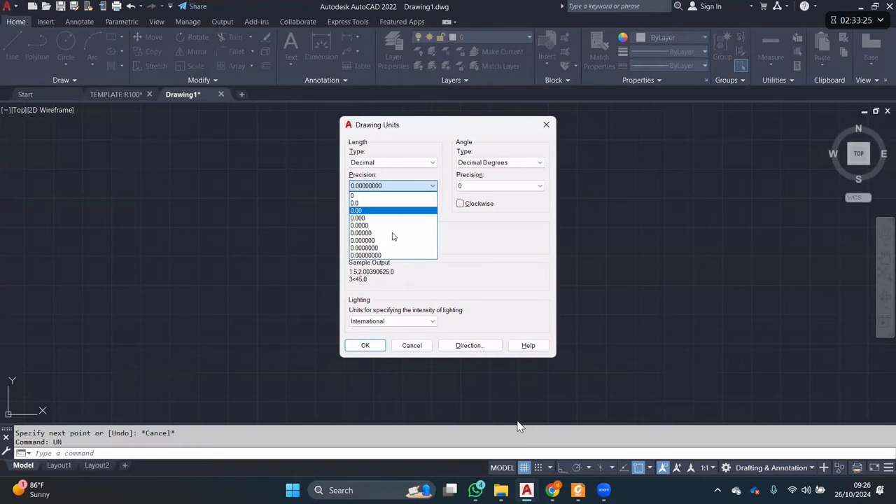
pyautogui.click(381, 210)
pyautogui.click(366, 345)
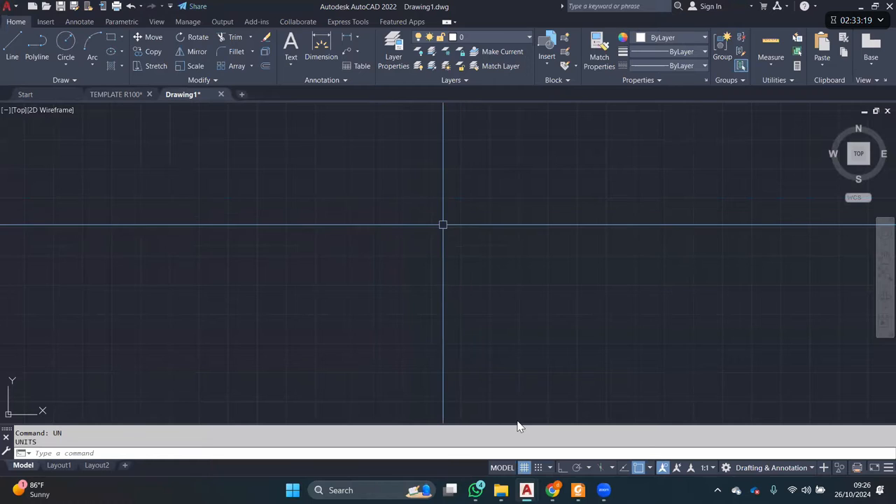
# - Open the layer properties manager and highlight the prepared layers from 0.00 to Text for review
pyautogui.write('LA')
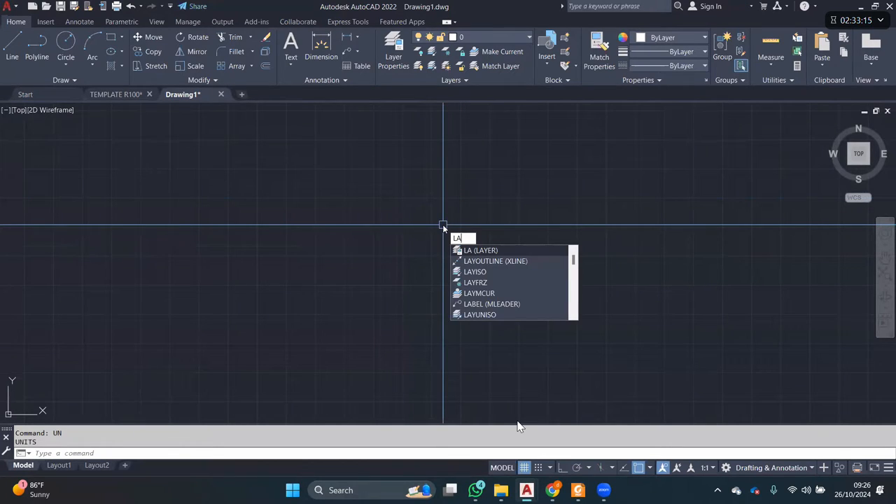
pyautogui.press('Escape')
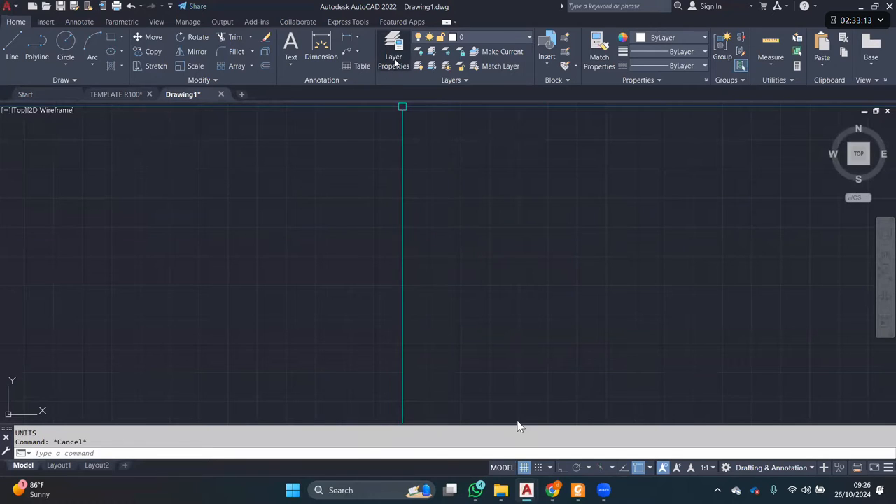
pyautogui.click(394, 61)
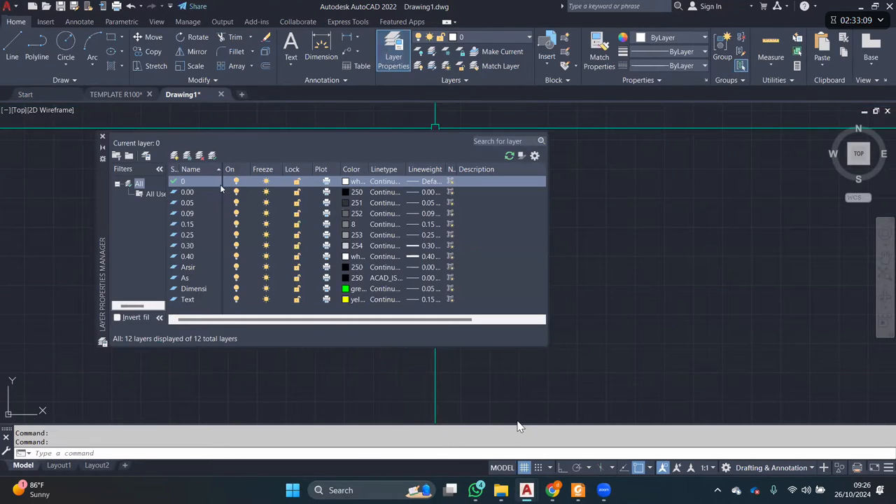
pyautogui.click(198, 190)
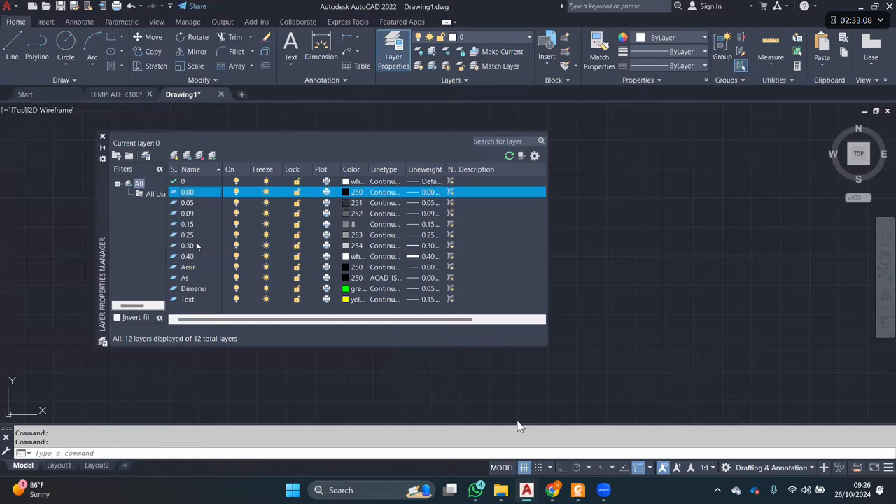
pyautogui.keyDown('shift'); pyautogui.click(194, 300); pyautogui.keyUp('shift')
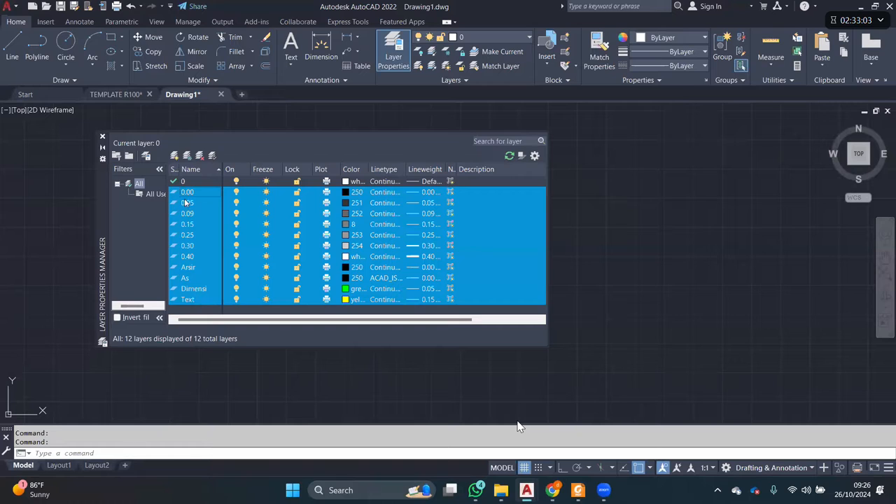
pyautogui.click(234, 235)
pyautogui.click(191, 300)
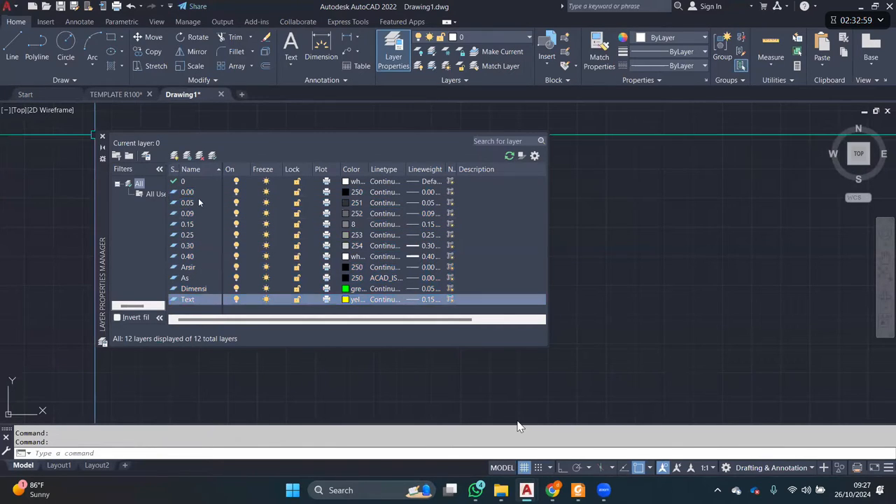
# - Create a trial layer based on layer 0.30 and delete it
pyautogui.hotkey('ctrl', 'n')
pyautogui.click(638, 99)
pyautogui.click(198, 246)
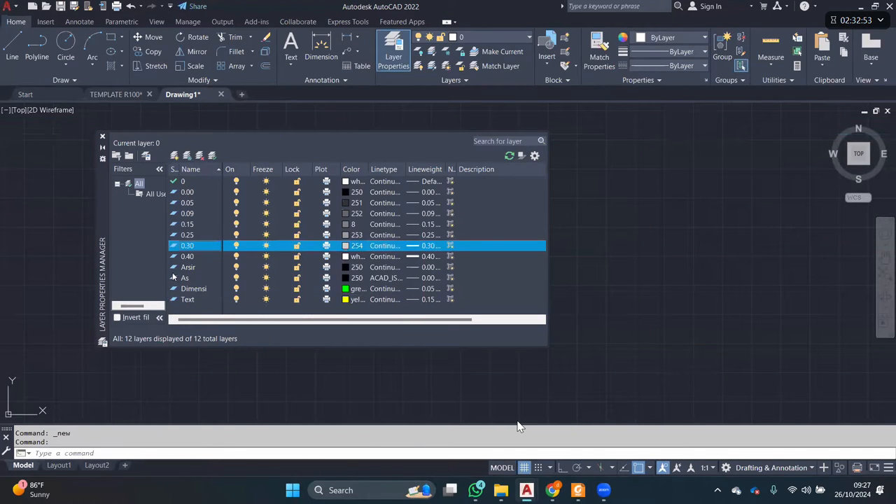
pyautogui.hotkey('alt', 'n')
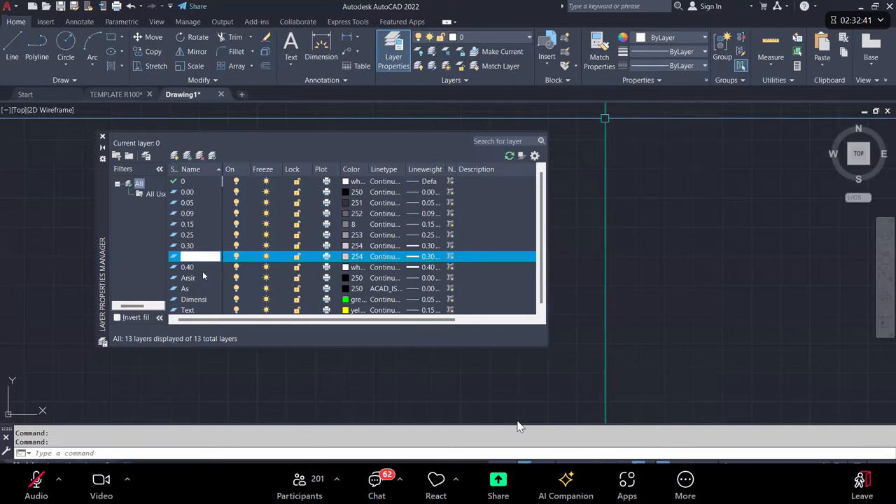
pyautogui.click(200, 155)
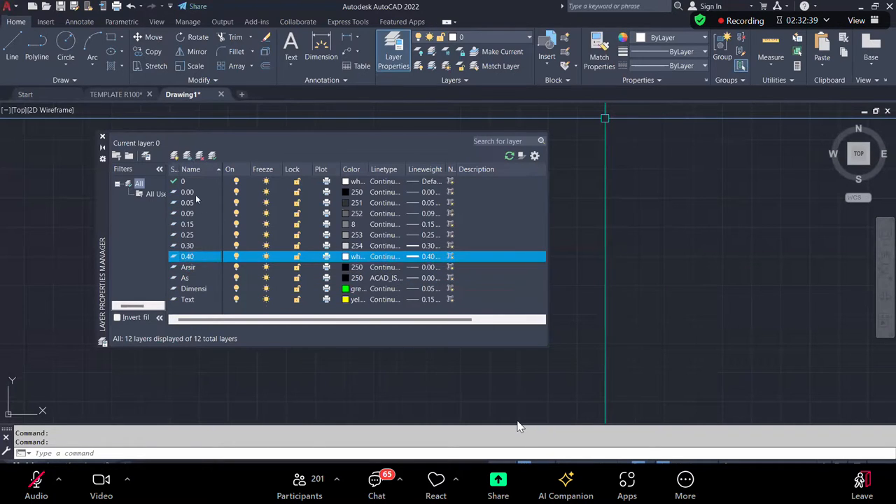
# - Enlarge the layer properties manager and review the layers from 0.00 to Text
pyautogui.click(196, 193)
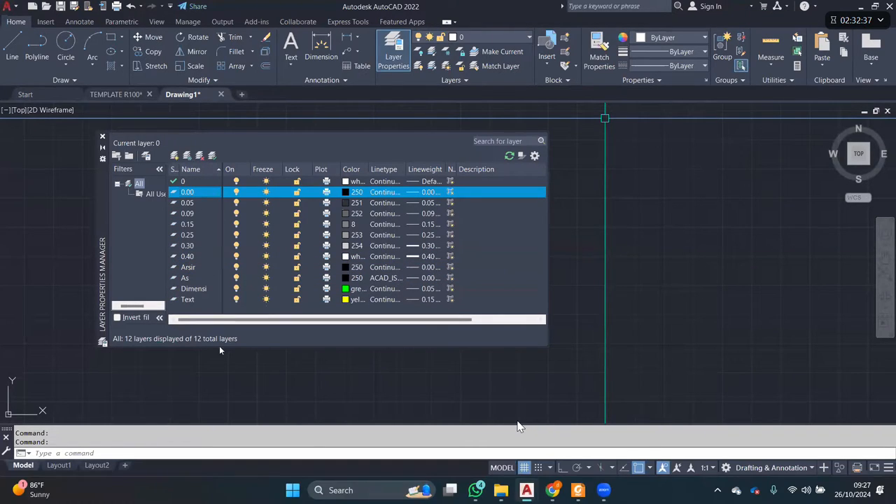
pyautogui.moveTo(221, 346); pyautogui.dragTo(217, 376)
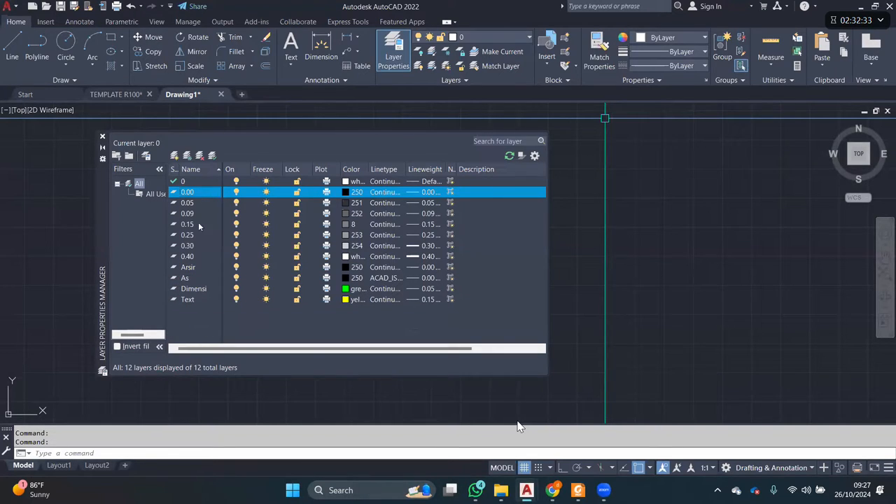
pyautogui.click(196, 257)
pyautogui.click(192, 269)
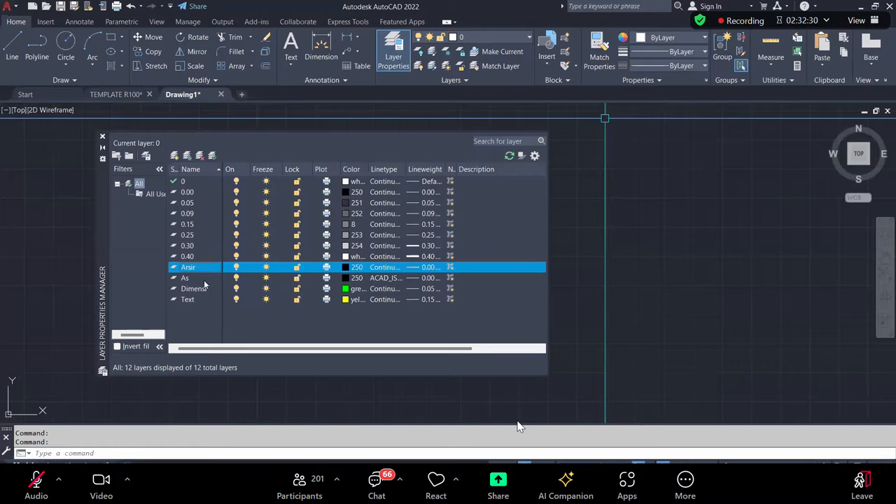
pyautogui.click(189, 289)
pyautogui.click(187, 300)
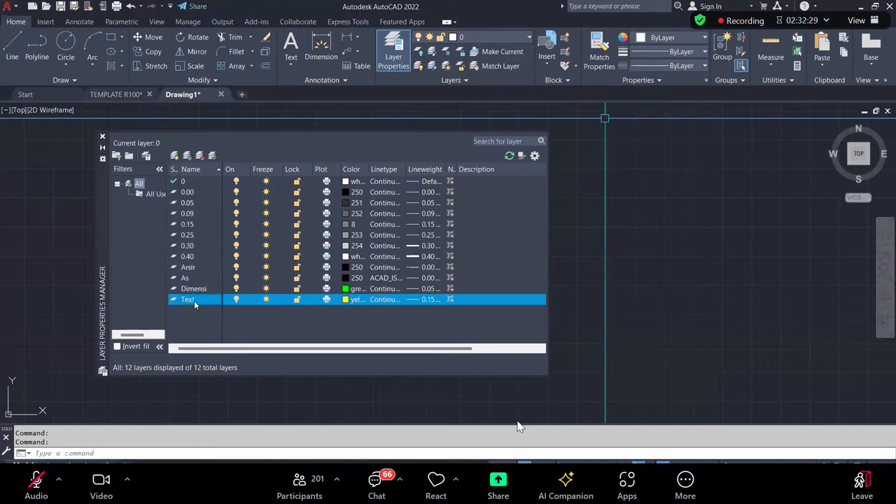
pyautogui.click(196, 192)
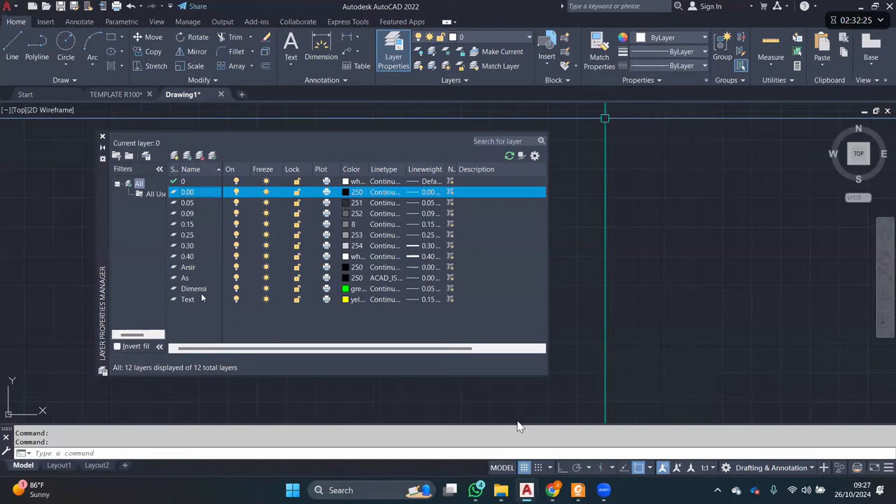
# - Sort the layer list by lineweight in both directions, and return it to ascending order by name
pyautogui.click(419, 169)
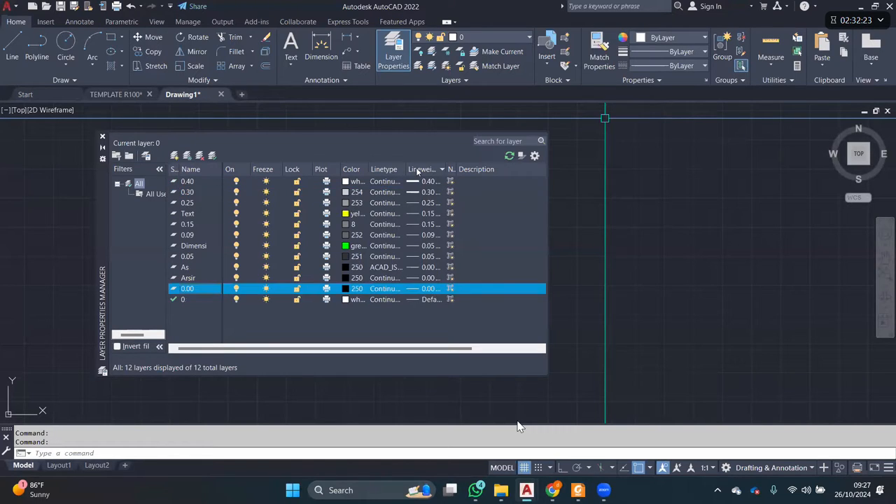
pyautogui.click(420, 170)
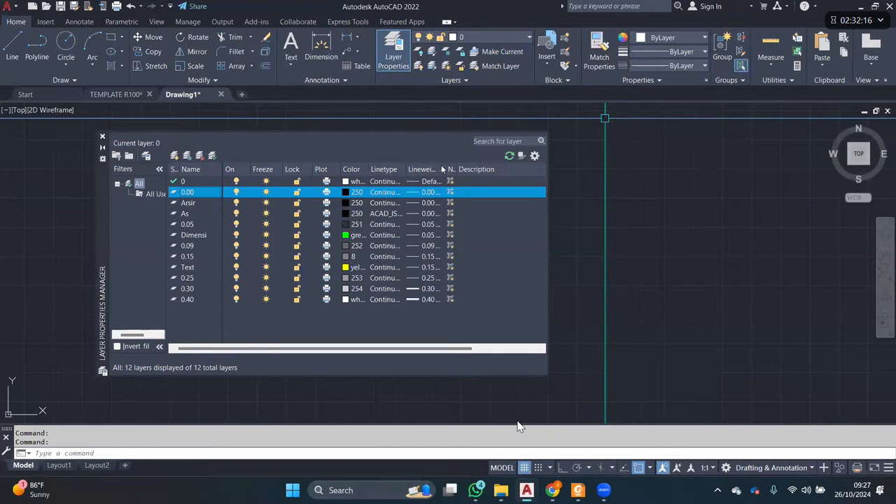
pyautogui.click(196, 172)
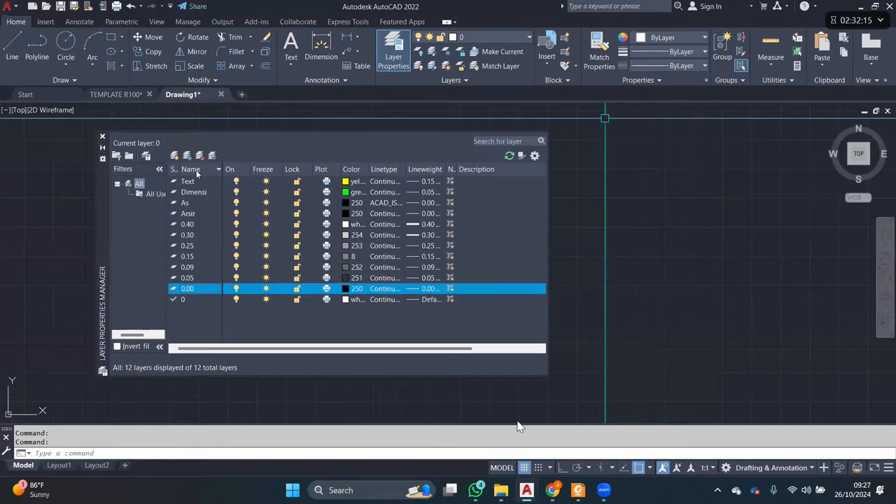
pyautogui.click(200, 169)
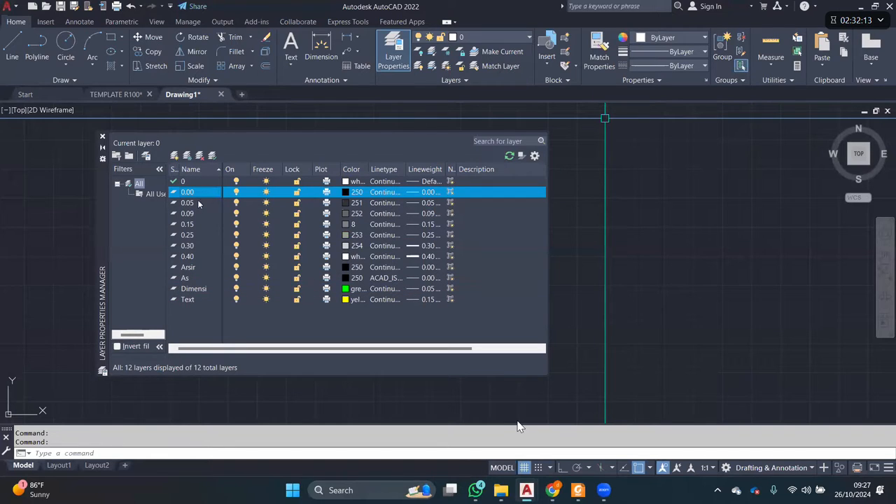
# - Examine the colors, linetypes and lineweights of layer 0.40 and the hatch, axis, dimension and text layers
pyautogui.click(220, 257)
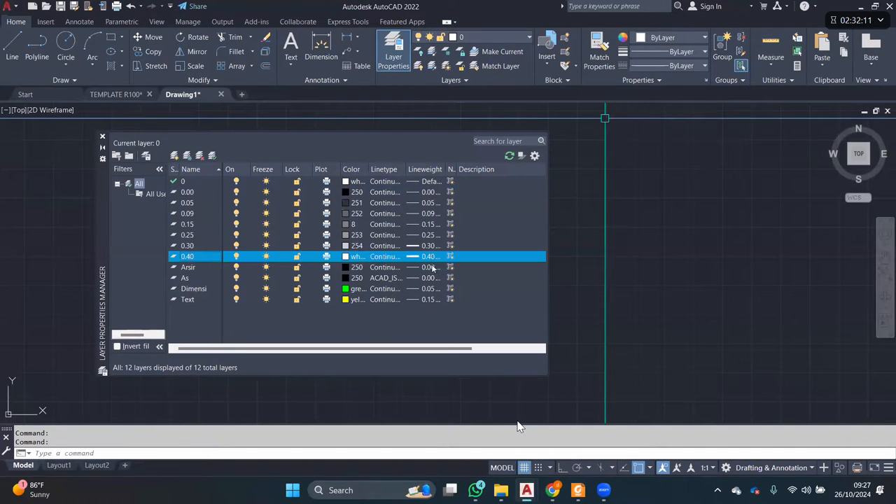
pyautogui.click(200, 268)
pyautogui.click(199, 279)
pyautogui.click(199, 288)
pyautogui.click(193, 300)
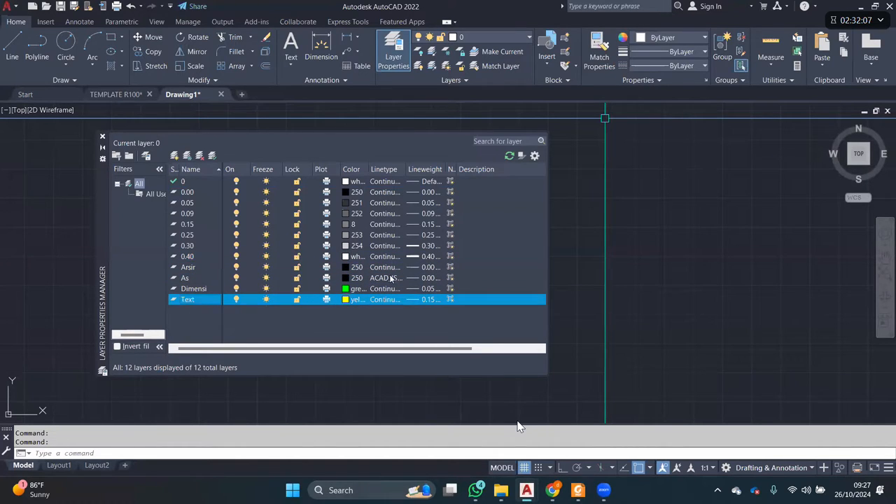
pyautogui.click(198, 269)
pyautogui.click(194, 278)
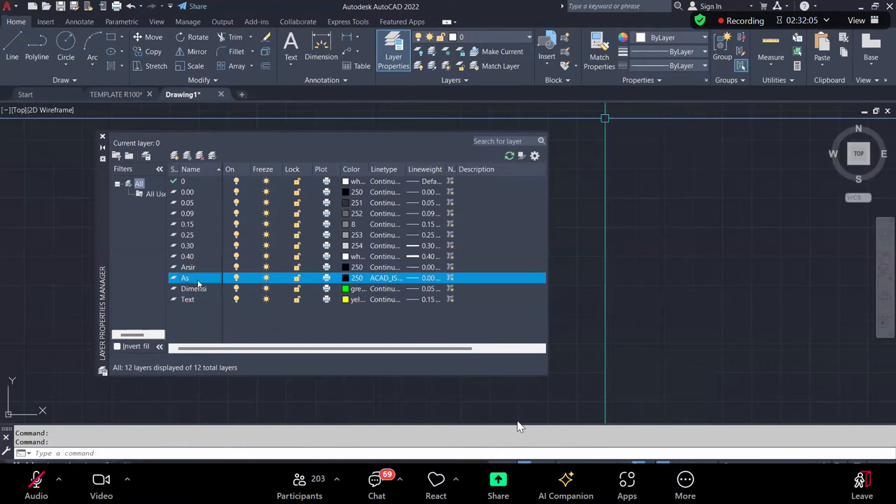
pyautogui.click(200, 289)
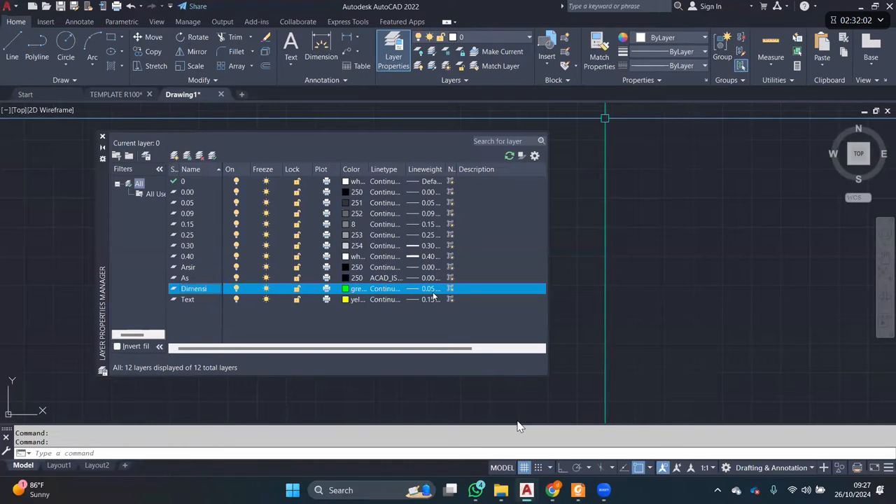
pyautogui.click(197, 300)
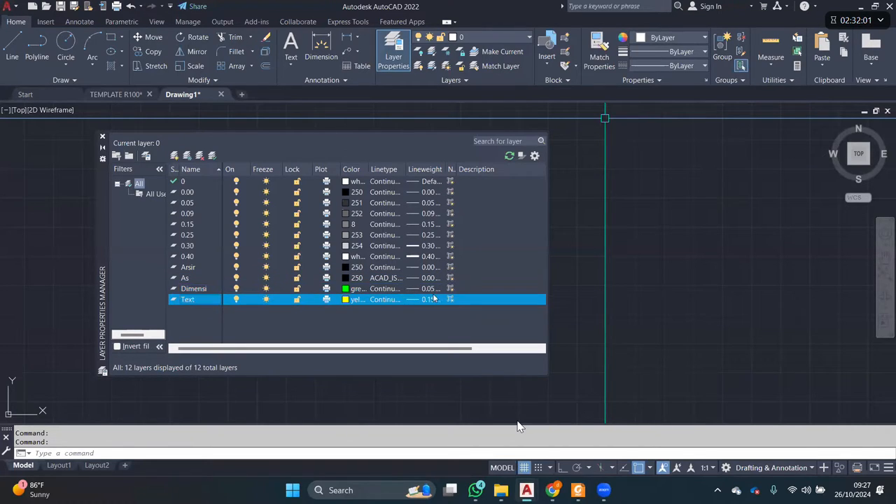
# - Examine the lineweight choices for the Text layer and close them without a change
pyautogui.click(432, 300)
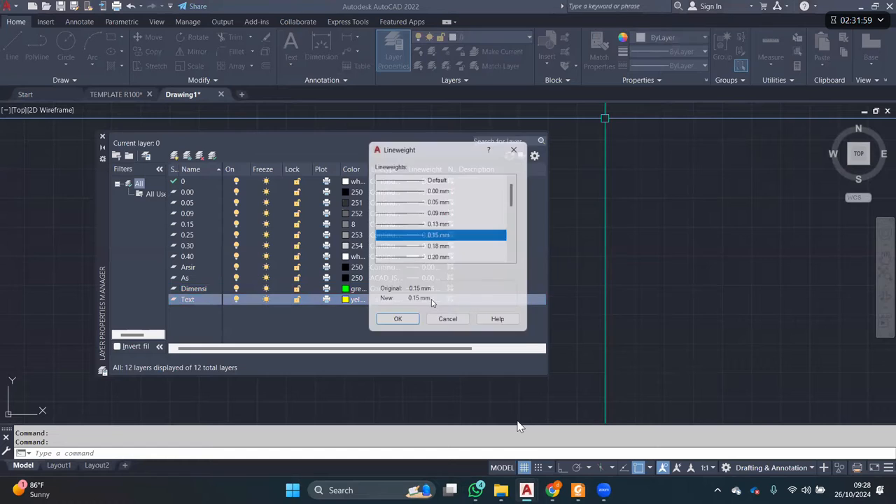
pyautogui.press('Escape')
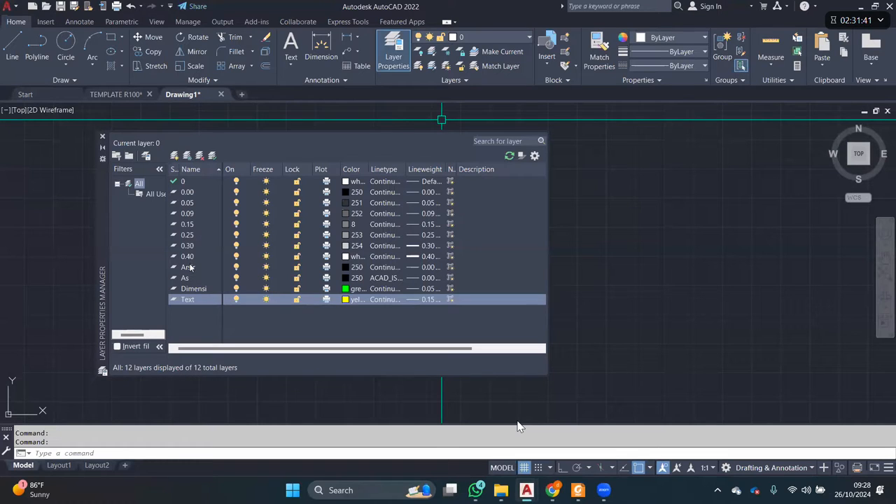
pyautogui.click(190, 268)
pyautogui.click(191, 301)
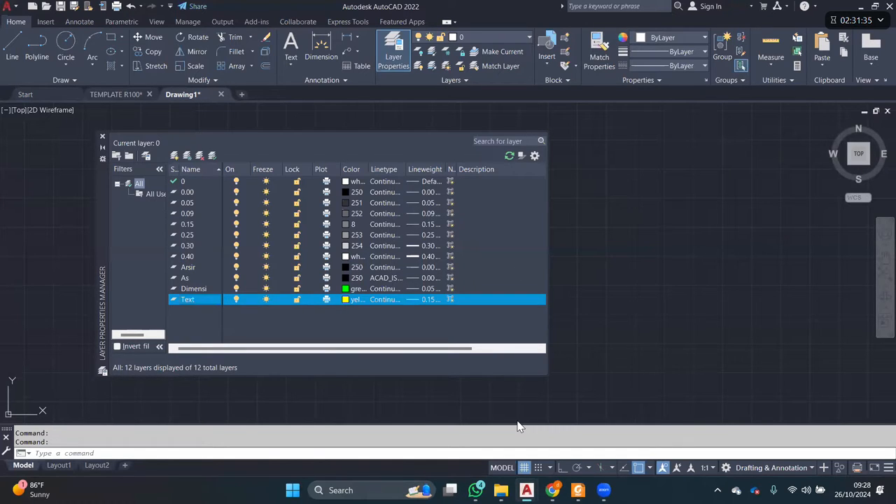
pyautogui.click(663, 212)
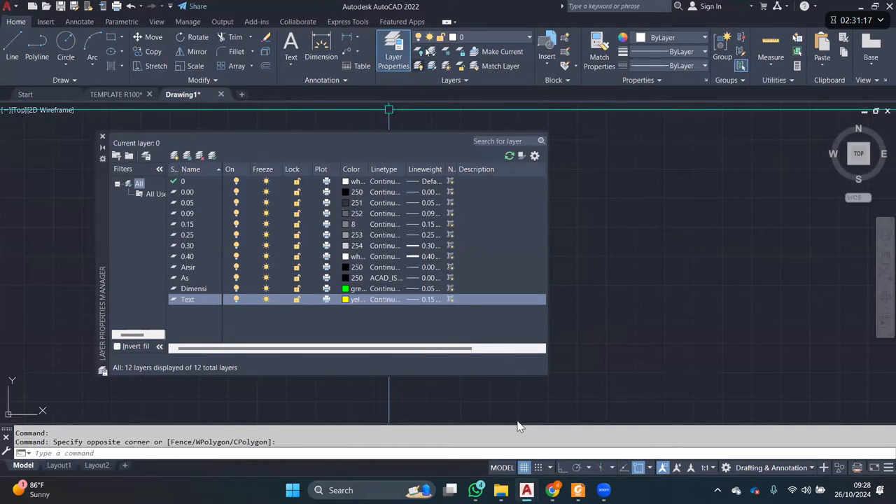
# - Open the linetype selection for layer 0 and browse the linetypes available to load from acadiso.lin
pyautogui.click(391, 184)
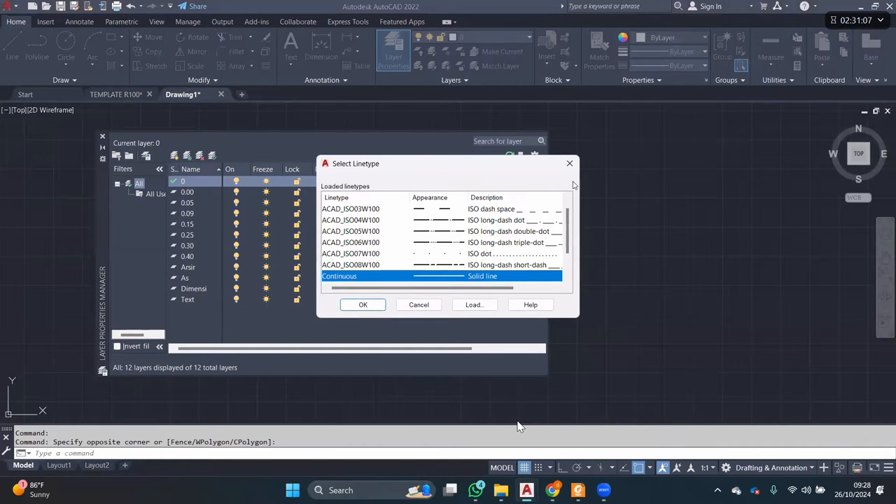
pyautogui.click(419, 304)
pyautogui.click(388, 182)
pyautogui.scroll(1, 407, 273)
pyautogui.scroll(-2, 408, 309)
pyautogui.click(475, 305)
pyautogui.scroll(-1, 468, 251)
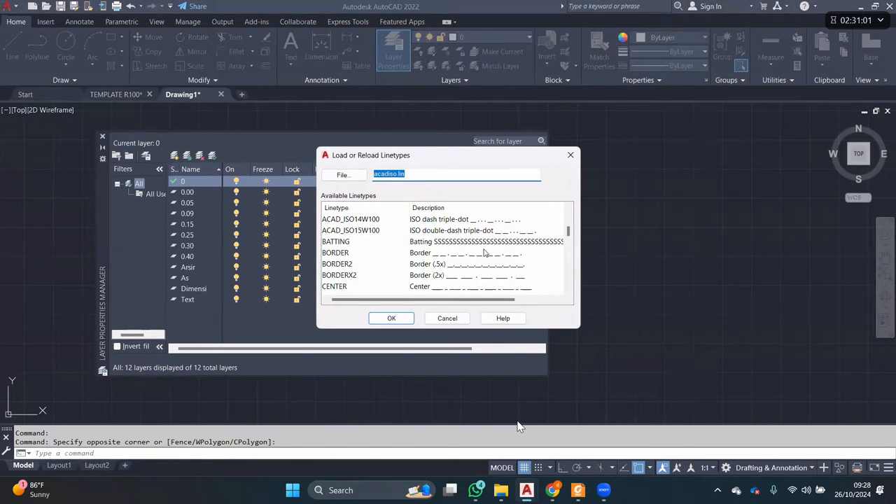
pyautogui.scroll(-3, 483, 252)
pyautogui.scroll(7, 487, 242)
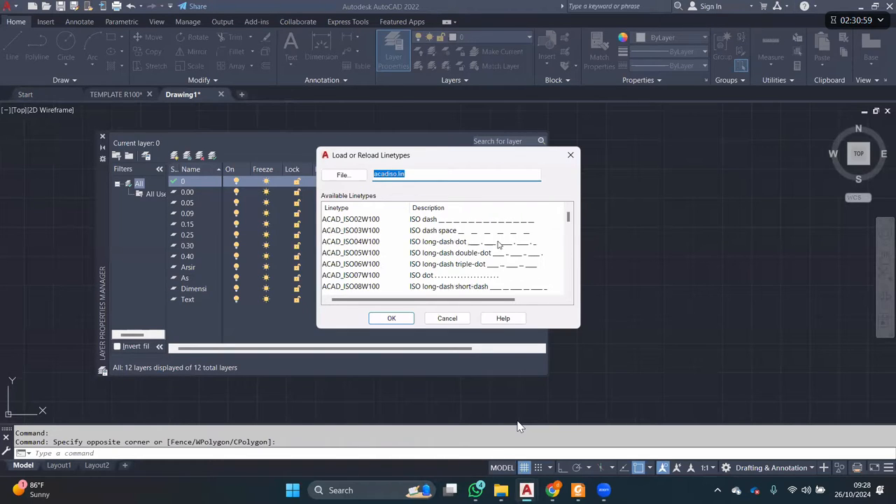
# - Try out linetype selections in the acadiso.lin list: a single linetype, all of them, and the range from DASHED to DASHEDX2
pyautogui.click(363, 223)
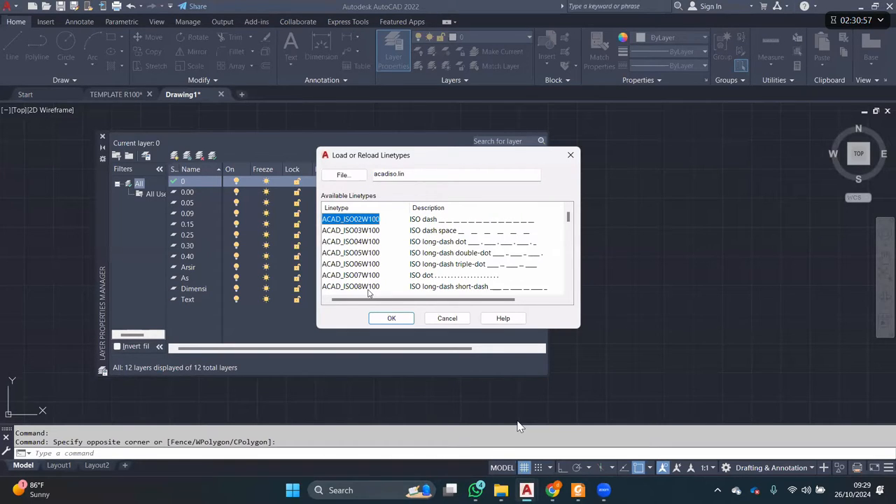
pyautogui.hotkey('ctrl', 'a')
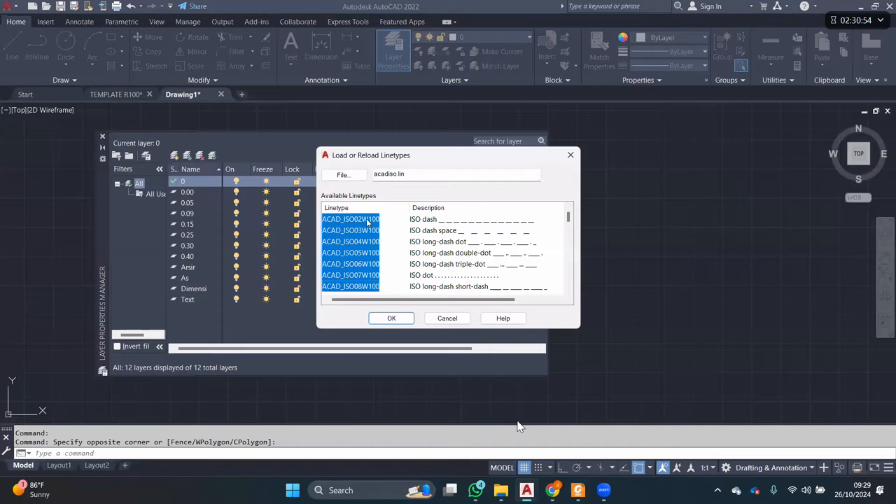
pyautogui.click(373, 273)
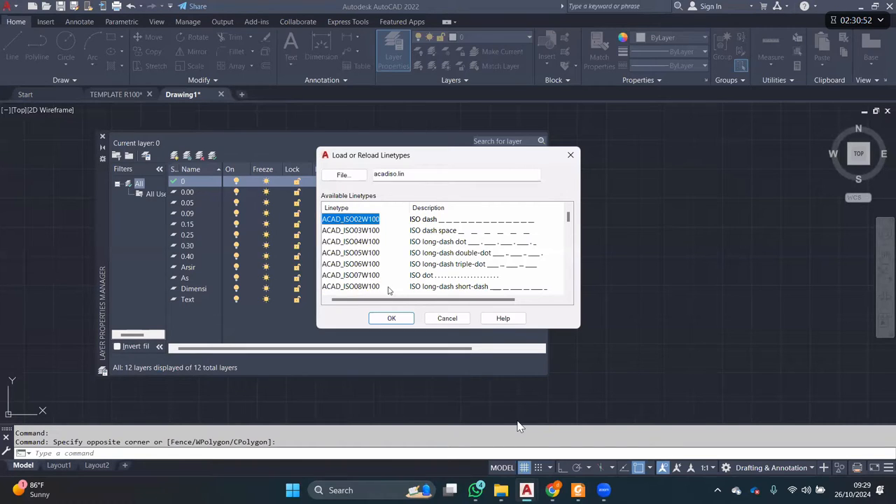
pyautogui.keyDown('shift'); pyautogui.click(369, 288); pyautogui.keyUp('shift')
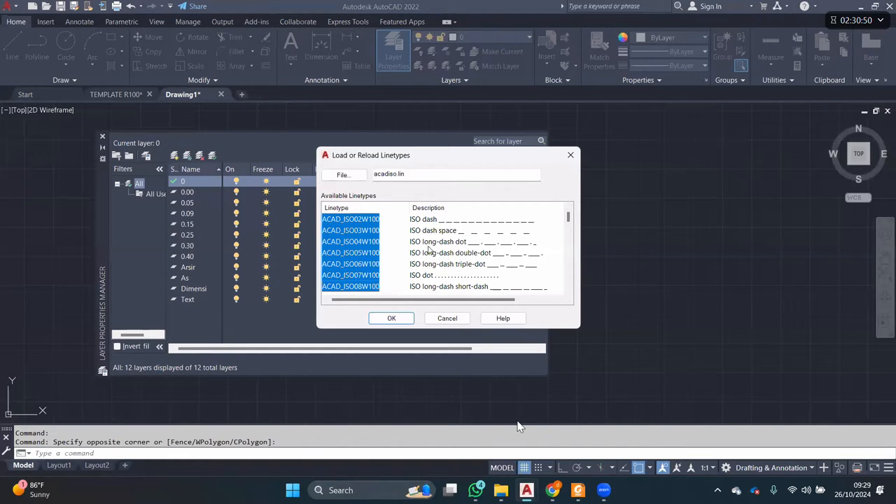
pyautogui.scroll(-5, 431, 251)
pyautogui.scroll(-2, 441, 248)
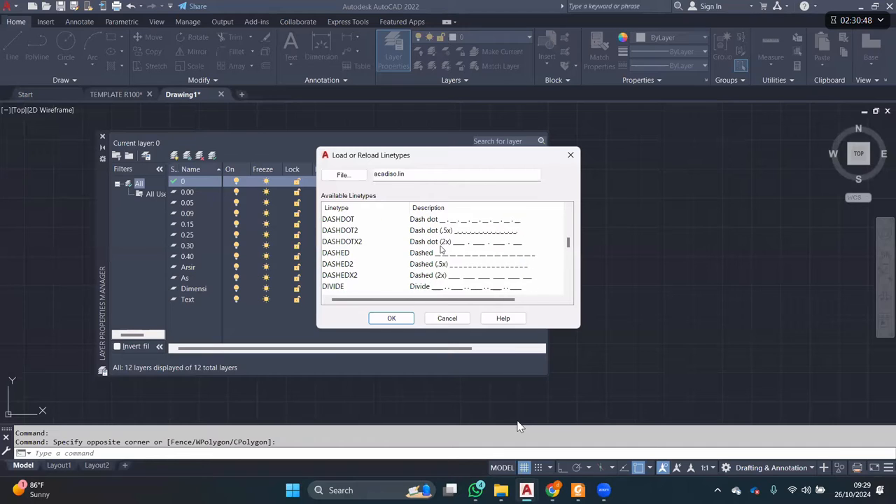
pyautogui.click(356, 257)
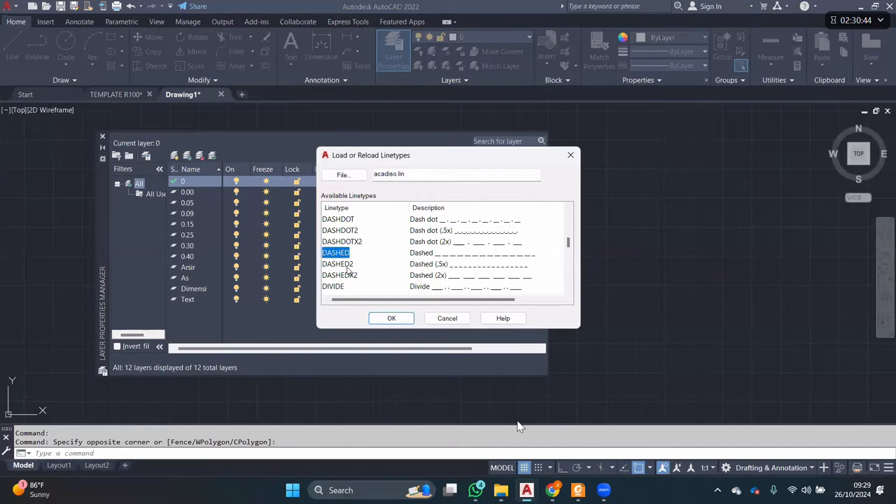
pyautogui.keyDown('shift'); pyautogui.click(362, 278); pyautogui.keyUp('shift')
# - Load all linetypes from acadiso.lin, and leave the linetype selection without changing layer 0
pyautogui.scroll(2, 464, 267)
pyautogui.scroll(5, 466, 267)
pyautogui.hotkey('ctrl', 'a')
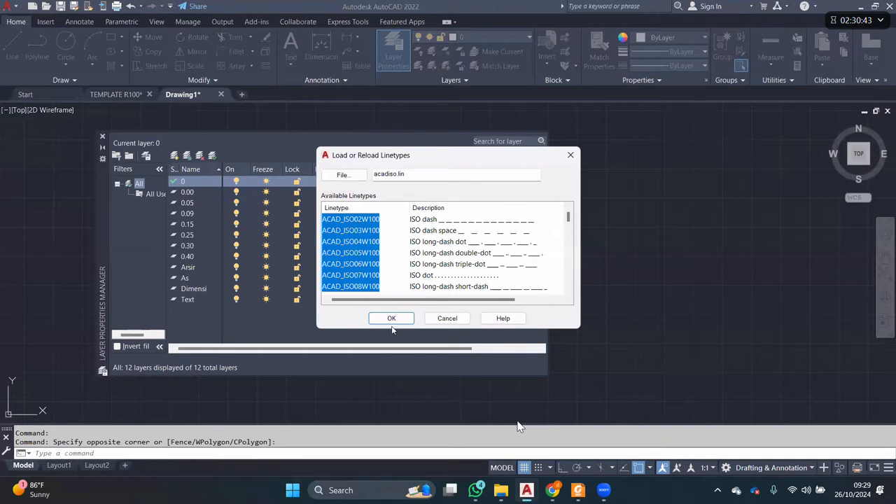
pyautogui.click(393, 318)
pyautogui.scroll(3, 451, 255)
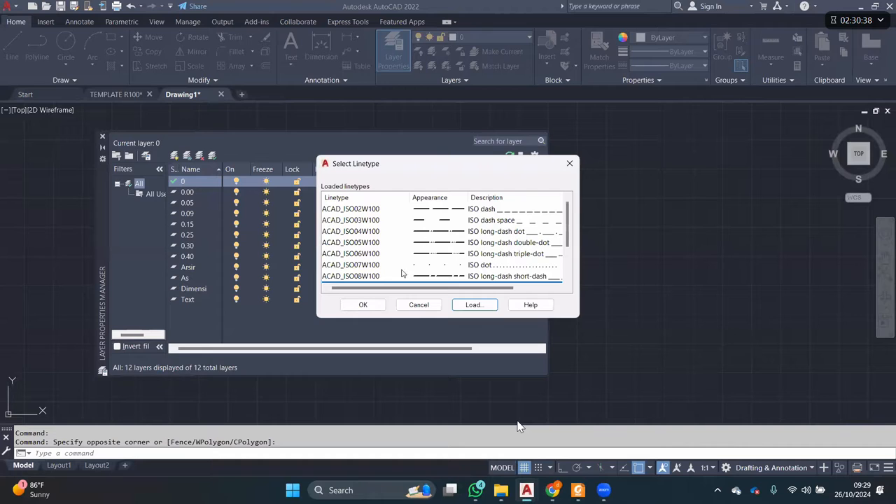
pyautogui.scroll(-1, 452, 275)
pyautogui.press('Escape')
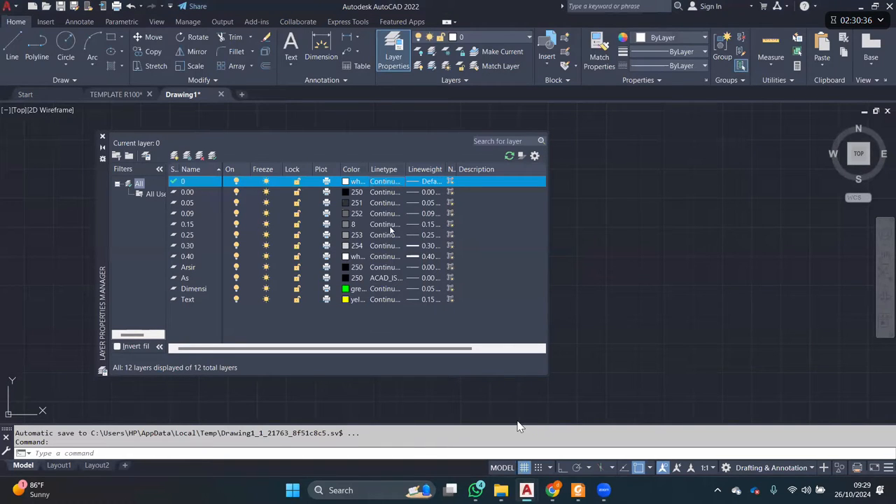
# - Set the linetype of the As layer to ACAD_ISO08W100
pyautogui.click(383, 279)
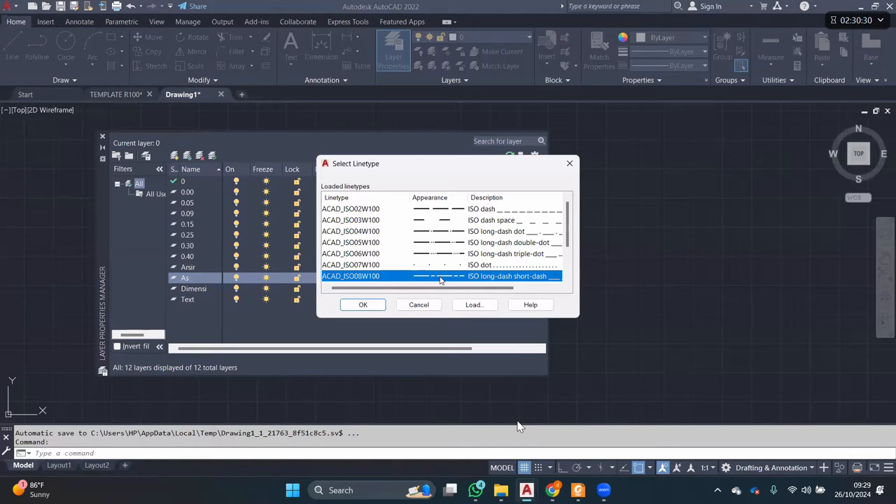
pyautogui.doubleClick(441, 278)
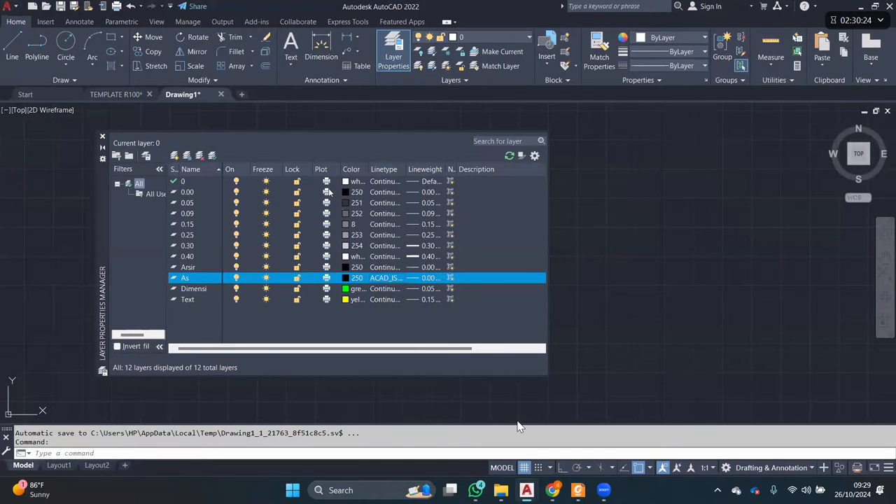
pyautogui.moveTo(62, 470)
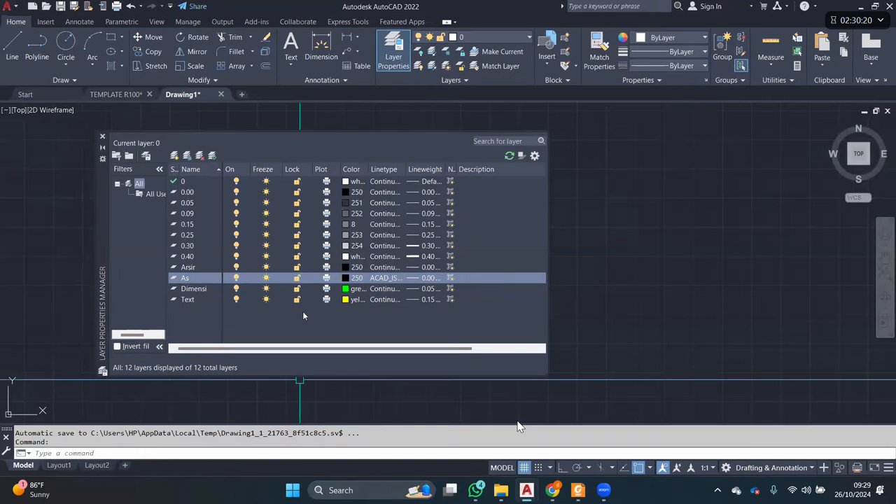
pyautogui.click(190, 302)
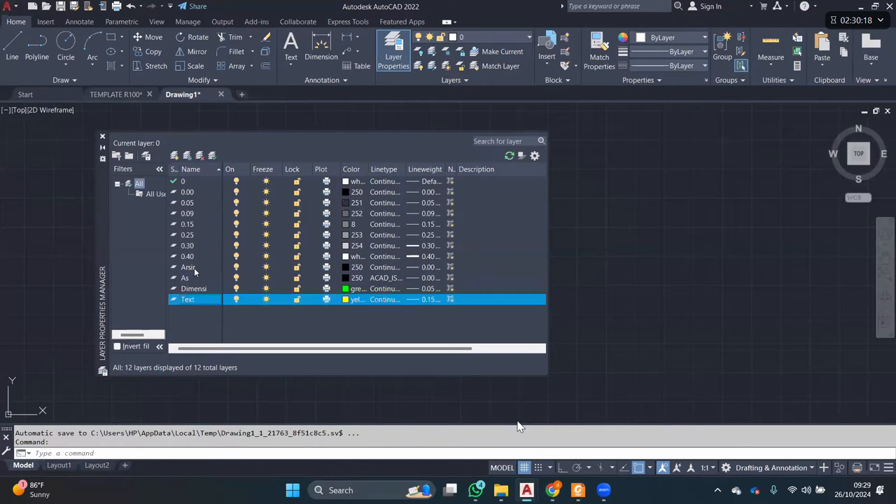
pyautogui.click(191, 194)
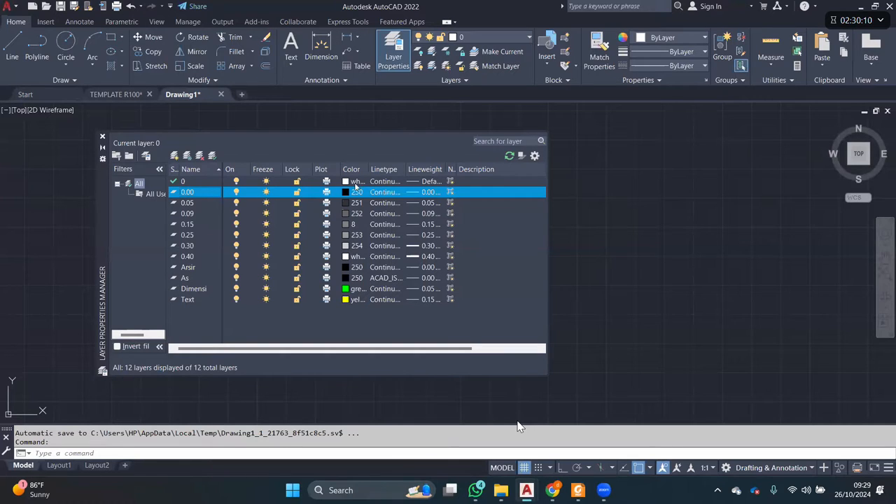
pyautogui.click(195, 246)
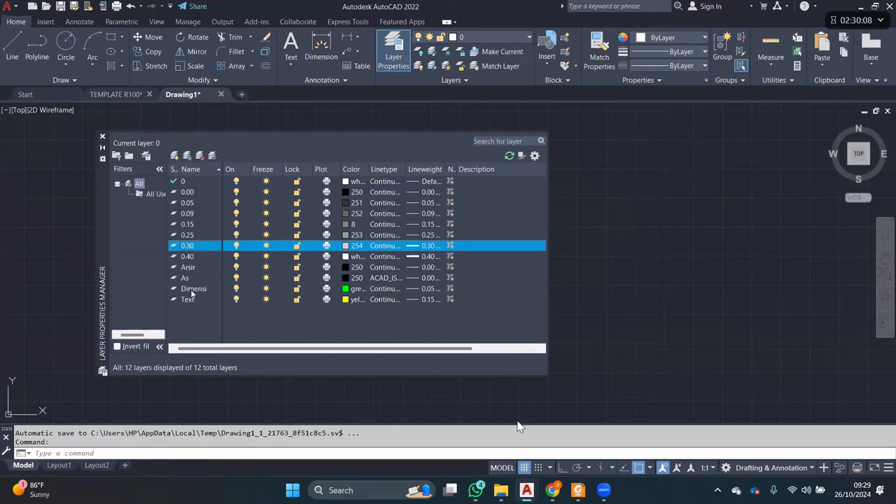
pyautogui.click(621, 266)
pyautogui.click(620, 264)
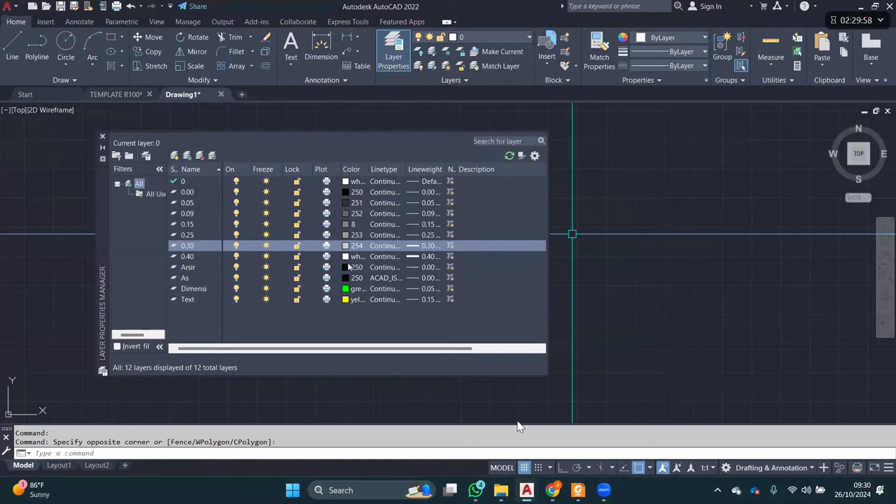
# - Toggle plotting of layer 0.30 off and back on, and try the lock setting on layers 0 and 0.00
pyautogui.click(327, 246)
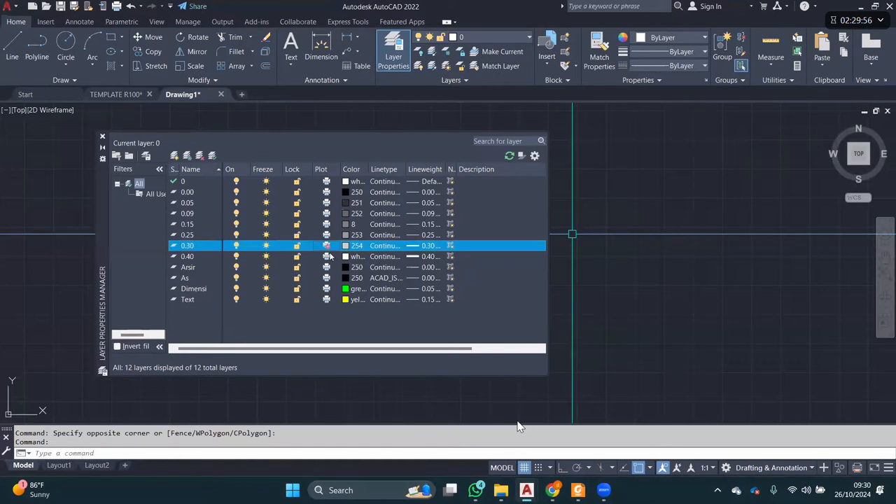
pyautogui.click(327, 248)
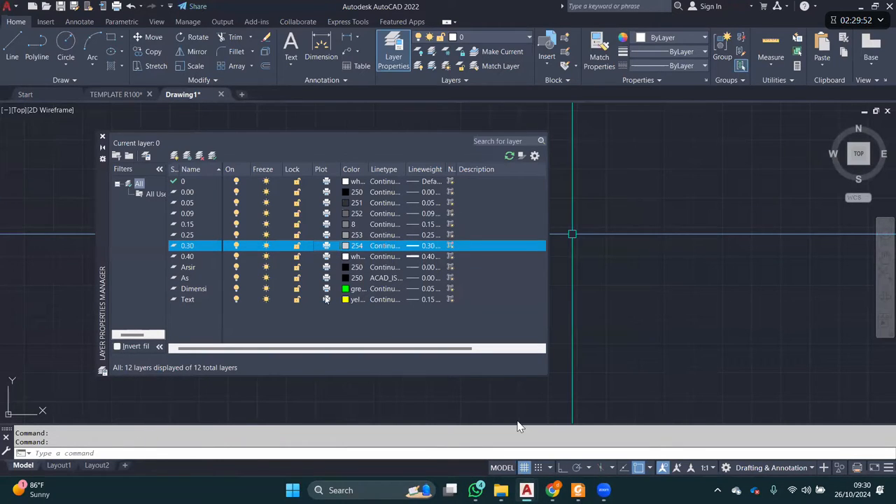
pyautogui.click(296, 182)
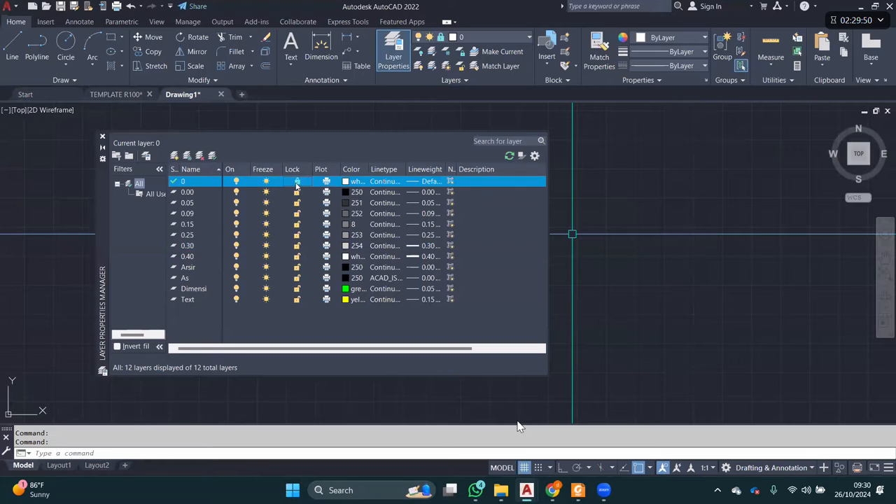
pyautogui.click(297, 193)
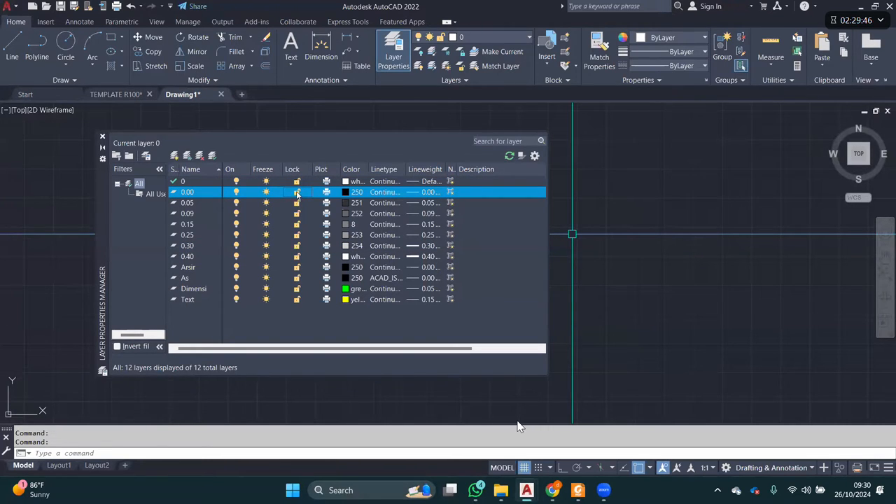
# - Make layer 0.00 the current layer, keep its color, and return it to unlocked and plottable
pyautogui.doubleClick(202, 192)
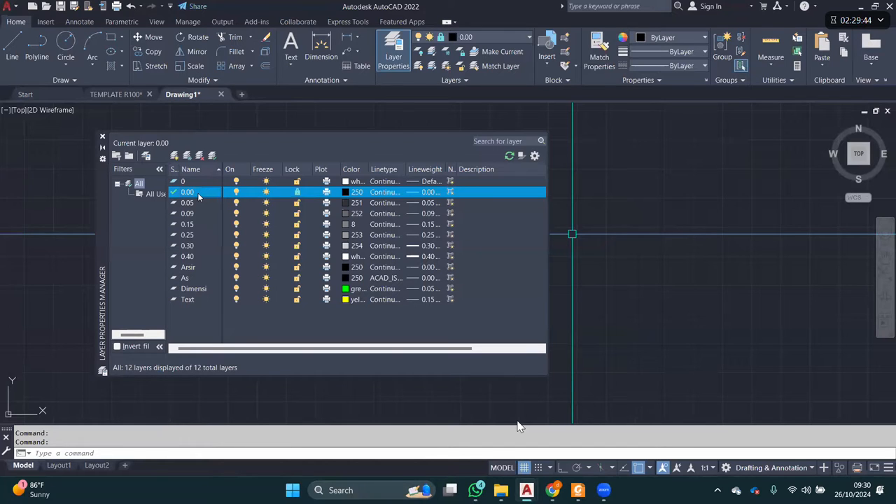
pyautogui.click(346, 191)
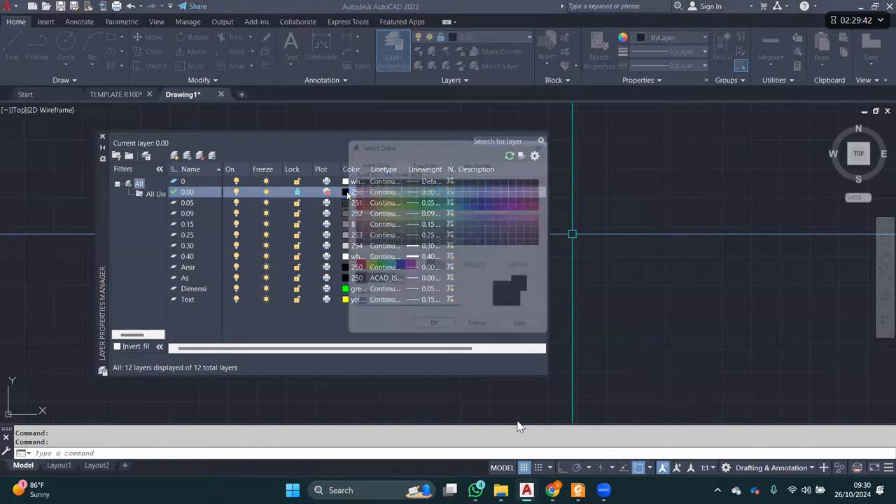
pyautogui.click(550, 137)
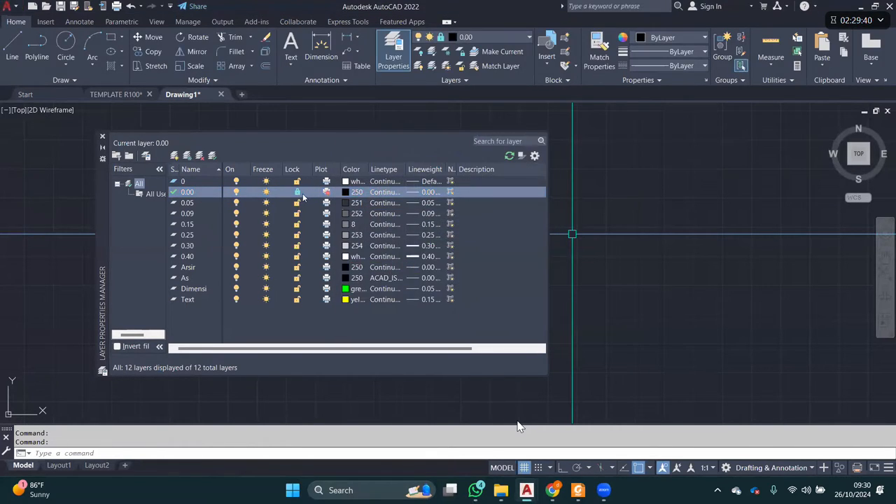
pyautogui.click(578, 186)
pyautogui.click(610, 244)
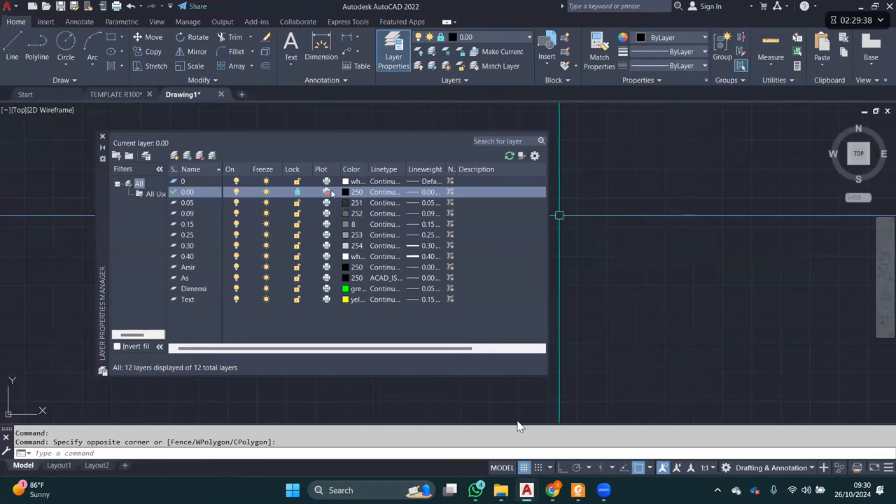
pyautogui.click(297, 194)
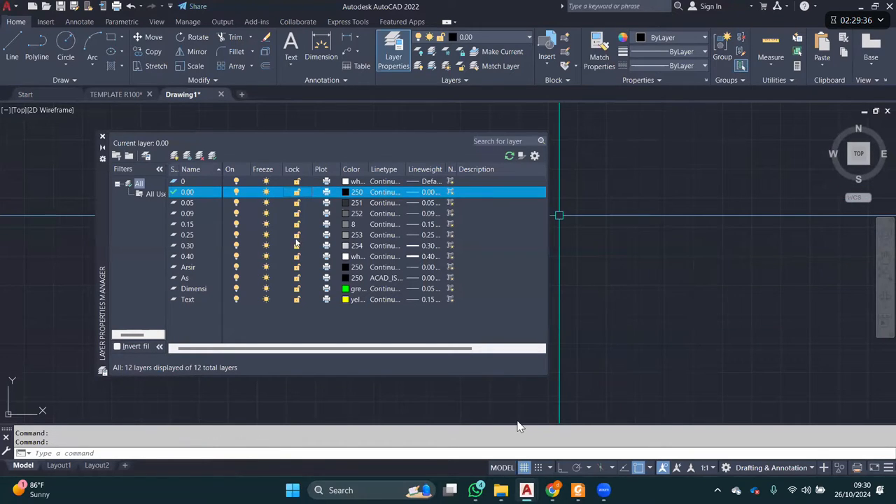
# - Close the layer manager of the new drawing and switch to the TEMPLATE R100 drawing
pyautogui.click(297, 169)
pyautogui.click(297, 169)
pyautogui.click(103, 136)
pyautogui.click(119, 94)
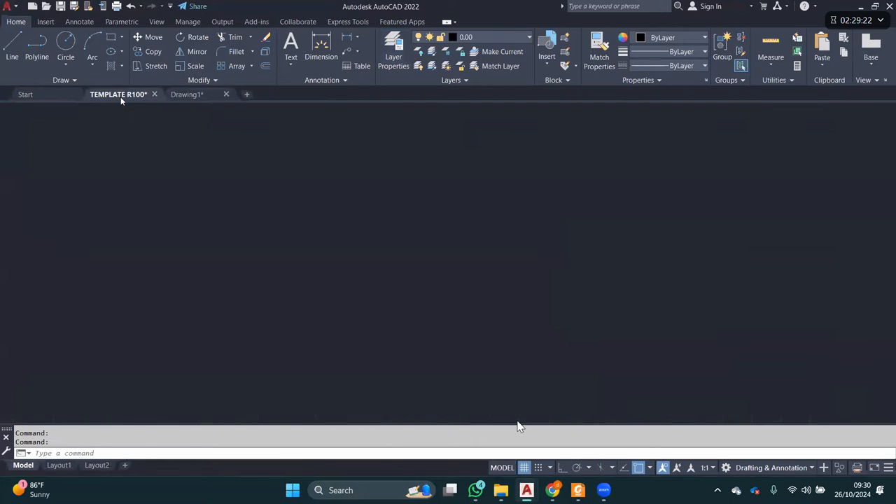
pyautogui.scroll(2, 350, 238)
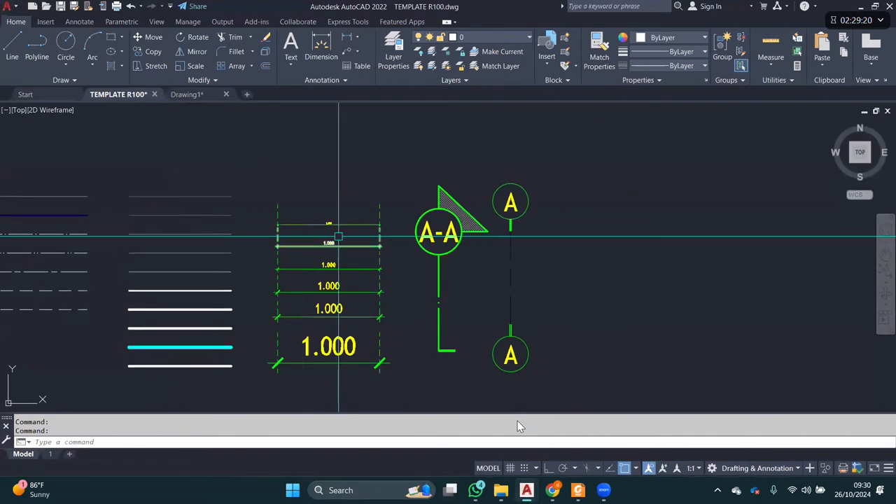
pyautogui.click(357, 204)
pyautogui.click(338, 187)
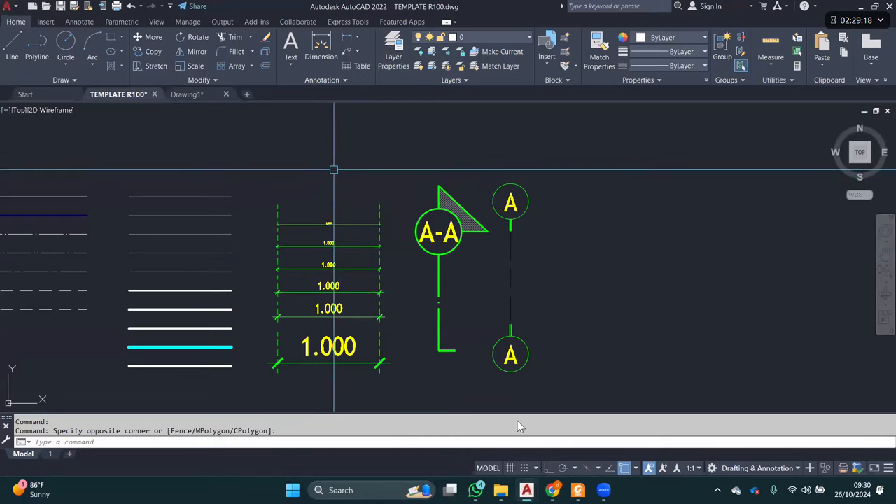
# - Freeze and thaw the Dimensi layer, turn it off and on, and freeze and thaw it once more
pyautogui.click(492, 35)
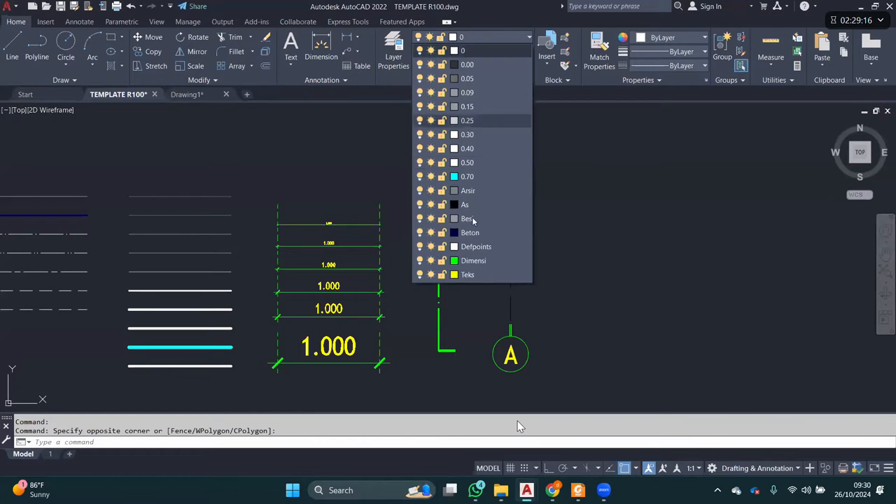
pyautogui.click(431, 261)
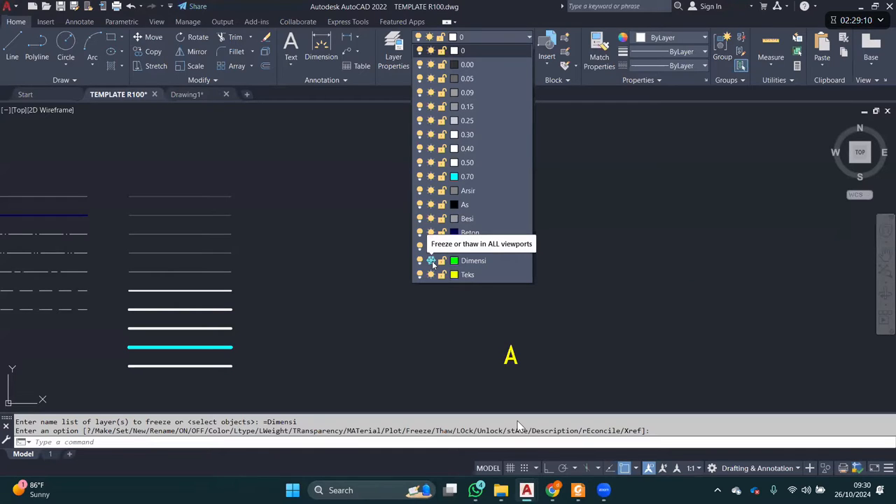
pyautogui.click(432, 262)
pyautogui.click(421, 262)
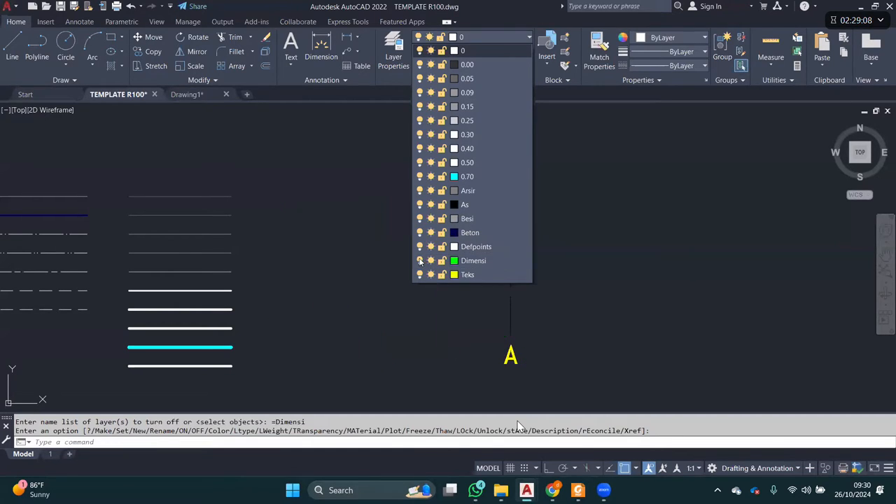
pyautogui.click(421, 262)
pyautogui.click(432, 262)
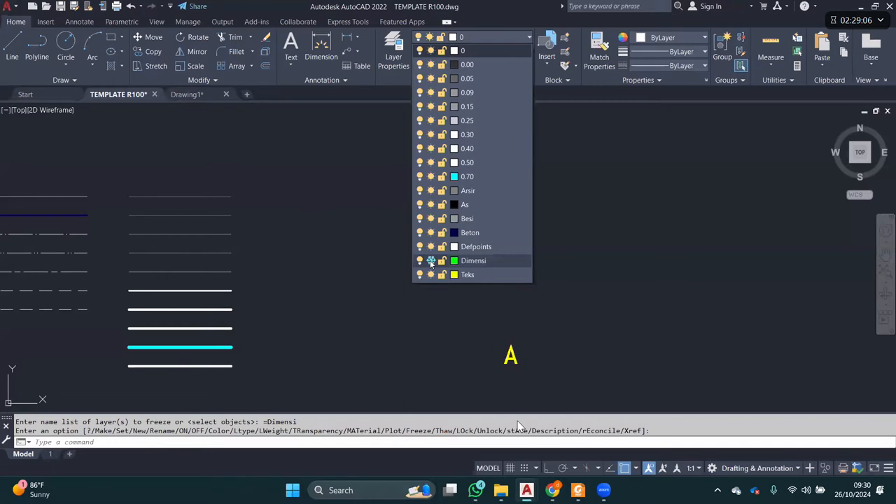
pyautogui.click(431, 262)
# - Freeze and thaw the Teks layer and layer 0.25, and close the layer list
pyautogui.click(432, 275)
pyautogui.click(431, 275)
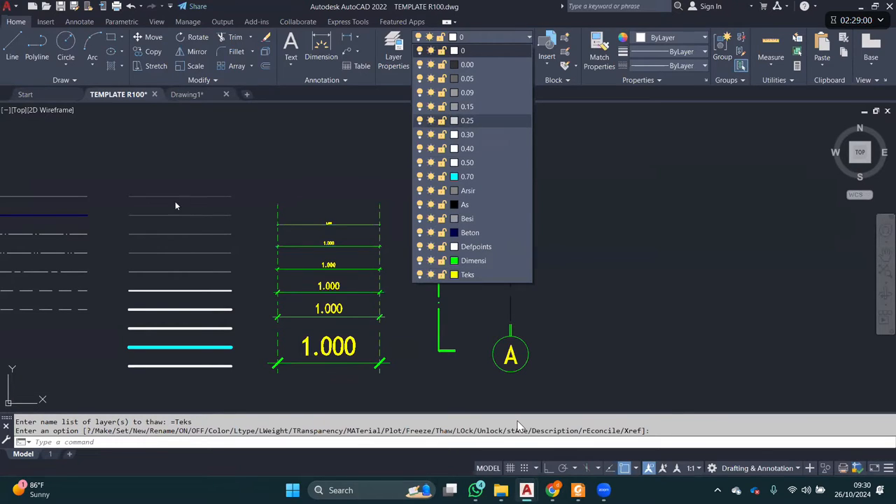
pyautogui.click(431, 123)
pyautogui.click(432, 123)
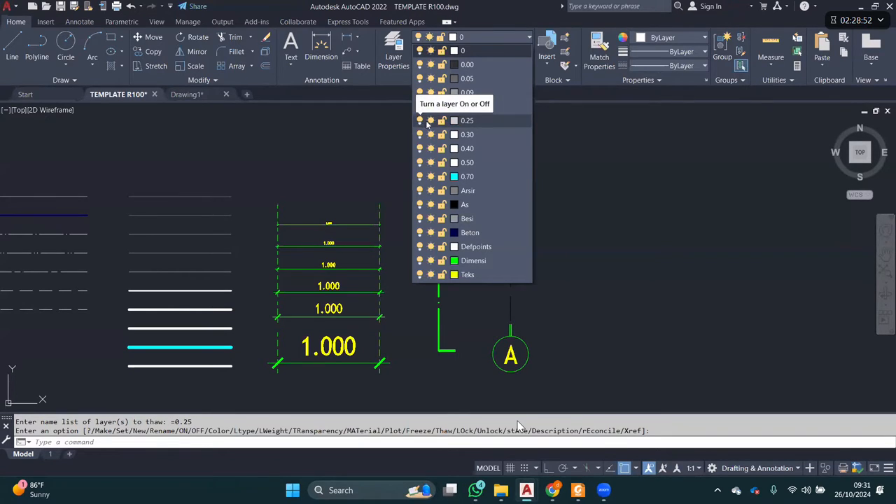
pyautogui.click(248, 151)
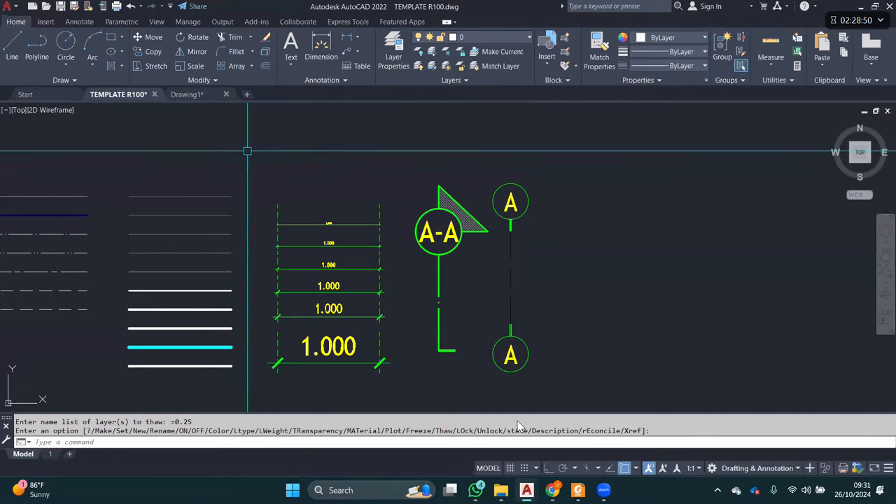
# - Freeze and thaw layer 0.25 in the layer list
pyautogui.click(490, 37)
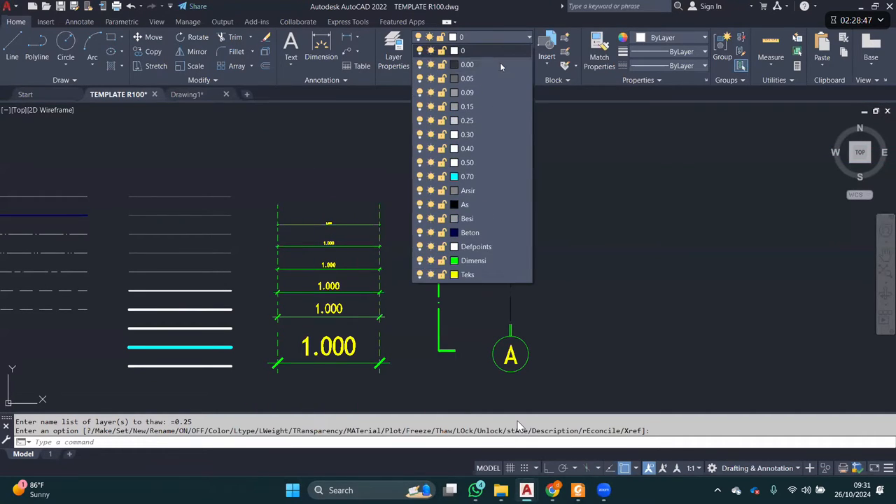
pyautogui.click(431, 121)
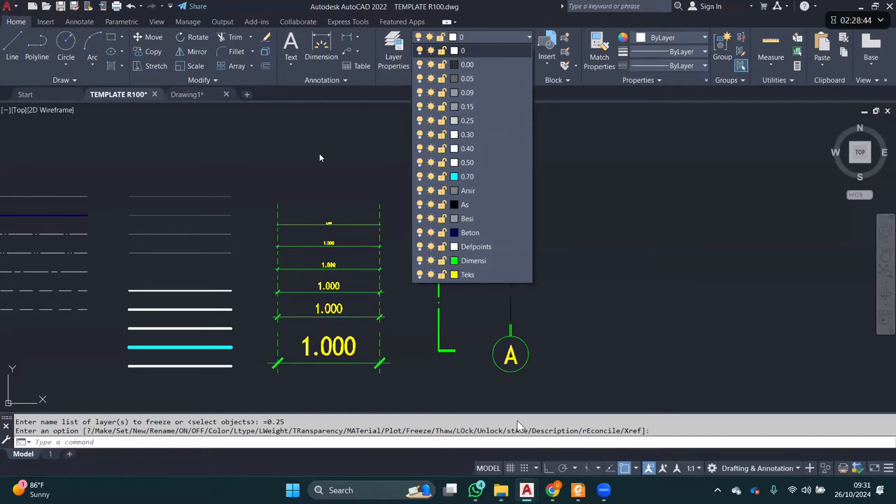
pyautogui.click(430, 121)
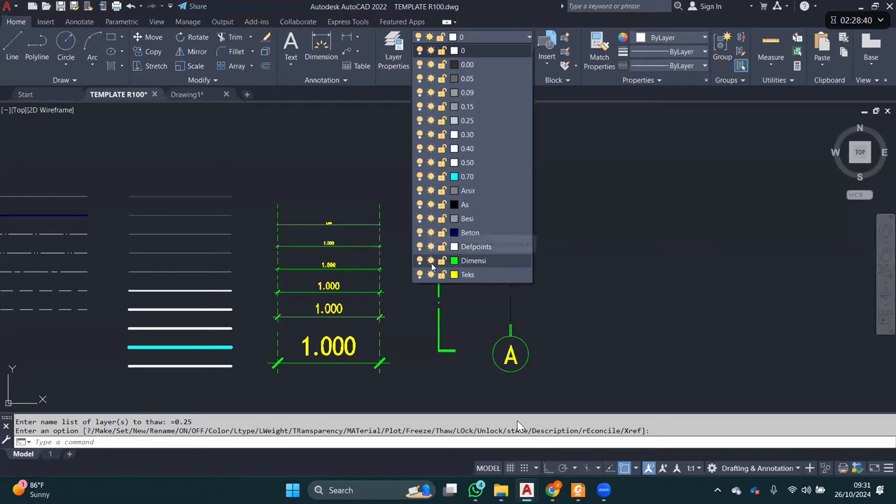
# - Freeze the Dimensi layer and move all visible objects downward
pyautogui.click(431, 261)
pyautogui.scroll(-6, 441, 212)
pyautogui.click(282, 190)
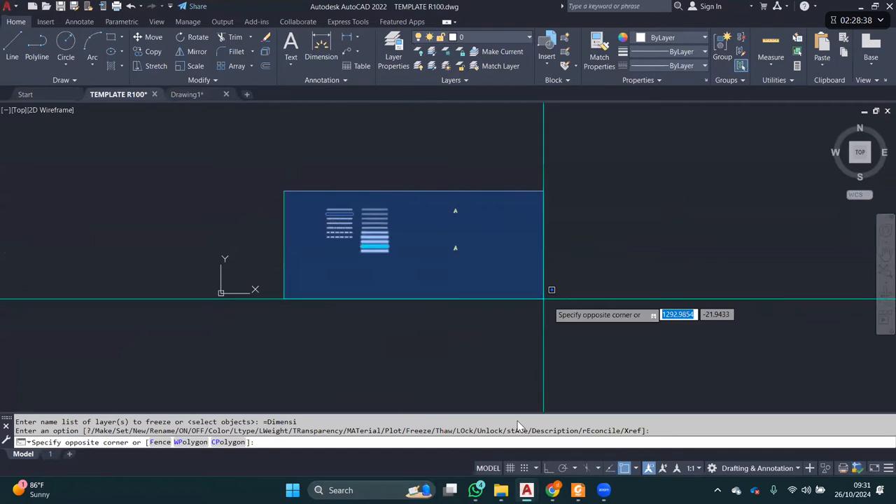
pyautogui.click(542, 301)
pyautogui.moveTo(413, 231); pyautogui.dragTo(371, 198, button='middle')
pyautogui.write('m')
pyautogui.press('Return')
pyautogui.click(371, 202)
pyautogui.click(374, 330)
pyautogui.press('Escape')
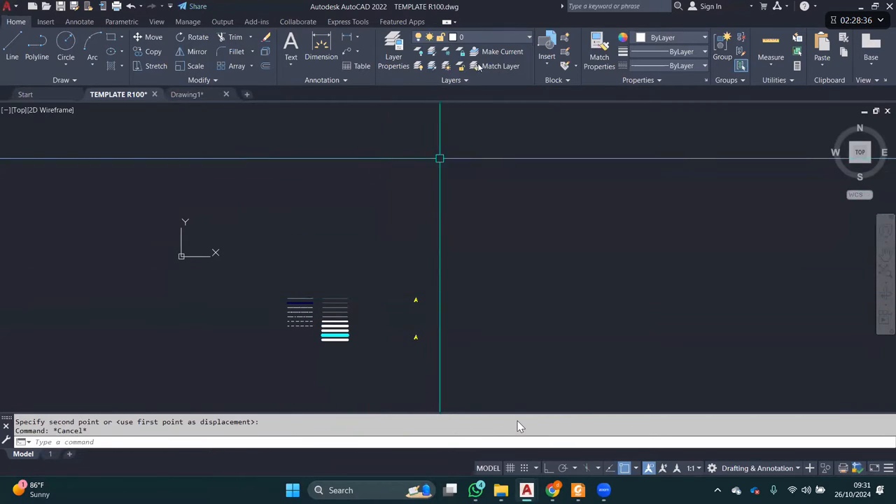
# - Thaw the Dimensi layer, and undo the move and the layer changes
pyautogui.click(483, 37)
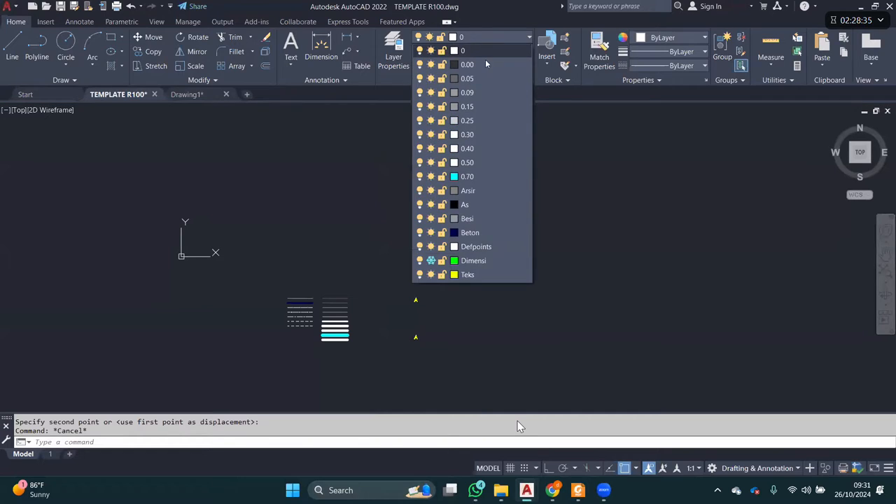
pyautogui.click(430, 261)
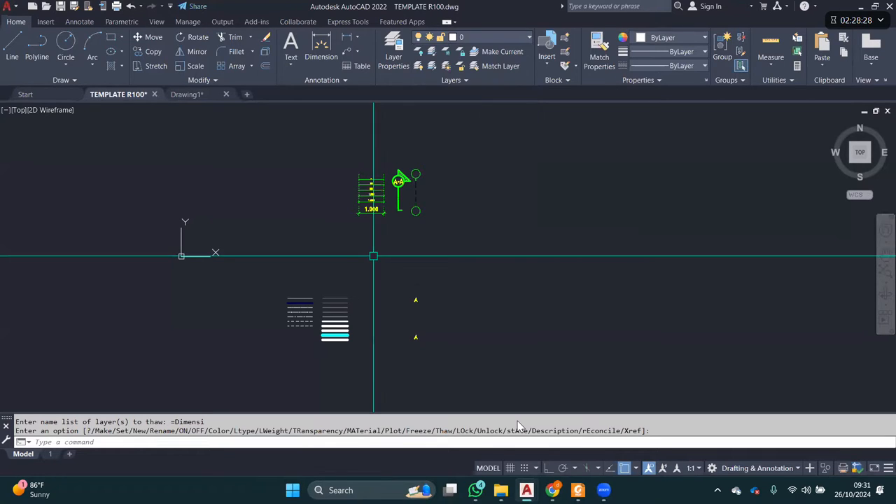
pyautogui.hotkey('ctrl', 'z')
pyautogui.hotkey('ctrl', 'z')
pyautogui.hotkey('ctrl', 'z')
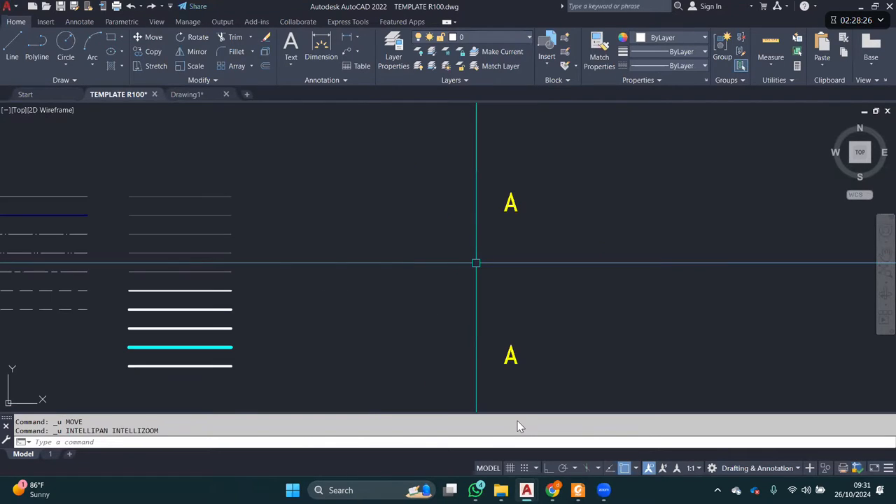
pyautogui.hotkey('ctrl', 'z')
pyautogui.hotkey('ctrl', 'z')
pyautogui.hotkey('ctrl', 'z')
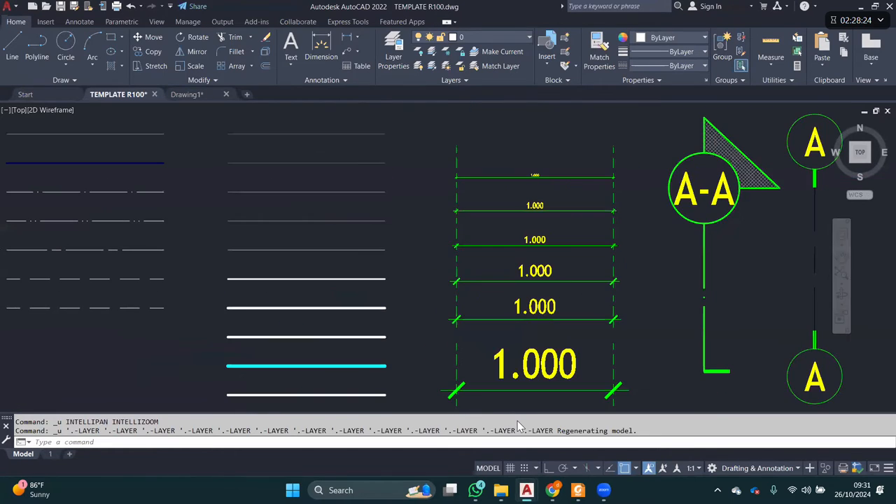
pyautogui.middleClick(474, 173)
pyautogui.middleClick(474, 172)
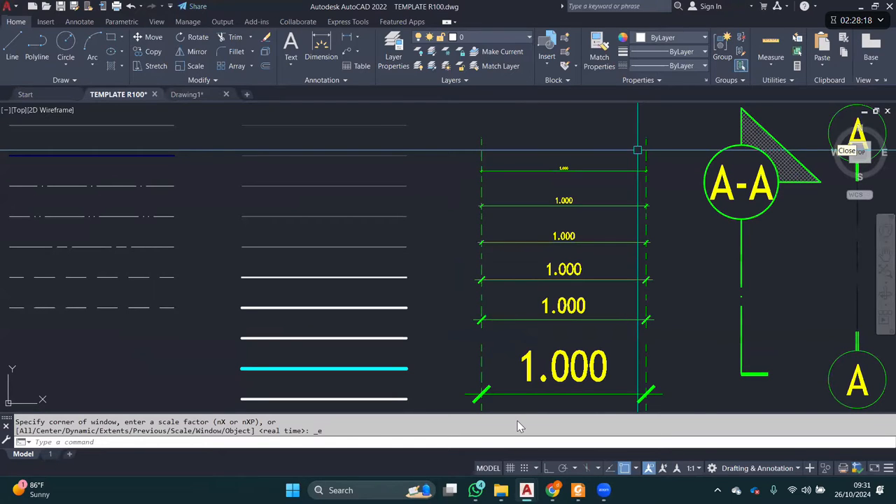
# - Switch to the Drawing1 drawing and look at its current annotation styles
pyautogui.click(185, 94)
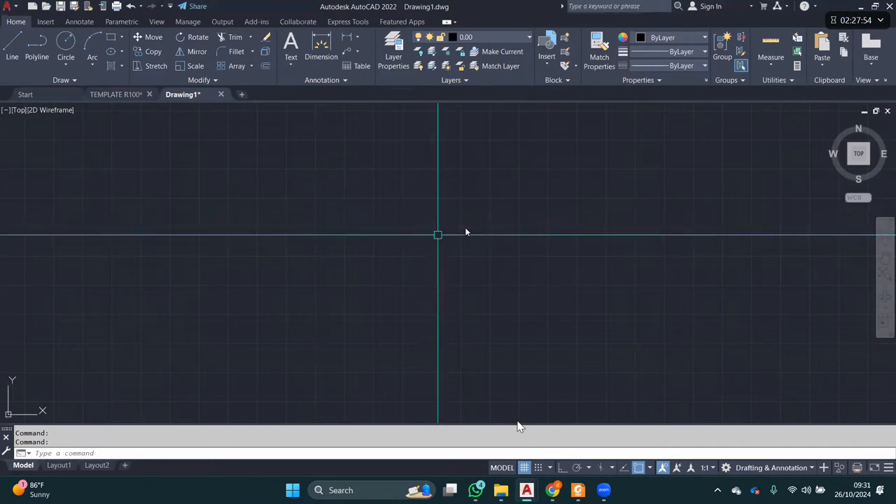
pyautogui.click(491, 239)
pyautogui.click(318, 248)
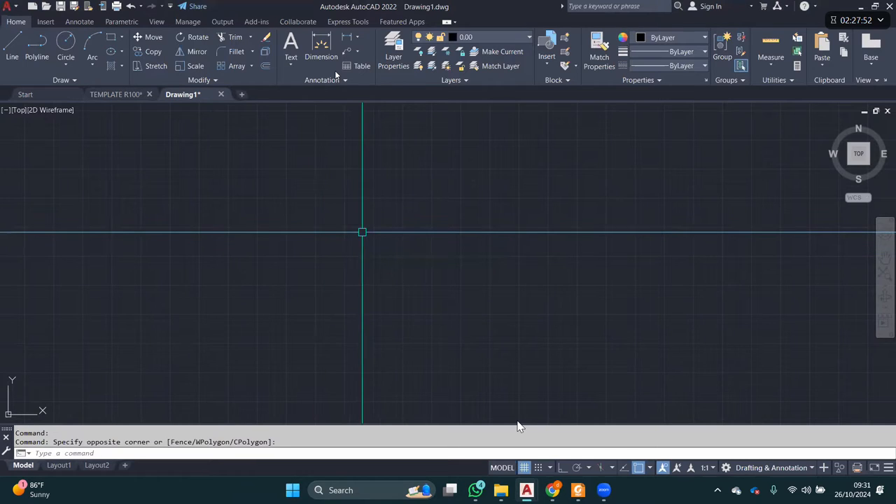
pyautogui.click(484, 37)
pyautogui.click(485, 37)
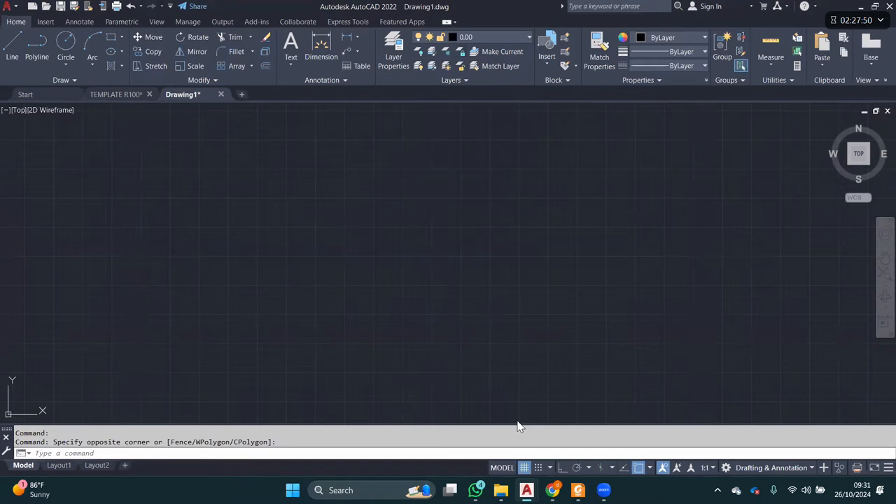
pyautogui.click(326, 79)
pyautogui.click(459, 173)
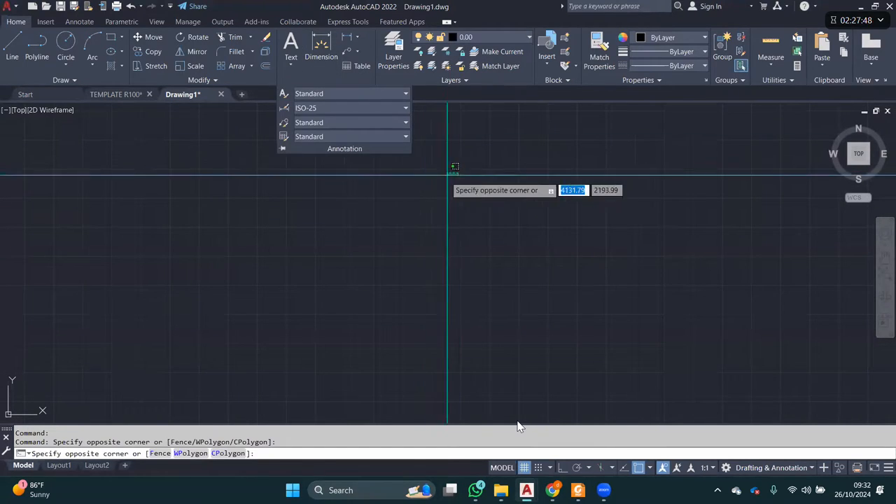
pyautogui.click(358, 214)
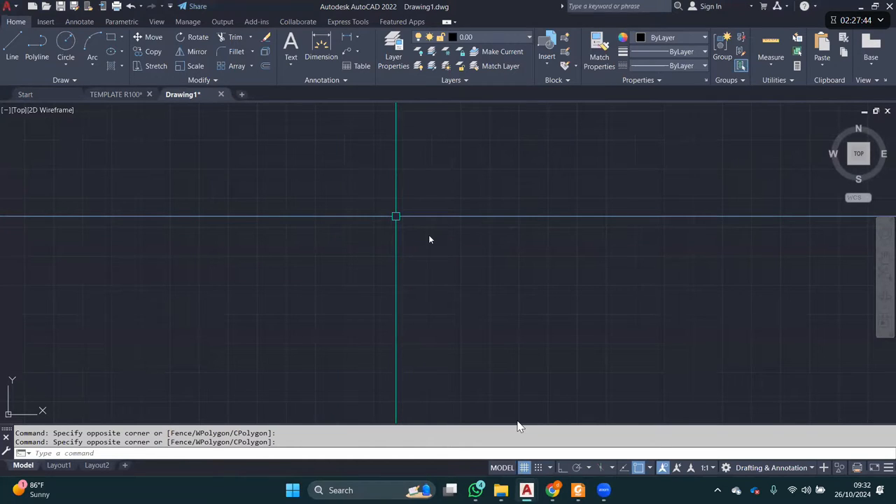
# - View the dimension styles of Drawing1 in the Dimension Style Manager and close it
pyautogui.write('D')
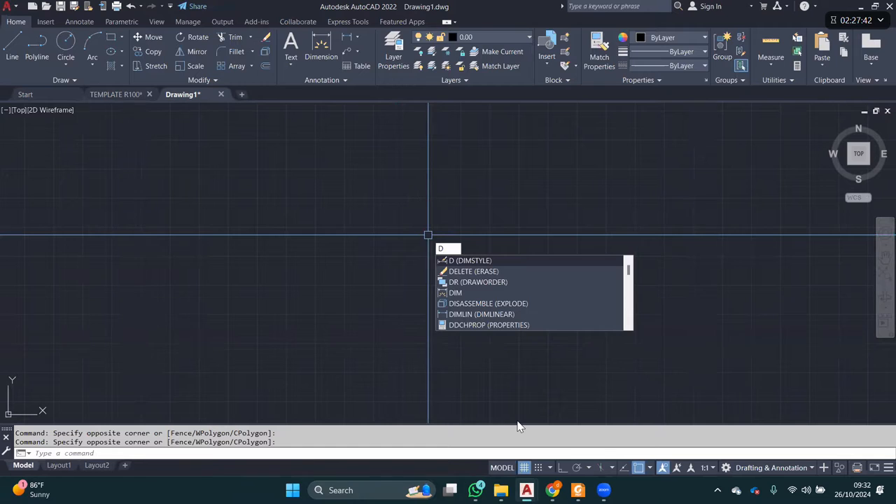
pyautogui.click(321, 46)
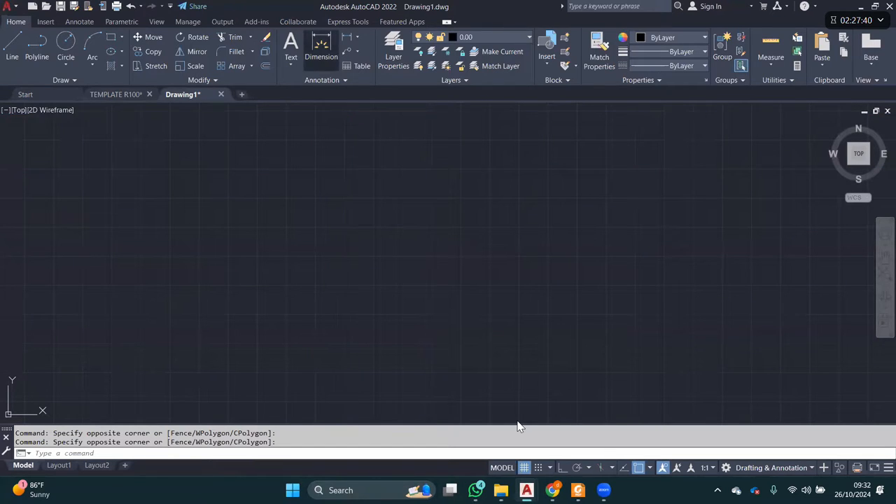
pyautogui.click(322, 80)
pyautogui.press('Escape')
pyautogui.click(459, 203)
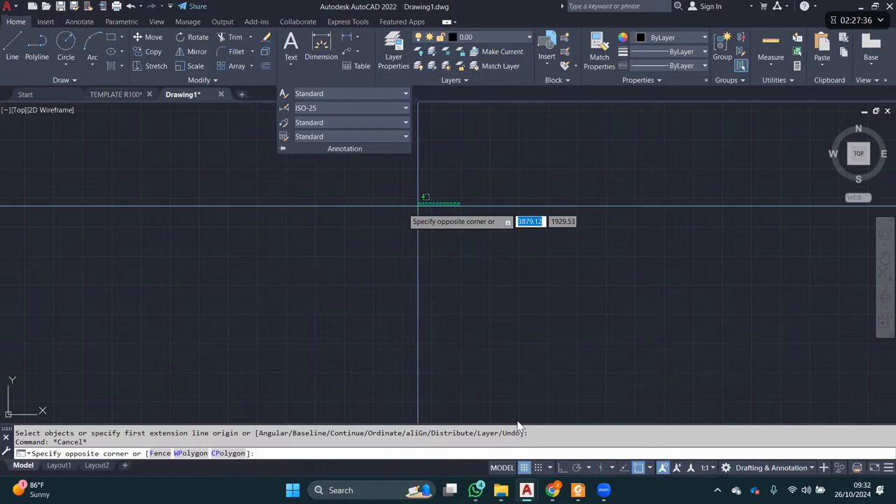
pyautogui.press('Escape')
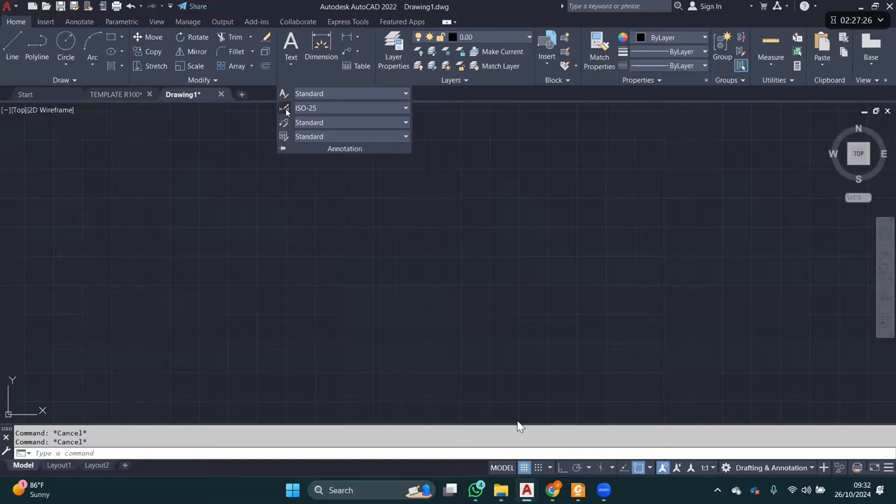
pyautogui.click(285, 109)
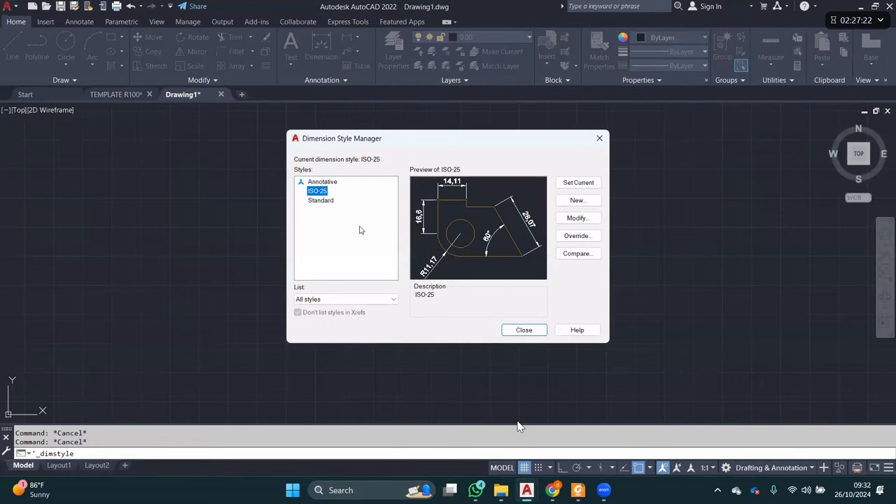
pyautogui.press('Escape')
# - Switch to the TEMPLATE R100 drawing, view its dimension styles, and return to Drawing1
pyautogui.click(126, 94)
pyautogui.write('d')
pyautogui.press('Return')
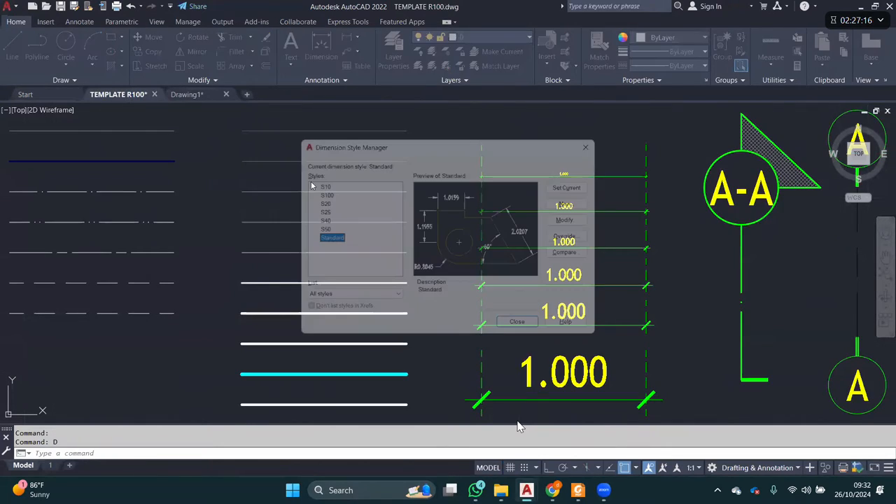
pyautogui.press('Up')
pyautogui.press('Escape')
pyautogui.hotkey('ctrl', 'Tab')
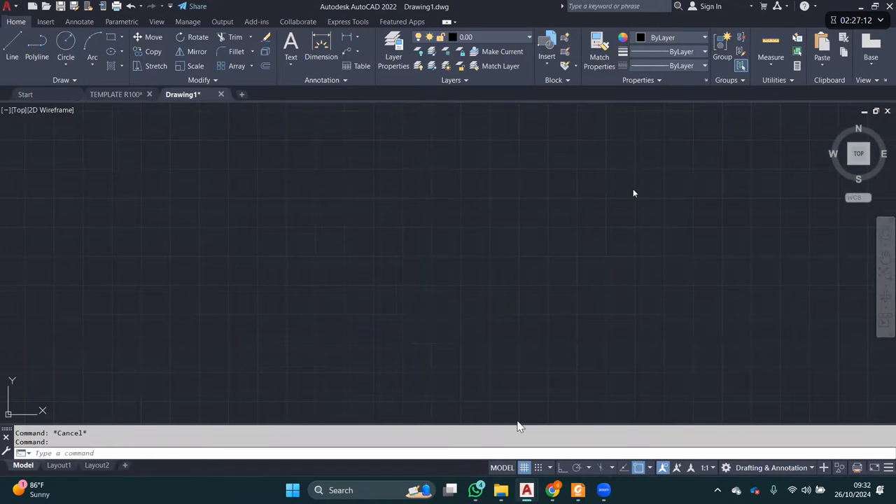
# - Create a new dimension style named S100 based on ISO-25 and continue to its settings
pyautogui.write('d')
pyautogui.press('Return')
pyautogui.click(578, 200)
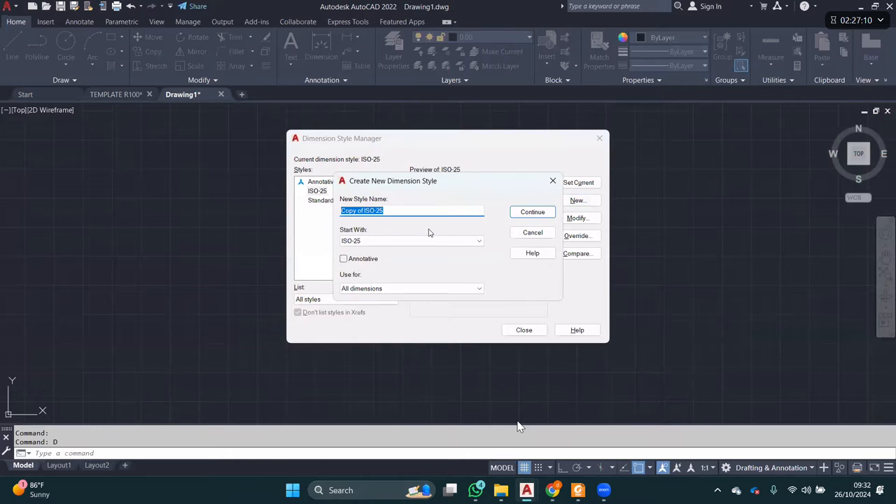
pyautogui.write('S100')
pyautogui.click(532, 213)
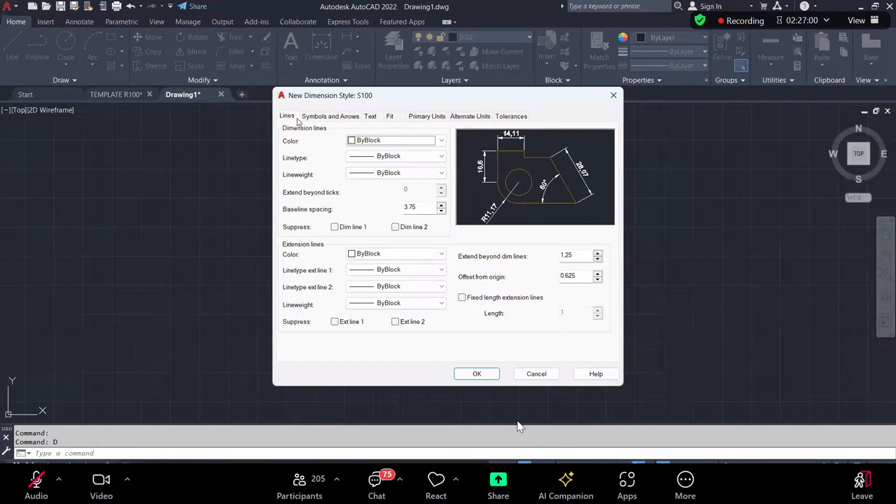
# - Look through the symbol, text, fit and line settings of the S100 dimension style
pyautogui.click(334, 117)
pyautogui.click(377, 117)
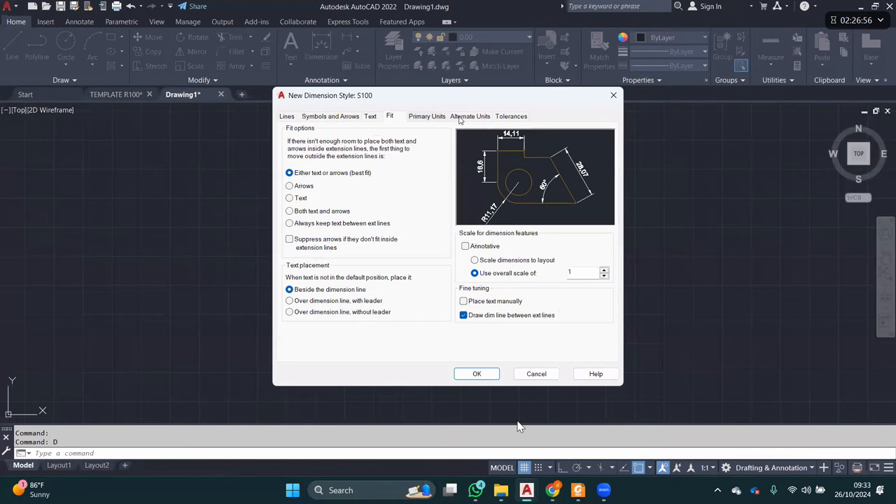
pyautogui.click(372, 117)
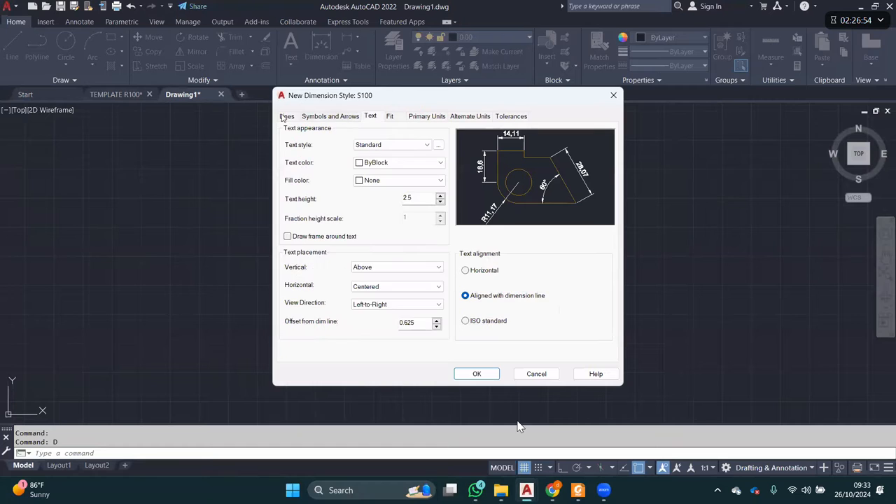
pyautogui.click(285, 117)
pyautogui.click(389, 117)
# - Set the S100 dimension text height to 180 and the text color to yellow
pyautogui.moveTo(418, 198); pyautogui.dragTo(358, 207)
pyautogui.write('180')
pyautogui.press('BackSpace')
pyautogui.press('BackSpace')
pyautogui.press('BackSpace')
pyautogui.write('250-200')
pyautogui.press('BackSpace')
pyautogui.press('BackSpace')
pyautogui.press('BackSpace')
pyautogui.press('BackSpace')
pyautogui.press('BackSpace')
pyautogui.press('BackSpace')
pyautogui.write('180')
pyautogui.click(419, 168)
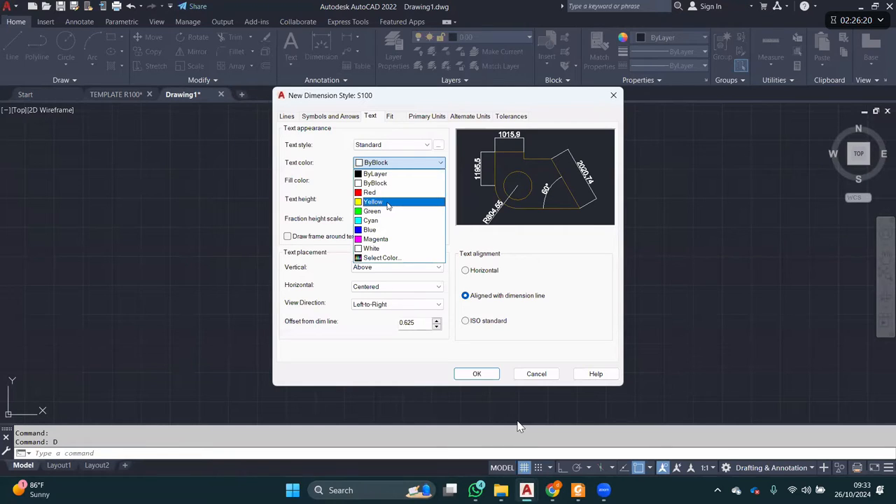
pyautogui.click(389, 203)
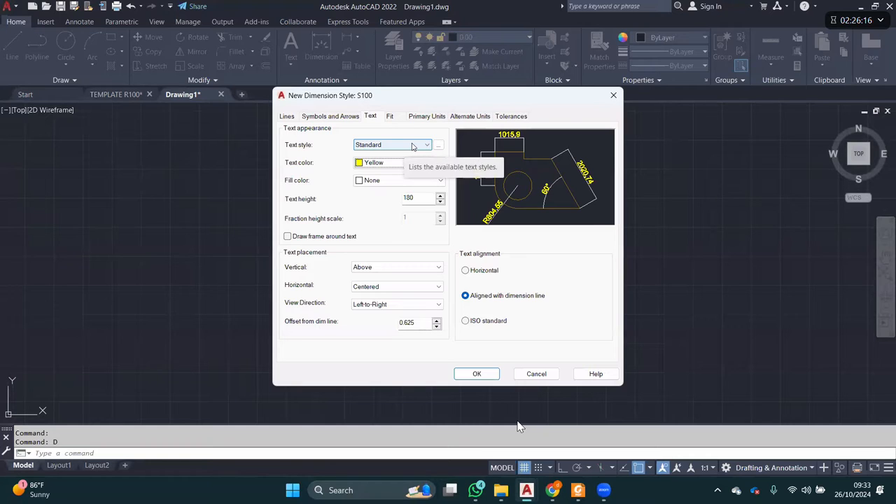
# - Keep Standard as the S100 text style and open the Text Style settings with Standard selected
pyautogui.click(413, 145)
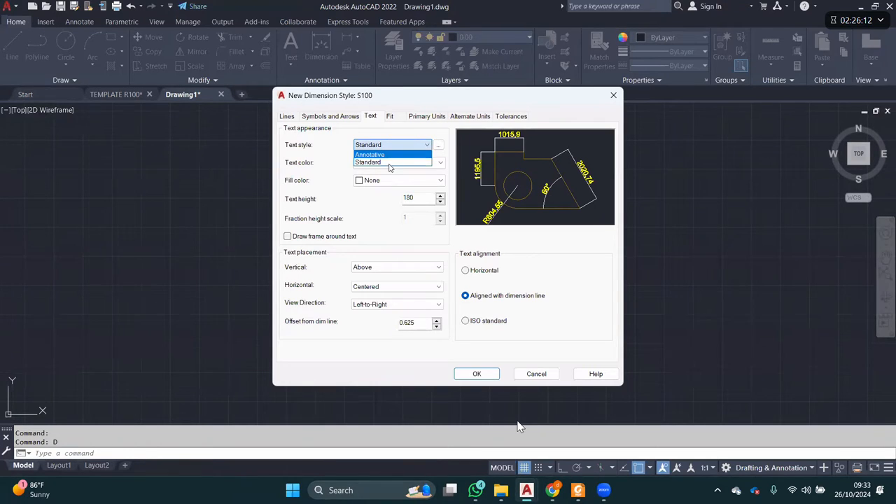
pyautogui.click(406, 148)
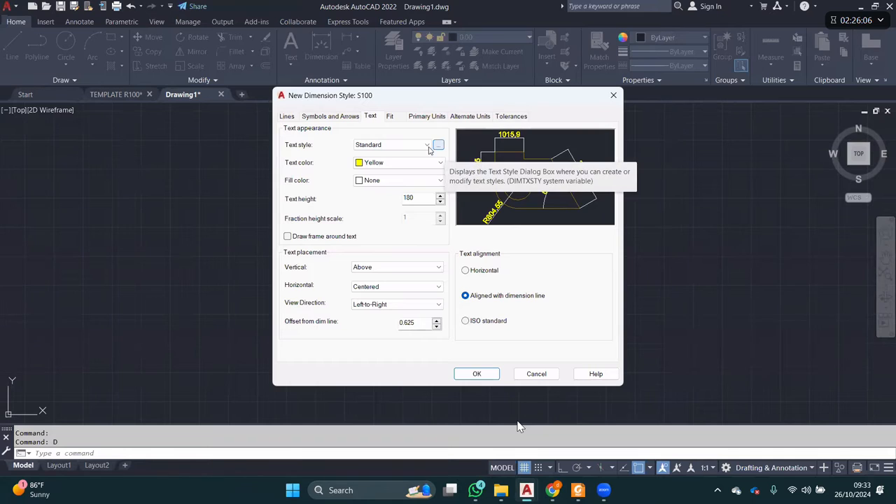
pyautogui.click(439, 145)
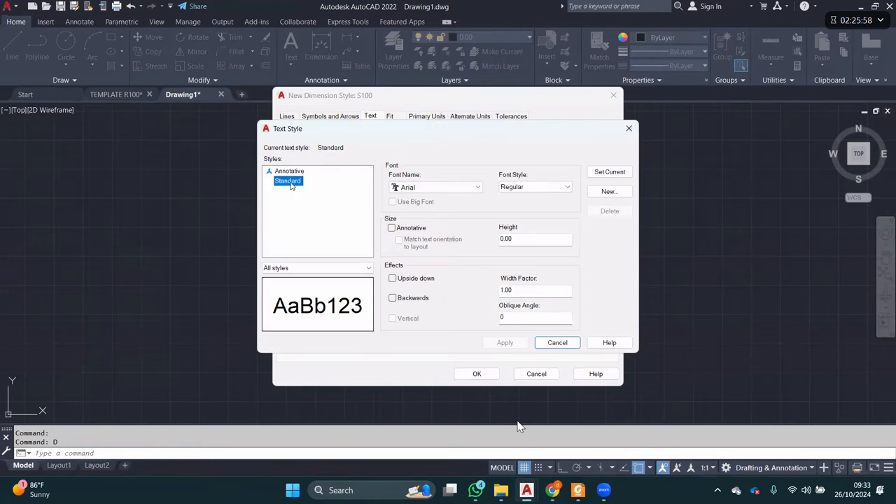
pyautogui.press('Return')
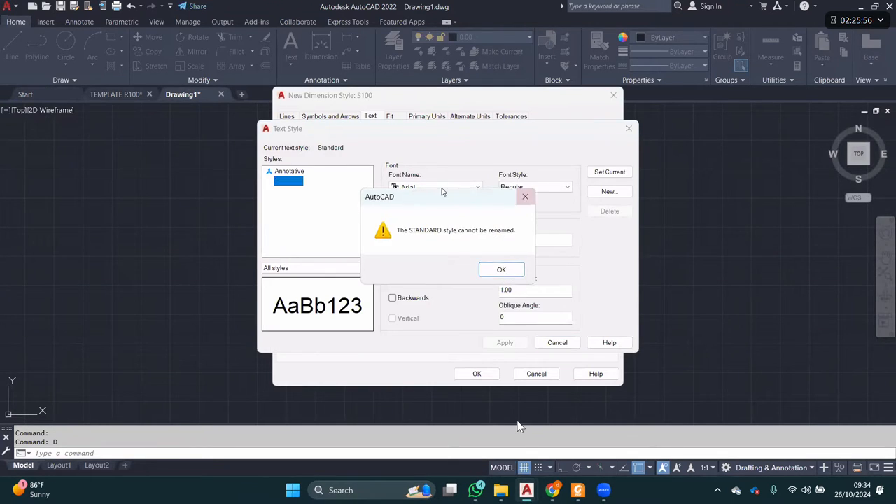
pyautogui.press('Return')
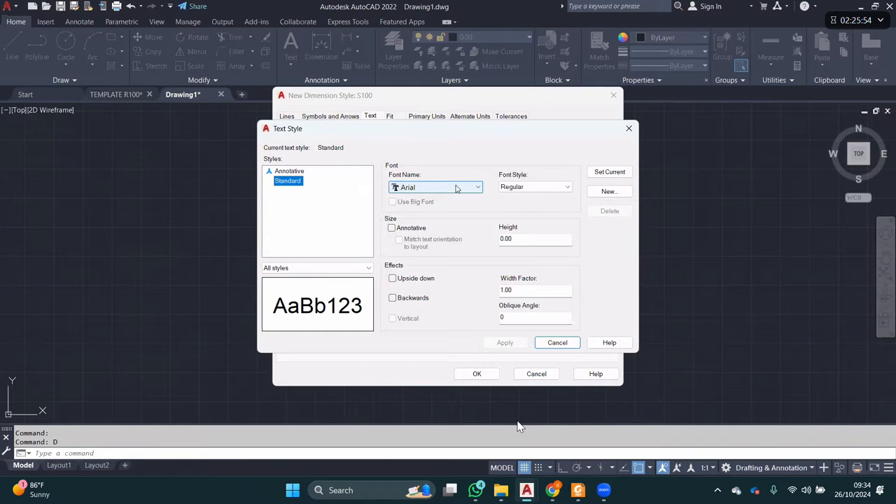
# - Try the Segoe Print, Segoe Script and Segoe UI fonts for the Standard text style
pyautogui.click(456, 188)
pyautogui.scroll(-6, 471, 277)
pyautogui.scroll(-5, 471, 277)
pyautogui.press('s')
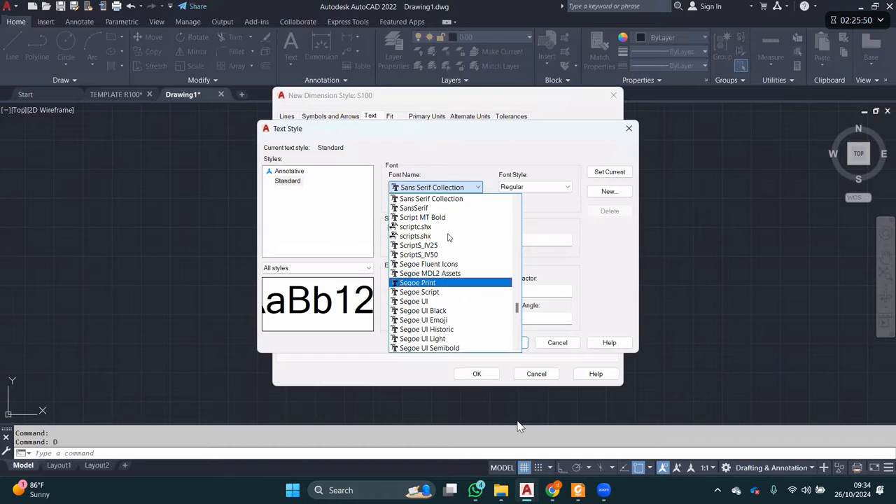
pyautogui.click(445, 190)
pyautogui.click(443, 193)
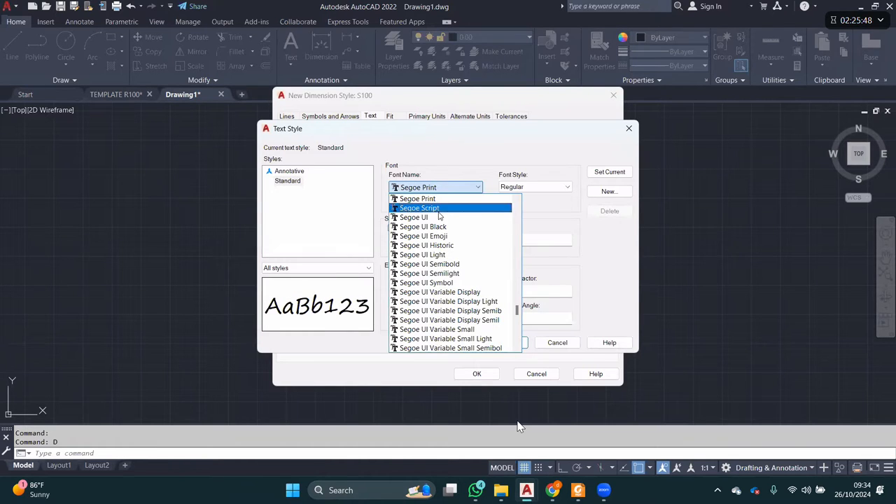
pyautogui.click(437, 207)
pyautogui.click(437, 191)
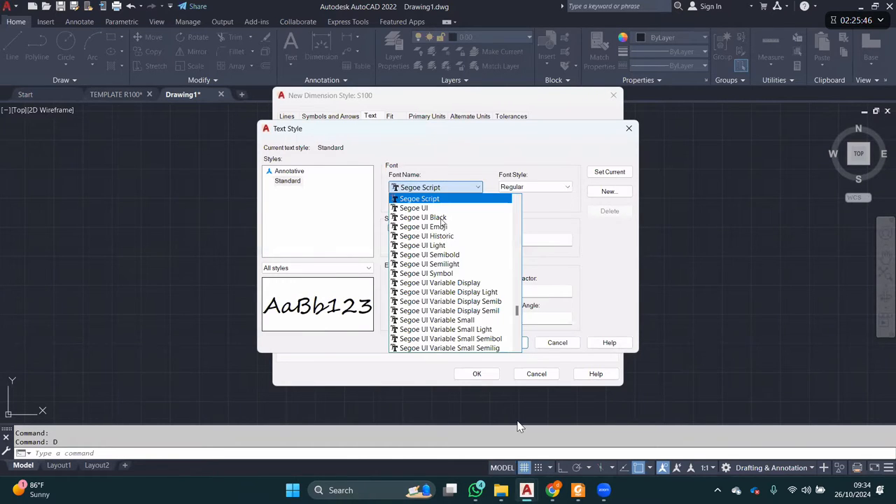
pyautogui.click(429, 217)
pyautogui.click(434, 189)
pyautogui.click(438, 189)
pyautogui.click(438, 189)
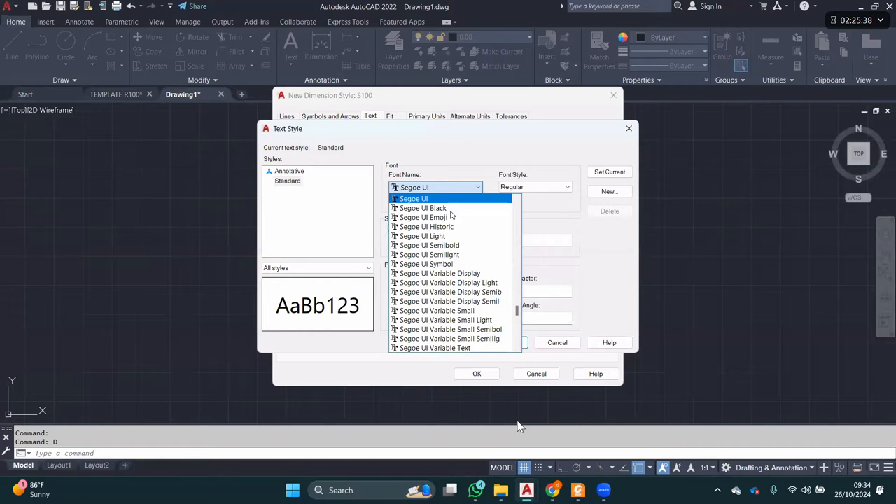
# - Set the Standard text style's font to Swis721 Cn BT
pyautogui.press('t')
pyautogui.scroll(4, 453, 215)
pyautogui.scroll(3, 452, 280)
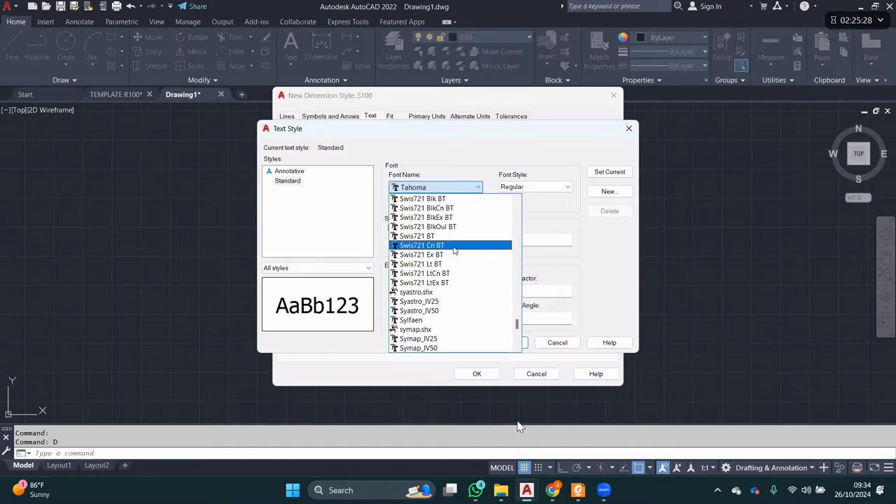
pyautogui.click(453, 247)
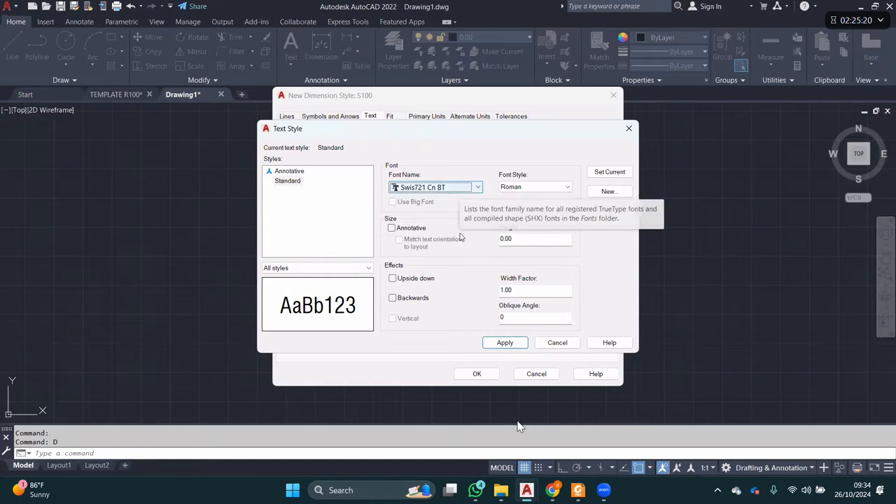
# - Try a width factor of .3 on the Standard text style and restore it to 1
pyautogui.moveTo(532, 240); pyautogui.dragTo(432, 249)
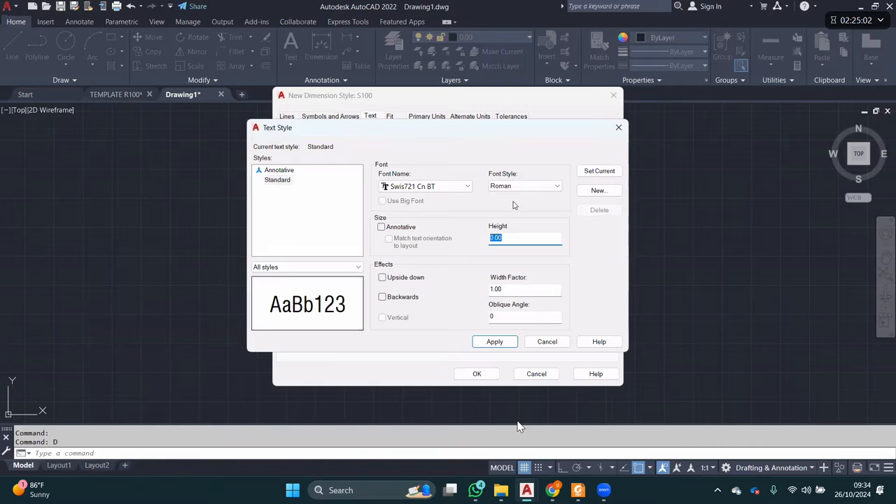
pyautogui.click(530, 238)
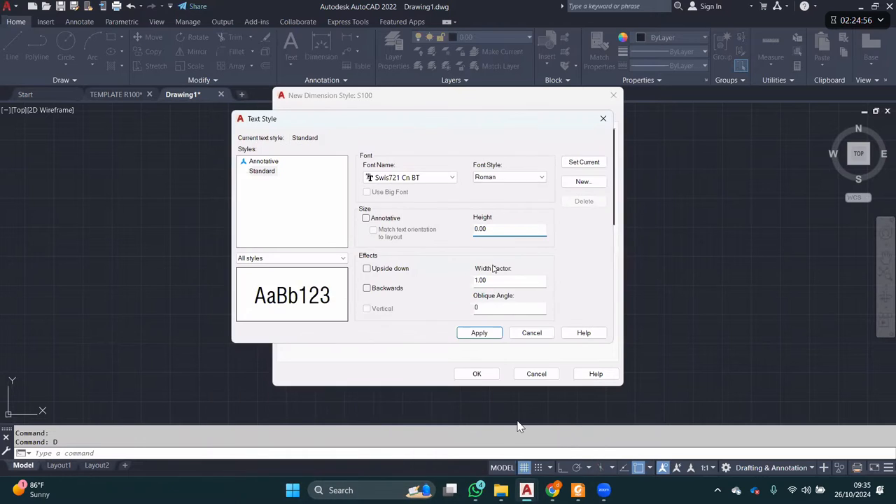
pyautogui.press('Tab')
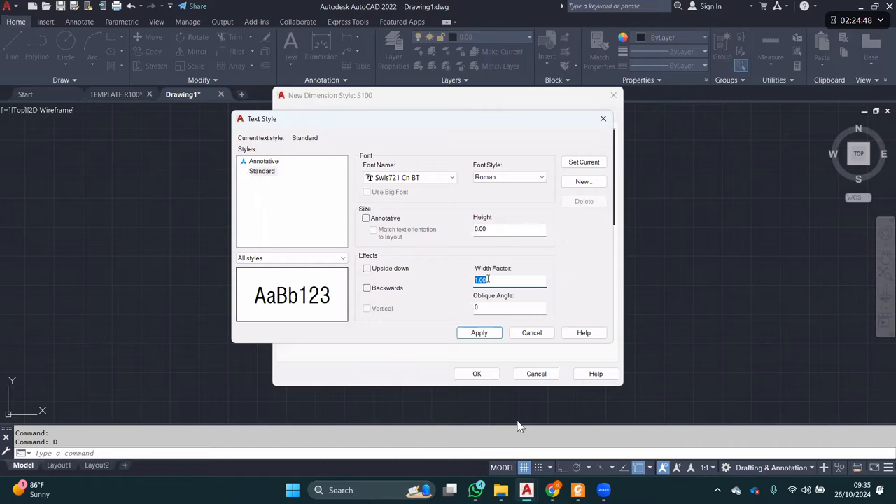
pyautogui.write('9')
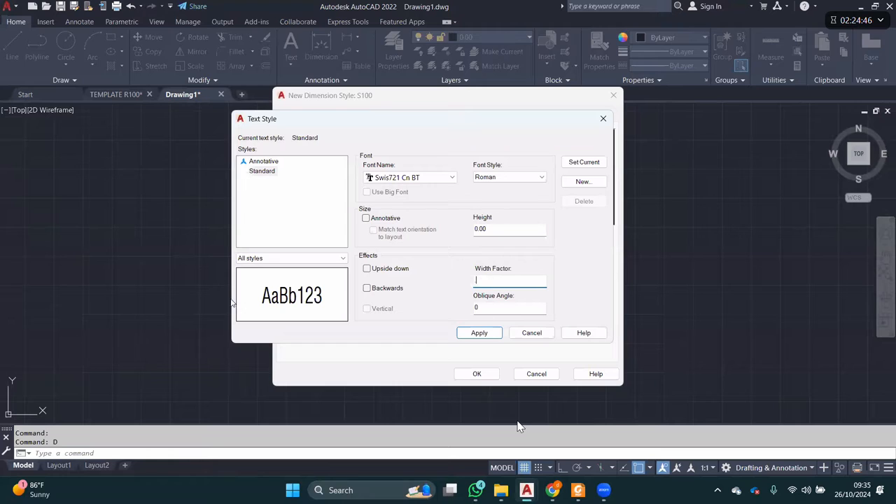
pyautogui.press('BackSpace')
pyautogui.write('.')
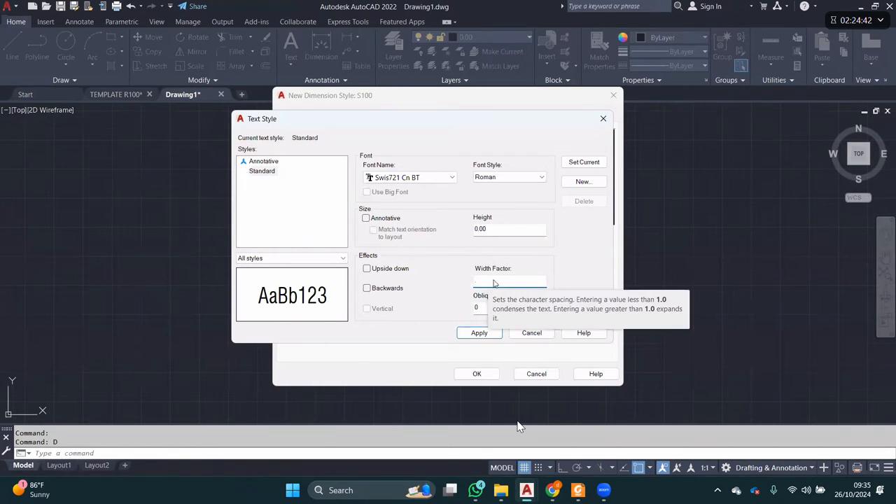
pyautogui.write('3')
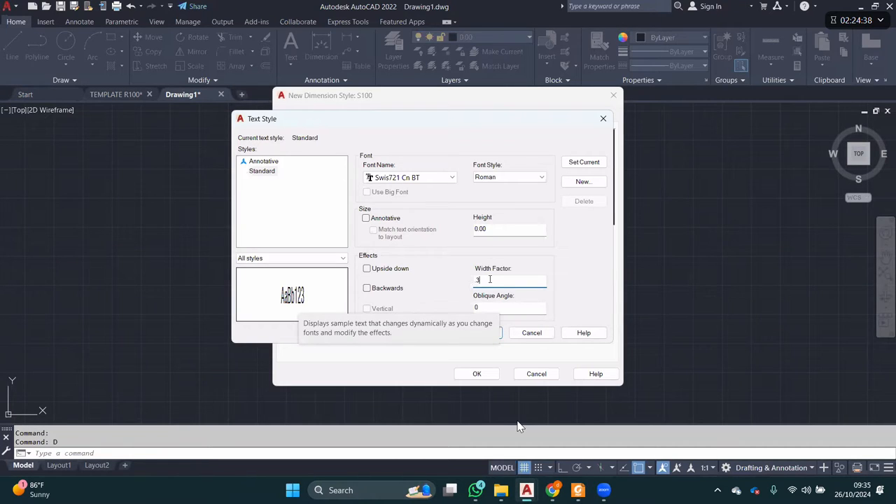
pyautogui.press('BackSpace')
pyautogui.press('BackSpace')
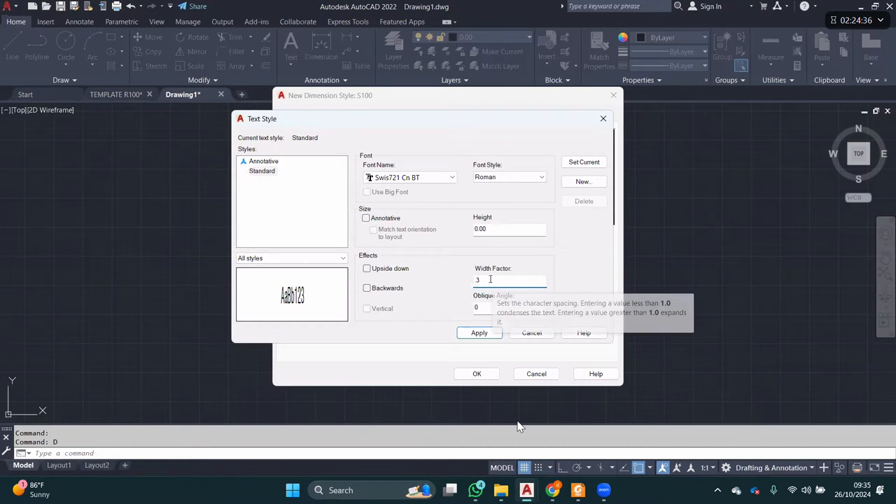
pyautogui.write('1')
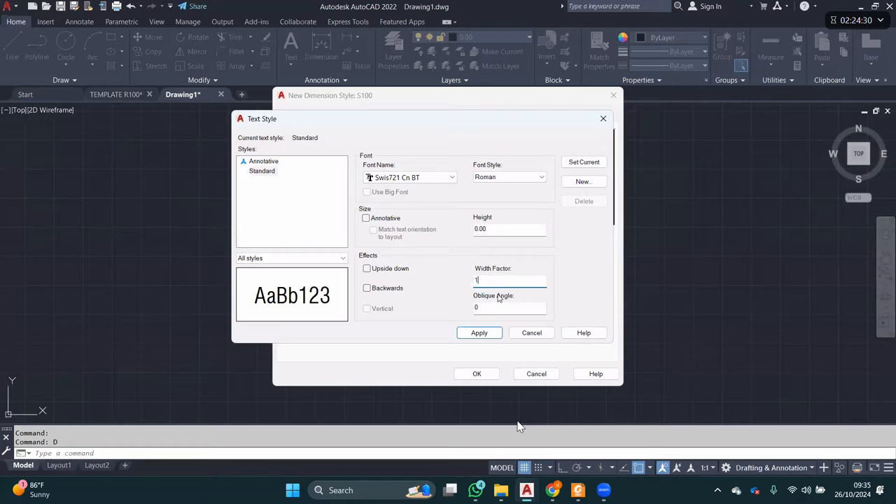
# - Try oblique angles of 90 and 270 on the Standard text style
pyautogui.press('Tab')
pyautogui.write('9')
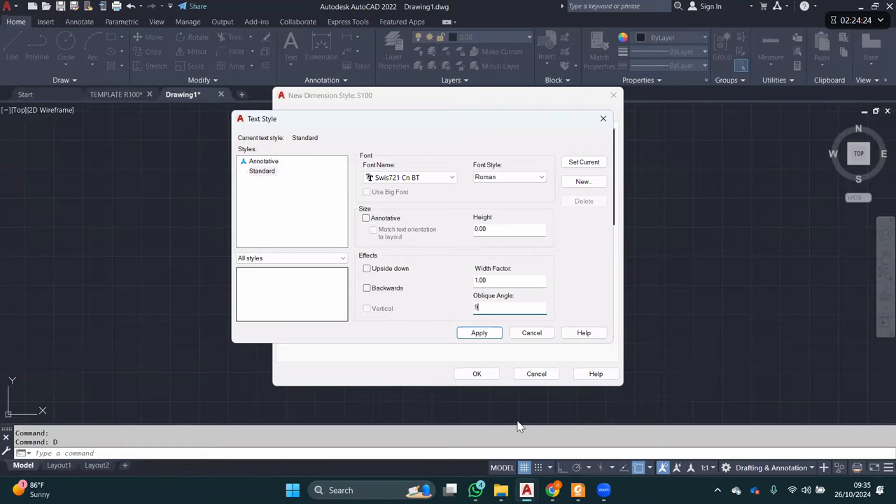
pyautogui.write('0')
pyautogui.doubleClick(492, 307)
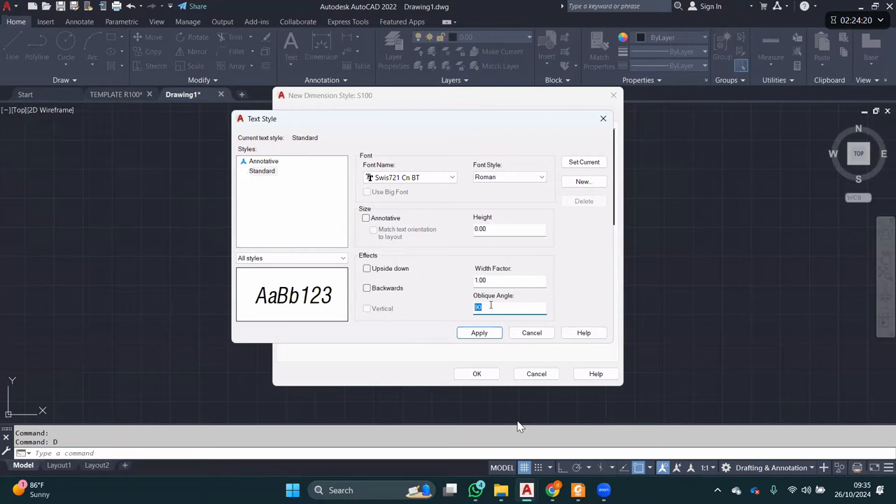
pyautogui.write('270')
pyautogui.doubleClick(479, 308)
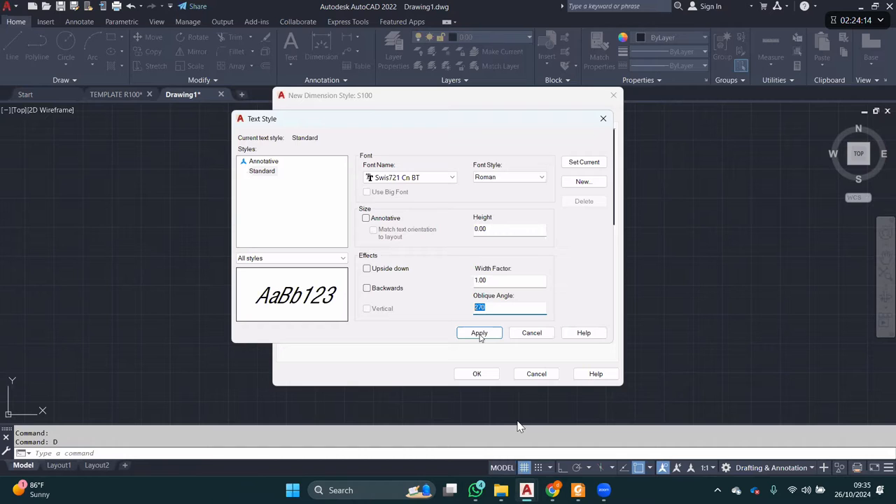
# - Preview the Bold Italic and Bold font styles, keep Roman and close the Text Style settings
pyautogui.click(515, 180)
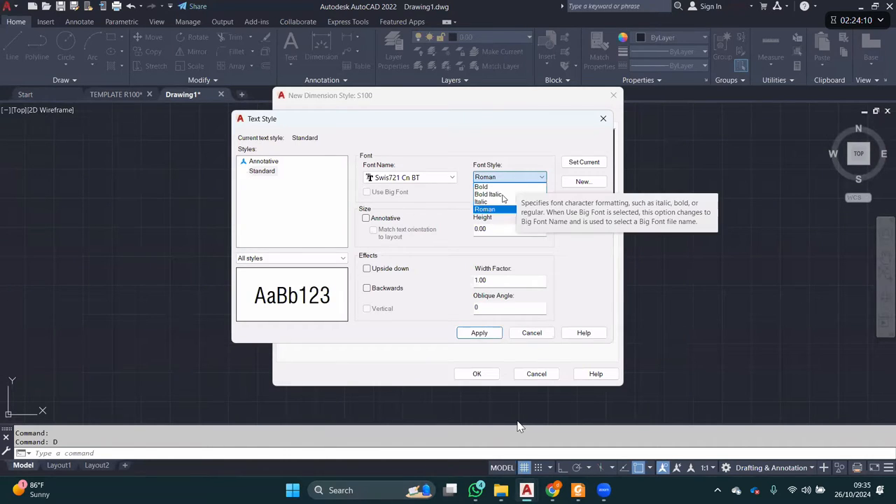
pyautogui.click(489, 194)
pyautogui.click(510, 177)
pyautogui.click(489, 186)
pyautogui.click(485, 177)
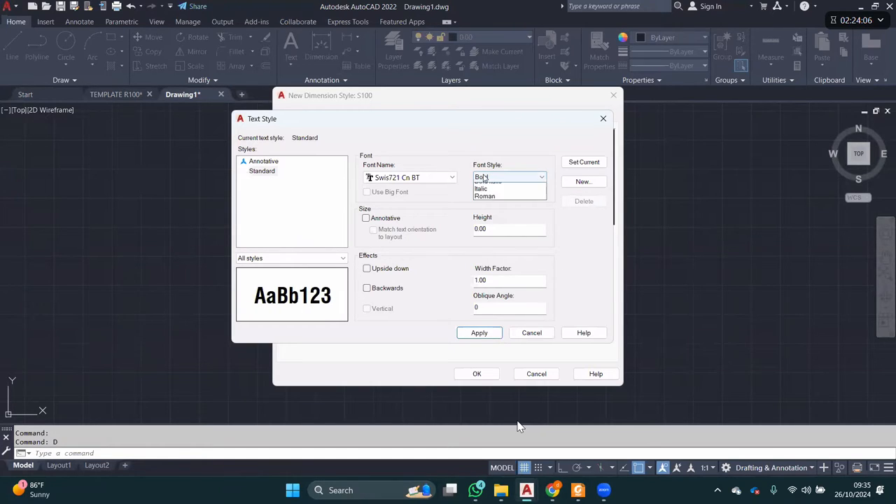
pyautogui.click(491, 202)
pyautogui.click(502, 207)
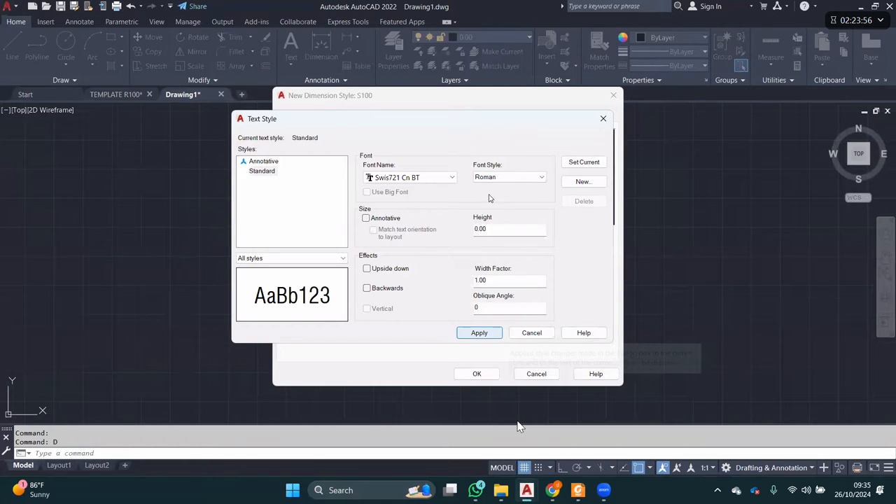
pyautogui.press('Escape')
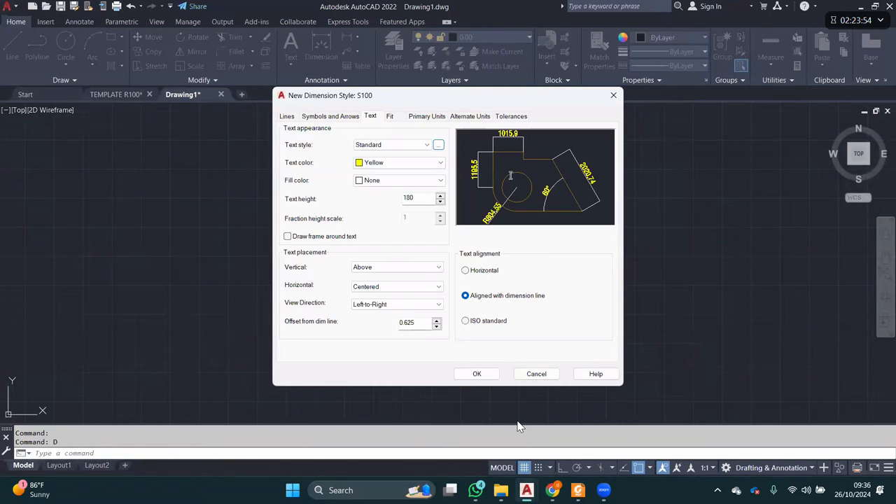
# - Try red, green and magenta fill colors behind the S100 dimension text and restore the fill to None
pyautogui.click(389, 182)
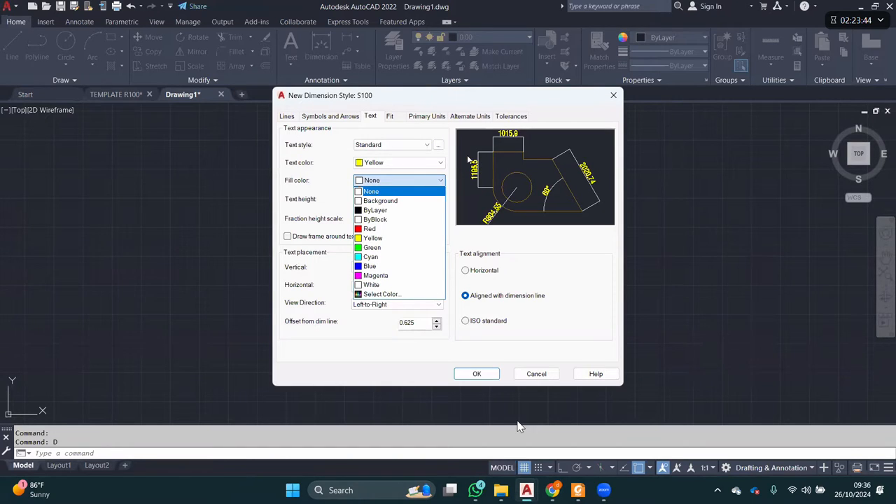
pyautogui.click(382, 181)
pyautogui.click(392, 180)
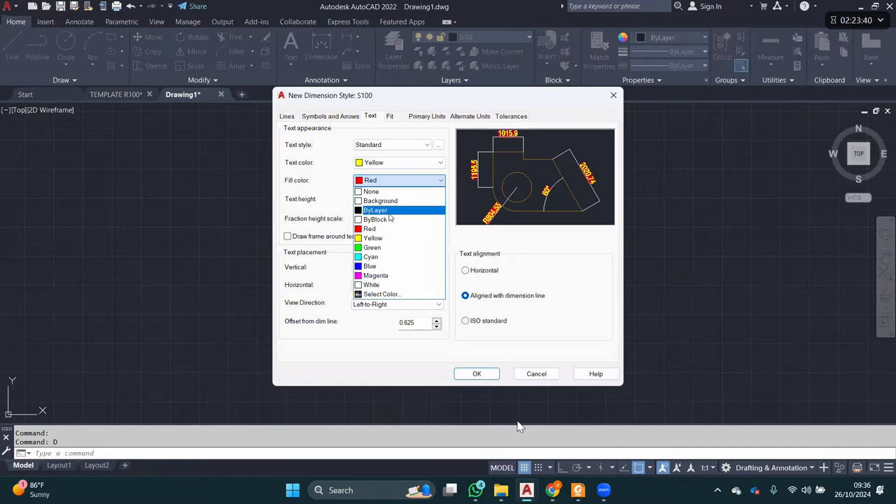
pyautogui.click(373, 238)
pyautogui.click(392, 180)
pyautogui.click(379, 247)
pyautogui.click(382, 181)
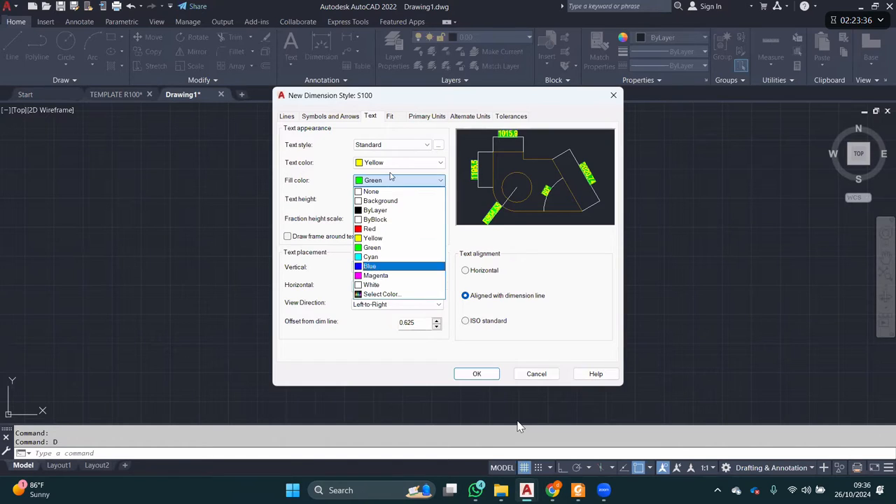
pyautogui.click(378, 274)
pyautogui.click(382, 184)
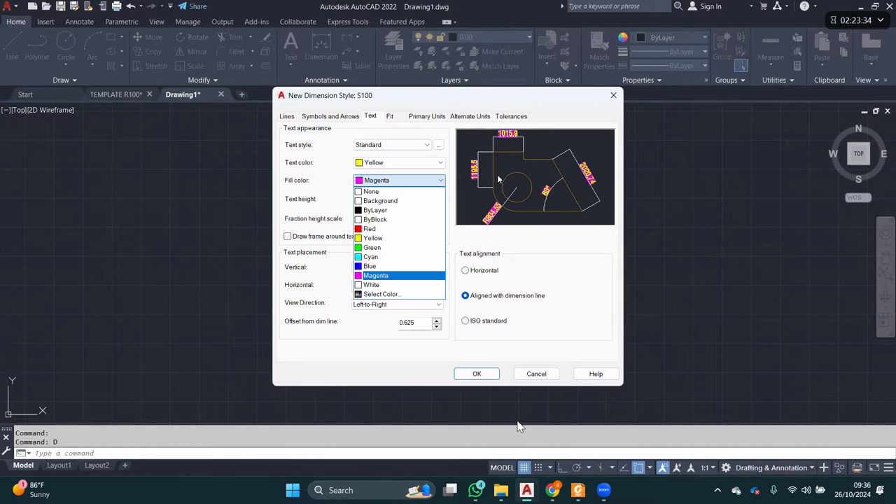
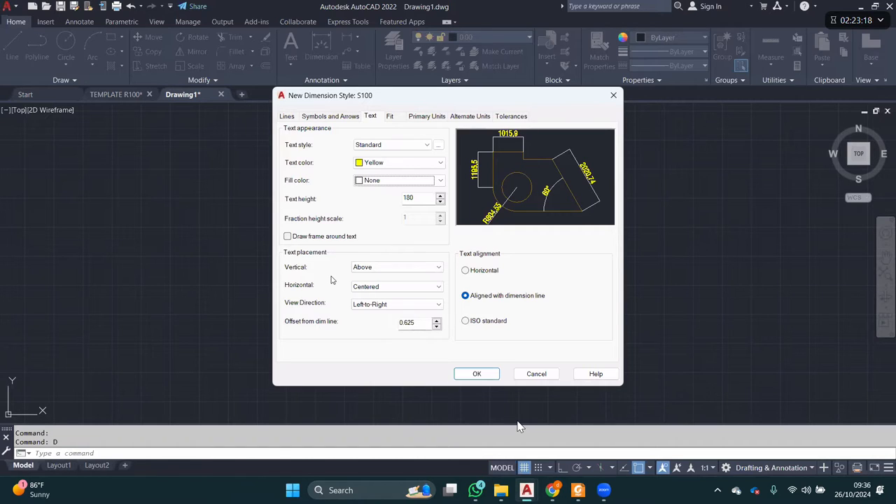
# - Review the vertical and horizontal text placement options, keeping Above and Centered
pyautogui.click(374, 270)
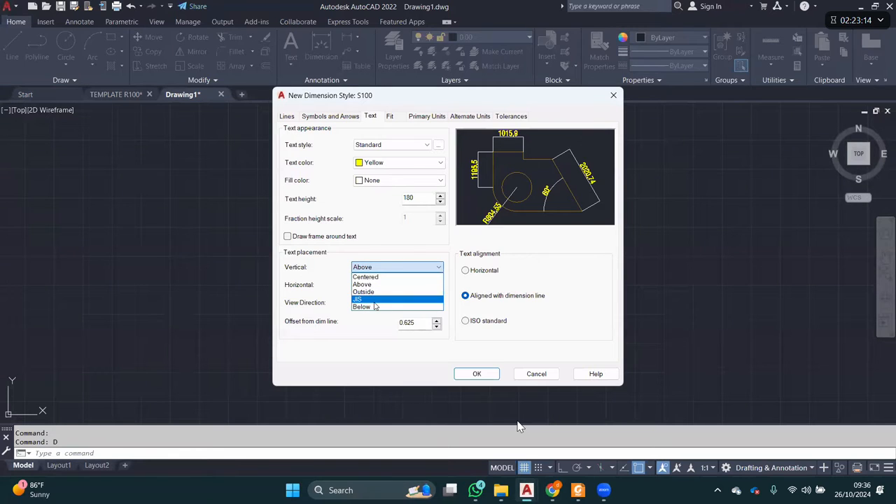
pyautogui.click(371, 284)
pyautogui.click(376, 287)
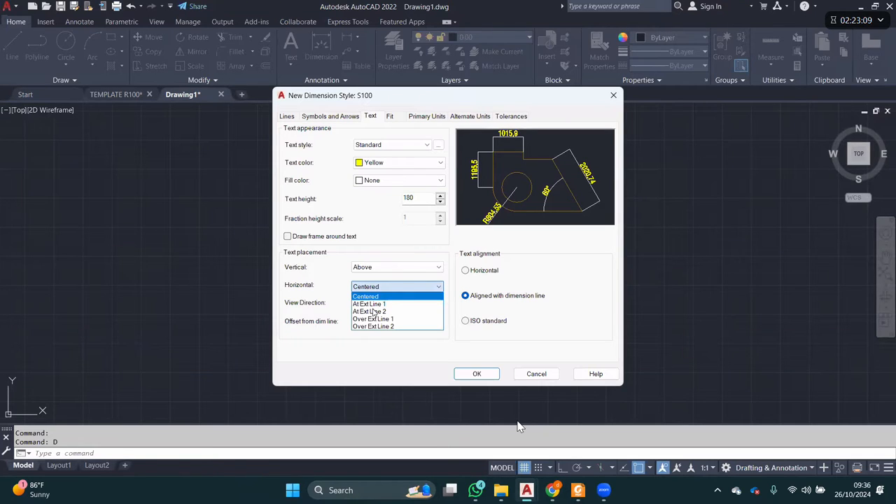
pyautogui.press('Escape')
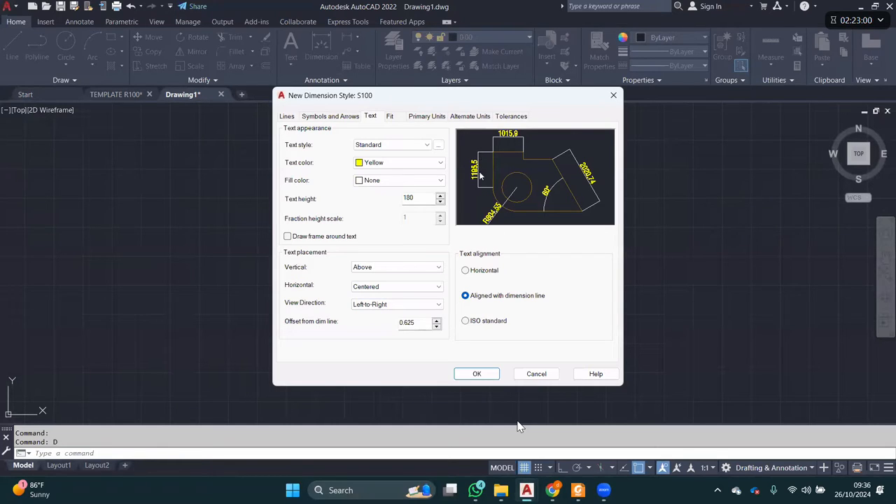
# - Try text offsets of 50 and 200 from the dimension line
pyautogui.press('Tab')
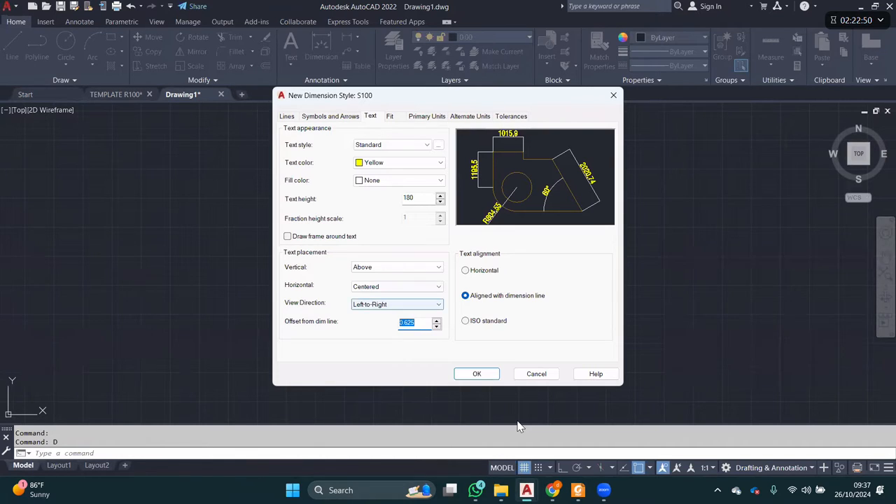
pyautogui.write('50')
pyautogui.click(417, 199)
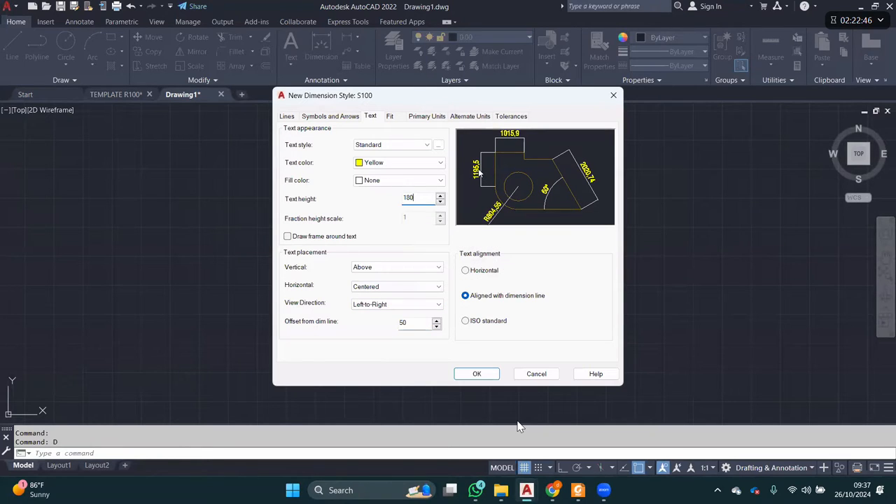
pyautogui.doubleClick(409, 324)
pyautogui.write('200')
pyautogui.click(415, 199)
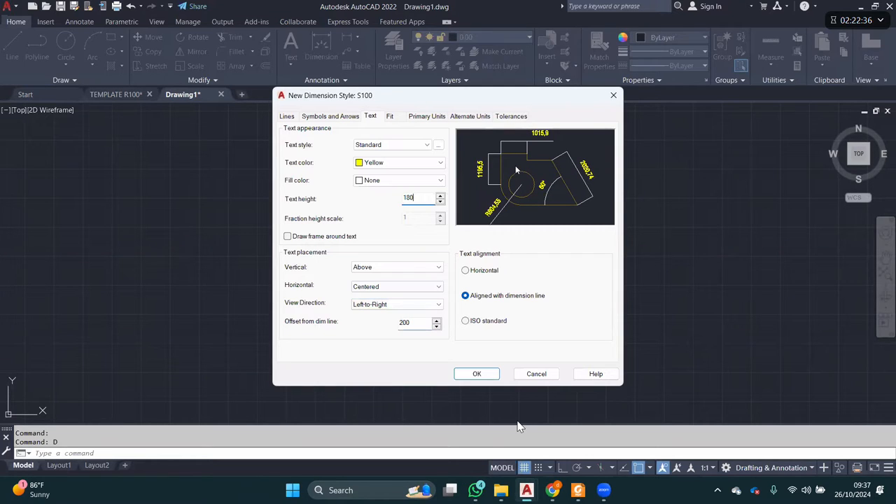
# - Set the S100 text offset from the dimension line to 70
pyautogui.moveTo(422, 326); pyautogui.dragTo(350, 327)
pyautogui.write('70')
pyautogui.click(423, 201)
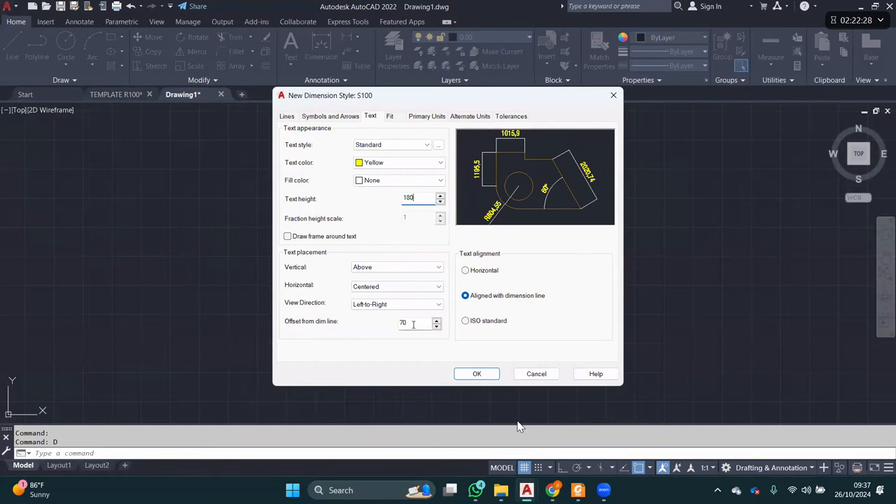
# - Set the arrow size of the S100 dimension style to 20
pyautogui.click(341, 118)
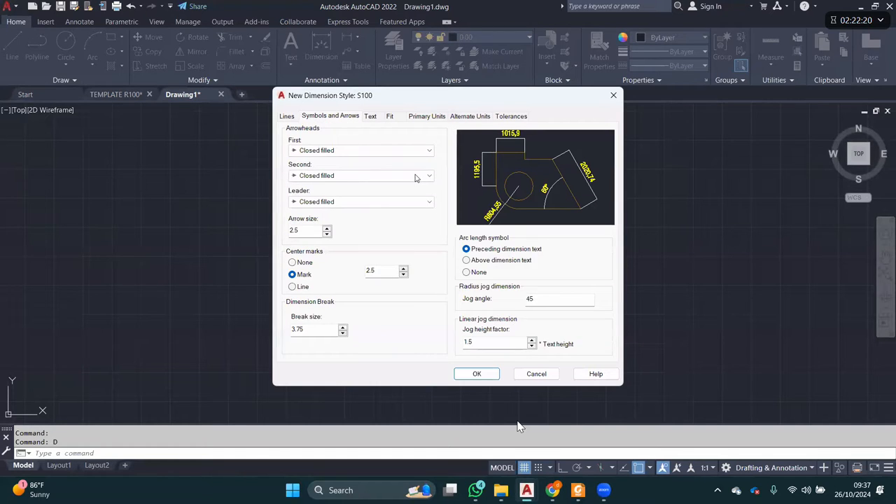
pyautogui.doubleClick(308, 232)
pyautogui.write('20')
pyautogui.click(382, 273)
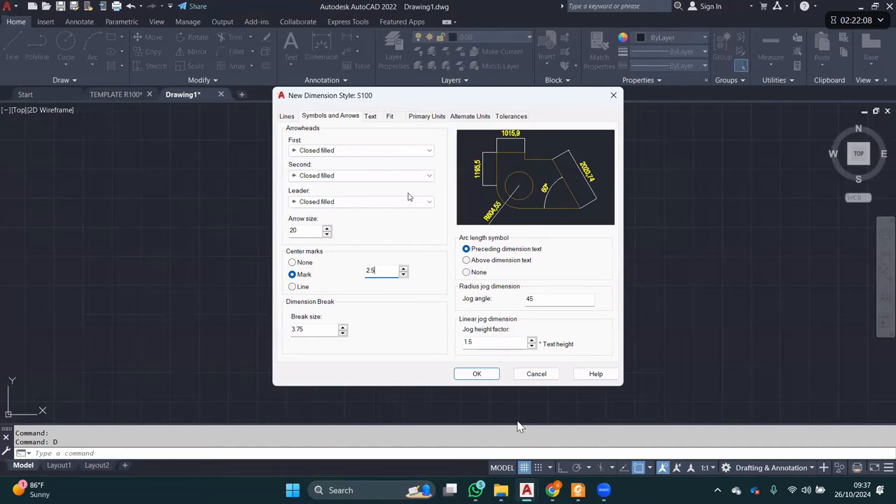
# - Set the first, second and leader arrowheads of the S100 dimension style to Architectural tick
pyautogui.click(336, 151)
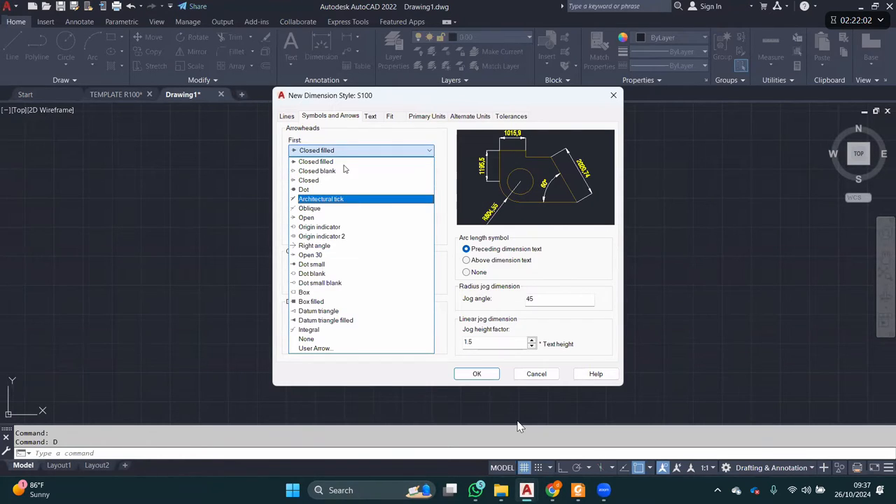
pyautogui.click(321, 199)
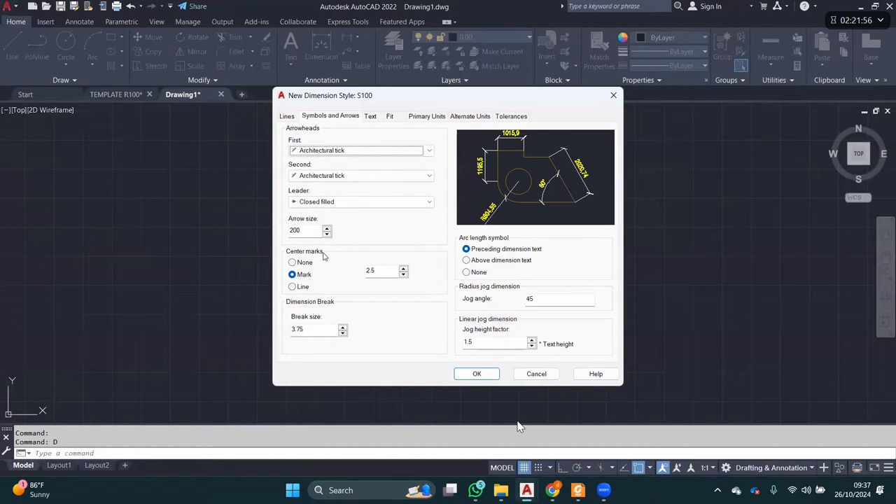
pyautogui.click(329, 202)
pyautogui.click(324, 252)
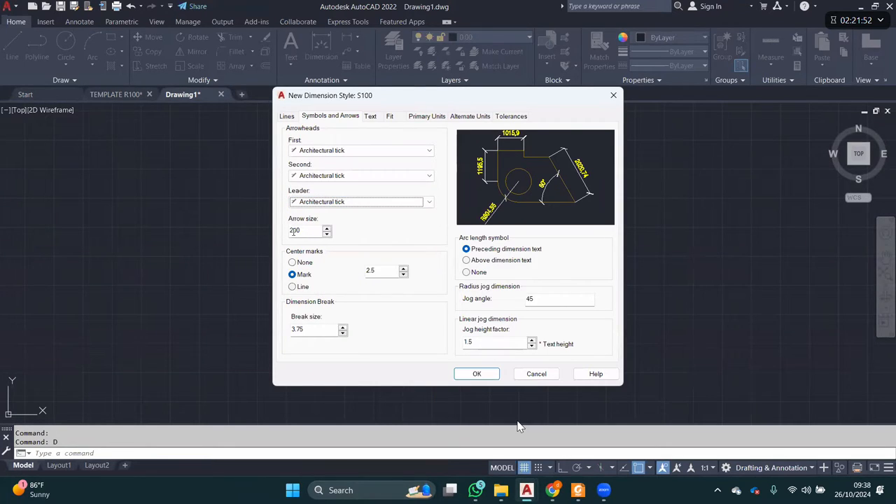
# - Try an arrow size of 180, and settle on an arrow size of 150
pyautogui.moveTo(307, 228); pyautogui.dragTo(280, 230)
pyautogui.write('180')
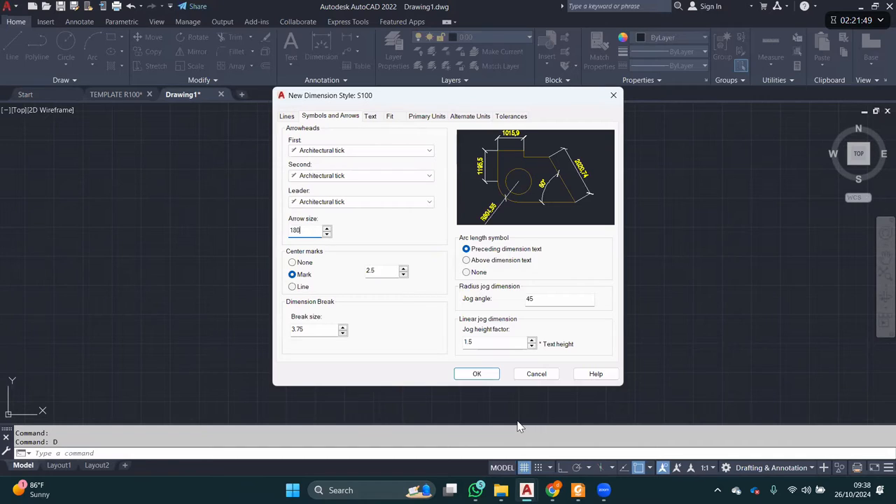
pyautogui.press('Return')
pyautogui.write('150')
pyautogui.click(383, 270)
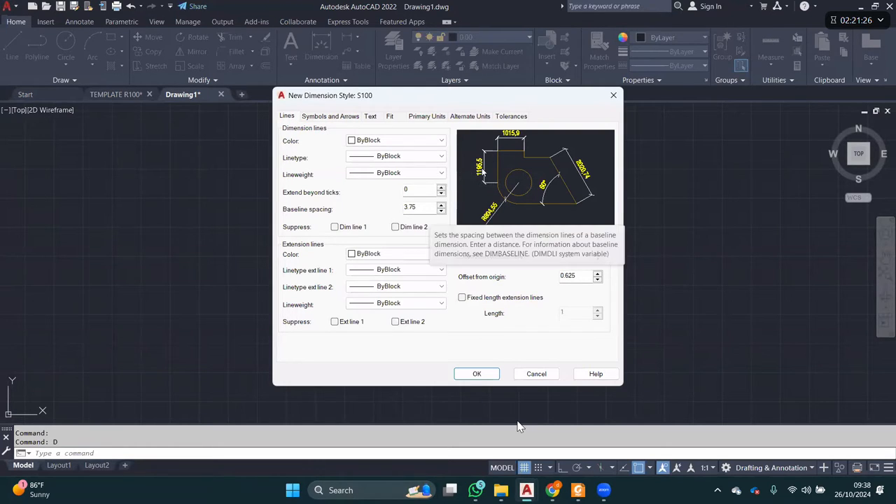
# - Try the colors Red and ByLayer for the dimension lines
pyautogui.click(400, 143)
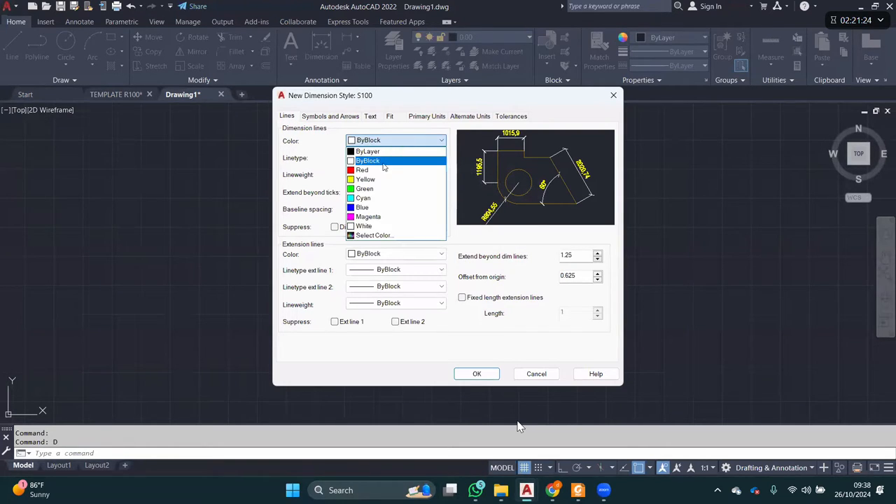
pyautogui.click(374, 173)
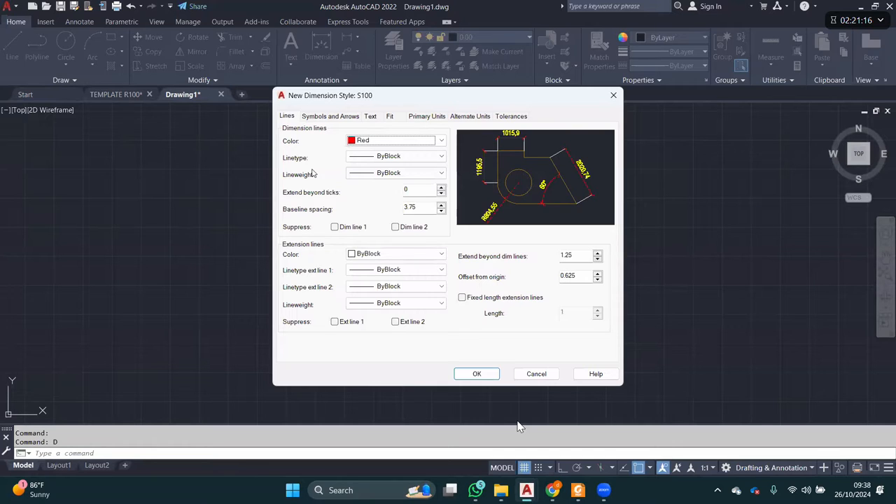
pyautogui.click(392, 143)
pyautogui.click(379, 150)
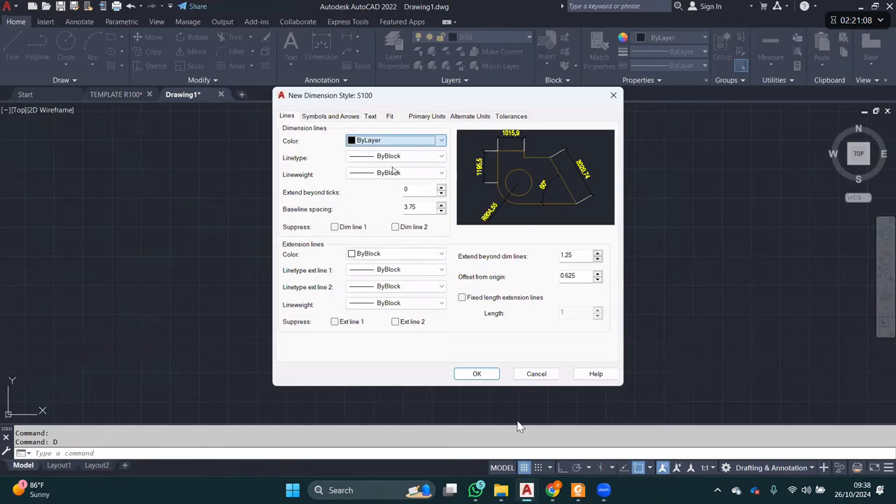
# - Set the dimension lines' linetype and lineweight to ByLayer and their color to ByBlock
pyautogui.click(396, 156)
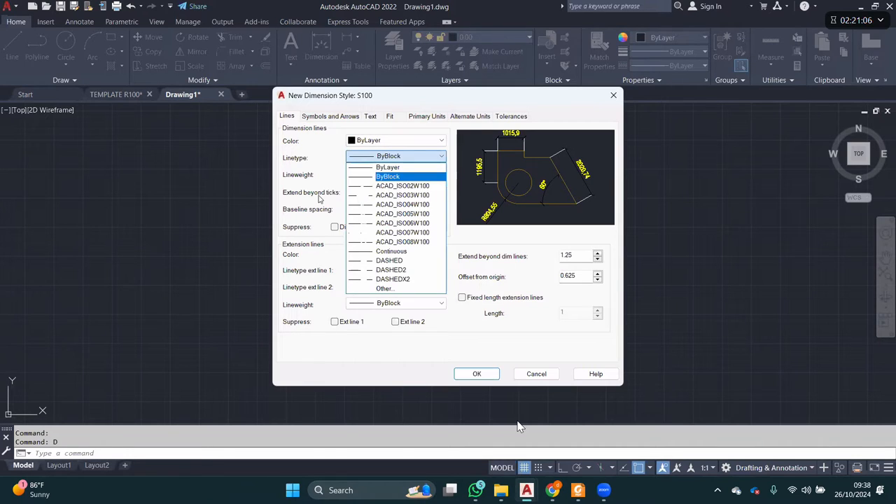
pyautogui.click(388, 167)
pyautogui.click(396, 174)
pyautogui.click(389, 182)
pyautogui.doubleClick(415, 189)
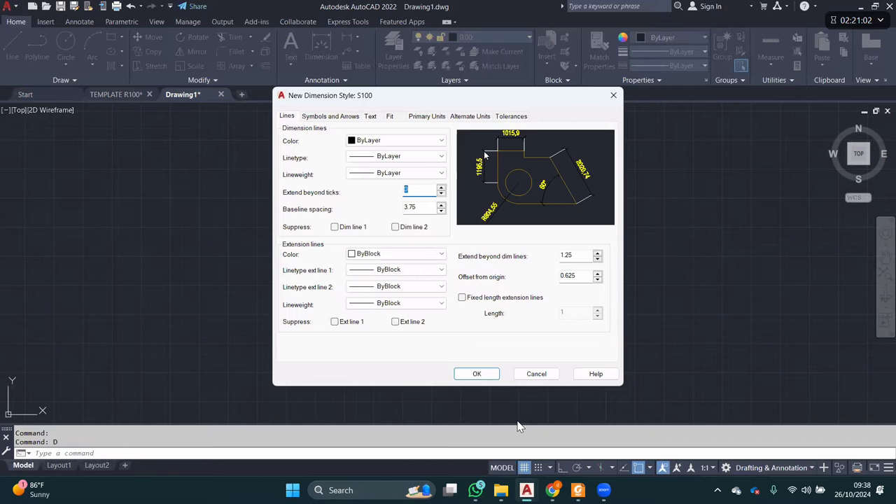
pyautogui.click(387, 141)
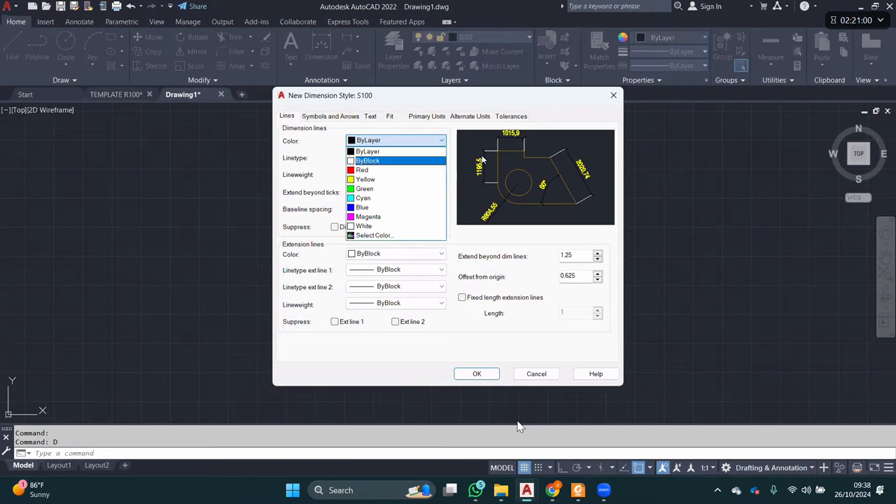
pyautogui.press('Return')
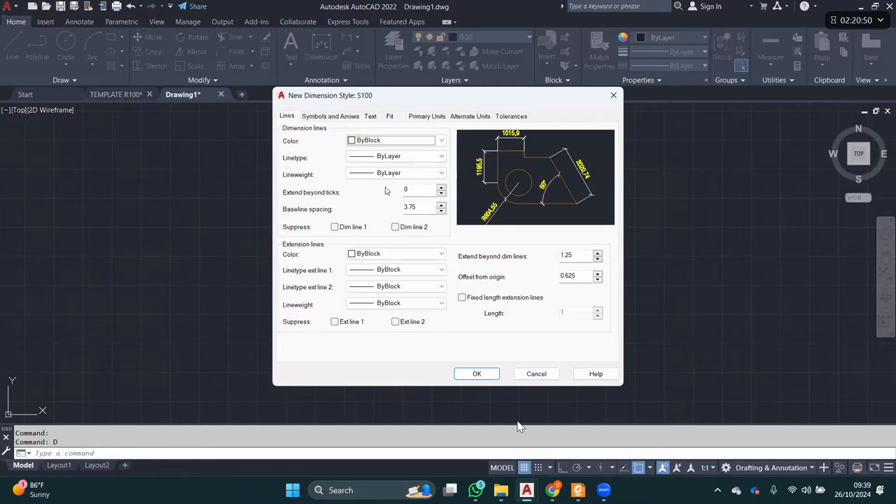
# - Set the extension beyond ticks, the extension beyond dimension lines and the baseline spacing to 100 each
pyautogui.doubleClick(413, 189)
pyautogui.write('100')
pyautogui.press('Tab')
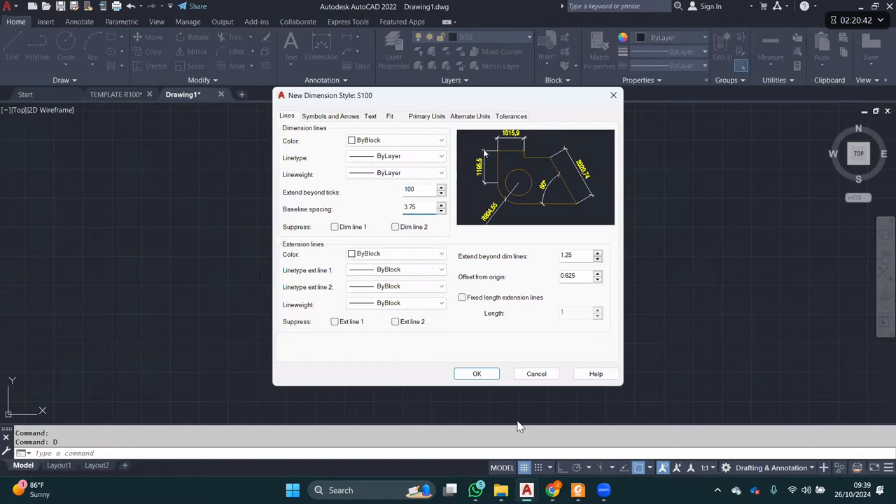
pyautogui.doubleClick(429, 187)
pyautogui.click(418, 189)
pyautogui.moveTo(576, 257); pyautogui.dragTo(533, 257)
pyautogui.moveTo(430, 210); pyautogui.dragTo(374, 211)
pyautogui.write('100')
# - Set the extension lines' offset from origin to 100
pyautogui.moveTo(580, 276); pyautogui.dragTo(532, 275)
pyautogui.write('700')
pyautogui.click(578, 256)
pyautogui.moveTo(579, 275); pyautogui.dragTo(545, 267)
pyautogui.write('100')
pyautogui.click(577, 255)
# - Set the extension lines' color to index color 250
pyautogui.click(396, 256)
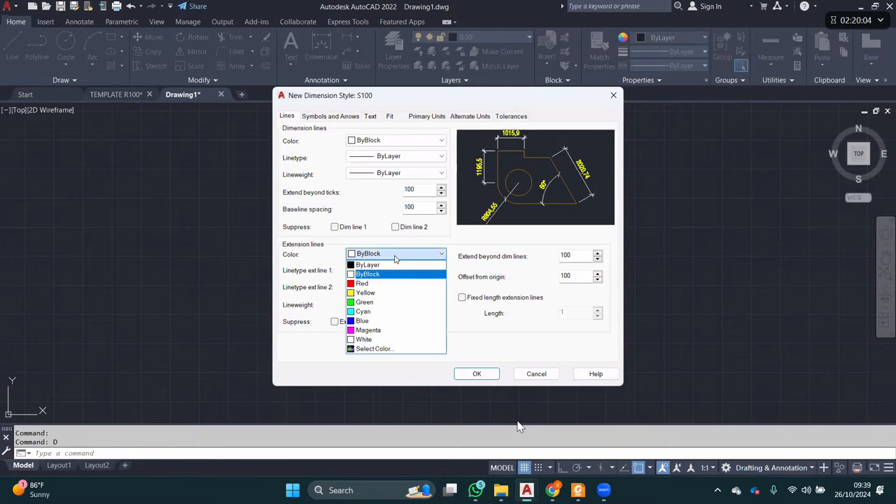
pyautogui.click(380, 348)
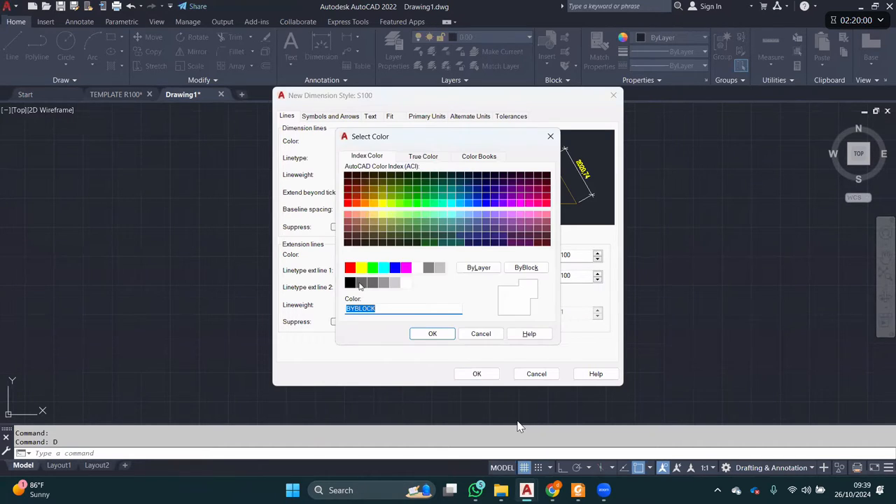
pyautogui.click(361, 283)
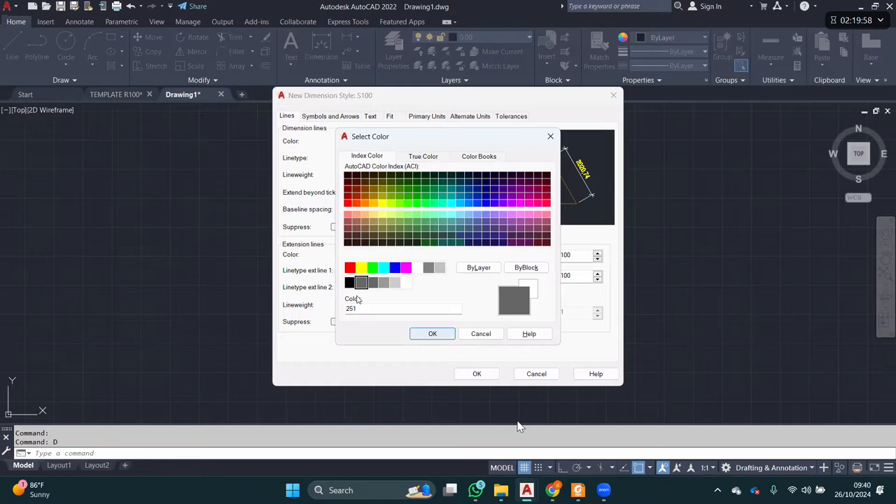
pyautogui.click(350, 283)
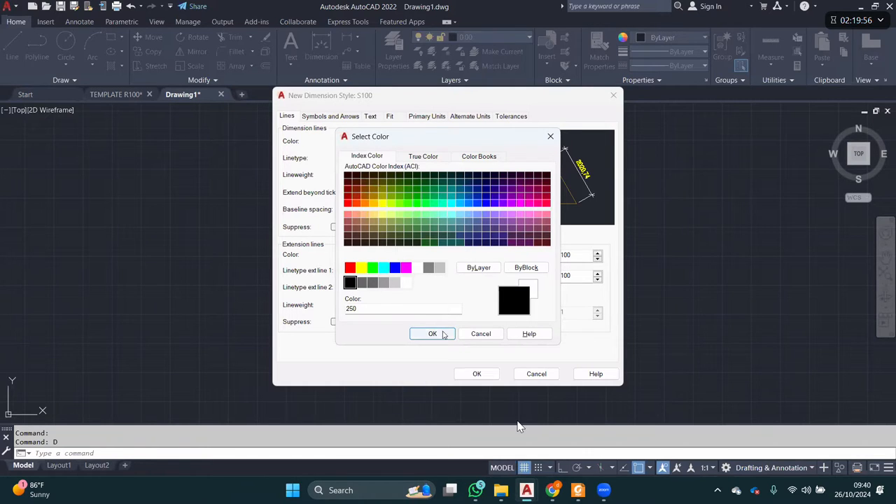
pyautogui.click(388, 257)
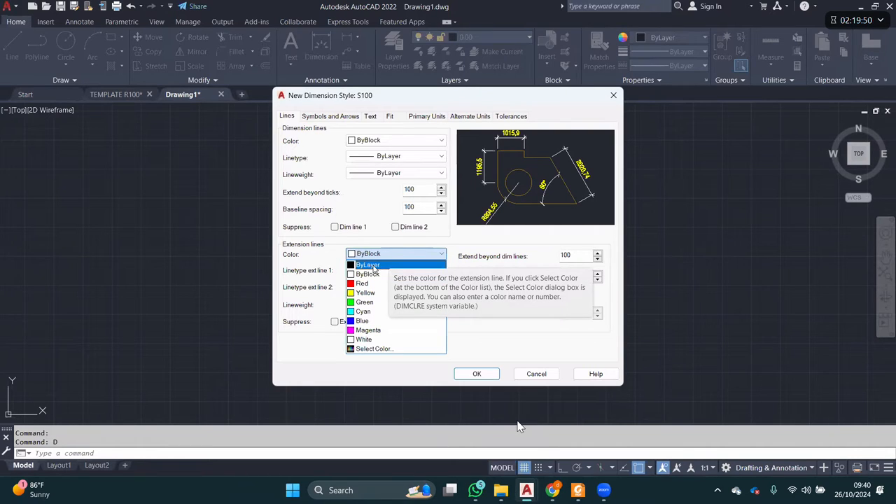
pyautogui.click(376, 349)
pyautogui.click(355, 285)
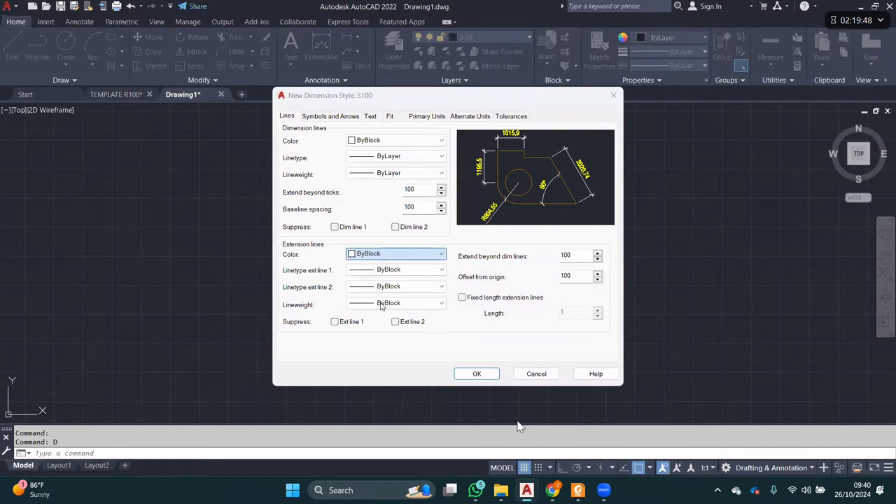
pyautogui.click(424, 334)
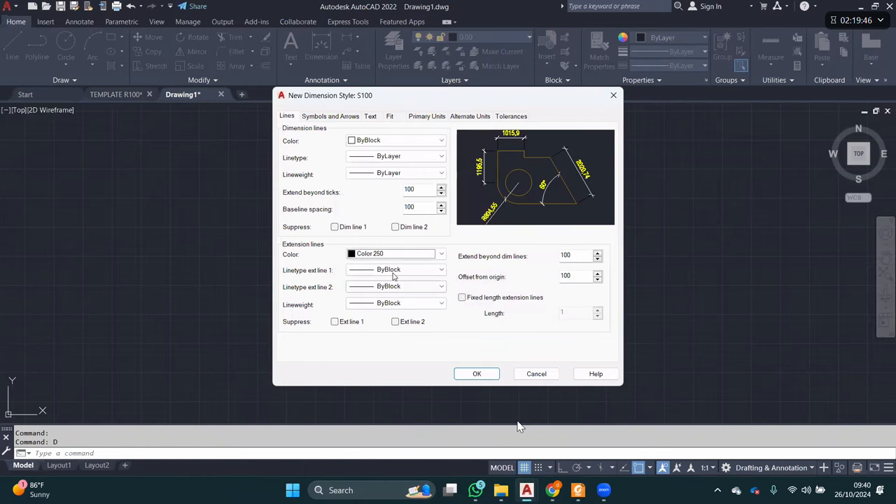
# - Set the linetypes of extension lines 1 and 2 and the extension lineweight to ByLayer
pyautogui.click(390, 271)
pyautogui.click(387, 281)
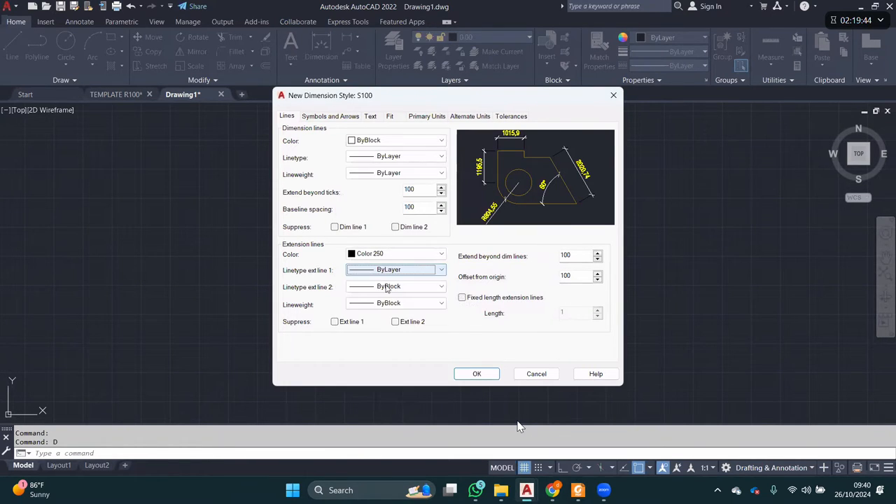
pyautogui.click(387, 287)
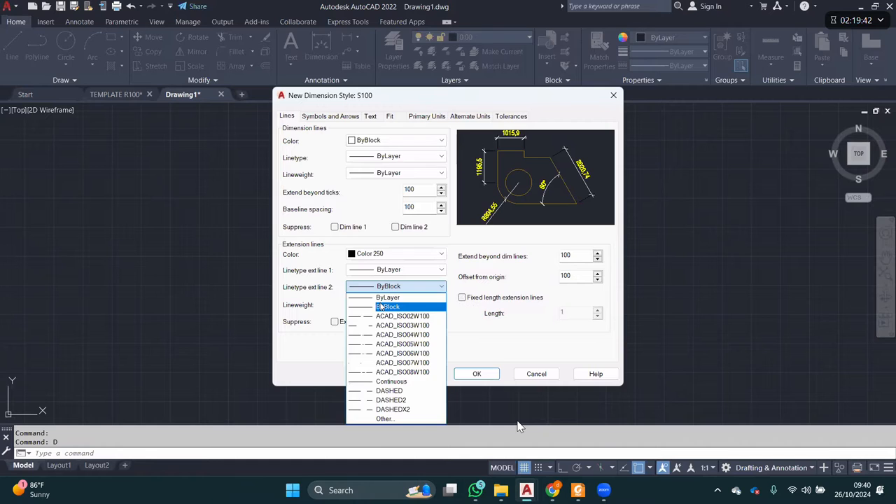
pyautogui.click(380, 306)
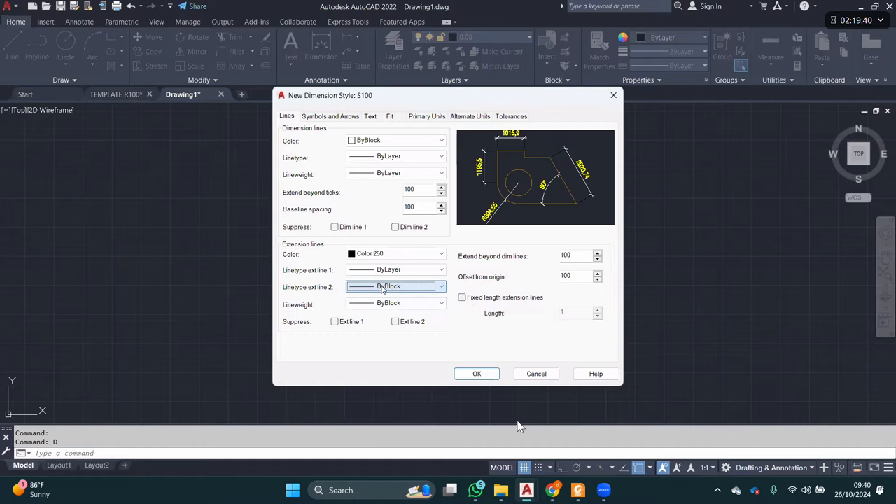
pyautogui.scroll(1, 383, 290)
pyautogui.scroll(1, 406, 304)
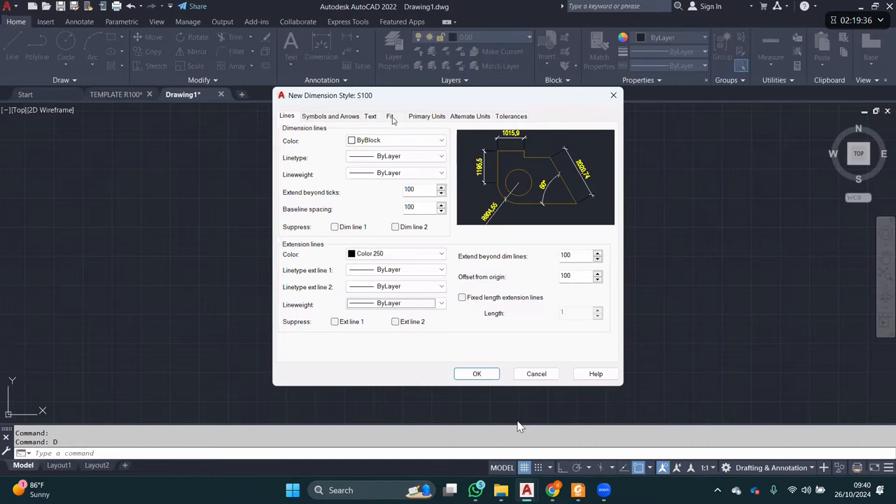
# - Keep the primary units in Decimal format and set the linear dimension precision to 0.000
pyautogui.click(430, 119)
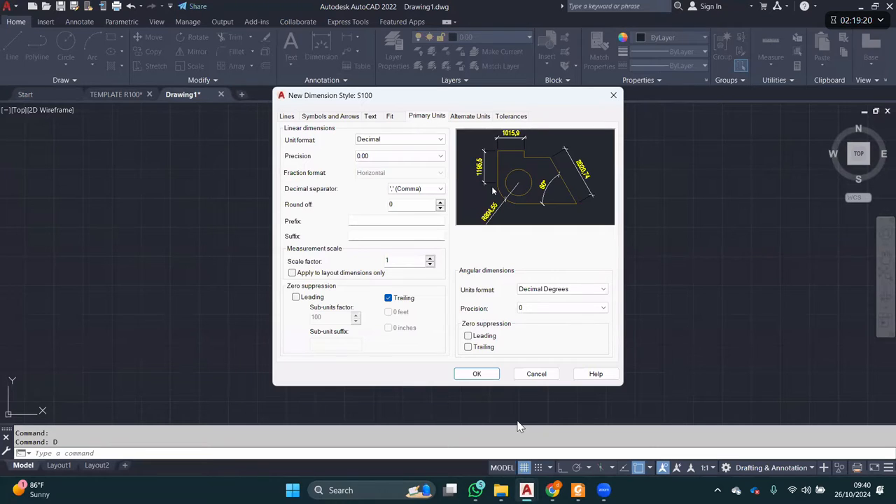
pyautogui.click(423, 145)
pyautogui.click(424, 155)
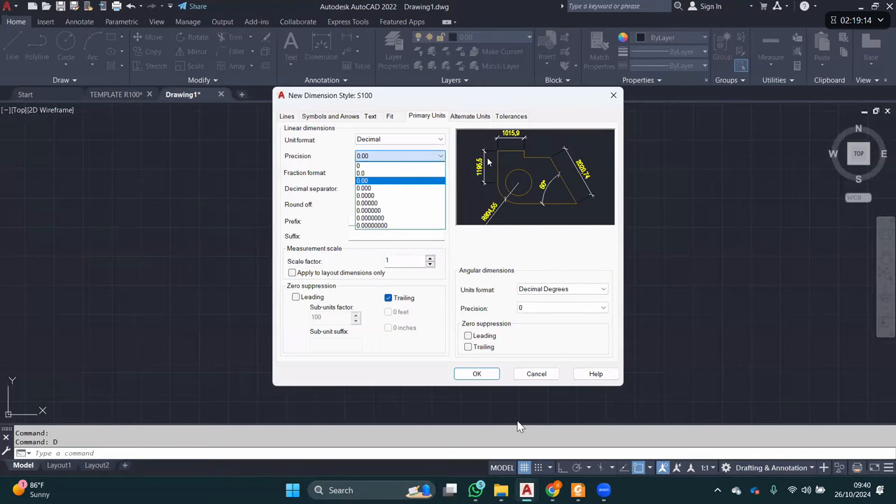
pyautogui.click(386, 166)
pyautogui.click(387, 157)
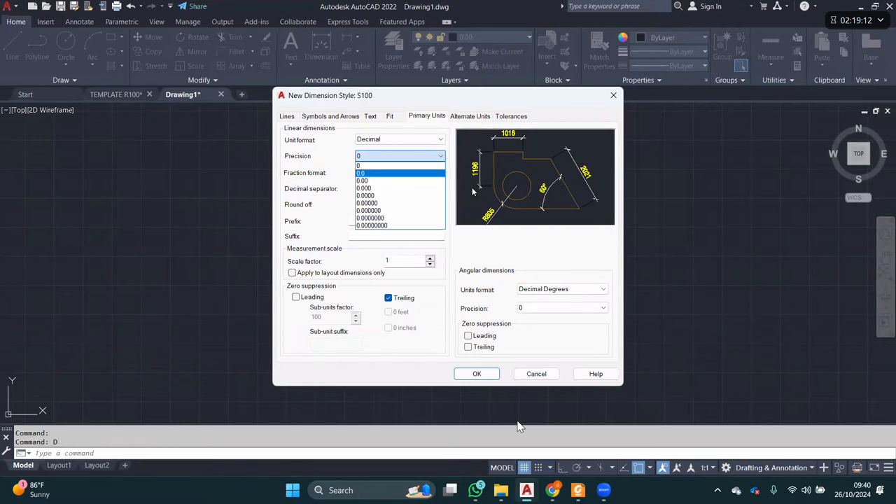
pyautogui.click(397, 189)
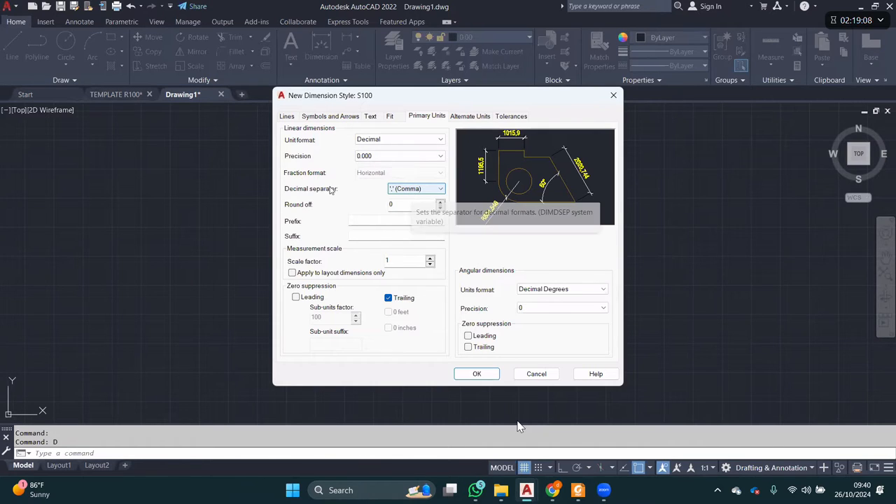
# - Set the decimal separator to Period and the measurement scale factor to 0.001
pyautogui.click(424, 193)
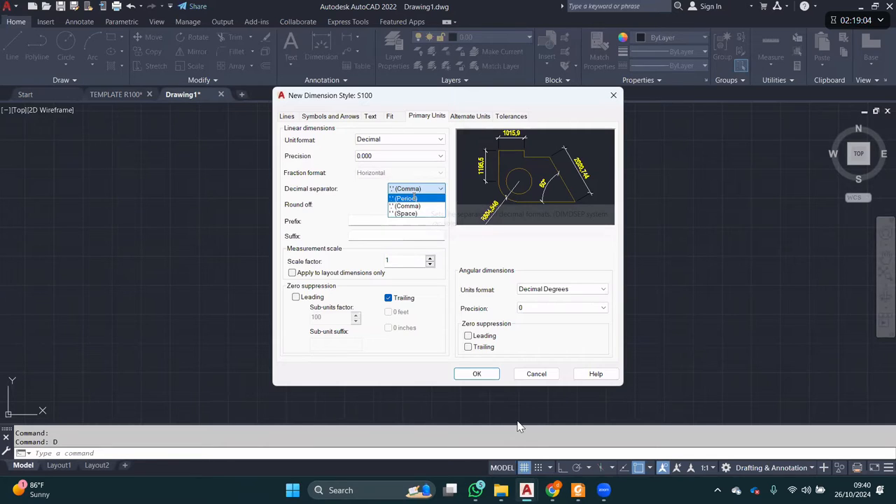
pyautogui.click(414, 199)
pyautogui.moveTo(398, 260); pyautogui.dragTo(334, 260)
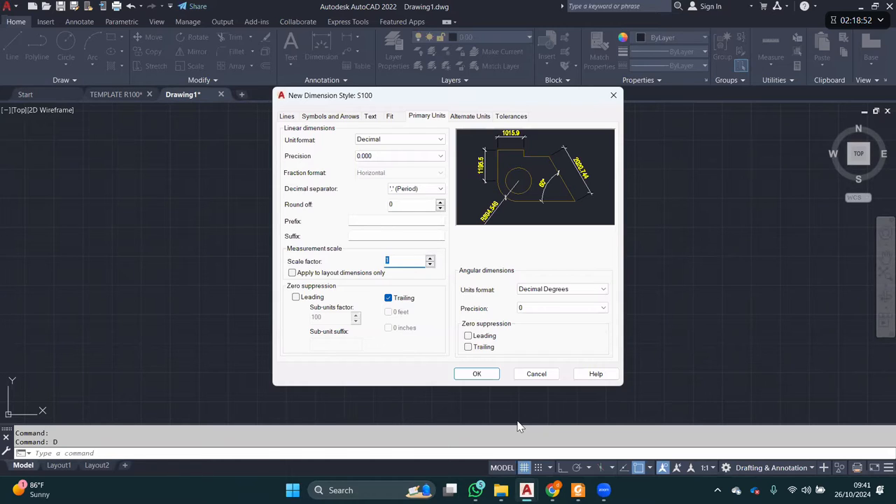
pyautogui.write('0.001')
pyautogui.click(406, 204)
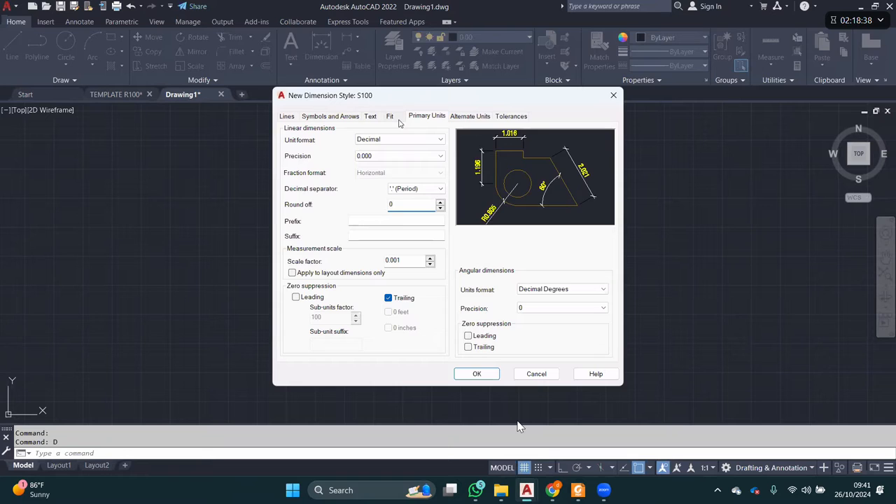
# - Recheck the S100 style's other settings, accept the style and close the Dimension Style Manager
pyautogui.click(287, 119)
pyautogui.click(441, 116)
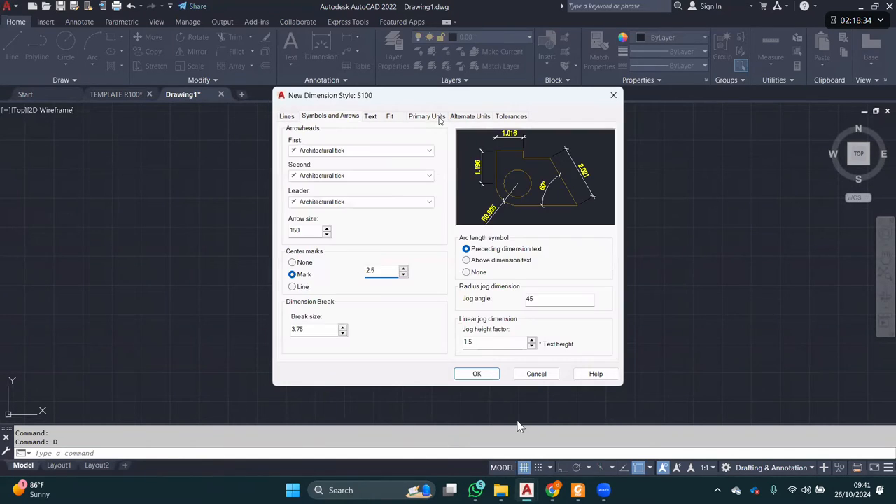
pyautogui.click(476, 375)
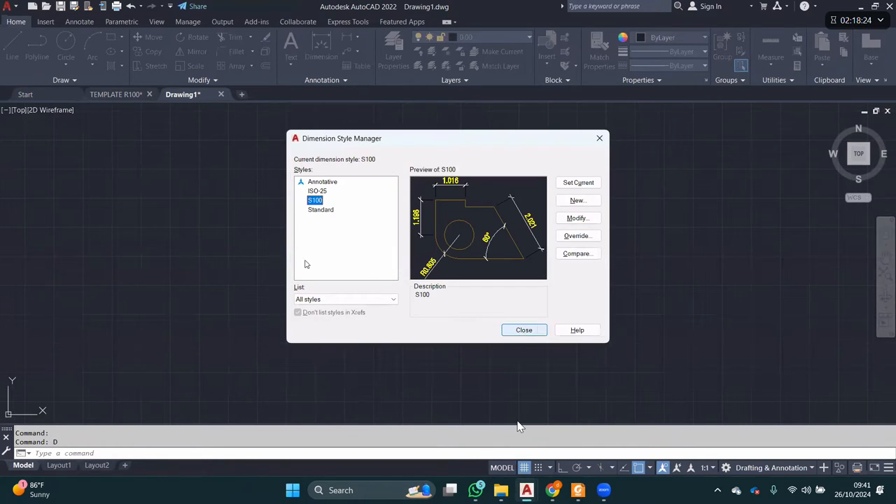
pyautogui.click(539, 330)
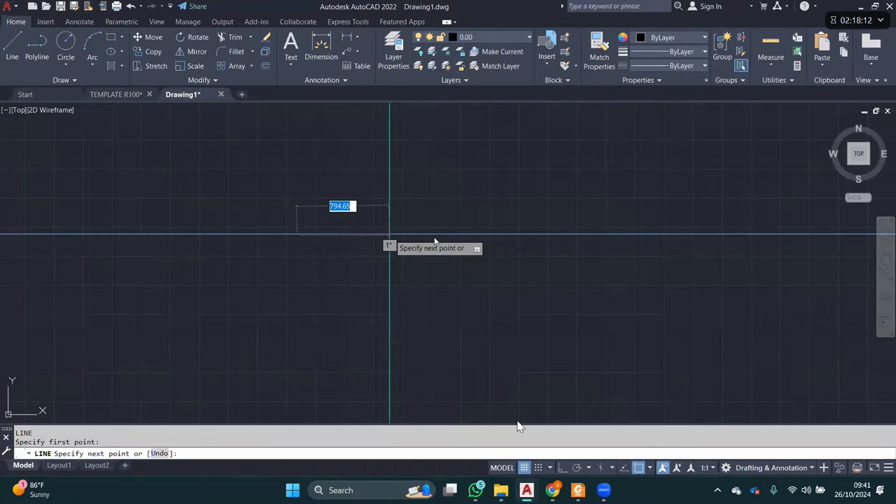
# - Turn on polar tracking and draw a horizontal line 7000 mm long
pyautogui.press('F10')
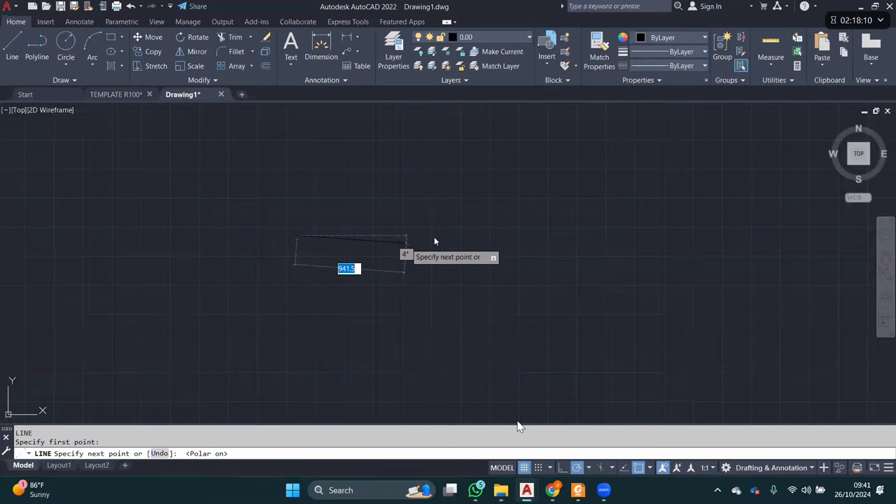
pyautogui.write('7000')
pyautogui.press('Return')
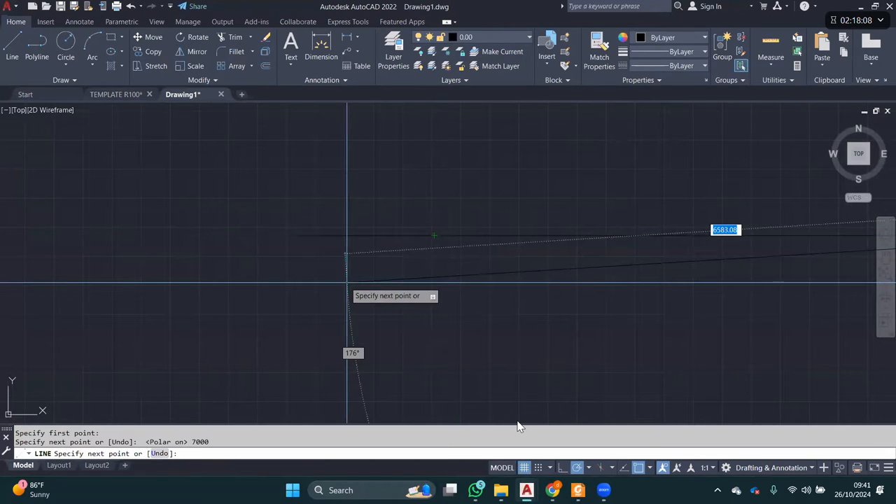
pyautogui.press('Escape')
pyautogui.middleClick(518, 426)
pyautogui.middleClick(518, 426)
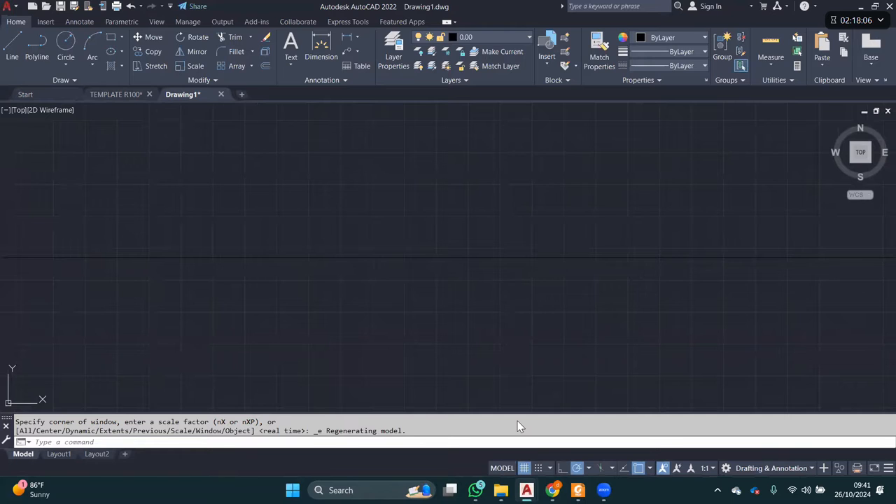
pyautogui.scroll(-6, 606, 358)
pyautogui.moveTo(606, 358); pyautogui.dragTo(394, 270, button='middle')
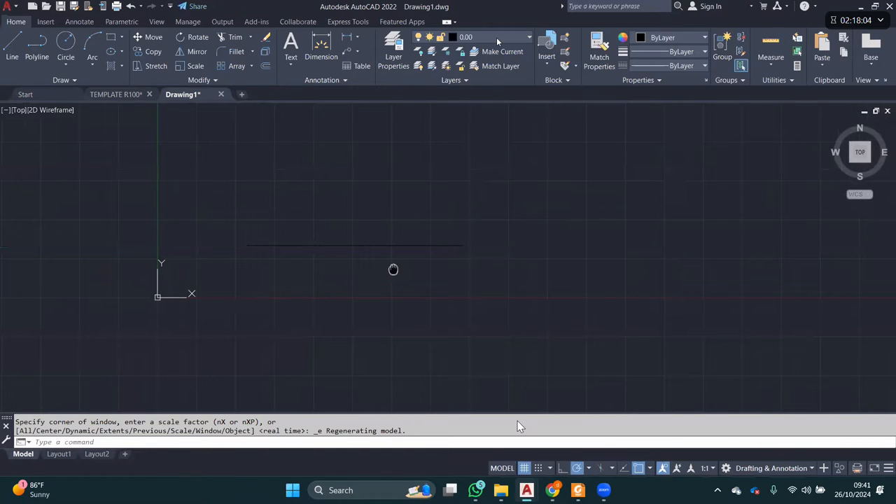
pyautogui.moveTo(394, 270); pyautogui.dragTo(374, 269, button='middle')
# - Assign the 7000 mm line to the green layer and clear the selection
pyautogui.click(392, 273)
pyautogui.click(350, 221)
pyautogui.click(493, 38)
pyautogui.click(482, 191)
pyautogui.press('Escape')
pyautogui.moveTo(346, 221); pyautogui.dragTo(350, 232, button='middle')
# - Add a linear dimension between the line's endpoints, placed just above the line
pyautogui.write('DLI')
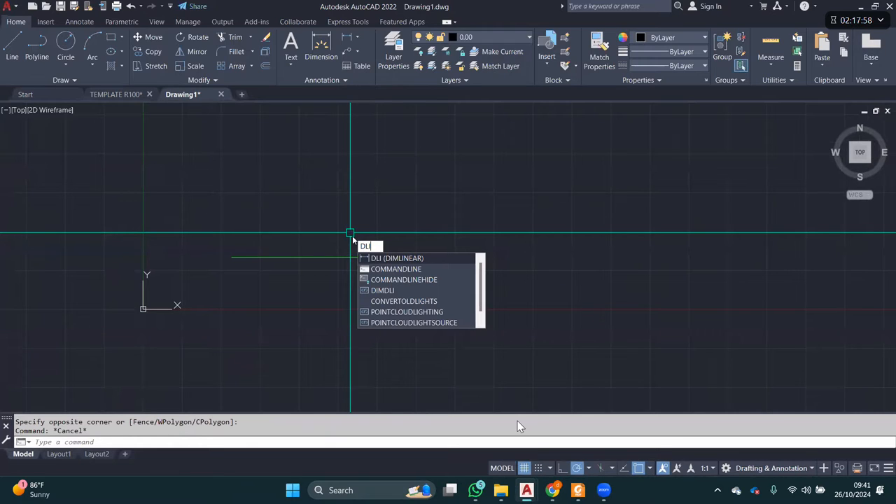
pyautogui.press('Escape')
pyautogui.click(358, 37)
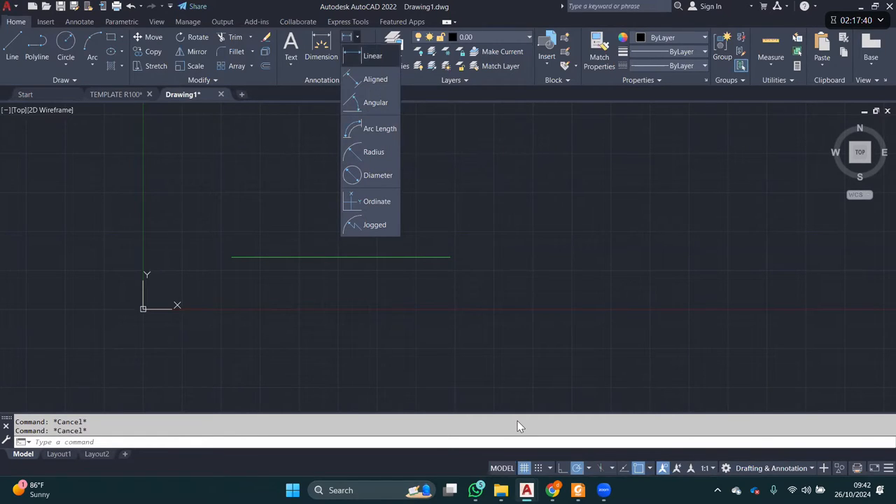
pyautogui.click(371, 56)
pyautogui.moveTo(304, 196); pyautogui.dragTo(368, 212, button='middle')
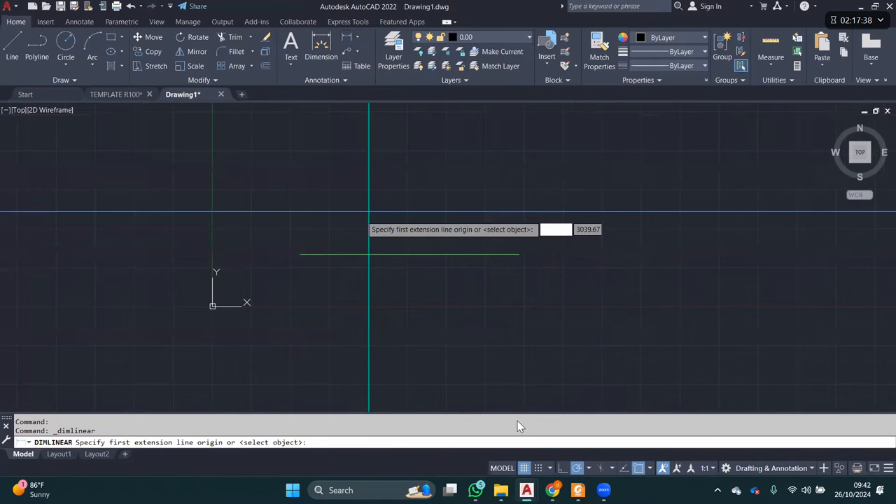
pyautogui.click(519, 254)
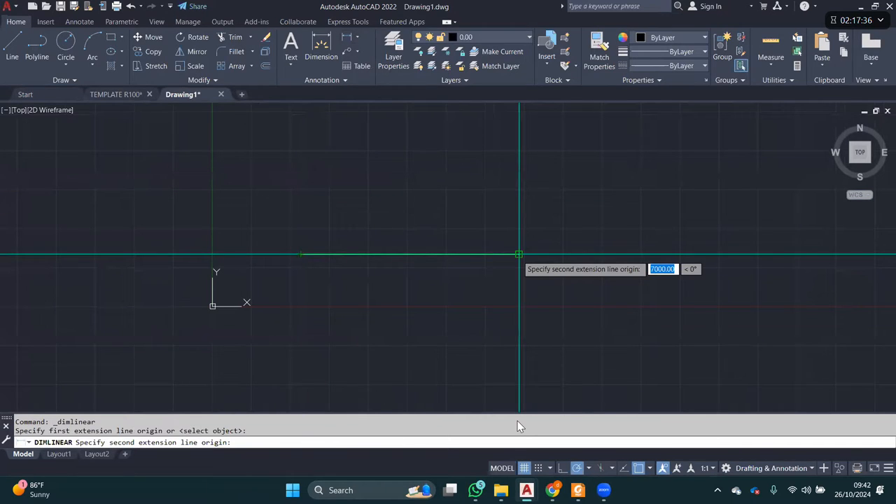
pyautogui.click(519, 255)
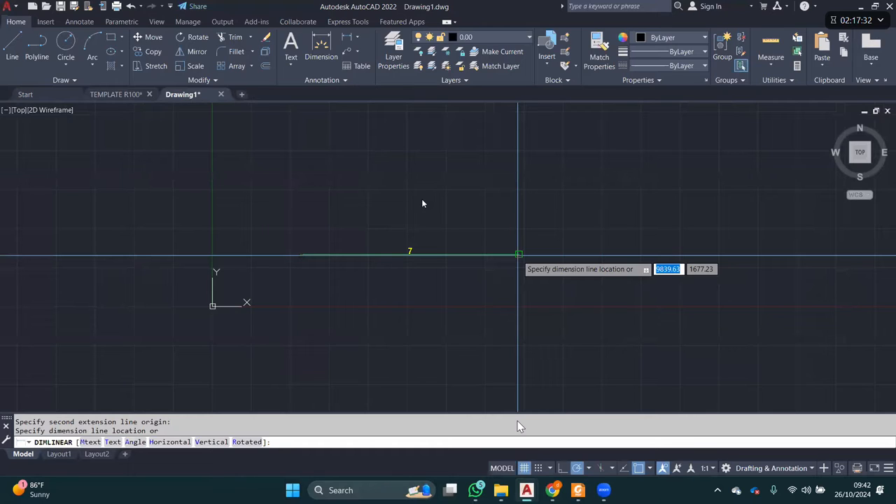
pyautogui.click(520, 224)
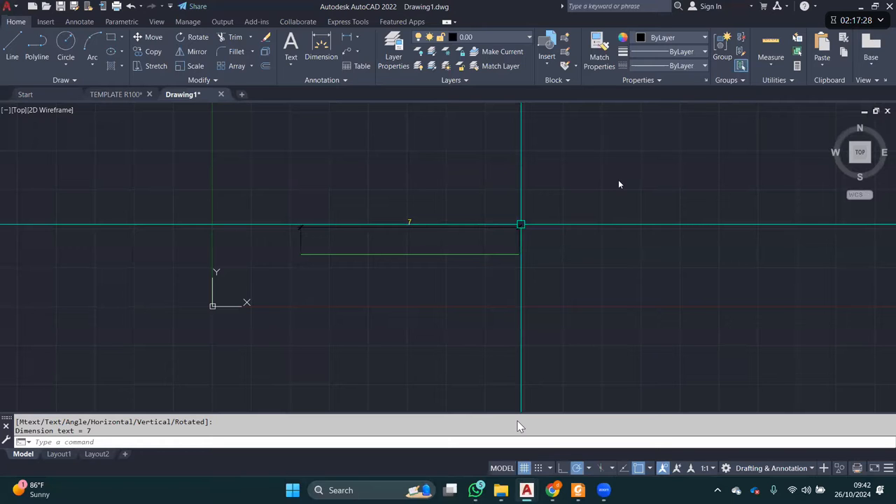
# - Set the S100 dimension style's measurement scale factor to 1 and close the Dimension Style Manager
pyautogui.scroll(5, 468, 226)
pyautogui.write('d')
pyautogui.press('Return')
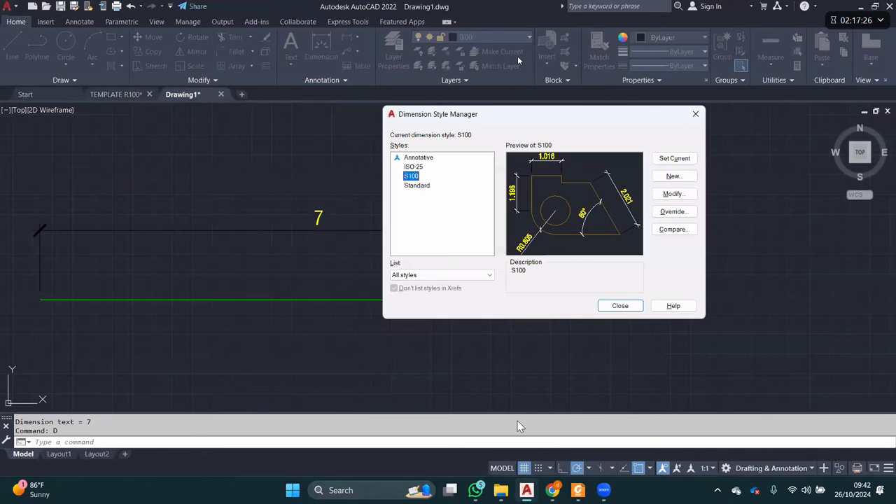
pyautogui.click(672, 194)
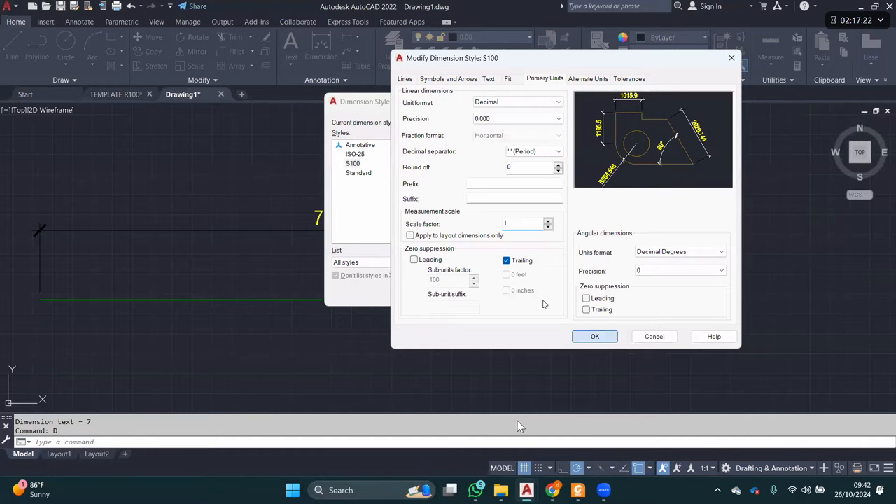
pyautogui.click(595, 336)
pyautogui.press('Escape')
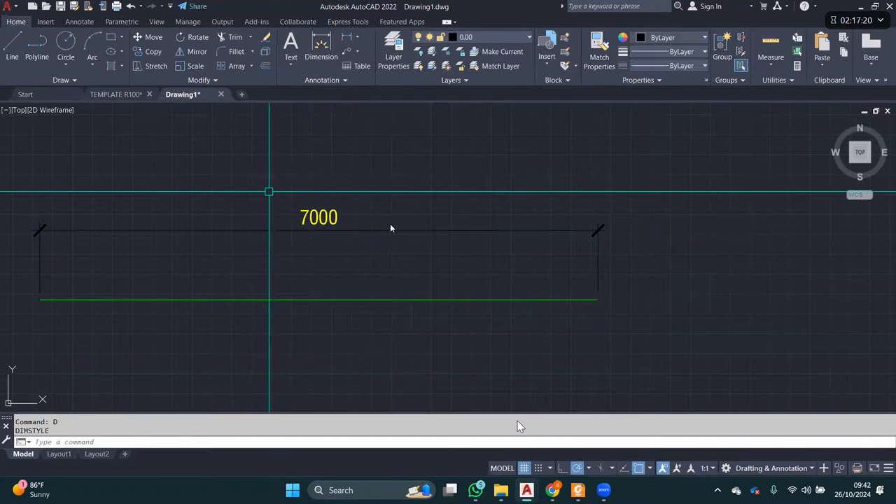
# - Set the S100 style's measurement scale factor to 0.001 and turn off trailing zero suppression for linear dimensions
pyautogui.write('D')
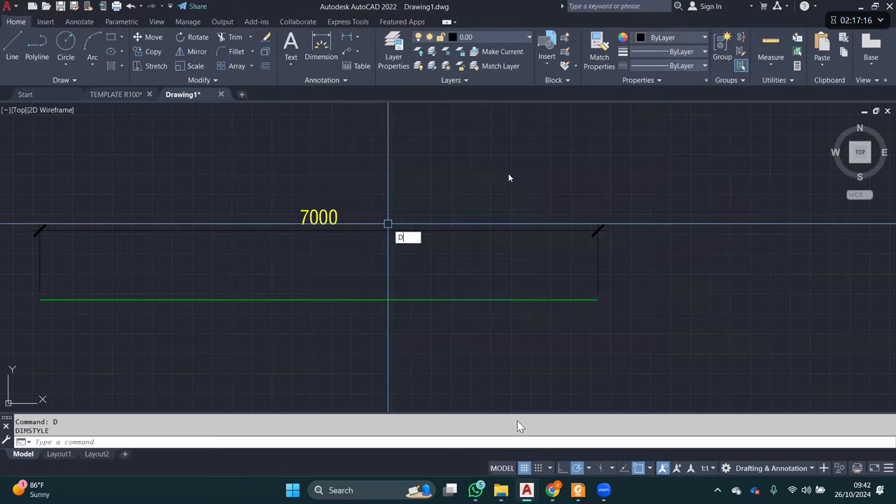
pyautogui.press('Return')
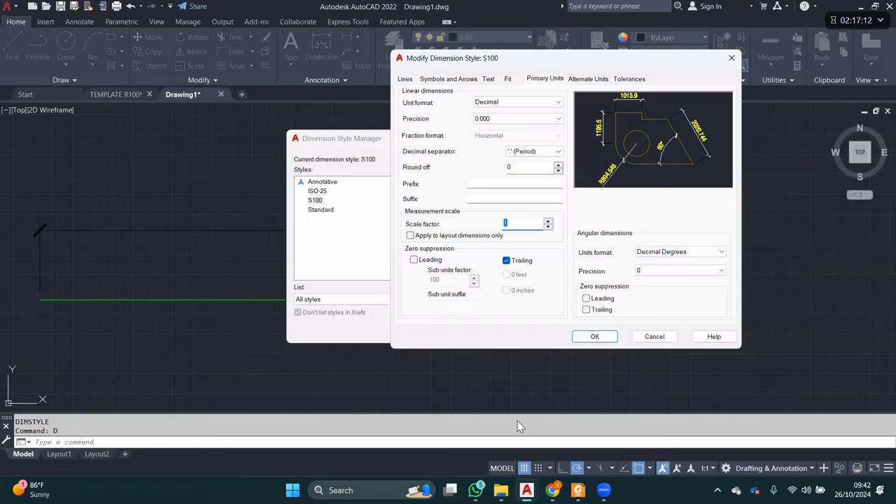
pyautogui.write('1')
pyautogui.click(520, 262)
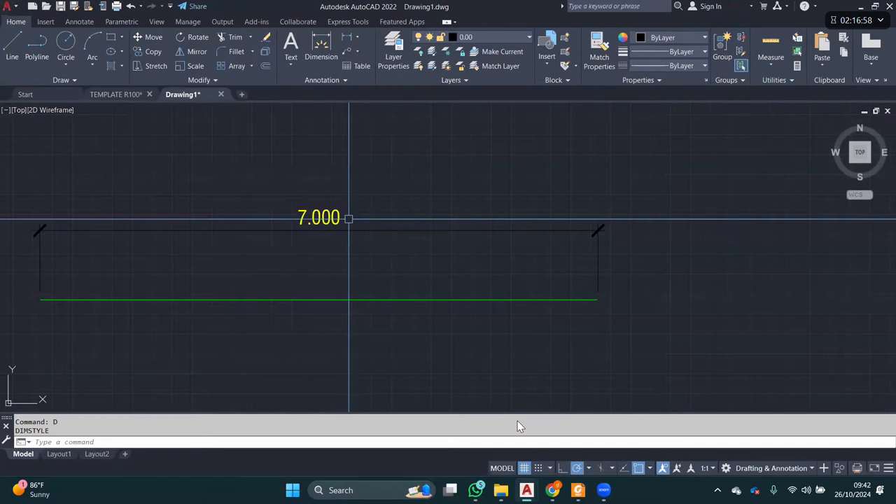
# - Erase the test line together with its linear dimension
pyautogui.moveTo(319, 214); pyautogui.dragTo(344, 214, button='middle')
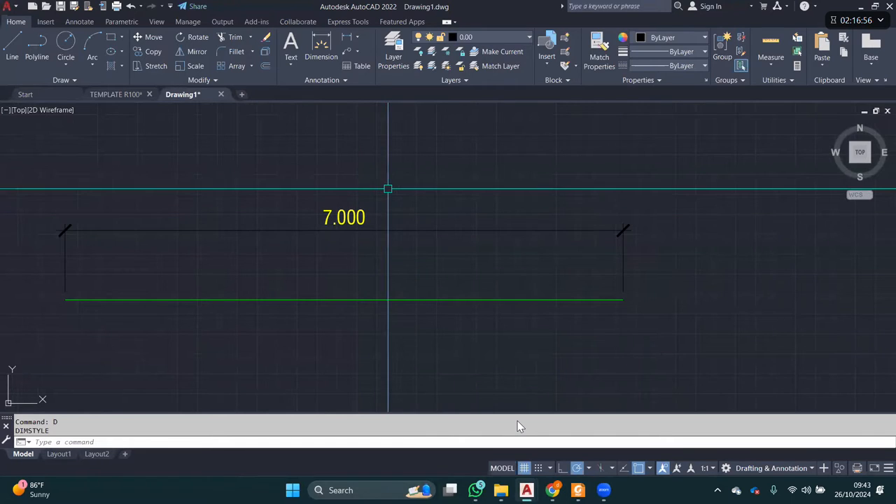
pyautogui.scroll(-1, 428, 174)
pyautogui.click(442, 166)
pyautogui.click(321, 322)
pyautogui.write('E')
pyautogui.press('Return')
pyautogui.write('D')
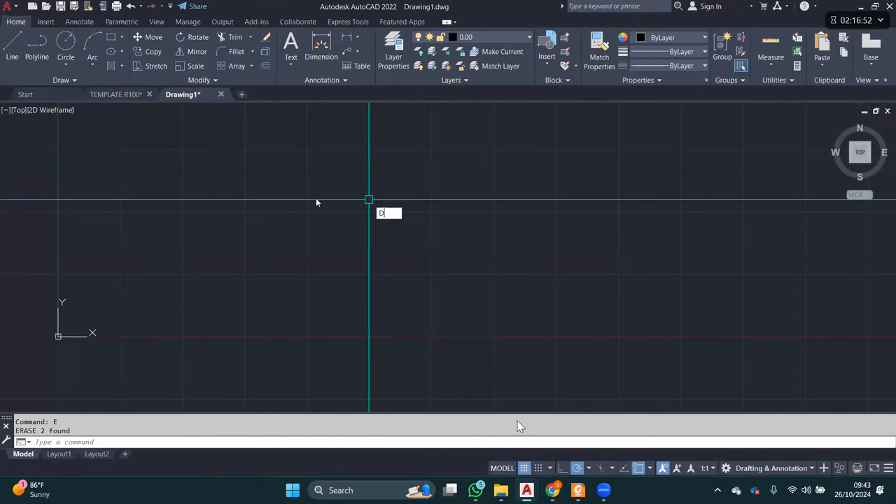
pyautogui.press('Return')
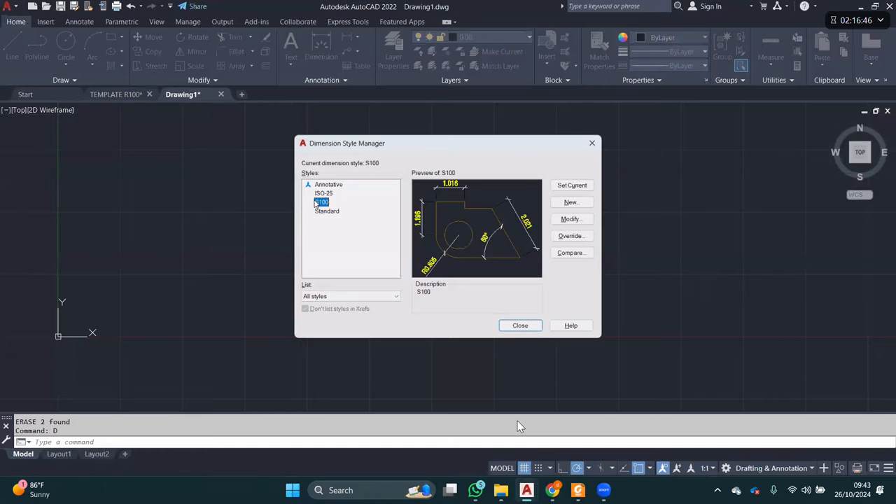
pyautogui.click(320, 202)
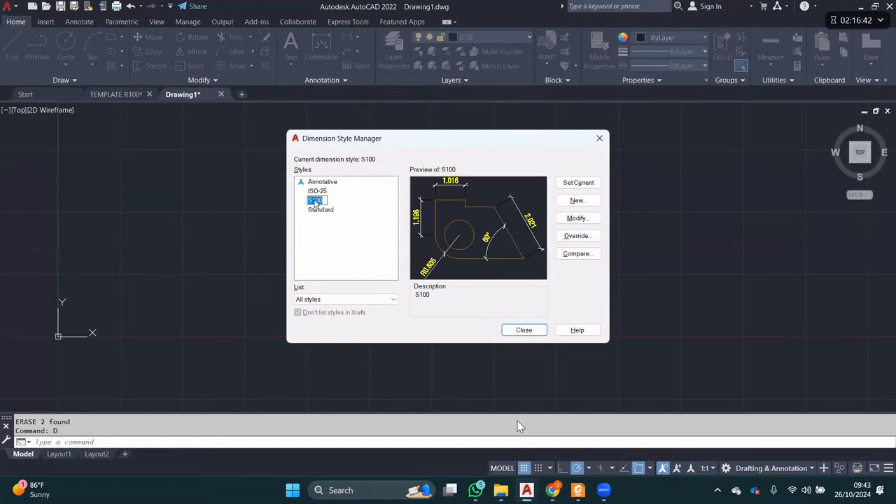
pyautogui.press('Escape')
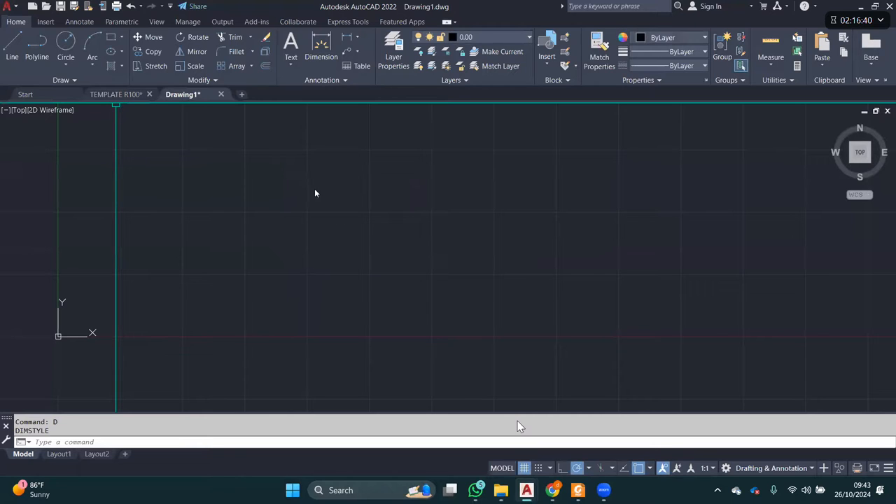
pyautogui.hotkey('ctrl', 'Tab')
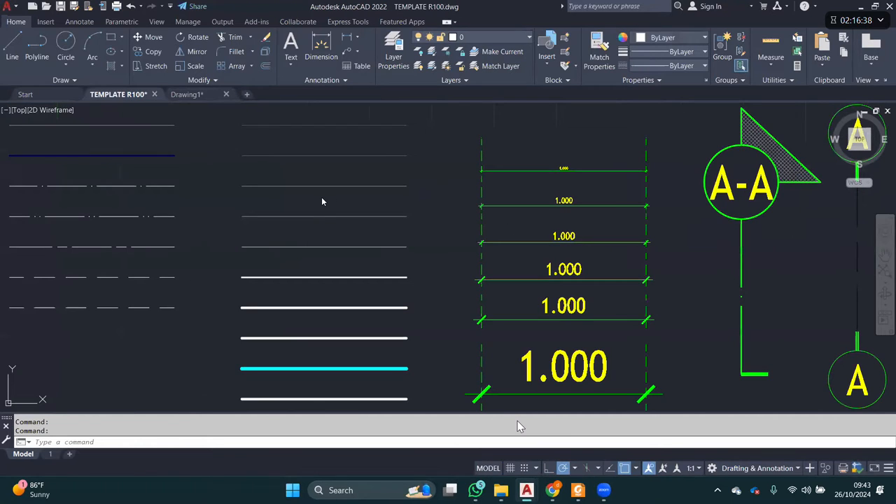
# - Create a new dimension style named S10 based on S100 for all dimensions
pyautogui.write('D')
pyautogui.press('Return')
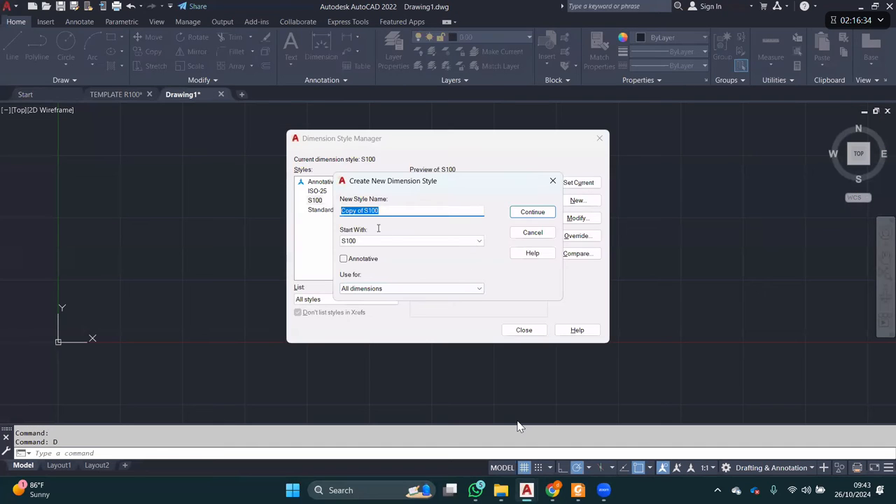
pyautogui.write('S10')
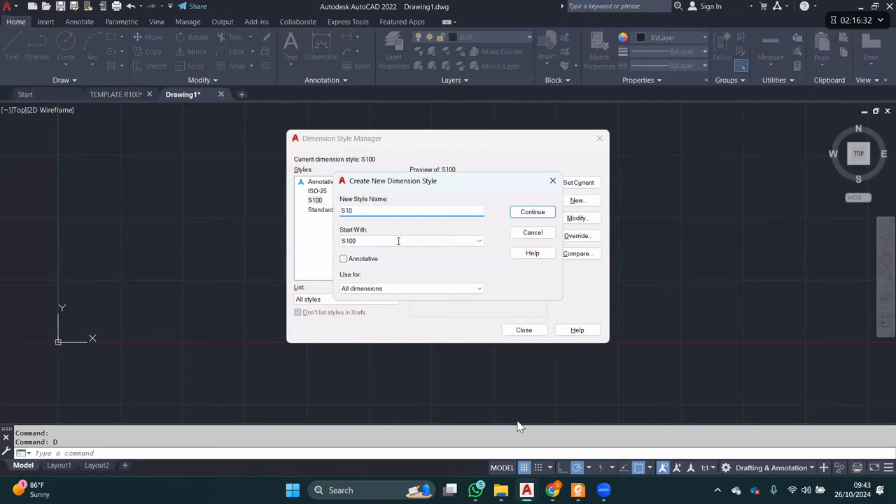
pyautogui.press('Return')
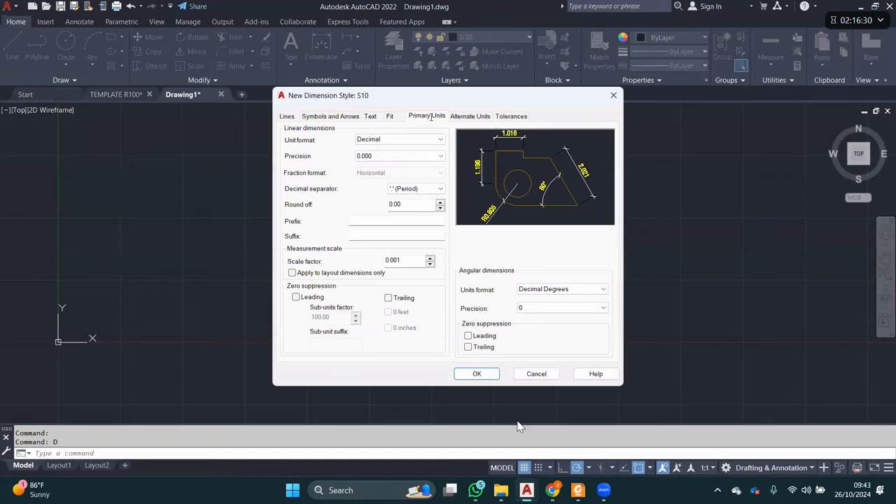
# - Set the S10 style's overall scale to 0.1, accept the style and close the Dimension Style Manager
pyautogui.click(314, 116)
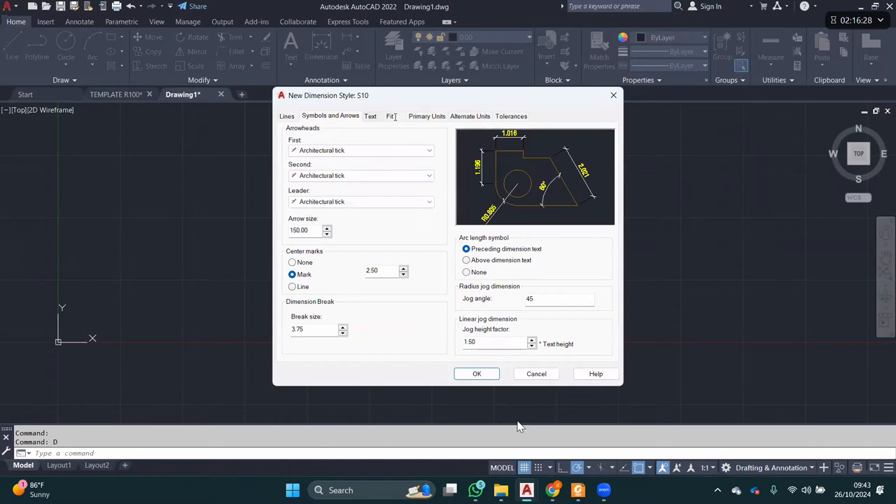
pyautogui.click(427, 117)
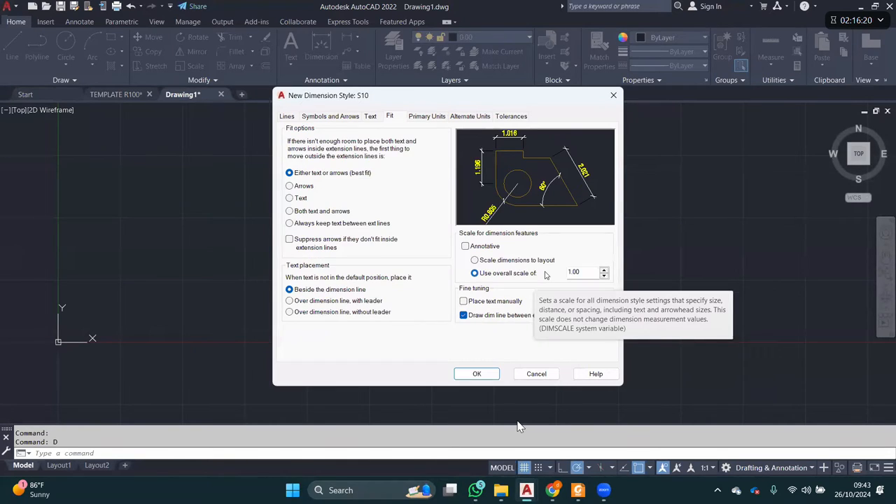
pyautogui.click(547, 275)
pyautogui.write('.1')
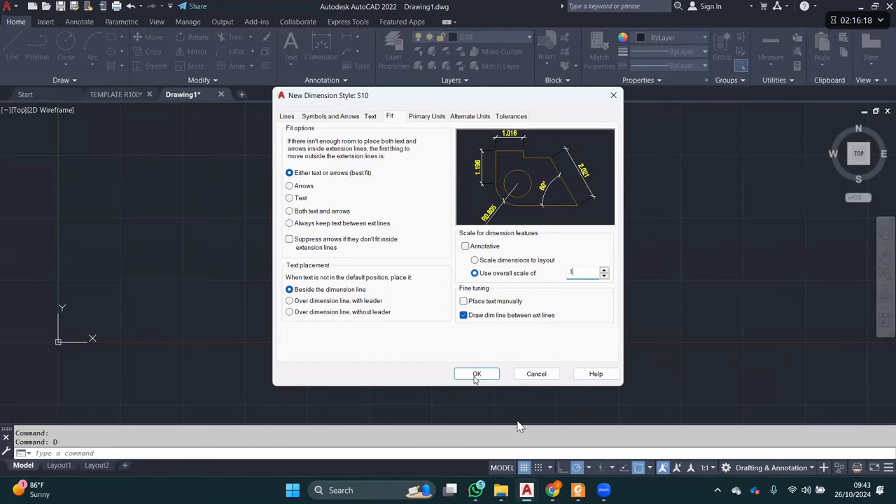
pyautogui.click(480, 375)
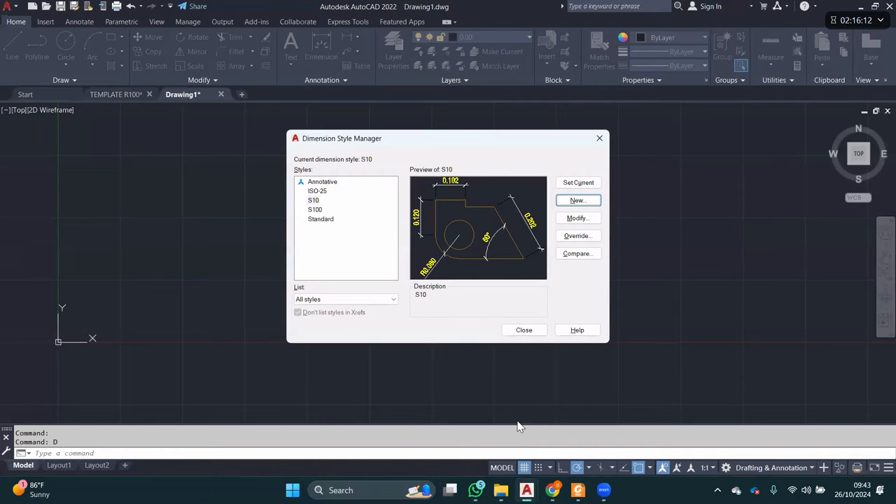
pyautogui.press('Escape')
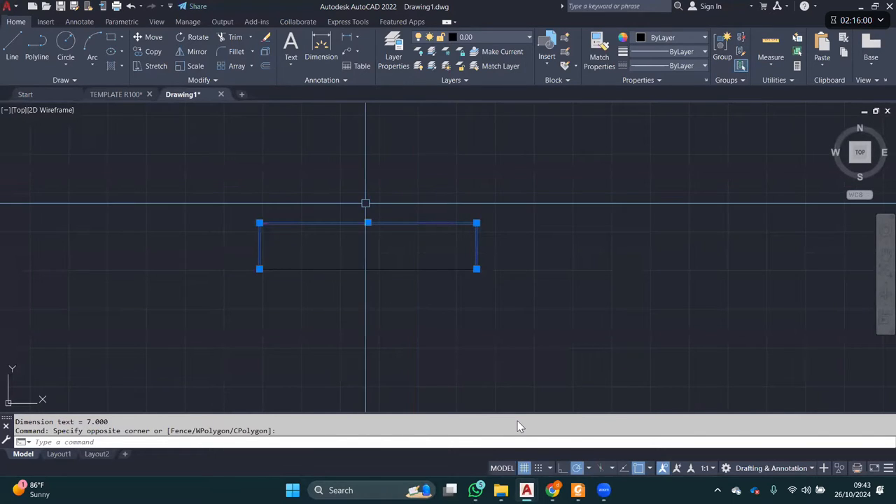
# - Open Layout1, activate its viewport and turn off the grid inside it
pyautogui.press('Escape')
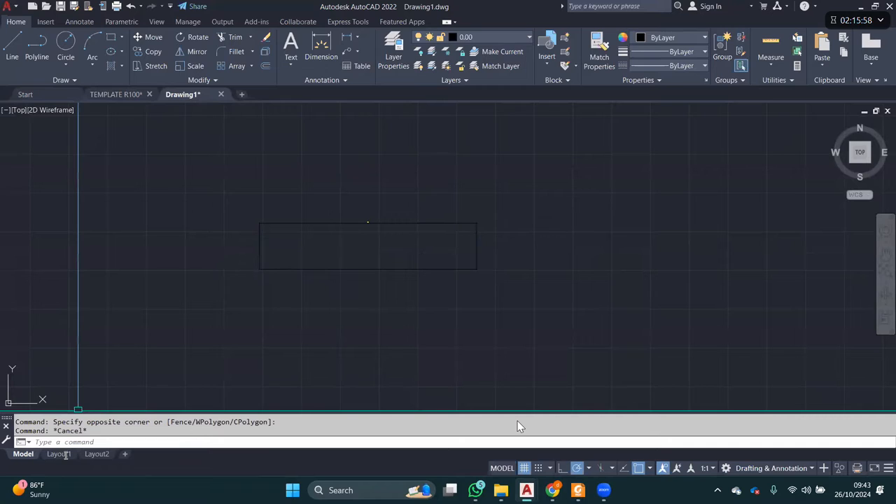
pyautogui.click(59, 453)
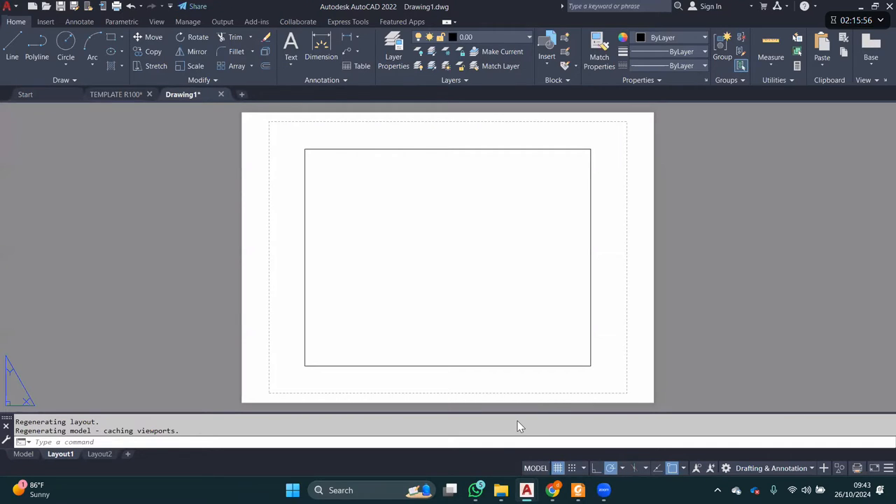
pyautogui.doubleClick(428, 232)
pyautogui.press('F7')
pyautogui.middleClick(428, 232)
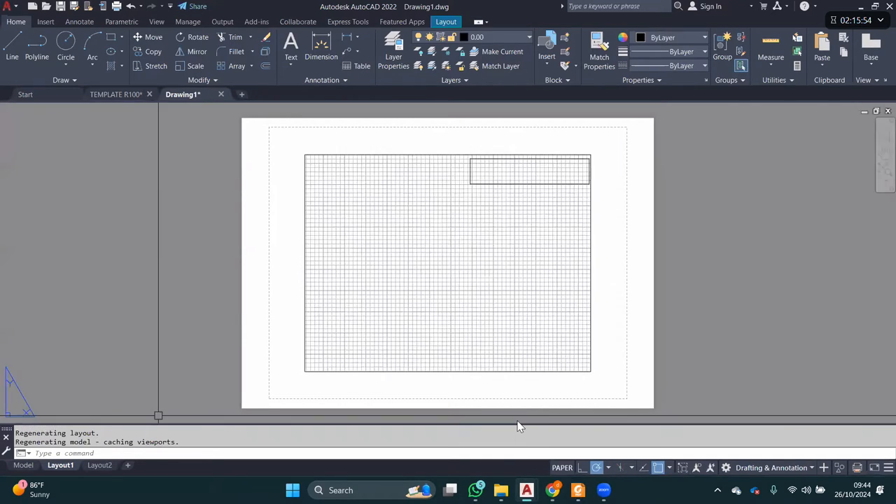
pyautogui.middleClick(428, 232)
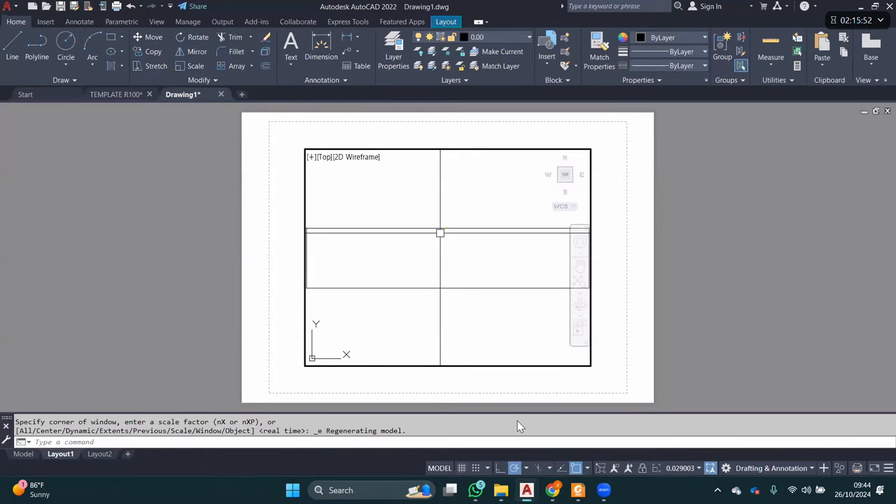
# - Select the test dimension in the layout viewport and check which dimension style it uses
pyautogui.scroll(-5, 452, 248)
pyautogui.scroll(2, 452, 248)
pyautogui.moveTo(490, 287); pyautogui.dragTo(441, 220)
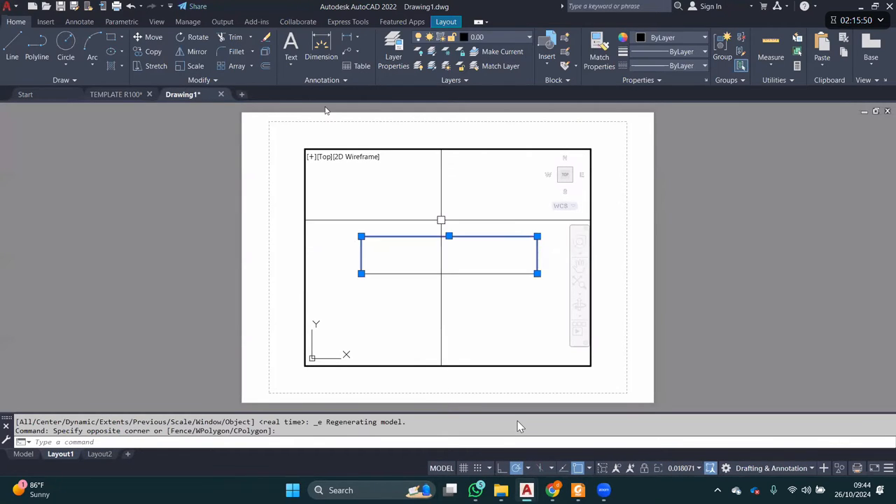
pyautogui.click(321, 80)
pyautogui.click(406, 107)
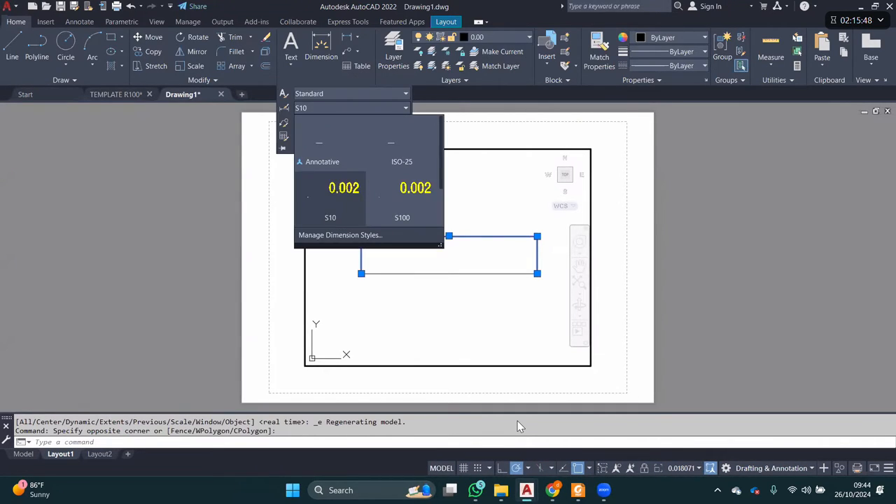
pyautogui.press('Escape')
pyautogui.press('Escape')
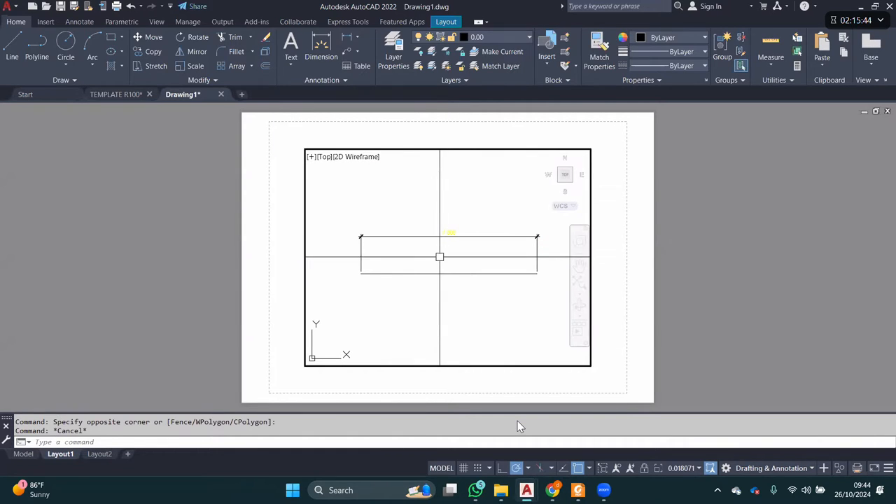
# - Apply the S10 dimension style to the 7.000 test dimension in the viewport and inspect its text close up
pyautogui.scroll(5, 459, 253)
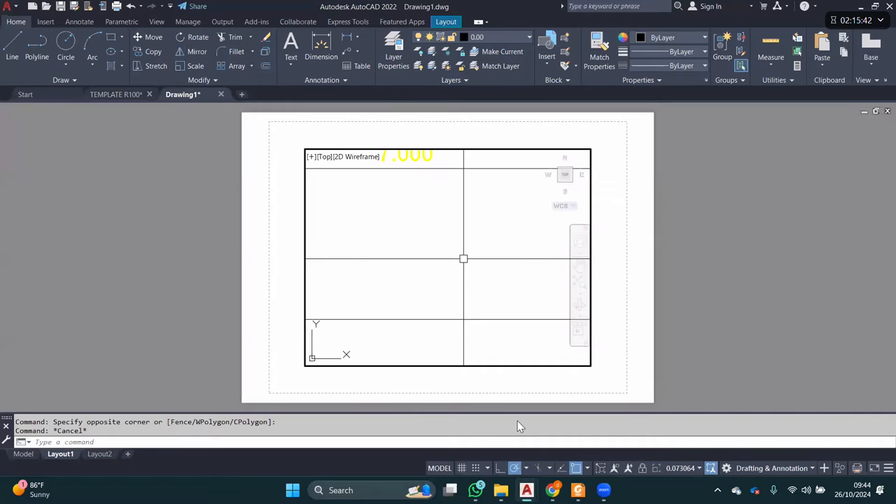
pyautogui.moveTo(463, 259); pyautogui.dragTo(441, 290, button='middle')
pyautogui.click(440, 290)
pyautogui.click(394, 215)
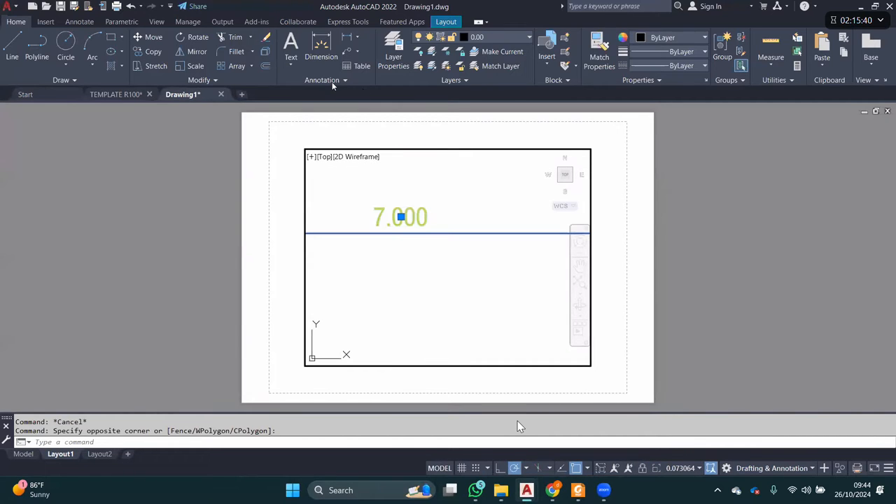
pyautogui.click(311, 108)
pyautogui.scroll(1, 324, 169)
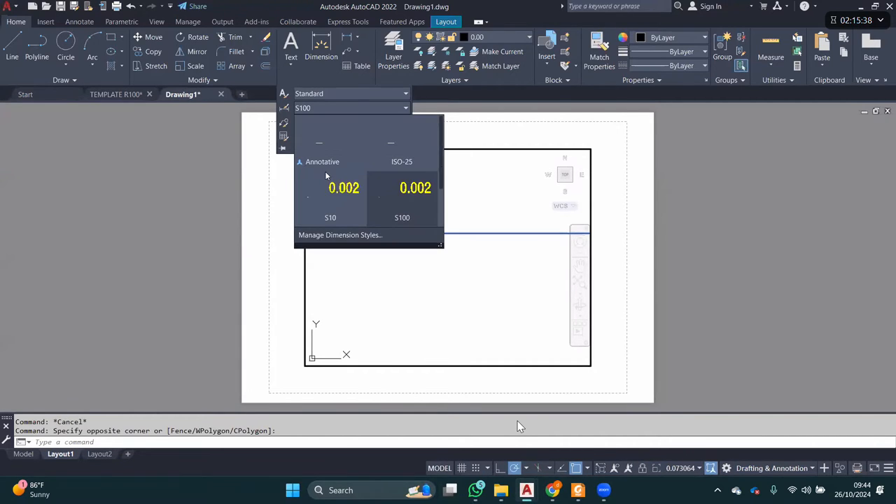
pyautogui.click(330, 196)
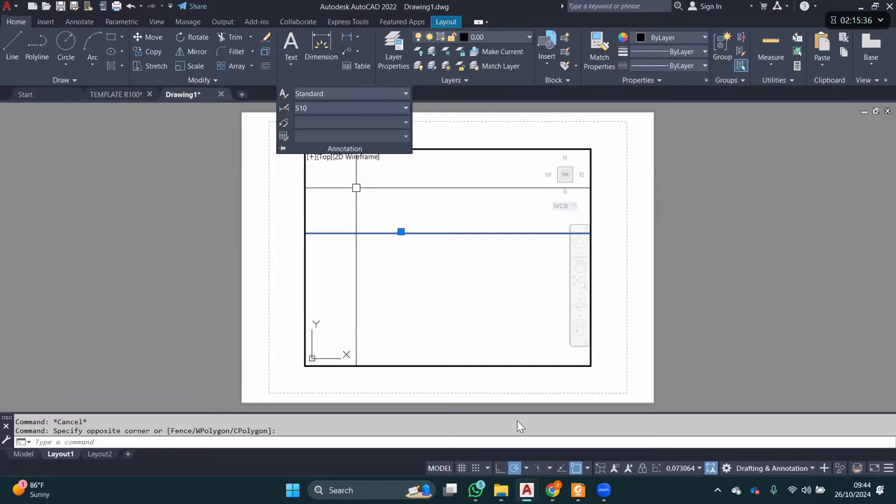
pyautogui.press('Escape')
pyautogui.scroll(5, 449, 250)
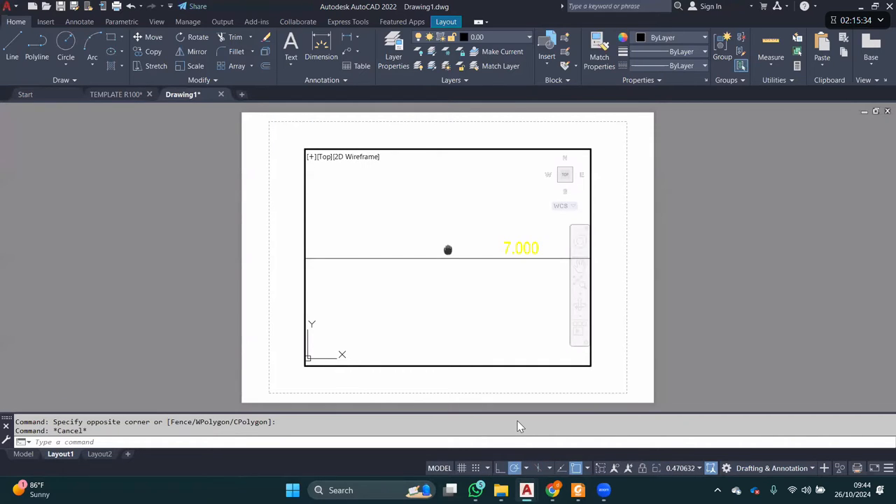
pyautogui.scroll(2, 426, 238)
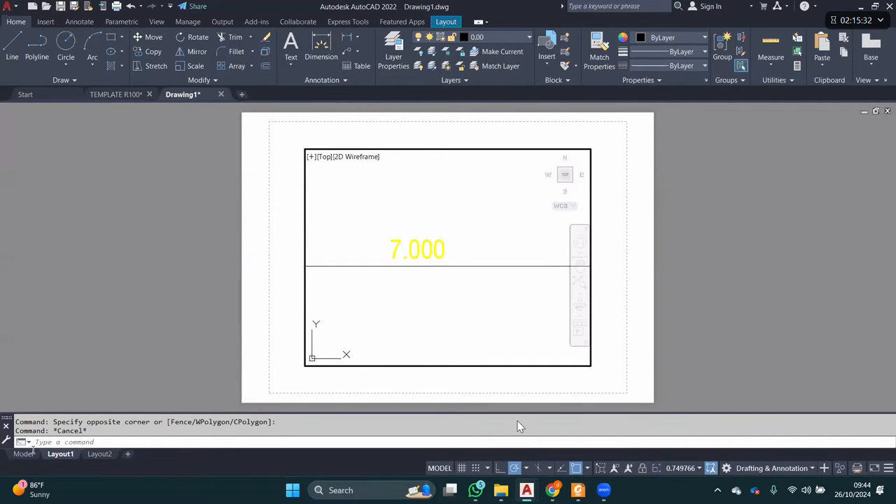
# - Return to model space and erase the test line together with its dimension
pyautogui.click(24, 454)
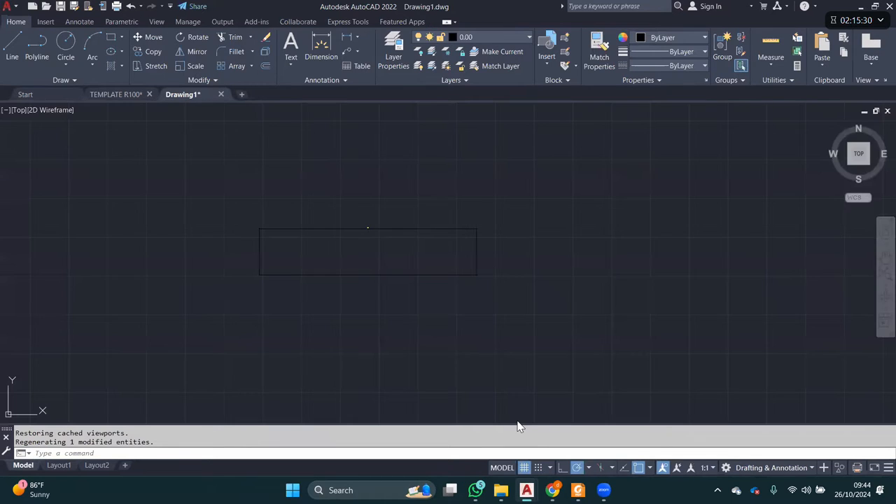
pyautogui.click(533, 322)
pyautogui.click(180, 180)
pyautogui.write('e')
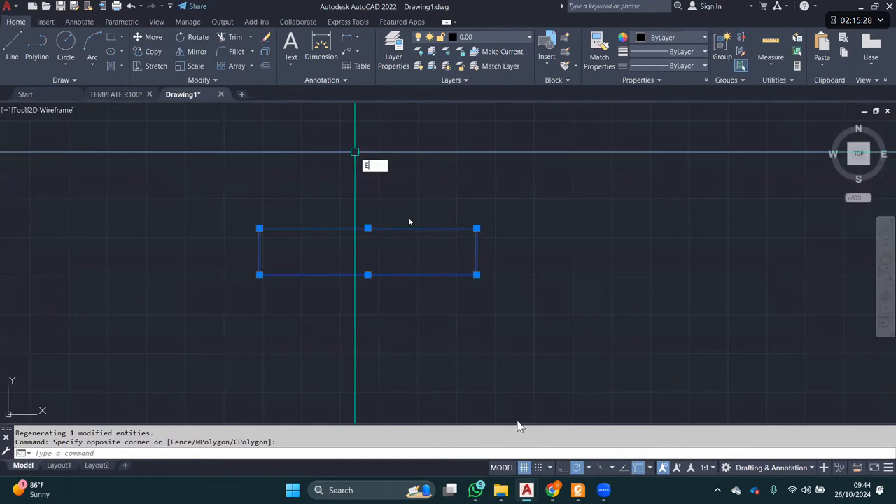
pyautogui.press('Return')
# - Review the primary units and overall scale of the S10 dimension style, and close the Dimension Style Manager
pyautogui.write('d')
pyautogui.press('Return')
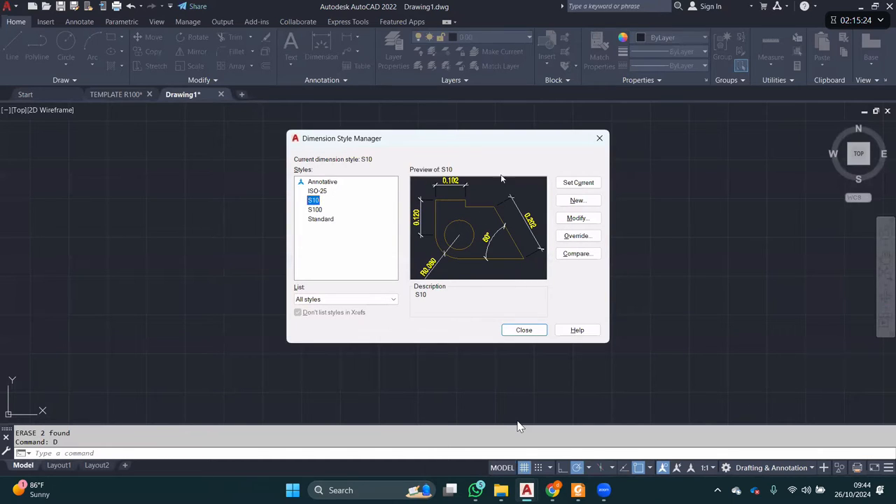
pyautogui.click(577, 217)
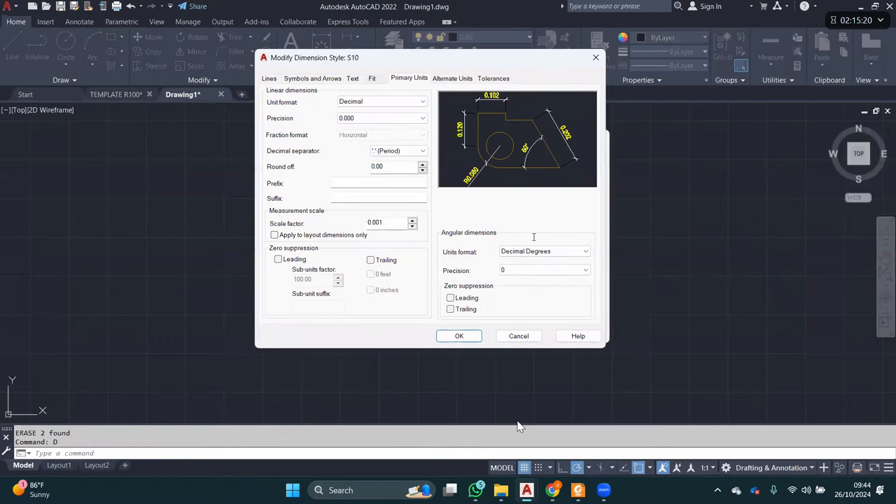
pyautogui.click(373, 78)
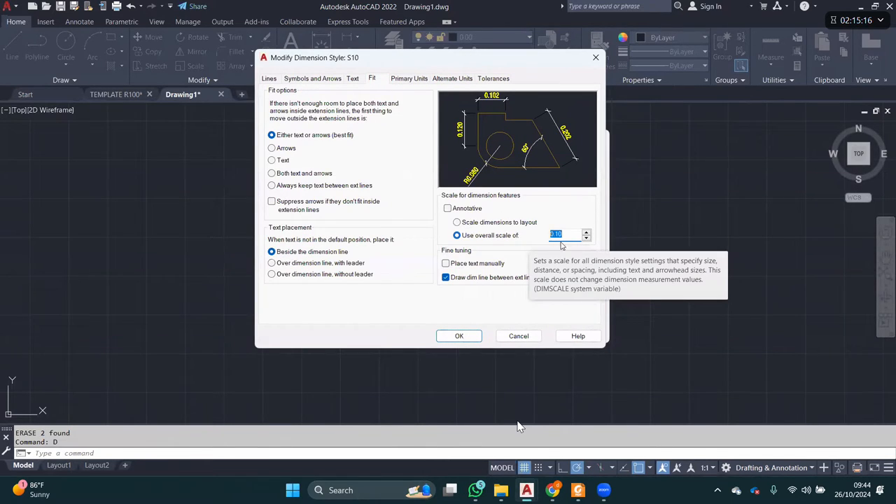
pyautogui.press('Return')
pyautogui.press('Return')
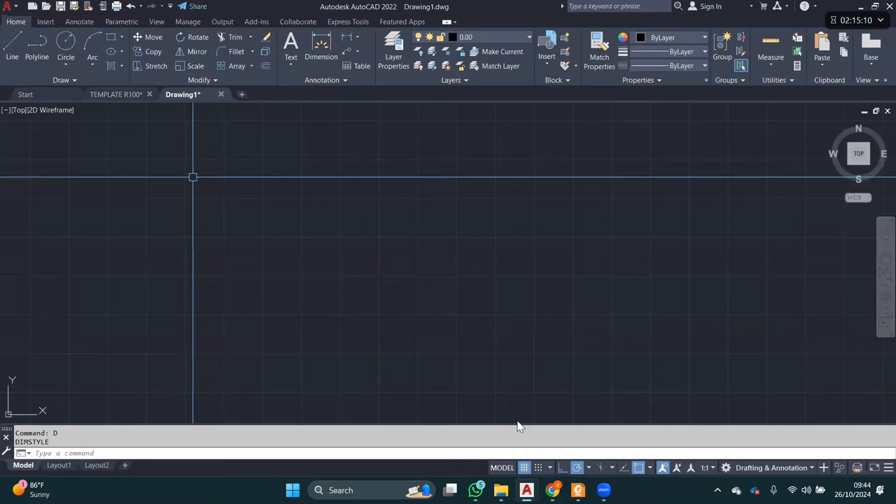
# - Switch to SOAL.pdf in Foxit Reader and examine the DENAH JEMBATAN plan and its dimensions at 100% zoom
pyautogui.hotkey('ctrl', 'Tab')
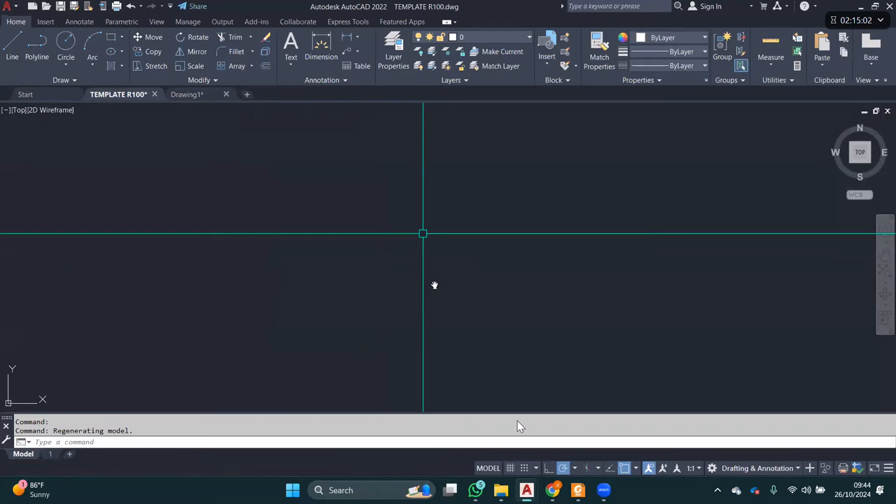
pyautogui.hotkey('alt', 'Tab')
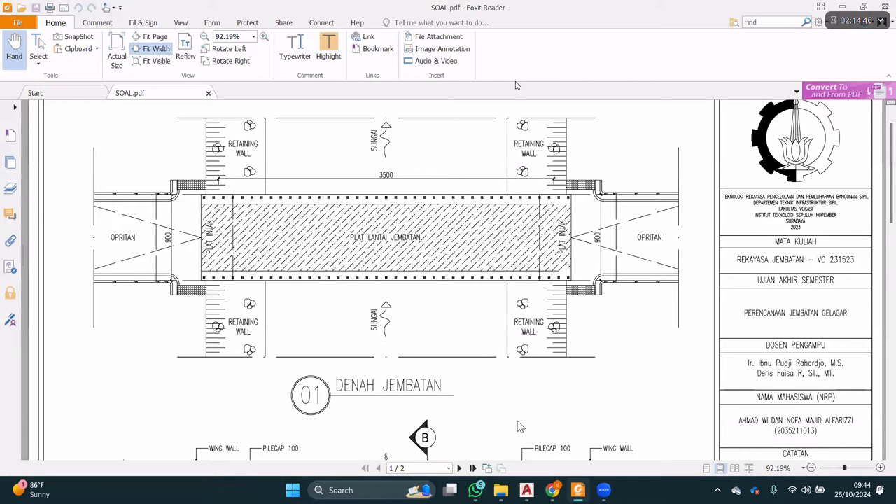
pyautogui.hotkey('ctrl', '1')
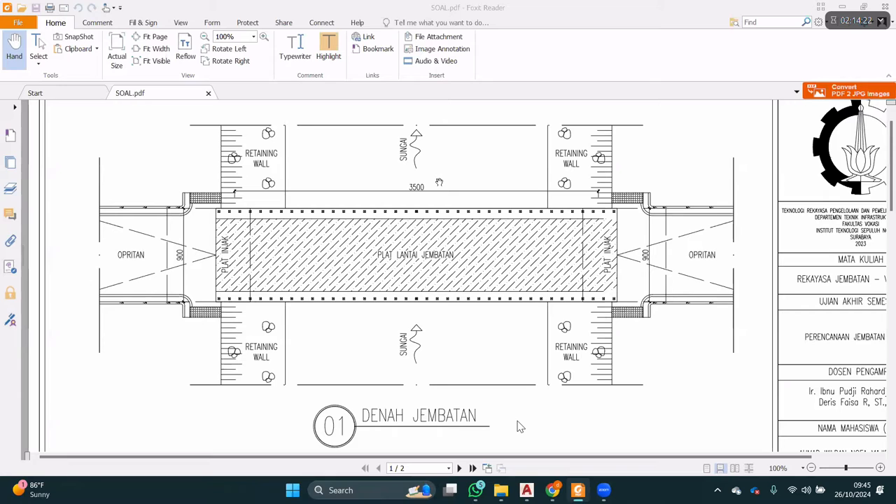
pyautogui.moveTo(439, 182); pyautogui.dragTo(441, 191)
pyautogui.click(527, 491)
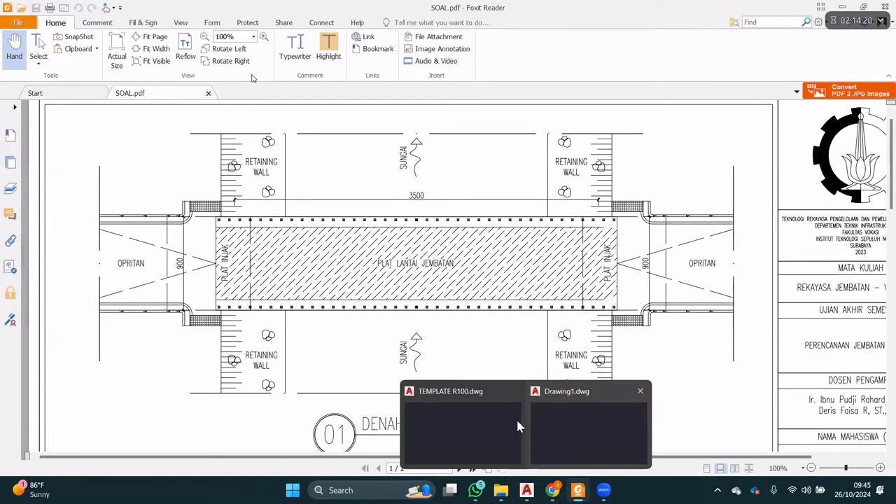
pyautogui.click(518, 426)
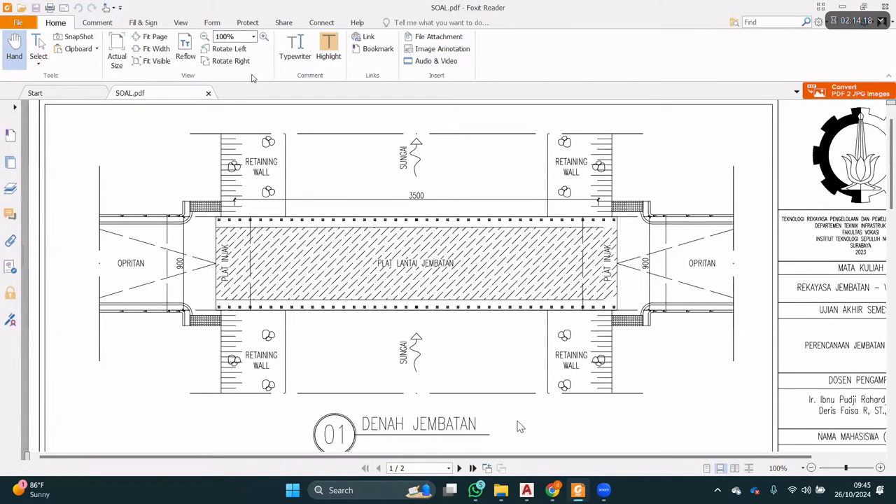
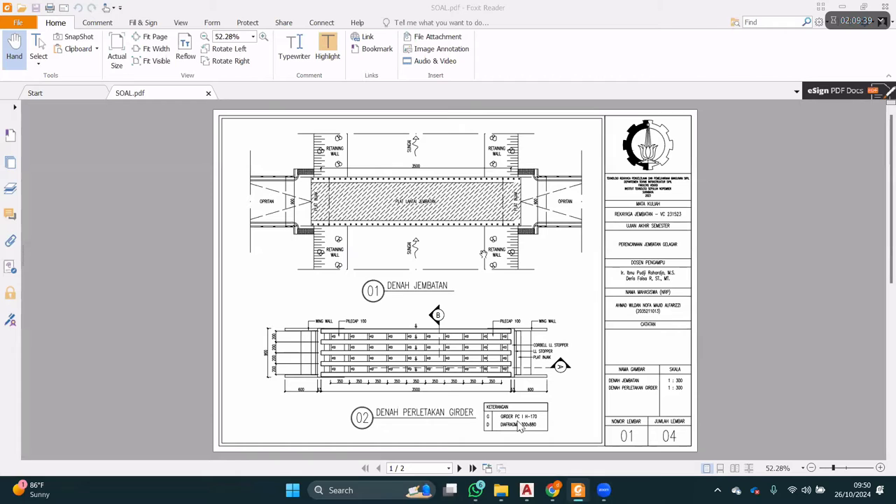
pyautogui.hotkey('ctrl', '1')
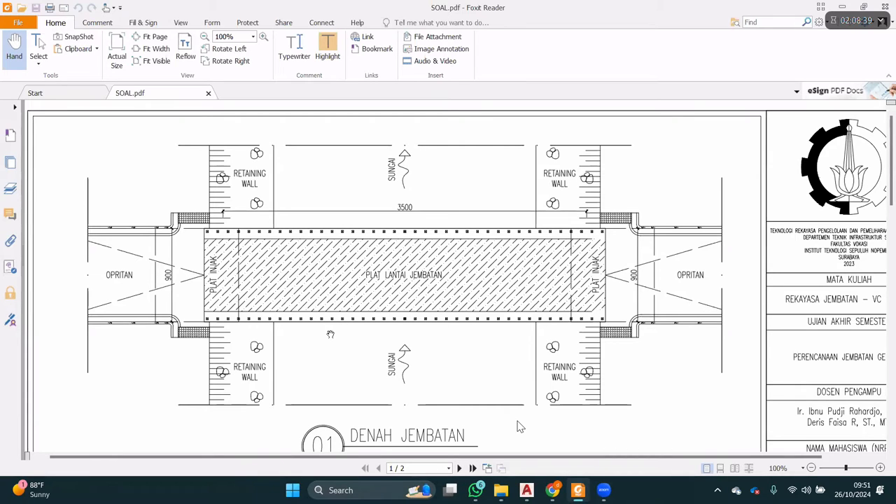
pyautogui.moveTo(528, 243); pyautogui.dragTo(530, 248)
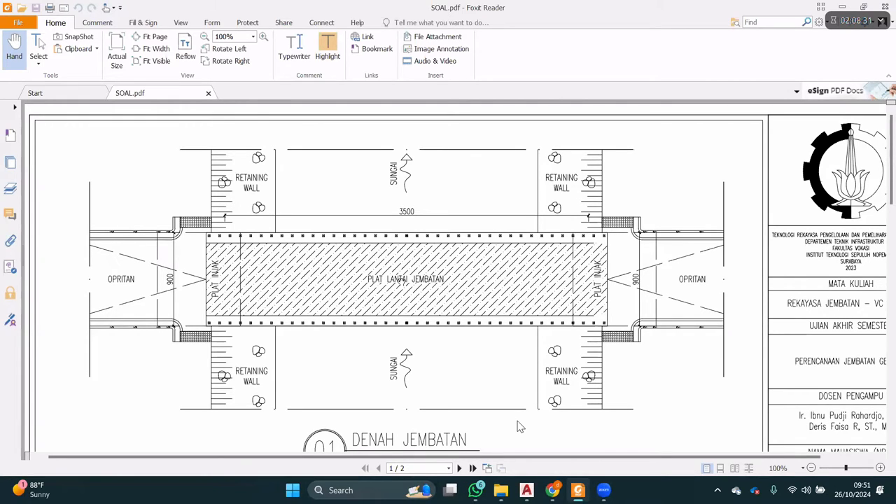
pyautogui.moveTo(402, 282); pyautogui.dragTo(412, 280)
pyautogui.moveTo(483, 247); pyautogui.dragTo(474, 246)
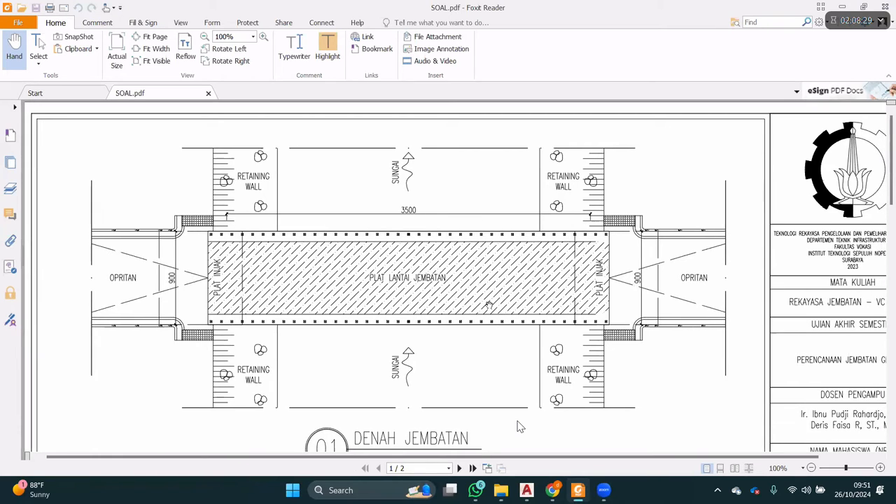
pyautogui.moveTo(263, 268); pyautogui.dragTo(261, 264)
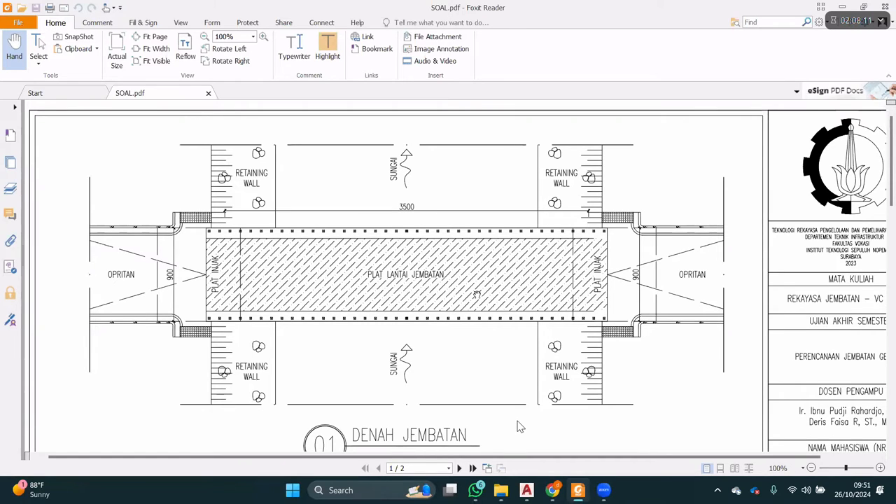
# - Switch to the TEMPLATE R100 drawing in AutoCAD, maximize its window and make the As layer current
pyautogui.click(527, 492)
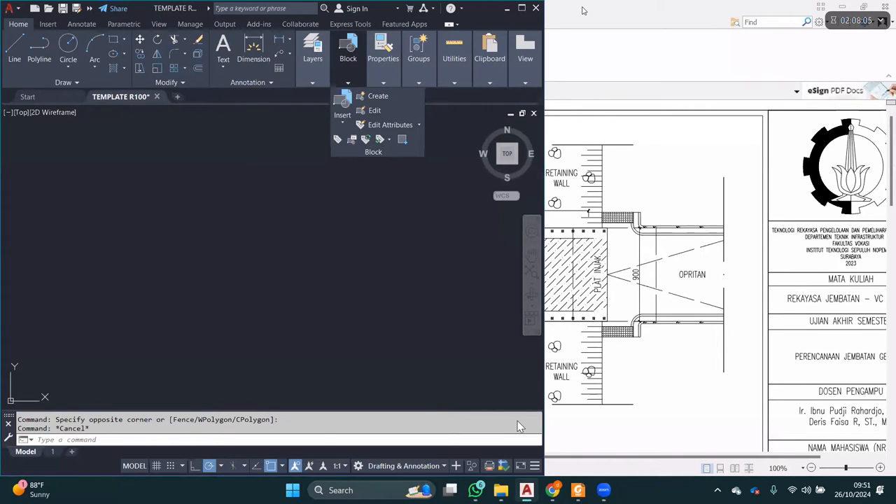
pyautogui.click(522, 8)
pyautogui.click(515, 39)
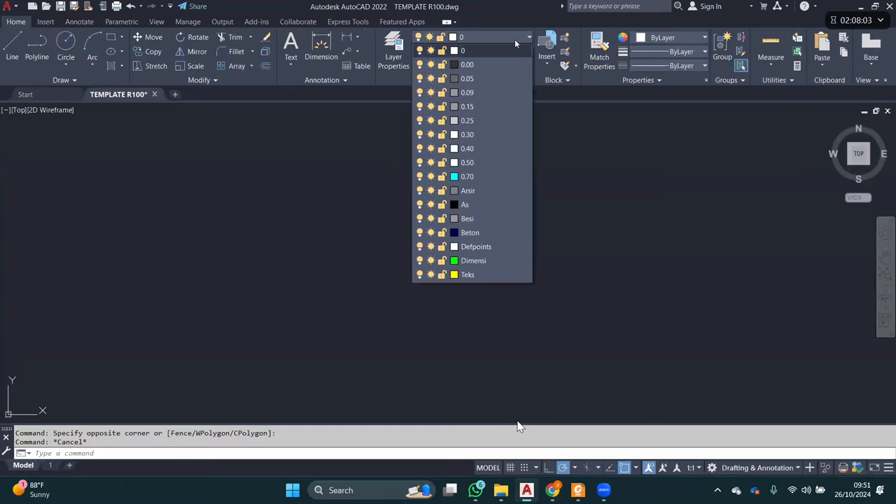
pyautogui.click(503, 206)
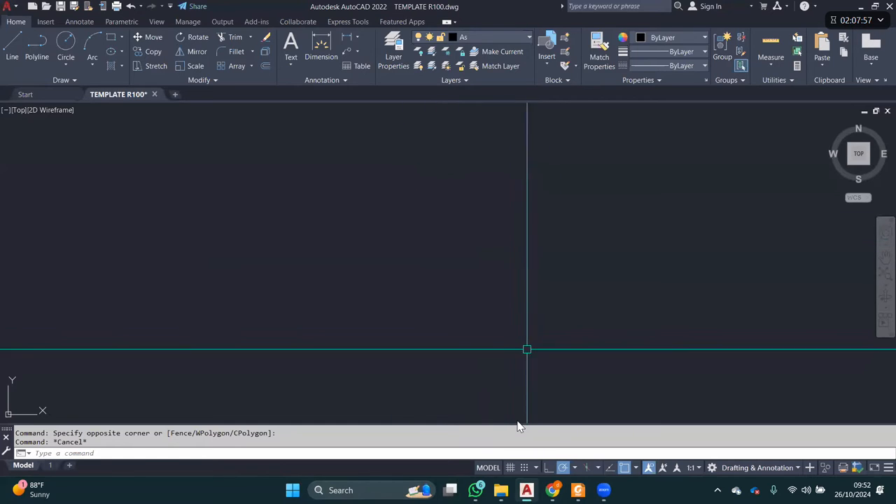
pyautogui.click(579, 492)
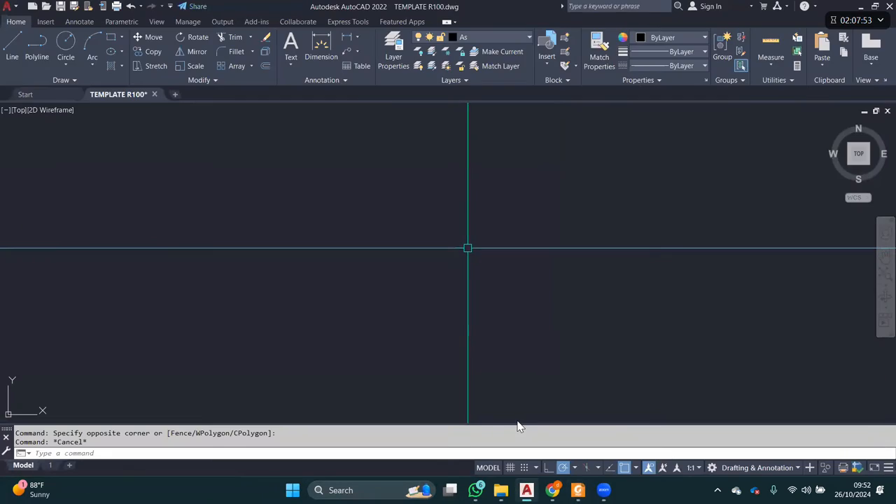
pyautogui.write('reec')
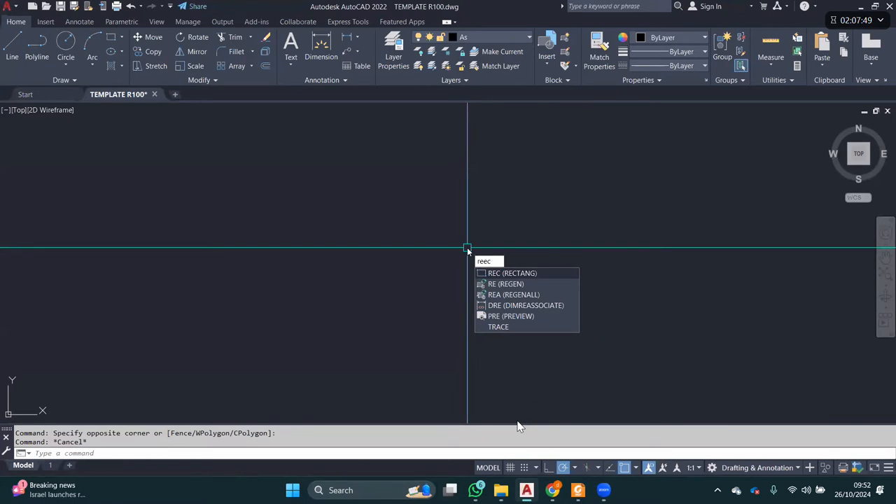
pyautogui.press('Escape')
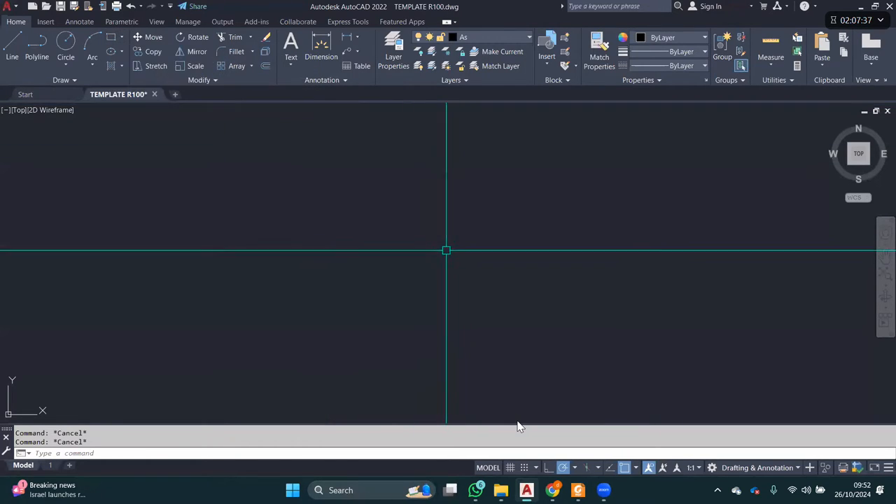
# - Draw the bridge plan's outline as a rectangle 35000 wide and 9000 high in the empty model space
pyautogui.write('re')
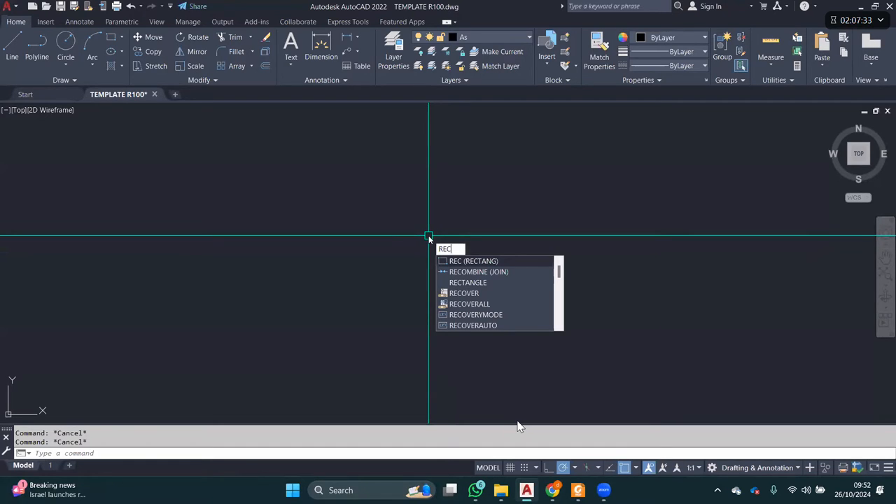
pyautogui.press('Return')
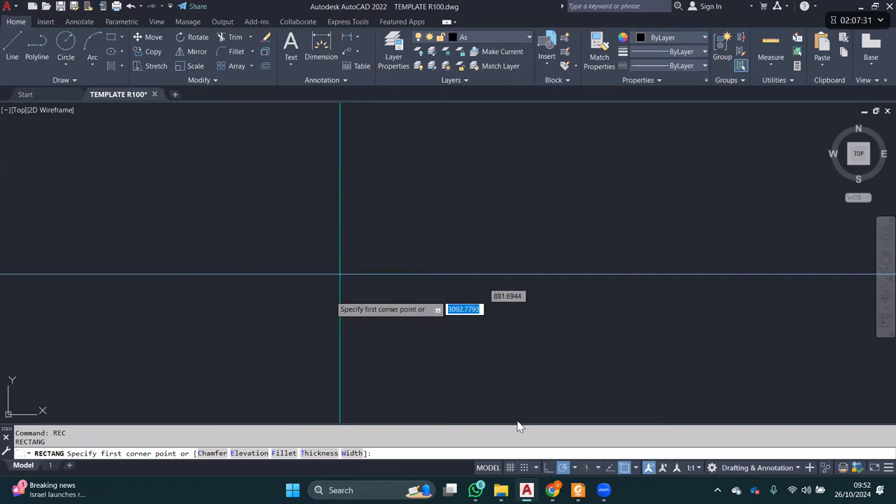
pyautogui.click(306, 290)
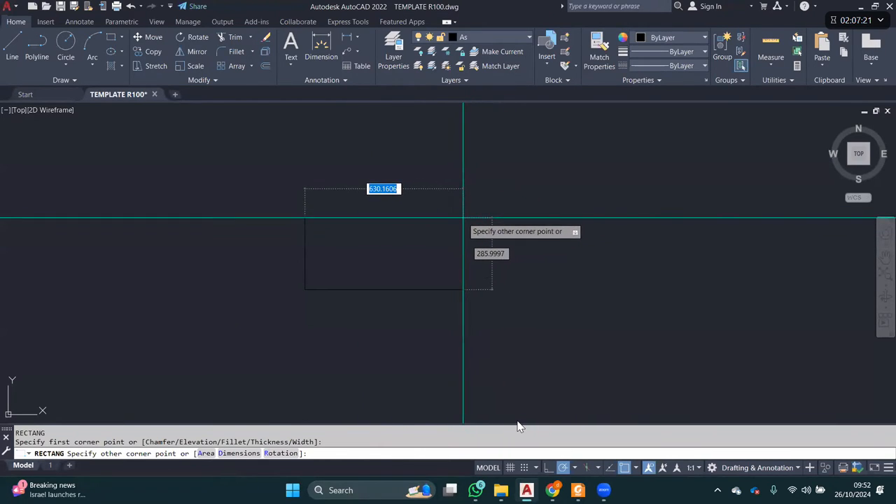
pyautogui.write('35000')
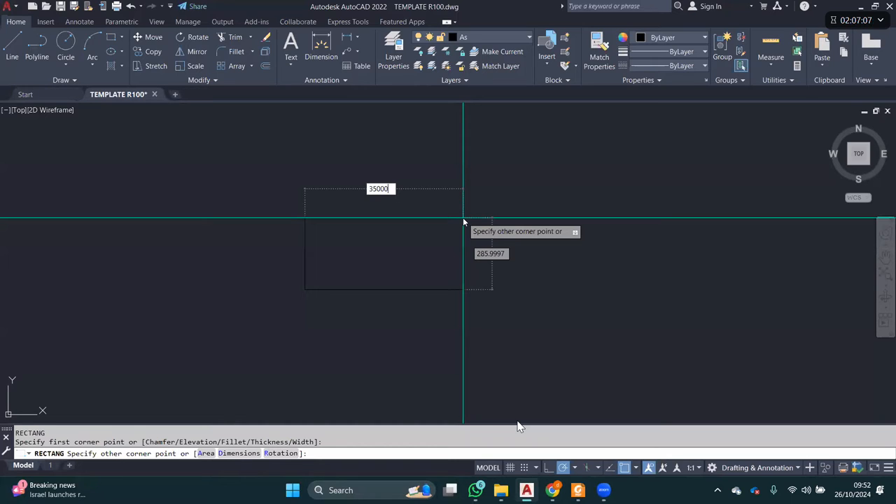
pyautogui.press('Tab')
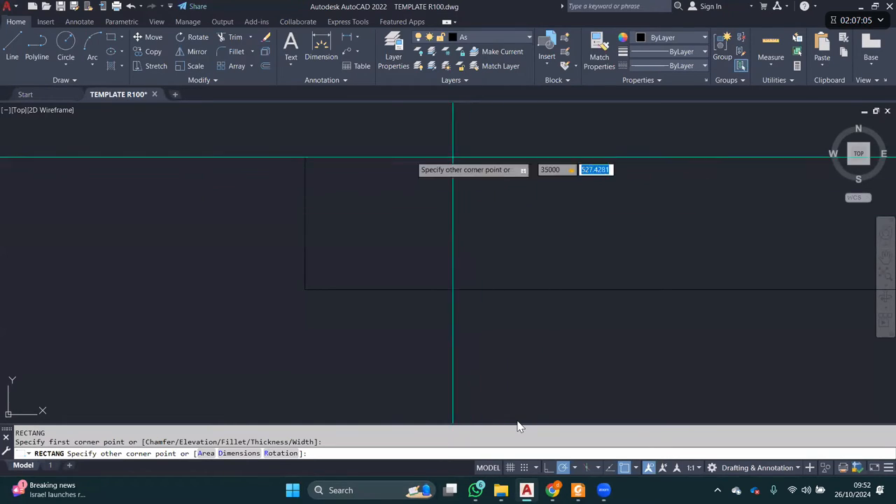
pyautogui.scroll(-10, 453, 157)
pyautogui.moveTo(511, 176); pyautogui.dragTo(368, 261, button='middle')
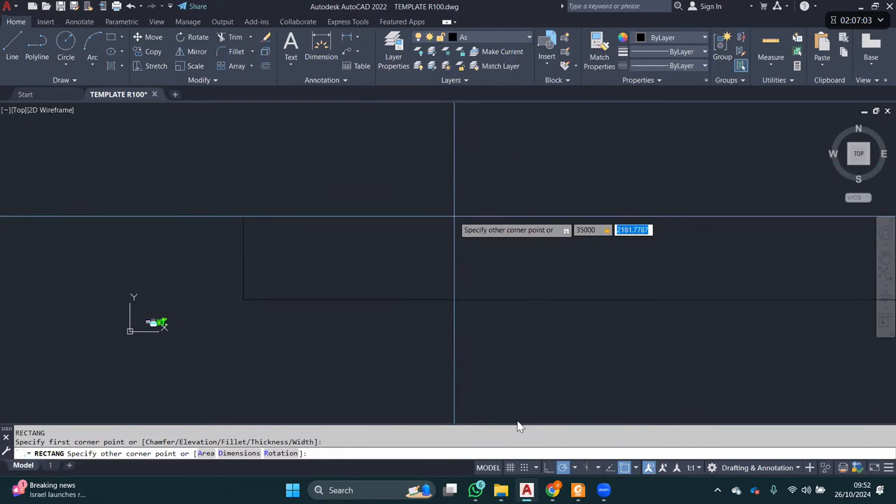
pyautogui.scroll(2, 437, 242)
pyautogui.moveTo(451, 234); pyautogui.dragTo(385, 265, button='middle')
pyautogui.write('90')
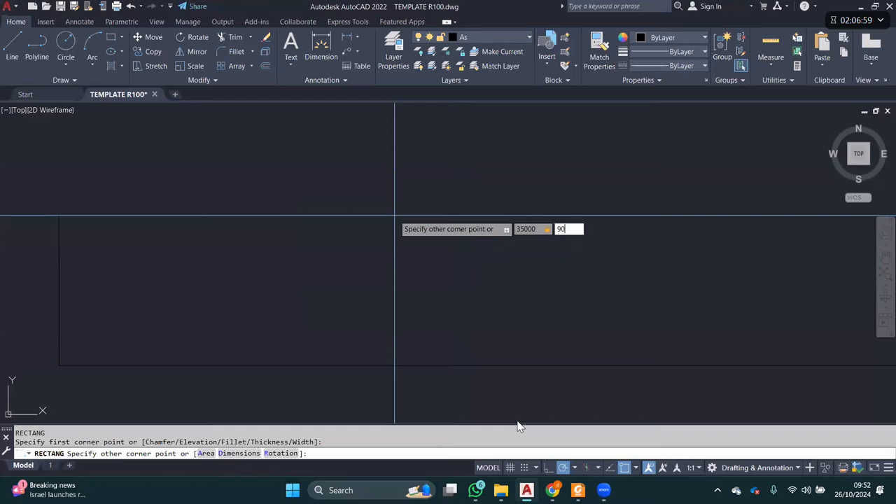
pyautogui.press('Return')
# - Move the 35000 by 9000 rectangle up and to the right, farther away from the template objects near the origin
pyautogui.scroll(-3, 412, 254)
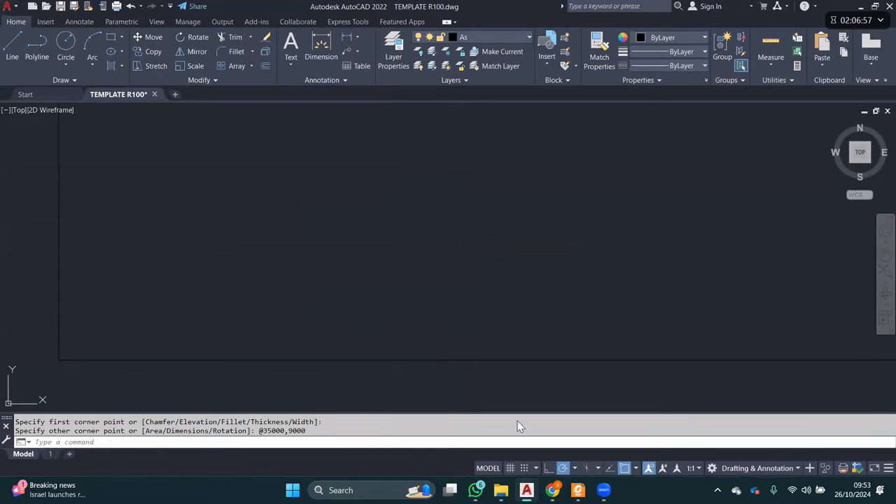
pyautogui.click(430, 293)
pyautogui.click(383, 341)
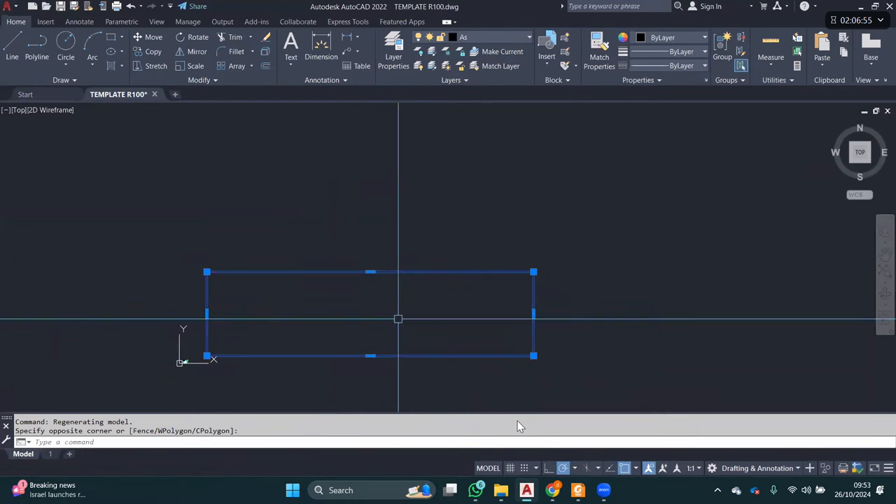
pyautogui.write('m')
pyautogui.press('Return')
pyautogui.click(369, 313)
pyautogui.click(506, 158)
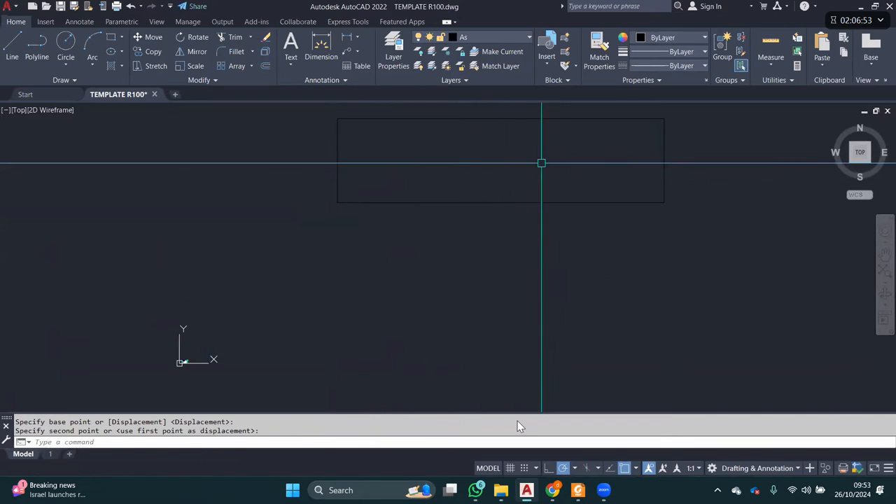
# - Start dimensioning the bridge plan's outline rectangle
pyautogui.moveTo(542, 162); pyautogui.dragTo(444, 252, button='middle')
pyautogui.scroll(2, 495, 210)
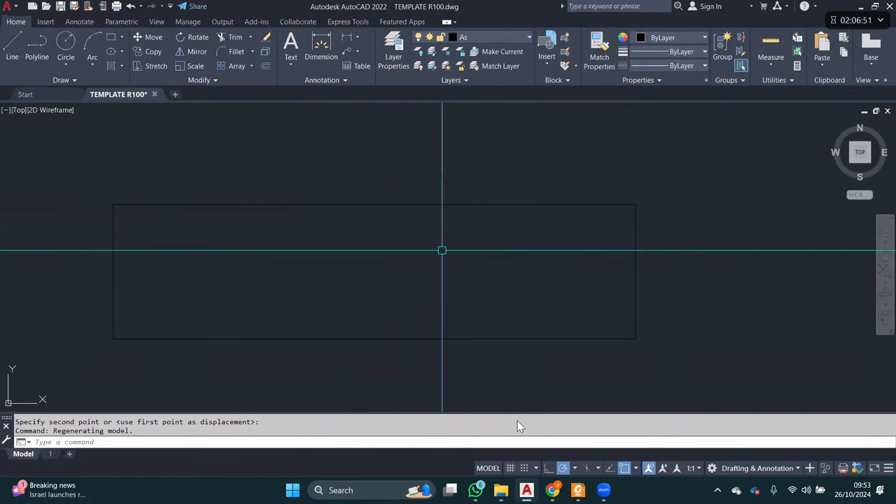
pyautogui.scroll(2, 329, 273)
pyautogui.moveTo(329, 274); pyautogui.dragTo(363, 257, button='middle')
pyautogui.scroll(-2, 362, 257)
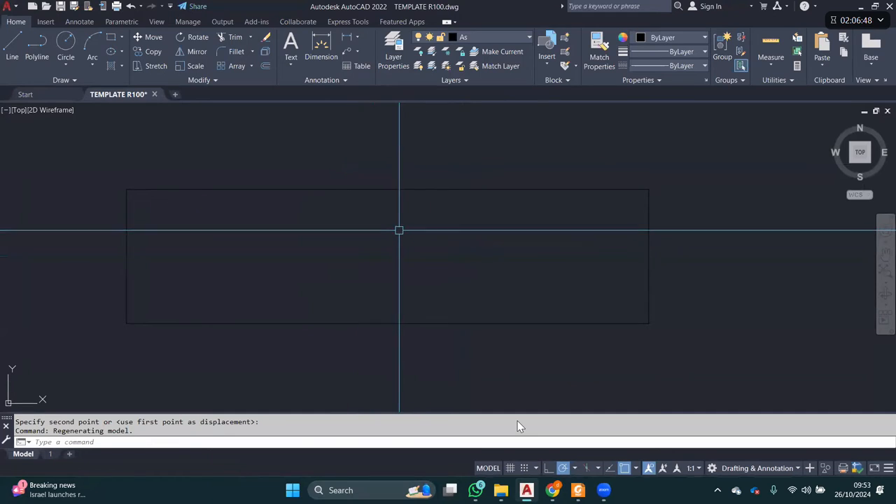
pyautogui.write('d')
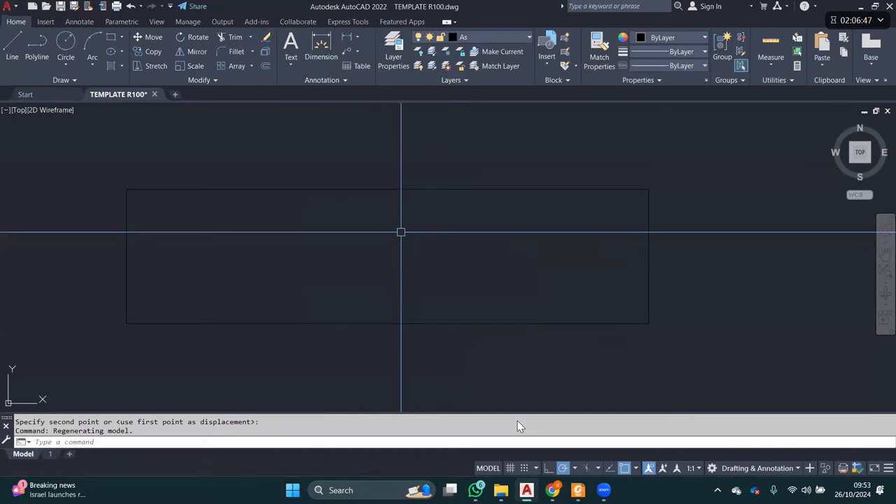
pyautogui.write('dli')
pyautogui.press('Return')
pyautogui.click(127, 190)
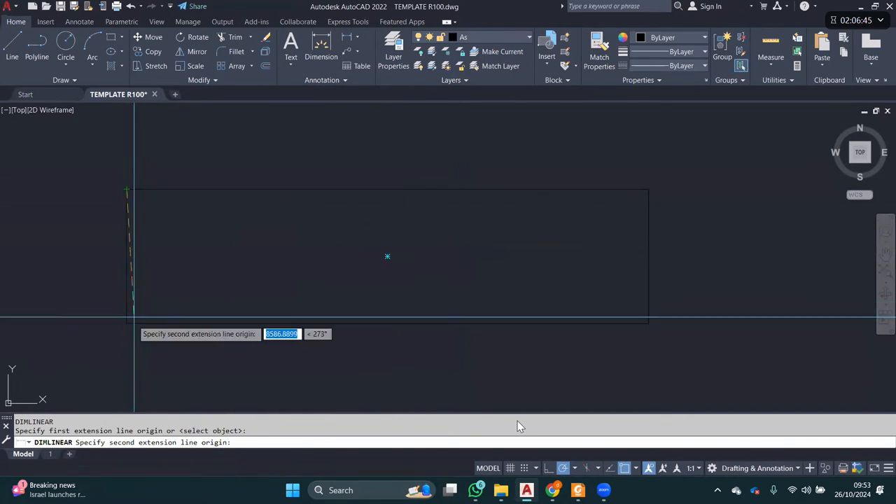
pyautogui.click(125, 327)
pyautogui.press('Escape')
pyautogui.click(127, 275)
pyautogui.click(106, 255)
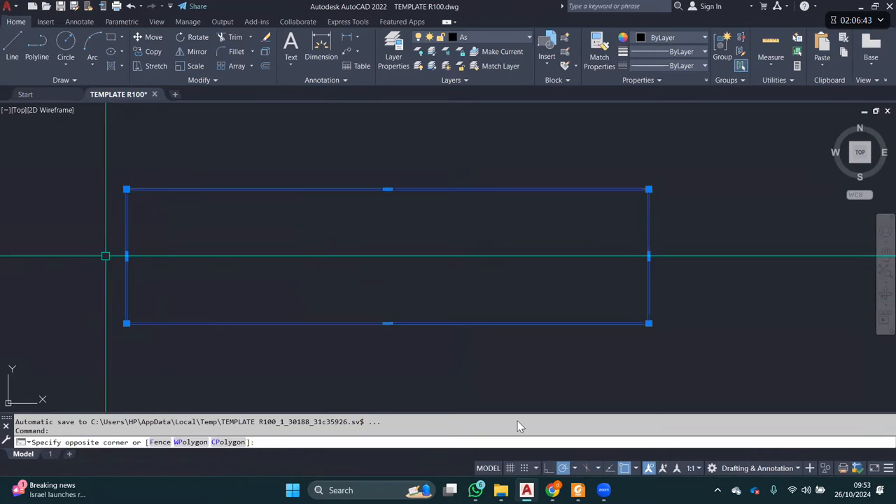
pyautogui.click(98, 244)
pyautogui.press('Escape')
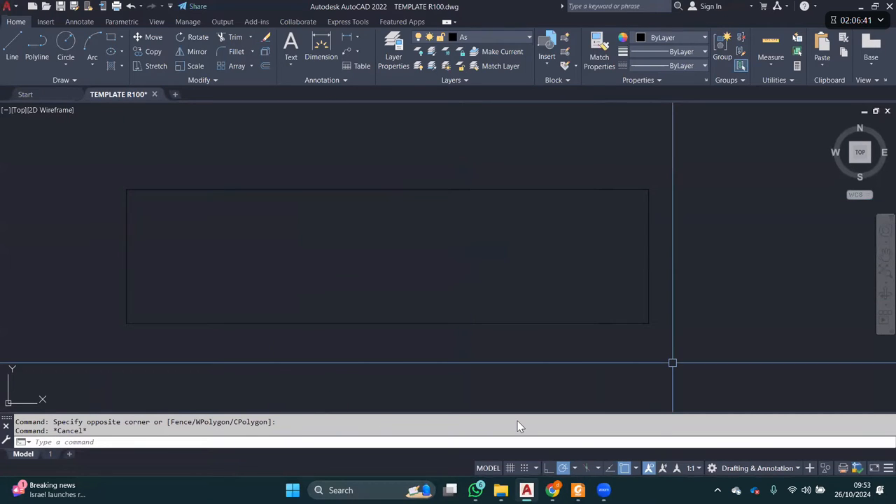
# - Select the rectangle and add the Dynamic Input toggle to the status bar
pyautogui.click(139, 189)
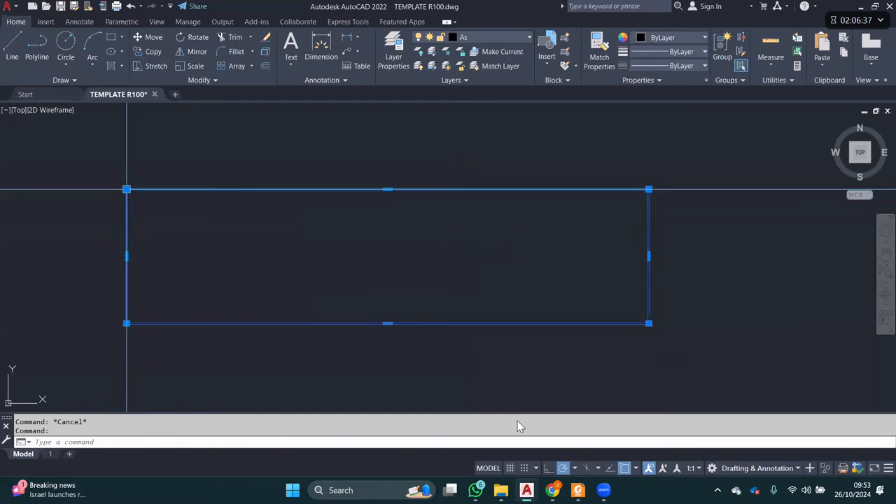
pyautogui.moveTo(126, 189)
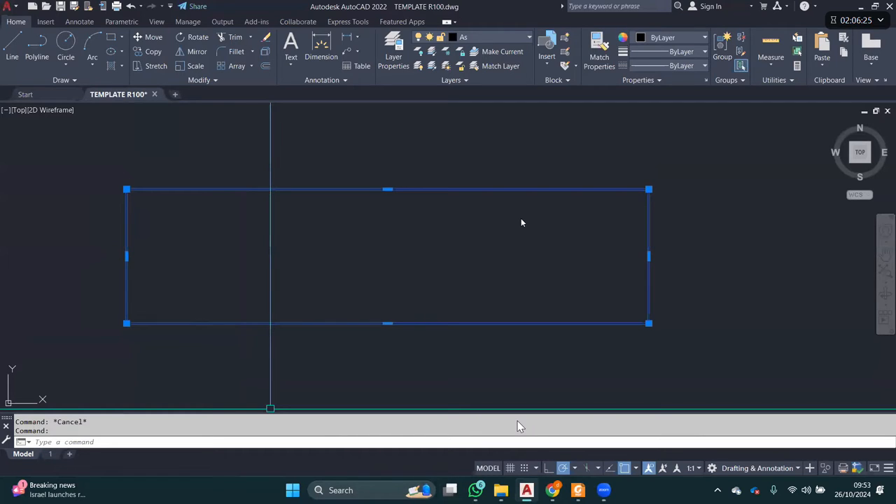
pyautogui.moveTo(395, 247); pyautogui.dragTo(457, 267, button='middle')
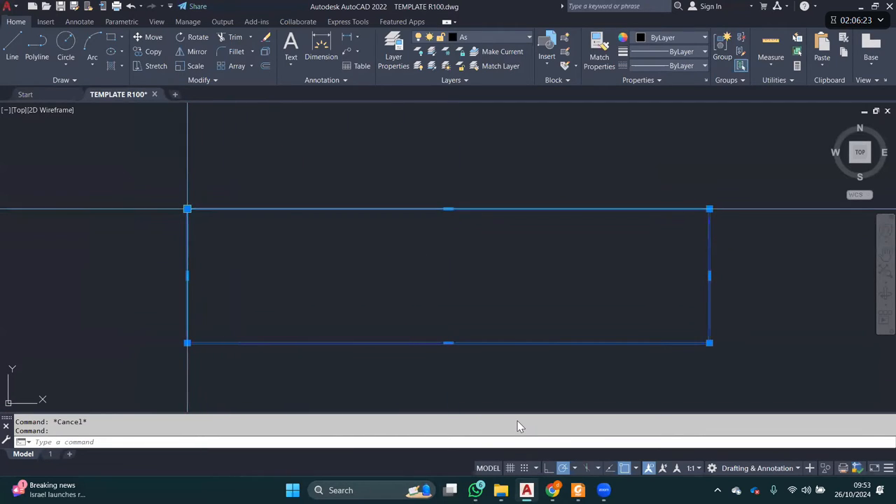
pyautogui.moveTo(187, 209)
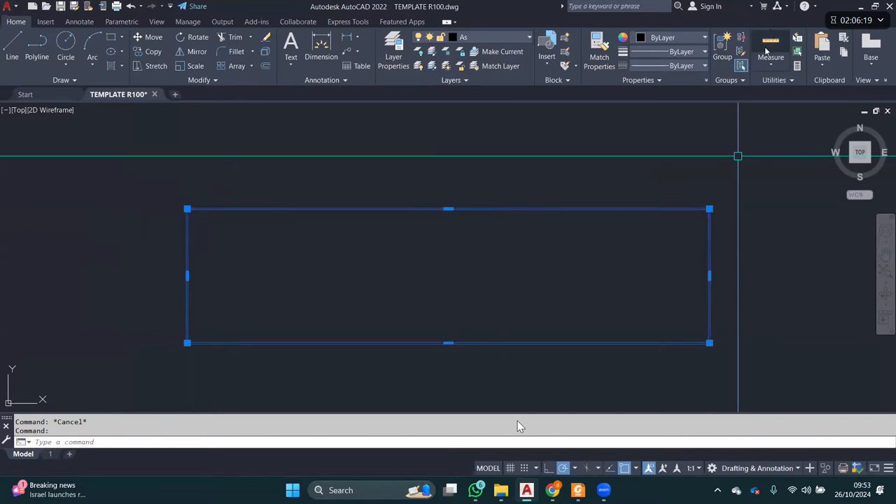
pyautogui.click(888, 469)
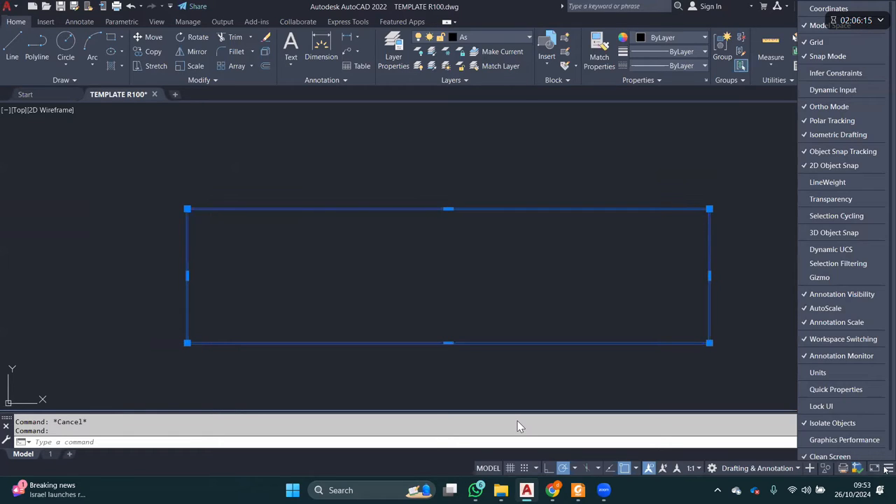
pyautogui.click(831, 91)
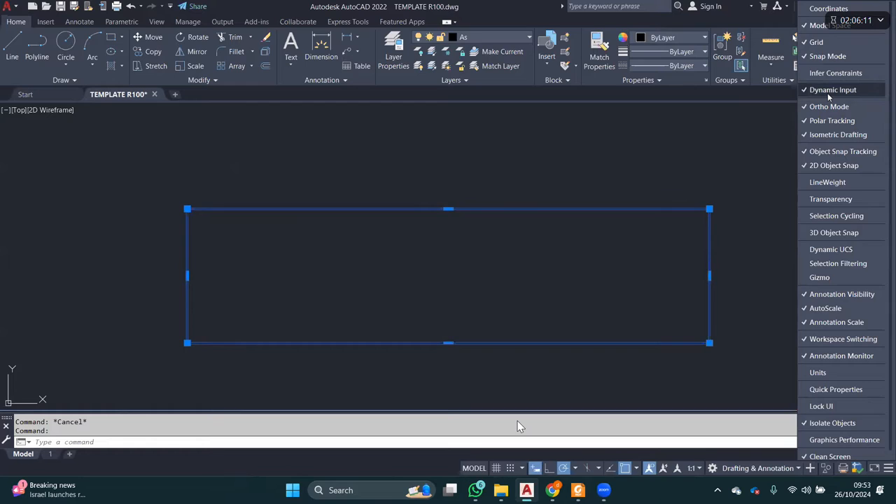
pyautogui.click(840, 92)
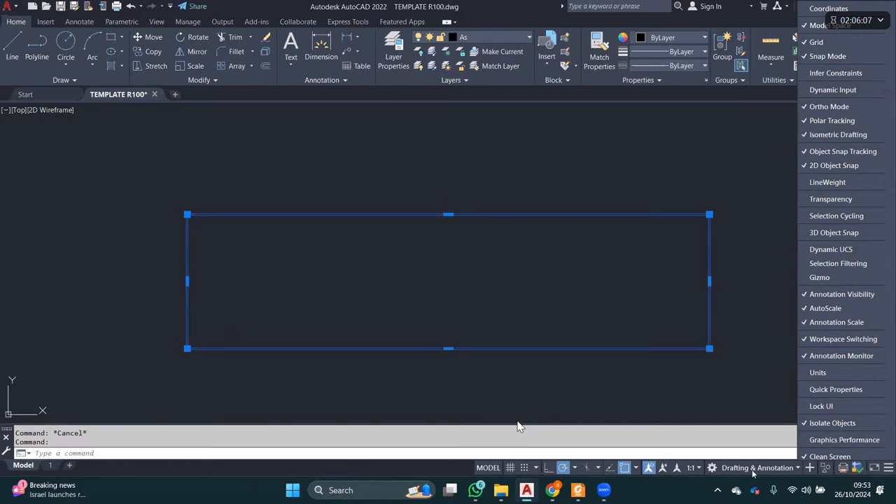
pyautogui.click(839, 90)
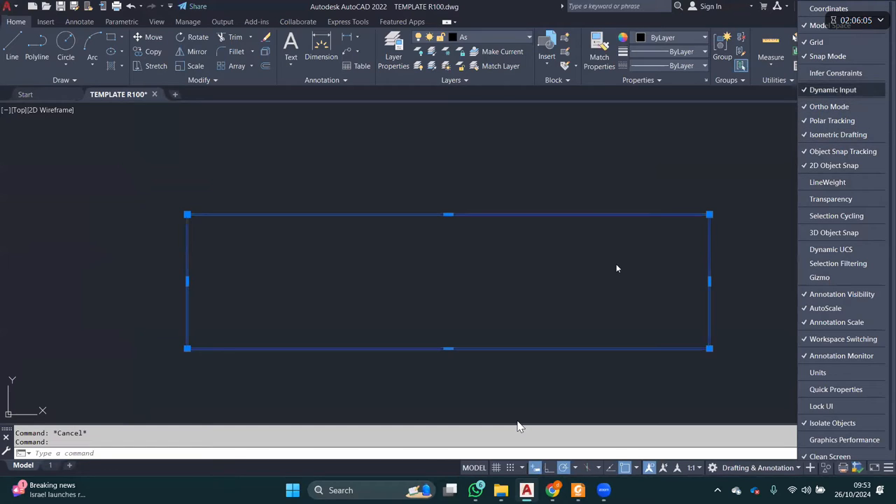
pyautogui.click(518, 426)
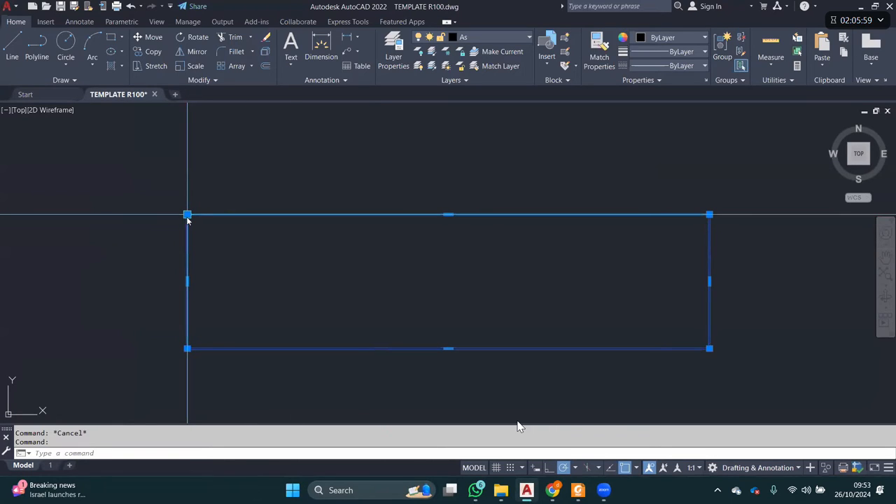
# - Turn on Dynamic Input and view the rectangle's side lengths from its upper-left corner grip
pyautogui.moveTo(187, 215)
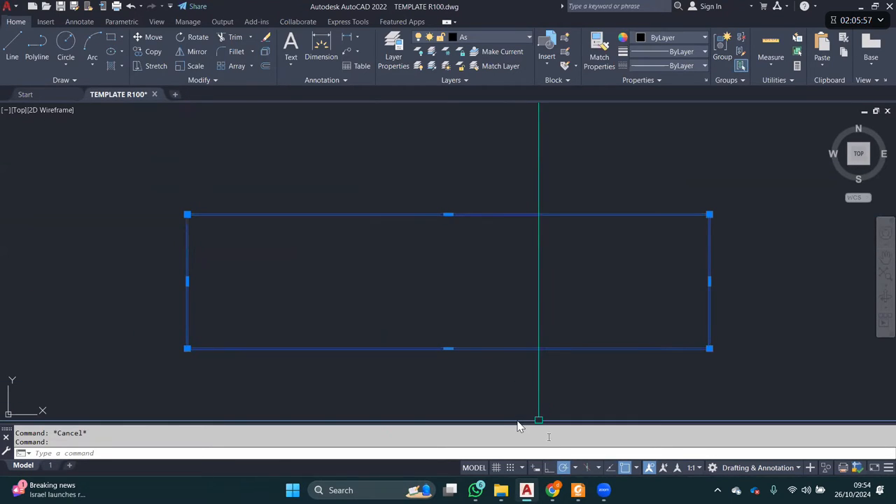
pyautogui.click(535, 468)
pyautogui.moveTo(187, 215)
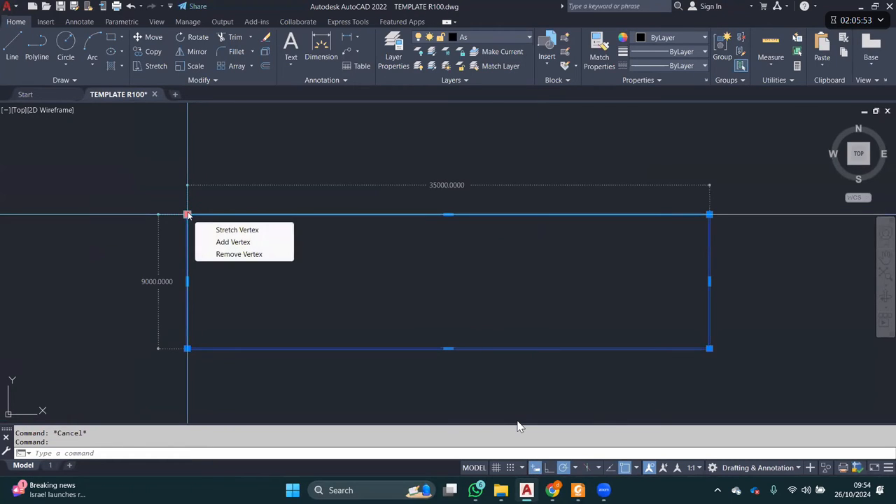
pyautogui.press('Escape')
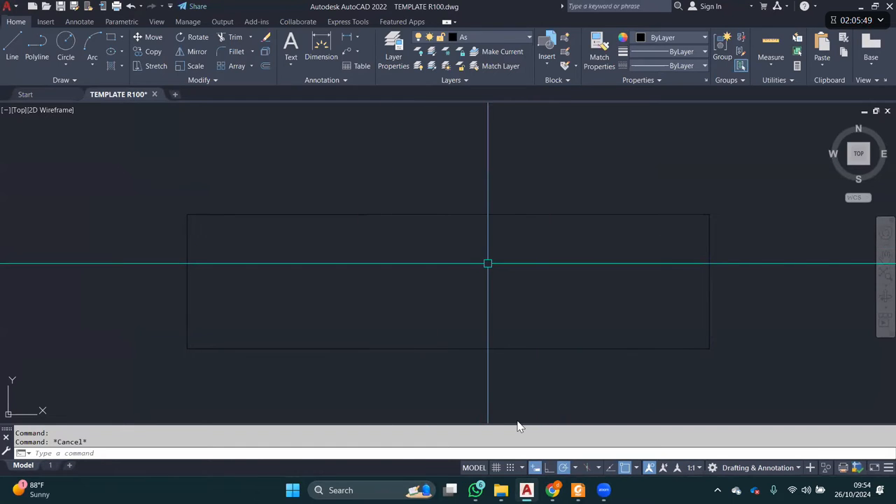
pyautogui.moveTo(504, 266)
pyautogui.mouseDown(button='middle')
pyautogui.moveTo(491, 264)
pyautogui.moveTo(520, 266)
pyautogui.mouseUp(button='middle')
# - Set the uniform background of the 2D model space to index color 9 in the drawing window colors and apply the options
pyautogui.hotkey('alt', 'Tab')
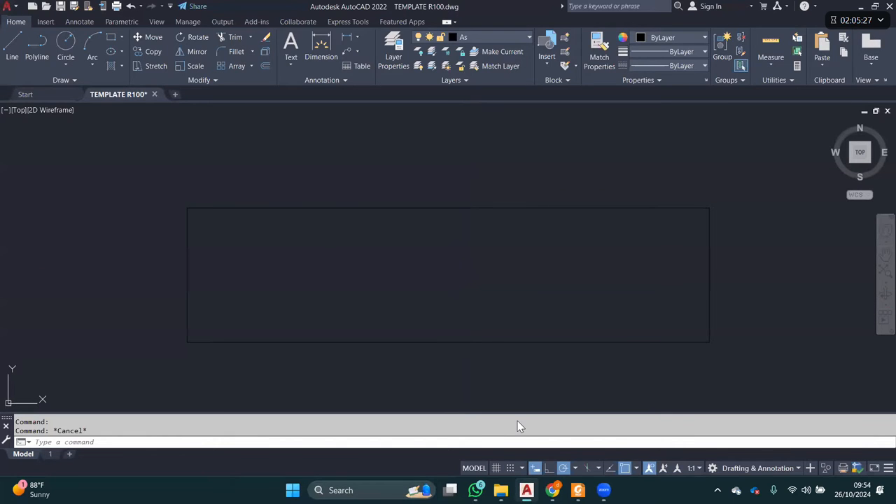
pyautogui.write('OP')
pyautogui.press('Return')
pyautogui.click(274, 110)
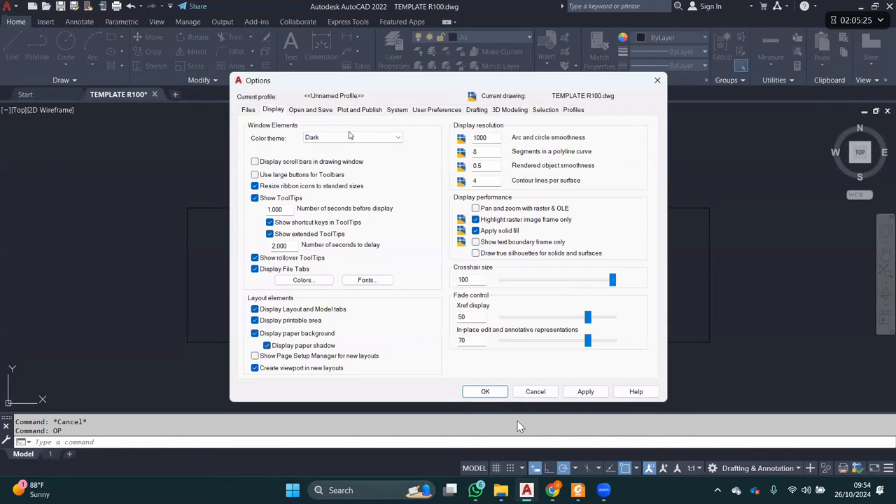
pyautogui.click(303, 280)
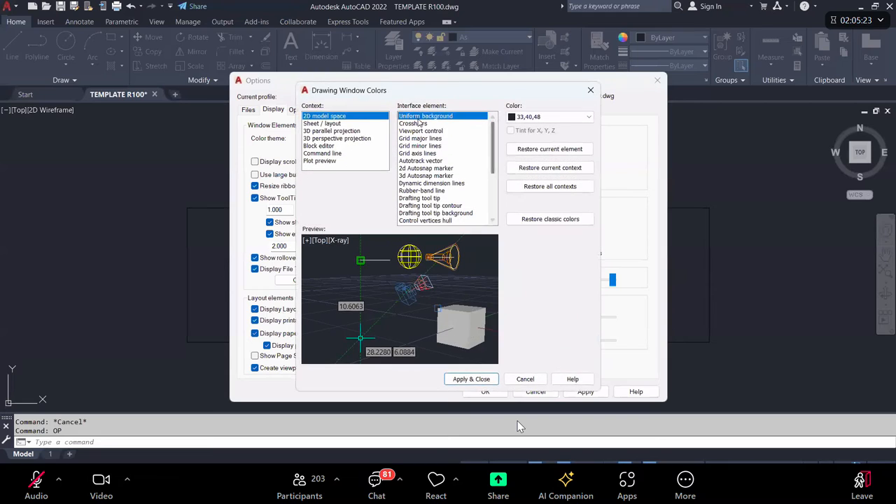
pyautogui.click(518, 117)
pyautogui.click(523, 219)
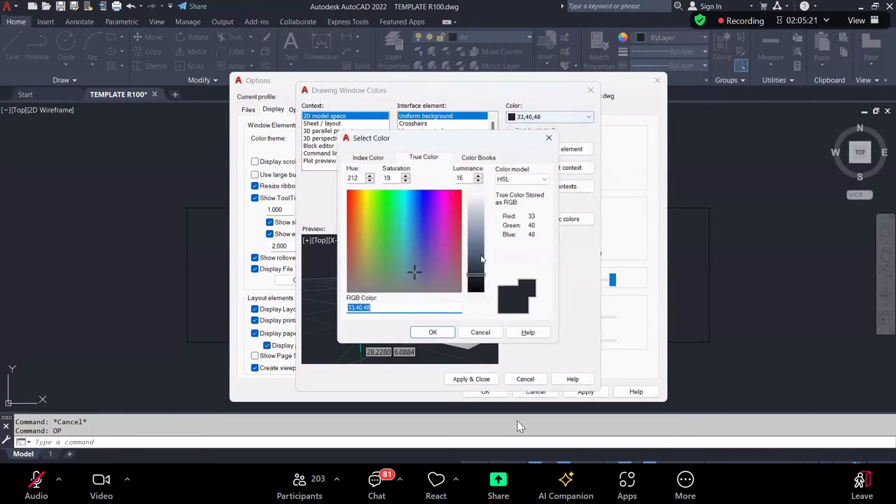
pyautogui.click(367, 156)
pyautogui.click(440, 266)
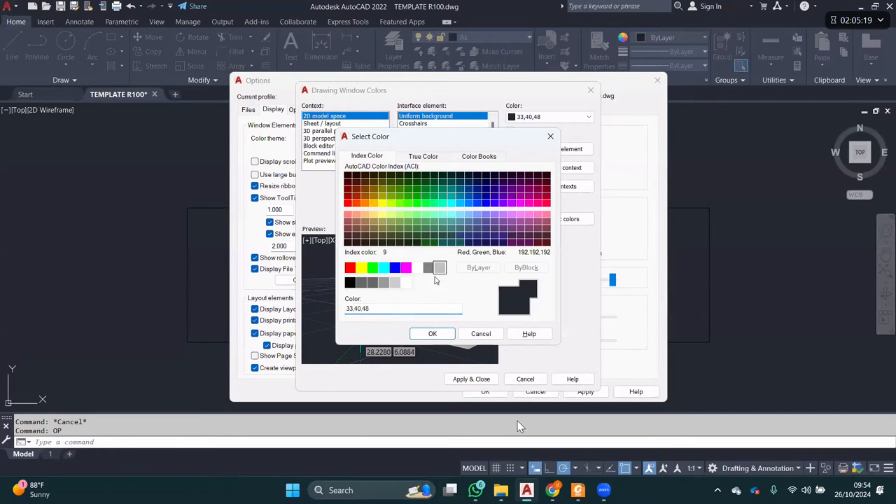
pyautogui.click(428, 334)
pyautogui.click(471, 379)
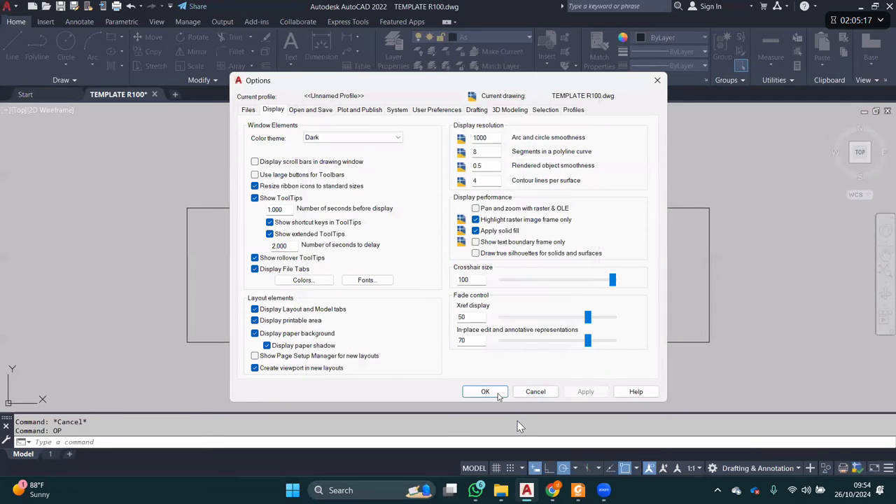
pyautogui.click(485, 392)
# - Examine the drawing's layer list and check which layer the rectangle is on
pyautogui.scroll(2, 502, 273)
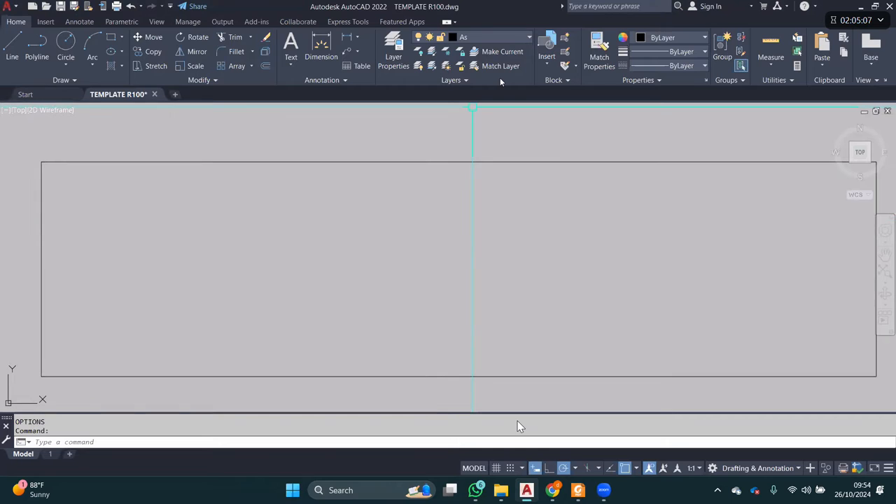
pyautogui.click(497, 38)
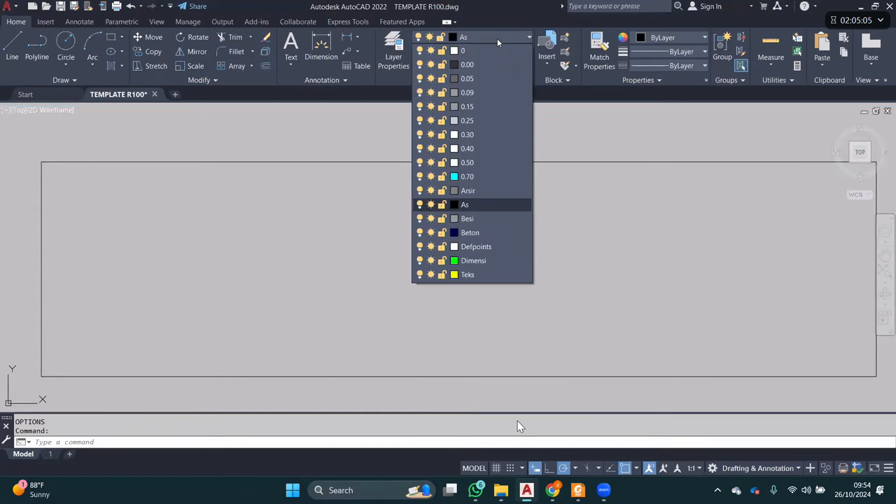
pyautogui.click(497, 39)
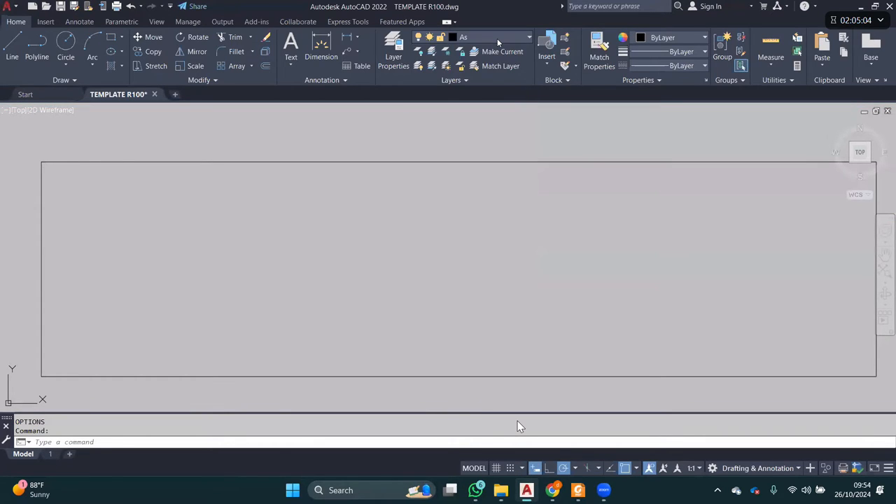
pyautogui.click(494, 144)
pyautogui.click(452, 180)
pyautogui.press('Escape')
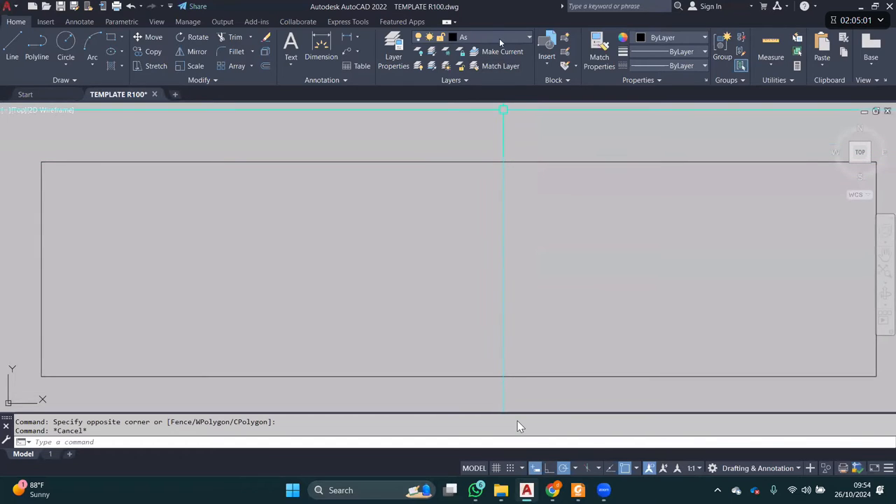
pyautogui.click(480, 132)
pyautogui.click(450, 195)
pyautogui.scroll(-2, 450, 195)
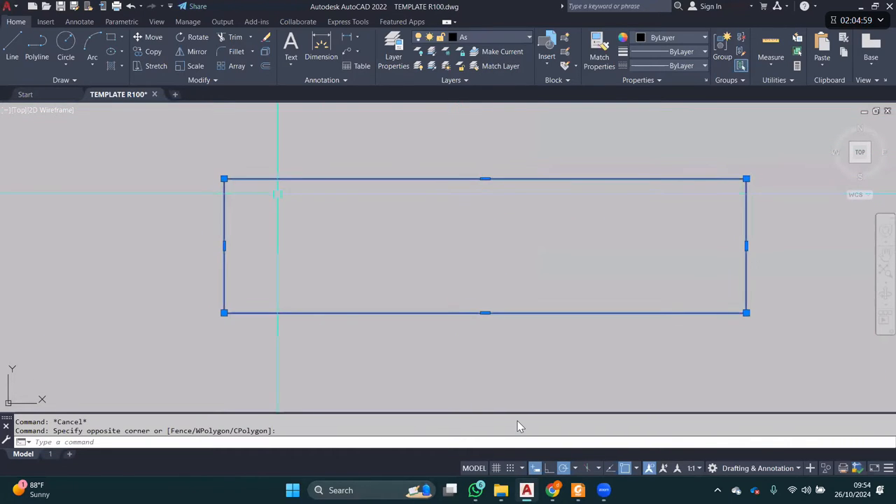
pyautogui.press('Escape')
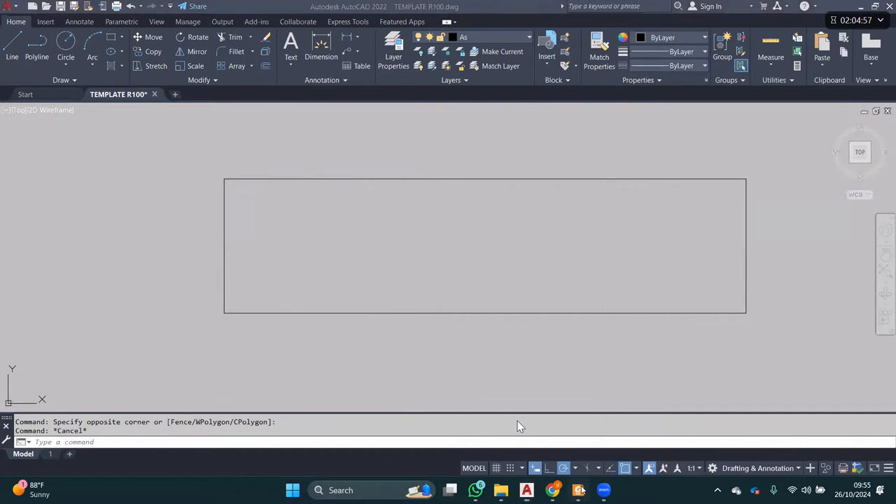
# - Draw a line along the rectangle's bottom edge, from its lower-left corner to its lower-right corner
pyautogui.hotkey('alt', 'Tab')
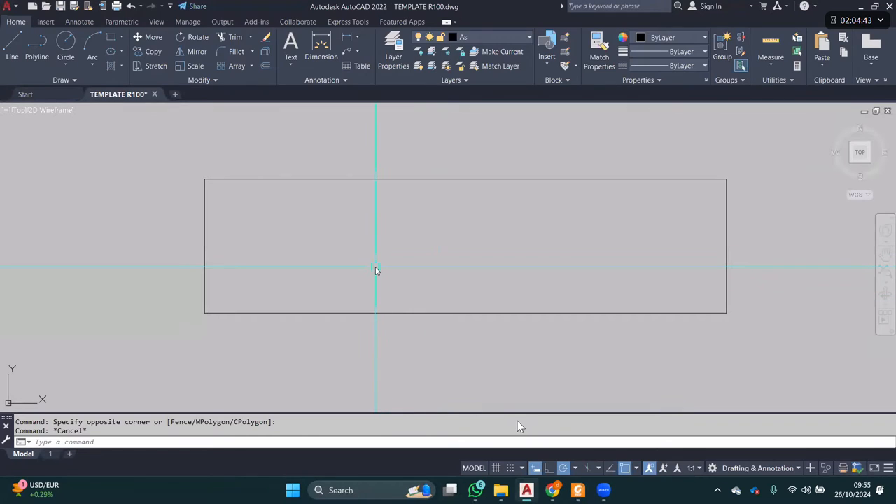
pyautogui.write('L')
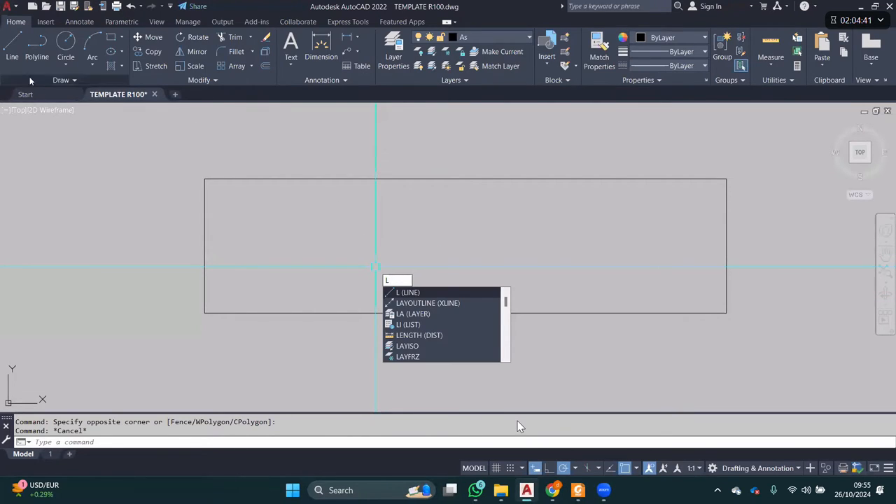
pyautogui.press('Escape')
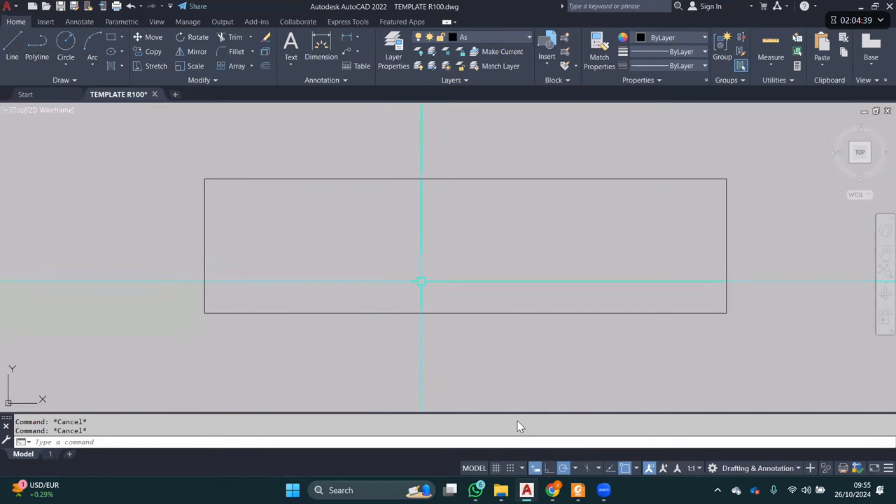
pyautogui.write('L')
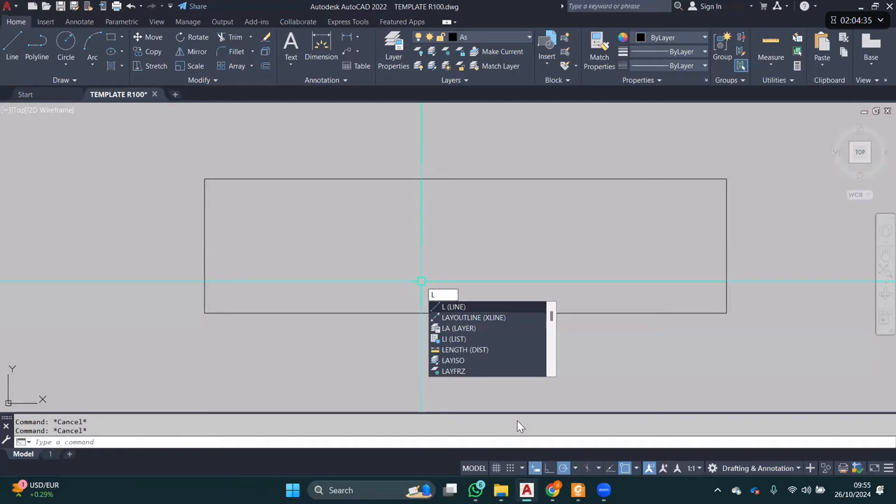
pyautogui.press('Return')
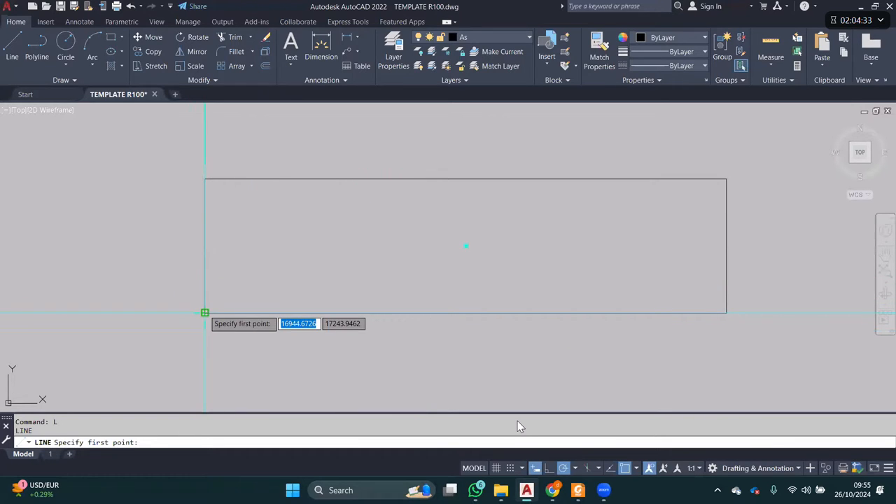
pyautogui.click(205, 312)
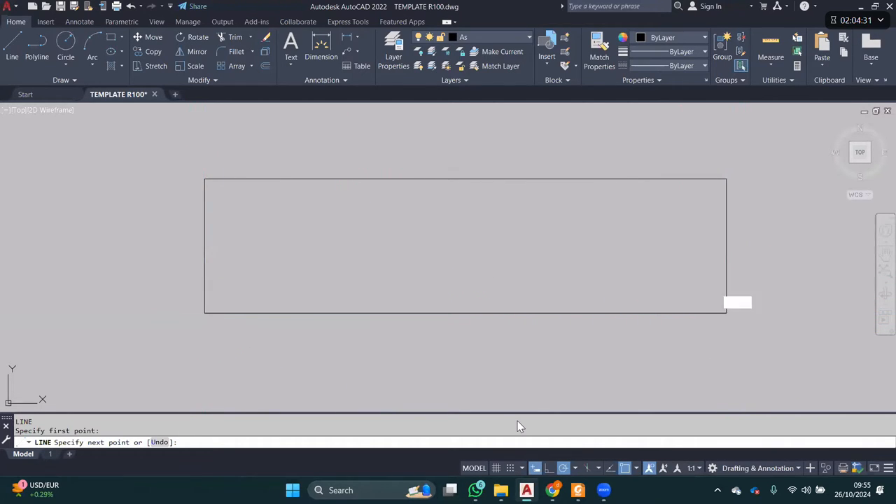
pyautogui.click(726, 312)
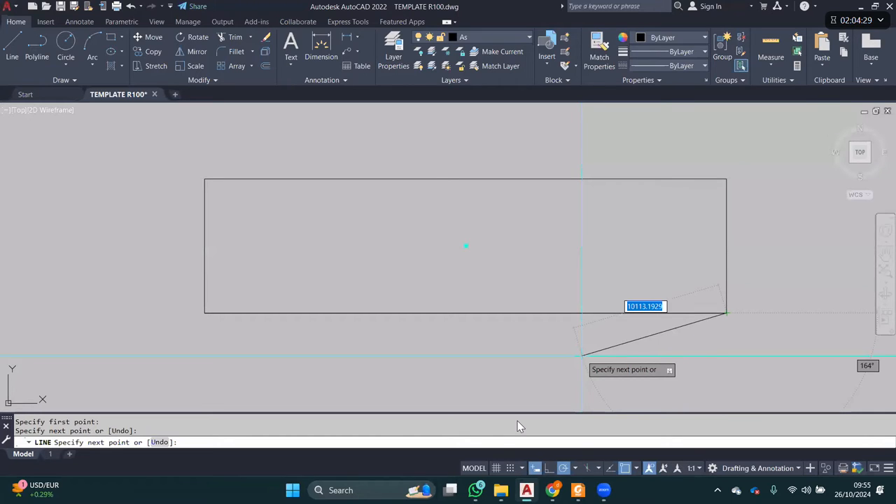
pyautogui.press('Return')
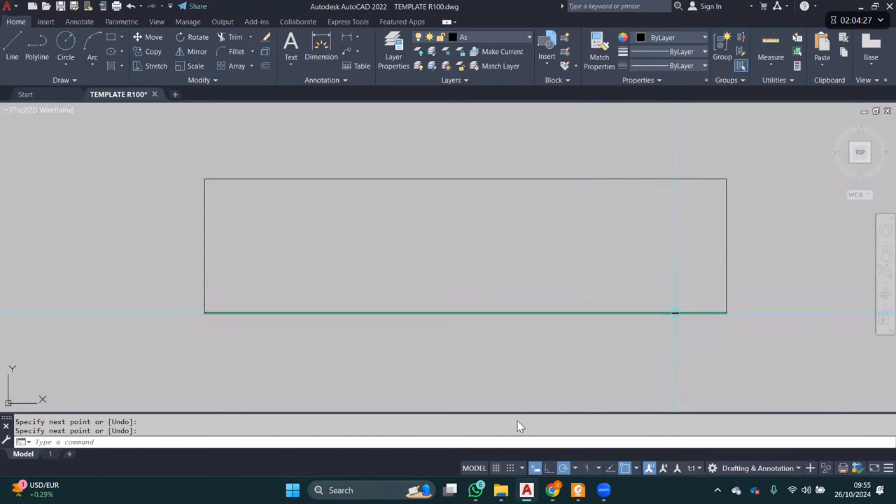
pyautogui.click(675, 312)
pyautogui.moveTo(674, 280); pyautogui.dragTo(624, 290, button='middle')
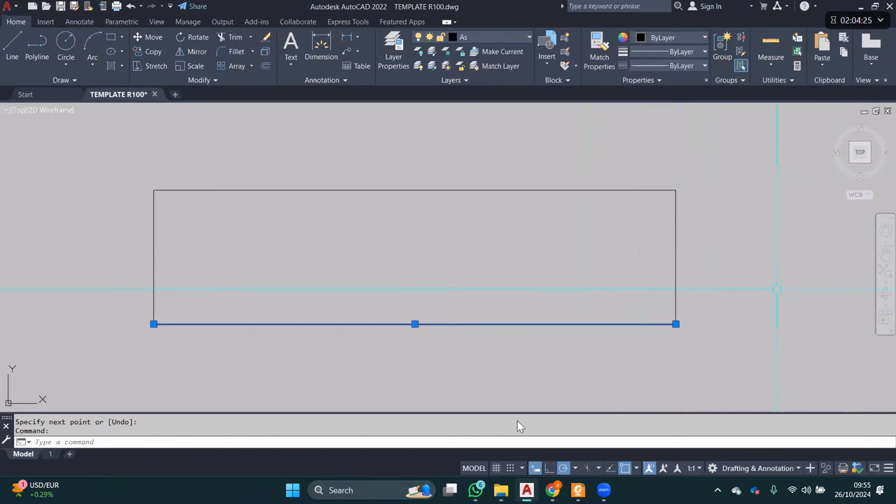
pyautogui.write('m')
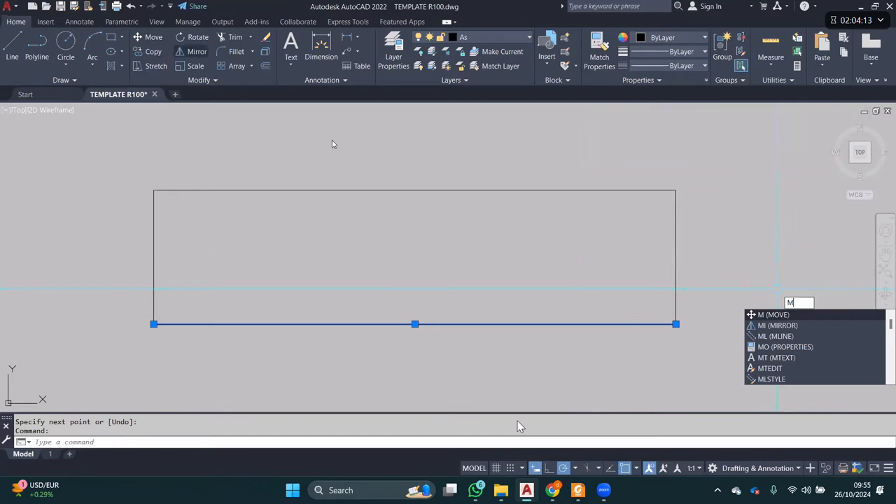
pyautogui.press('Escape')
pyautogui.press('Escape')
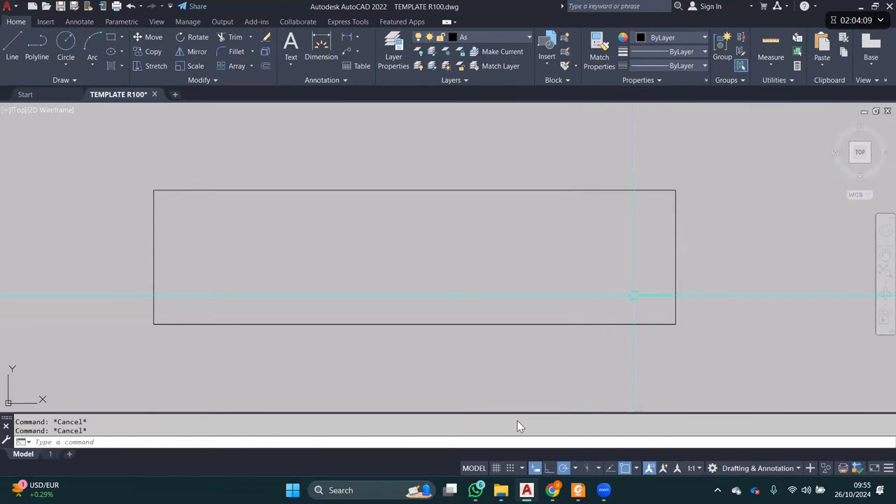
pyautogui.write('m')
pyautogui.press('Return')
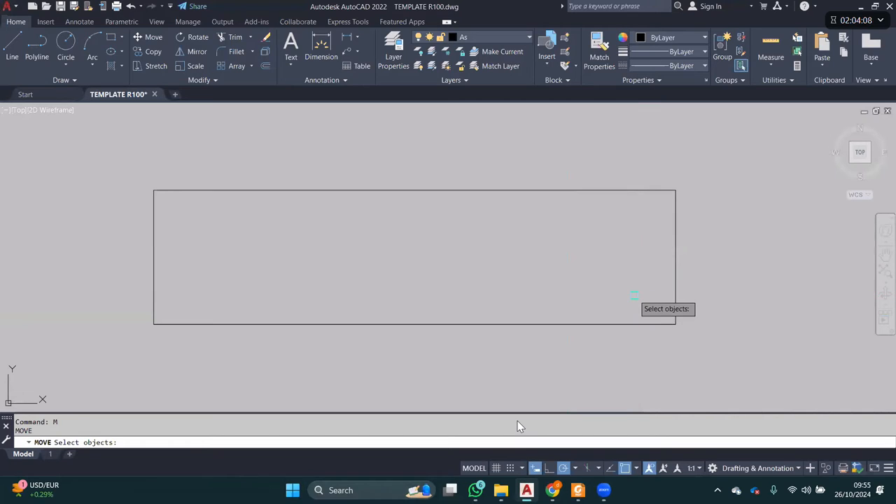
pyautogui.click(603, 324)
pyautogui.press('Return')
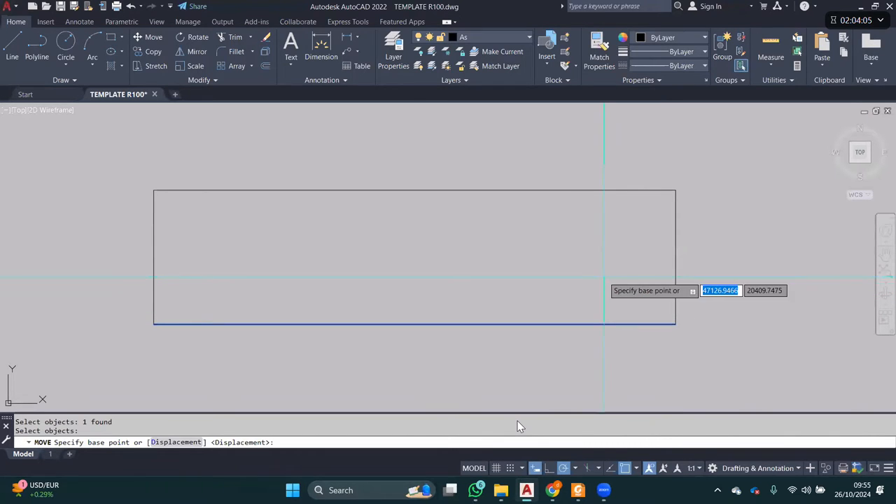
pyautogui.click(616, 282)
pyautogui.press('Escape')
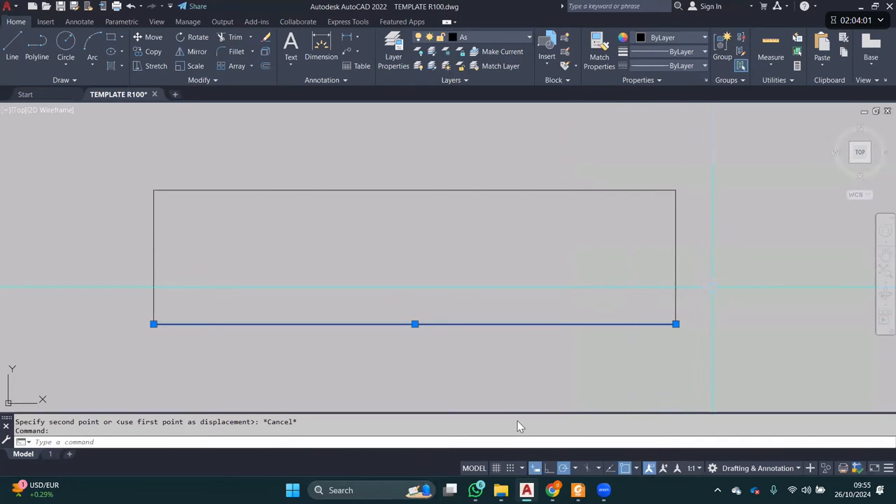
# - Move the line on the rectangle's bottom edge straight up by 1000
pyautogui.write('M')
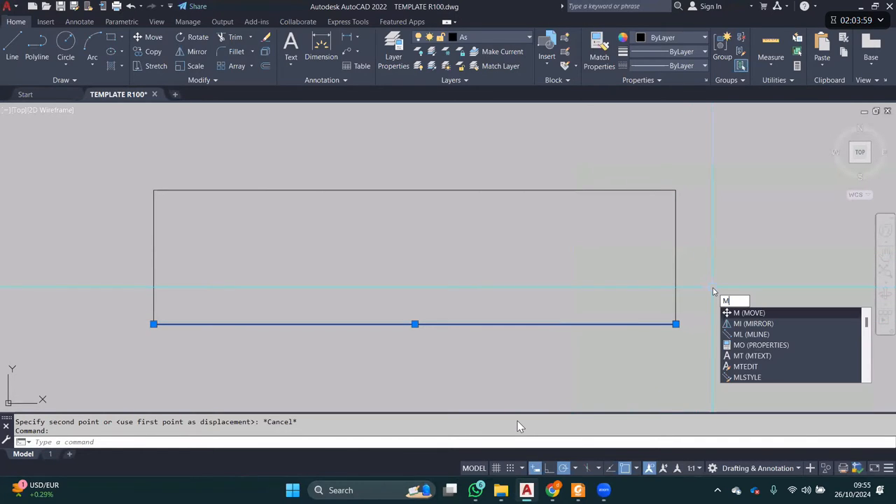
pyautogui.press('Return')
pyautogui.click(713, 292)
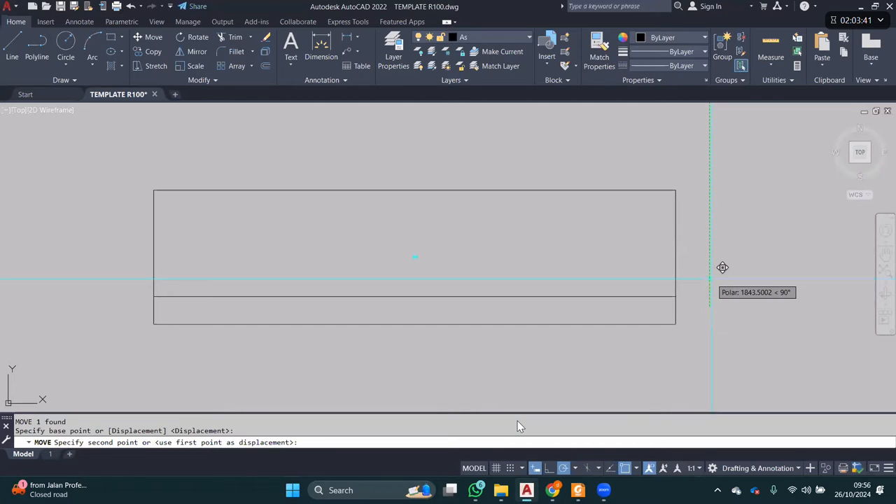
pyautogui.write('1000')
pyautogui.press('Return')
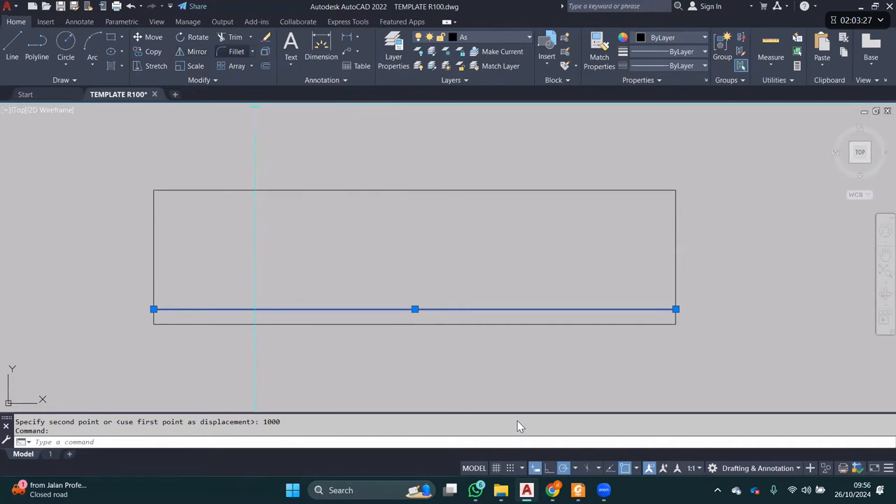
pyautogui.press('Escape')
# - Mirror the inner line about the rectangle's horizontal centerline through the right edge's midpoint, keeping the original line
pyautogui.click(500, 310)
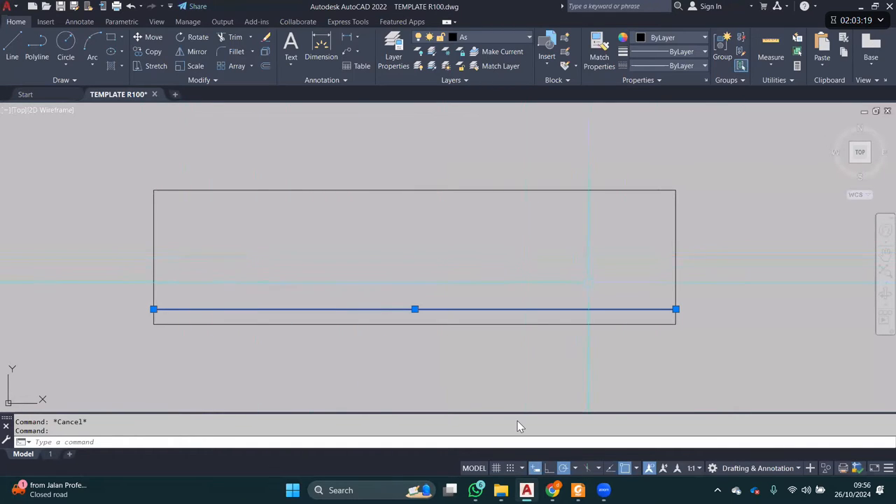
pyautogui.press('Escape')
pyautogui.click(546, 308)
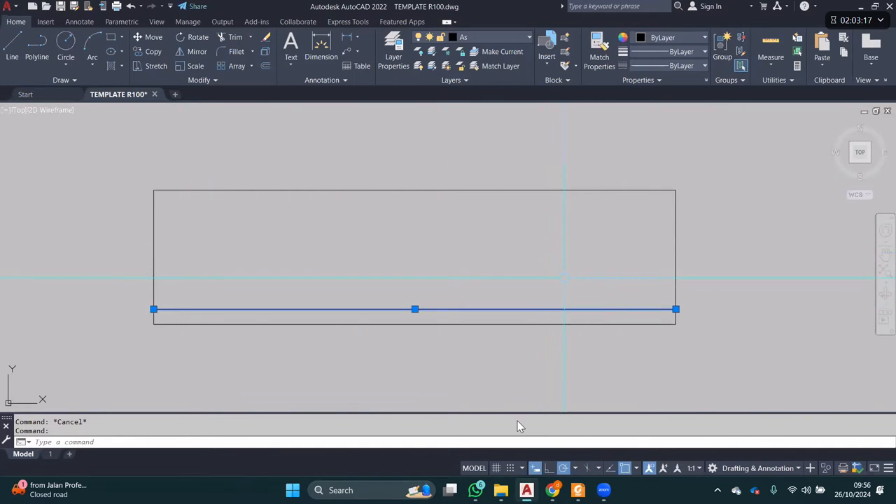
pyautogui.write('MI')
pyautogui.press('Return')
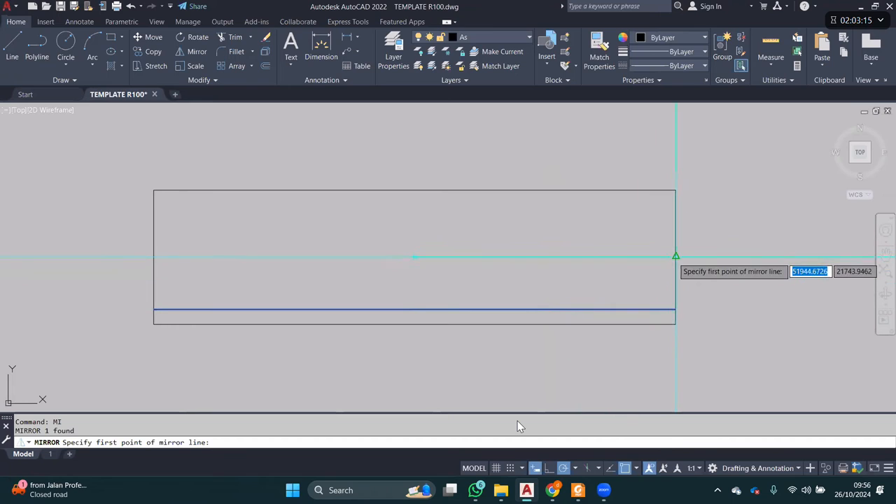
pyautogui.click(676, 257)
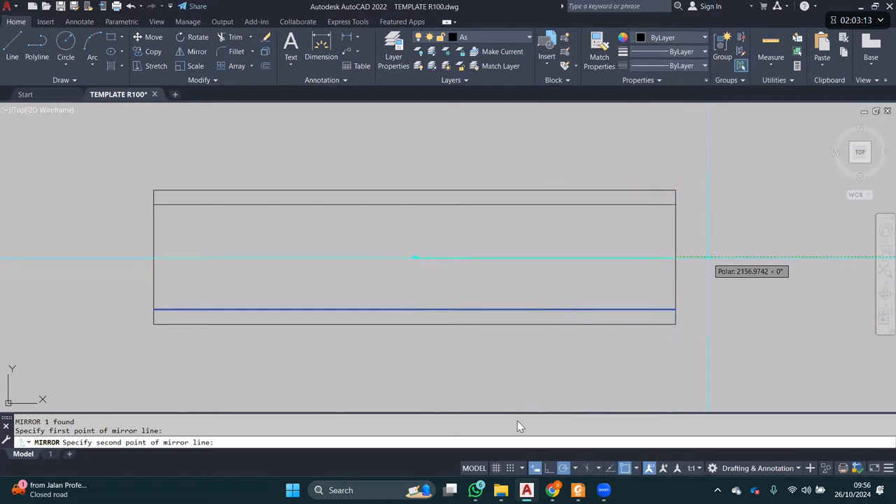
pyautogui.click(707, 257)
pyautogui.press('Return')
# - Make Arsir the current layer
pyautogui.moveTo(517, 239); pyautogui.dragTo(554, 238, button='middle')
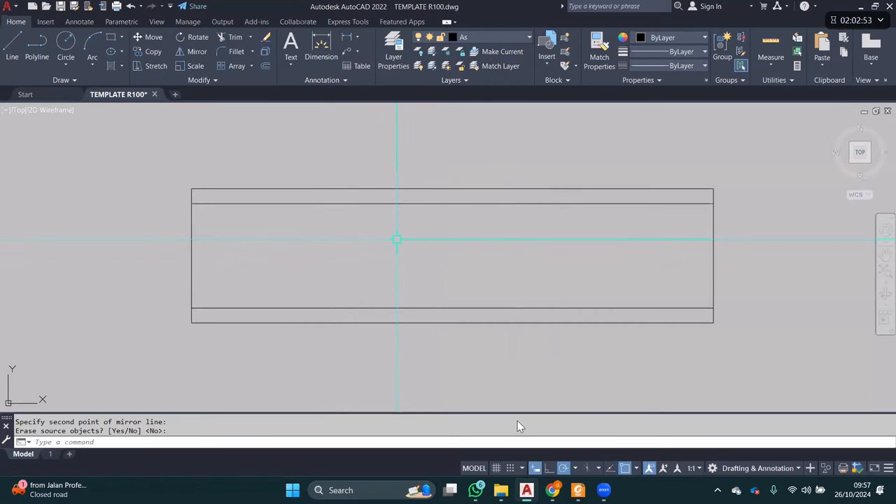
pyautogui.click(480, 37)
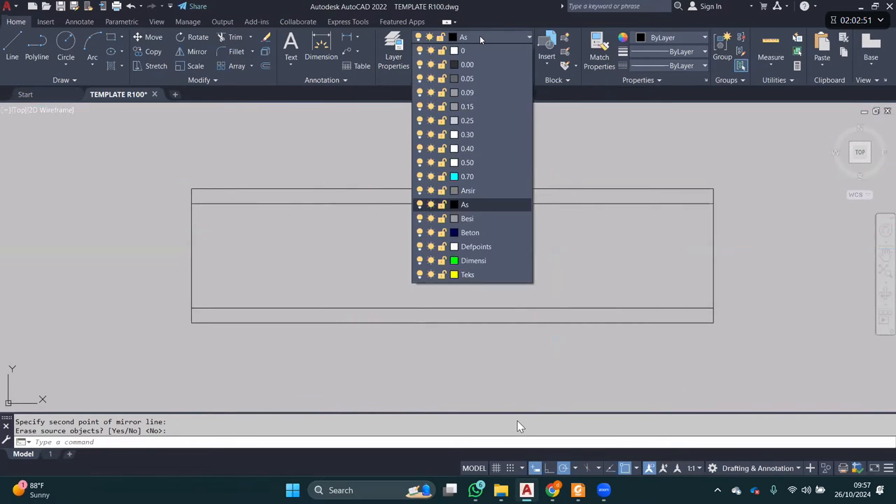
pyautogui.click(480, 193)
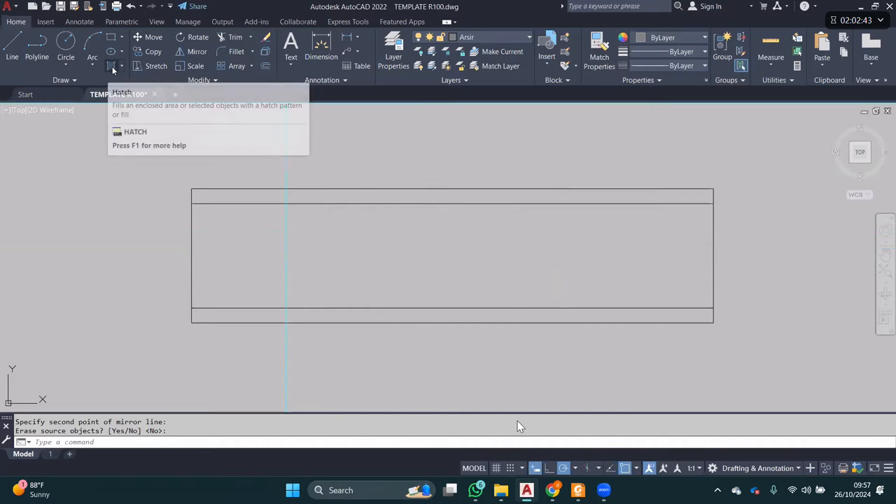
pyautogui.write('H')
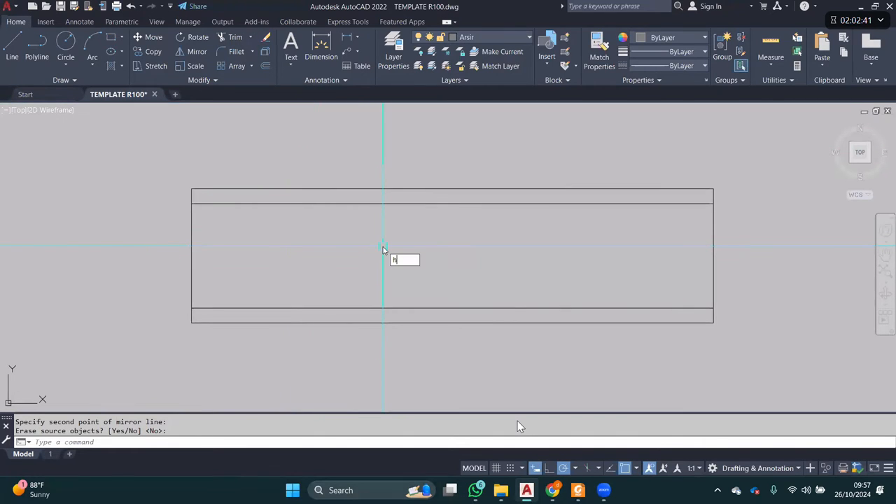
pyautogui.press('Return')
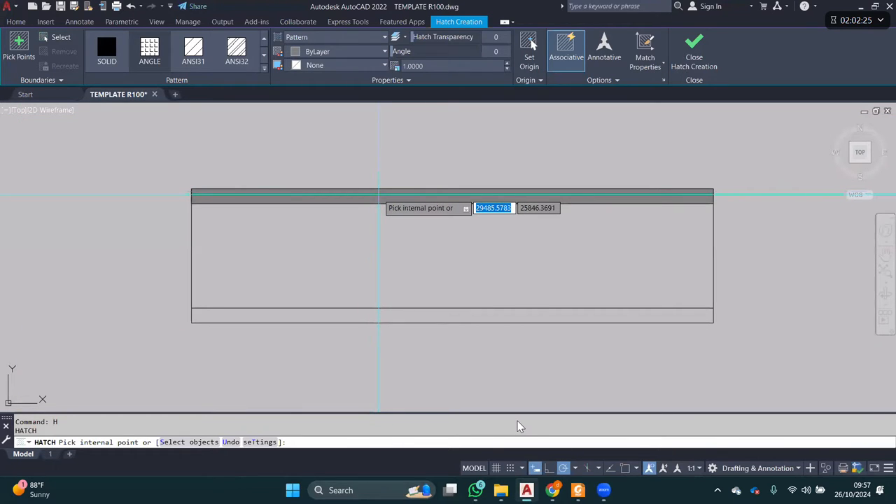
pyautogui.press('Escape')
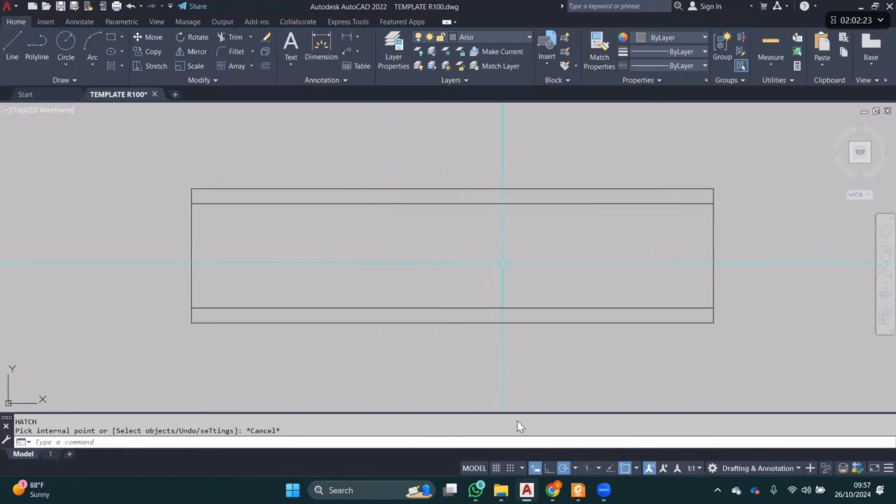
# - Draw a four-segment polyline beyond the rectangle's right edge, leaving a small gap between its start and end points
pyautogui.moveTo(506, 254); pyautogui.dragTo(247, 254, button='middle')
pyautogui.write('pl')
pyautogui.press('Return')
pyautogui.click(546, 245)
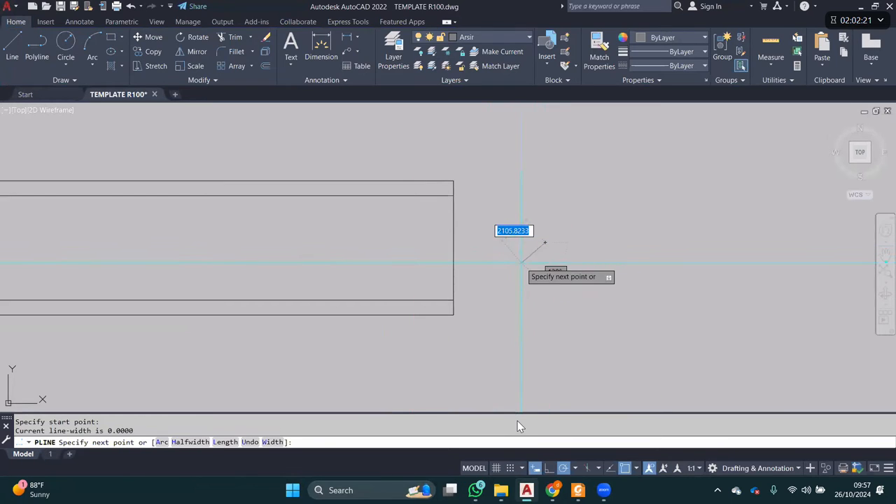
pyautogui.click(521, 264)
pyautogui.click(552, 294)
pyautogui.scroll(3, 546, 243)
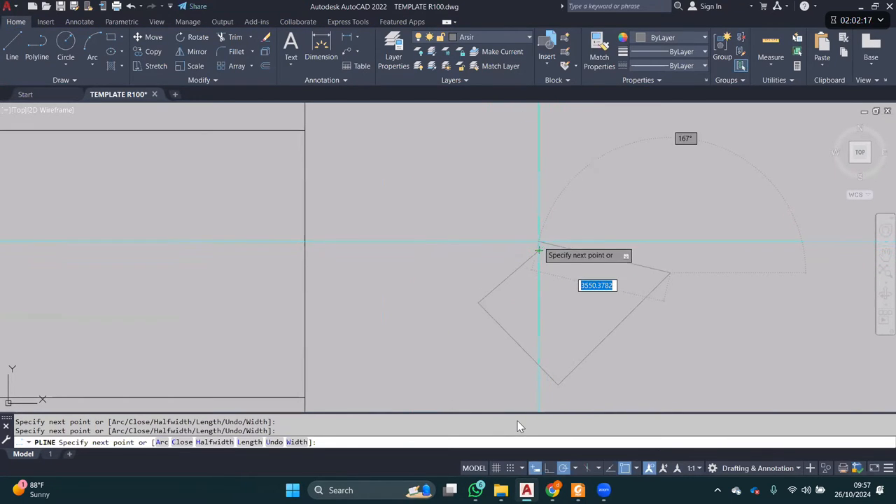
pyautogui.press('Escape')
# - Try to hatch the inside of the open polyline and look at its gap
pyautogui.scroll(-3, 525, 261)
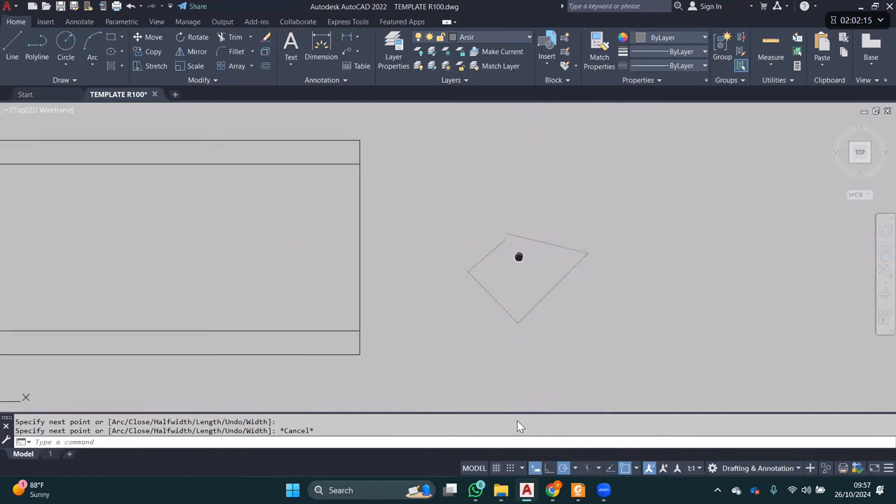
pyautogui.write('H')
pyautogui.press('Return')
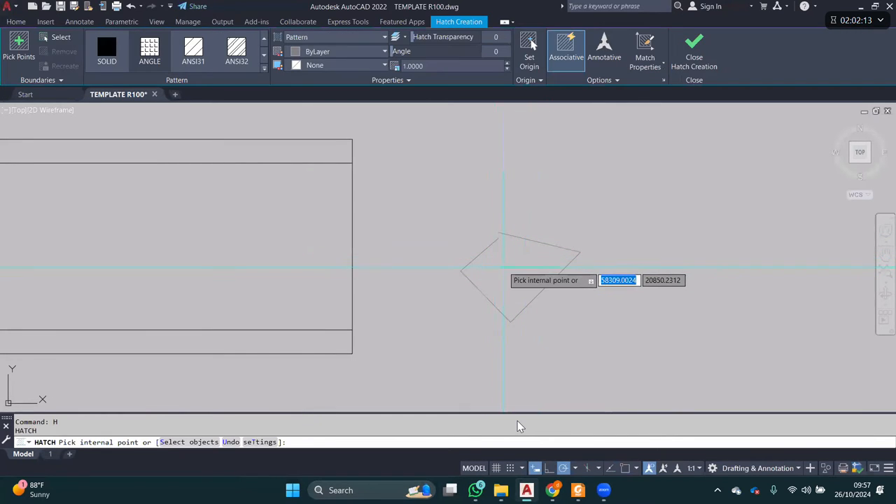
pyautogui.click(560, 269)
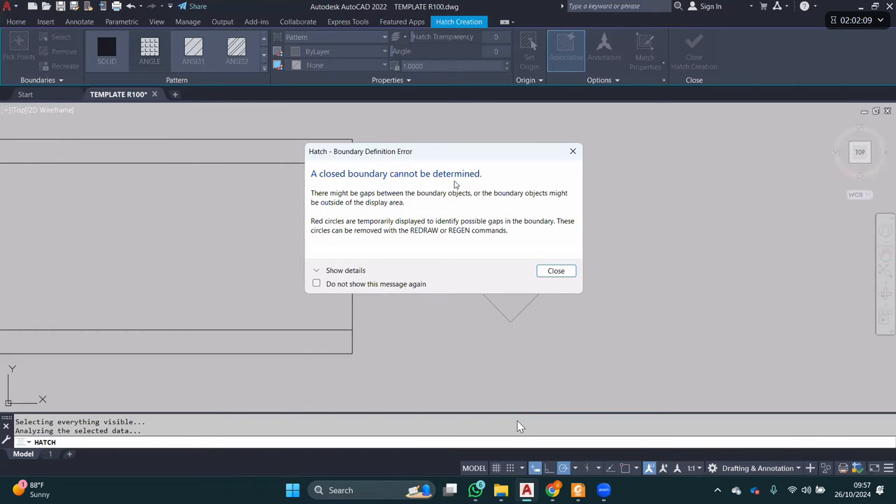
pyautogui.click(555, 270)
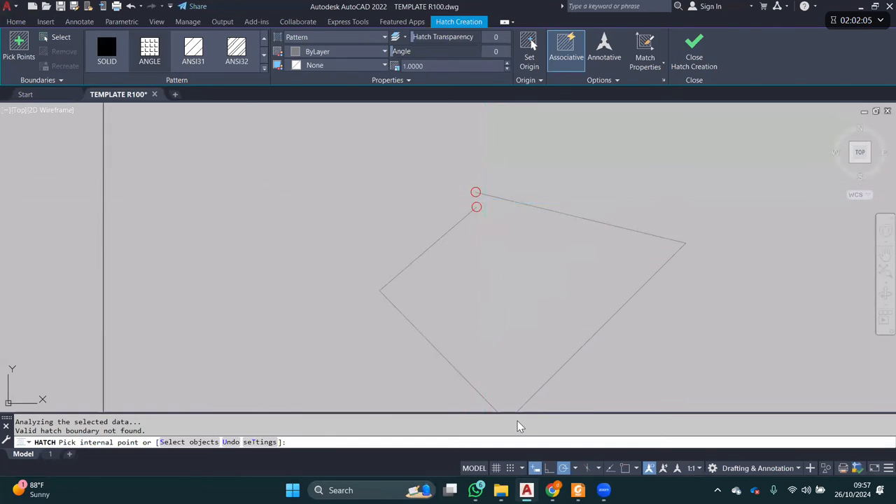
pyautogui.press('Escape')
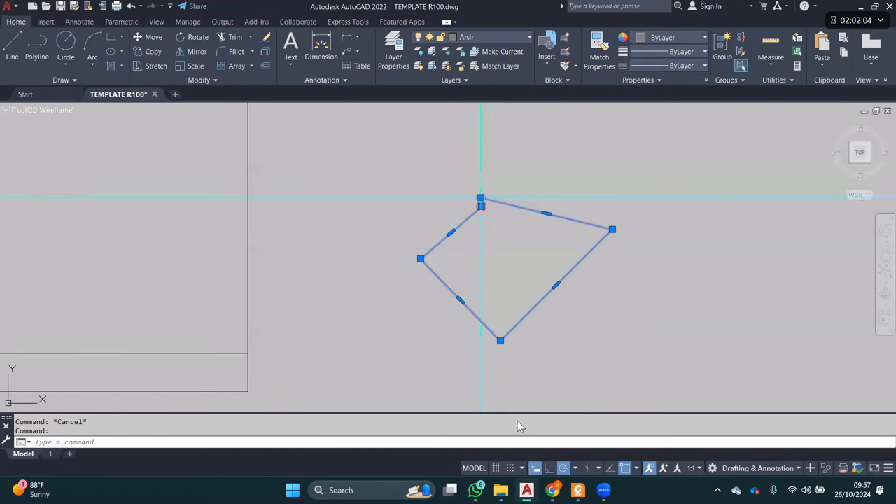
# - Erase the open polyline beside the rectangle
pyautogui.click(480, 199)
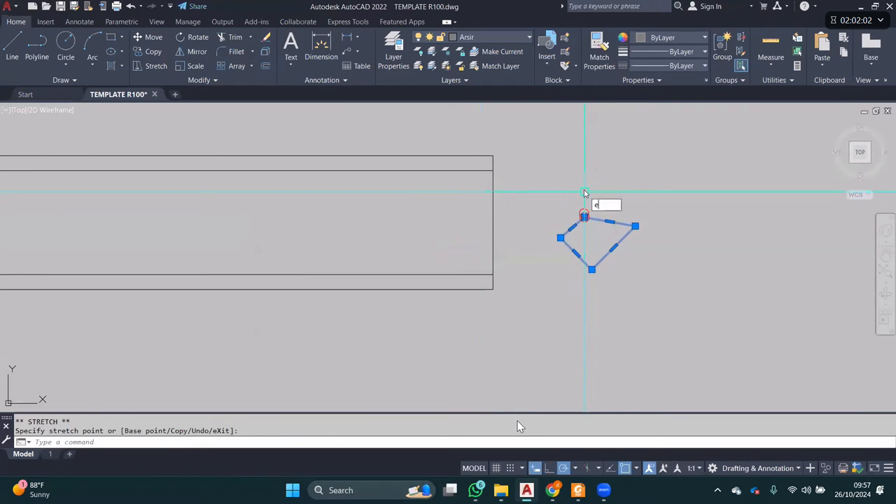
pyautogui.press('Return')
pyautogui.scroll(-5, 584, 194)
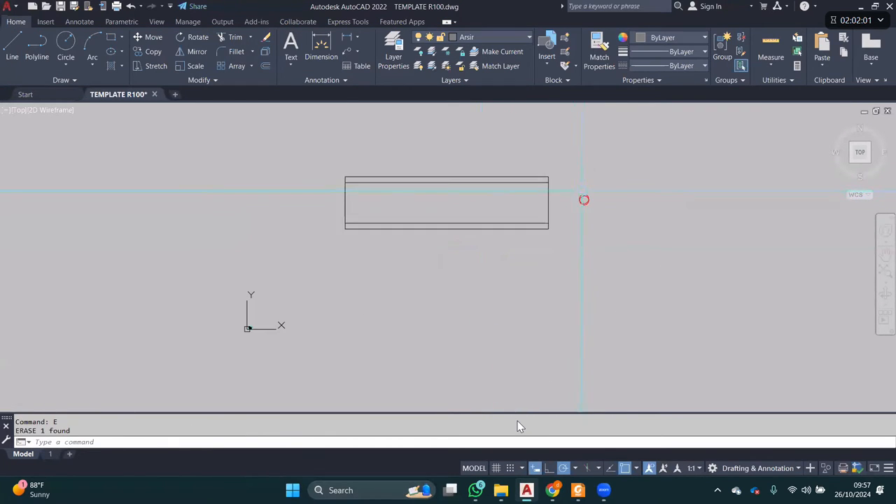
# - Hatch the middle area between the two inner offset lines with the ANSI36 pattern
pyautogui.moveTo(584, 198)
pyautogui.mouseDown(button='middle')
pyautogui.moveTo(626, 226)
pyautogui.moveTo(690, 243)
pyautogui.mouseUp(button='middle')
pyautogui.scroll(2, 690, 244)
pyautogui.write('h')
pyautogui.press('Return')
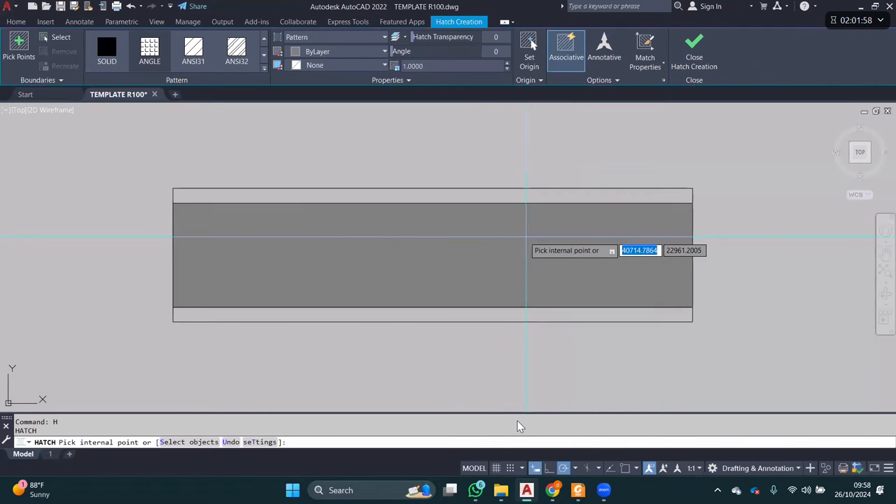
pyautogui.moveTo(526, 236); pyautogui.dragTo(516, 237, button='middle')
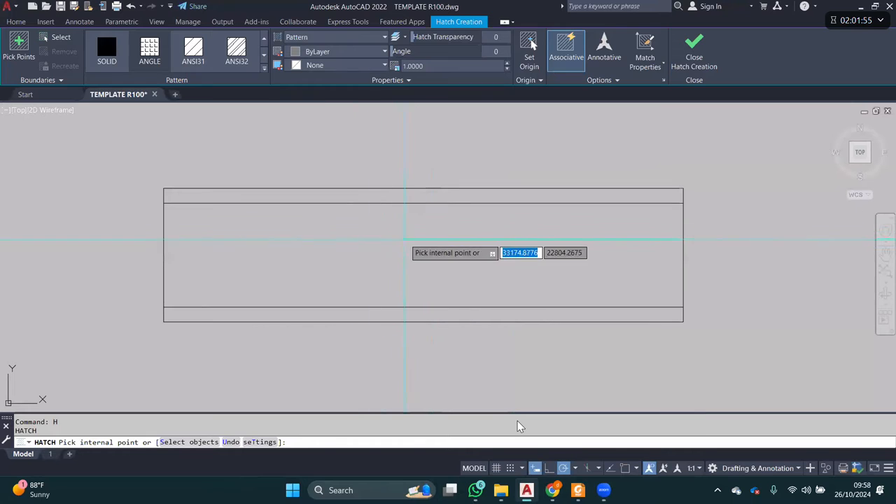
pyautogui.click(264, 71)
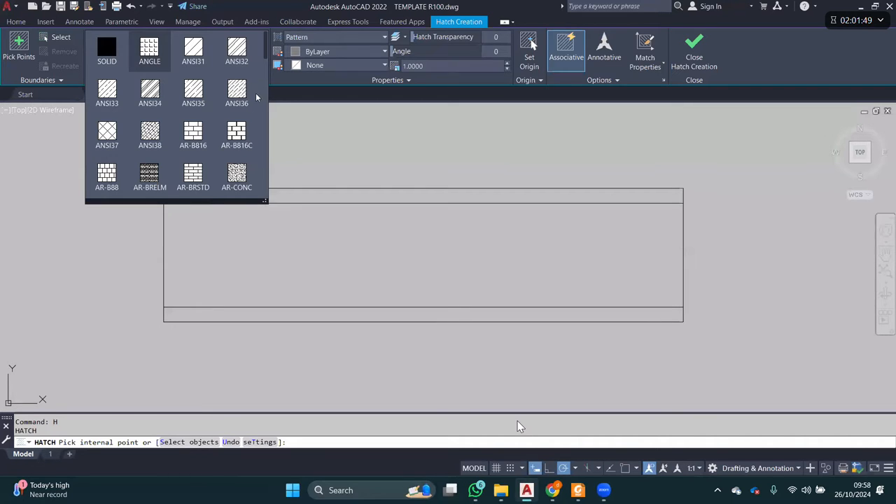
pyautogui.scroll(-10, 213, 143)
pyautogui.scroll(10, 215, 145)
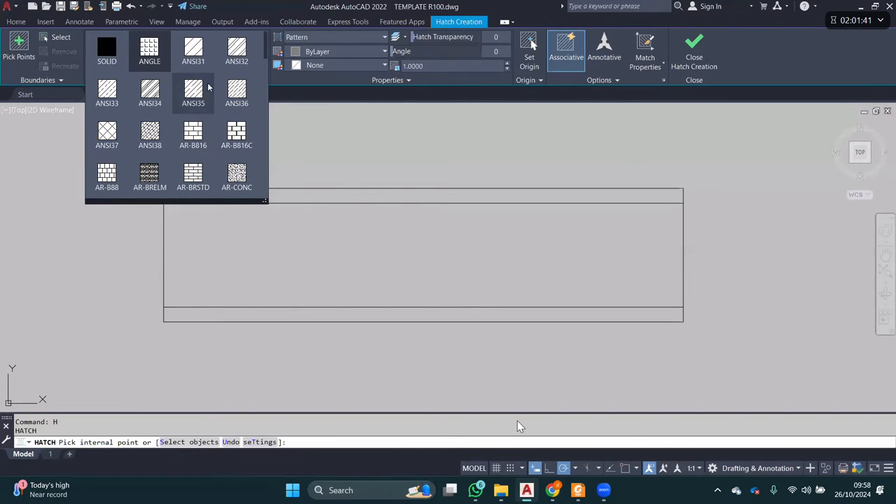
pyautogui.scroll(-1, 208, 122)
pyautogui.scroll(1, 208, 120)
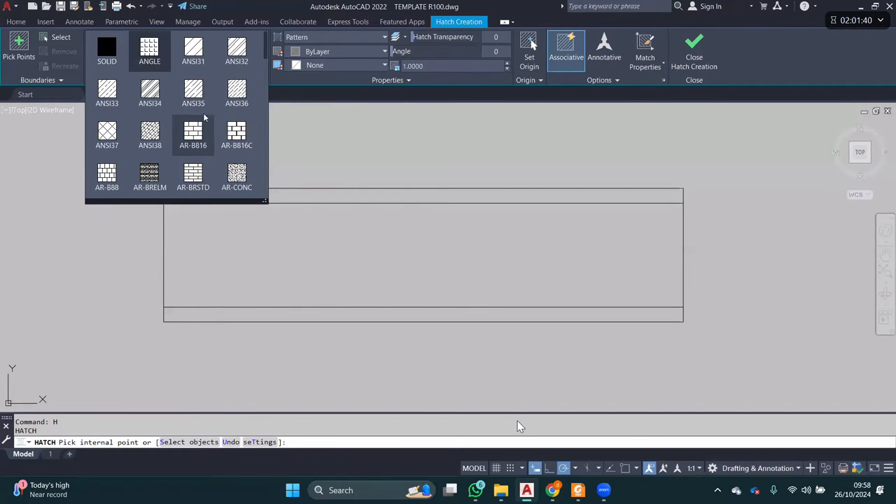
pyautogui.click(237, 102)
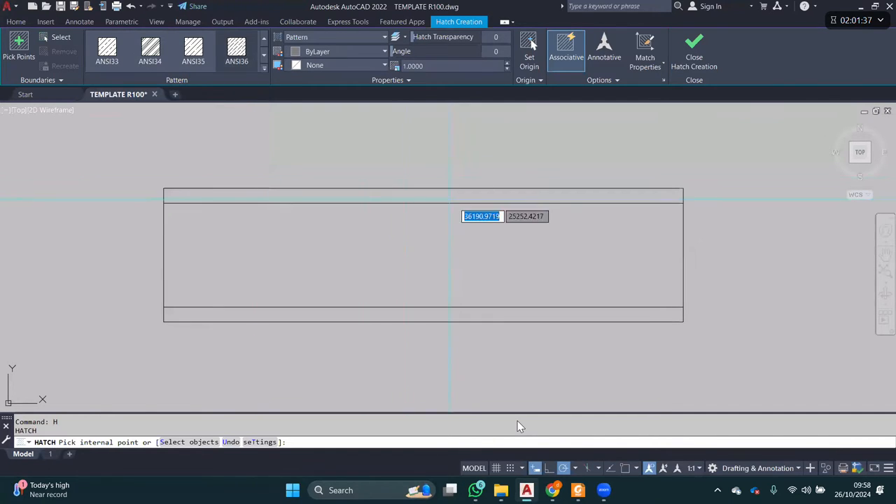
pyautogui.click(372, 245)
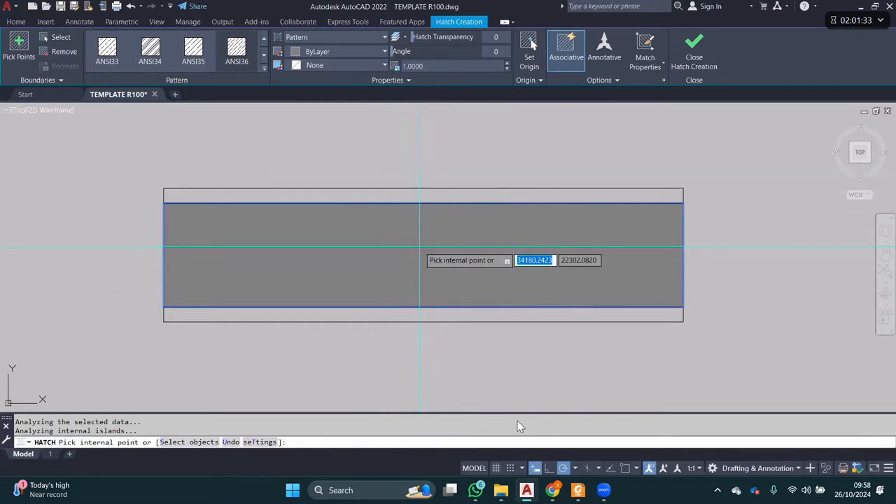
# - Try pattern scales of 500, 200, 100 and 150 on the middle area's hatch
pyautogui.click(425, 66)
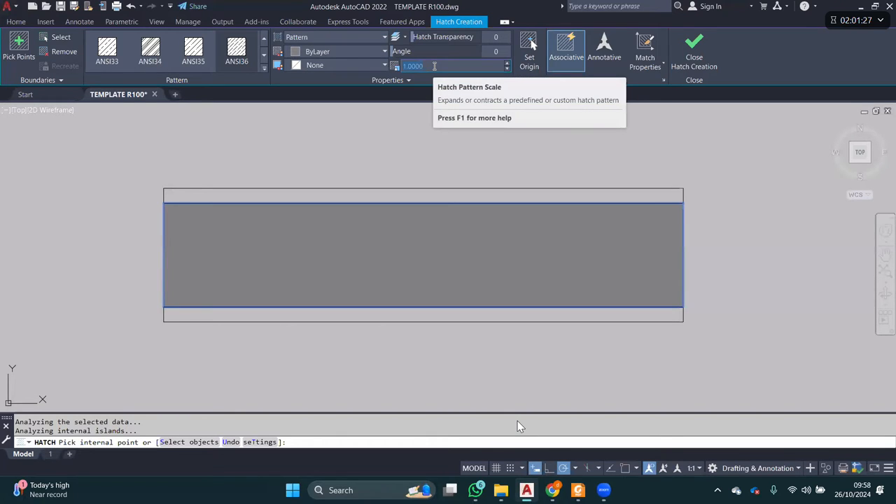
pyautogui.write('500')
pyautogui.press('Return')
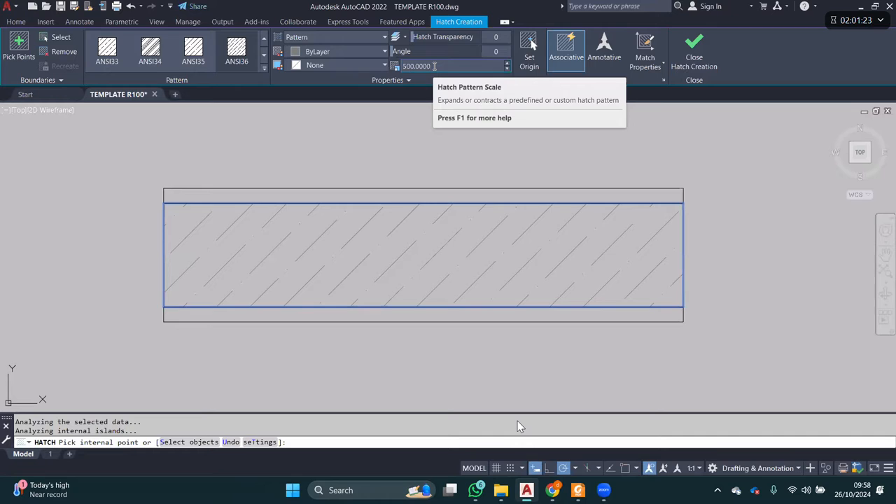
pyautogui.click(434, 66)
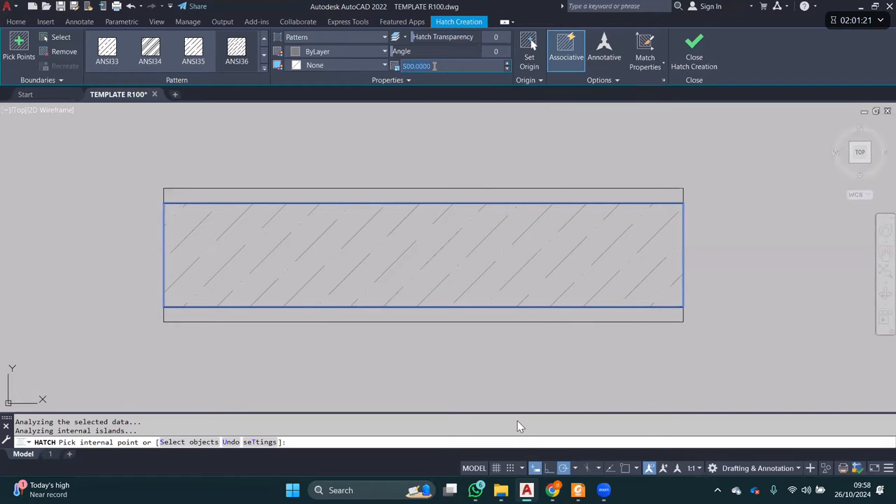
pyautogui.write('200')
pyautogui.press('Return')
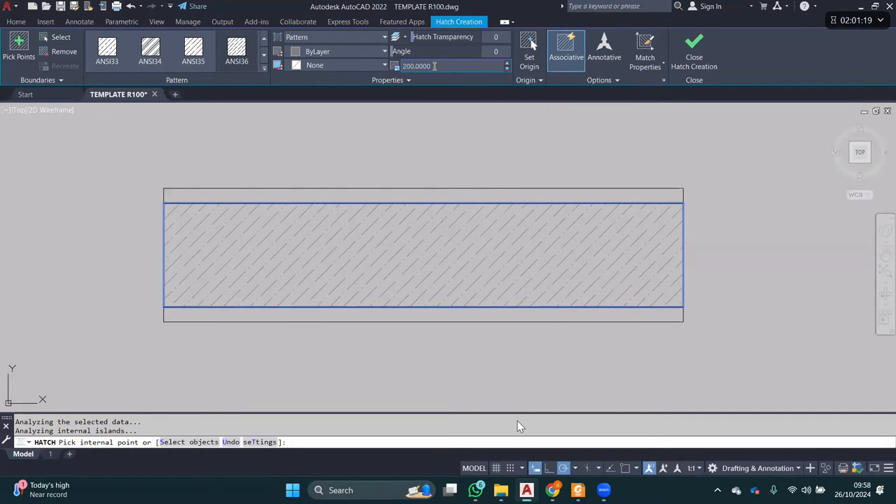
pyautogui.write('100')
pyautogui.press('Return')
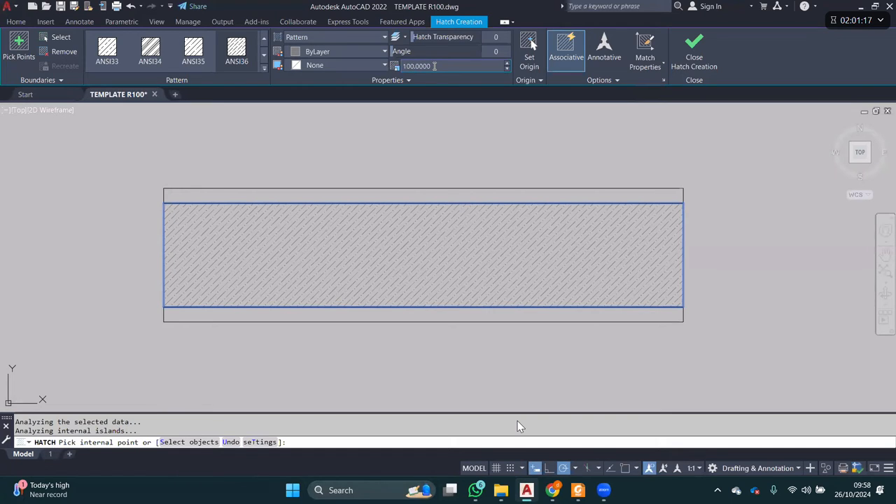
pyautogui.click(434, 65)
pyautogui.write('15')
pyautogui.press('Return')
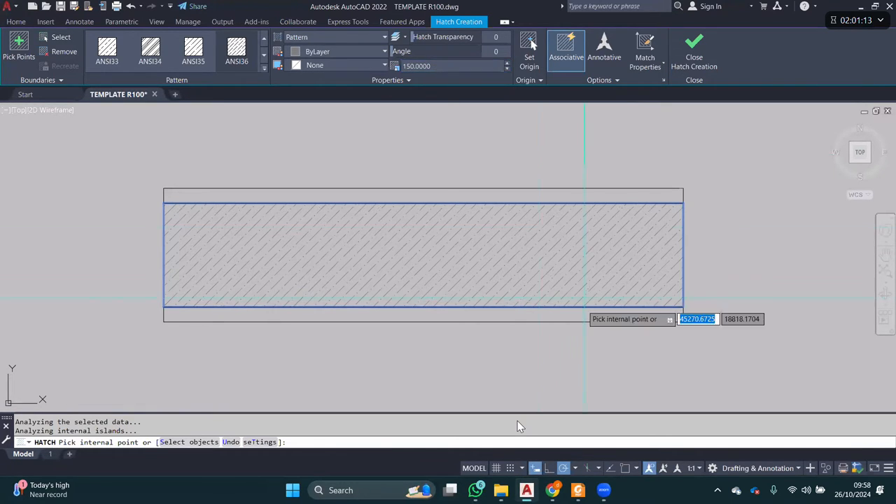
pyautogui.moveTo(488, 255); pyautogui.dragTo(510, 259, button='middle')
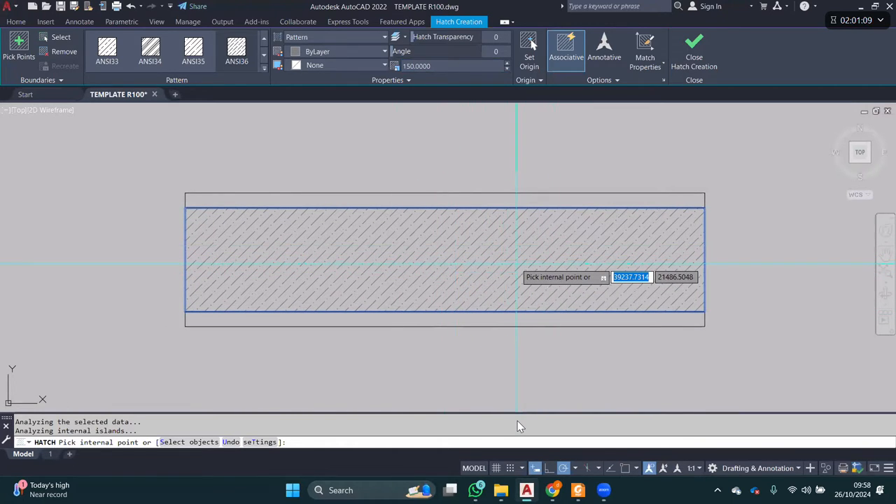
# - Try the AR-SAND pattern at scale 10 and the BRICK pattern on the middle area's hatch
pyautogui.click(264, 69)
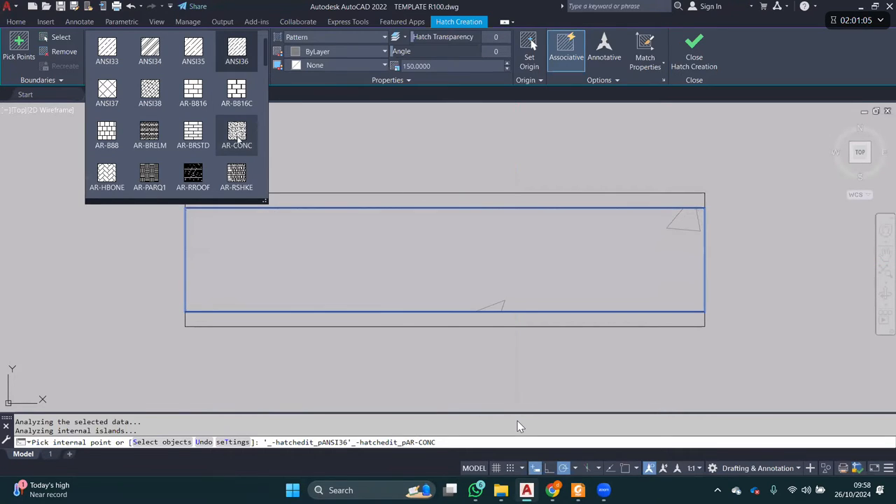
pyautogui.scroll(-1, 221, 151)
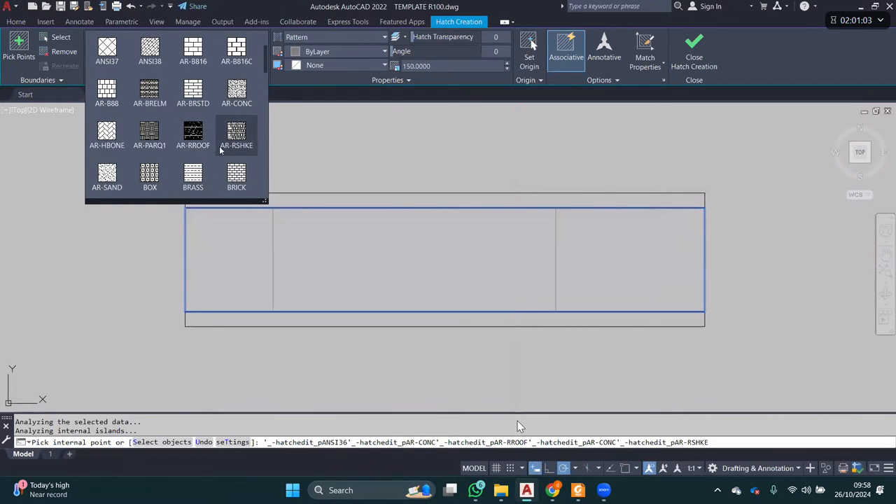
pyautogui.click(106, 173)
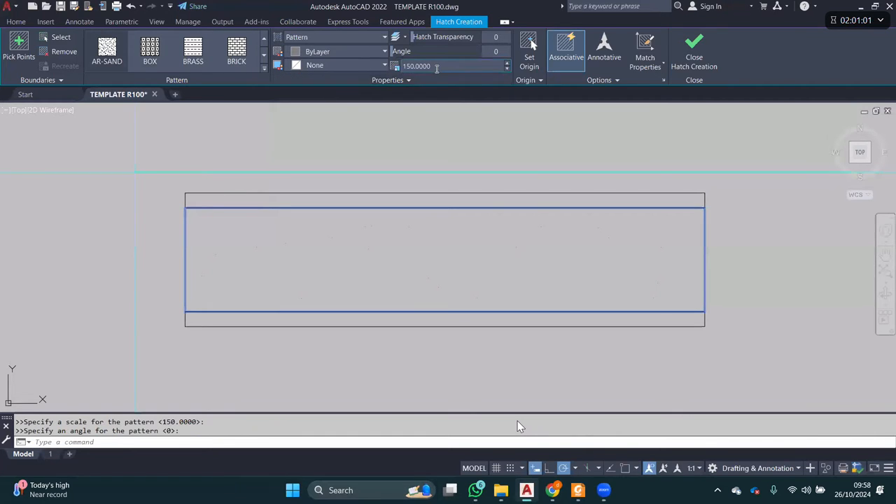
pyautogui.write('10')
pyautogui.press('Return')
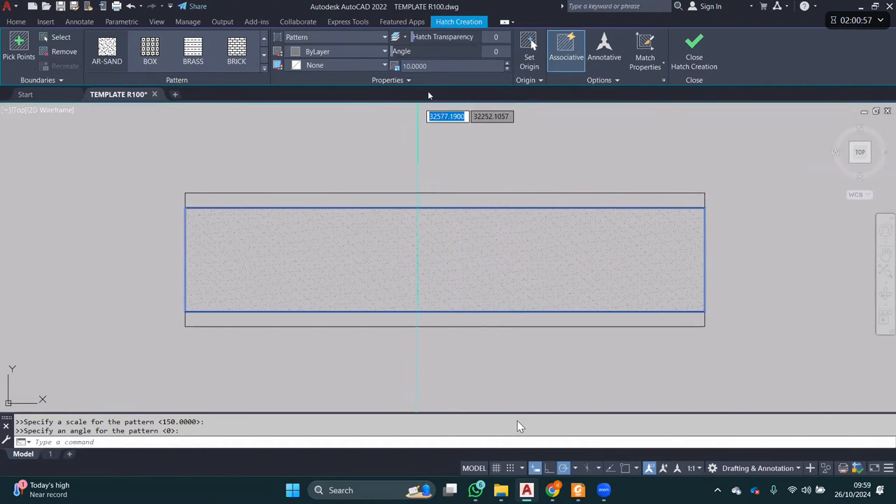
pyautogui.click(236, 51)
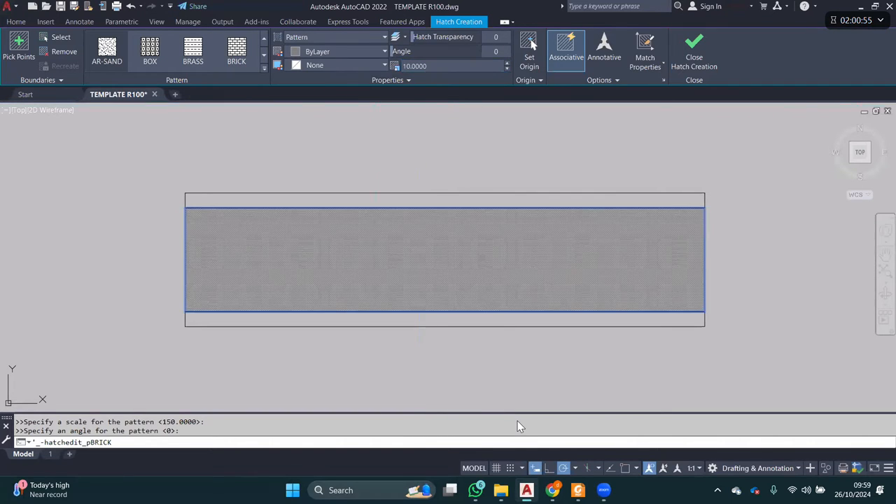
# - Change the middle area's hatch to the ANSI35 pattern at scale 150 and finish the hatch
pyautogui.click(264, 68)
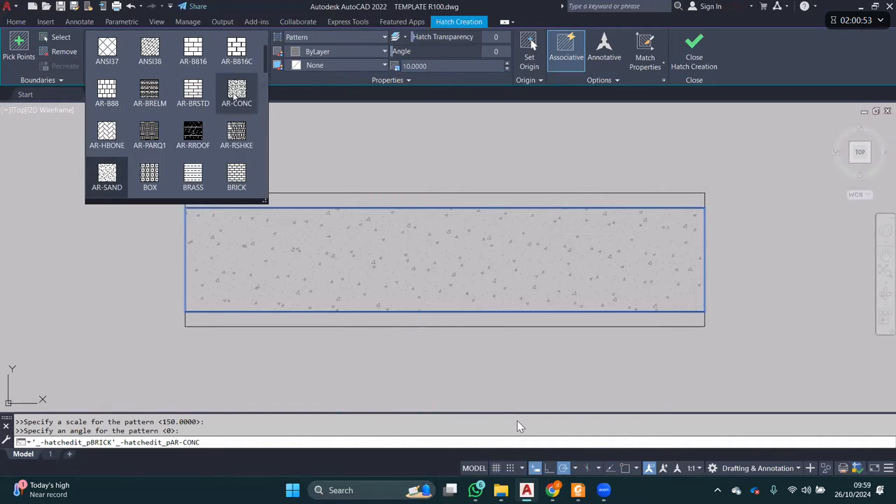
pyautogui.scroll(2, 190, 105)
pyautogui.click(190, 103)
pyautogui.click(435, 66)
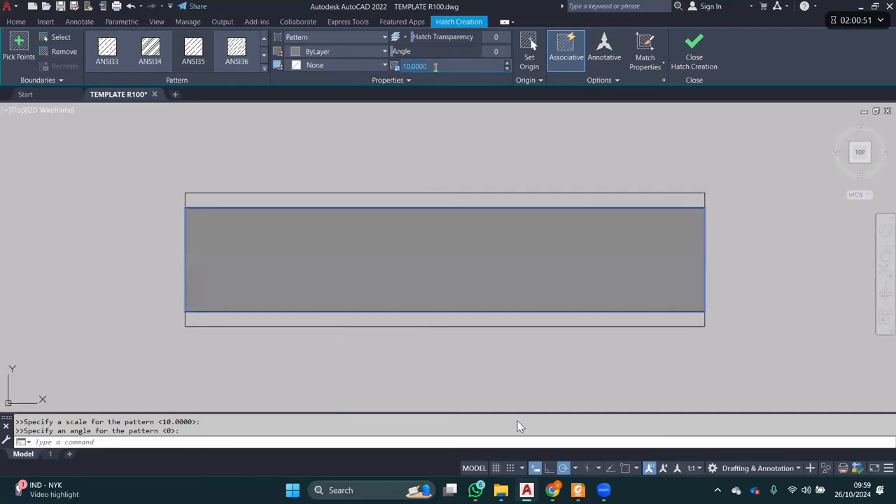
pyautogui.write('150')
pyautogui.press('Return')
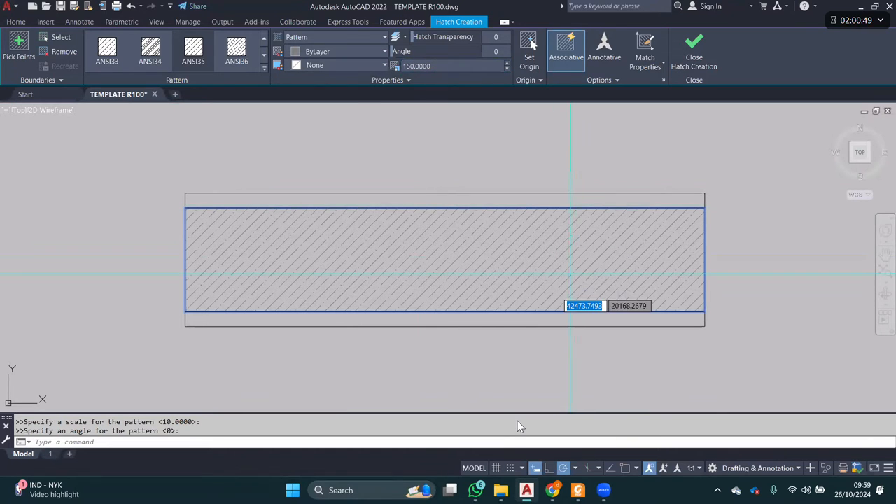
pyautogui.press('Escape')
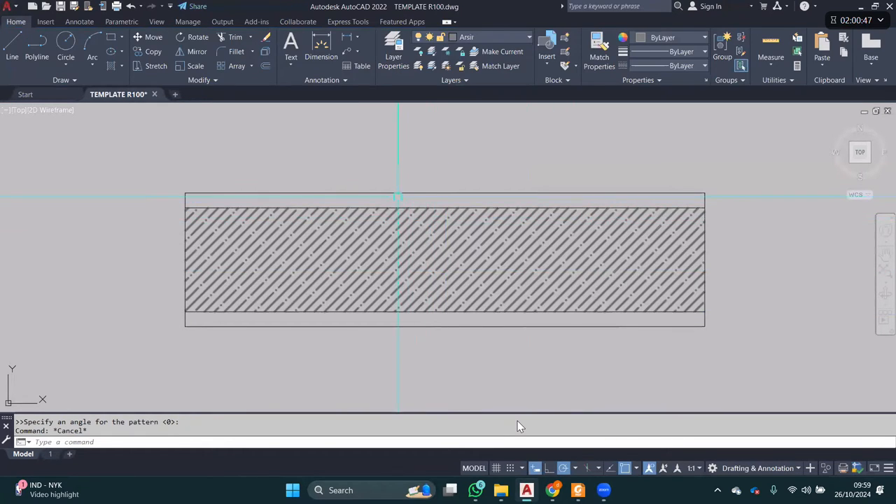
# - Draw a 400 by 400 square inside the upper strip, near the base rectangle's upper-left corner
pyautogui.scroll(2, 414, 210)
pyautogui.moveTo(488, 202); pyautogui.dragTo(462, 194, button='middle')
pyautogui.scroll(-2, 468, 196)
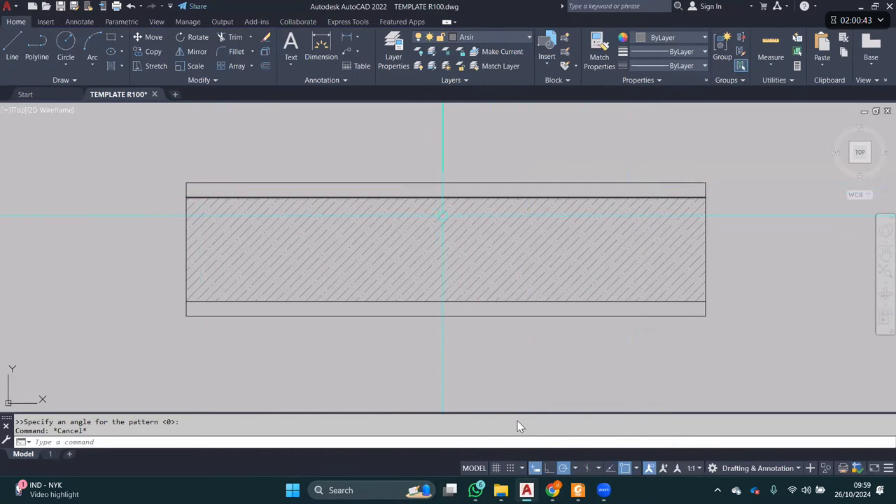
pyautogui.moveTo(141, 195); pyautogui.dragTo(189, 200, button='middle')
pyautogui.scroll(7, 190, 201)
pyautogui.write('rec')
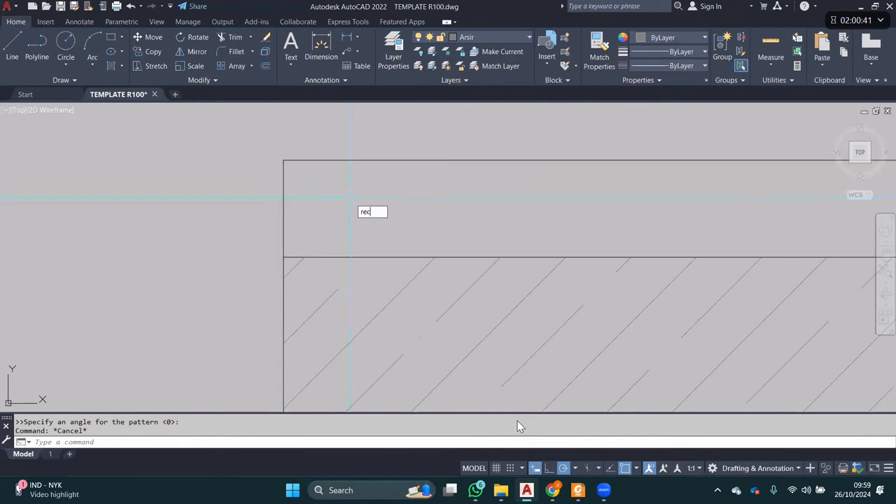
pyautogui.press('Return')
pyautogui.click(322, 222)
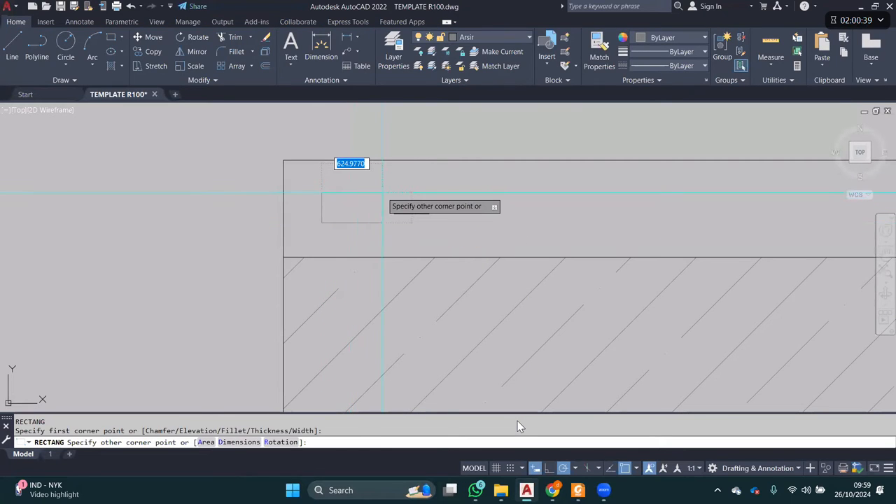
pyautogui.write('400')
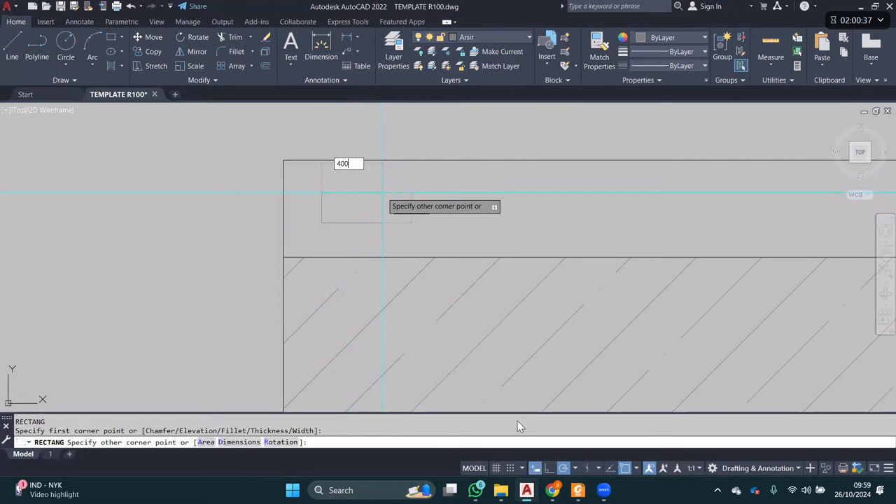
pyautogui.press('Tab')
pyautogui.write('400')
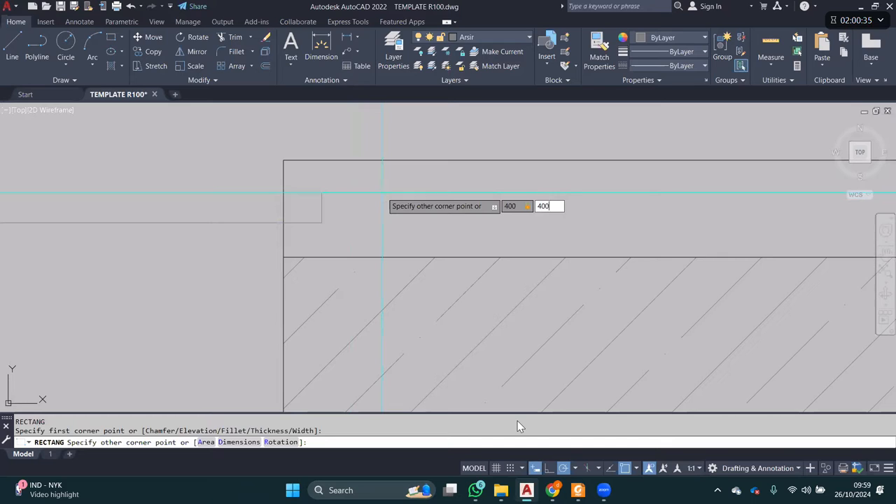
pyautogui.press('Return')
pyautogui.click(372, 192)
pyautogui.click(341, 198)
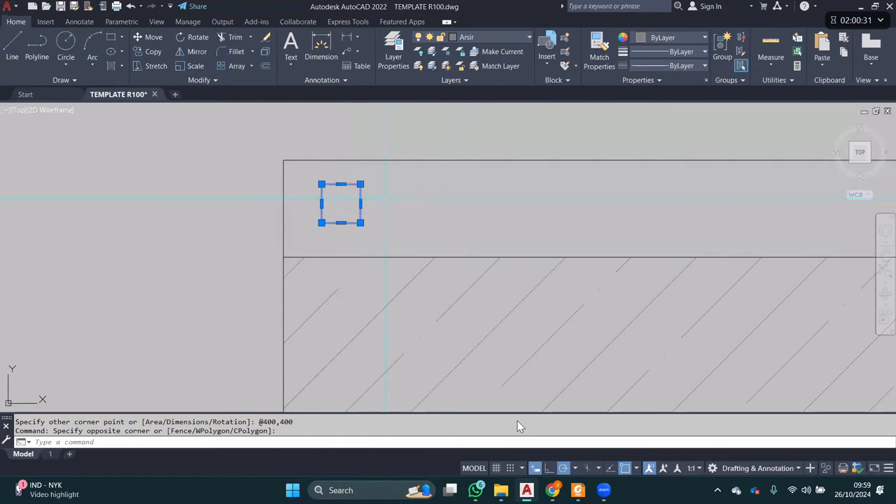
pyautogui.moveTo(385, 199); pyautogui.dragTo(374, 203, button='middle')
pyautogui.press('Escape')
pyautogui.click(373, 203)
pyautogui.click(303, 210)
pyautogui.press('Escape')
pyautogui.click(385, 208)
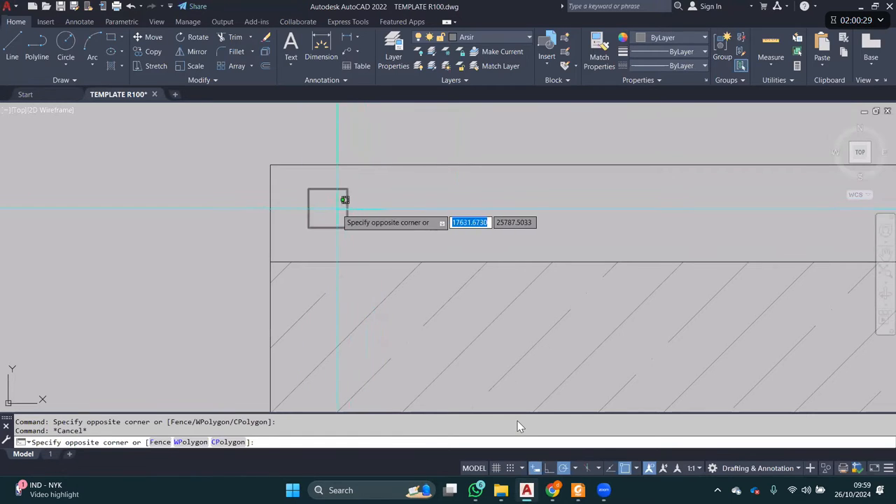
pyautogui.click(338, 208)
pyautogui.press('Escape')
pyautogui.click(393, 217)
pyautogui.click(346, 209)
pyautogui.press('Escape')
pyautogui.click(385, 209)
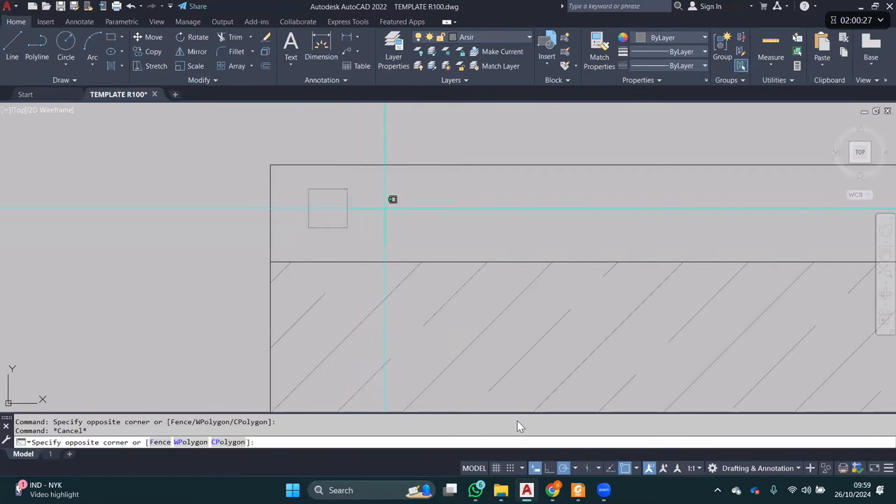
pyautogui.click(341, 208)
pyautogui.moveTo(386, 208); pyautogui.dragTo(372, 216, button='middle')
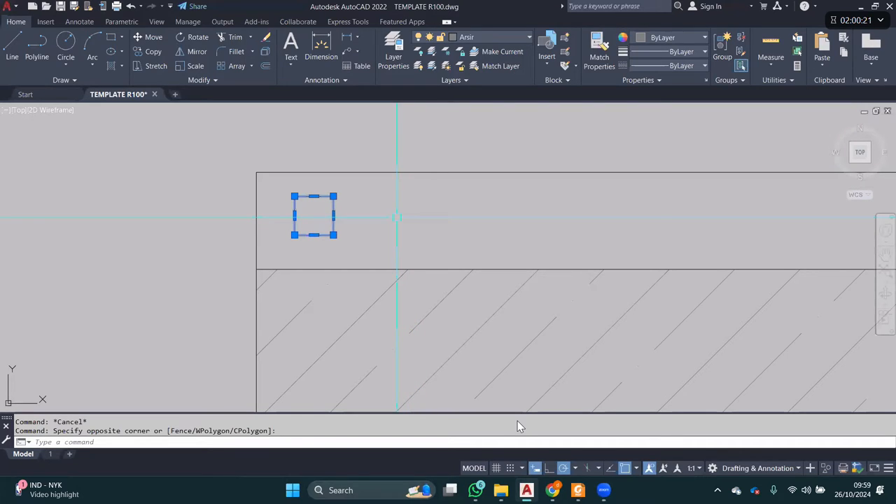
pyautogui.write('B')
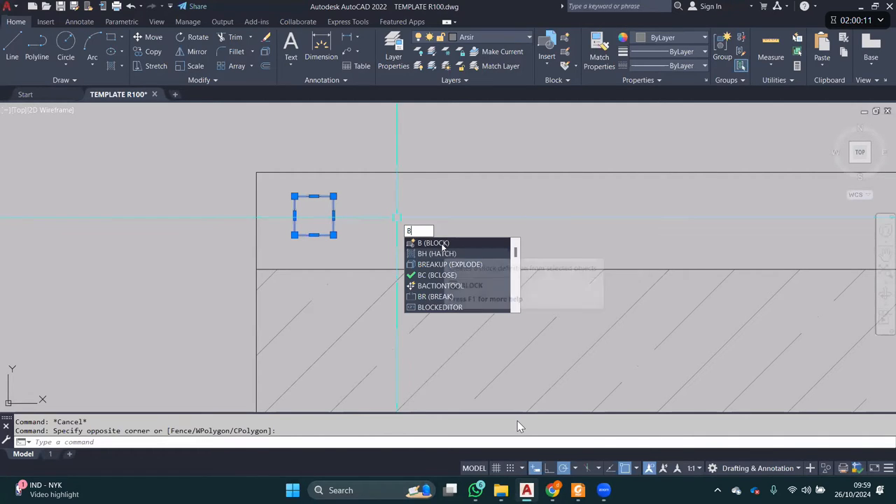
pyautogui.press('Escape')
# - Convert the 400 by 400 square into a block named PAGAR
pyautogui.click(333, 216)
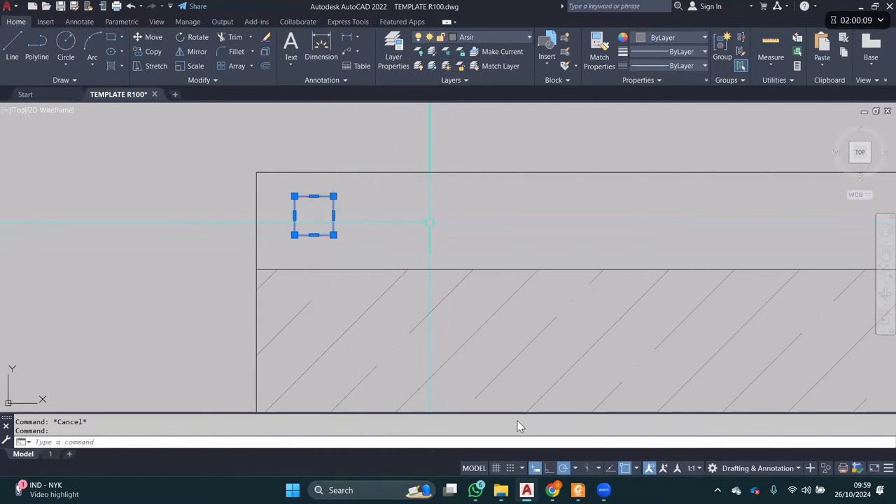
pyautogui.write('B')
pyautogui.press('Return')
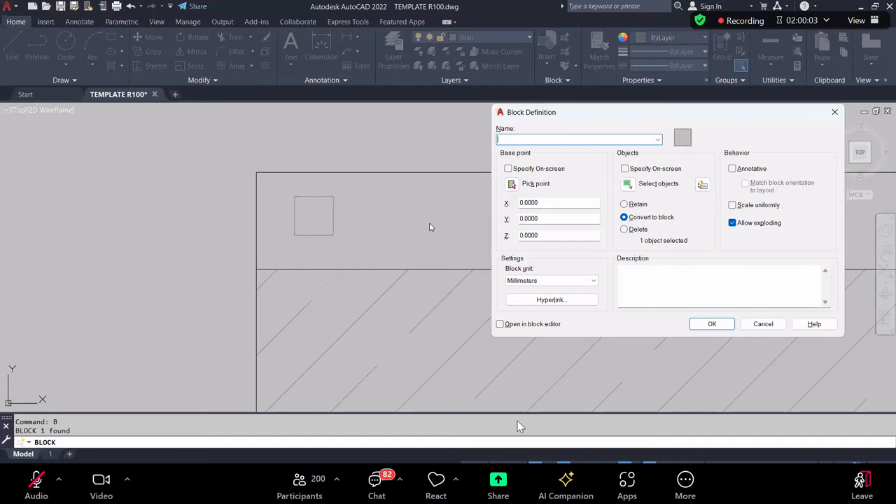
pyautogui.write('PAGAR')
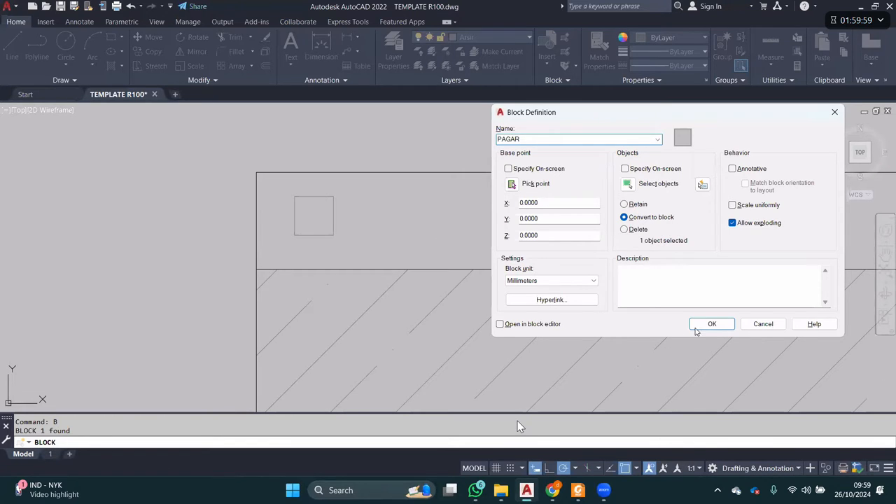
pyautogui.press('Return')
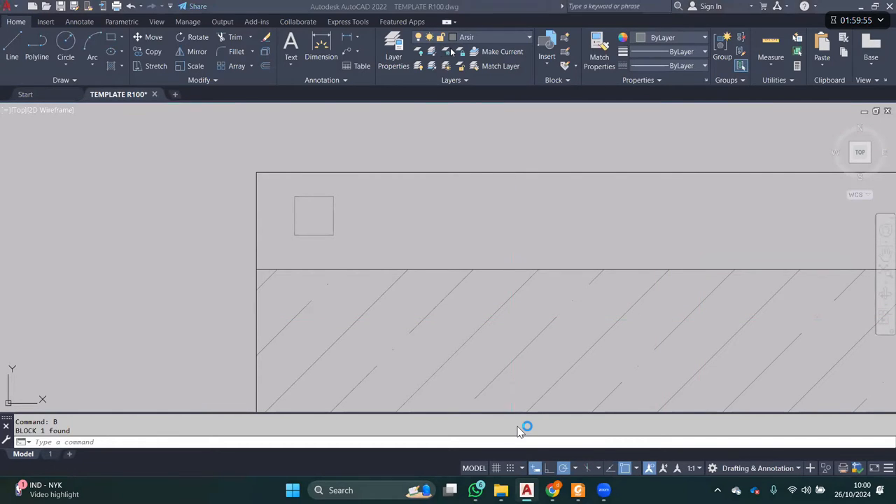
# - Copy the PAGAR block a short distance to its right inside the upper strip
pyautogui.scroll(-1, 264, 208)
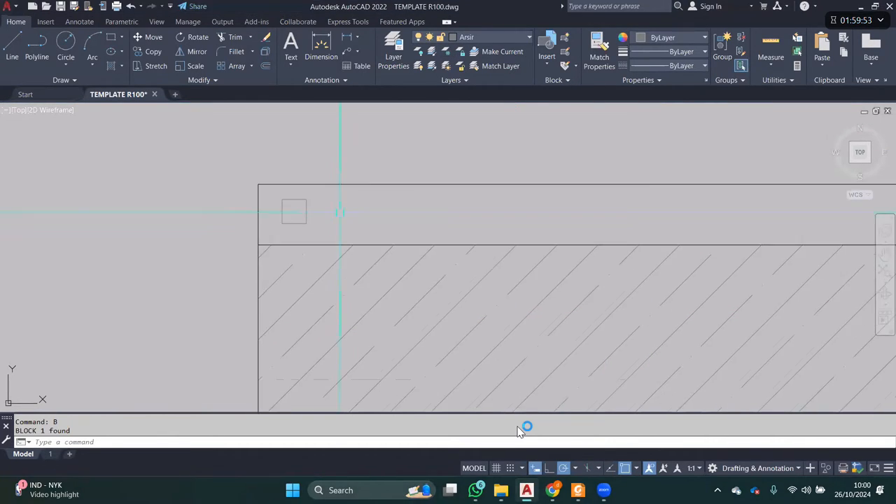
pyautogui.click(338, 212)
pyautogui.click(299, 212)
pyautogui.scroll(2, 306, 211)
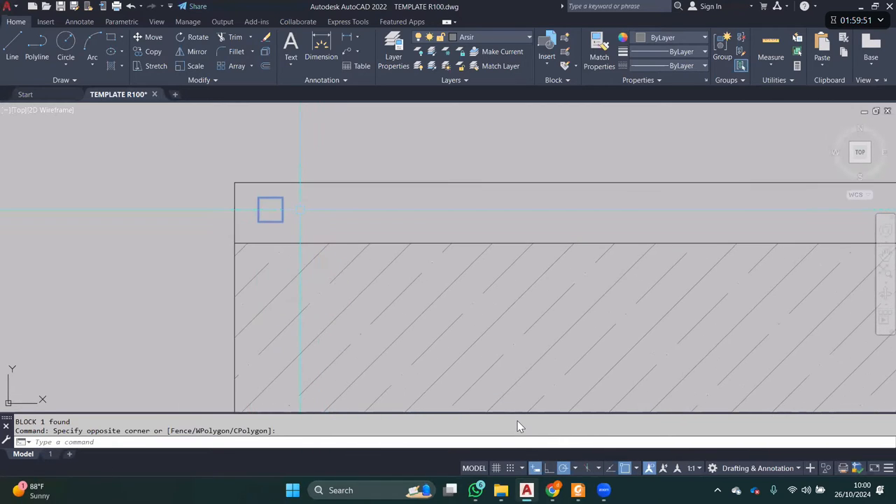
pyautogui.moveTo(296, 212); pyautogui.dragTo(289, 212, button='middle')
pyautogui.write('co')
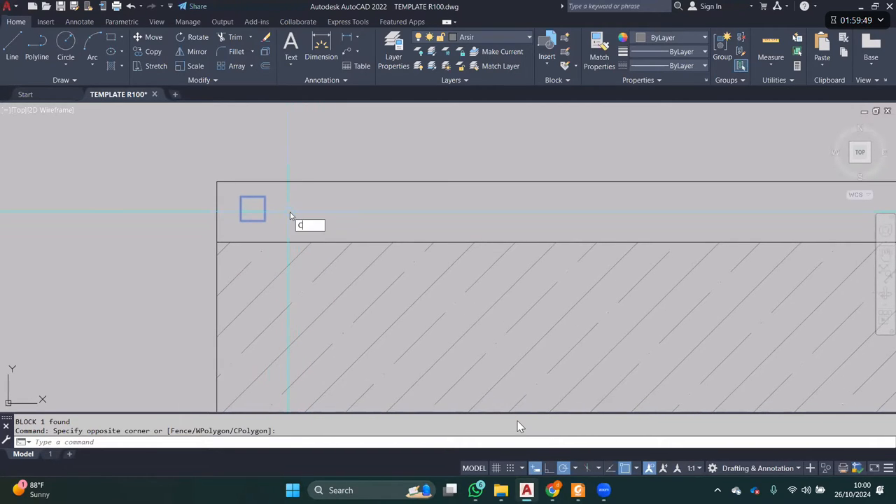
pyautogui.press('Return')
pyautogui.click(288, 210)
pyautogui.click(350, 209)
pyautogui.scroll(2, 303, 212)
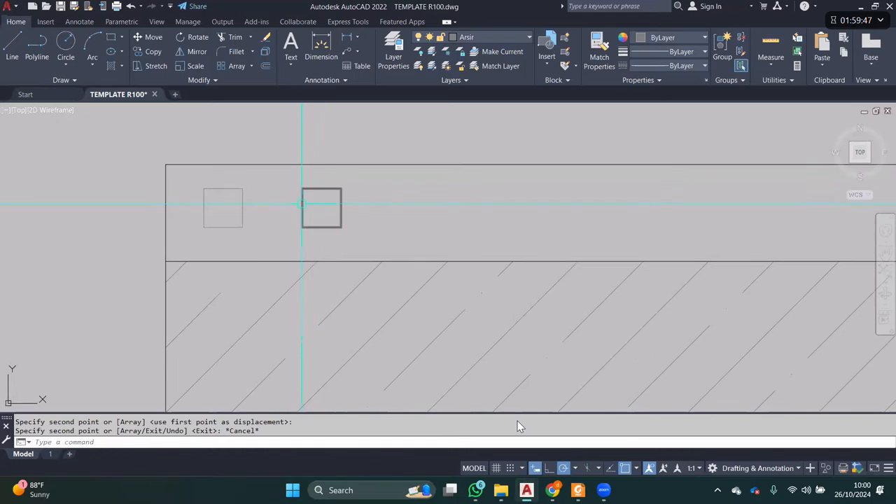
pyautogui.press('Escape')
pyautogui.press('Escape')
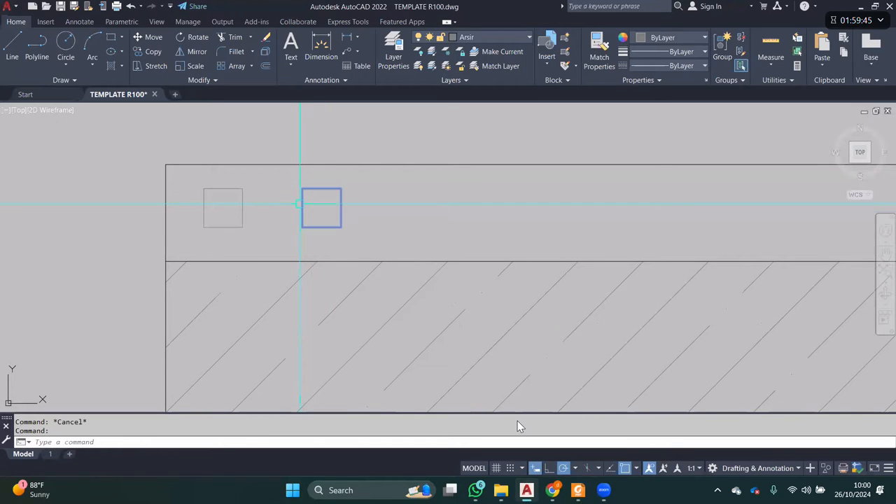
# - Open the copied PAGAR block for in-place editing
pyautogui.rightClick(299, 208)
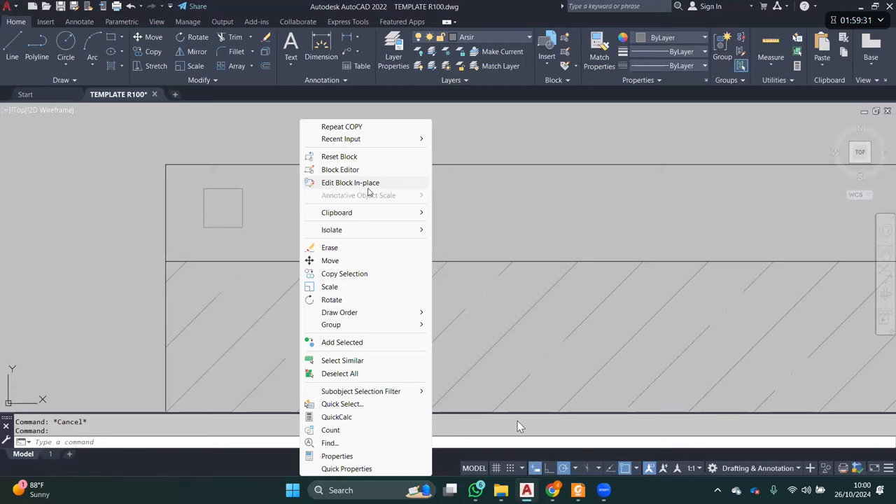
pyautogui.press('Escape')
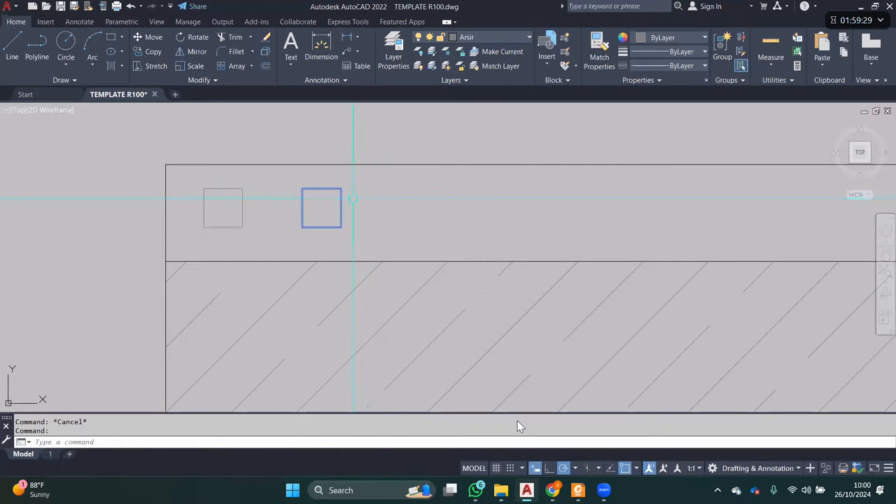
pyautogui.rightClick(353, 199)
pyautogui.click(392, 183)
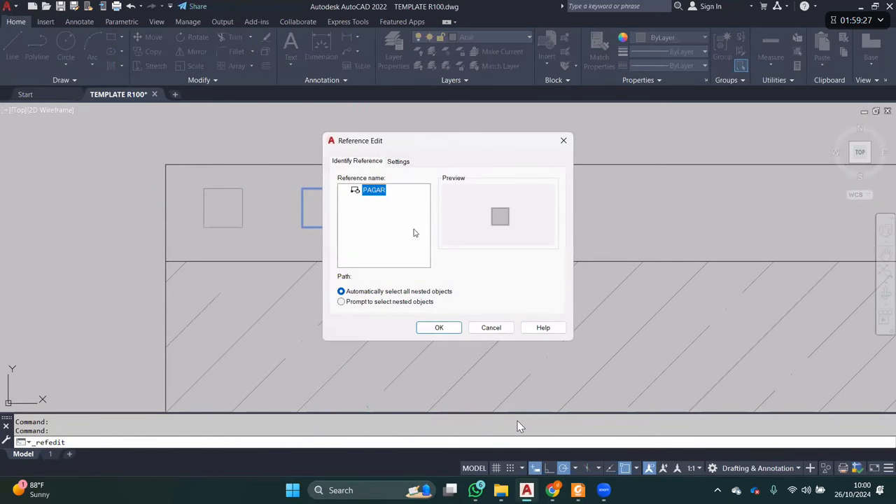
pyautogui.click(430, 328)
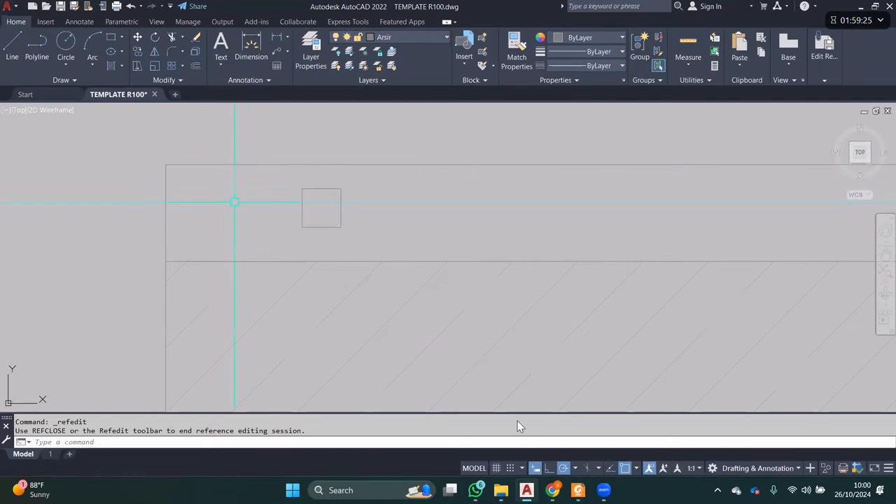
# - Stretch the right side of the block's square outward to make it a wide rectangle
pyautogui.scroll(2, 233, 189)
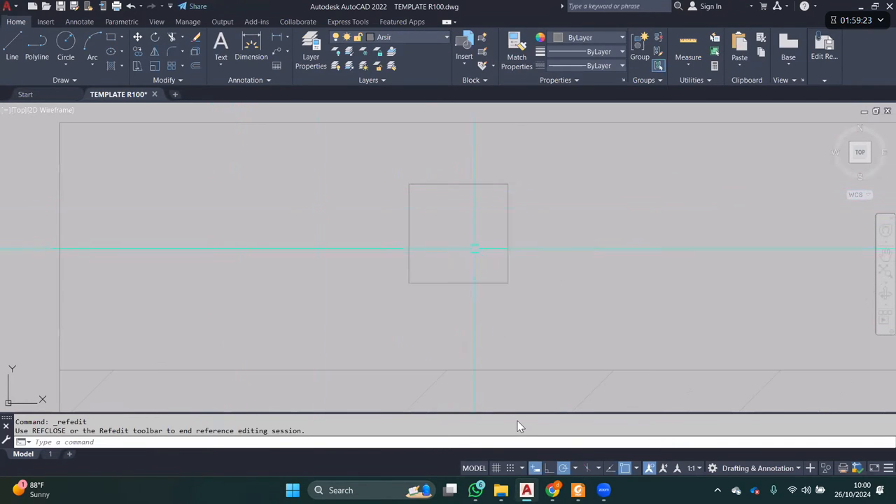
pyautogui.click(534, 294)
pyautogui.click(485, 183)
pyautogui.scroll(-2, 531, 208)
pyautogui.moveTo(531, 209); pyautogui.dragTo(448, 223, button='middle')
pyautogui.write('s')
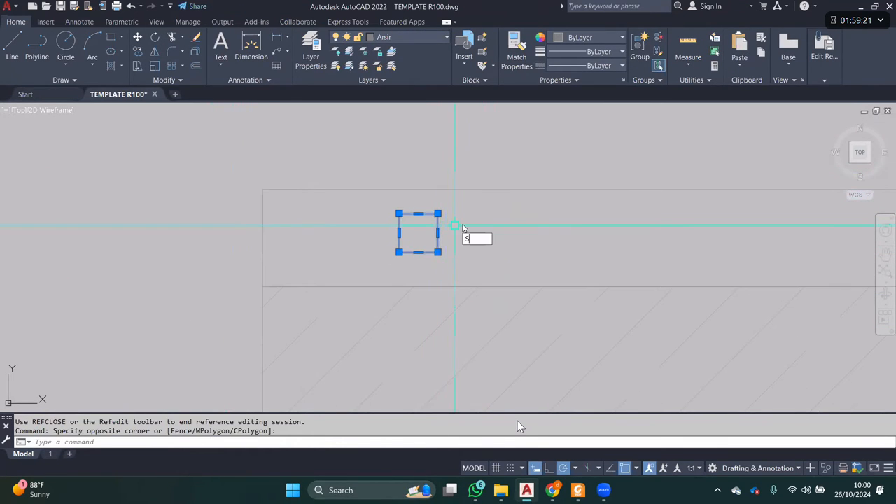
pyautogui.press('Return')
pyautogui.click(461, 221)
pyautogui.click(523, 221)
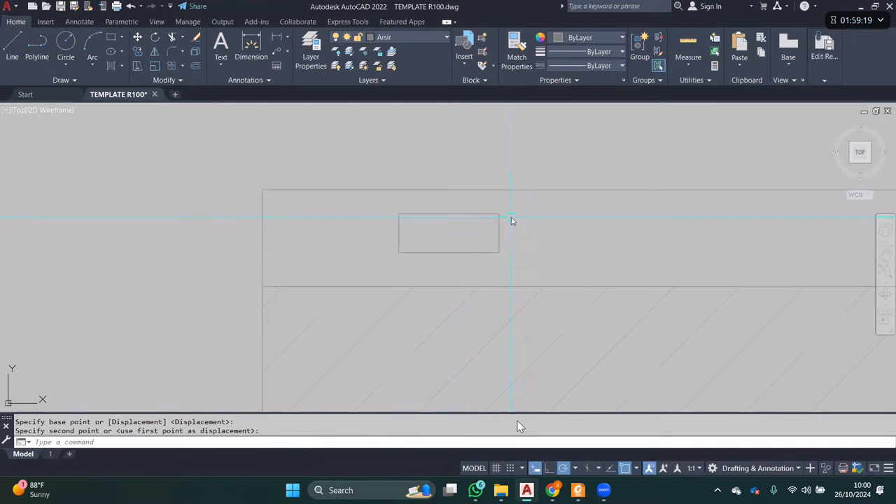
# - Save the in-place edits back to the PAGAR block and close the editing session
pyautogui.rightClick(511, 217)
pyautogui.click(569, 255)
pyautogui.press('Return')
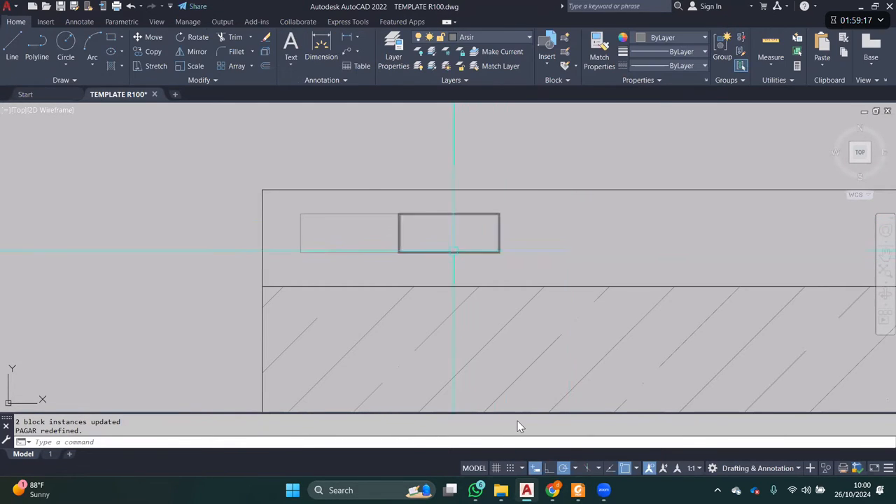
pyautogui.click(366, 213)
pyautogui.press('Escape')
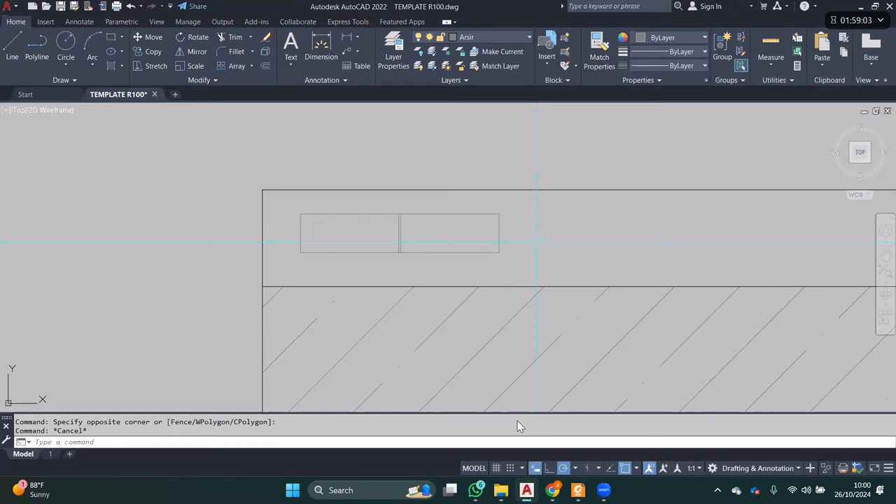
# - Undo the block redefinition, the stretch and the in-place editing session
pyautogui.hotkey('ctrl', 'z')
pyautogui.hotkey('ctrl', 'z')
pyautogui.hotkey('ctrl', 'z')
pyautogui.hotkey('ctrl', 'z')
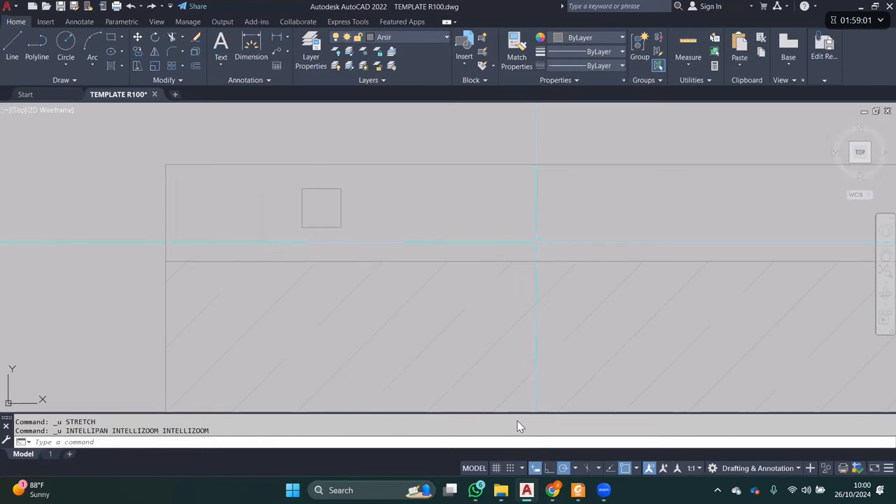
# - Erase the copied PAGAR block, leaving only the original one
pyautogui.moveTo(488, 230); pyautogui.dragTo(562, 242, button='middle')
pyautogui.click(418, 220)
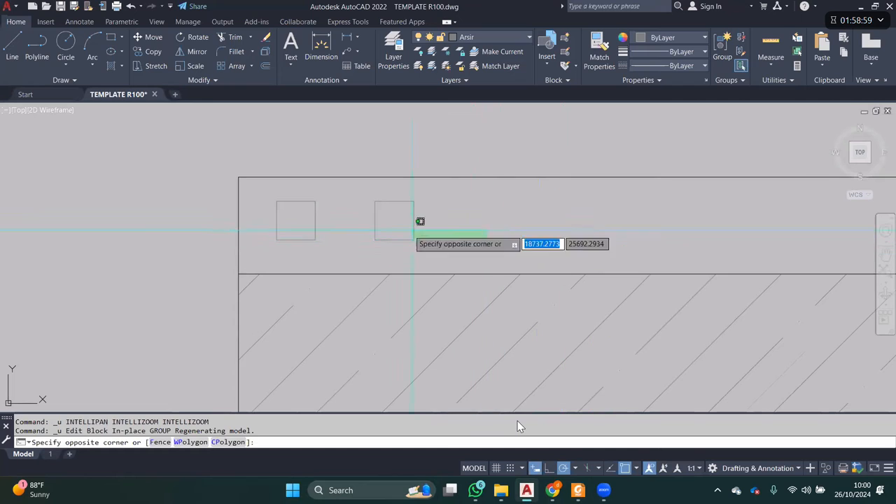
pyautogui.click(361, 236)
pyautogui.write('E')
pyautogui.press('Return')
pyautogui.moveTo(361, 236); pyautogui.dragTo(425, 232, button='middle')
pyautogui.click(425, 231)
pyautogui.click(400, 238)
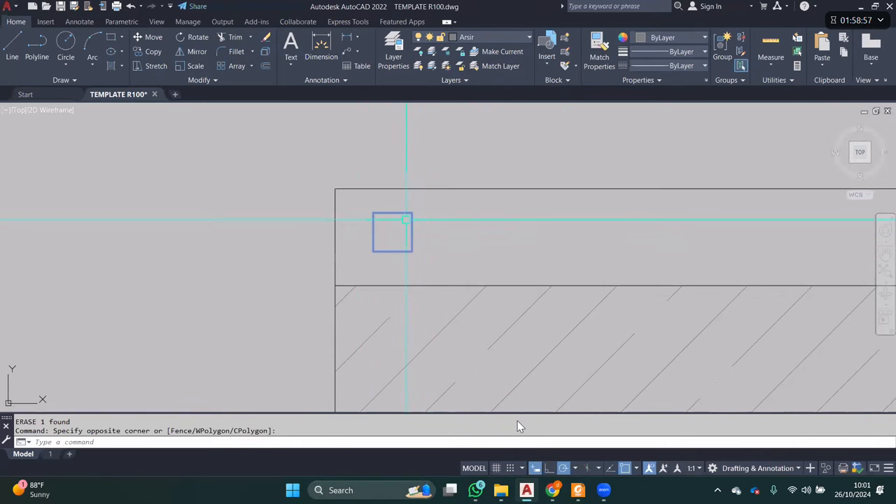
pyautogui.write('M')
pyautogui.press('Return')
pyautogui.press('Escape')
# - Move the PAGAR block by its upper-left corner onto the base rectangle's upper-left corner
pyautogui.click(413, 224)
pyautogui.click(364, 235)
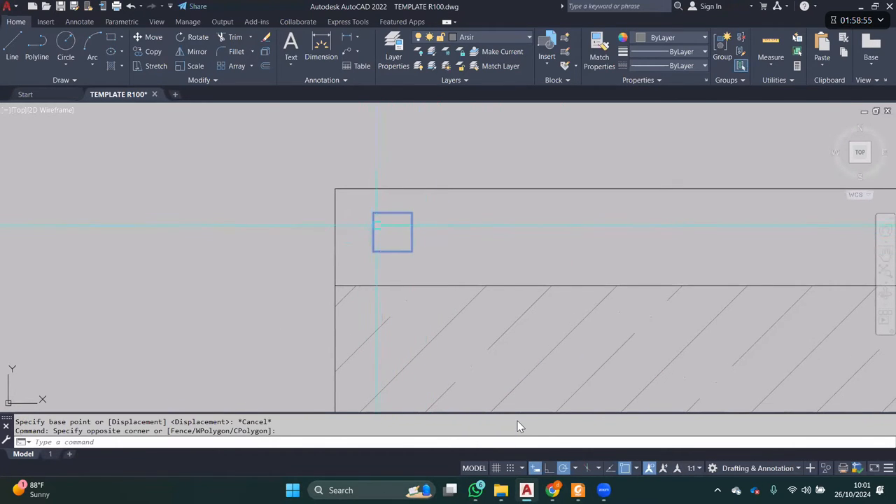
pyautogui.write('M')
pyautogui.press('Return')
pyautogui.click(374, 213)
pyautogui.click(334, 189)
# - Move the PAGAR block 200 straight down from the base rectangle's top edge
pyautogui.click(385, 210)
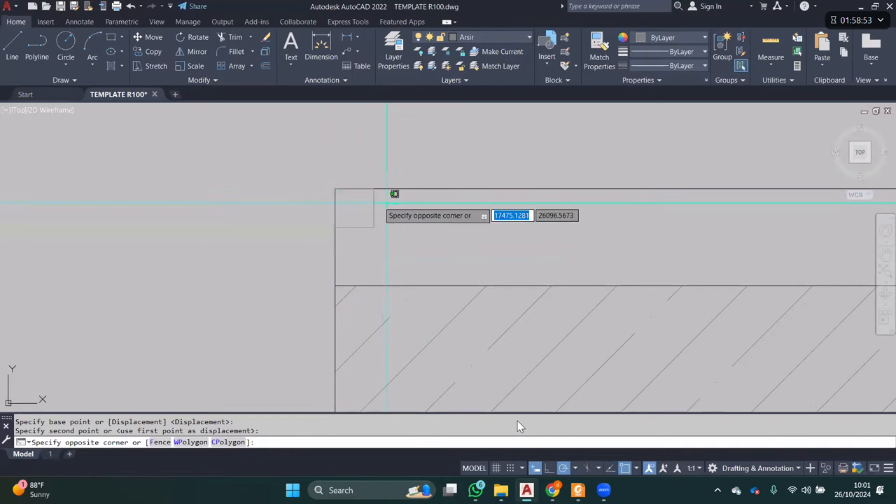
pyautogui.write('M')
pyautogui.press('Return')
pyautogui.click(386, 212)
pyautogui.write('200')
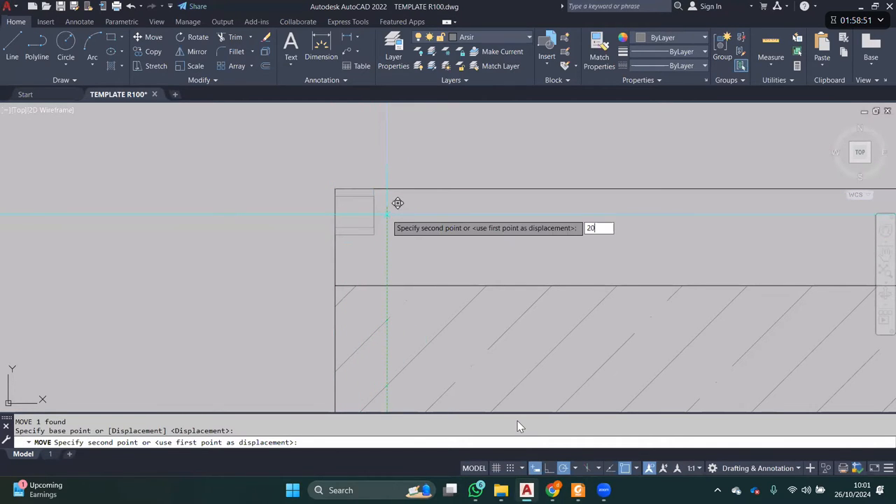
pyautogui.press('Return')
# - Move the PAGAR block 200 to the right, away from the base rectangle's left edge
pyautogui.press('Return')
pyautogui.click(395, 222)
pyautogui.write('200')
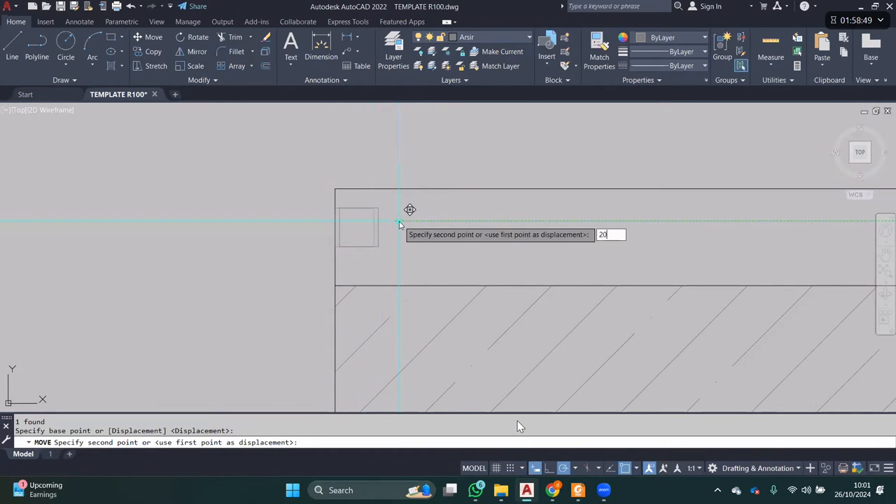
pyautogui.press('Return')
pyautogui.click(421, 226)
pyautogui.click(373, 227)
pyautogui.press('Escape')
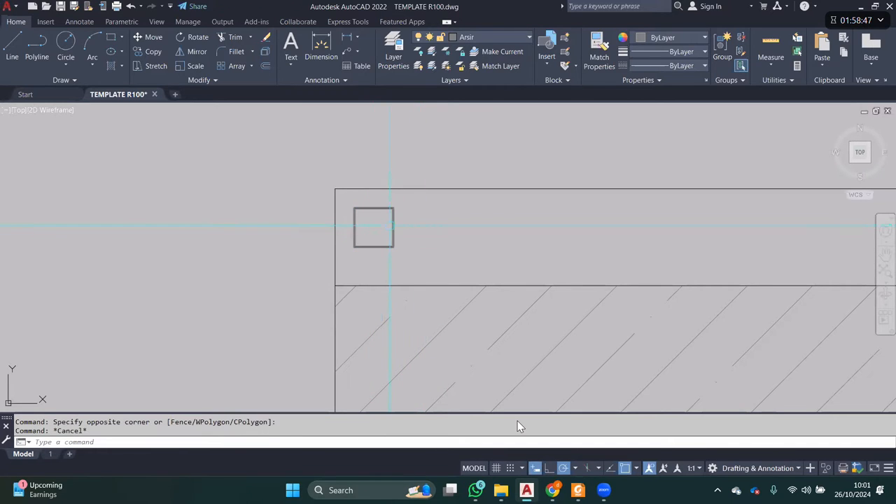
pyautogui.scroll(-3, 365, 212)
pyautogui.write('co')
pyautogui.press('Return')
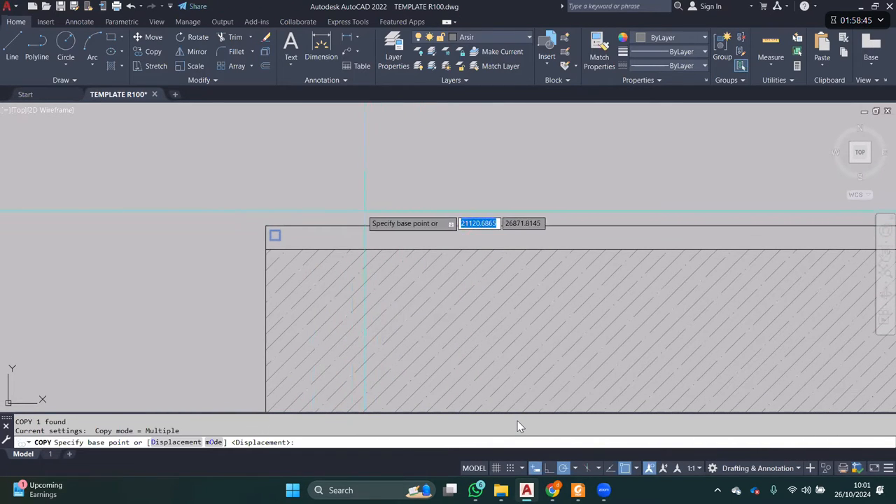
pyautogui.click(365, 212)
pyautogui.scroll(-2, 210, 210)
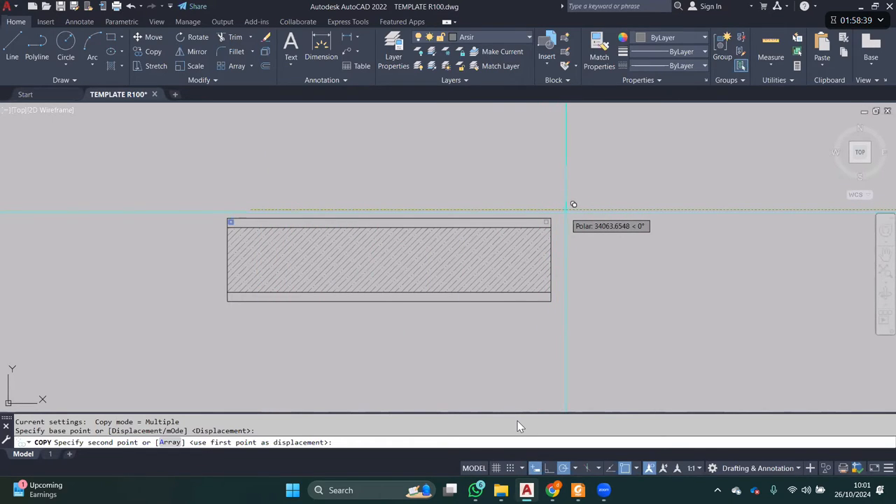
pyautogui.scroll(3, 280, 203)
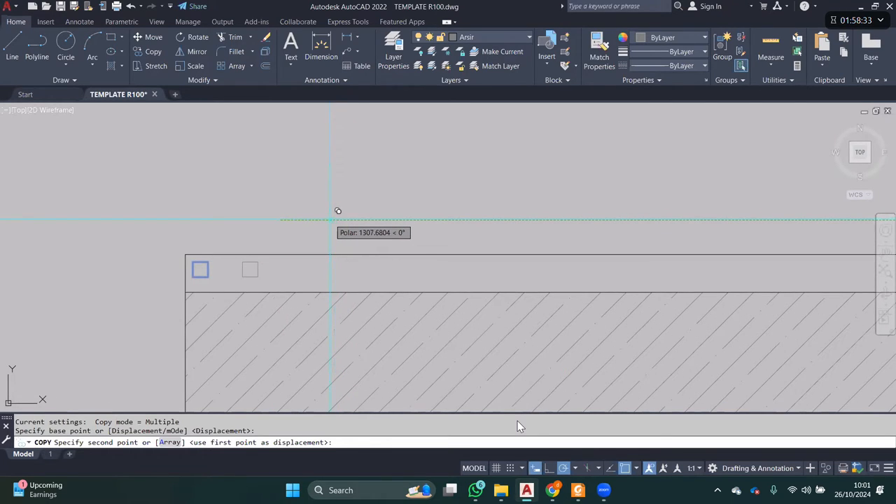
pyautogui.scroll(-4, 339, 211)
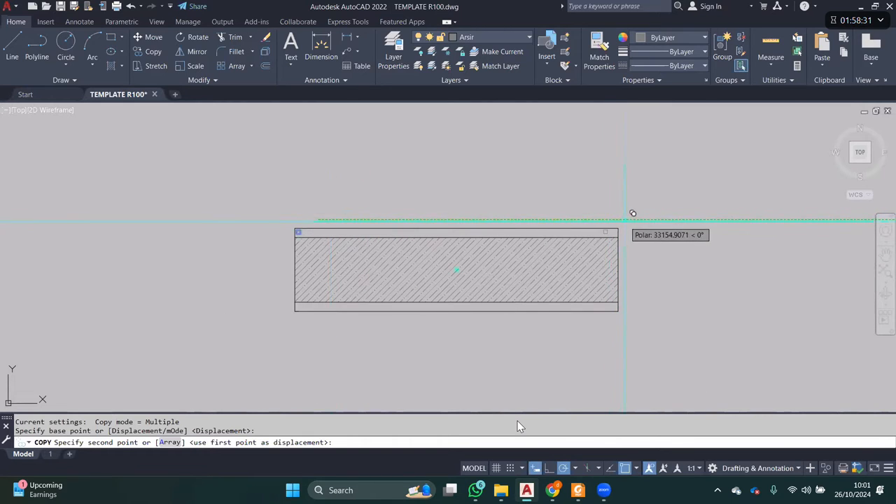
pyautogui.scroll(4, 340, 210)
pyautogui.press('Escape')
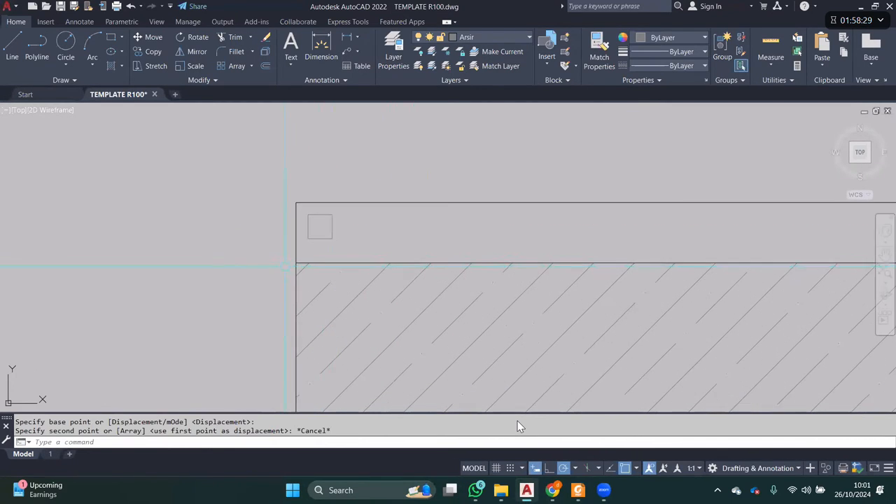
# - Copy the PAGAR block horizontally to a spot on its right within the upper strip
pyautogui.scroll(4, 323, 237)
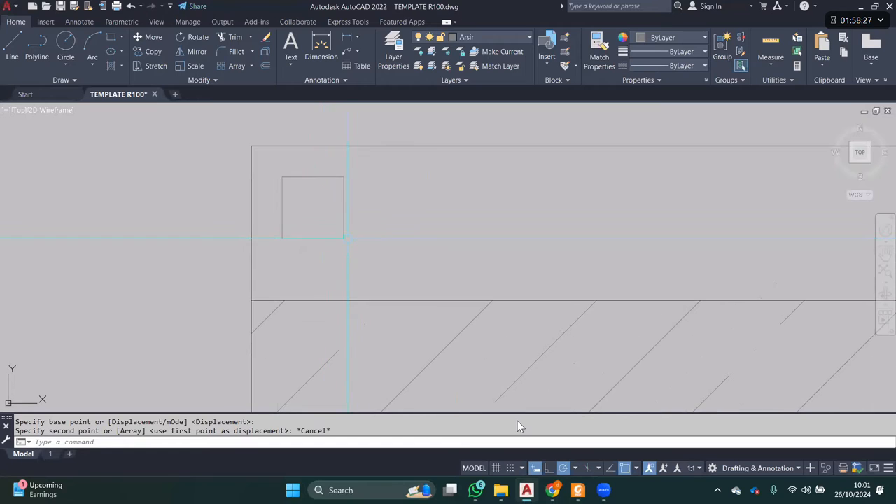
pyautogui.click(327, 243)
pyautogui.scroll(-4, 369, 252)
pyautogui.write('co')
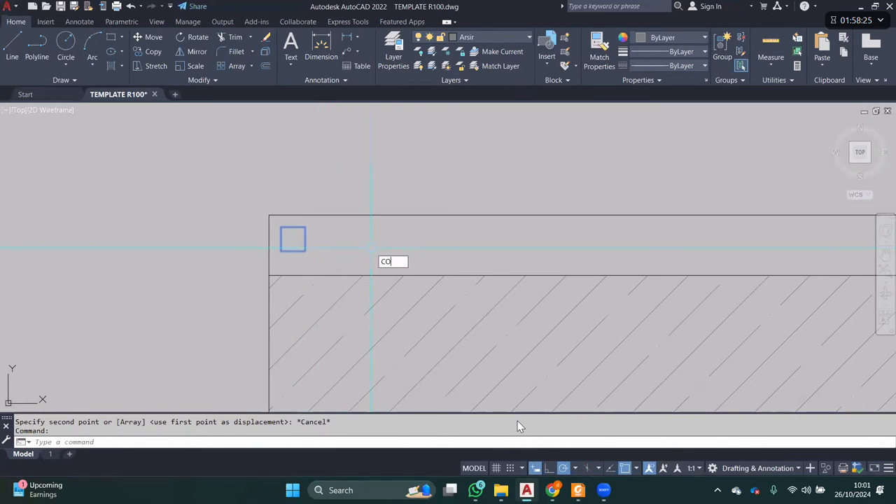
pyautogui.press('Return')
pyautogui.click(367, 163)
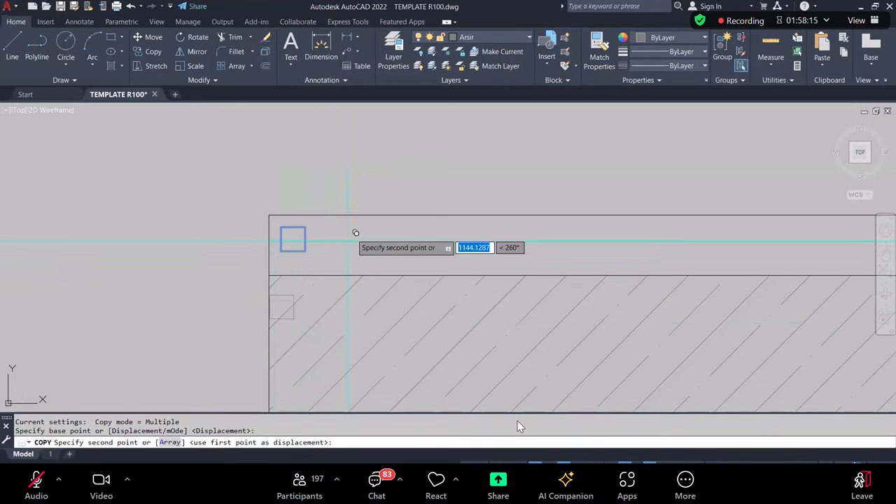
pyautogui.click(431, 171)
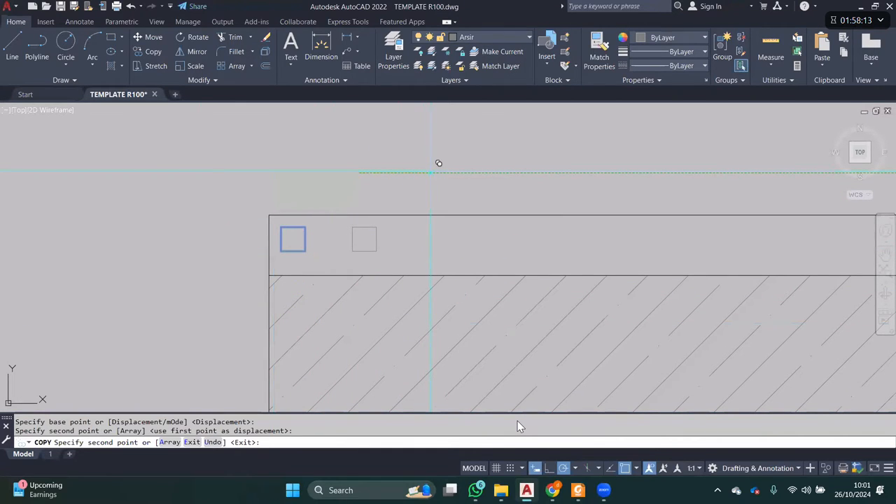
# - Place three more horizontal copies of the PAGAR block at freehand spots farther along the upper strip
pyautogui.click(515, 172)
pyautogui.click(586, 172)
pyautogui.click(630, 171)
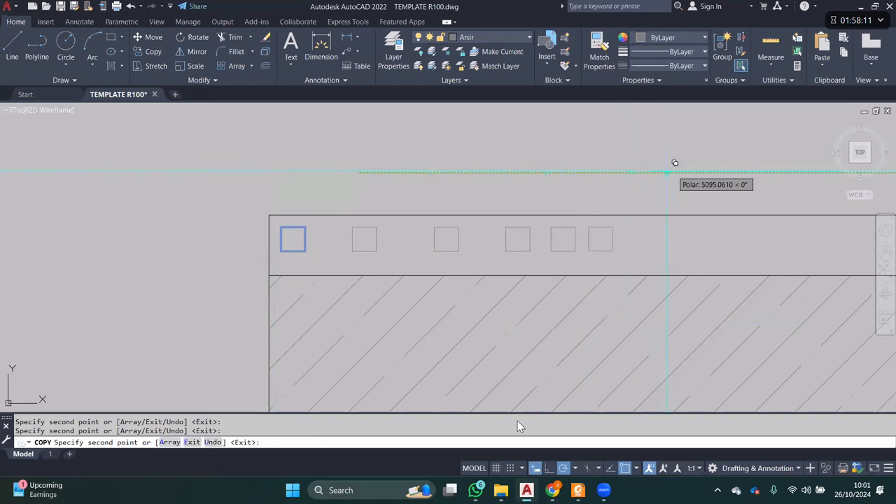
# - Undo all the freehand copies of the PAGAR block while keeping the copy command running
pyautogui.hotkey('ctrl', 'z')
pyautogui.hotkey('ctrl', 'z')
pyautogui.hotkey('ctrl', 'z')
pyautogui.hotkey('ctrl', 'z')
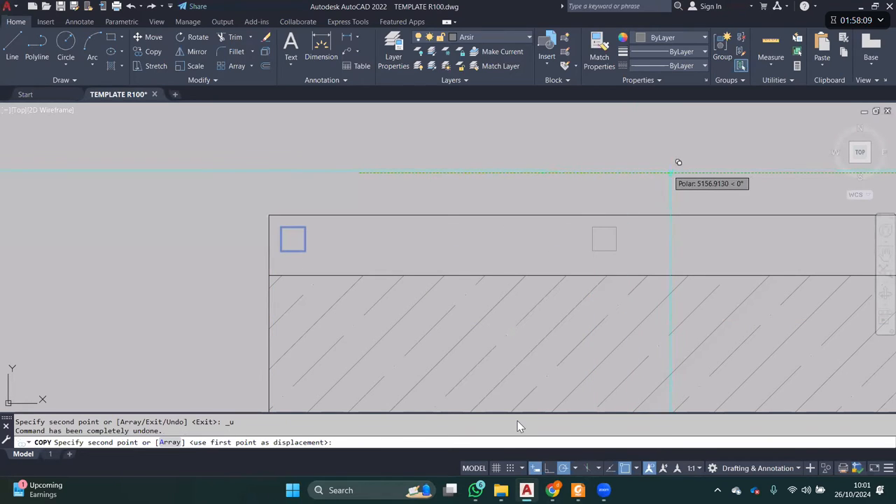
# - Try copying the PAGAR block horizontally as a 25-item array spaced 1000 apart, and undo it
pyautogui.moveTo(400, 191); pyautogui.dragTo(364, 222, button='middle')
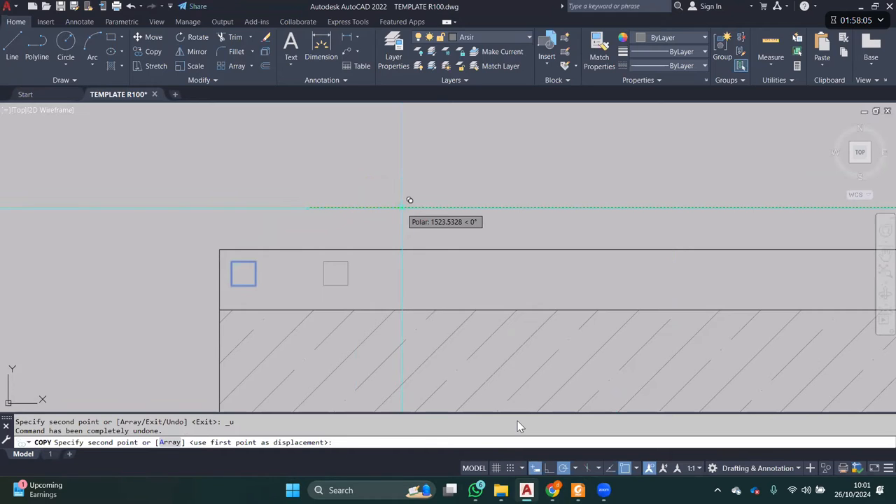
pyautogui.write('A')
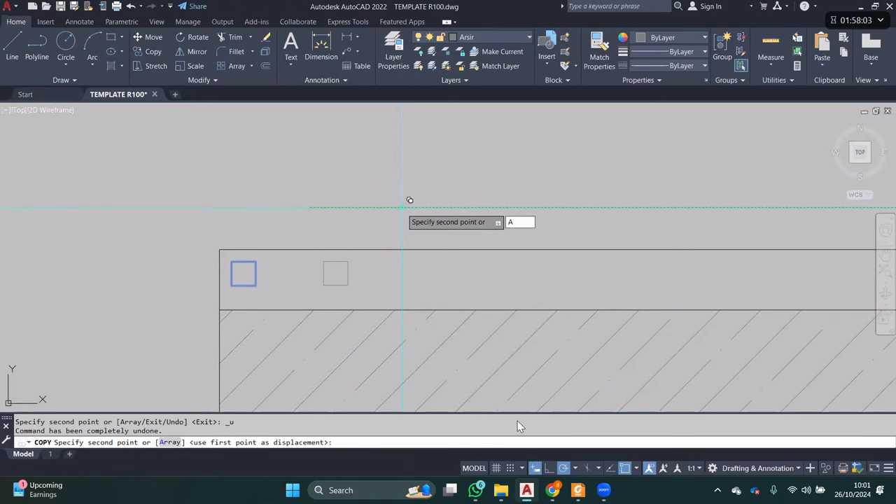
pyautogui.press('Return')
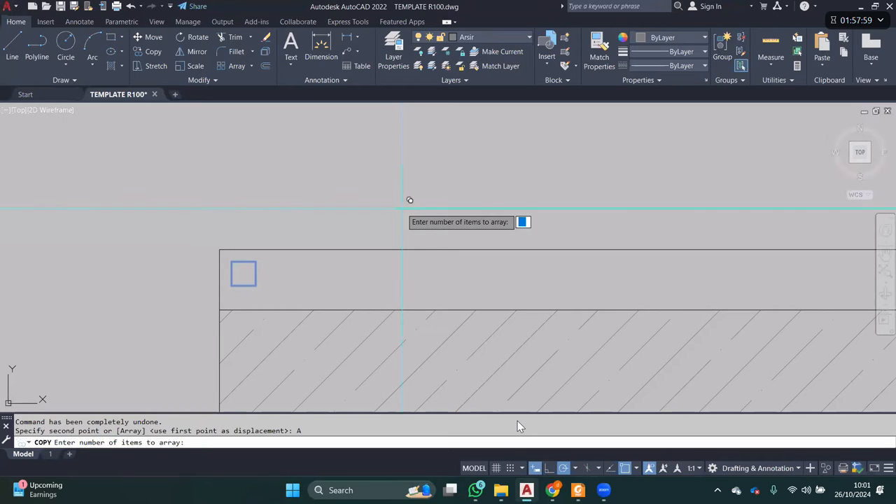
pyautogui.write('25')
pyautogui.press('Return')
pyautogui.scroll(-4, 402, 207)
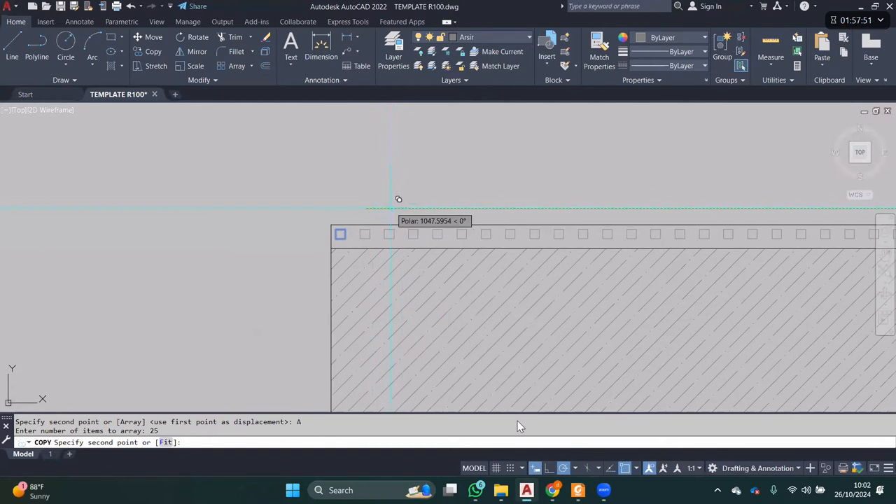
pyautogui.scroll(4, 402, 207)
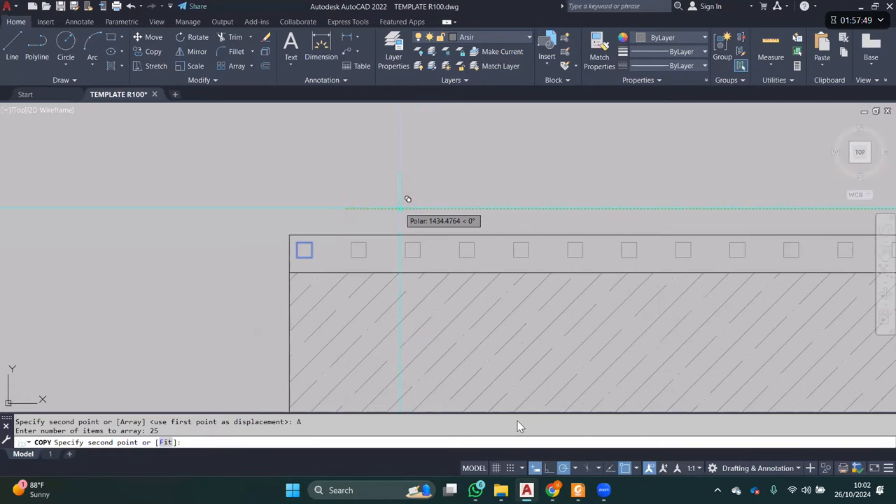
pyautogui.write('1')
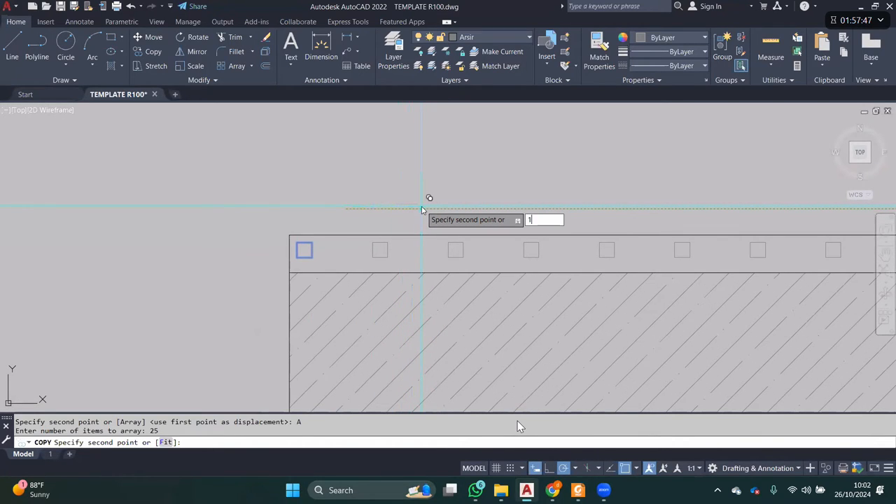
pyautogui.write('00')
pyautogui.press('Return')
pyautogui.scroll(-5, 421, 207)
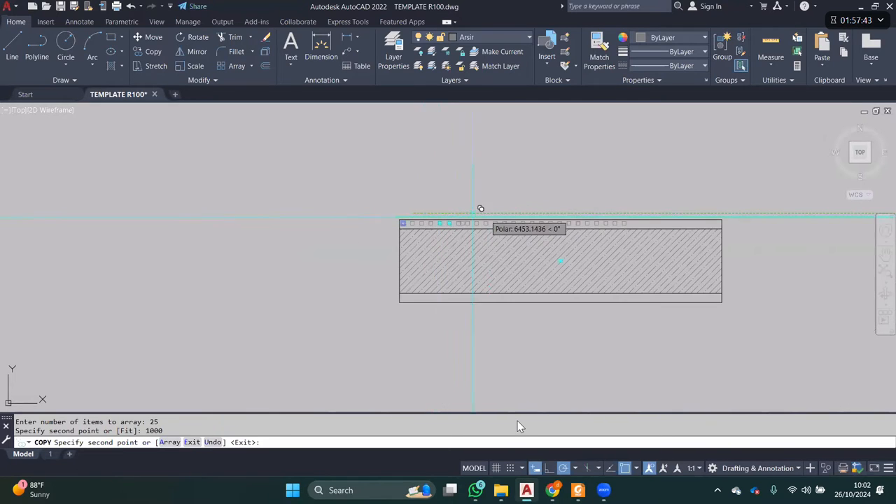
pyautogui.press('Escape')
pyautogui.moveTo(625, 207); pyautogui.dragTo(641, 210, button='middle')
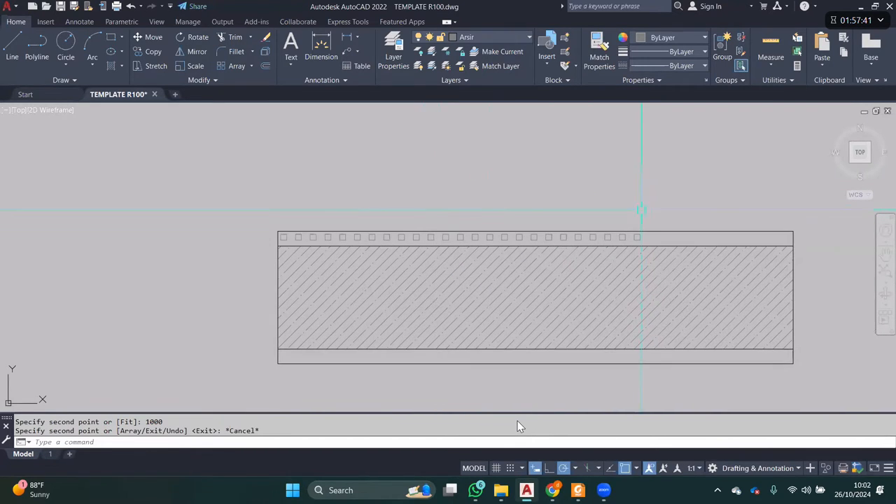
pyautogui.hotkey('ctrl', 'z')
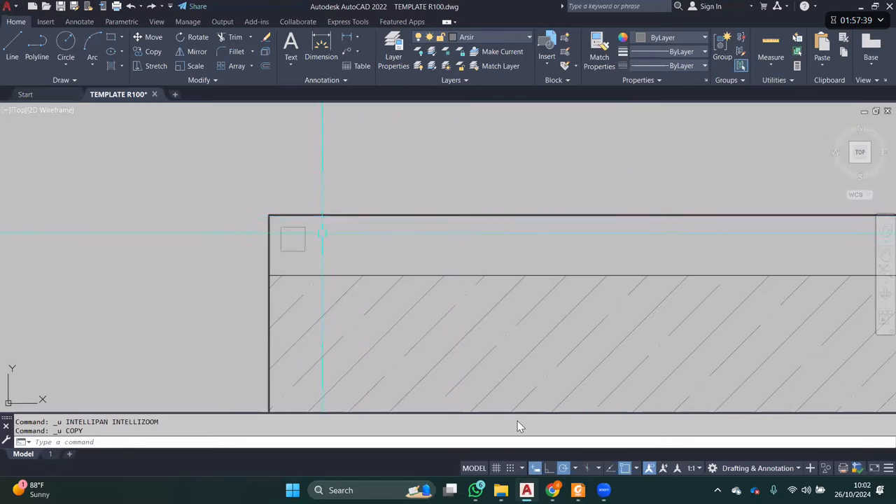
# - Copy the PAGAR block horizontally to the right as a 25-item array spaced 2000 apart
pyautogui.write('CO')
pyautogui.press('Return')
pyautogui.click(362, 180)
pyautogui.write('A')
pyautogui.press('Return')
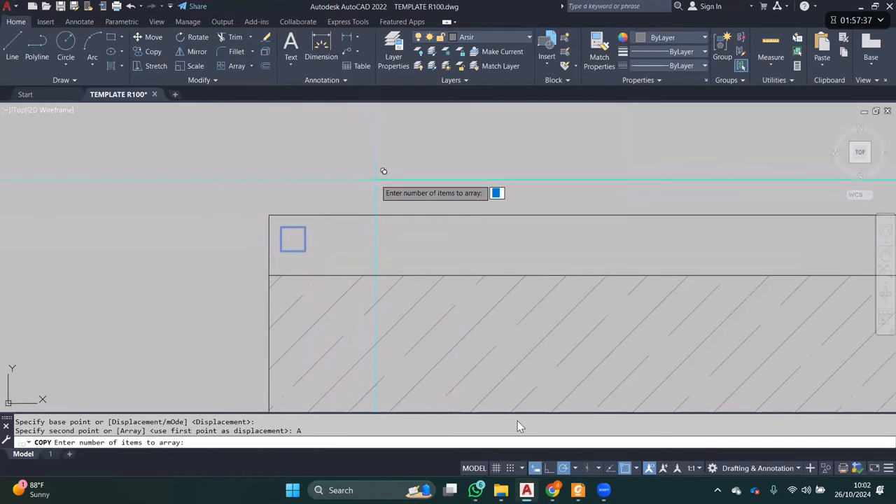
pyautogui.write('25')
pyautogui.press('Return')
pyautogui.write('2000')
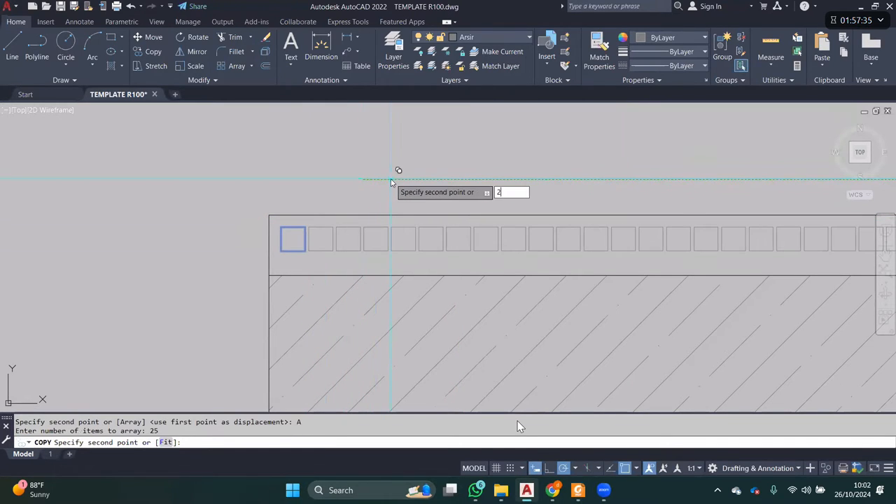
pyautogui.press('Return')
pyautogui.scroll(-5, 390, 179)
pyautogui.press('Escape')
# - Examine the PAGAR block copies that run past the base rectangle's right edge
pyautogui.moveTo(848, 194); pyautogui.dragTo(628, 194, button='middle')
pyautogui.click(660, 187)
pyautogui.scroll(-2, 727, 217)
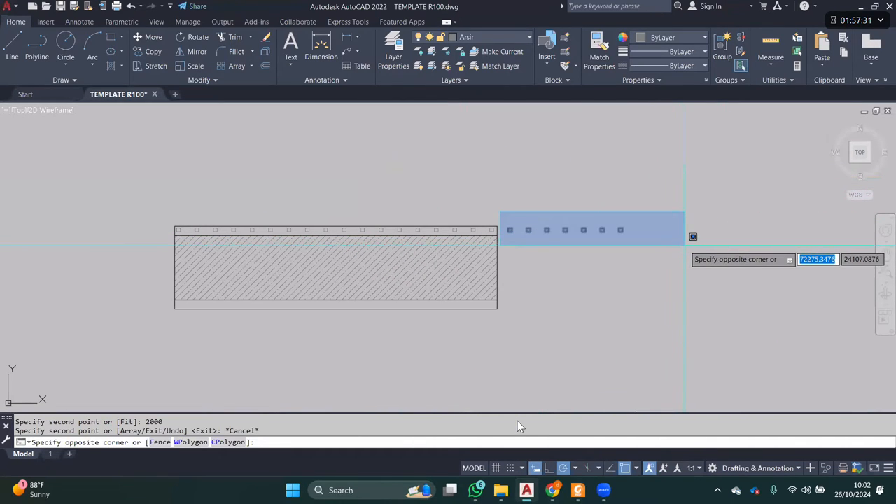
pyautogui.press('Escape')
pyautogui.scroll(2, 550, 210)
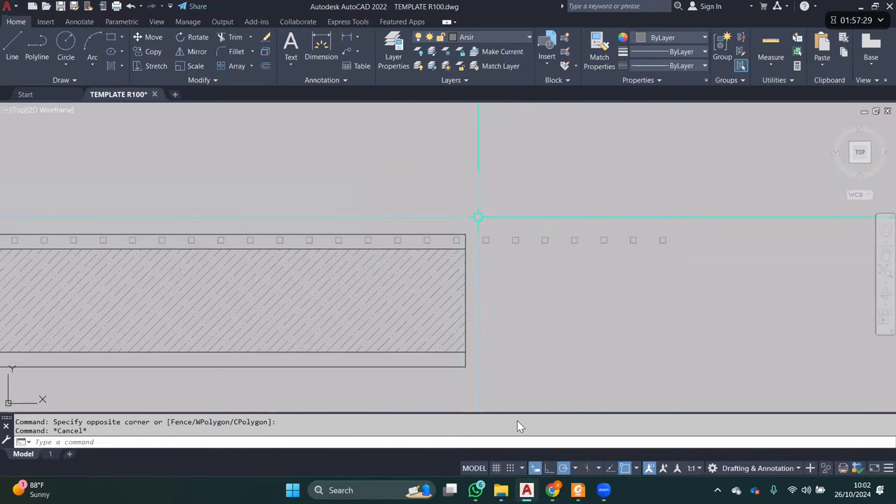
pyautogui.click(477, 203)
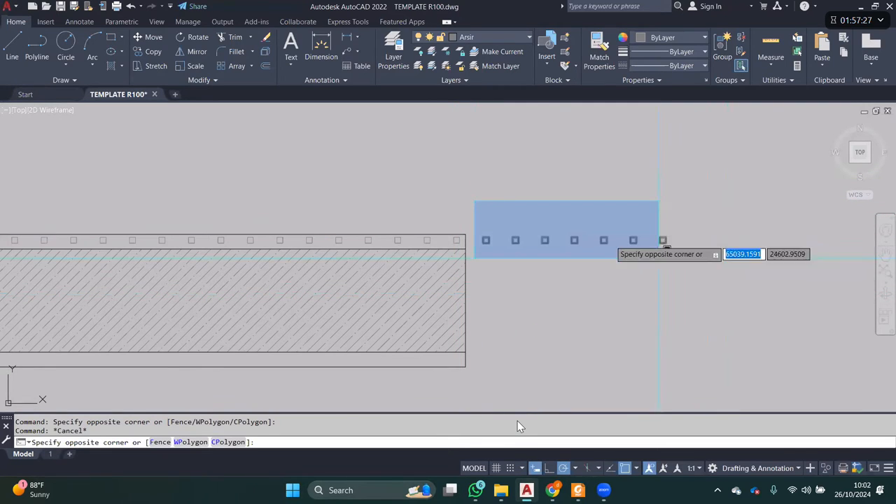
pyautogui.moveTo(663, 242); pyautogui.dragTo(662, 269, button='middle')
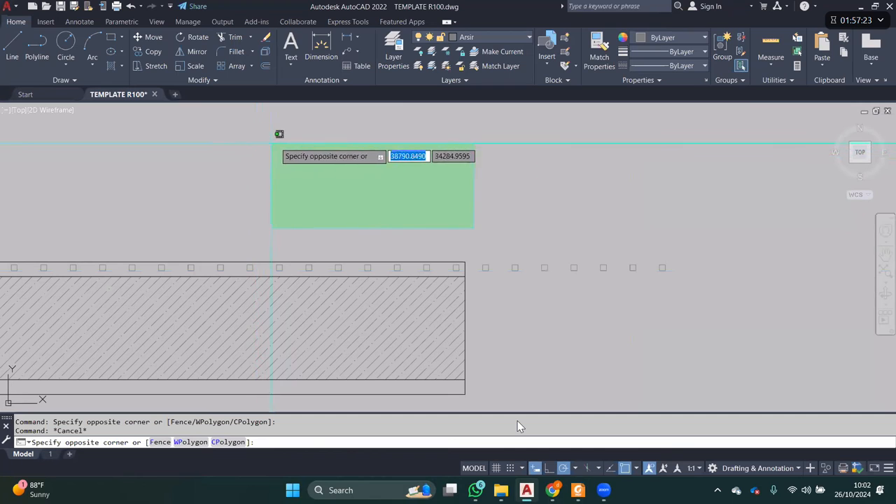
pyautogui.press('Escape')
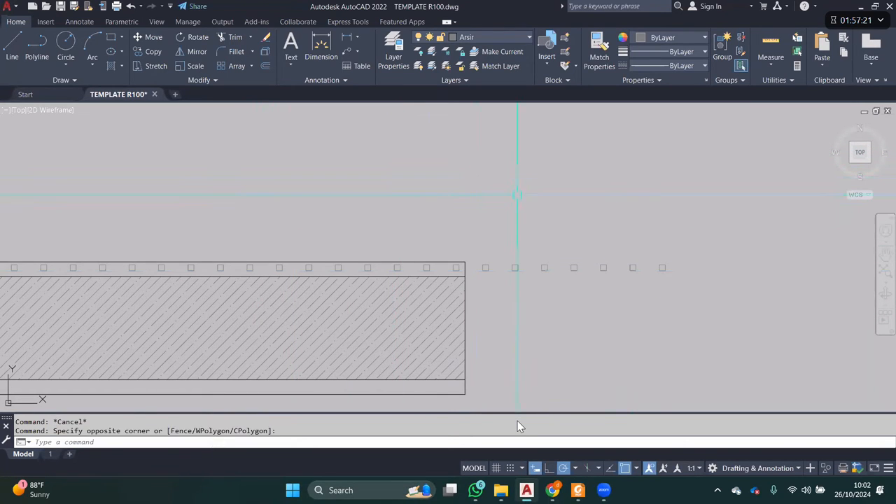
pyautogui.scroll(4, 504, 277)
pyautogui.scroll(4, 459, 217)
pyautogui.scroll(-4, 460, 219)
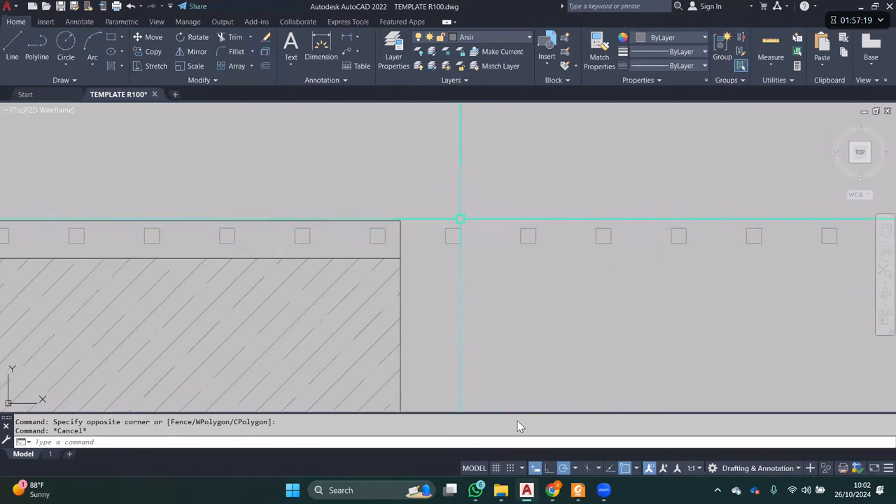
pyautogui.scroll(4, 455, 223)
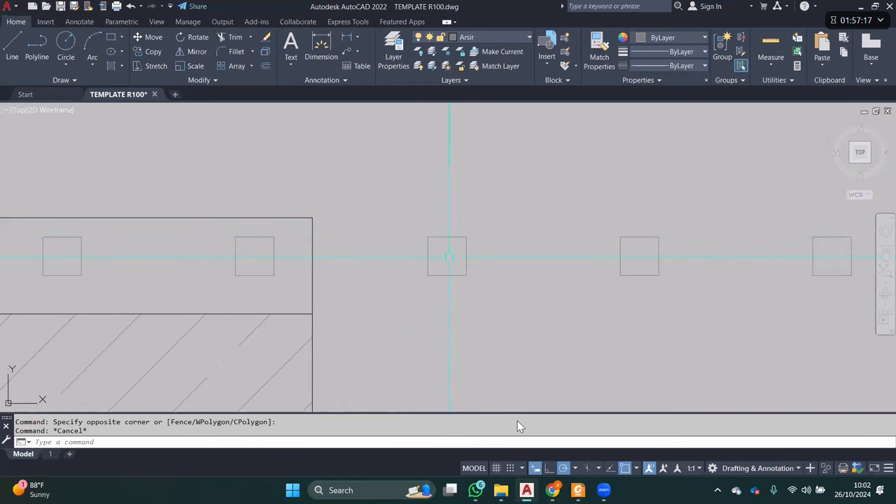
pyautogui.scroll(-2, 452, 238)
pyautogui.moveTo(452, 238); pyautogui.dragTo(465, 180, button='middle')
pyautogui.scroll(-4, 465, 180)
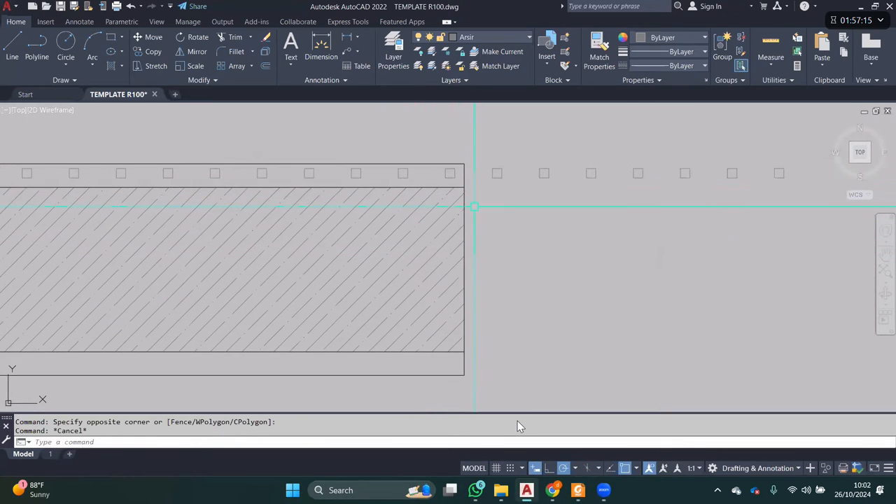
pyautogui.click(468, 232)
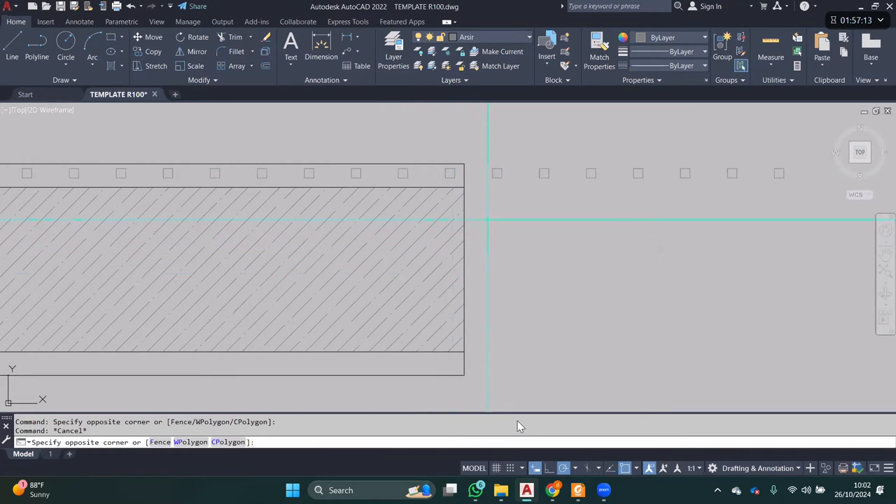
pyautogui.scroll(2, 460, 226)
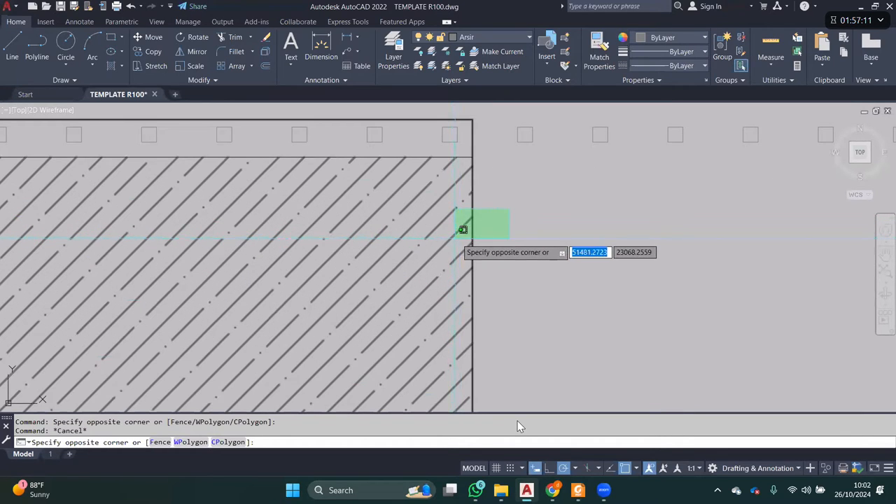
pyautogui.press('Escape')
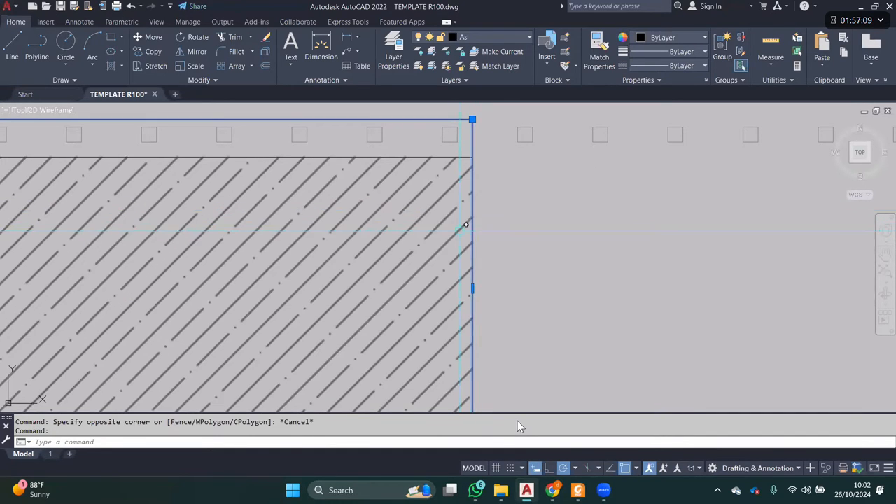
pyautogui.press('Escape')
pyautogui.click(459, 232)
pyautogui.press('Escape')
pyautogui.press('Escape')
pyautogui.click(511, 208)
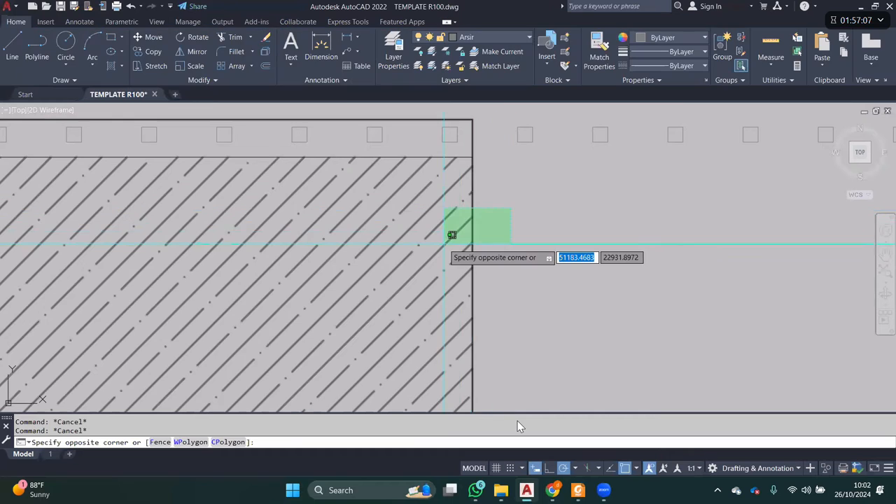
pyautogui.scroll(-3, 445, 238)
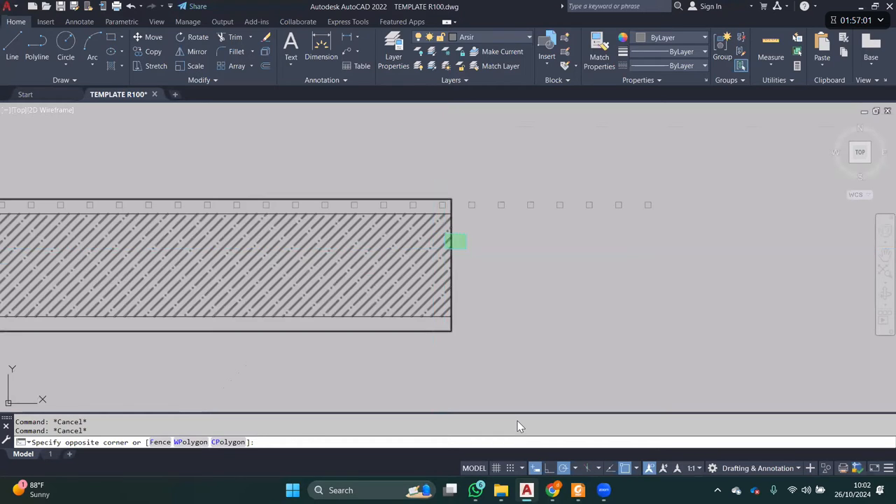
pyautogui.press('Escape')
pyautogui.moveTo(444, 250); pyautogui.dragTo(507, 251, button='middle')
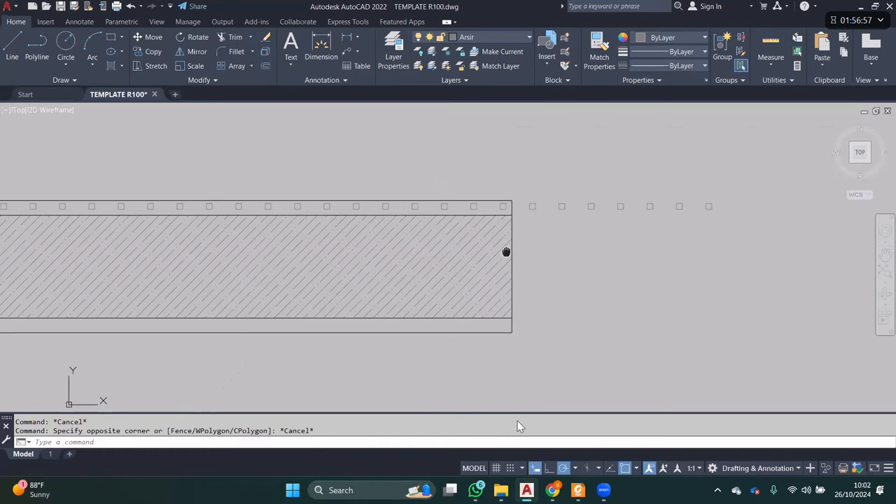
pyautogui.scroll(-2, 584, 237)
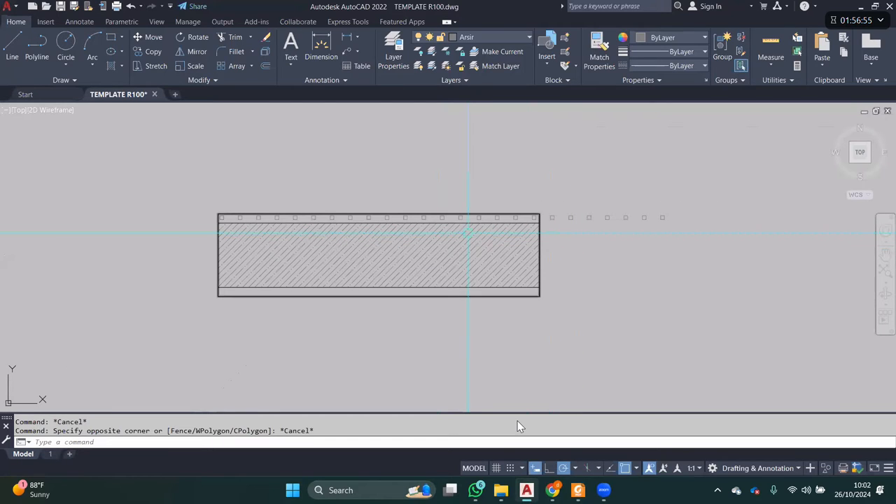
pyautogui.moveTo(436, 233); pyautogui.dragTo(446, 236, button='middle')
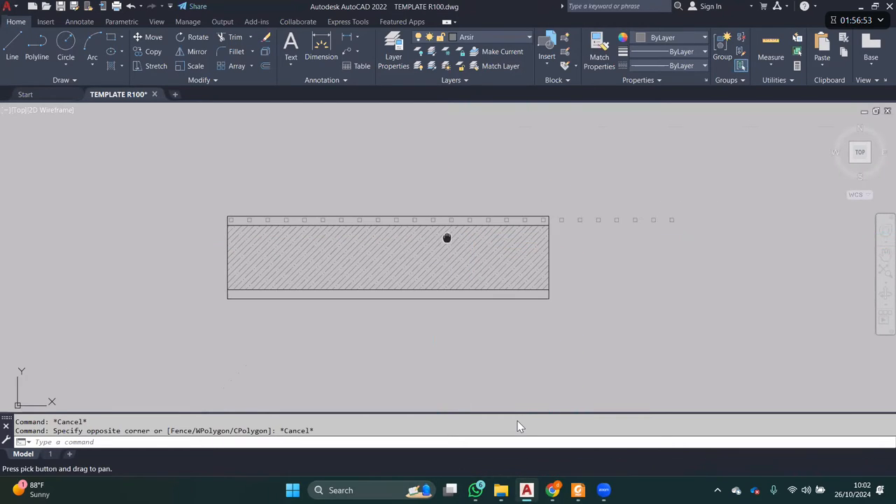
pyautogui.scroll(4, 560, 252)
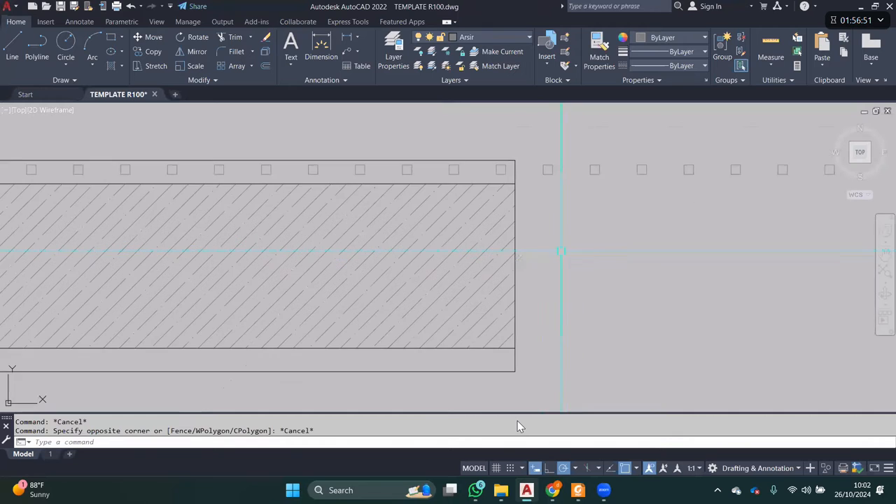
pyautogui.scroll(4, 526, 354)
pyautogui.click(532, 367)
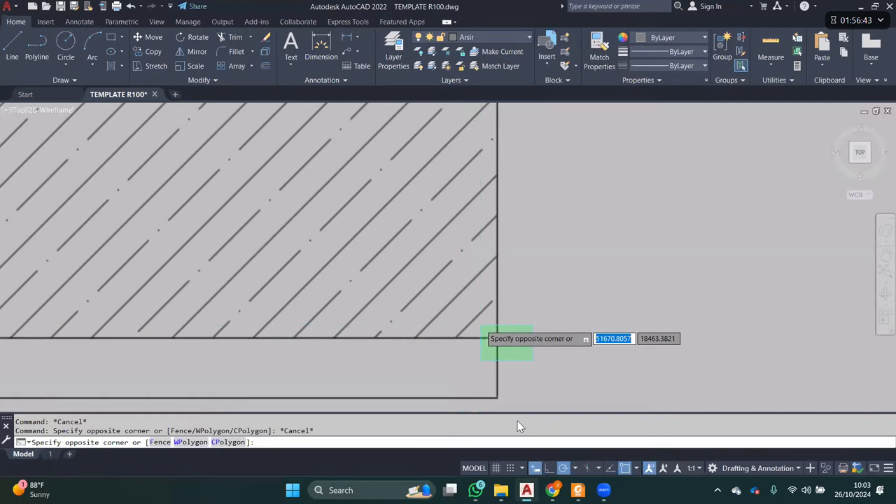
pyautogui.scroll(-3, 481, 326)
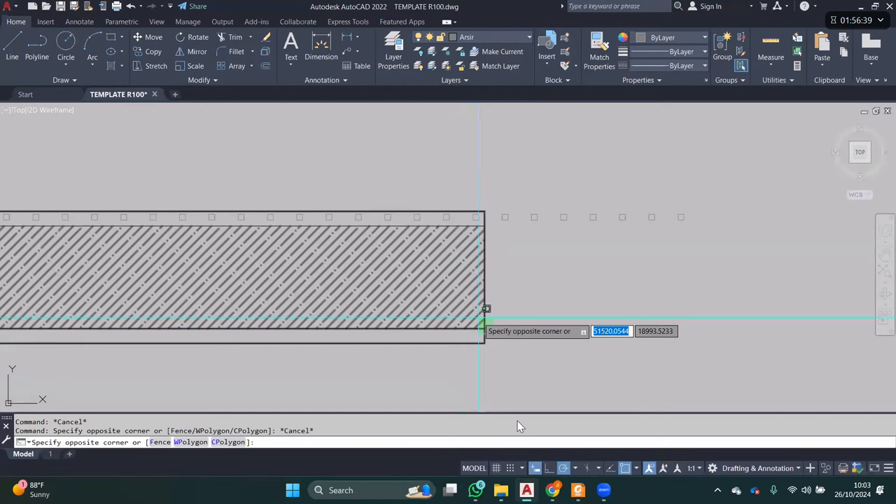
pyautogui.scroll(2, 483, 323)
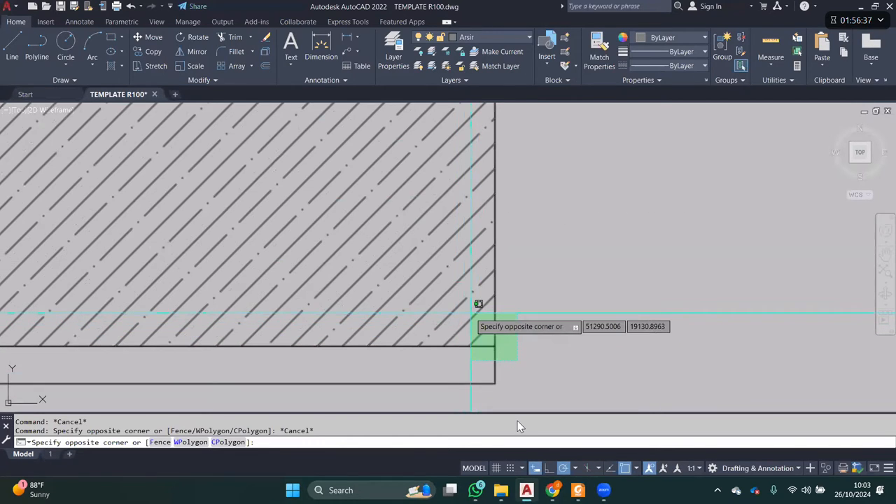
pyautogui.press('Escape')
pyautogui.scroll(-2, 545, 315)
pyautogui.scroll(-2, 545, 315)
pyautogui.moveTo(468, 290); pyautogui.dragTo(495, 288, button='middle')
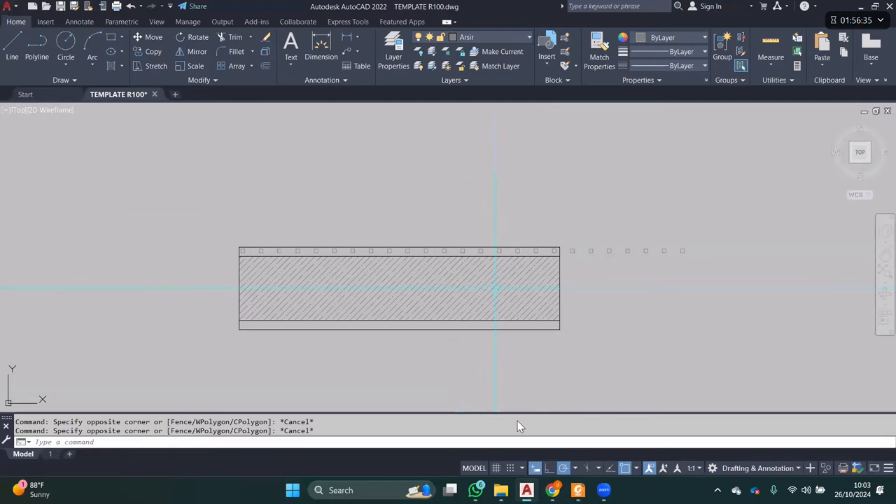
pyautogui.scroll(2, 590, 250)
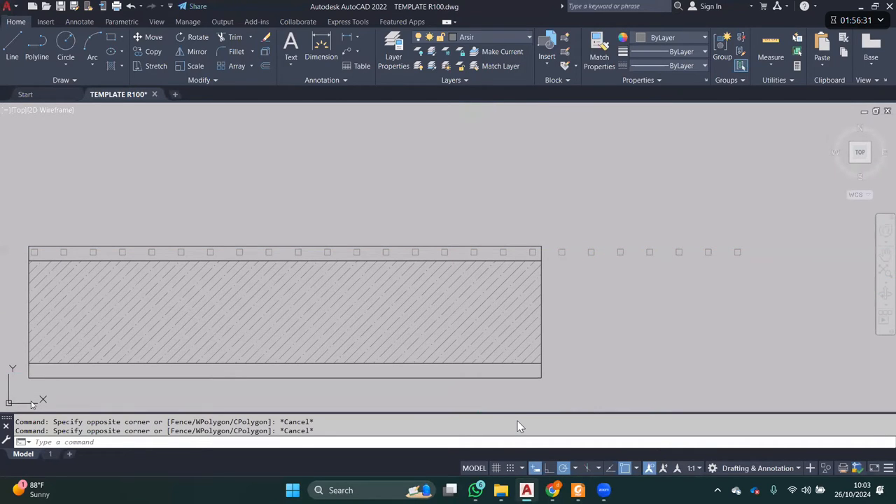
pyautogui.moveTo(223, 240); pyautogui.dragTo(287, 210, button='middle')
pyautogui.click(71, 189)
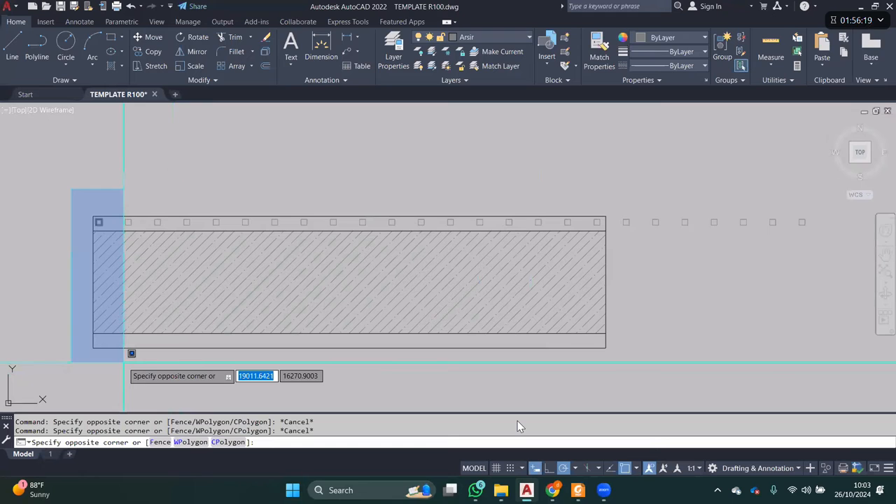
pyautogui.moveTo(162, 242); pyautogui.dragTo(272, 250, button='middle')
pyautogui.press('Escape')
pyautogui.click(336, 161)
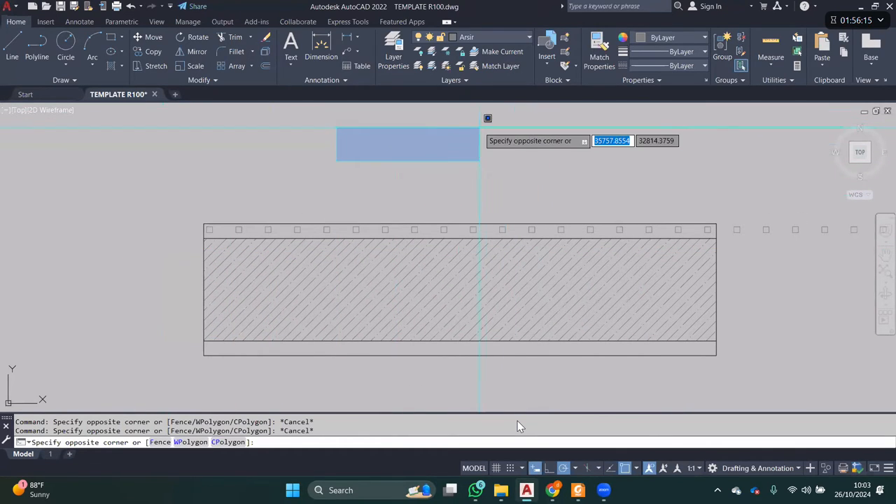
pyautogui.press('Escape')
pyautogui.scroll(8, 225, 227)
pyautogui.click(278, 214)
pyautogui.press('Escape')
pyautogui.scroll(-8, 384, 282)
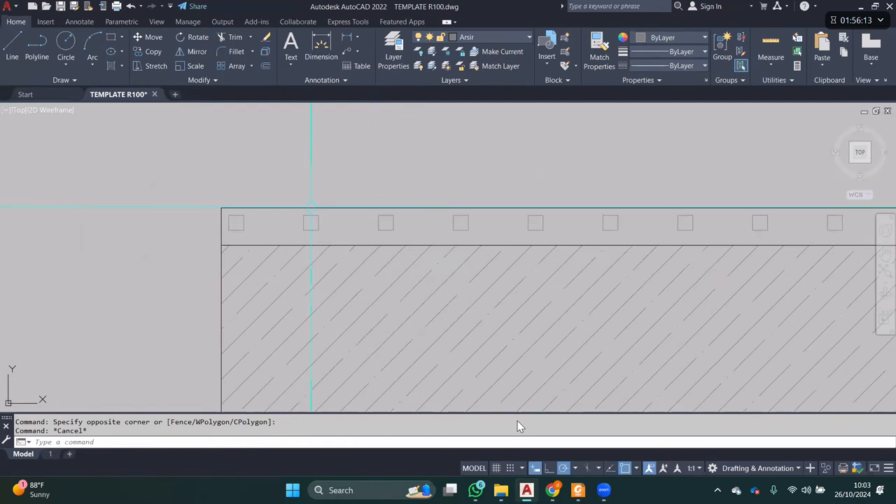
pyautogui.scroll(2, 633, 199)
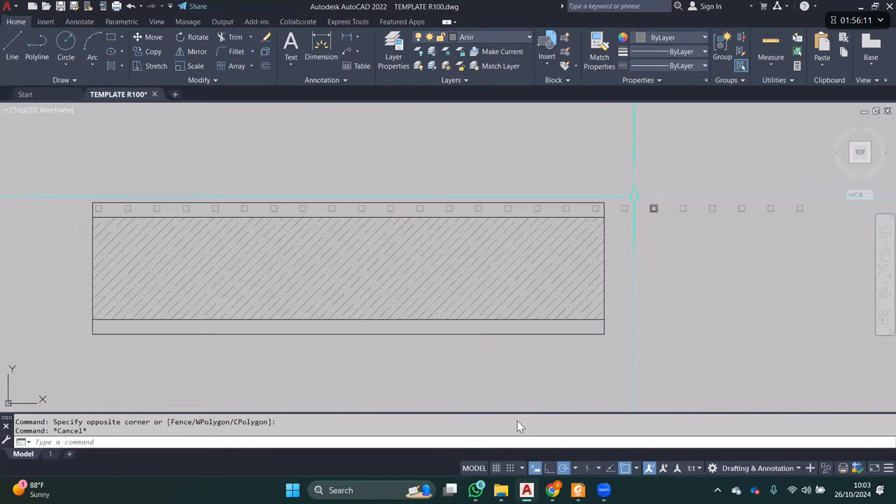
# - Erase the PAGAR block copies that lie beyond the base rectangle's right edge
pyautogui.click(618, 182)
pyautogui.press('Escape')
pyautogui.press('Escape')
pyautogui.click(815, 228)
pyautogui.click(617, 161)
pyautogui.write('e')
pyautogui.press('space')
# - Mirror the upper row of PAGAR blocks about the base rectangle's horizontal centerline into the lower strip, keeping the source blocks
pyautogui.moveTo(352, 212); pyautogui.dragTo(425, 212, button='middle')
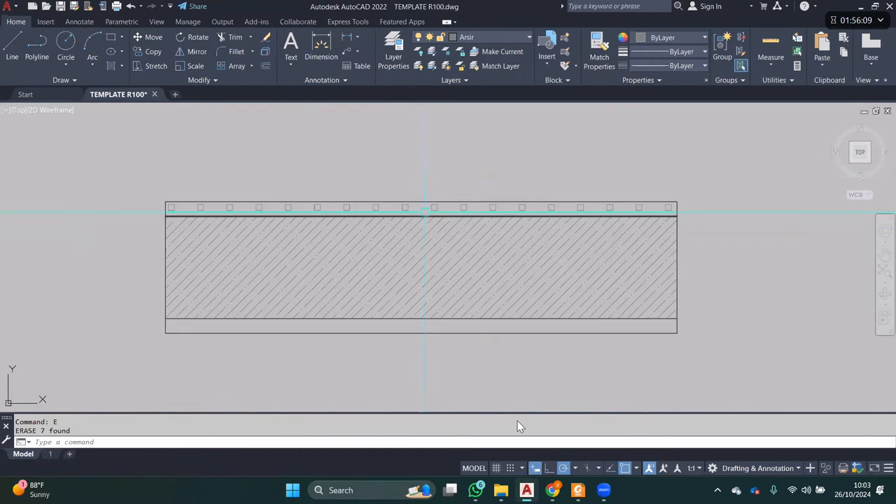
pyautogui.click(144, 174)
pyautogui.press('Escape')
pyautogui.click(698, 185)
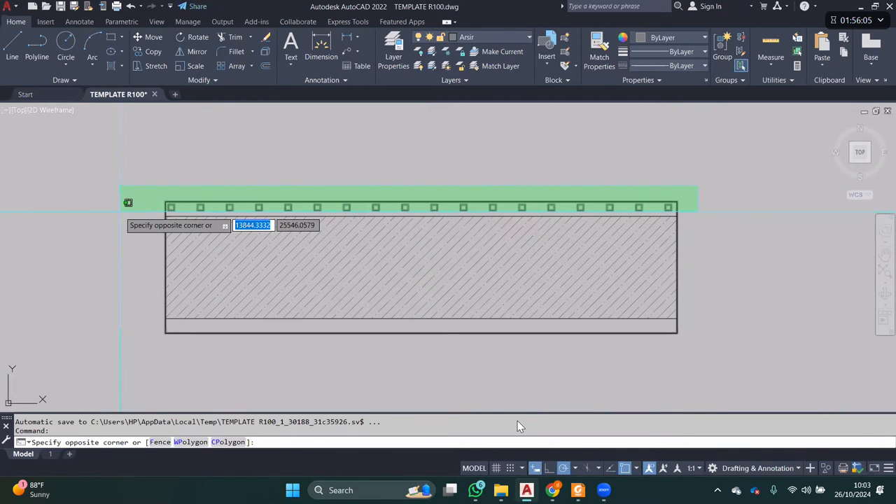
pyautogui.press('Escape')
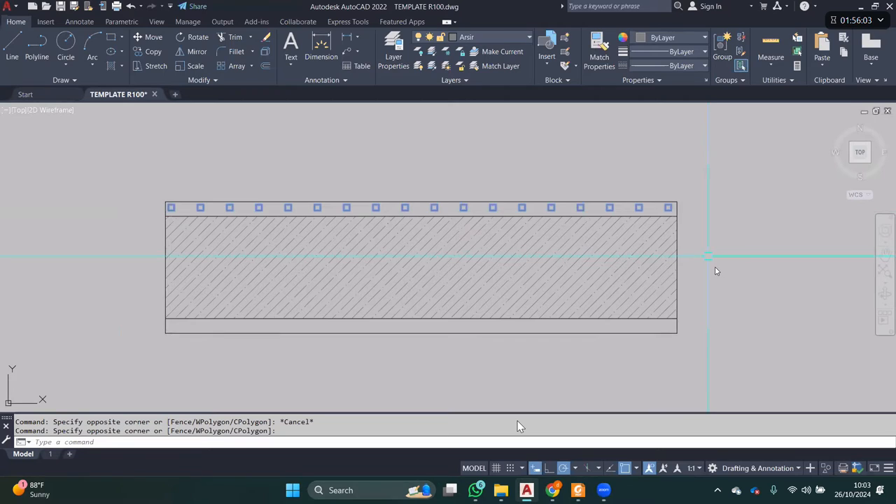
pyautogui.moveTo(183, 189); pyautogui.dragTo(200, 192, button='middle')
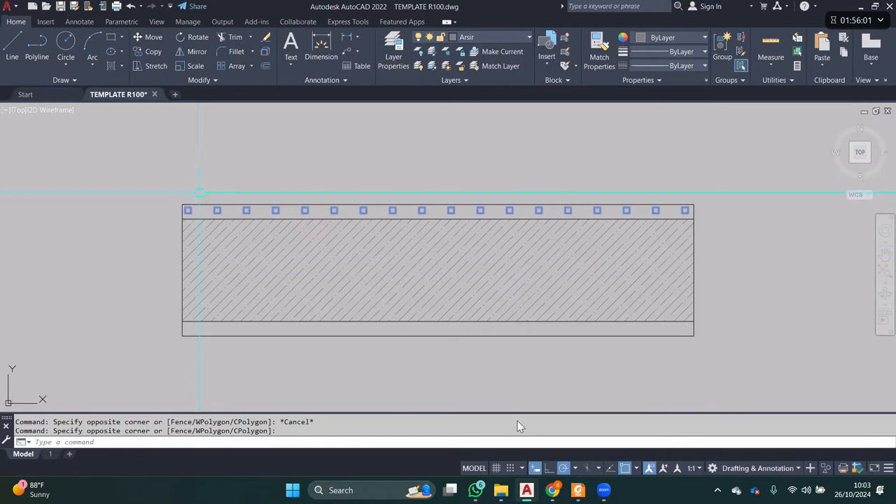
pyautogui.write('mi')
pyautogui.press('space')
pyautogui.click(182, 270)
pyautogui.click(718, 271)
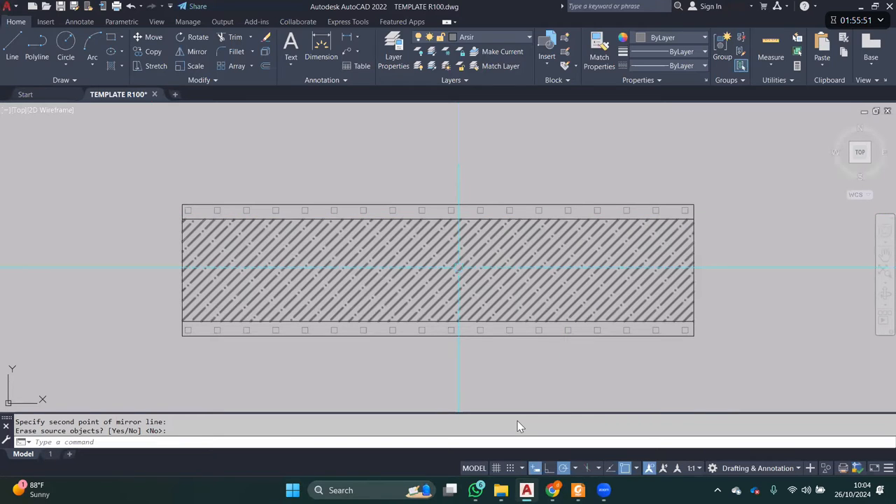
# - Copy the base rectangle's outline directly to its left so that the two rectangles share an edge
pyautogui.scroll(-2, 561, 173)
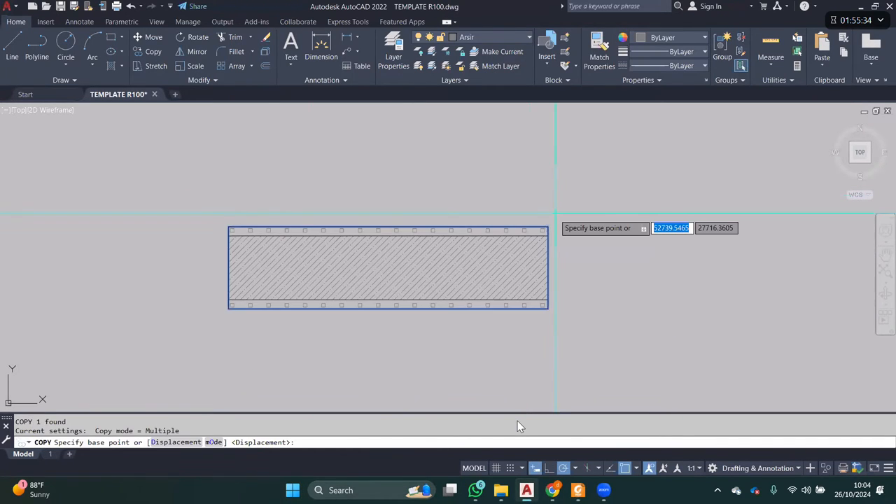
pyautogui.click(547, 226)
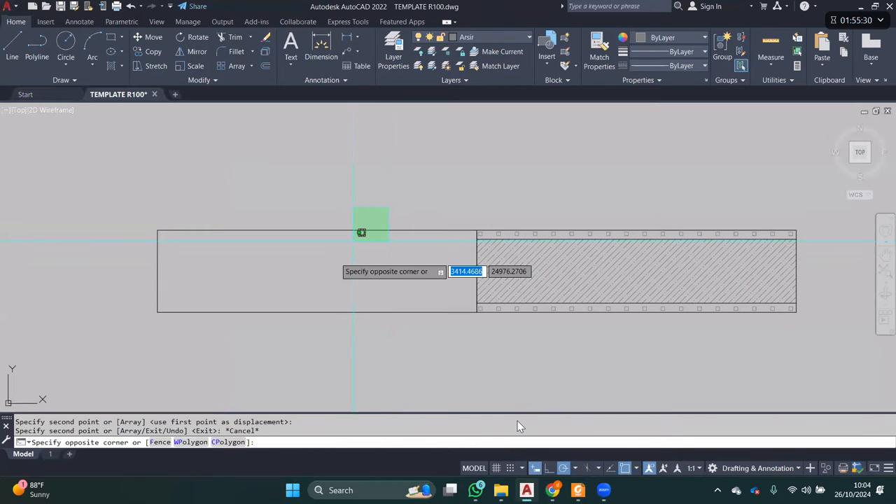
# - Examine the grips on the empty rectangle copy beside the hatched base, leaving it deselected
pyautogui.click(336, 245)
pyautogui.click(380, 186)
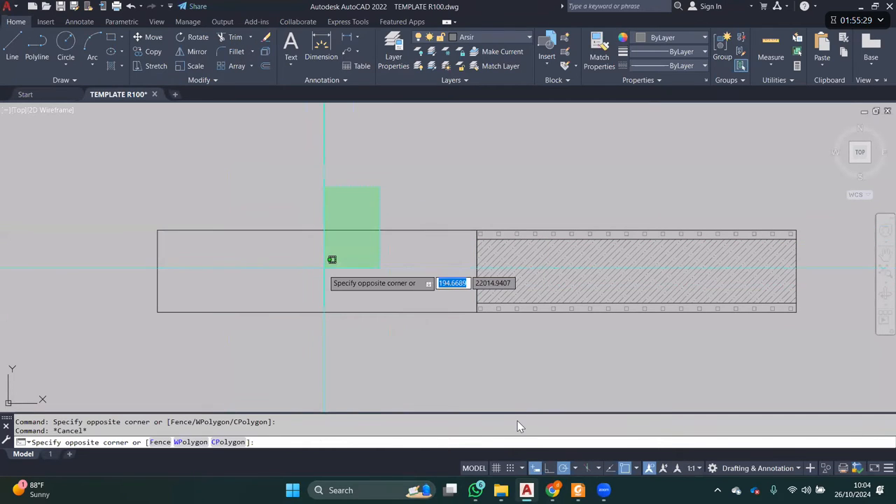
pyautogui.press('Escape')
pyautogui.click(428, 235)
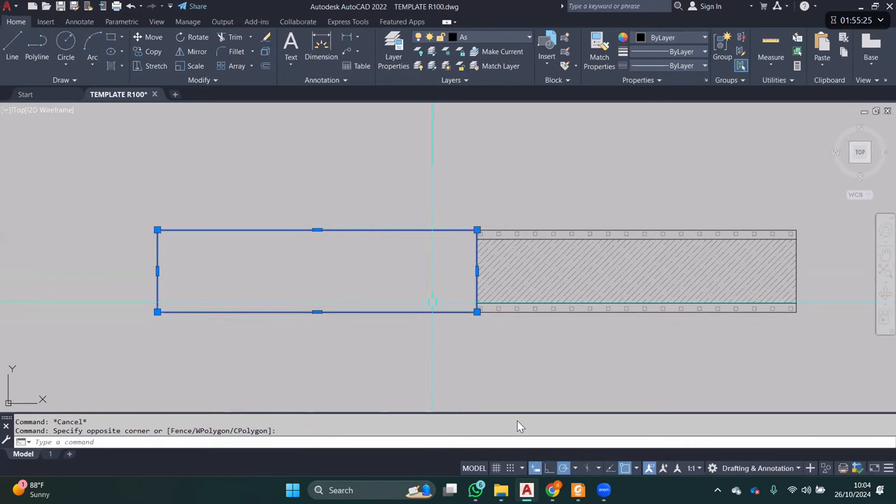
pyautogui.press('Escape')
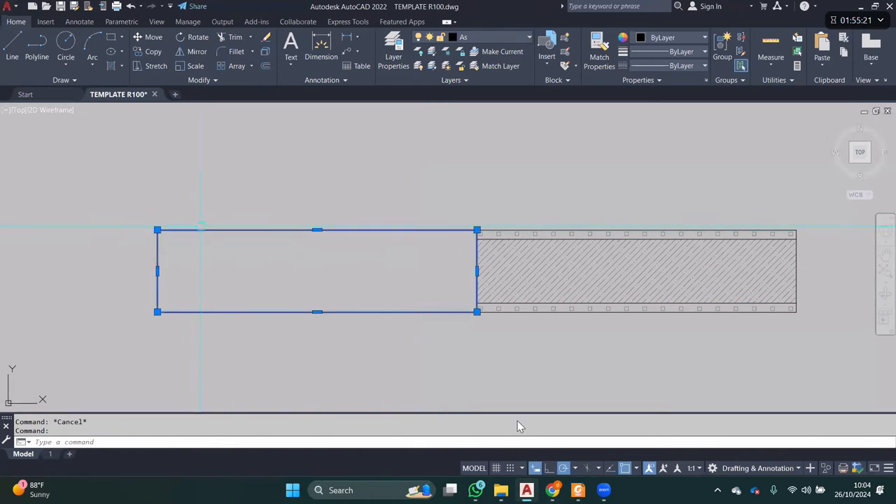
pyautogui.scroll(2, 418, 209)
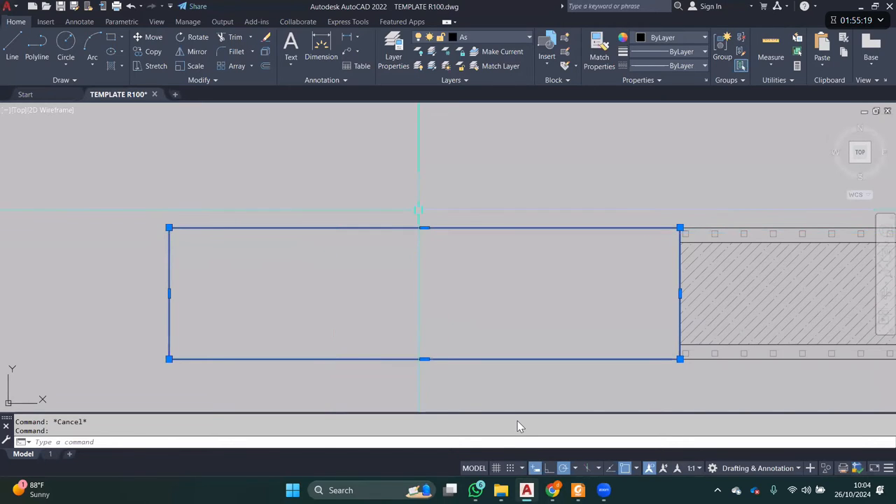
pyautogui.press('Escape')
# - Draw a short horizontal line in the empty area above the copied rectangle
pyautogui.moveTo(440, 197); pyautogui.dragTo(397, 269, button='middle')
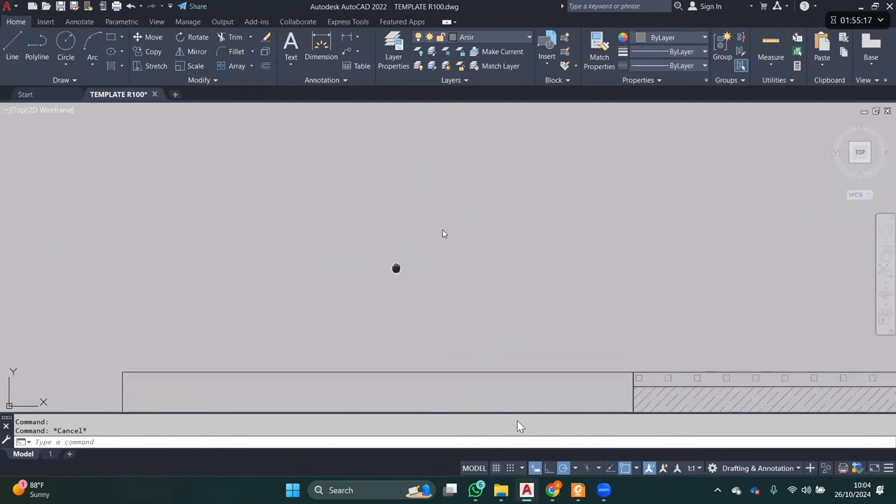
pyautogui.write('L')
pyautogui.press('Return')
pyautogui.click(331, 237)
pyautogui.click(454, 236)
pyautogui.press('Escape')
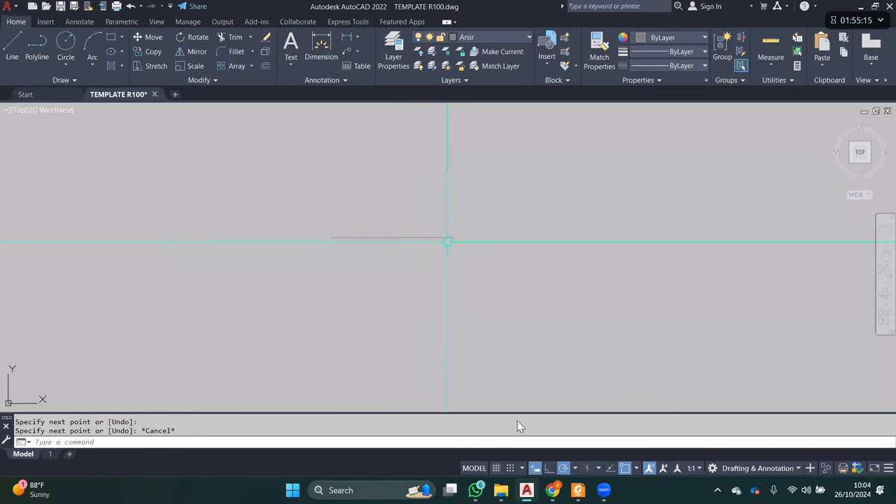
# - Draw a single-segment horizontal polyline just below the practice line
pyautogui.write('PL')
pyautogui.press('Return')
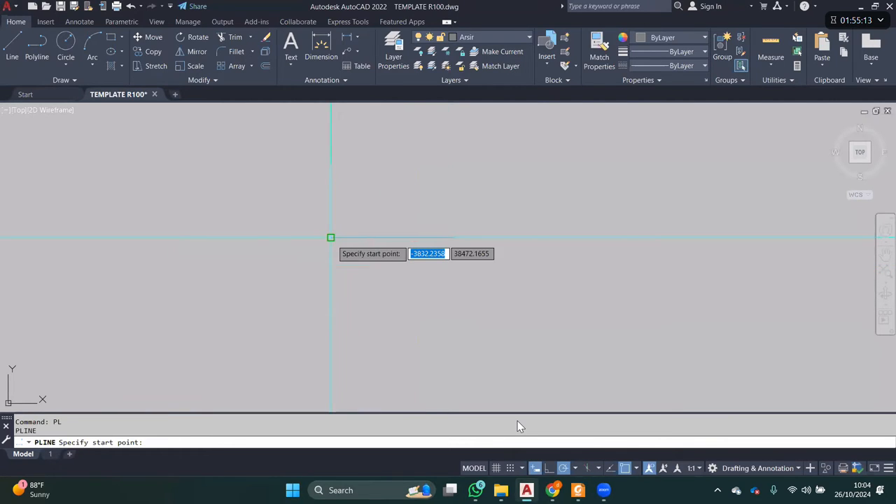
pyautogui.click(271, 271)
pyautogui.click(489, 271)
pyautogui.press('Escape')
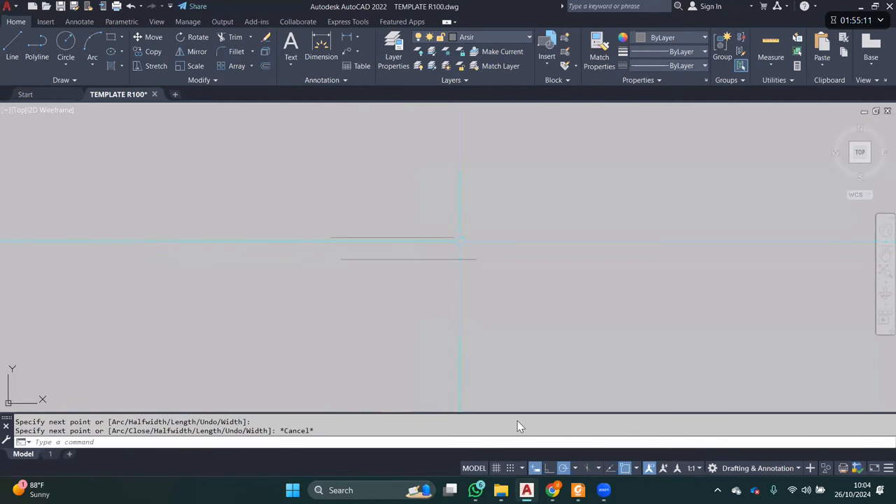
# - Select the line and the polyline to compare their grips, and try converting the polyline segment to an arc
pyautogui.click(431, 236)
pyautogui.scroll(4, 463, 249)
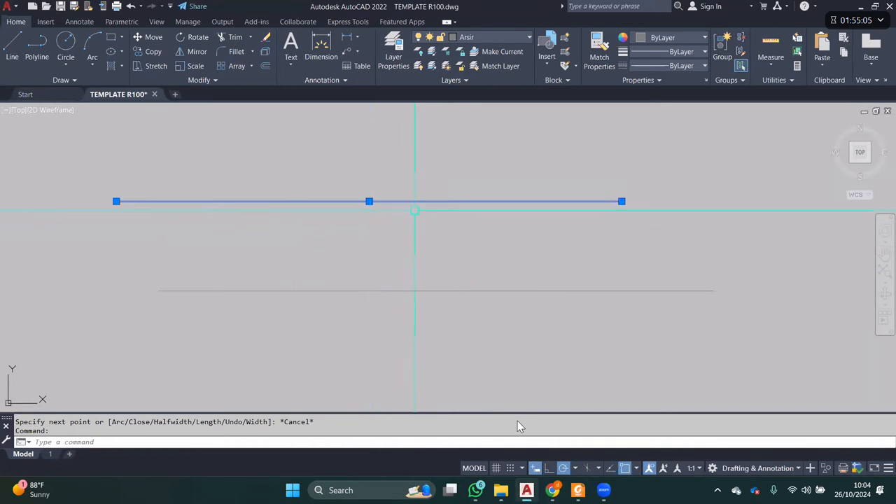
pyautogui.click(490, 290)
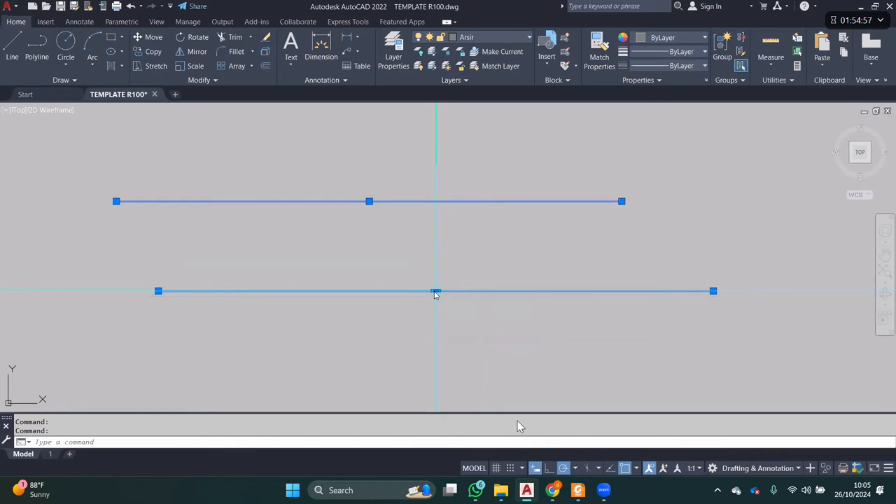
pyautogui.moveTo(435, 292)
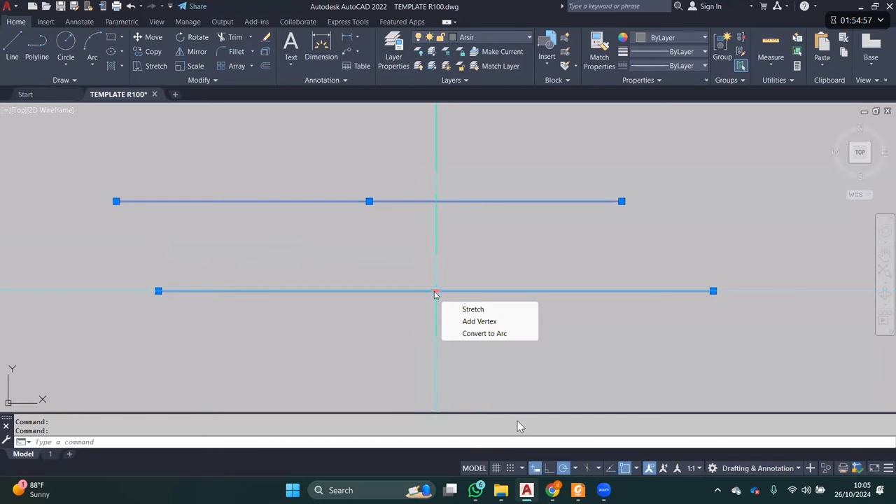
pyautogui.click(486, 334)
pyautogui.scroll(-2, 444, 294)
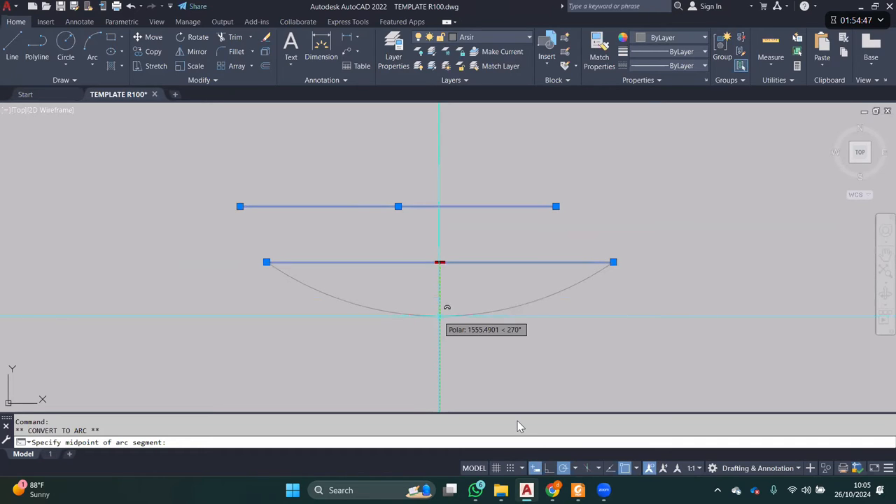
pyautogui.press('Escape')
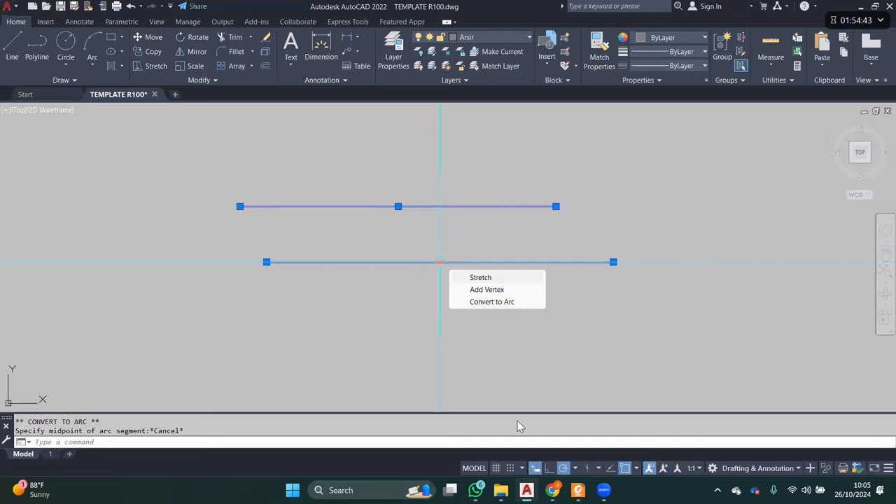
# - Stretch the polyline segment downward by its midpoint grip and add a vertex above its middle
pyautogui.click(439, 262)
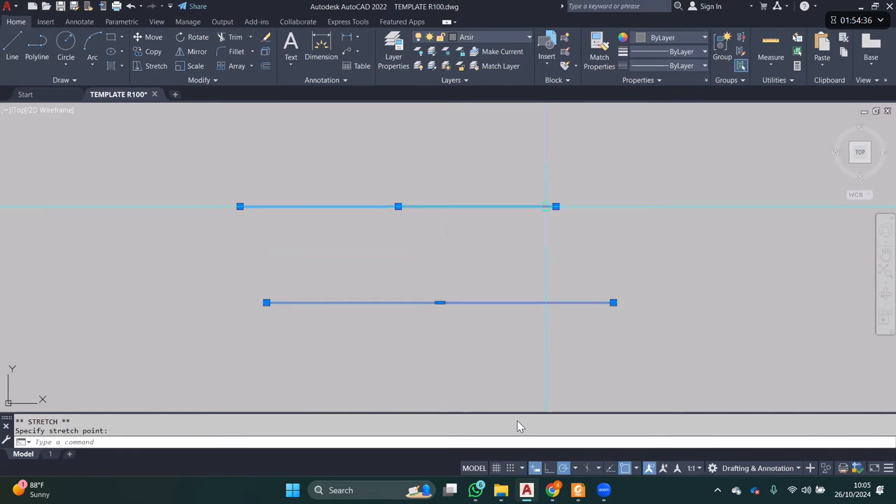
pyautogui.moveTo(440, 302)
pyautogui.click(488, 333)
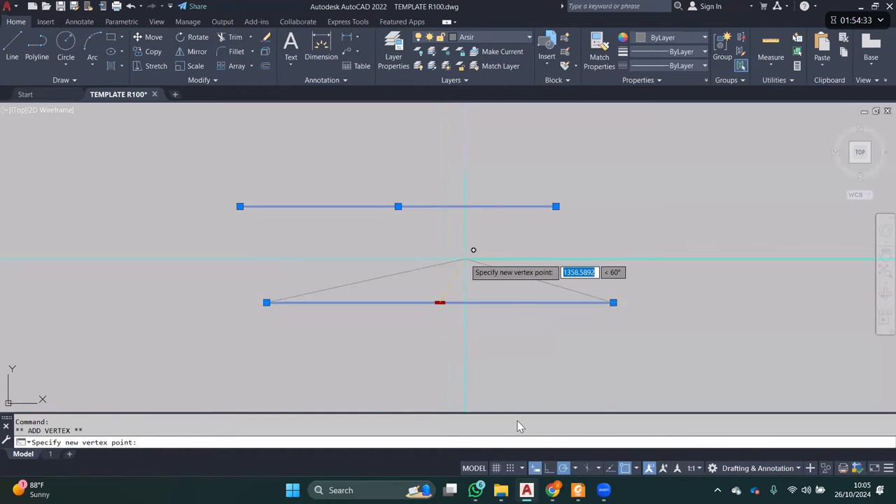
pyautogui.click(467, 259)
# - Add two more vertices to the polyline, one pulled below on each side of its peak, to form a zigzag
pyautogui.moveTo(366, 280)
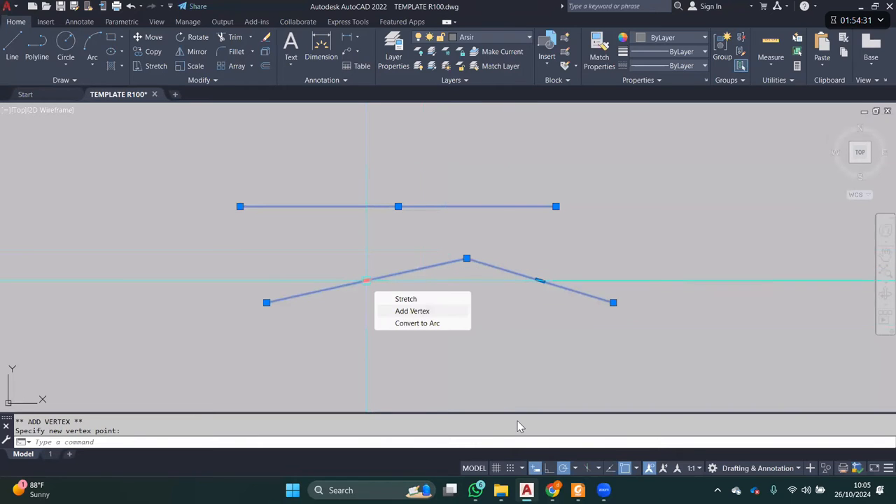
pyautogui.click(418, 312)
pyautogui.click(424, 340)
pyautogui.moveTo(467, 259)
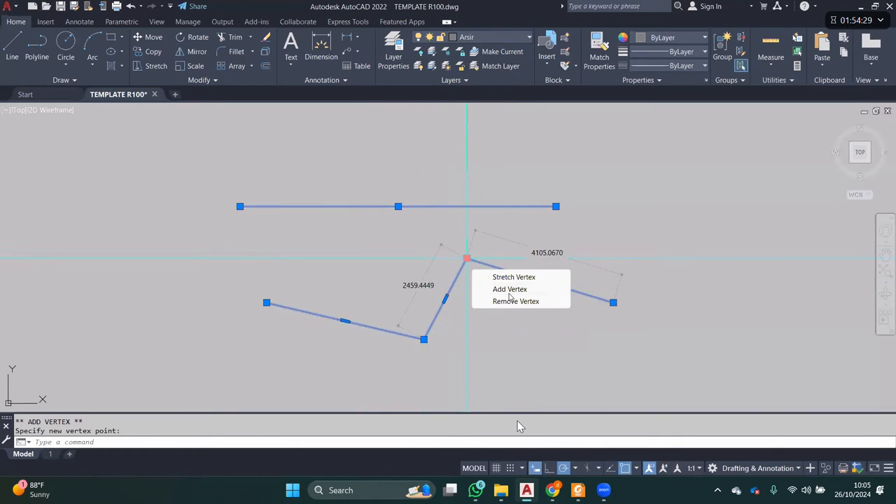
pyautogui.click(510, 289)
pyautogui.click(476, 312)
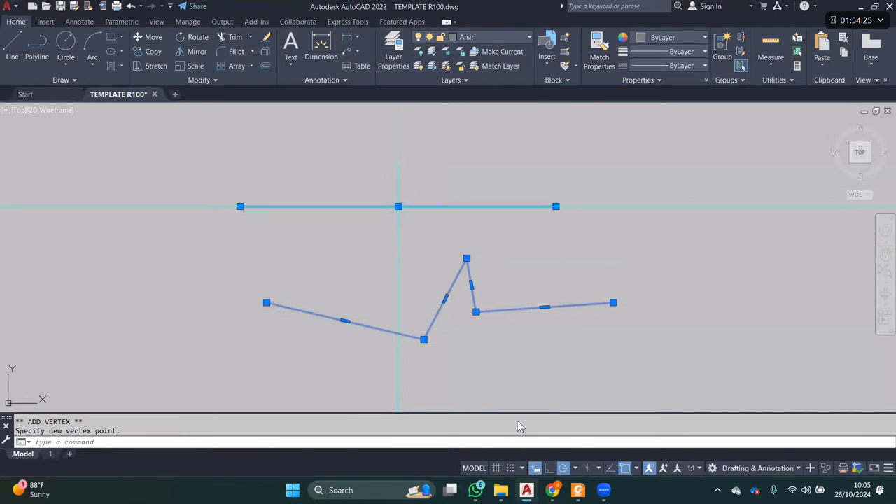
# - Erase the practice line and the zigzag polyline above the copied rectangle
pyautogui.press('Escape')
pyautogui.click(426, 187)
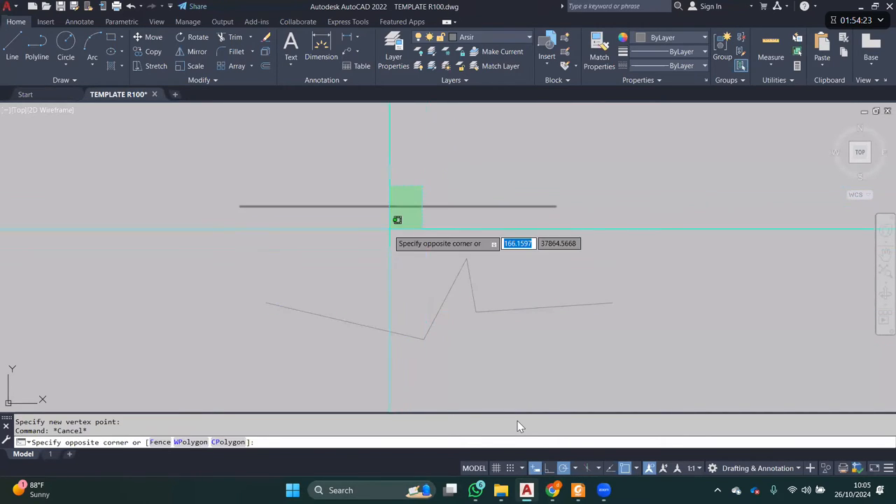
pyautogui.click(390, 223)
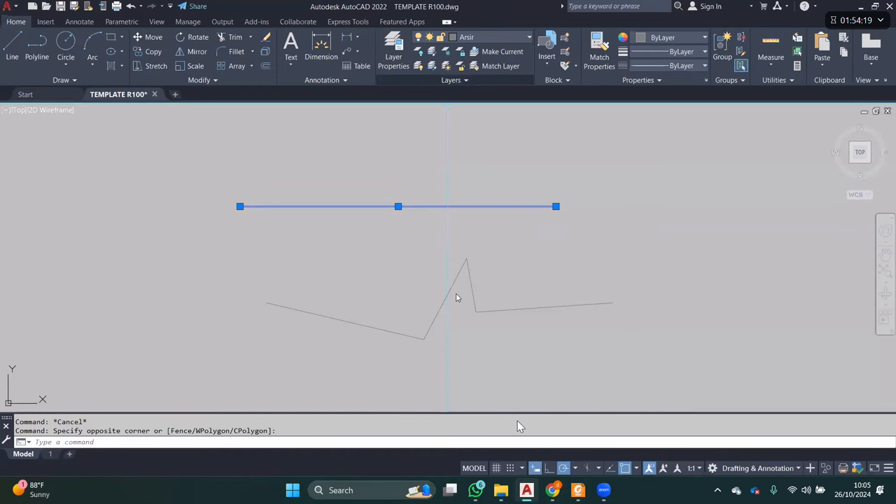
pyautogui.click(530, 354)
pyautogui.click(401, 179)
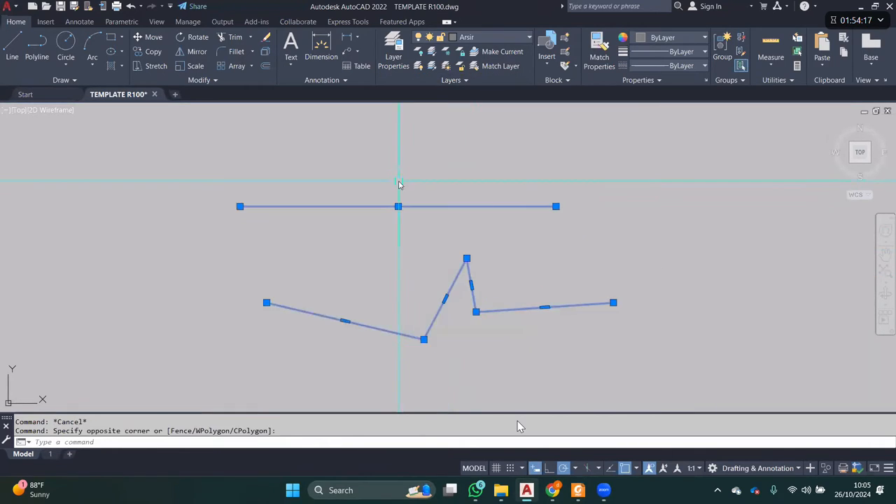
pyautogui.write('e')
pyautogui.press('Return')
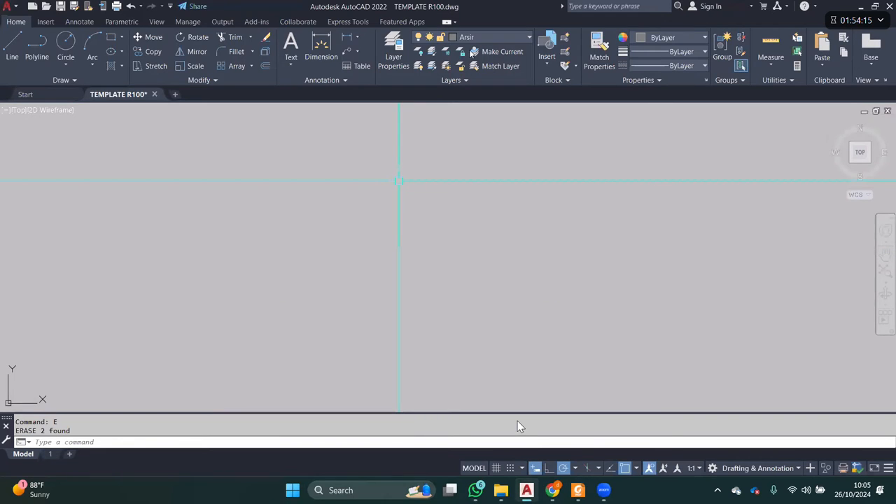
pyautogui.scroll(-1, 471, 198)
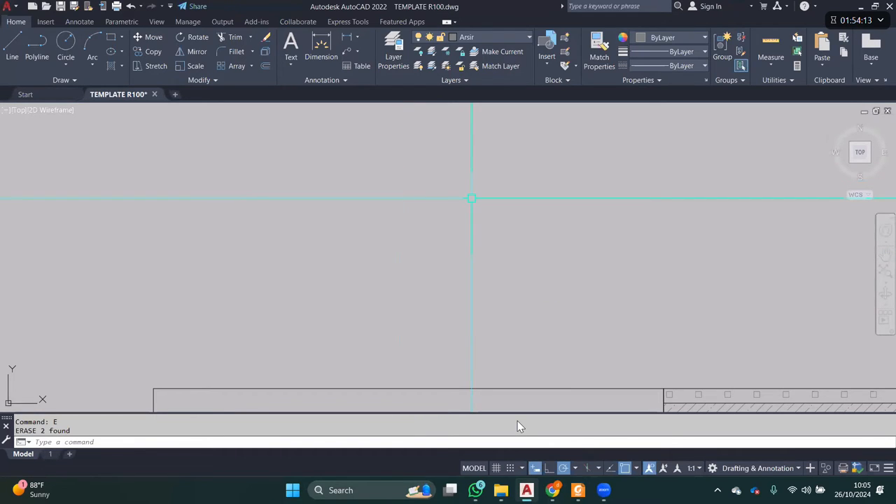
pyautogui.scroll(-2, 471, 198)
pyautogui.moveTo(544, 301); pyautogui.dragTo(455, 250, button='middle')
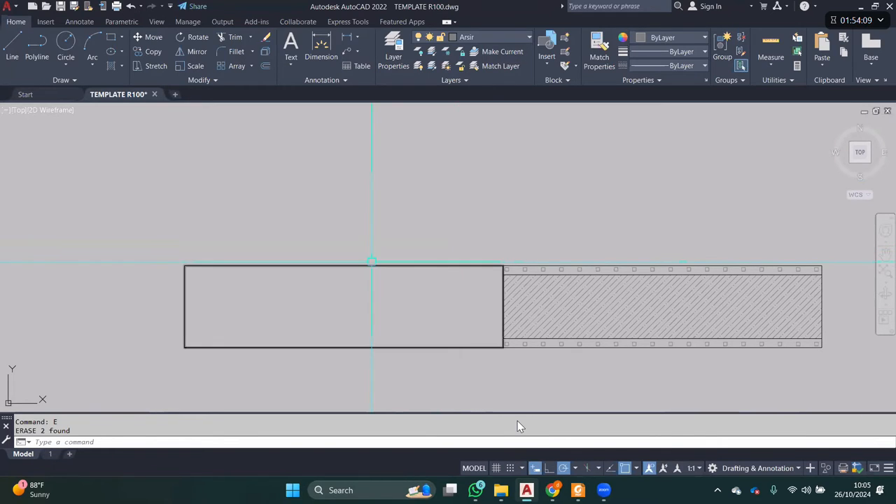
# - Shorten the unhatched rectangle copy by stretching its outer short edge inward toward the hatched rectangle
pyautogui.click(371, 266)
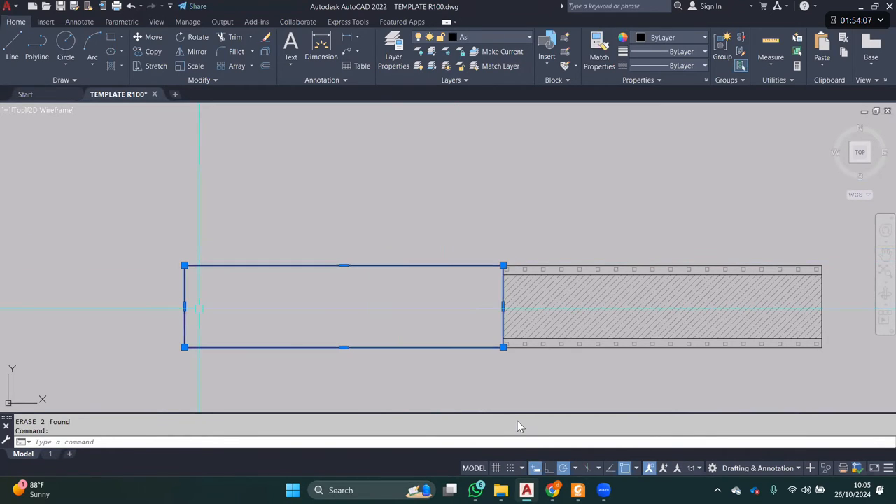
pyautogui.click(184, 306)
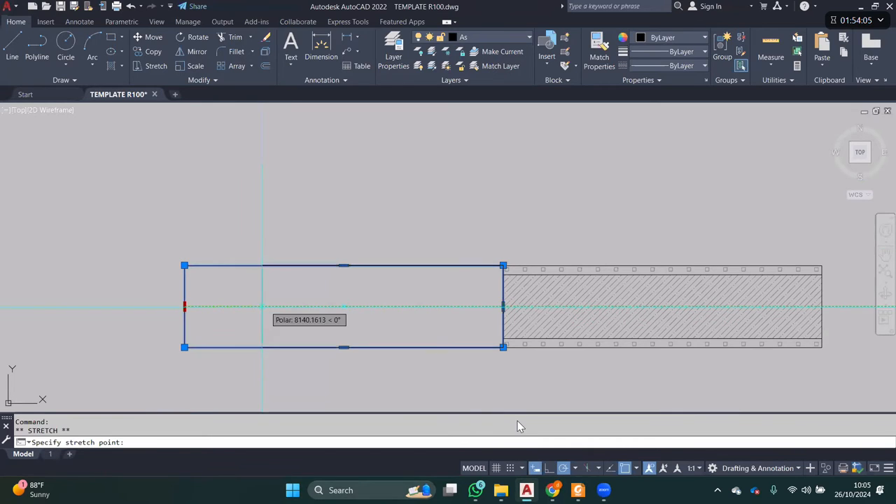
pyautogui.click(414, 306)
pyautogui.moveTo(414, 306); pyautogui.dragTo(362, 287, button='middle')
pyautogui.press('Escape')
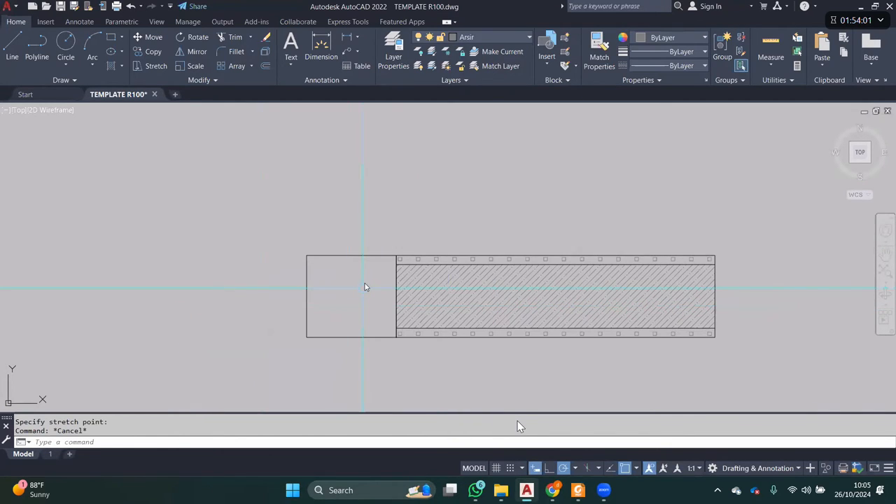
# - Draw a V-shaped polyline from the shortened rectangle's upper outer corner to the shared edge's midpoint and back to the lower outer corner
pyautogui.scroll(3, 365, 286)
pyautogui.write('PL')
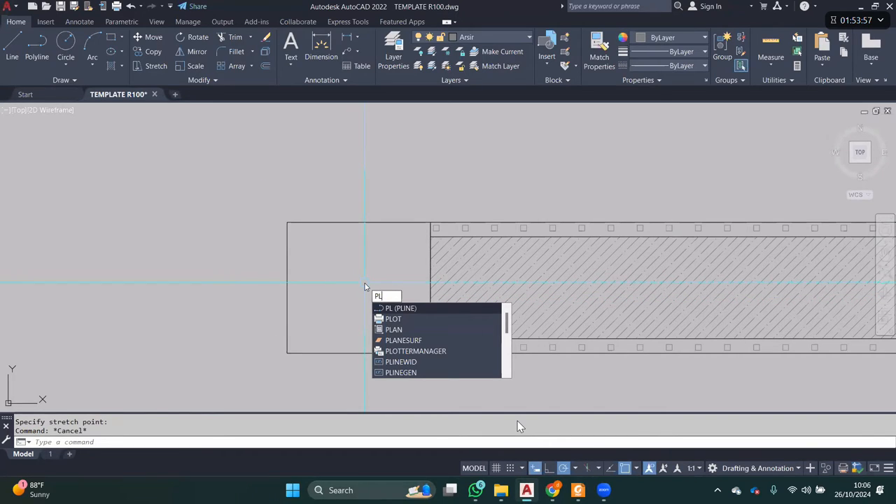
pyautogui.press('Return')
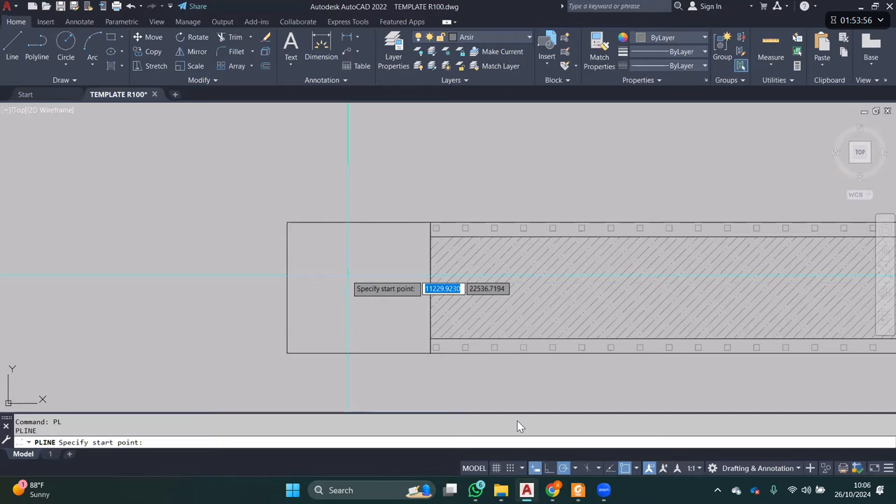
pyautogui.click(287, 222)
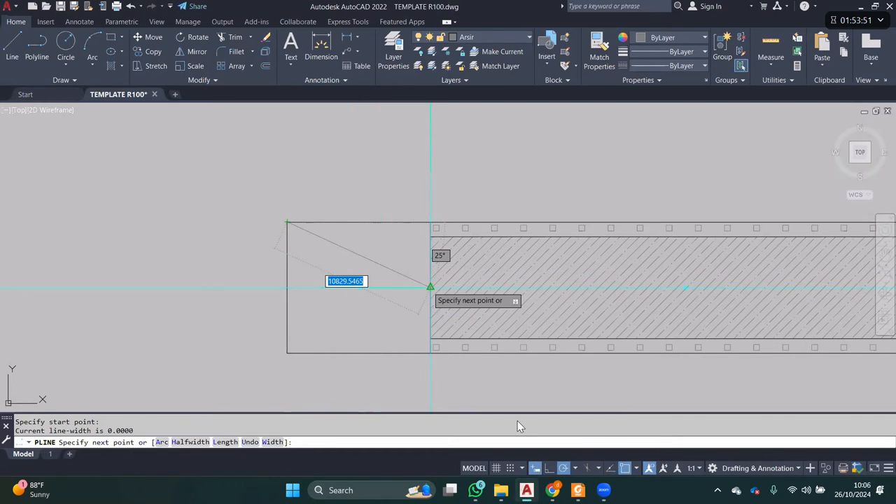
pyautogui.click(430, 286)
pyautogui.click(287, 353)
pyautogui.press('Escape')
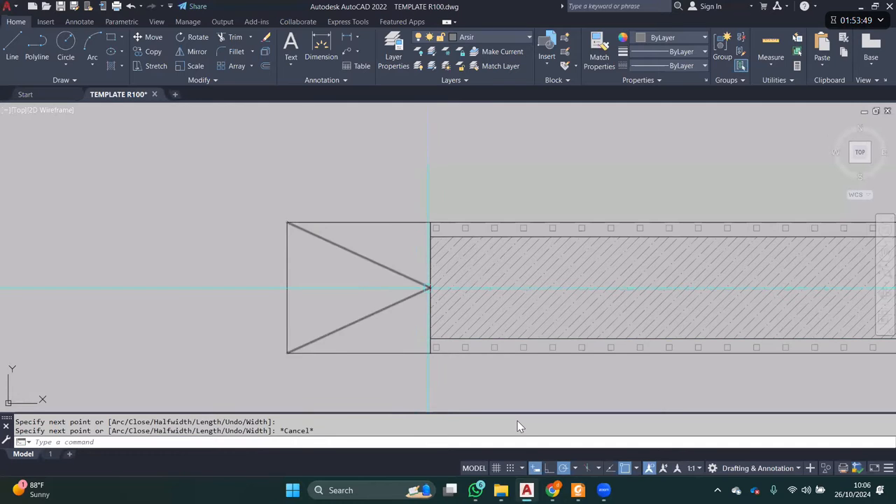
pyautogui.scroll(2, 430, 286)
pyautogui.scroll(1, 430, 286)
pyautogui.scroll(-3, 430, 286)
pyautogui.write('L')
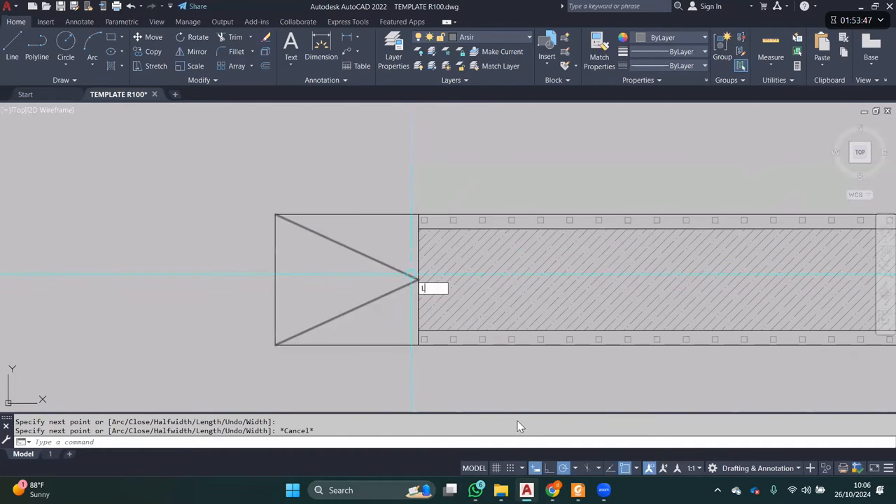
pyautogui.press('Return')
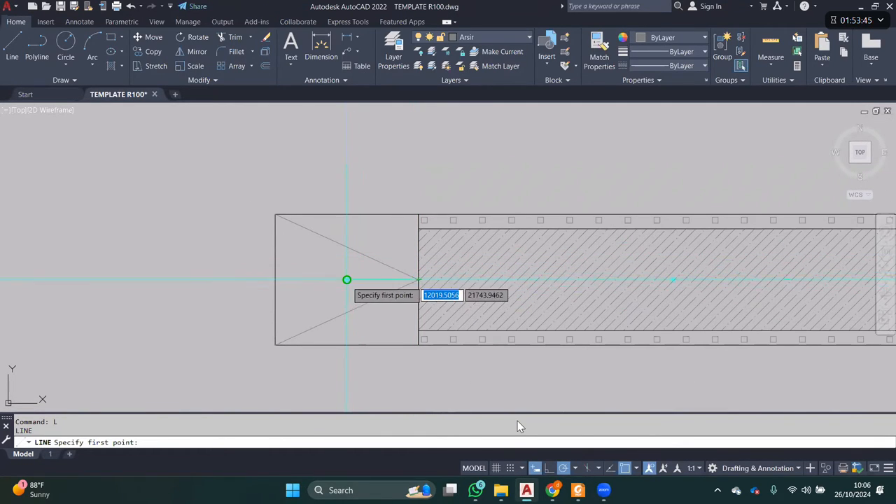
pyautogui.press('Escape')
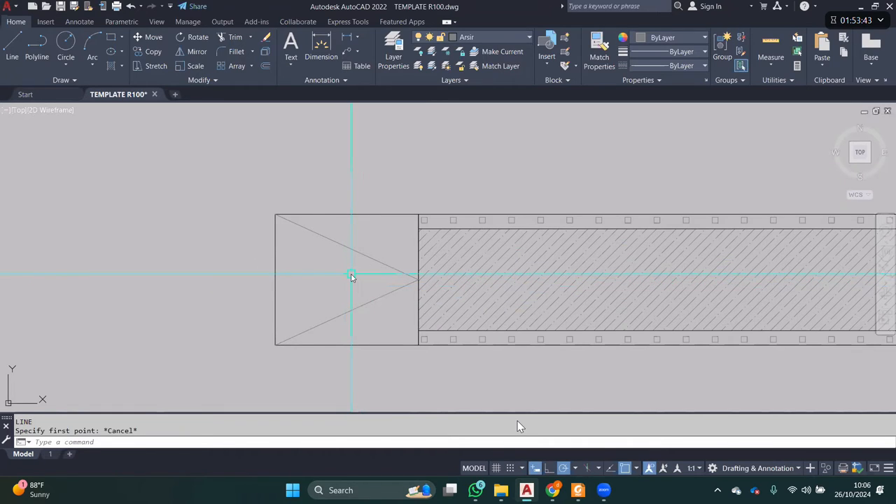
# - Open the drafting settings and clear all object snap modes
pyautogui.write('DS')
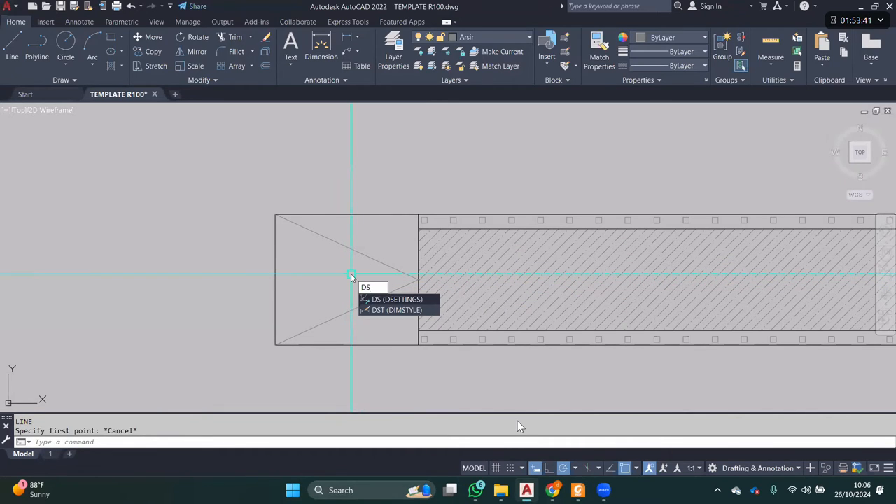
pyautogui.press('Return')
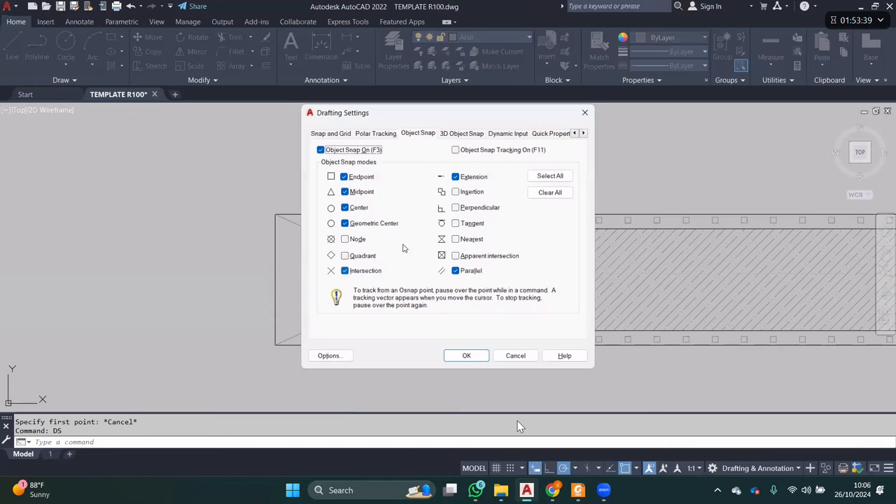
pyautogui.click(334, 136)
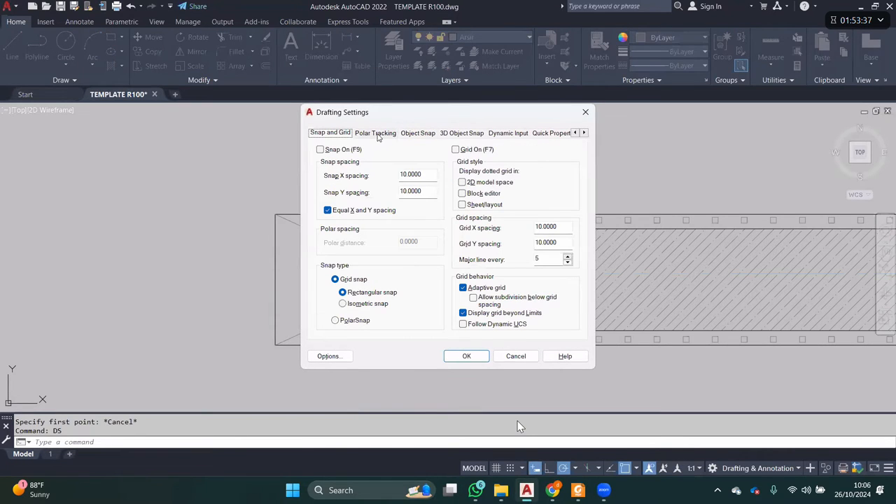
pyautogui.click(379, 136)
pyautogui.click(429, 136)
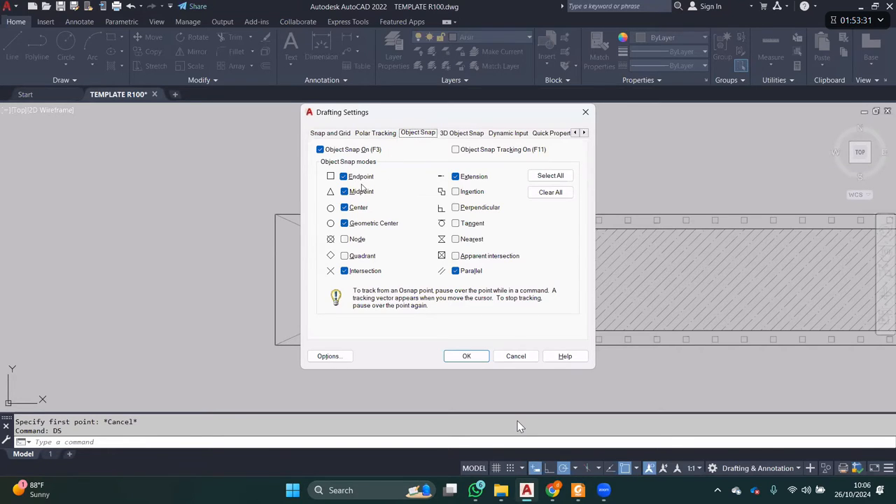
pyautogui.click(550, 192)
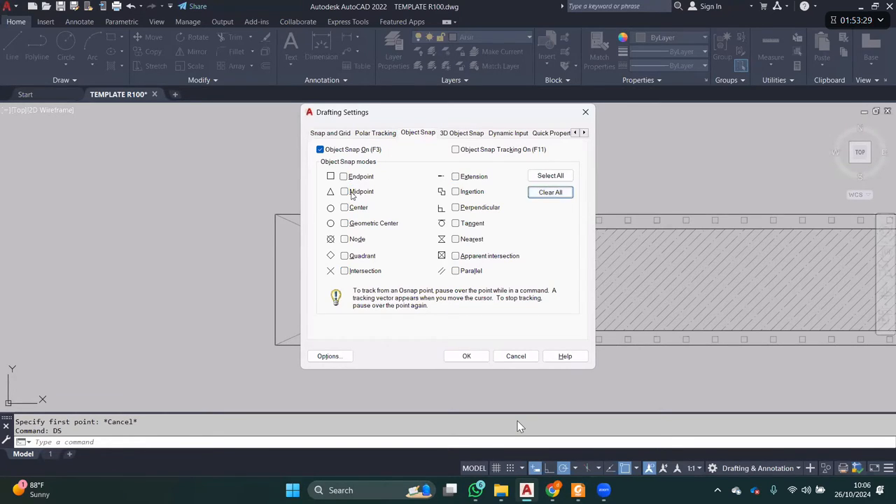
# - Enable the Endpoint, Midpoint, Center, Geometric Center, Node, Quadrant, Intersection and Extension object snaps and apply the settings
pyautogui.click(343, 176)
pyautogui.click(344, 191)
pyautogui.click(344, 207)
pyautogui.click(344, 223)
pyautogui.click(344, 239)
pyautogui.click(343, 256)
pyautogui.click(343, 270)
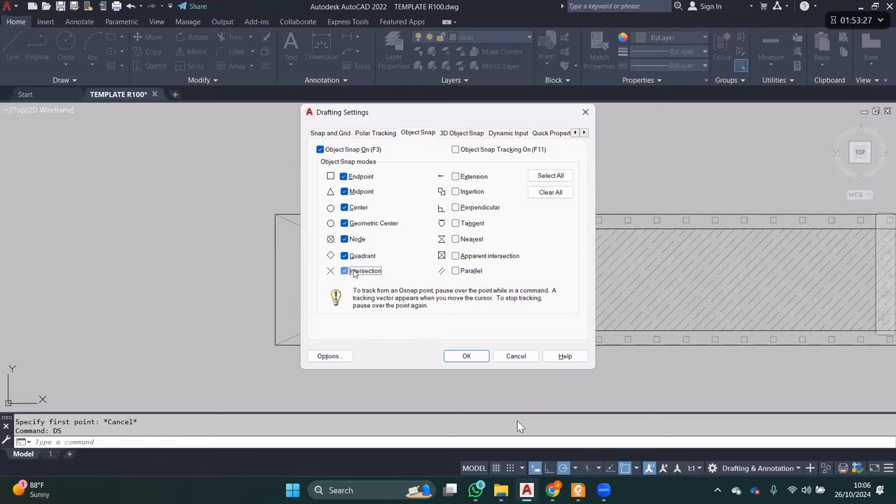
pyautogui.click(469, 179)
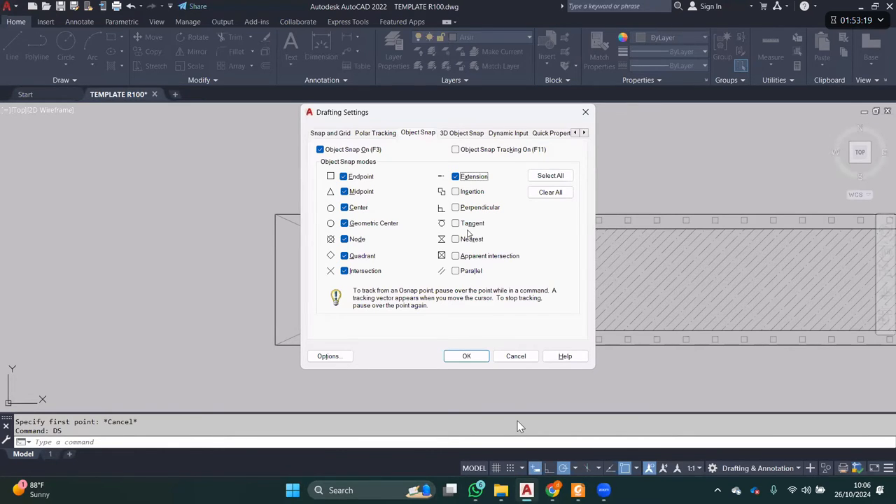
pyautogui.click(466, 357)
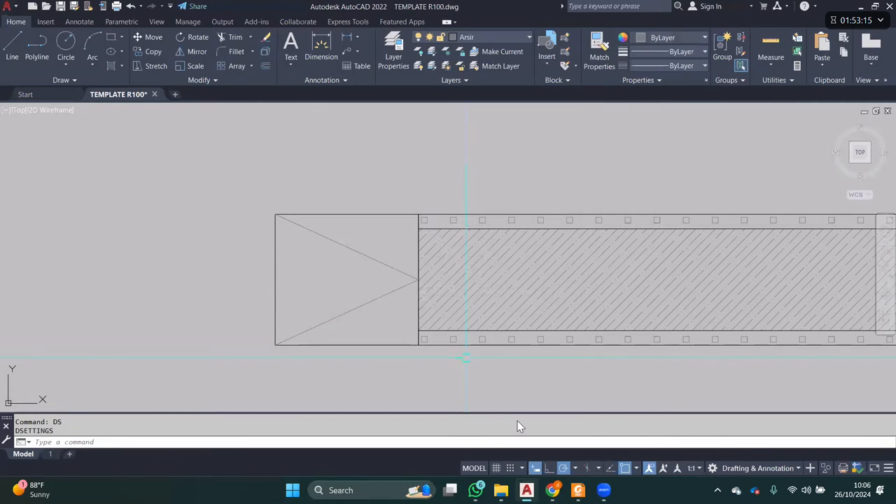
# - Check the bridge plan in SOAL.pdf in Foxit Reader and set the V-shaped polyline's linetype to DASHED back in AutoCAD
pyautogui.scroll(2, 375, 266)
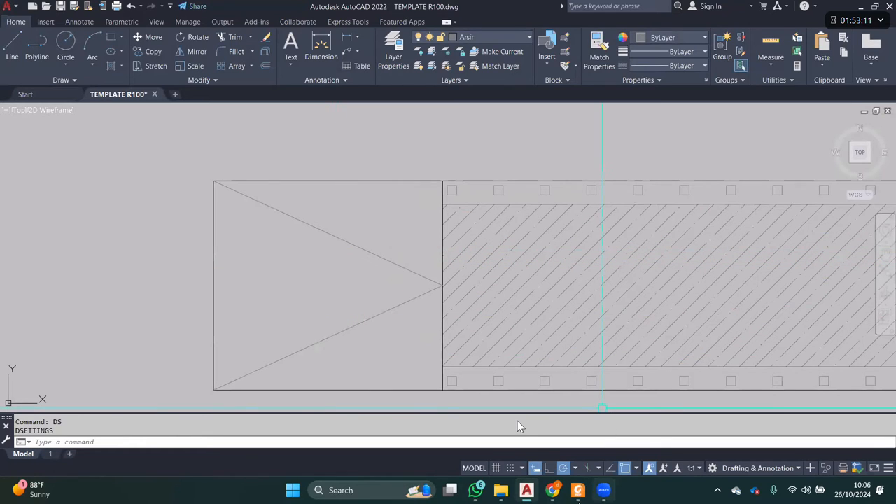
pyautogui.hotkey('alt', 'Tab')
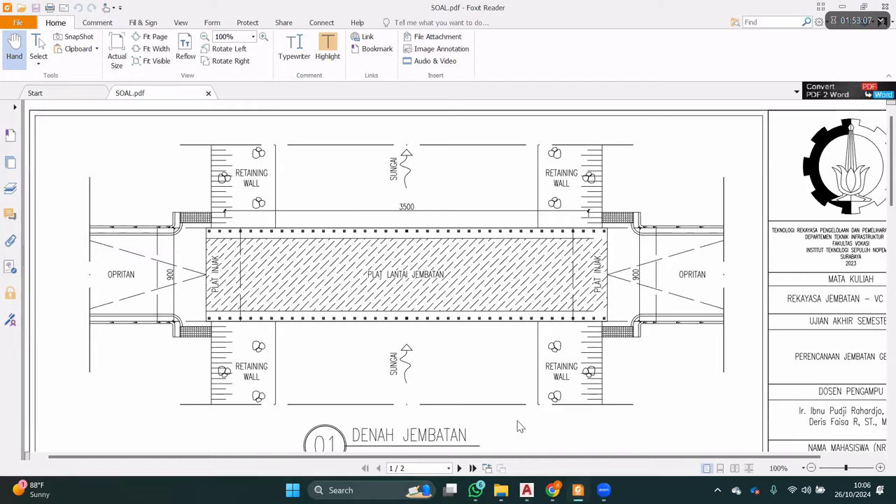
pyautogui.hotkey('alt', 'Tab')
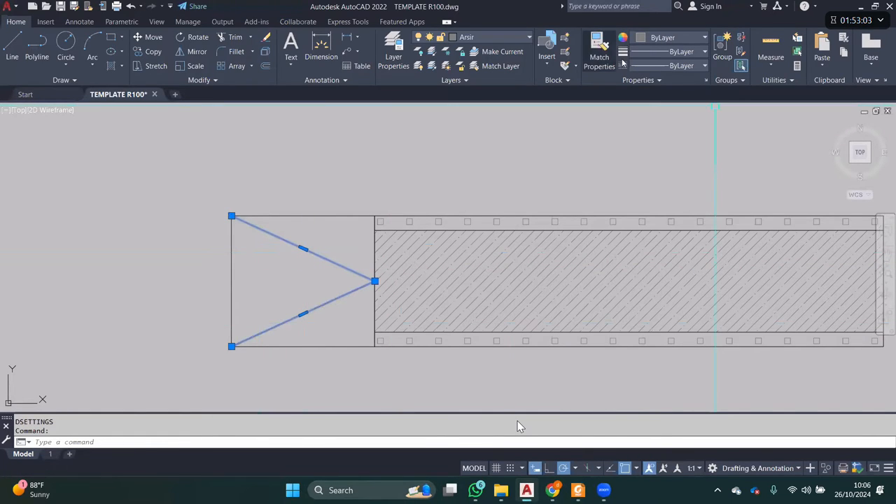
pyautogui.click(672, 70)
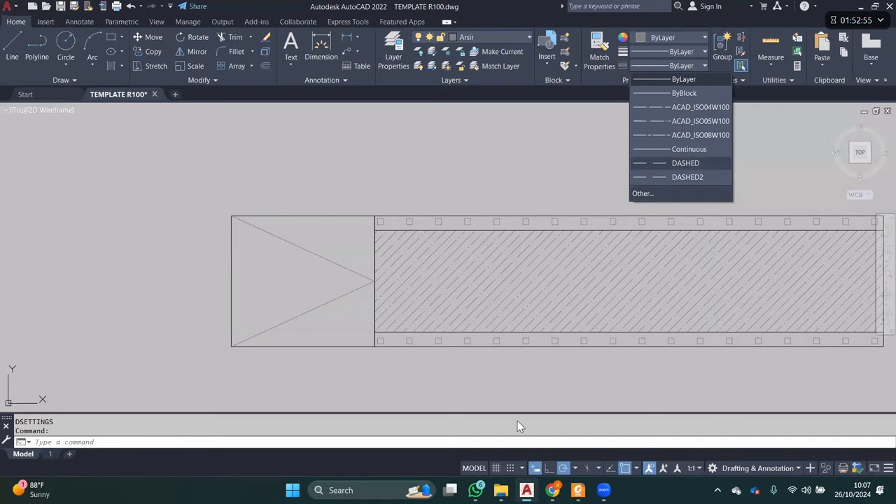
pyautogui.click(527, 170)
pyautogui.moveTo(575, 173); pyautogui.dragTo(539, 178, button='middle')
pyautogui.press('Escape')
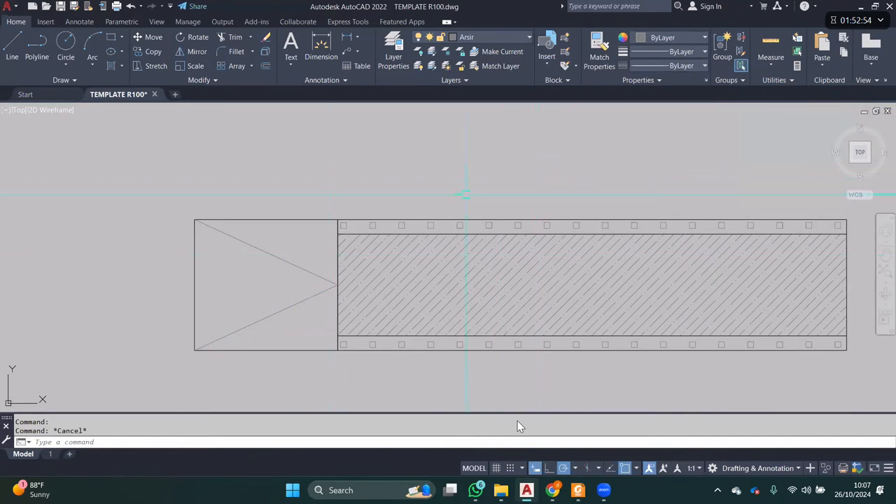
# - Try a global linetype scale factor of 10 for the V-shaped polyline's dashes
pyautogui.scroll(2, 302, 279)
pyautogui.click(315, 270)
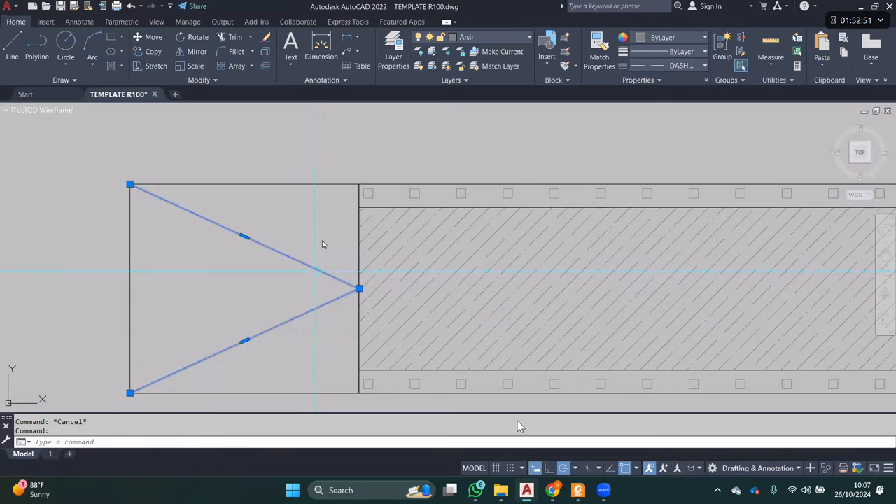
pyautogui.press('Escape')
pyautogui.write('LTS')
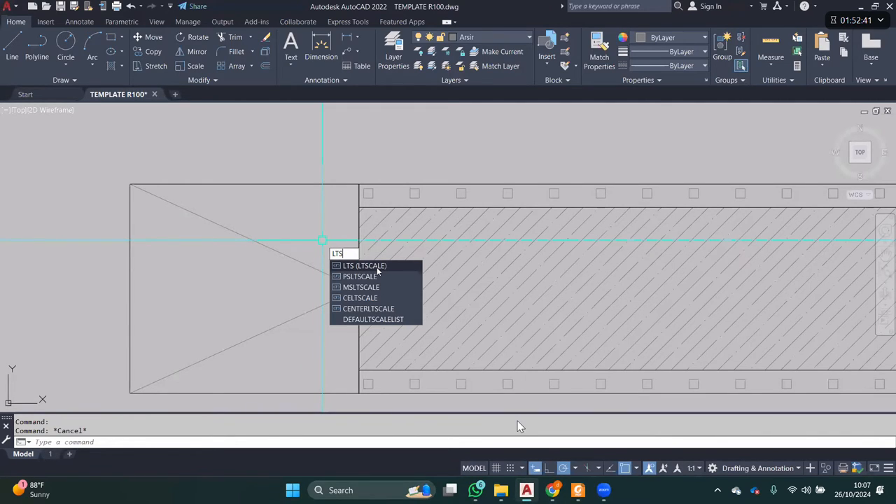
pyautogui.press('Return')
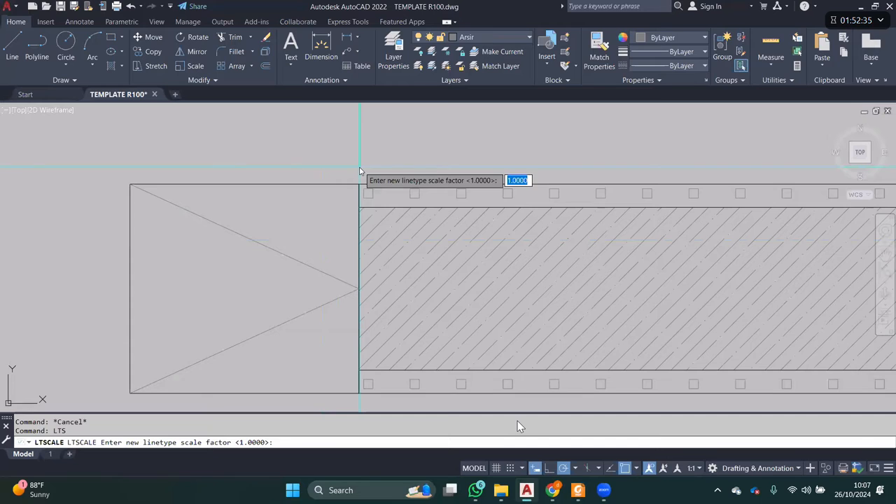
pyautogui.write('10')
pyautogui.press('Return')
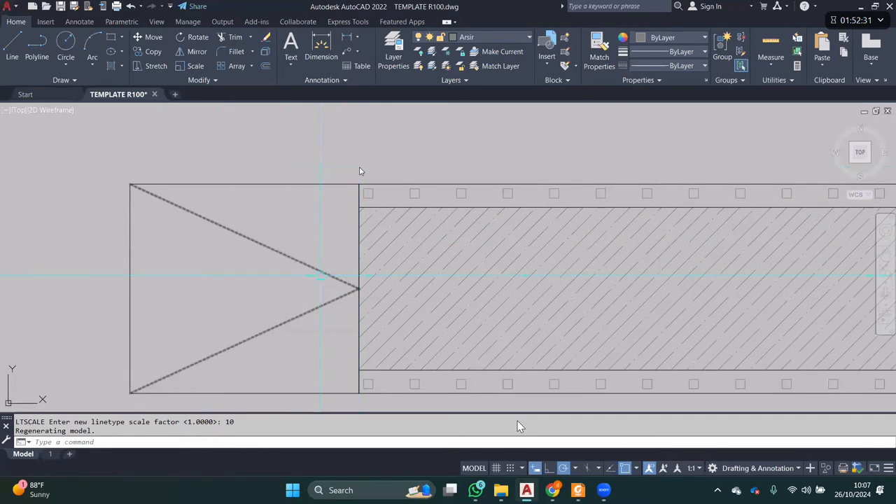
# - Set the global linetype scale factor to 100
pyautogui.press('Return')
pyautogui.write('100')
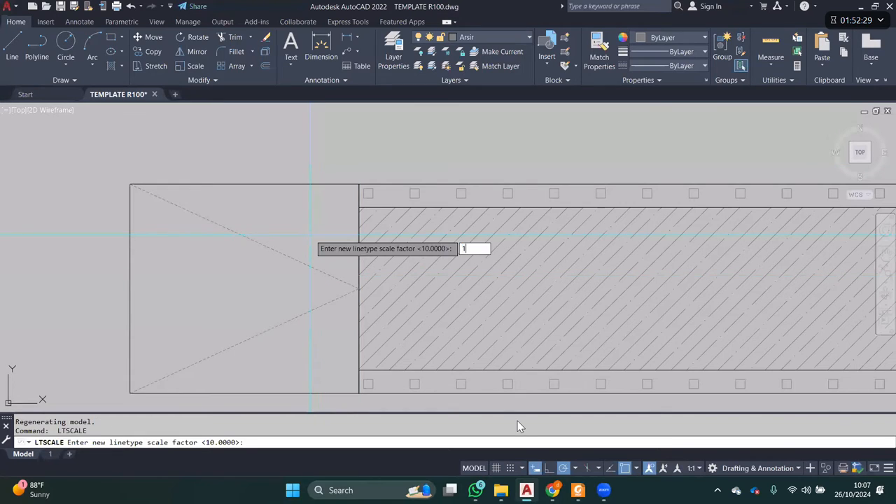
pyautogui.press('Return')
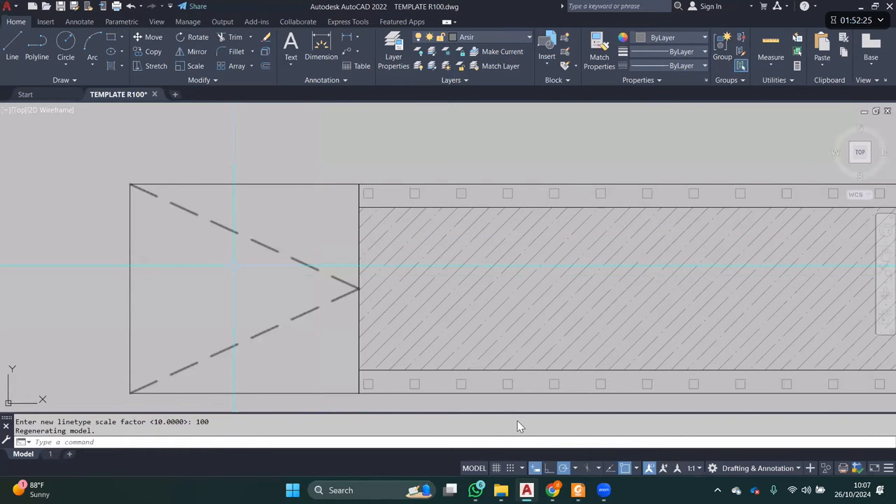
pyautogui.scroll(-2, 267, 233)
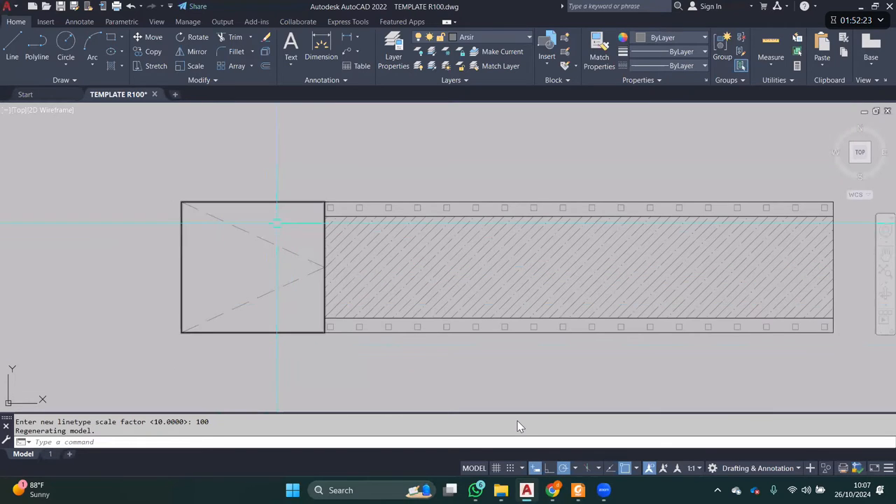
pyautogui.click(279, 169)
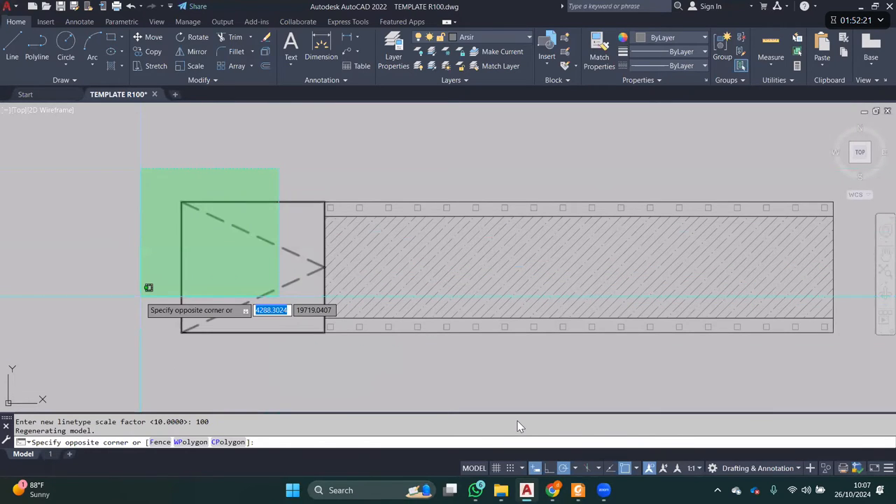
pyautogui.press('Escape')
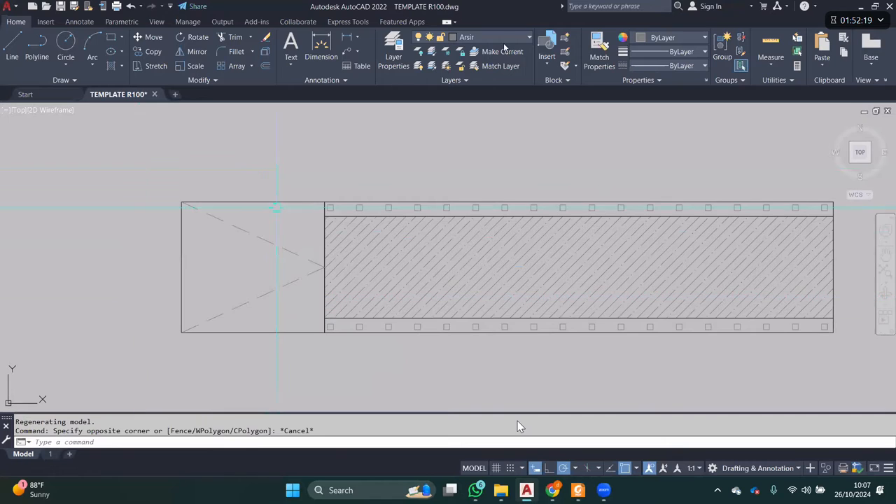
# - Move the shortened rectangle around the dashed V to layer 0.05
pyautogui.click(276, 202)
pyautogui.click(508, 37)
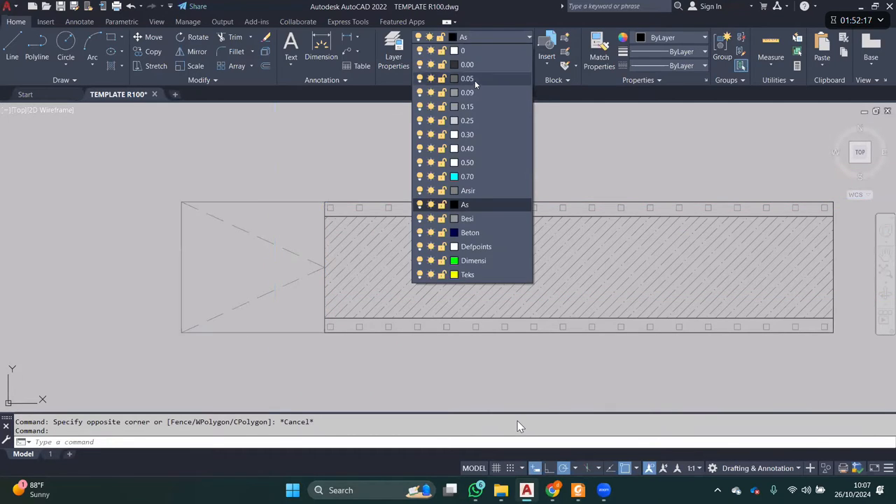
pyautogui.click(514, 80)
pyautogui.moveTo(604, 175); pyautogui.dragTo(558, 175, button='middle')
pyautogui.moveTo(258, 202)
pyautogui.mouseDown(button='middle')
pyautogui.moveTo(383, 205)
pyautogui.moveTo(371, 203)
pyautogui.mouseUp(button='middle')
pyautogui.press('Escape')
# - Reassign the dashed V-shaped polyline to one of the thin lineweight layers
pyautogui.click(348, 239)
pyautogui.click(499, 36)
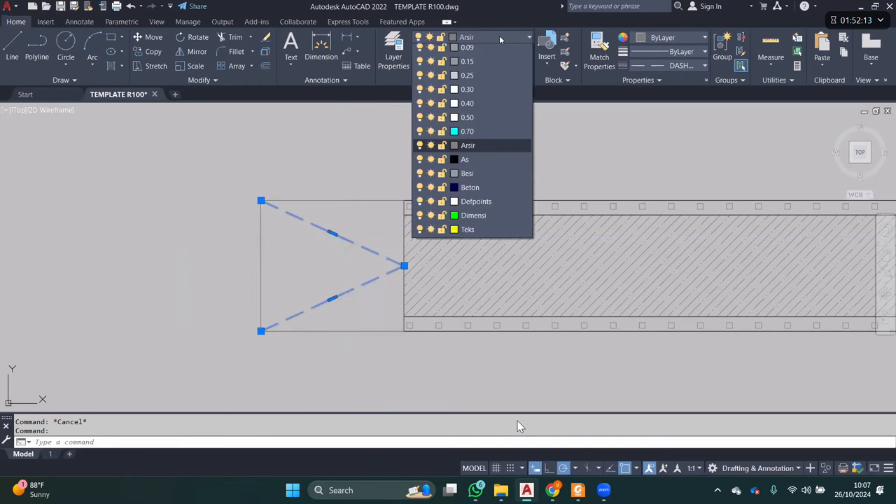
pyautogui.click(497, 88)
pyautogui.press('Escape')
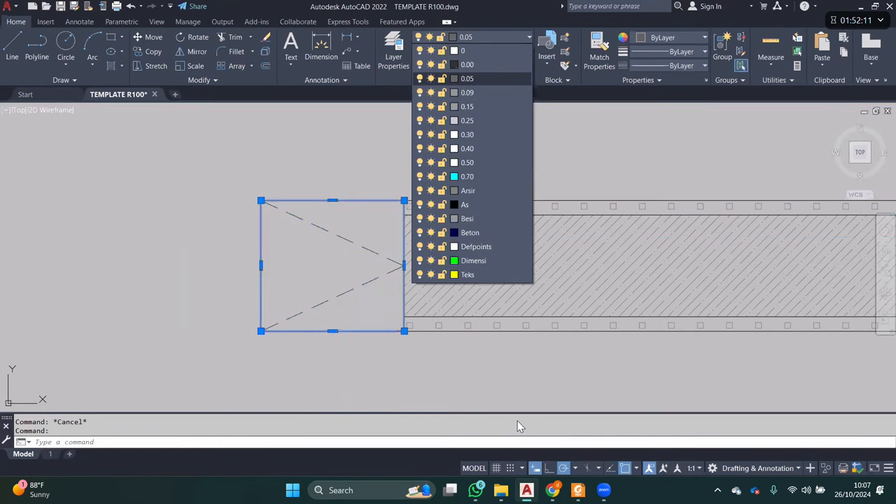
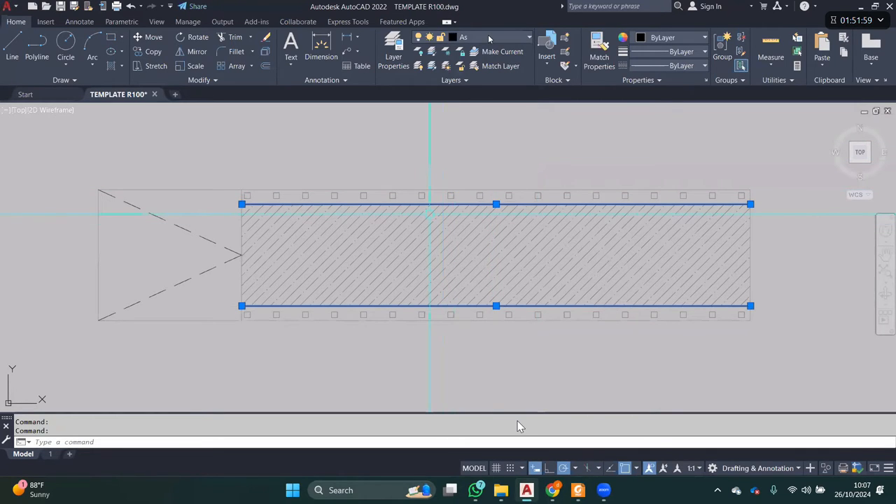
# - Mirror the approach rectangle and its dashed V across the deck's vertical centreline, keeping the originals
pyautogui.scroll(5, 454, 183)
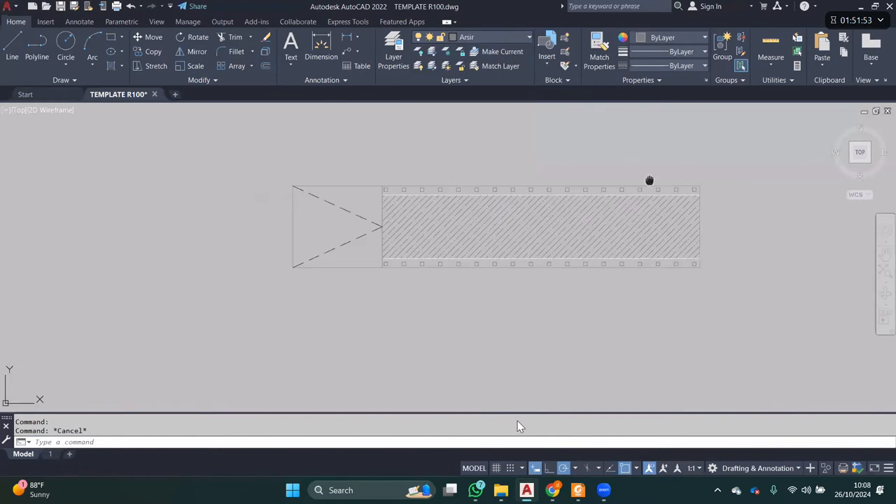
pyautogui.moveTo(649, 181); pyautogui.dragTo(460, 189, button='middle')
pyautogui.click(136, 179)
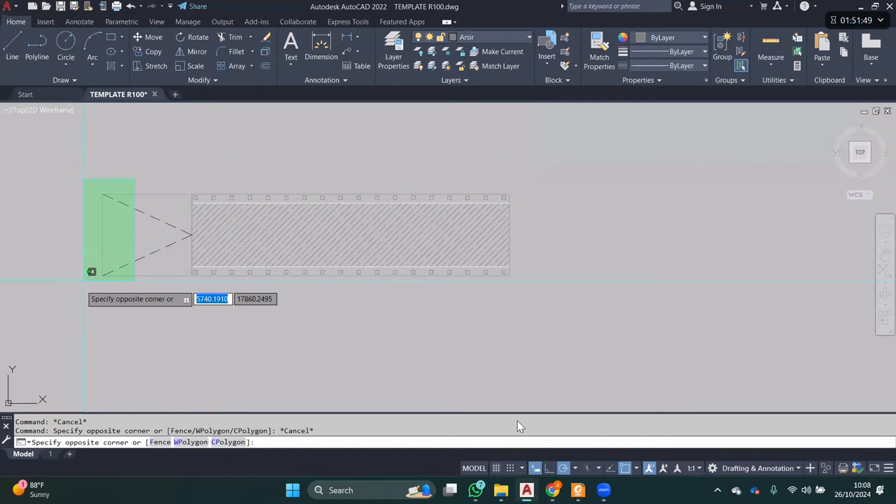
pyautogui.click(84, 280)
pyautogui.write('M')
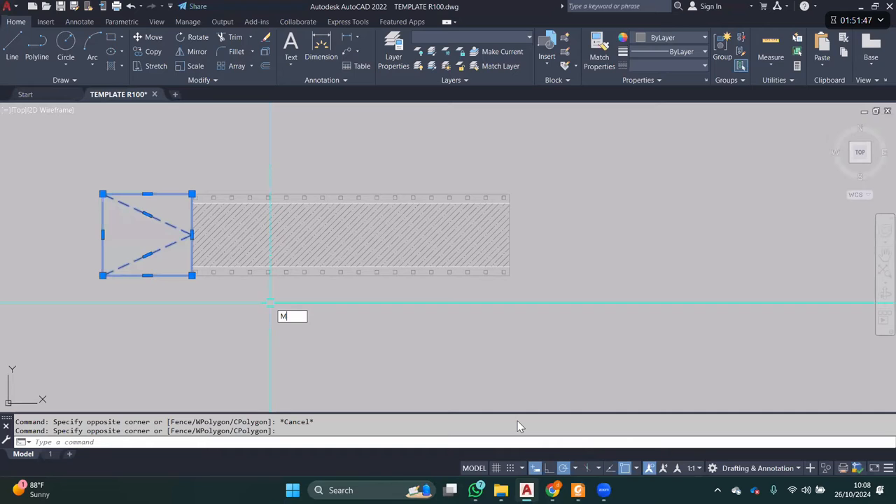
pyautogui.write('I')
pyautogui.press('Return')
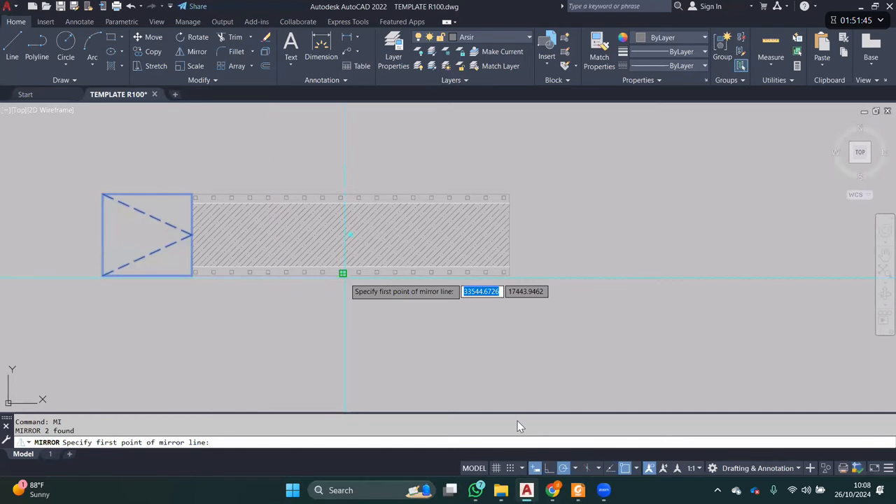
pyautogui.click(343, 273)
pyautogui.click(343, 175)
pyautogui.press('Return')
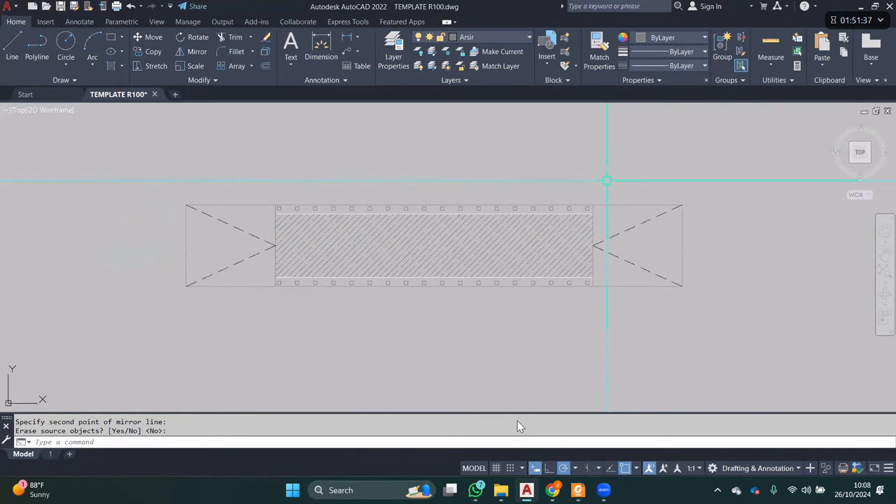
# - Check the plan in SOAL.pdf and return to the drawing to copy the right approach rectangle into the empty area below the deck
pyautogui.click(578, 492)
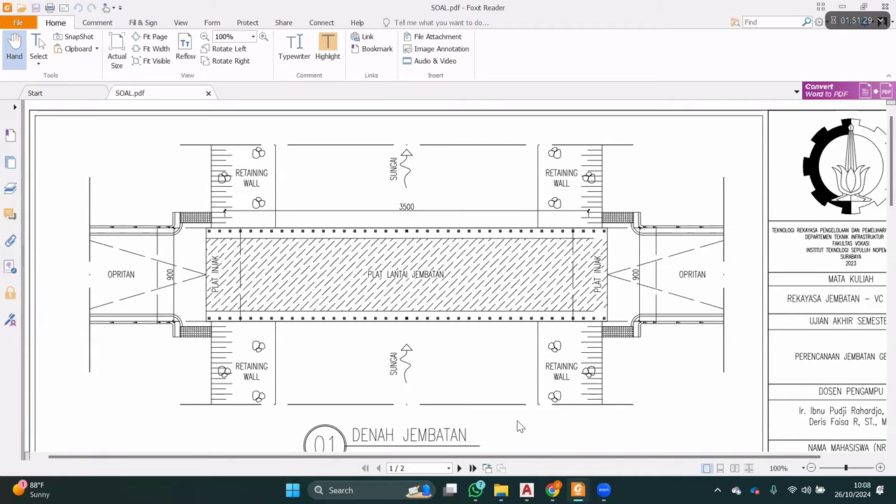
pyautogui.hotkey('alt', 'Tab')
pyautogui.click(626, 248)
pyautogui.moveTo(636, 273); pyautogui.dragTo(610, 277, button='middle')
pyautogui.write('co')
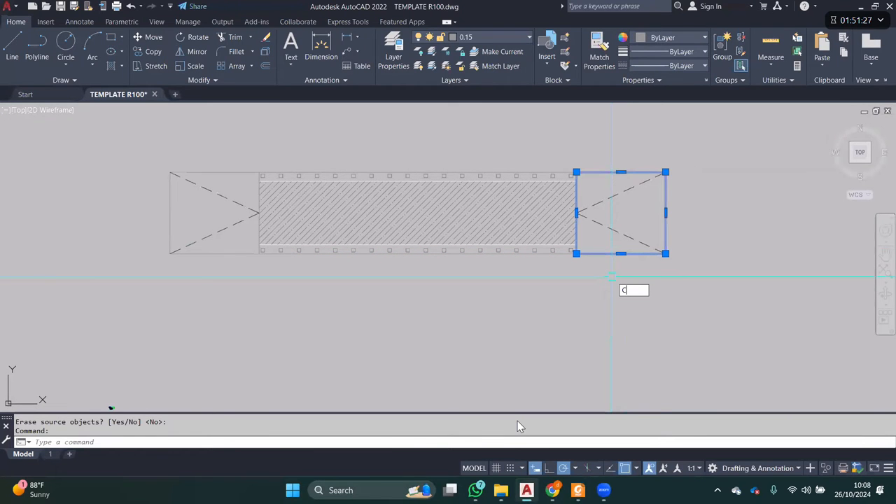
pyautogui.press('Return')
pyautogui.click(576, 212)
pyautogui.moveTo(577, 212); pyautogui.dragTo(592, 164, button='middle')
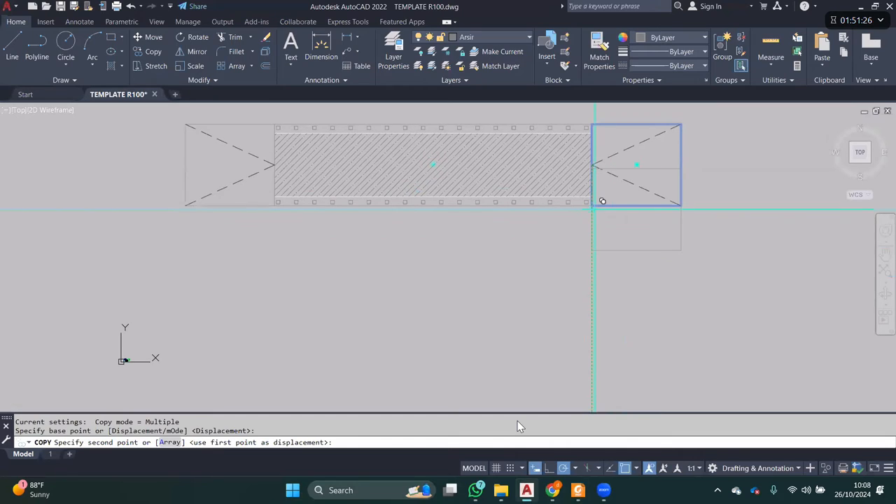
pyautogui.click(458, 277)
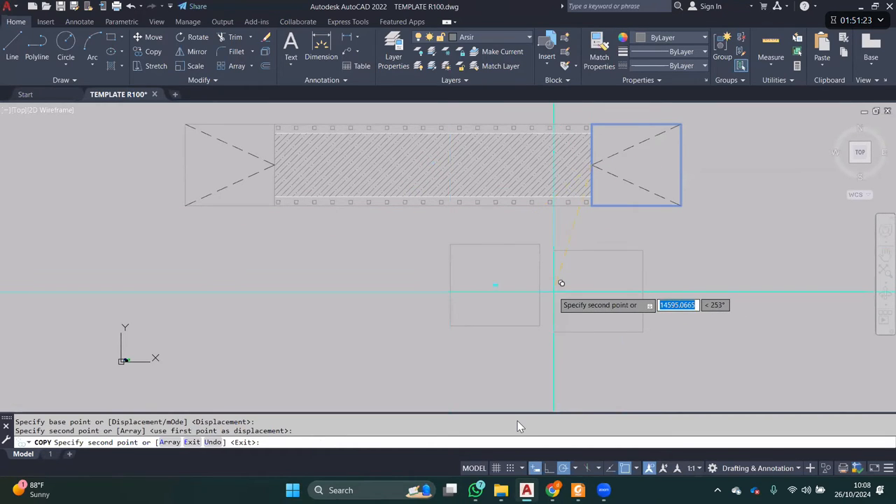
pyautogui.press('Escape')
# - Erase the copied rectangle below the deck
pyautogui.click(554, 278)
pyautogui.click(514, 264)
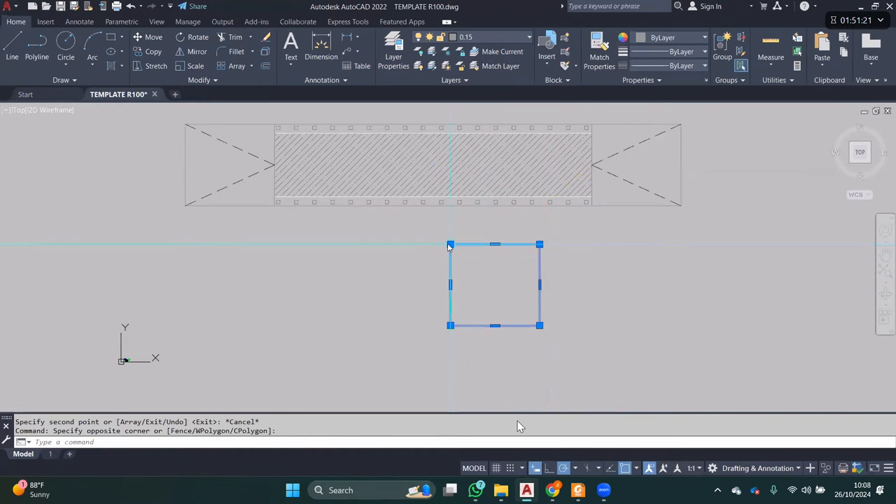
pyautogui.moveTo(451, 244)
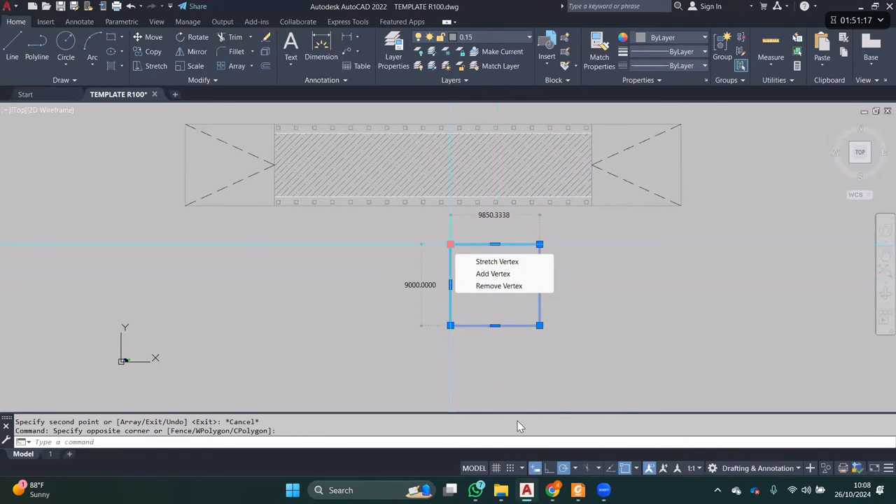
pyautogui.write('E')
pyautogui.press('Return')
# - Draw a rectangle 5000 wide and 10000 high in the empty area below the deck
pyautogui.write('REC')
pyautogui.press('Return')
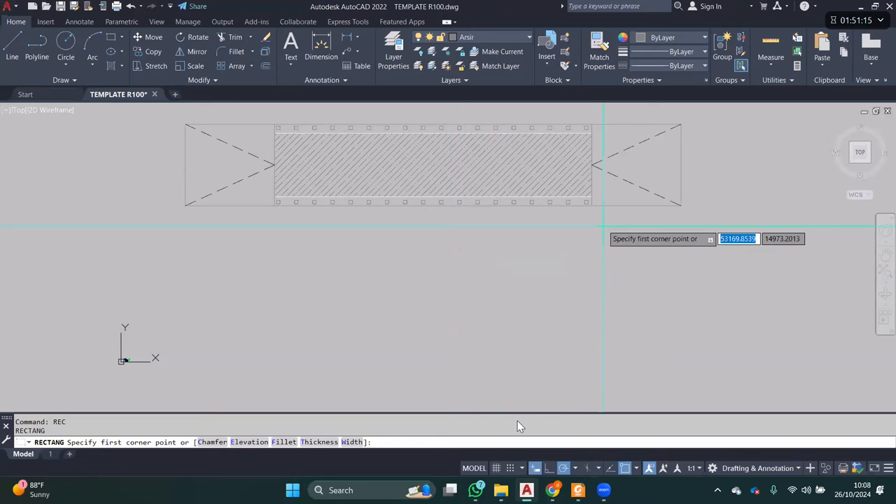
pyautogui.click(537, 338)
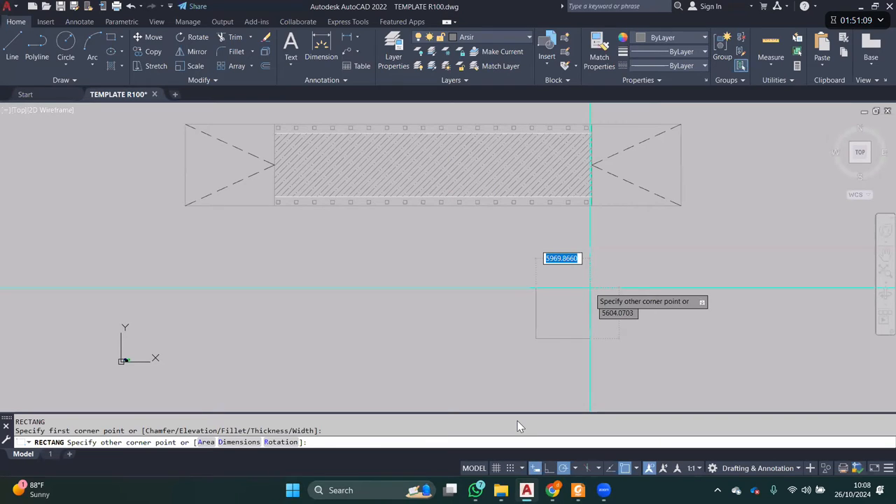
pyautogui.write('5000')
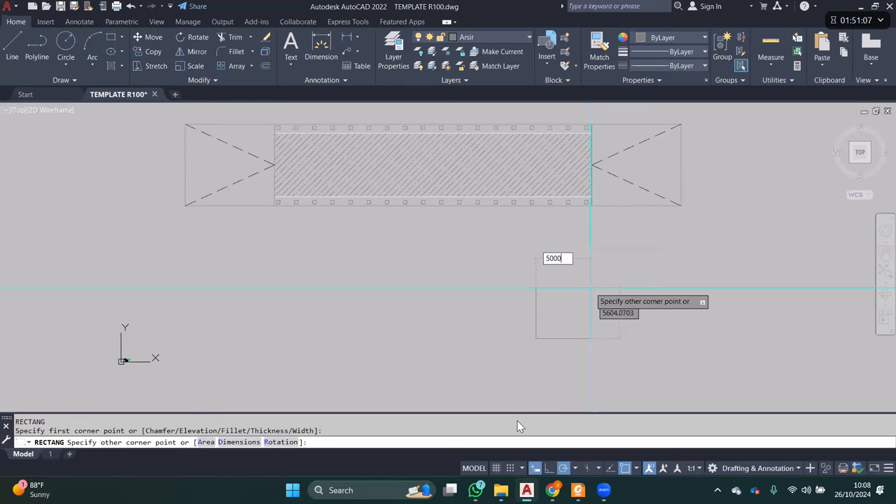
pyautogui.press('Tab')
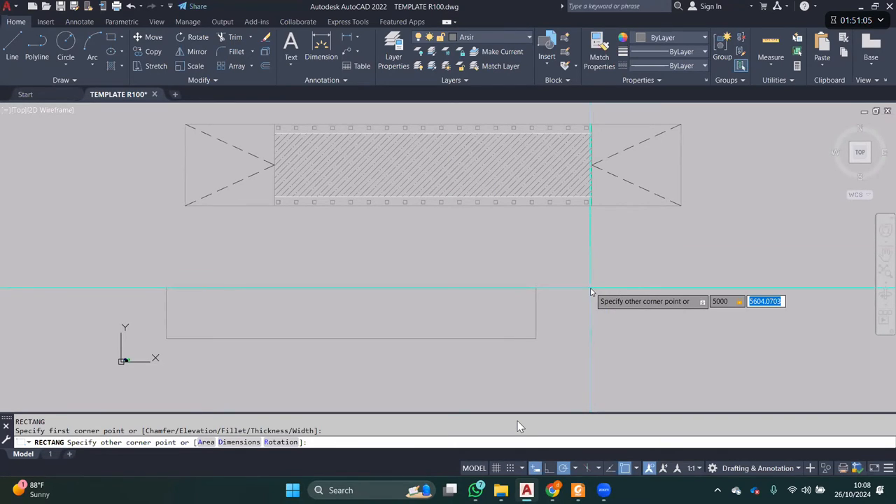
pyautogui.write('100')
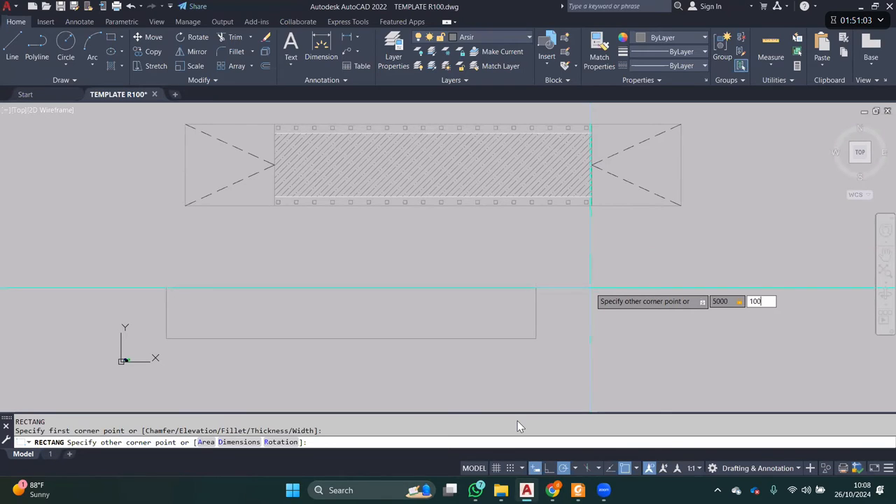
pyautogui.write('00')
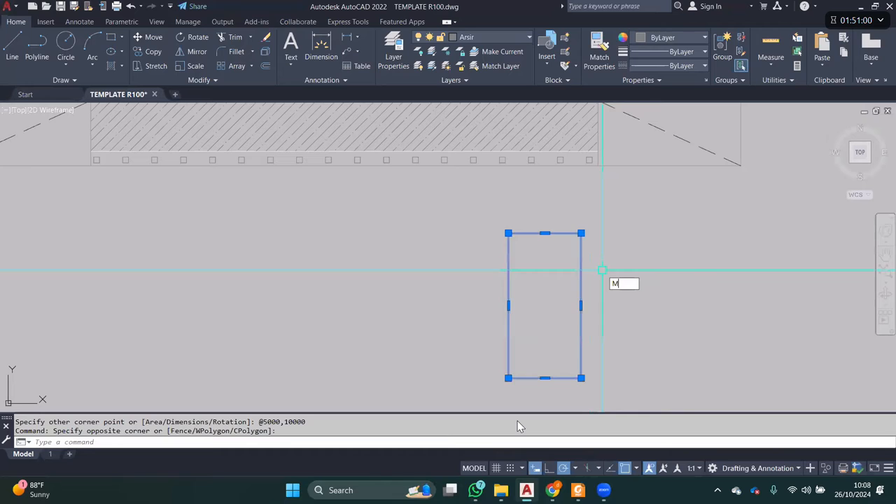
# - Move the 5000 by 10000 rectangle so its upper-right corner meets the deck's lower-right corner
pyautogui.press('space')
pyautogui.click(581, 233)
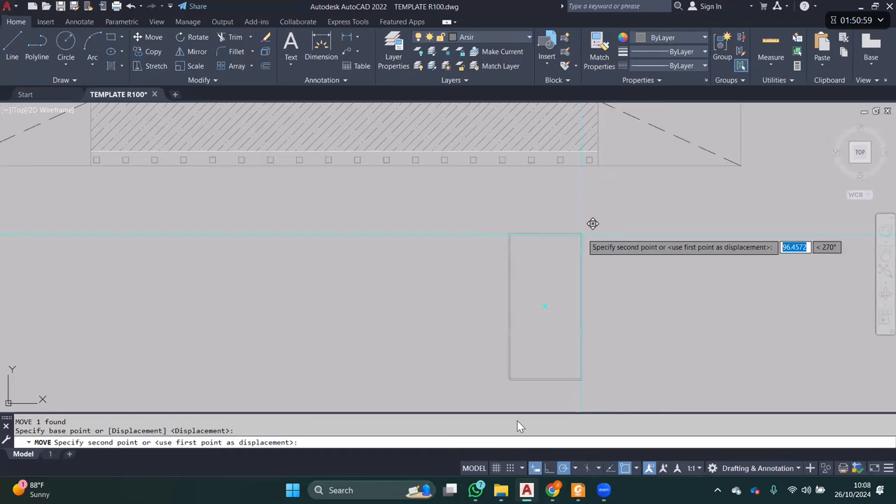
pyautogui.click(599, 166)
pyautogui.scroll(-2, 635, 279)
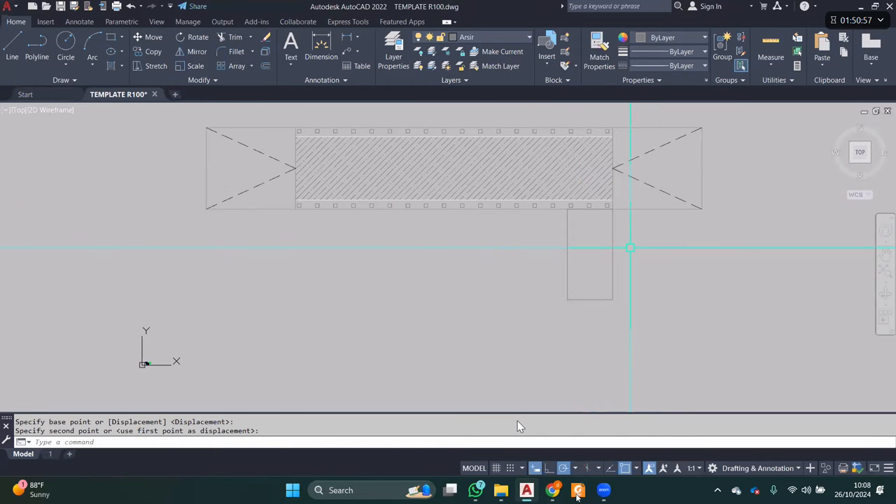
# - Reassign the rectangle below the deck's right end to layer 0.00
pyautogui.scroll(2, 631, 247)
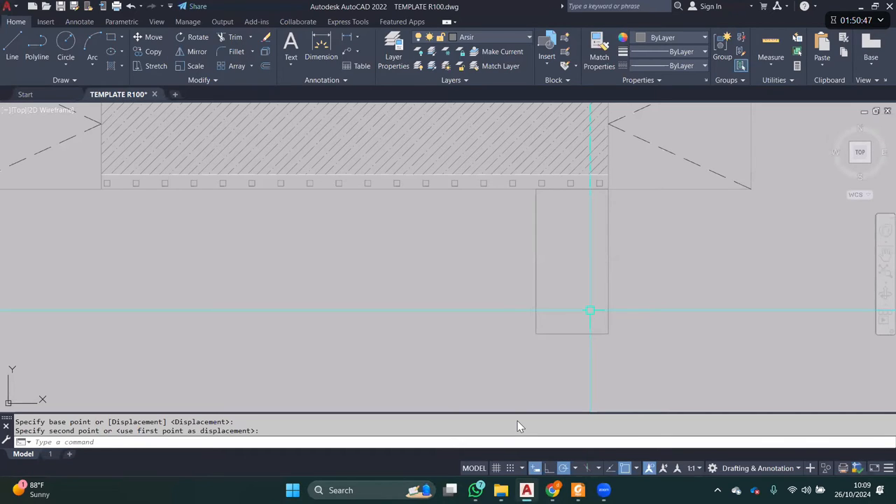
pyautogui.scroll(2, 590, 310)
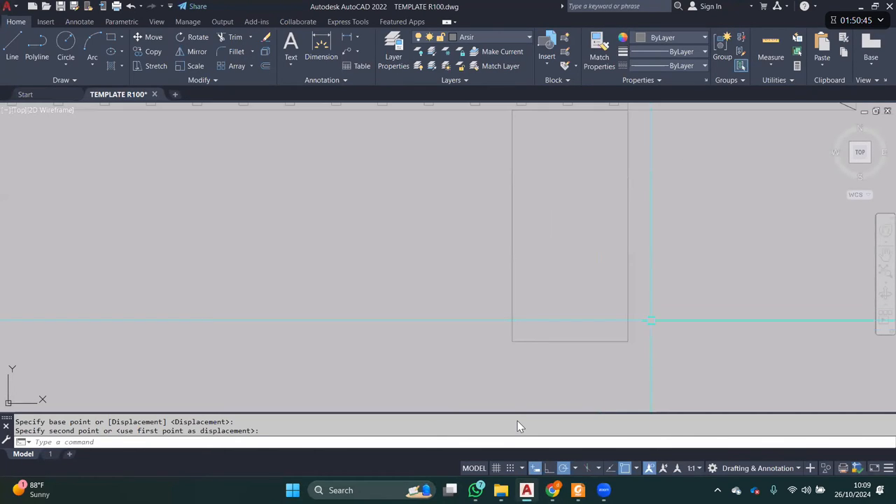
pyautogui.click(651, 271)
pyautogui.click(552, 227)
pyautogui.click(496, 37)
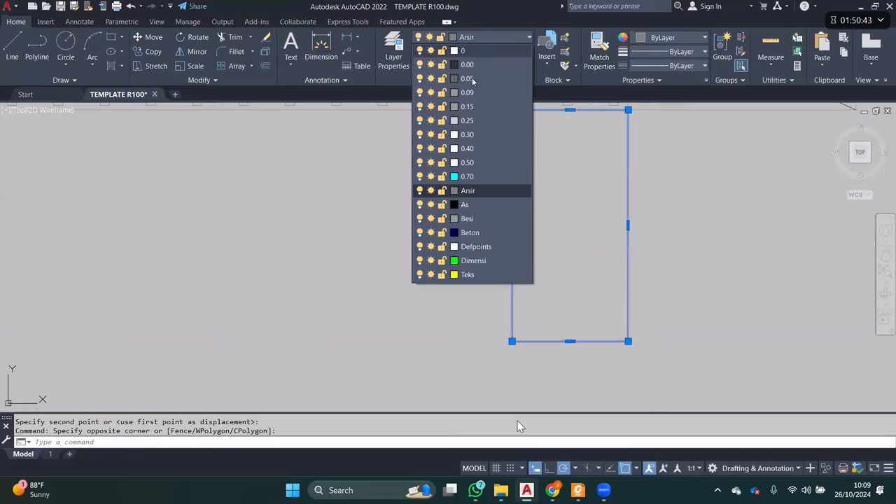
pyautogui.click(483, 65)
pyautogui.press('Escape')
# - Make layer 0.00 current and draw a line from the retaining-wall rectangle's lower-right corner to its bottom edge's midpoint
pyautogui.scroll(-2, 522, 203)
pyautogui.scroll(2, 597, 286)
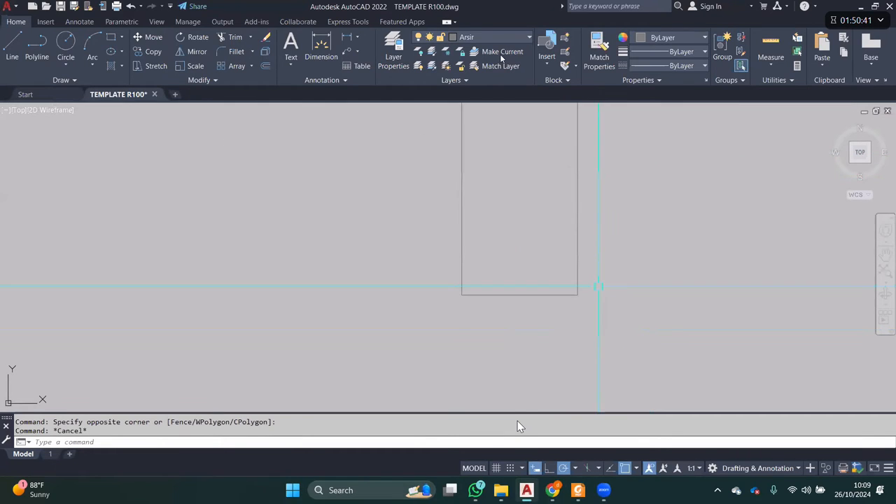
pyautogui.click(494, 38)
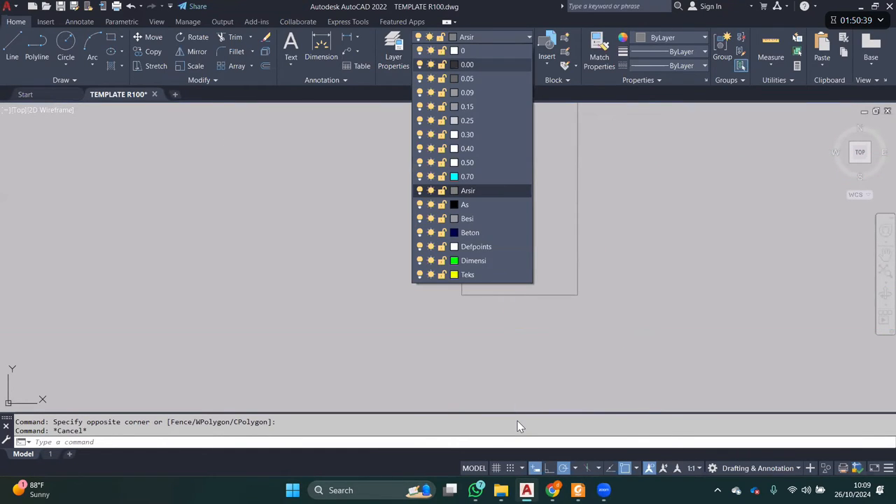
pyautogui.click(467, 64)
pyautogui.write('l')
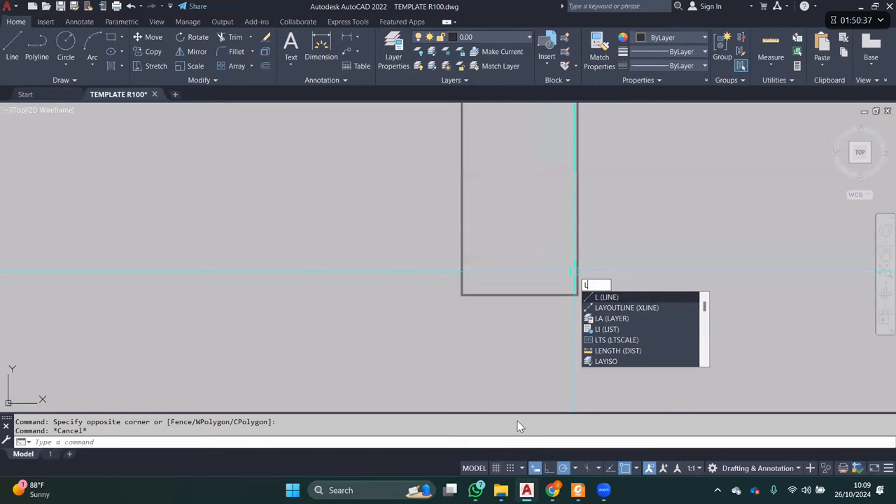
pyautogui.press('Return')
pyautogui.click(578, 295)
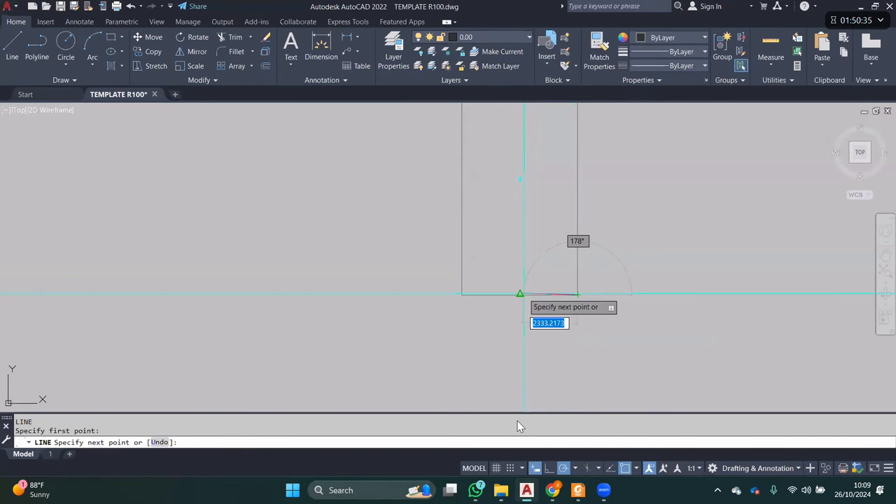
pyautogui.click(521, 295)
pyautogui.press('Escape')
# - Move the short horizontal line slightly up from the rectangle's bottom edge, keeping it against the right side
pyautogui.click(542, 294)
pyautogui.write('m')
pyautogui.press('Return')
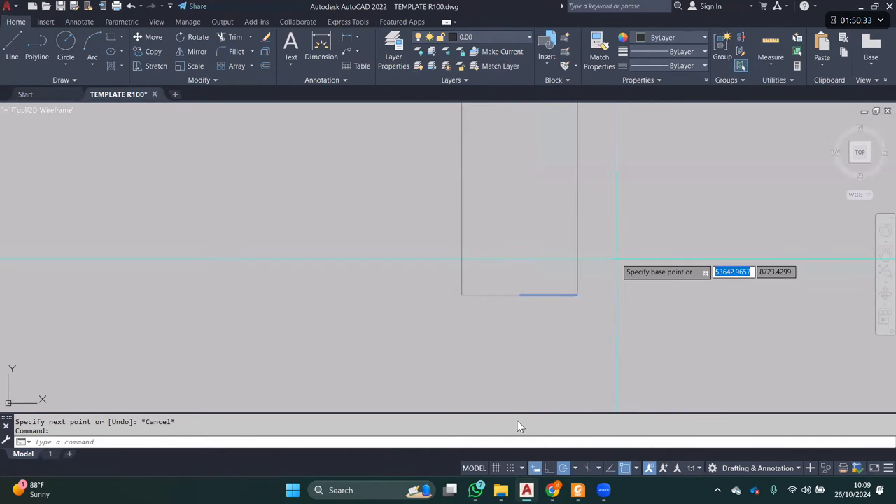
pyautogui.click(618, 259)
pyautogui.click(613, 244)
pyautogui.press('Escape')
# - Copy the short line upward by its distance from the rectangle's bottom edge
pyautogui.click(564, 279)
pyautogui.scroll(1, 591, 287)
pyautogui.write('co')
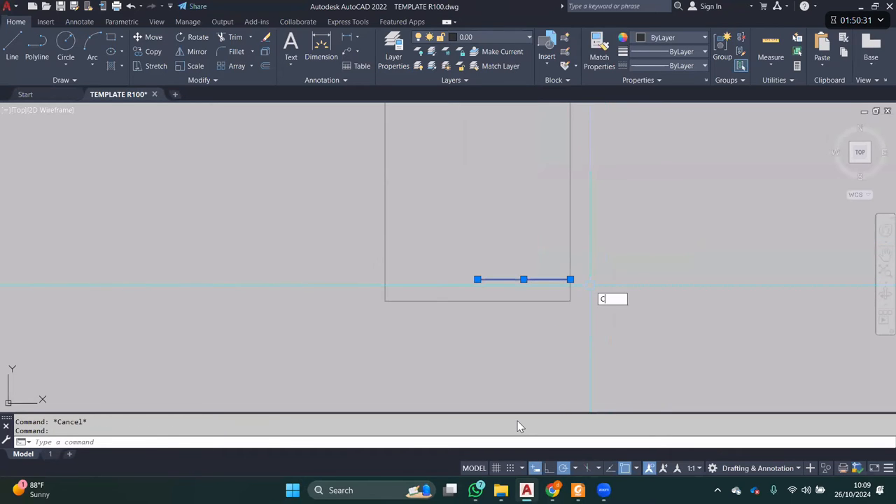
pyautogui.press('Return')
pyautogui.click(571, 301)
pyautogui.click(571, 279)
pyautogui.press('Escape')
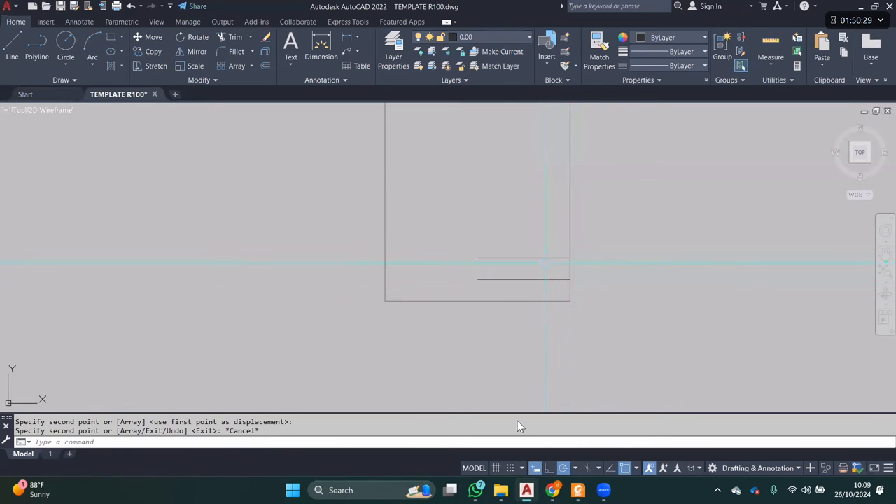
# - Shorten the upper line by stretching its left end toward the rectangle's right side
pyautogui.click(546, 261)
pyautogui.click(477, 259)
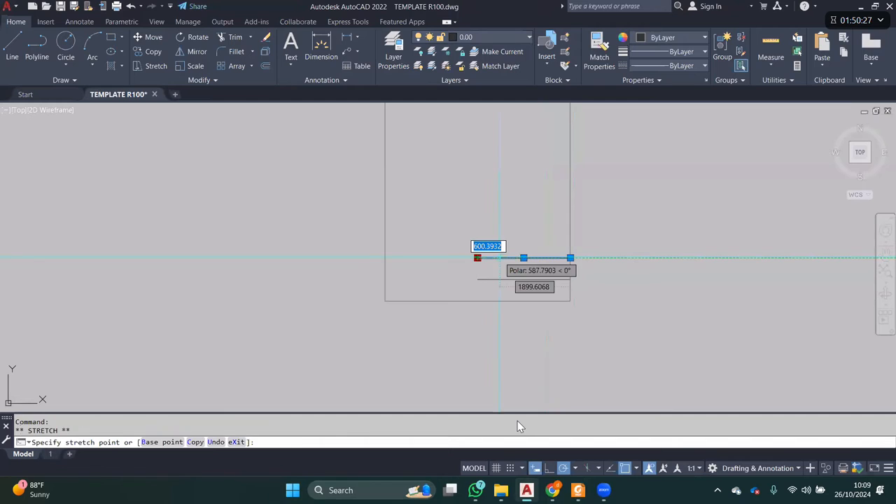
pyautogui.click(510, 259)
pyautogui.press('Escape')
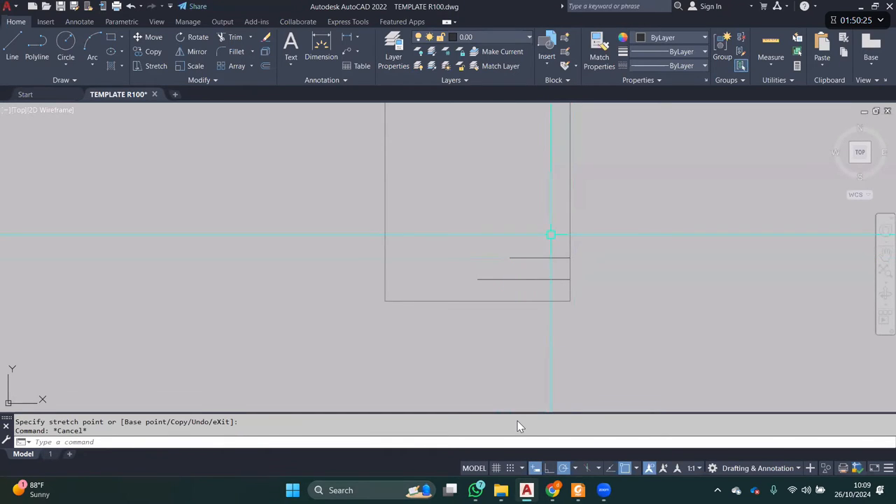
# - Copy the long and short line pair upward along the rectangle's right side as a 10-item array spaced about 1168 apart
pyautogui.click(556, 286)
pyautogui.click(545, 246)
pyautogui.write('co')
pyautogui.press('Return')
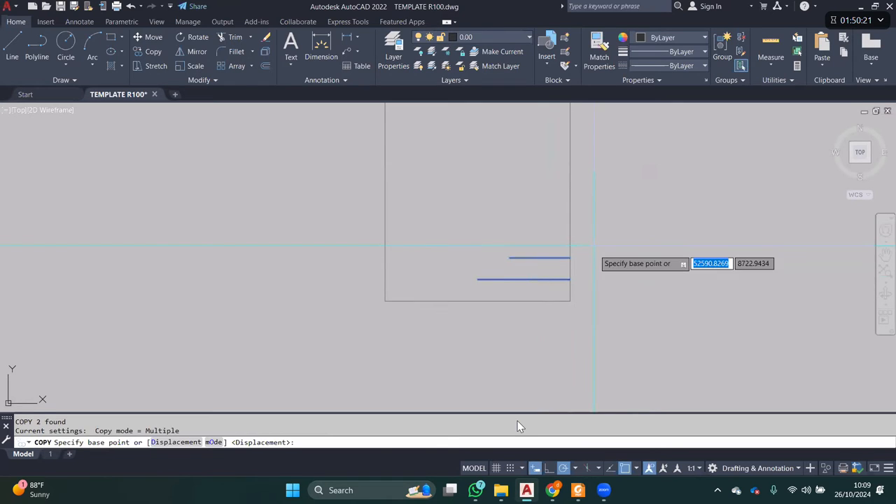
pyautogui.click(570, 301)
pyautogui.write('A')
pyautogui.press('Return')
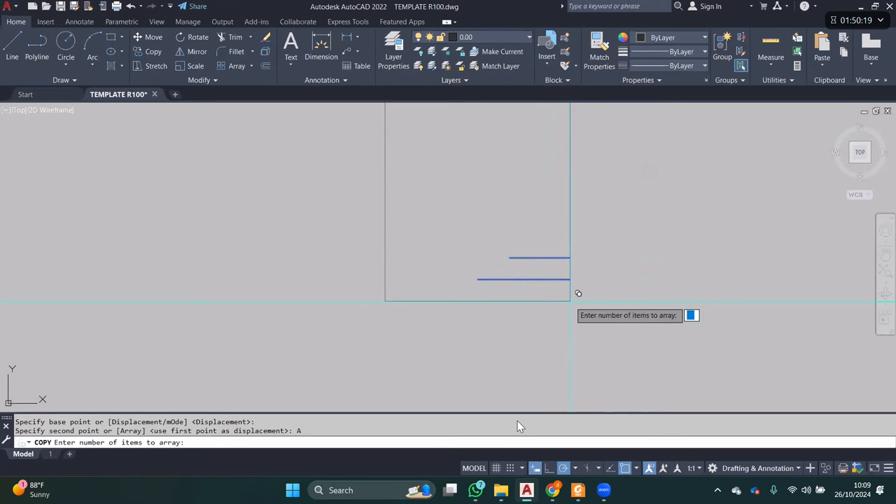
pyautogui.write('10')
pyautogui.press('Return')
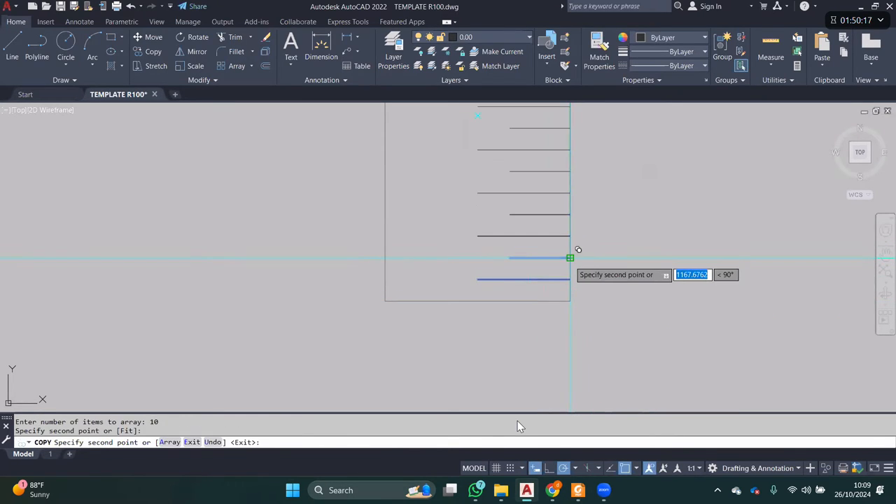
# - Erase the surplus slope lines lying on and above the retaining wall rectangle's top edge
pyautogui.press('Escape')
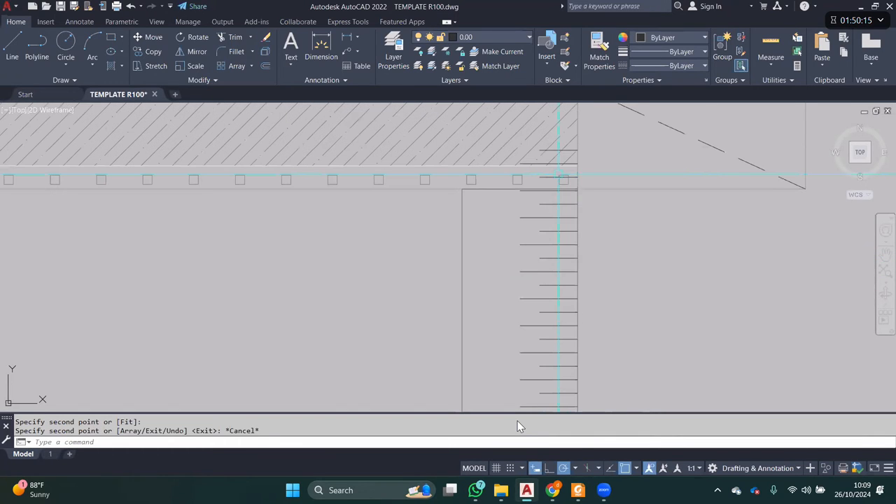
pyautogui.click(557, 150)
pyautogui.click(552, 164)
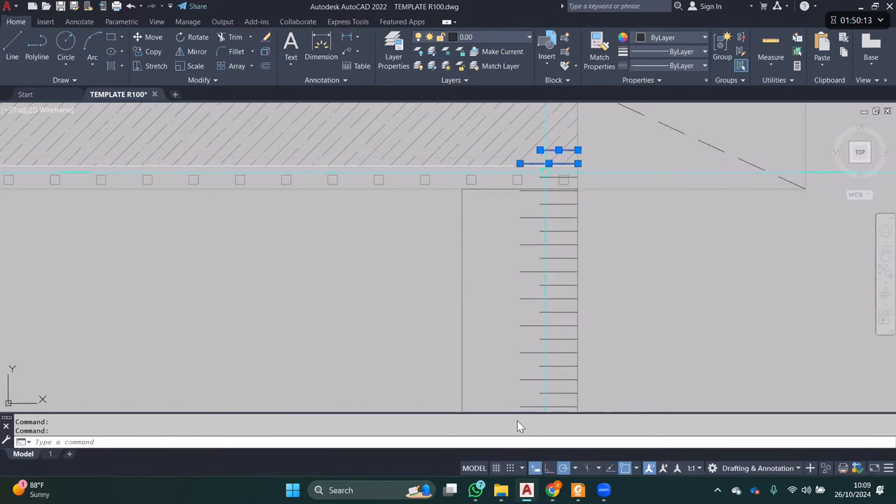
pyautogui.click(543, 178)
pyautogui.write('e')
pyautogui.press('Return')
pyautogui.click(533, 190)
pyautogui.write('e')
pyautogui.press('Return')
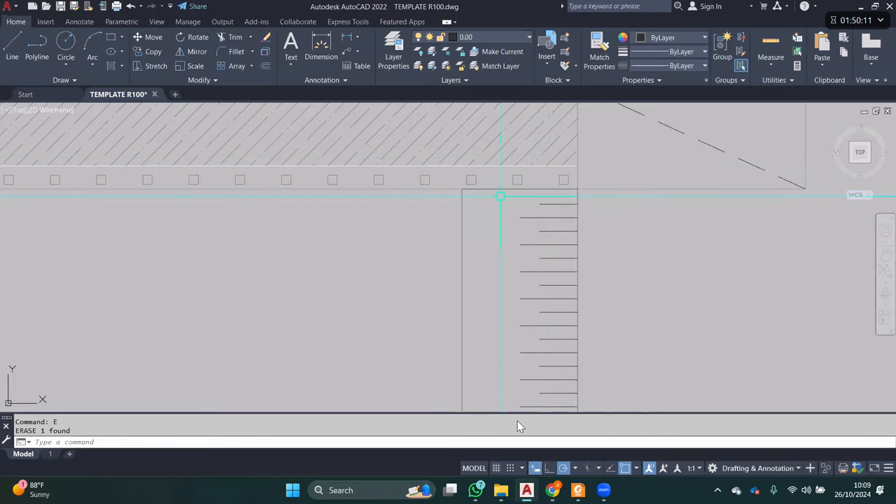
pyautogui.scroll(-2, 502, 199)
pyautogui.click(505, 198)
pyautogui.press('Escape')
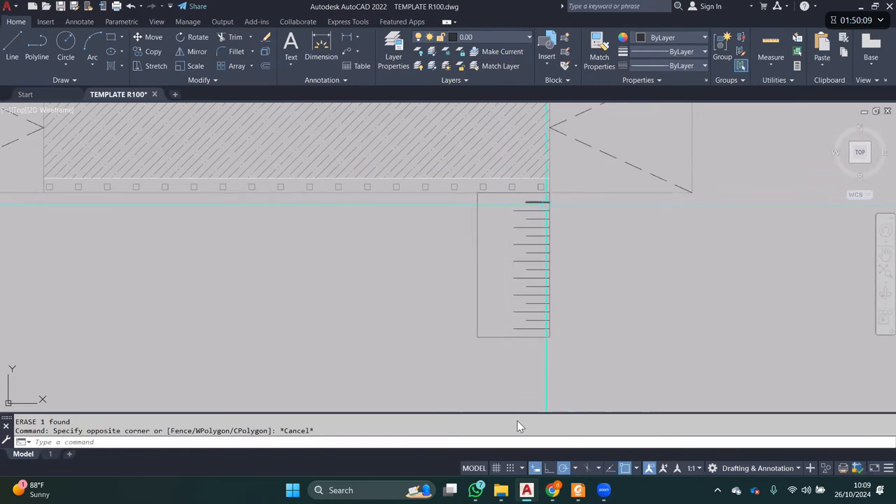
# - Convert the retaining wall rectangle and its slope lines into a block named RW
pyautogui.scroll(-2, 583, 245)
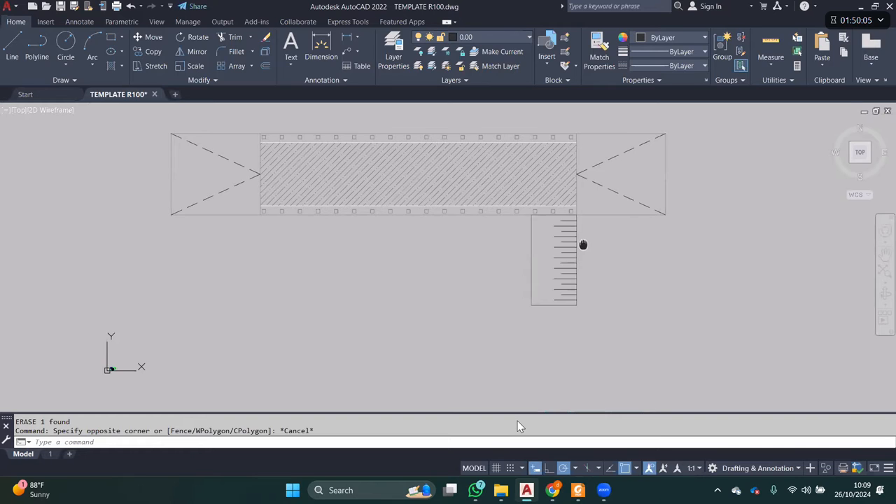
pyautogui.click(593, 314)
pyautogui.click(524, 220)
pyautogui.scroll(-2, 584, 245)
pyautogui.moveTo(584, 244)
pyautogui.mouseDown(button='middle')
pyautogui.moveTo(600, 248)
pyautogui.moveTo(599, 239)
pyautogui.mouseUp(button='middle')
pyautogui.write('b')
pyautogui.press('Return')
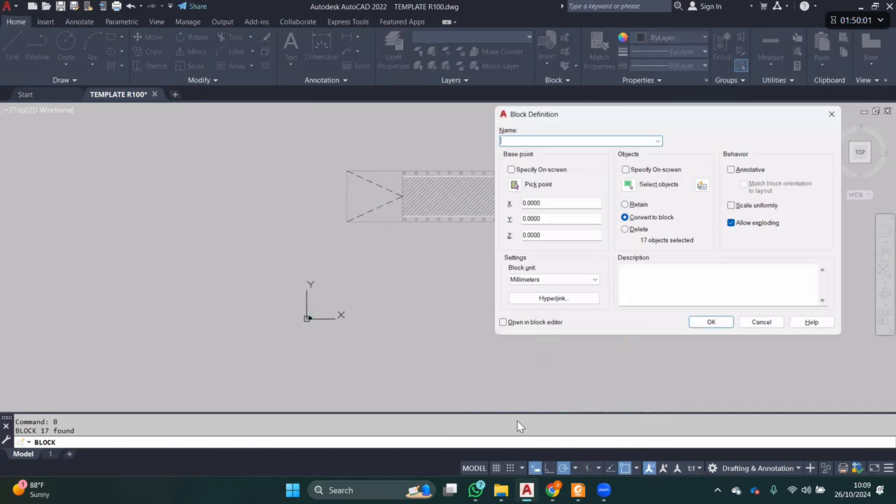
pyautogui.write('RW')
pyautogui.press('Return')
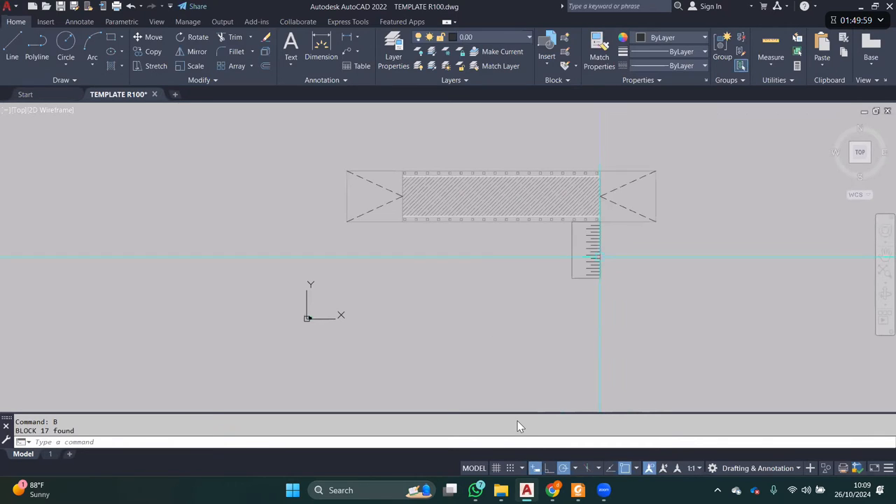
# - Mirror the RW block to the upper side of the bridge across its horizontal centreline, keeping the original
pyautogui.click(601, 257)
pyautogui.scroll(2, 638, 203)
pyautogui.write('mi')
pyautogui.press('Return')
pyautogui.scroll(-2, 671, 207)
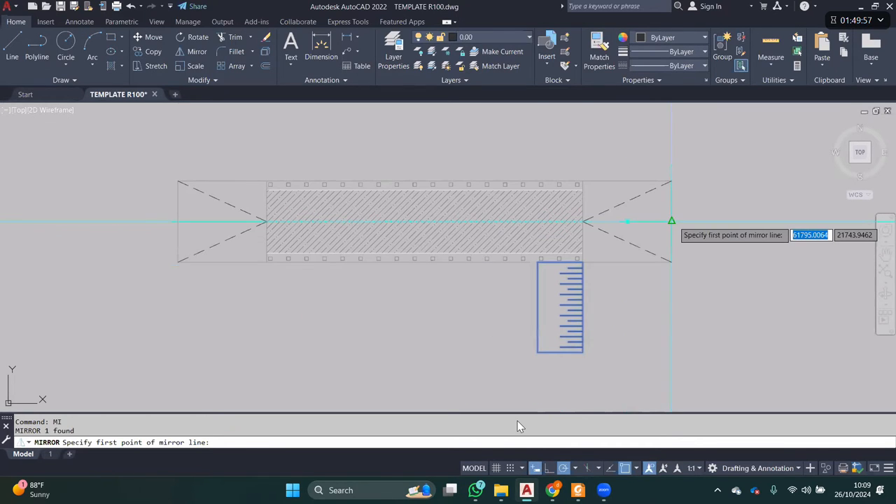
pyautogui.click(670, 220)
pyautogui.click(680, 220)
pyautogui.press('Return')
# - Mirror both RW blocks to the left end of the deck across its vertical centreline, keeping the originals
pyautogui.scroll(-2, 680, 219)
pyautogui.click(614, 283)
pyautogui.write('mi')
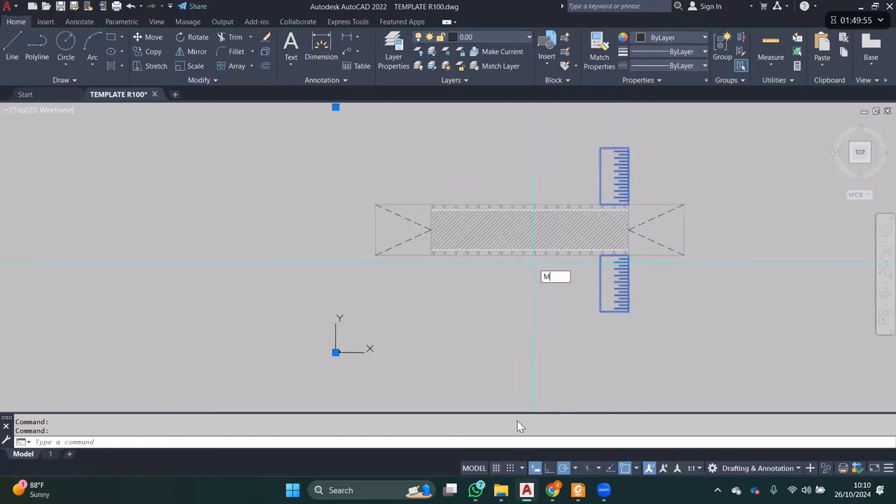
pyautogui.press('Return')
pyautogui.click(530, 229)
pyautogui.click(530, 270)
pyautogui.press('Return')
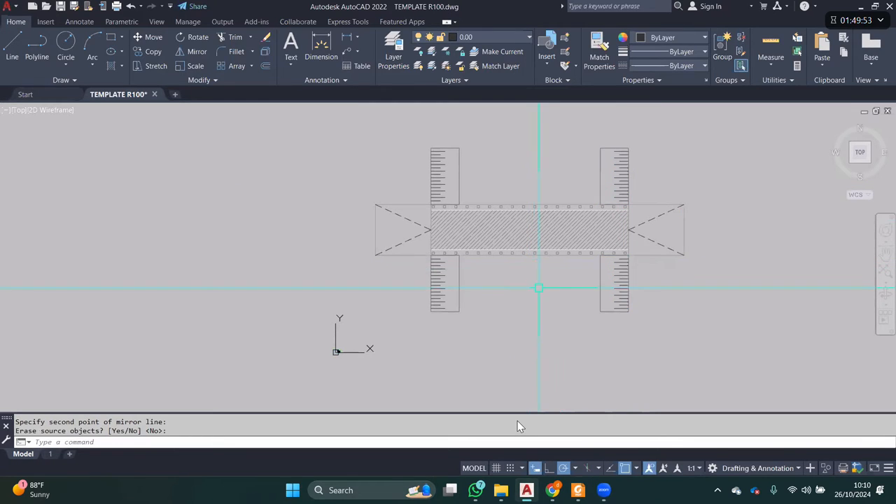
pyautogui.scroll(2, 638, 274)
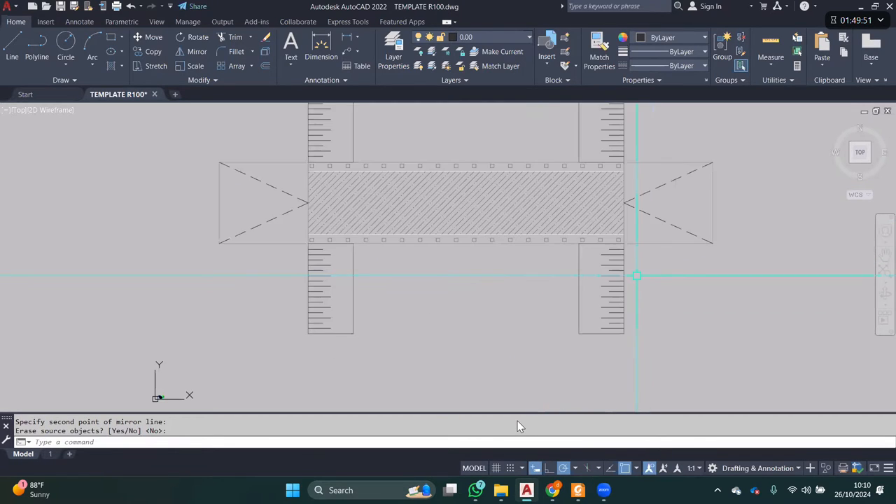
pyautogui.scroll(-2, 635, 275)
pyautogui.scroll(2, 634, 263)
pyautogui.moveTo(634, 262)
pyautogui.mouseDown(button='middle')
pyautogui.moveTo(623, 282)
pyautogui.moveTo(677, 297)
pyautogui.mouseUp(button='middle')
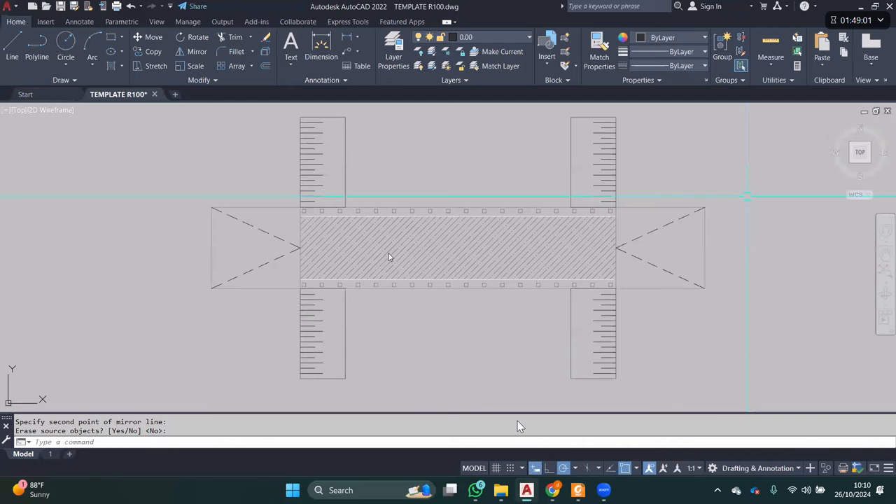
# - Switch to SOAL.pdf in Foxit Reader and examine the dimensions of the DENAH PERLETAKAN GIRDER plan
pyautogui.hotkey('alt', 'Tab')
pyautogui.moveTo(422, 279); pyautogui.dragTo(432, 334)
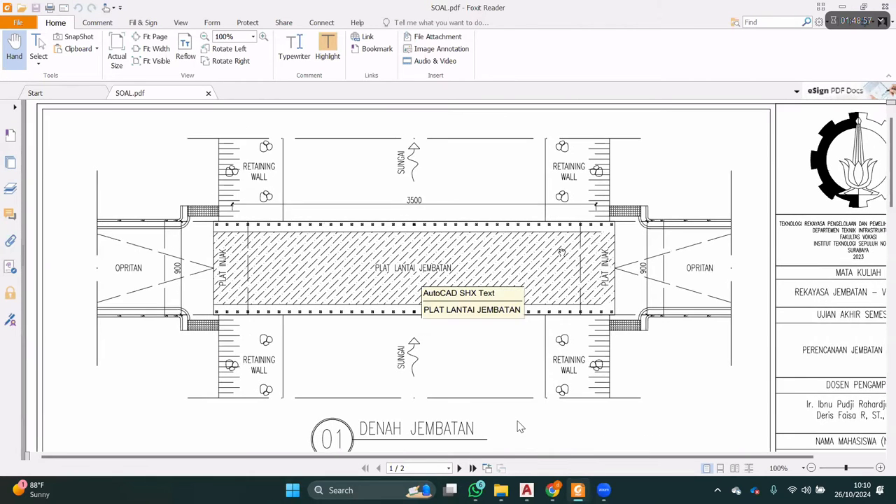
pyautogui.scroll(-5, 520, 427)
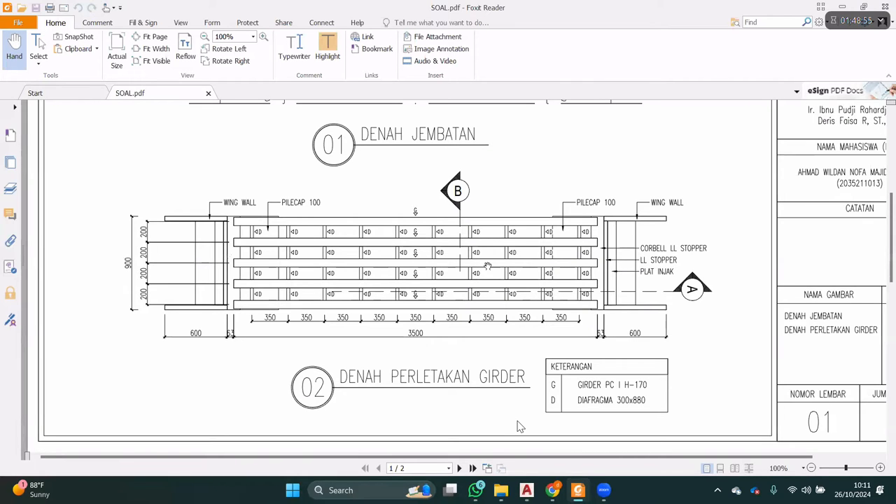
pyautogui.keyDown('ctrl'); pyautogui.scroll(2, 513, 265); pyautogui.keyUp('ctrl')
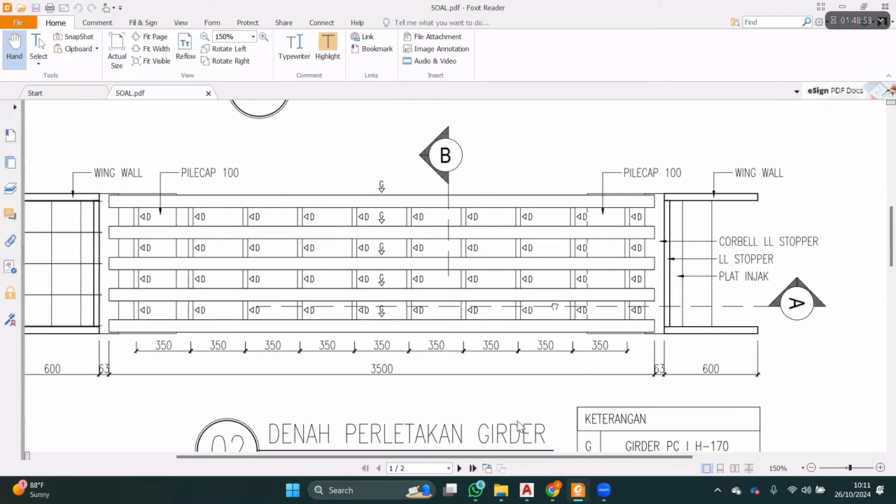
pyautogui.keyDown('ctrl'); pyautogui.scroll(-1, 520, 427); pyautogui.keyUp('ctrl')
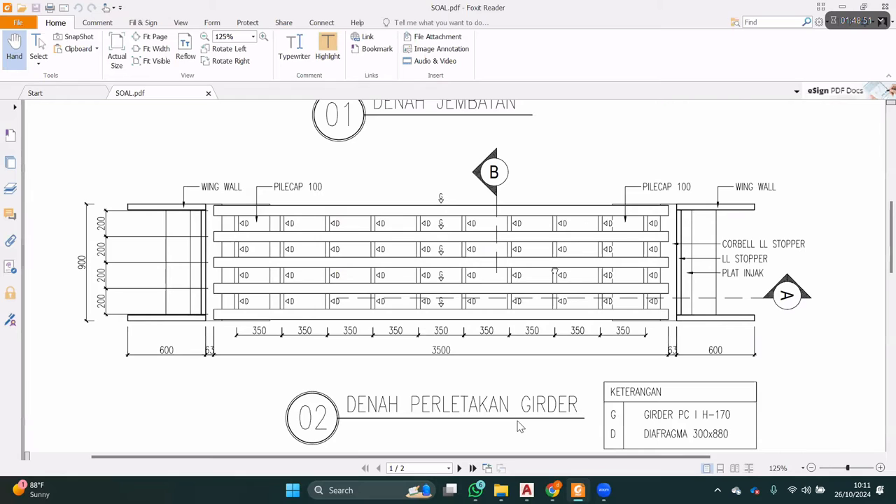
pyautogui.scroll(-1, 520, 427)
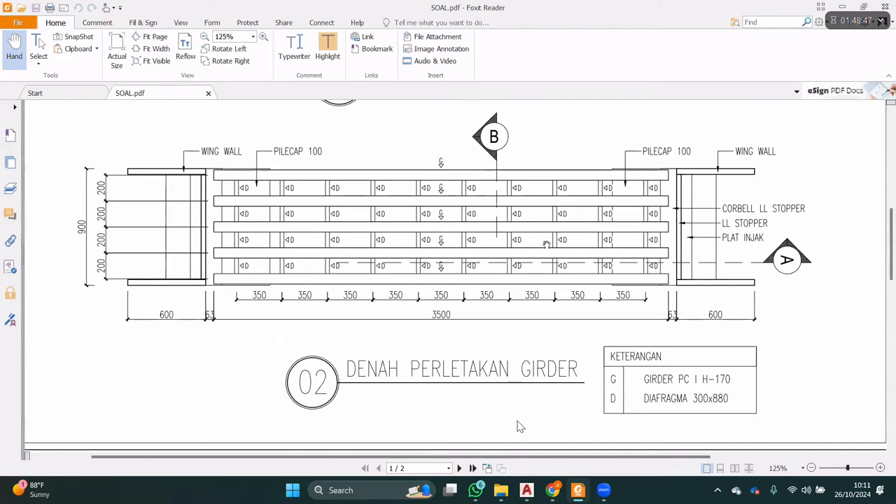
# - Compare the girder layout plan with sections POTONGAN A and B and the girder and diaphragm detail dimensions
pyautogui.scroll(-2, 665, 246)
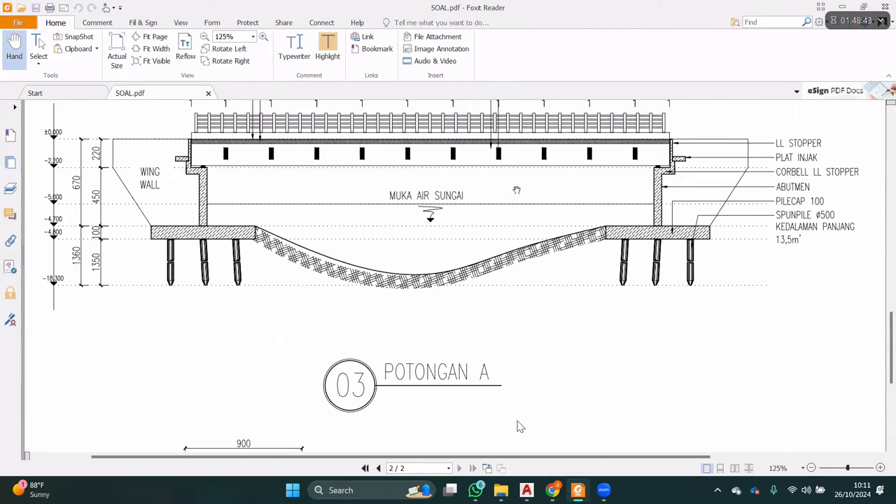
pyautogui.scroll(-3, 532, 199)
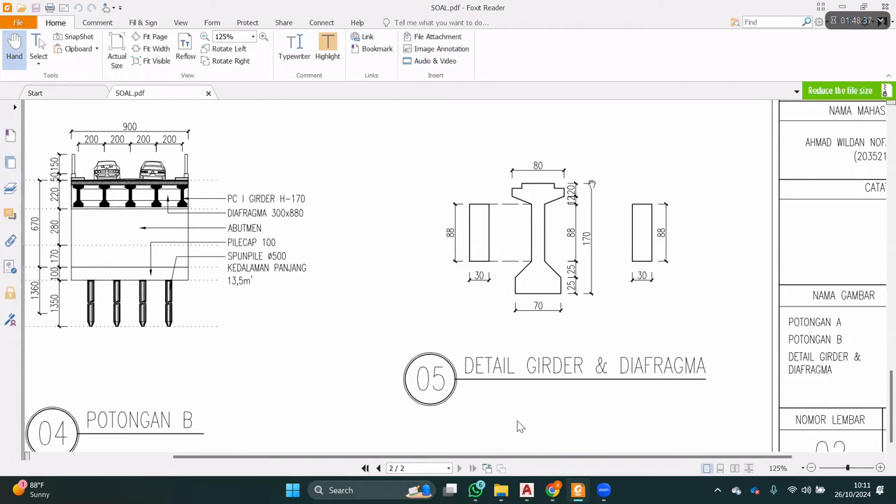
pyautogui.scroll(1, 552, 187)
pyautogui.hscroll(-1, 552, 186)
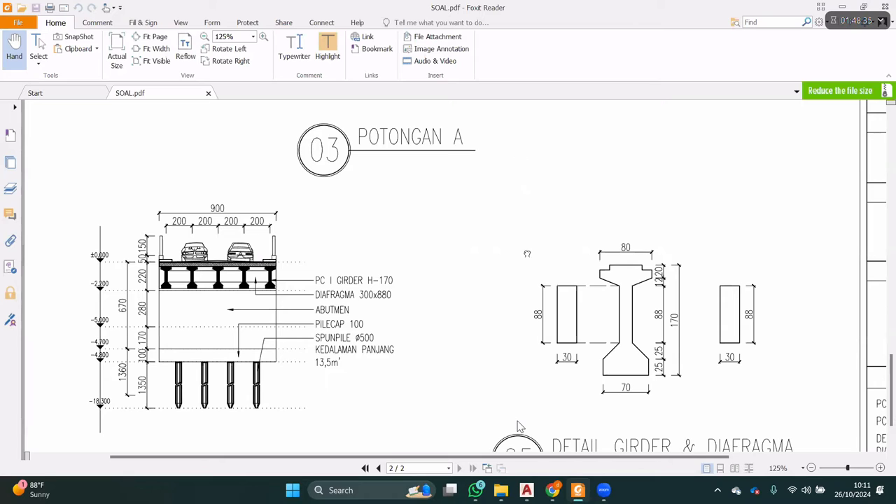
pyautogui.scroll(4, 693, 417)
pyautogui.hscroll(1, 693, 417)
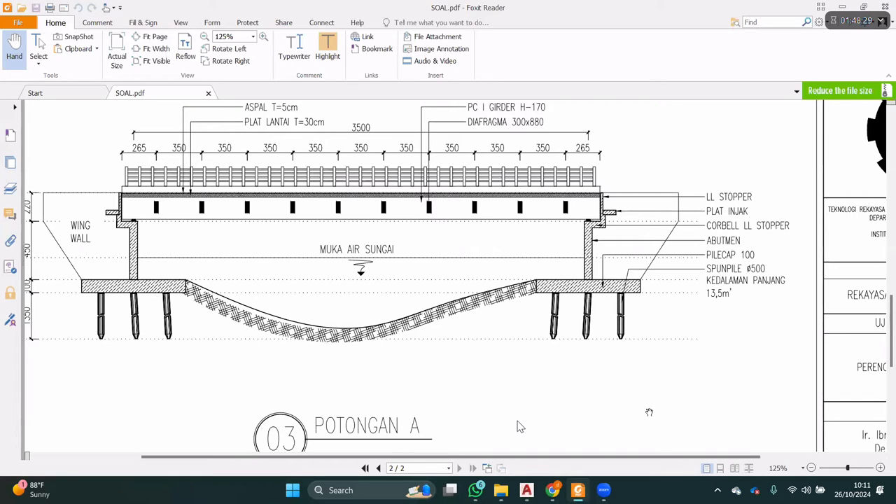
pyautogui.scroll(1, 665, 412)
pyautogui.hscroll(1, 665, 412)
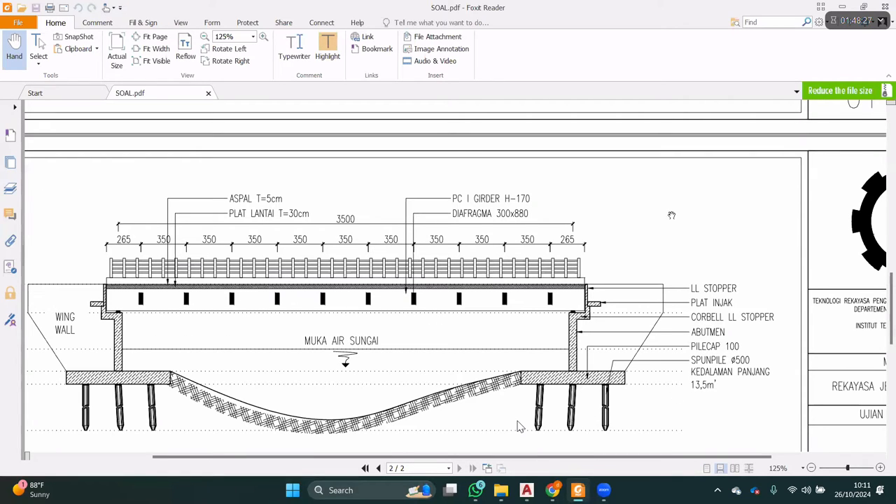
pyautogui.scroll(5, 661, 336)
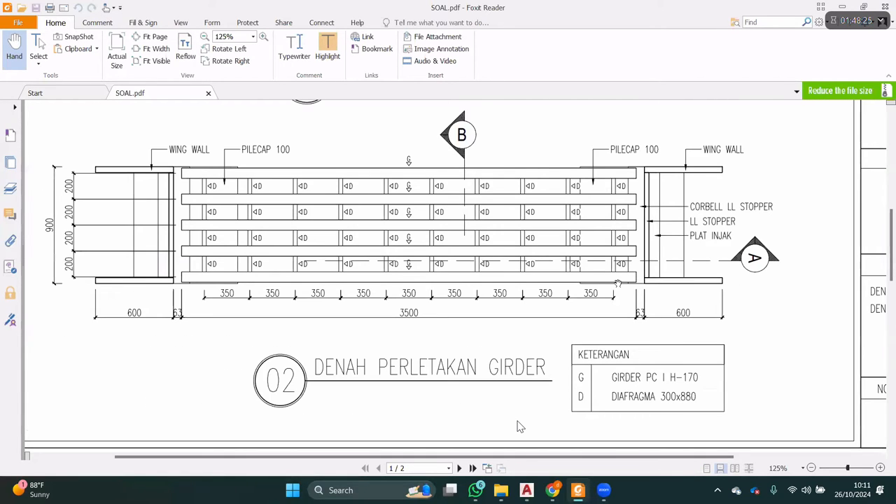
pyautogui.scroll(-5, 597, 265)
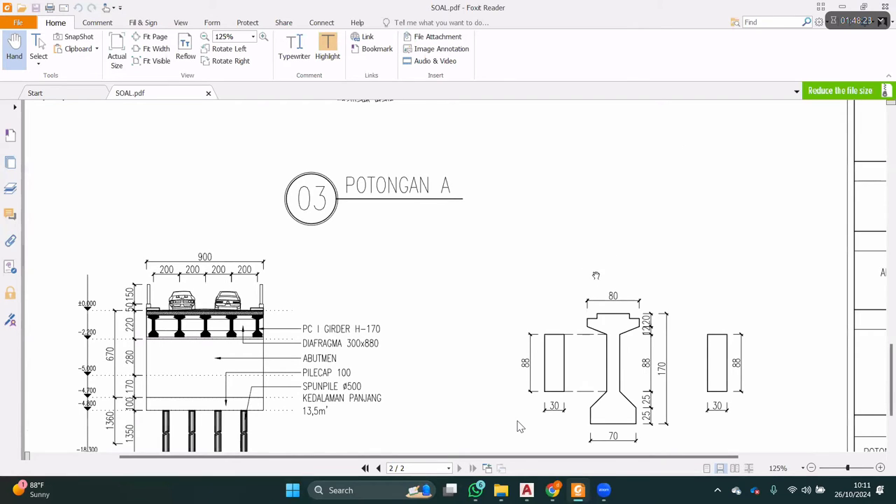
pyautogui.scroll(-1, 634, 291)
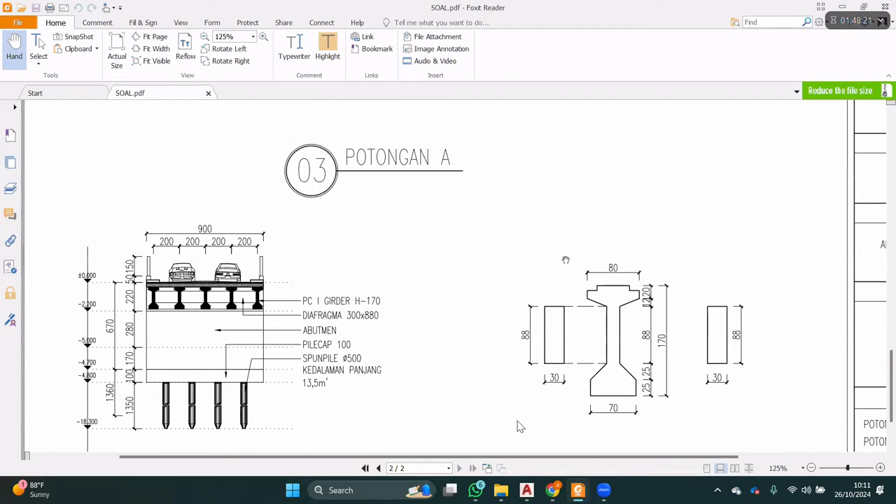
pyautogui.scroll(5, 267, 199)
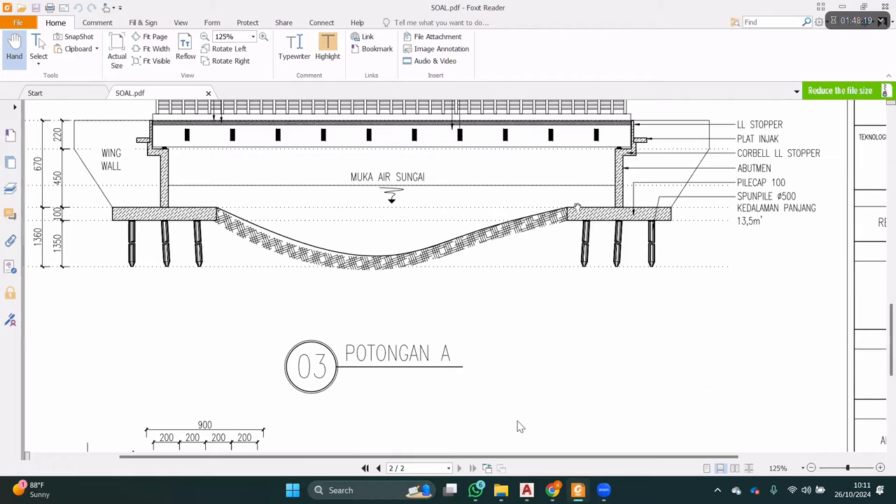
pyautogui.scroll(5, 578, 205)
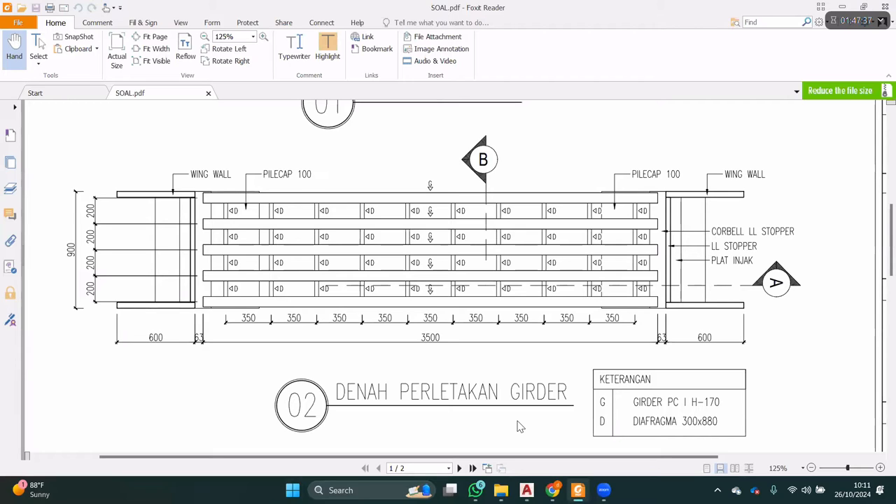
# - Switch to AutoCAD and draw a 35000 by 800 girder rectangle below the bridge plan, checking it against SOAL.pdf
pyautogui.hotkey('alt', 'Tab')
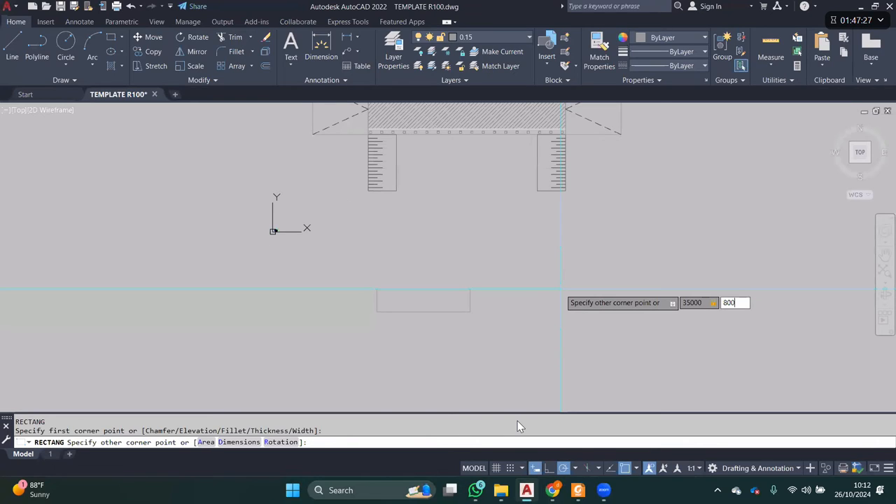
pyautogui.hotkey('alt', 'Tab')
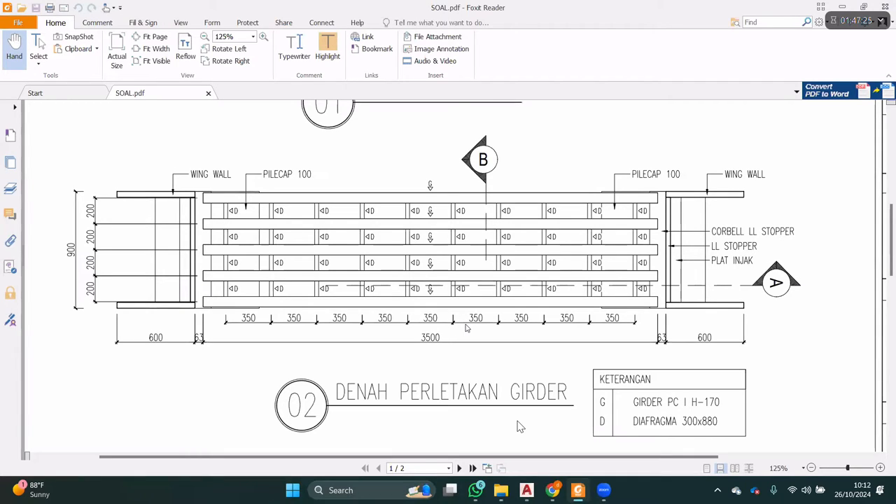
pyautogui.hotkey('alt', 'Tab')
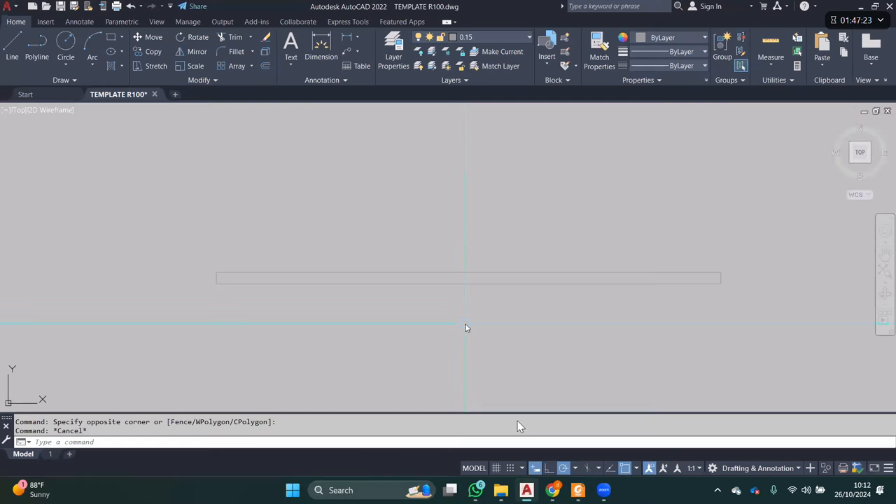
# - Create a wipeout from the closed girder rectangle with the Polyline option, keeping the original polyline
pyautogui.write('wi')
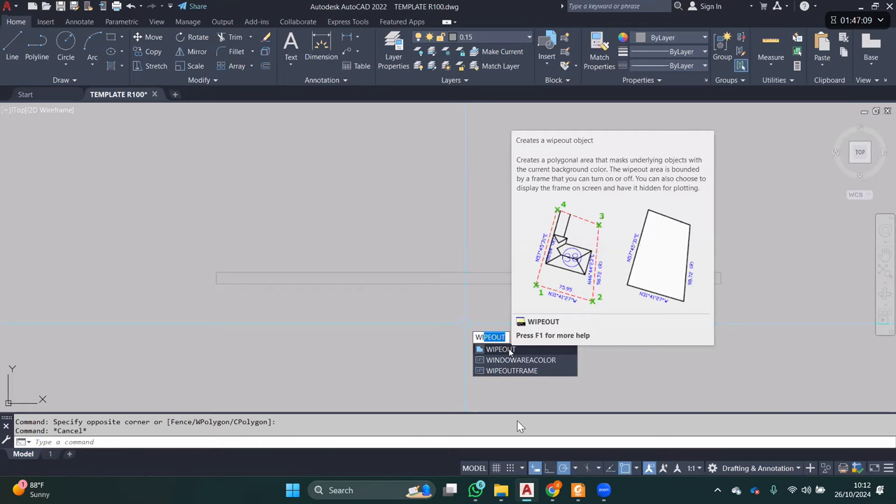
pyautogui.click(510, 352)
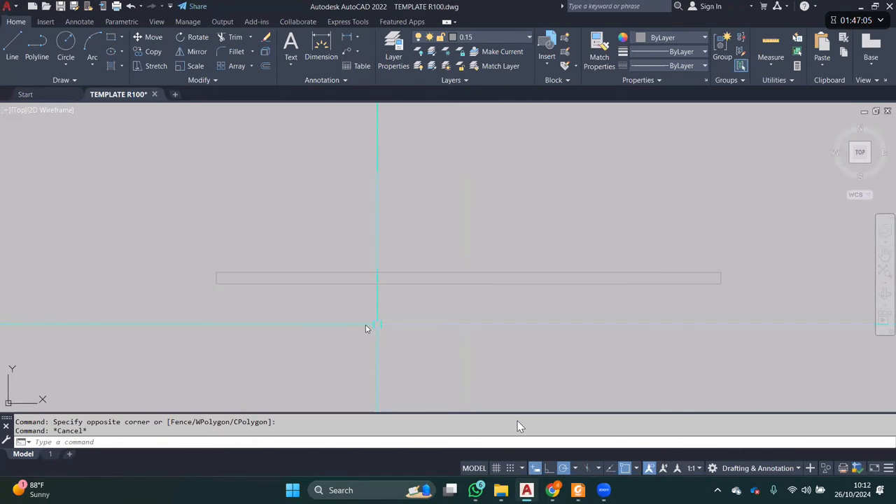
pyautogui.moveTo(378, 324); pyautogui.dragTo(365, 324, button='middle')
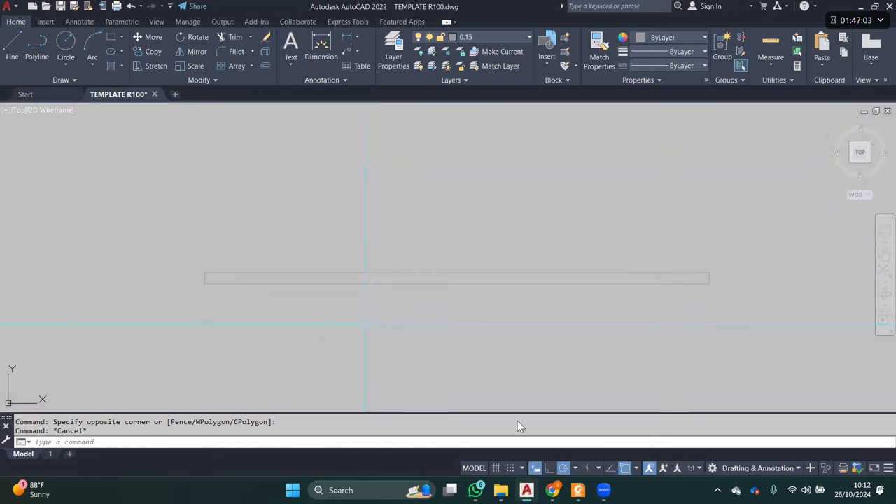
pyautogui.write('wip')
pyautogui.press('Return')
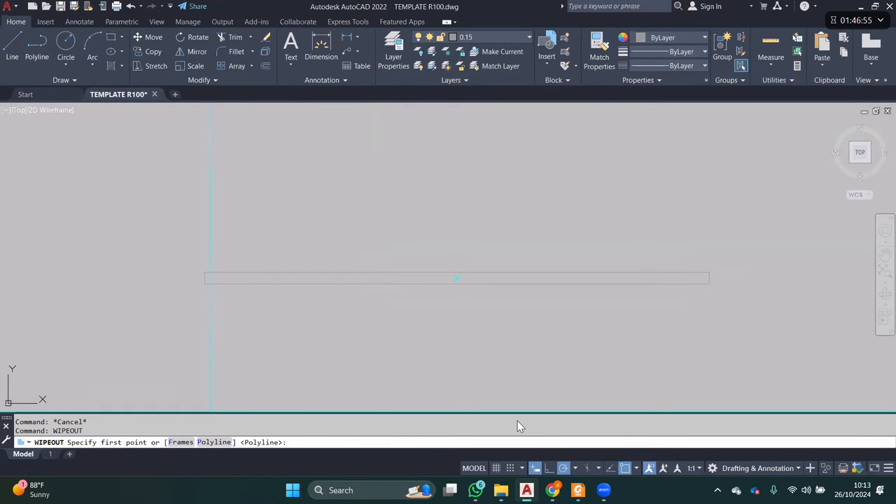
pyautogui.write('p')
pyautogui.press('Return')
pyautogui.click(386, 283)
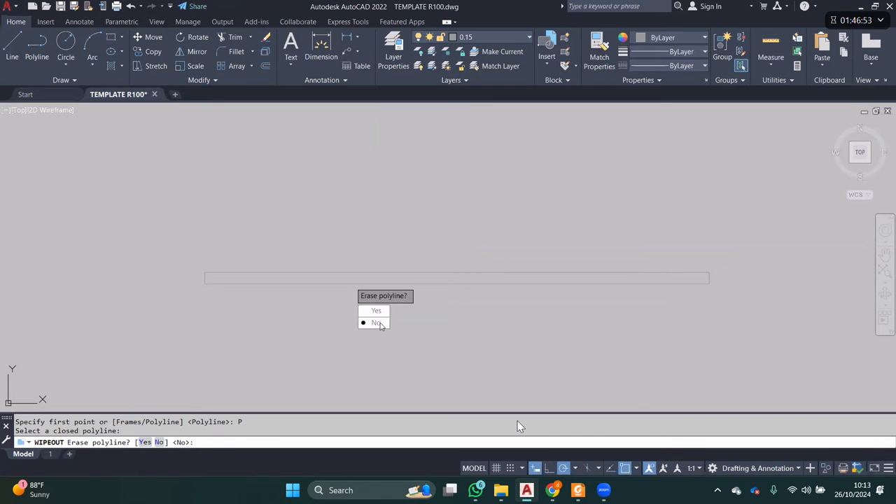
pyautogui.click(379, 324)
# - Send the girder's wipeout to the back of the draw order
pyautogui.click(387, 283)
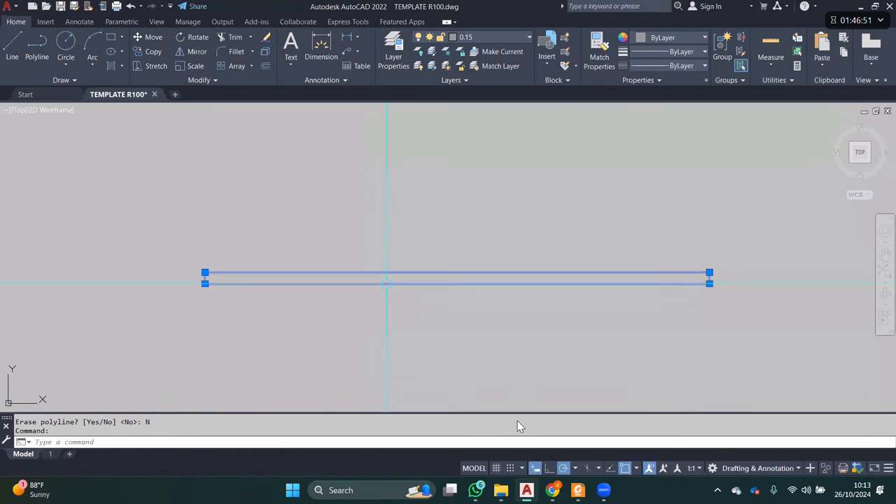
pyautogui.scroll(3, 216, 276)
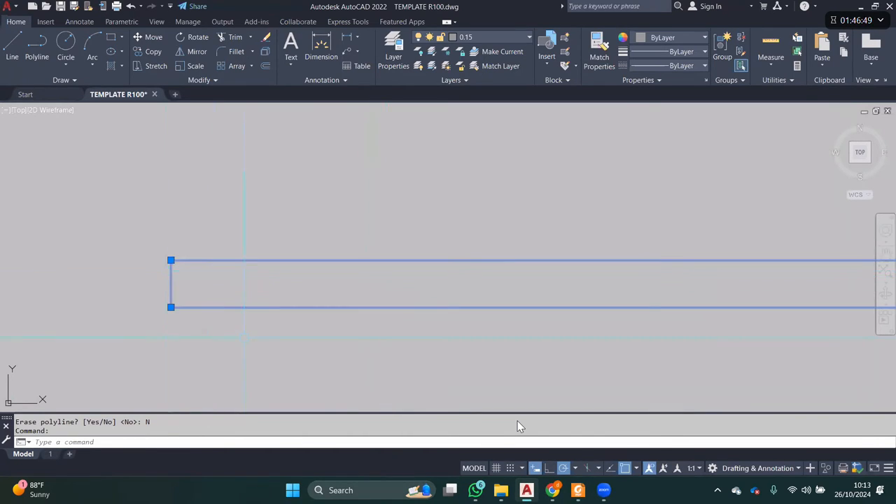
pyautogui.scroll(-4, 245, 337)
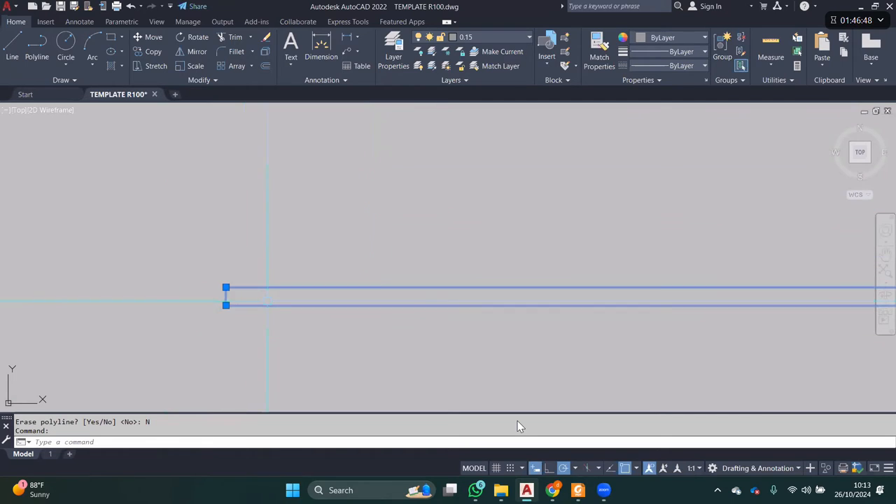
pyautogui.rightClick(418, 374)
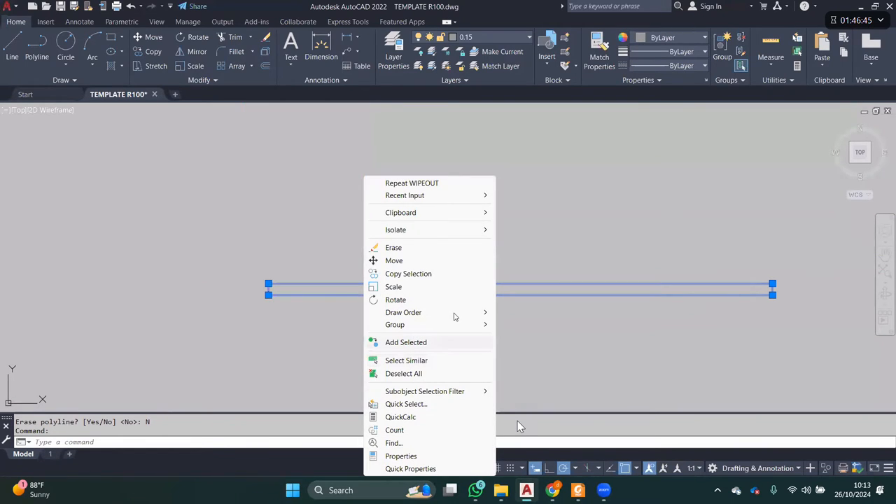
pyautogui.moveTo(455, 315)
pyautogui.click(536, 327)
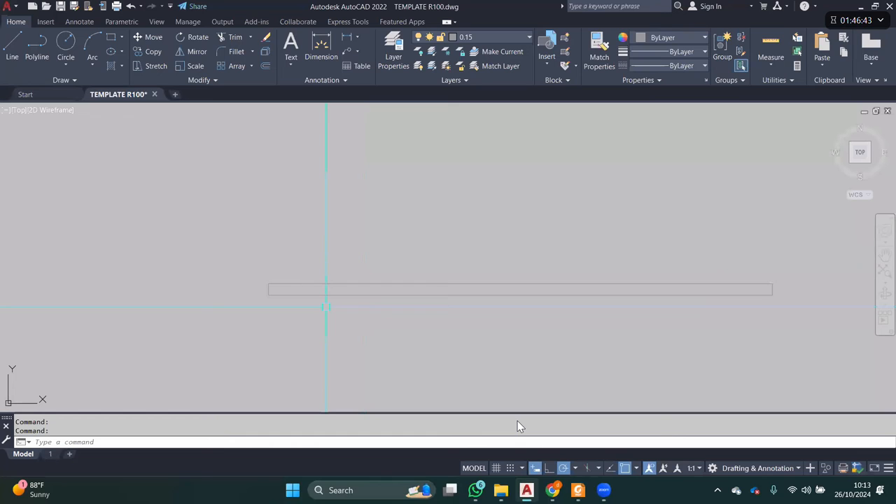
# - Draw a narrow vertical test rectangle crossing the girder near the left part of its length
pyautogui.scroll(3, 306, 299)
pyautogui.click(270, 285)
pyautogui.press('Escape')
pyautogui.scroll(-4, 238, 275)
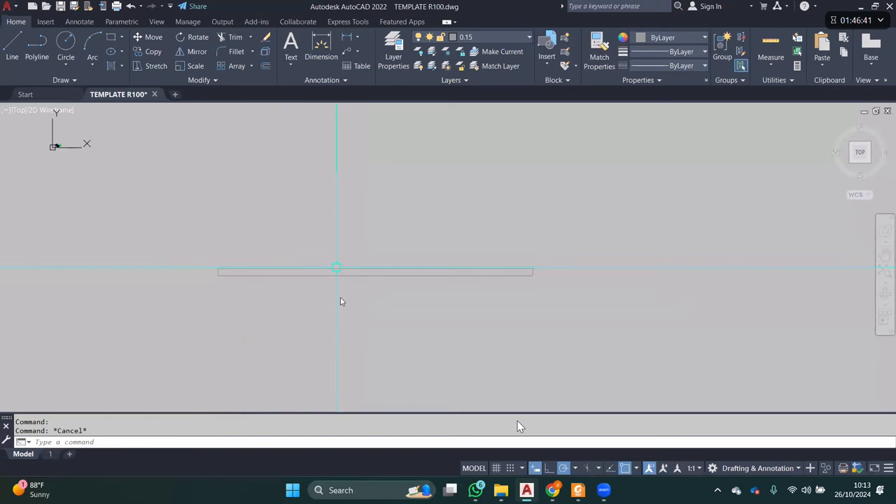
pyautogui.moveTo(322, 289); pyautogui.dragTo(339, 296, button='middle')
pyautogui.write('rec')
pyautogui.press('Return')
pyautogui.scroll(4, 342, 308)
pyautogui.click(343, 308)
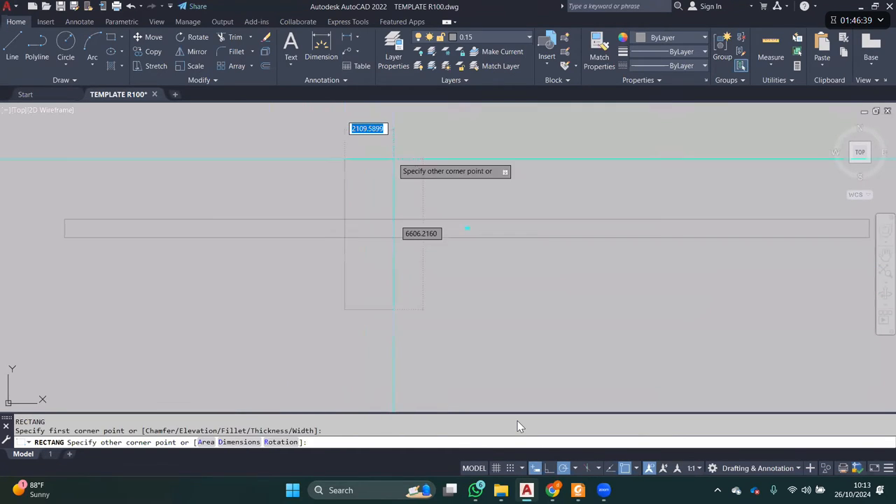
pyautogui.press('Escape')
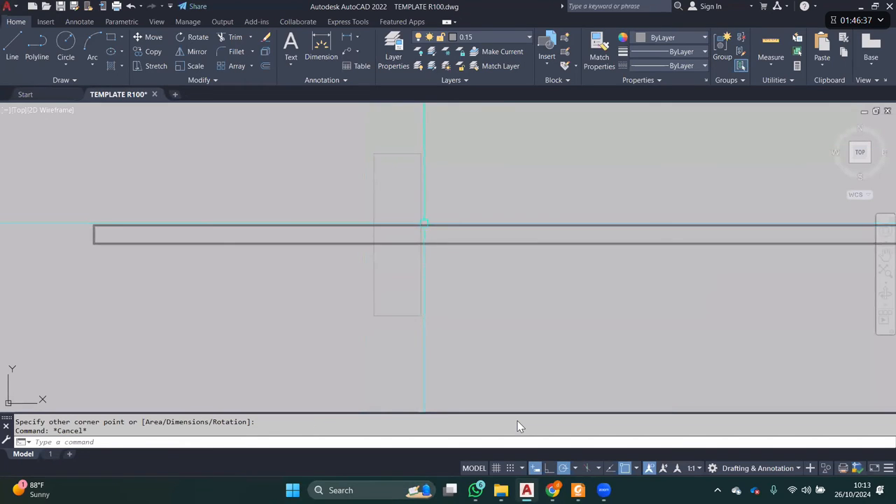
pyautogui.scroll(2, 403, 241)
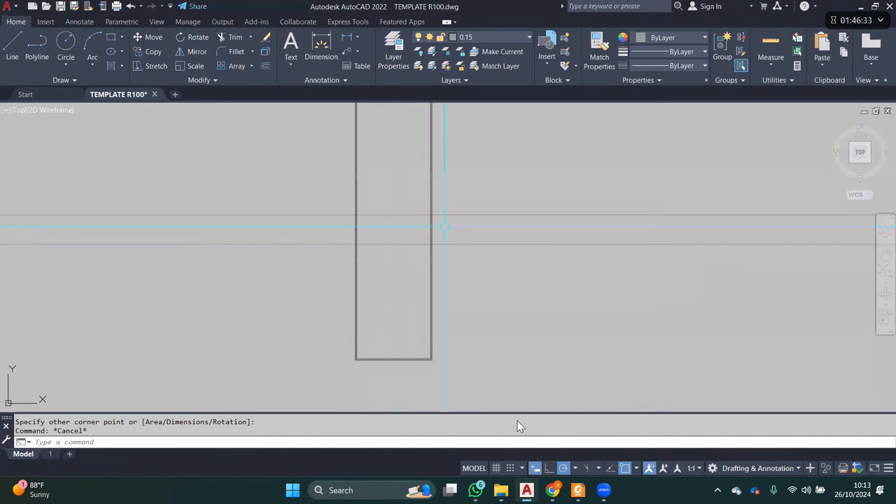
pyautogui.click(448, 226)
pyautogui.scroll(2, 324, 236)
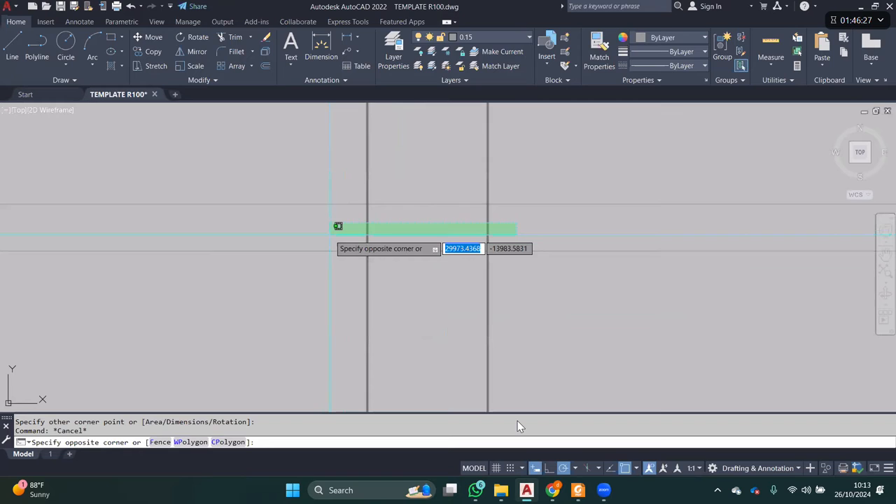
pyautogui.scroll(-2, 518, 426)
pyautogui.press('Escape')
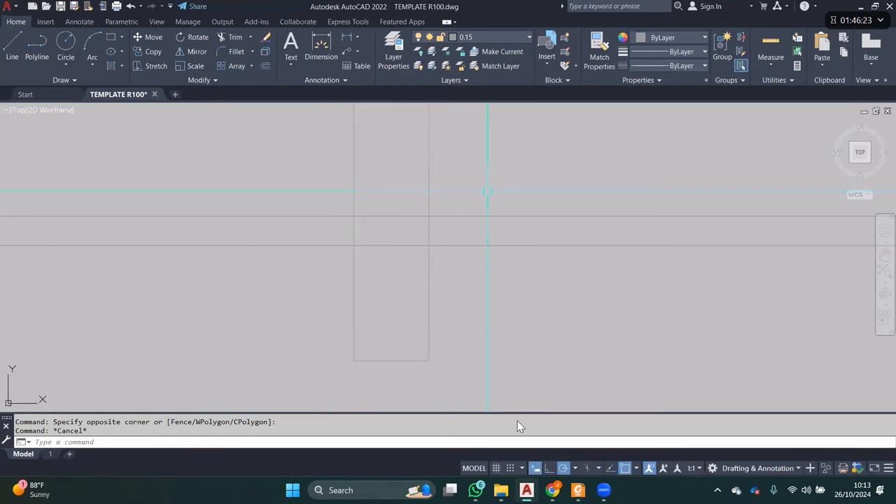
pyautogui.click(472, 199)
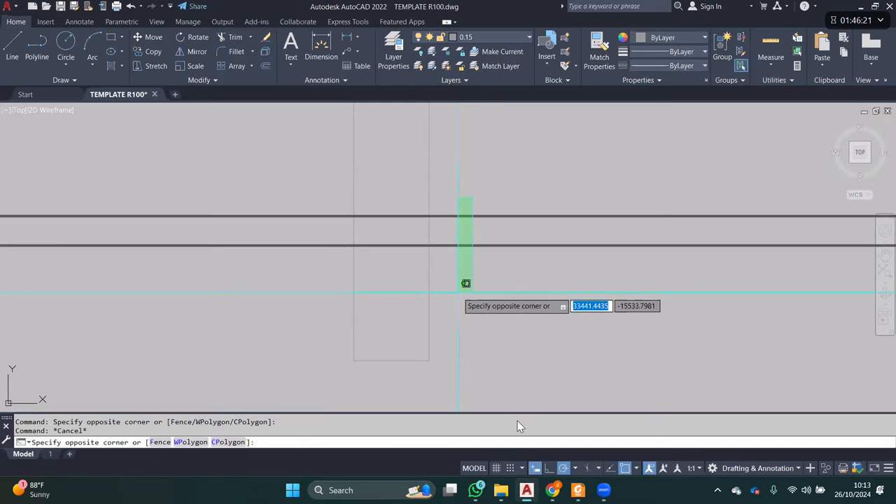
pyautogui.press('Escape')
# - Send the vertical test rectangle to the back of the draw order, behind the girder's wipeout
pyautogui.click(387, 173)
pyautogui.scroll(2, 386, 174)
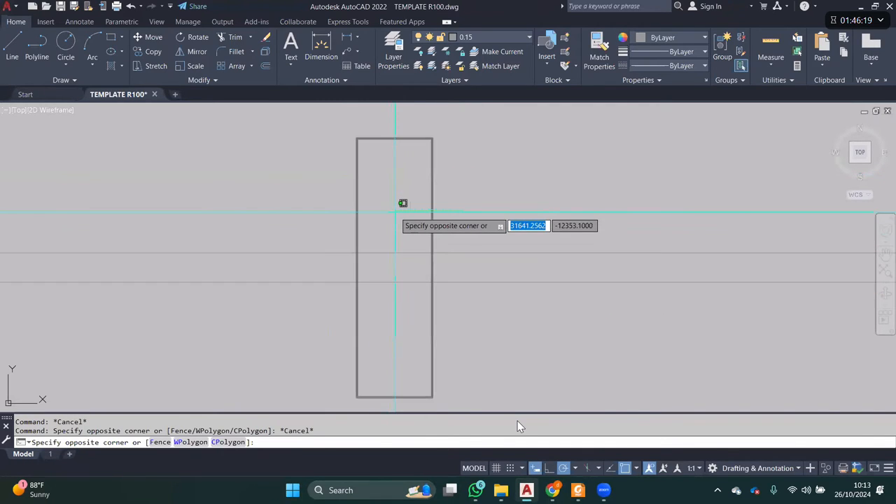
pyautogui.click(396, 206)
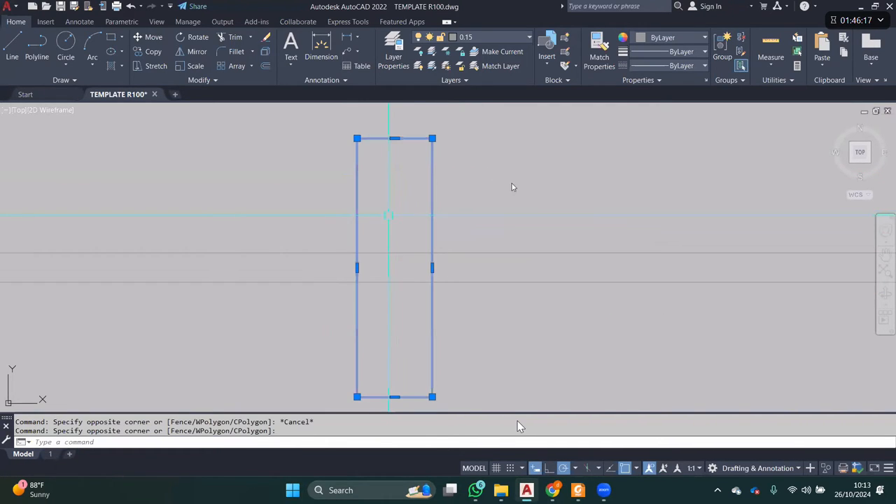
pyautogui.rightClick(486, 159)
pyautogui.moveTo(560, 312)
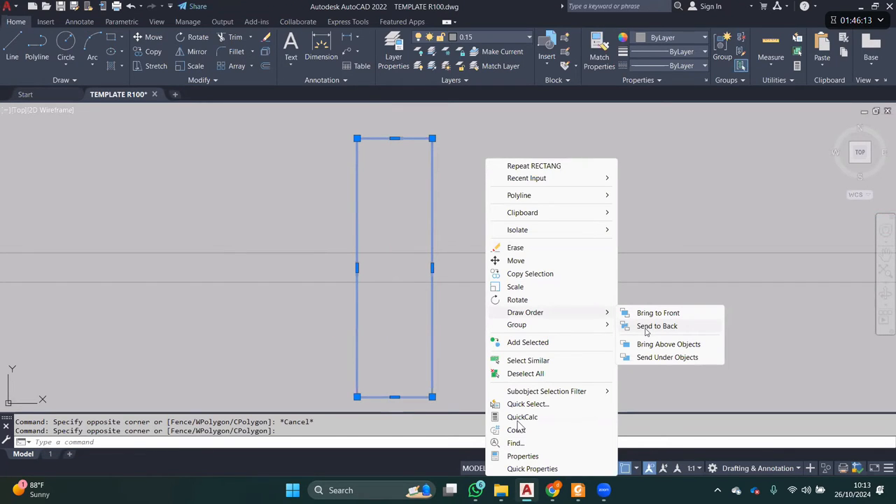
pyautogui.click(646, 327)
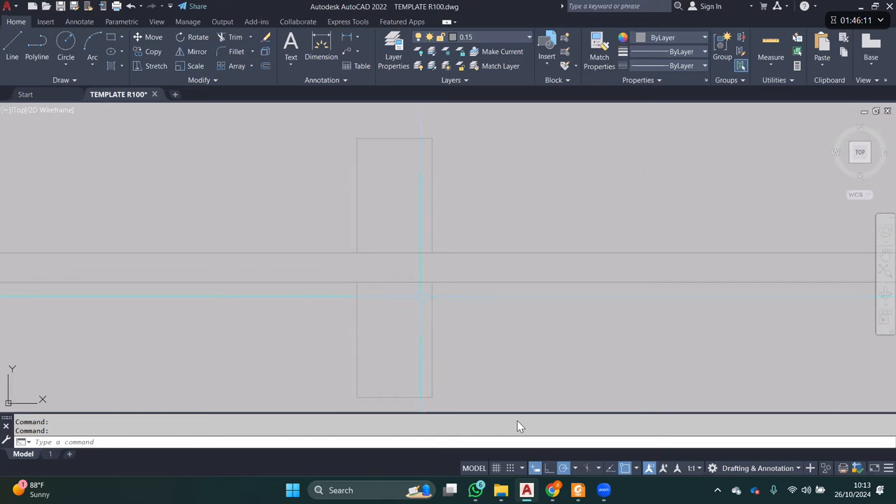
# - Examine the crossing of the girder and the vertical test rectangle to check the wipeout's masking
pyautogui.scroll(2, 420, 295)
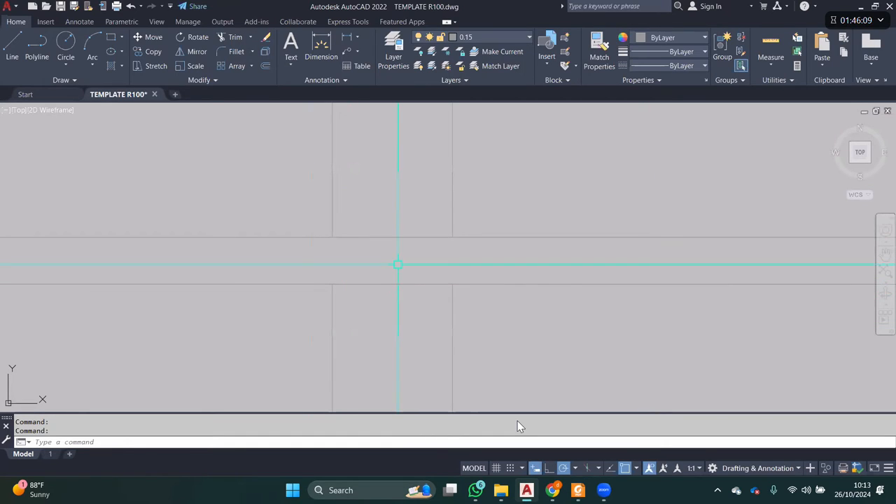
pyautogui.hotkey('ctrl', 'z')
pyautogui.hotkey('ctrl', 'z')
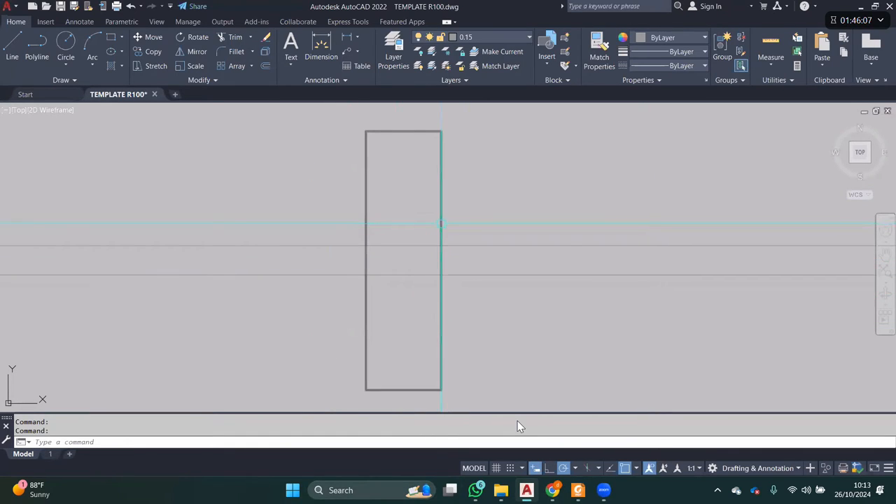
pyautogui.press('Escape')
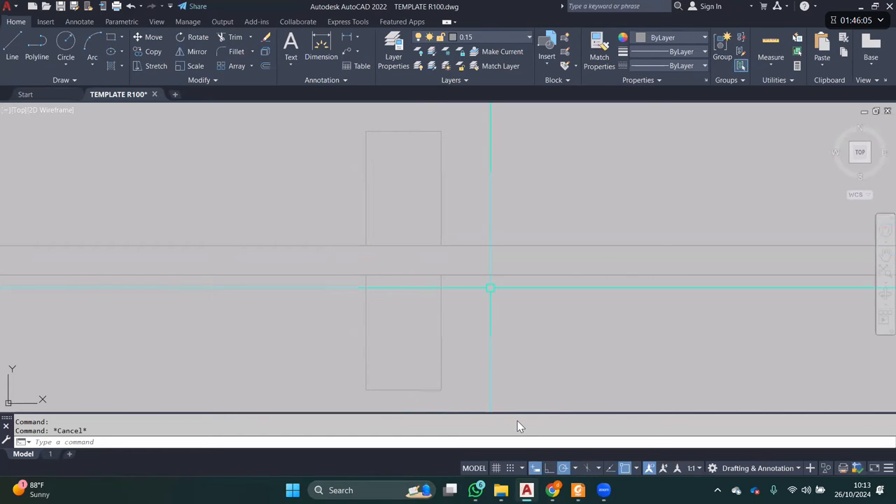
pyautogui.moveTo(468, 234)
pyautogui.mouseDown(button='middle')
pyautogui.moveTo(518, 216)
pyautogui.moveTo(462, 232)
pyautogui.mouseUp(button='middle')
pyautogui.scroll(-4, 462, 225)
pyautogui.scroll(2, 485, 226)
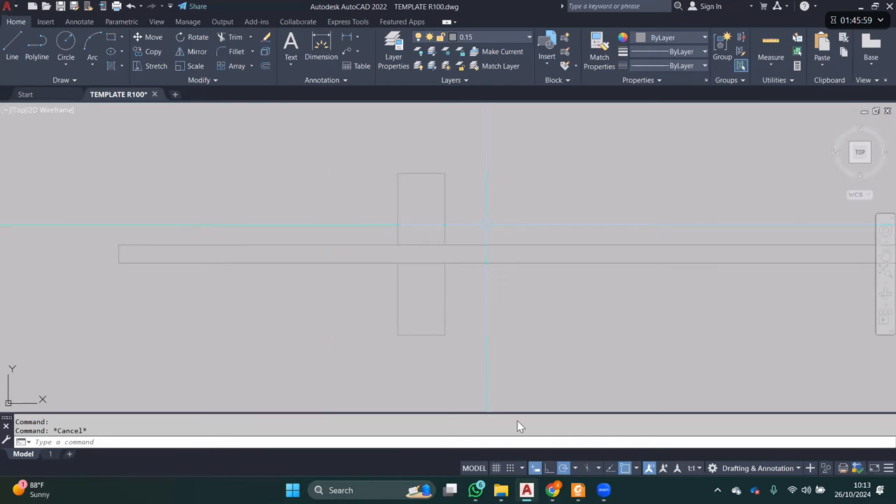
pyautogui.scroll(2, 455, 254)
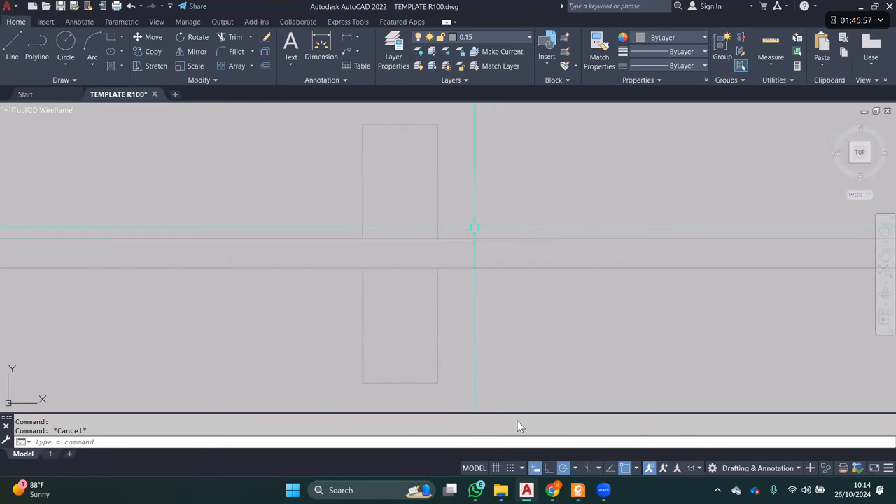
pyautogui.scroll(-1, 464, 202)
pyautogui.scroll(1, 474, 214)
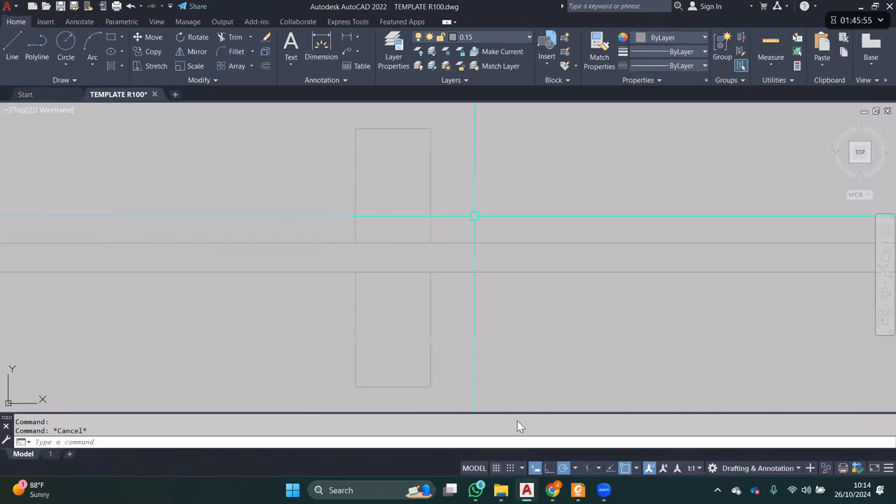
pyautogui.click(462, 212)
pyautogui.click(484, 185)
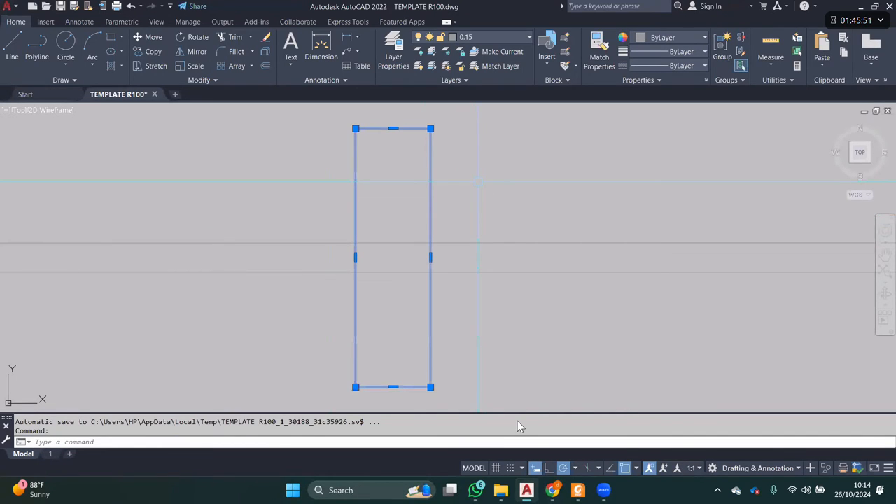
pyautogui.rightClick(470, 208)
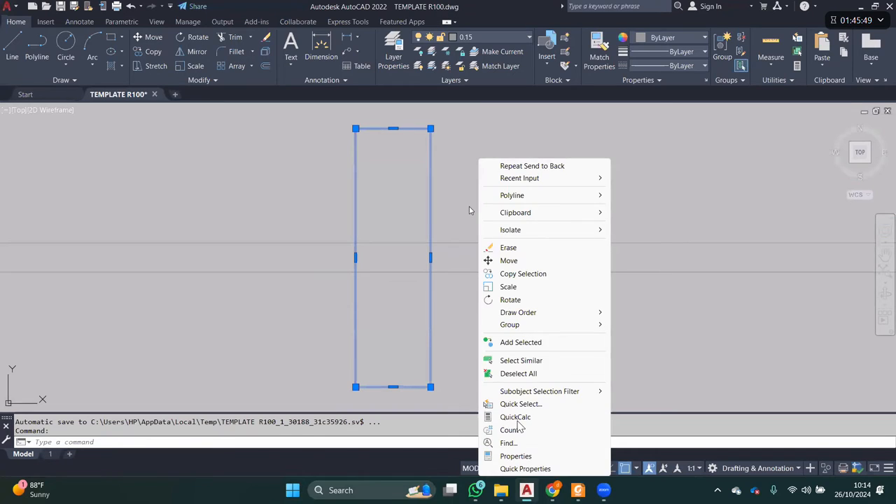
pyautogui.press('Escape')
pyautogui.write('DR')
pyautogui.press('Return')
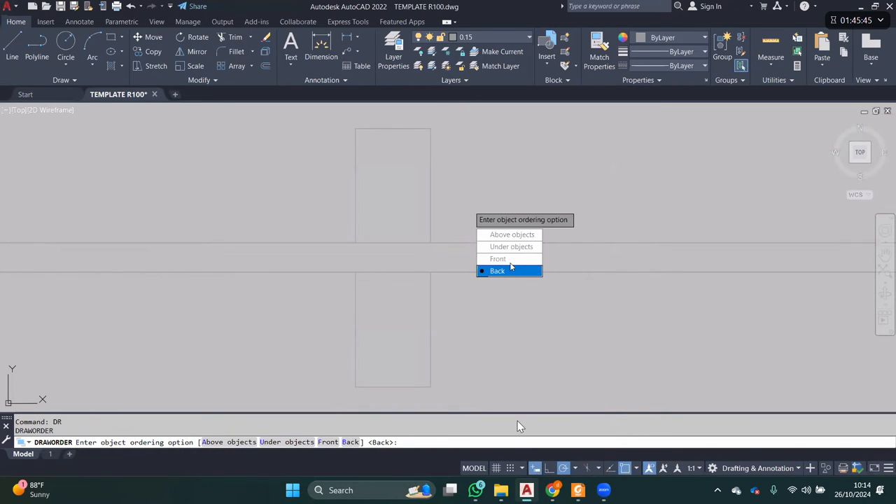
pyautogui.press('Escape')
pyautogui.press('Escape')
# - Delete the vertical test rectangle crossing the girder
pyautogui.scroll(-4, 466, 307)
pyautogui.click(467, 310)
pyautogui.click(438, 317)
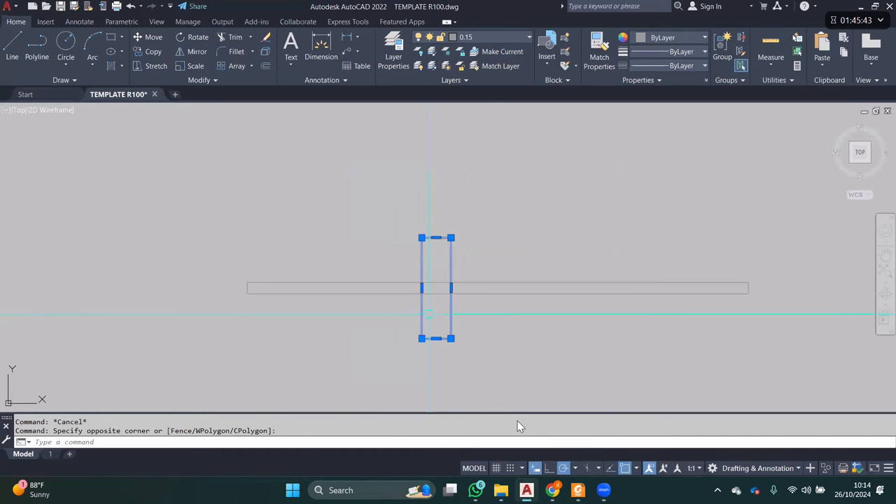
pyautogui.moveTo(488, 314); pyautogui.dragTo(443, 295, button='middle')
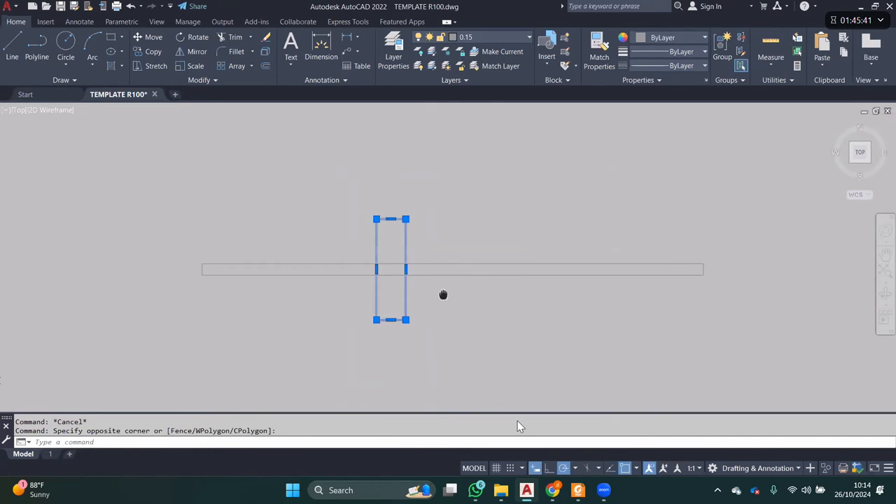
pyautogui.moveTo(442, 294); pyautogui.dragTo(500, 281, button='middle')
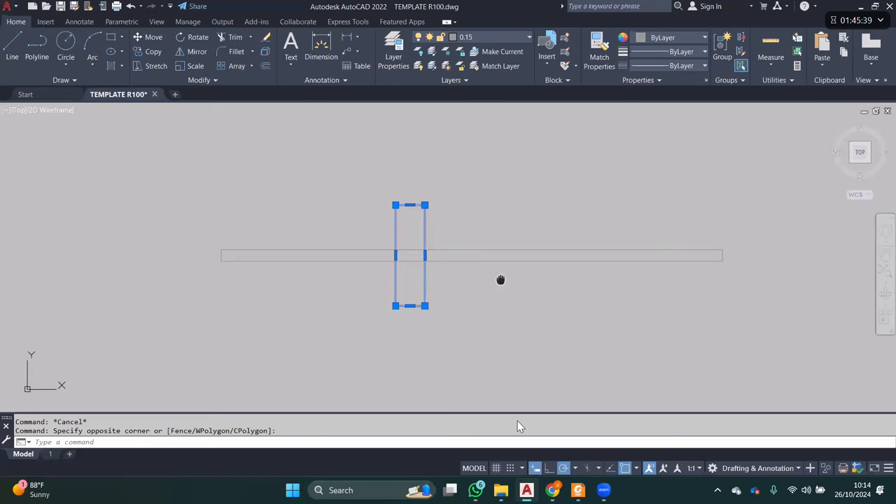
# - Define a block from the girder rectangle and its wipeout, converting the selected objects to the block
pyautogui.write('B')
pyautogui.press('Return')
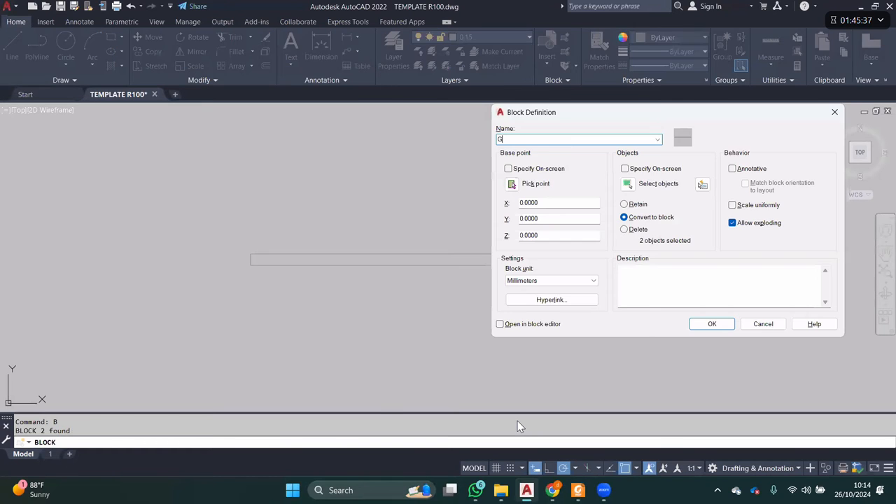
pyautogui.press('Return')
# - Copy the girder block upward as a linear array of 5 items spaced 2000 apart
pyautogui.click(456, 244)
pyautogui.click(420, 301)
pyautogui.moveTo(422, 237); pyautogui.dragTo(427, 247, button='middle')
pyautogui.write('CO')
pyautogui.press('Return')
pyautogui.click(436, 241)
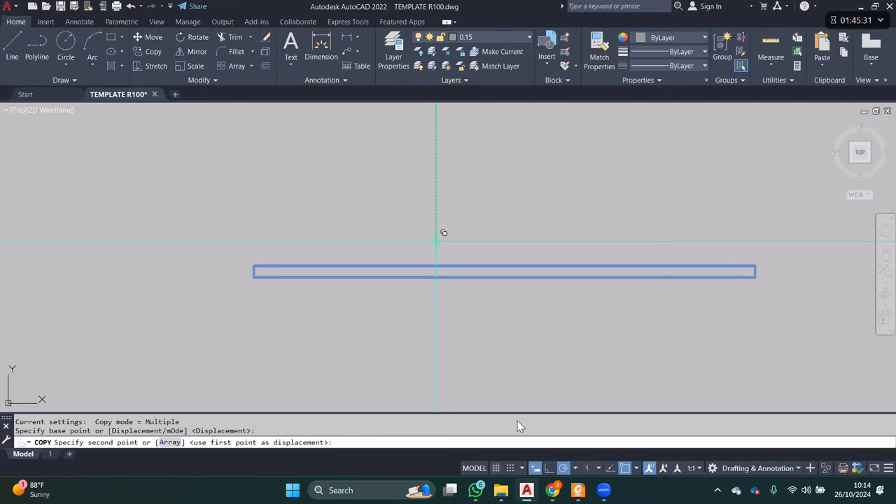
pyautogui.write('a')
pyautogui.press('Return')
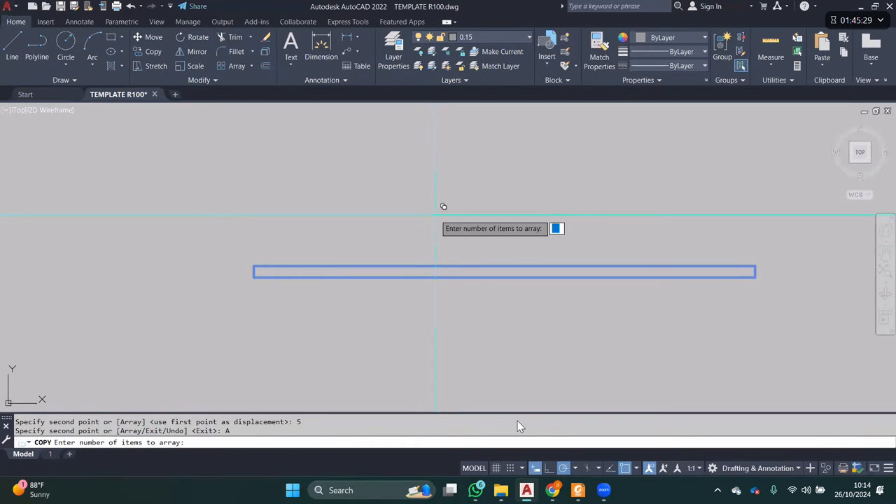
pyautogui.write('5')
pyautogui.press('Return')
pyautogui.write('2000')
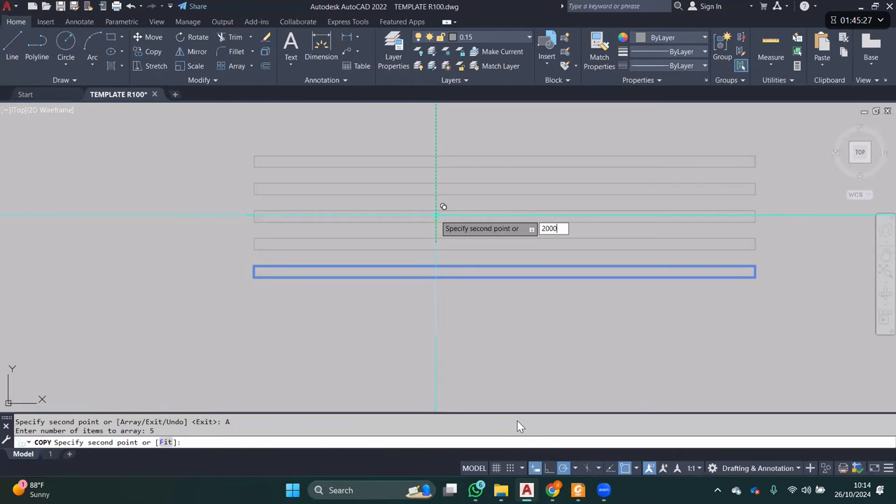
pyautogui.press('Return')
pyautogui.press('Escape')
pyautogui.moveTo(442, 230); pyautogui.dragTo(428, 281, button='middle')
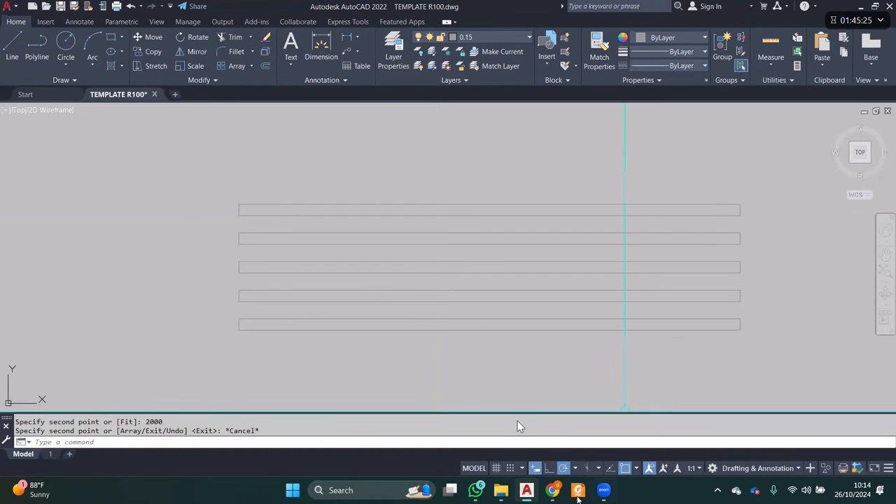
# - Switch to SOAL.pdf in Foxit Reader and examine the girder layout plan, the sections and the girder and diaphragm detail
pyautogui.moveTo(578, 490)
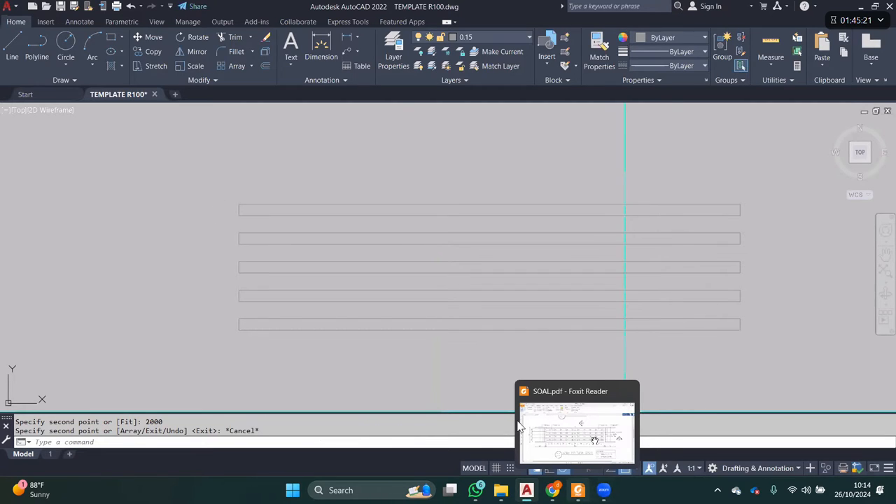
pyautogui.click(595, 441)
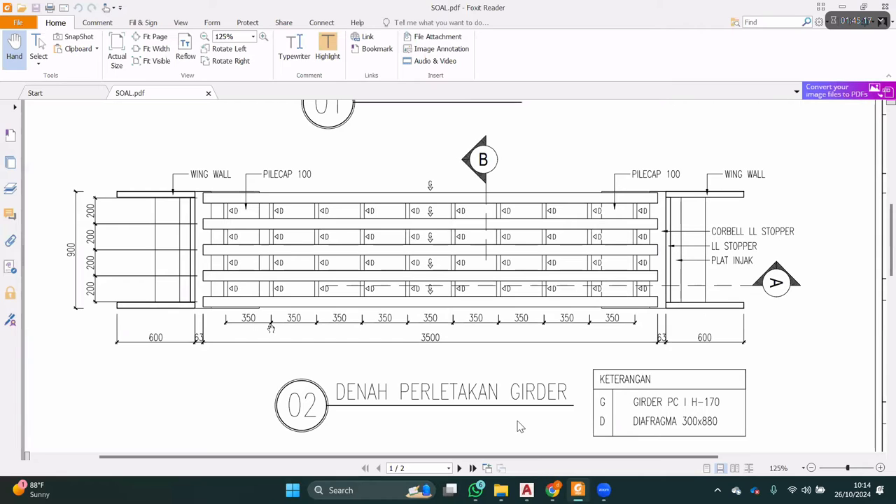
pyautogui.moveTo(579, 491)
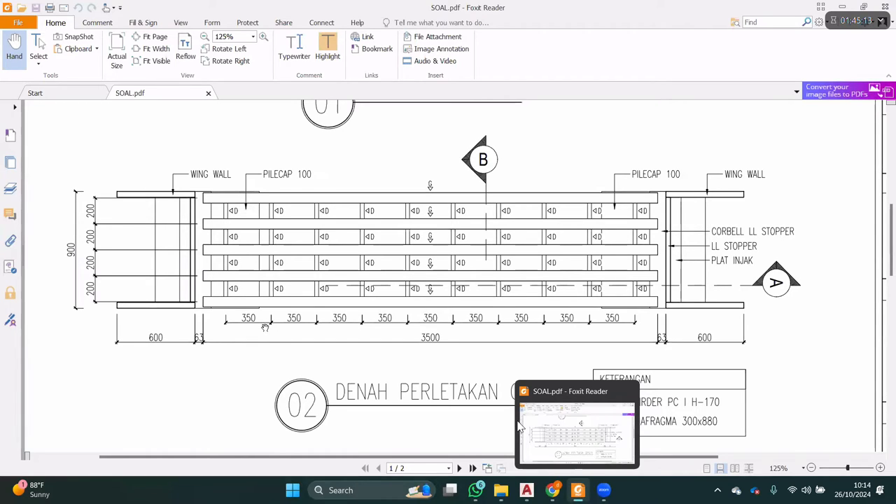
pyautogui.click(520, 427)
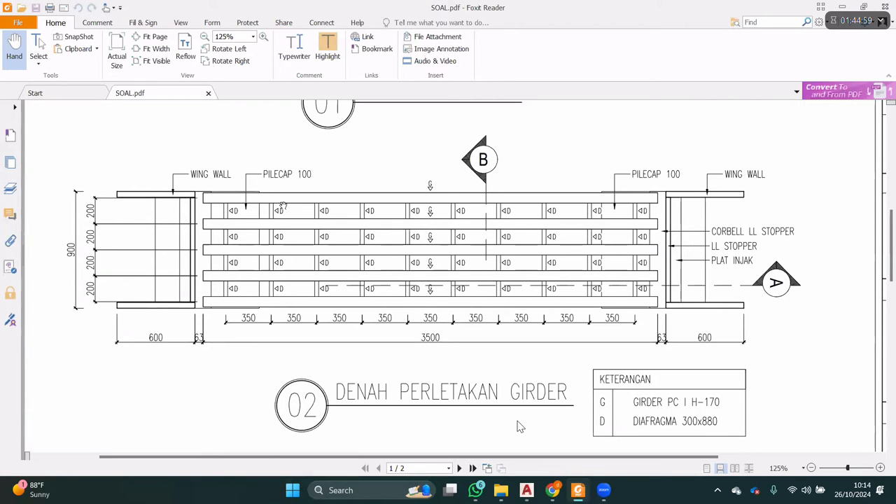
pyautogui.scroll(-3, 742, 303)
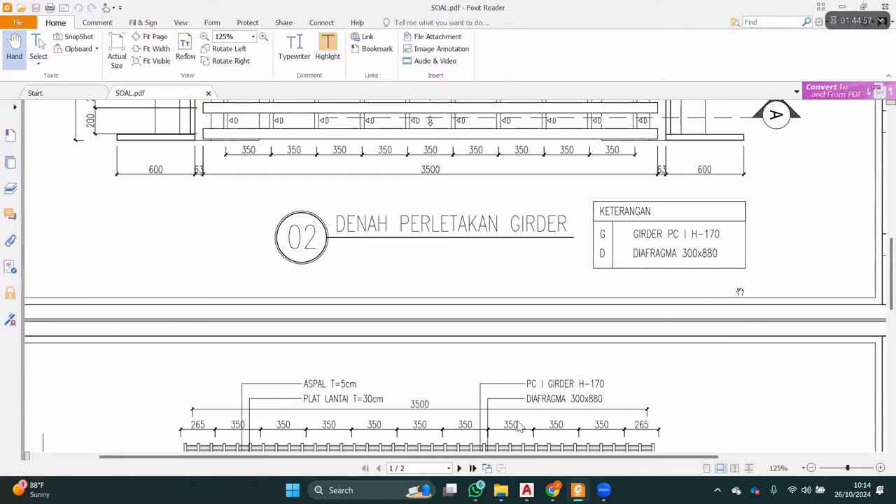
pyautogui.scroll(-3, 756, 280)
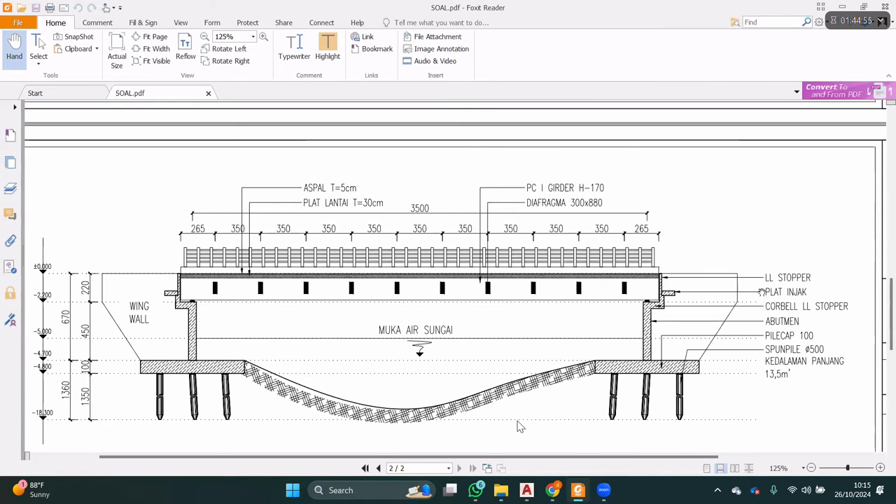
pyautogui.scroll(-3, 519, 427)
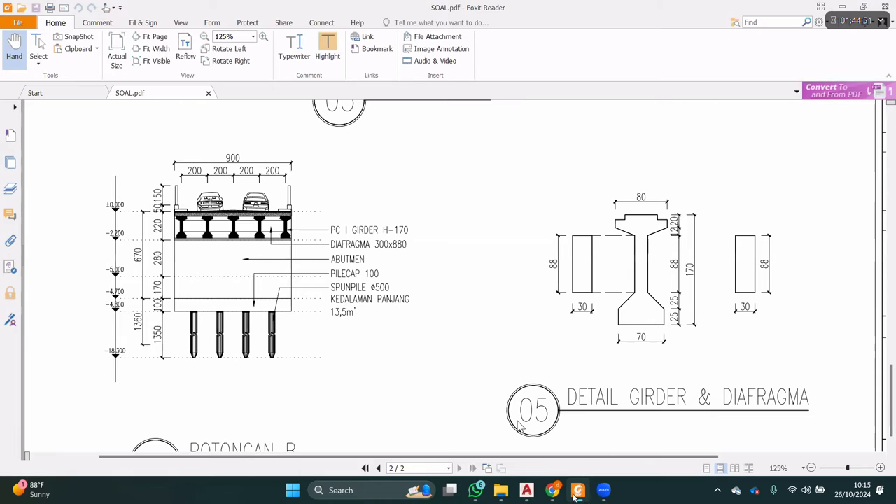
pyautogui.scroll(5, 519, 426)
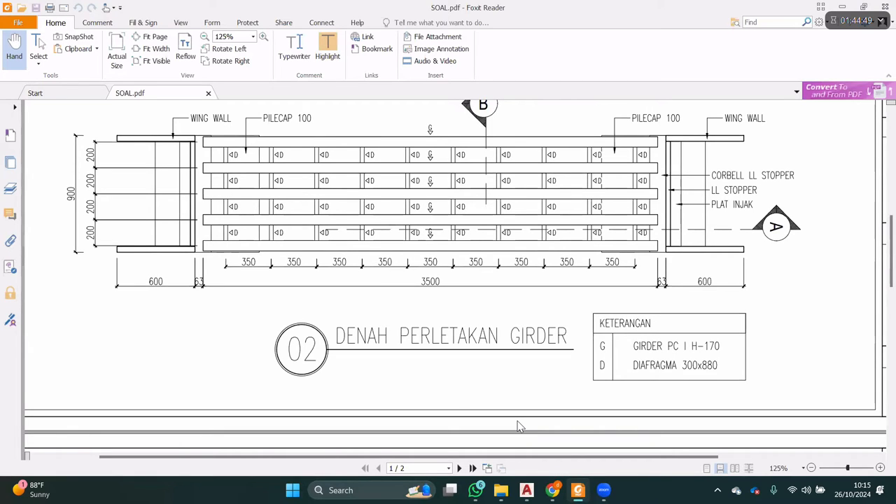
# - Switch back to AutoCAD and draw a 300-wide rectangle for the diaphragm in the empty space below the five girders
pyautogui.hotkey('alt', 'Tab')
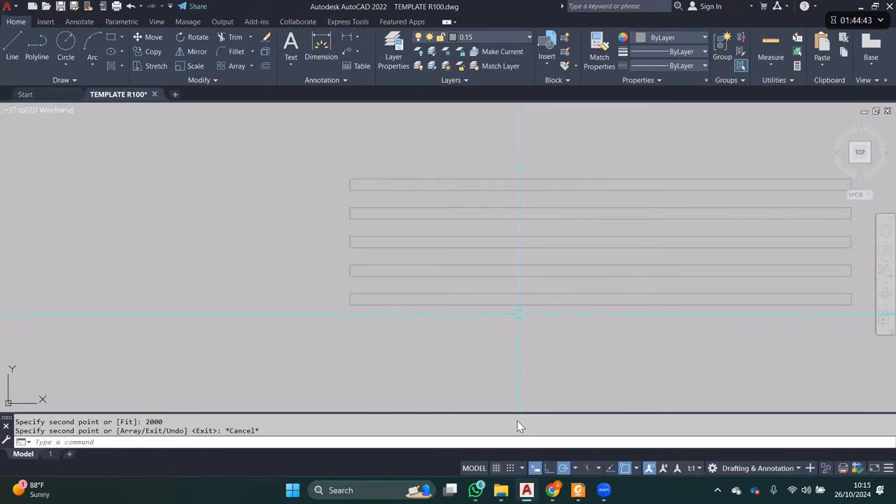
pyautogui.write('rec')
pyautogui.press('Return')
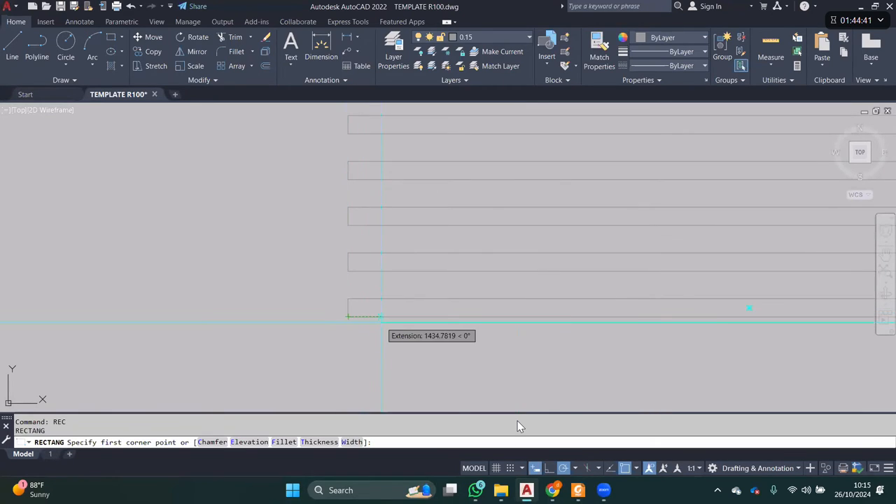
pyautogui.scroll(-4, 380, 322)
pyautogui.moveTo(443, 358); pyautogui.dragTo(415, 310, button='middle')
pyautogui.click(427, 363)
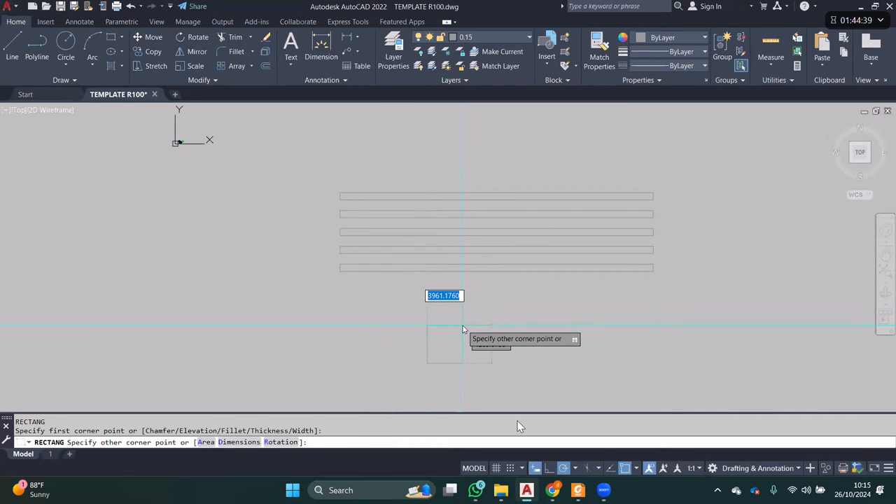
pyautogui.write('300')
pyautogui.press('Tab')
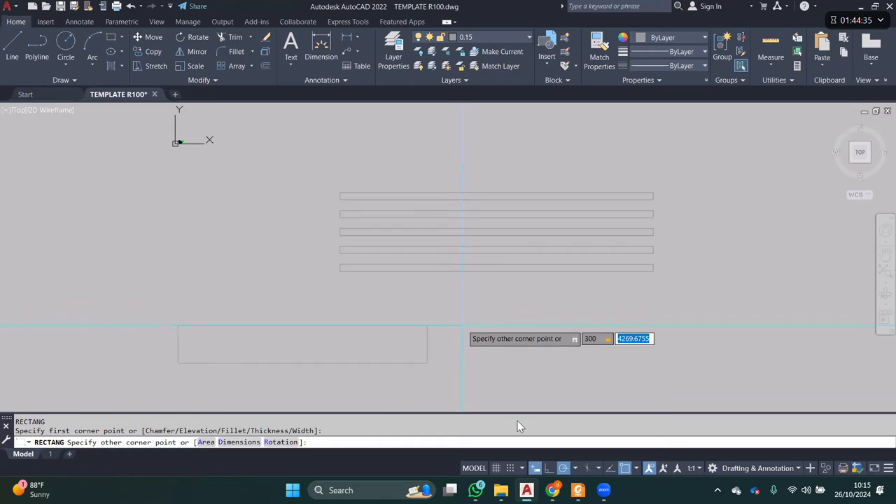
# - Complete the rectangle below the girders at 300 wide and 9000 high
pyautogui.write('9')
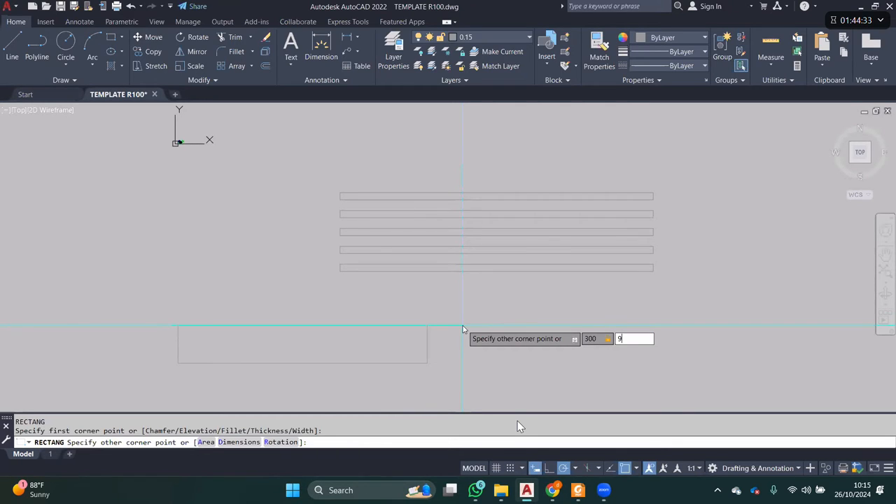
pyautogui.write('000')
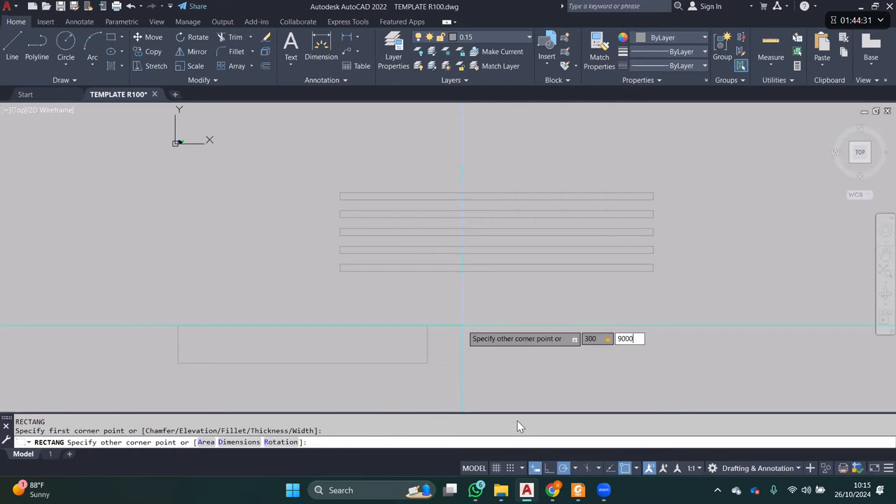
pyautogui.press('Return')
# - Move the 300 by 9000 rectangle so it sits vertically across the left ends of the five girders
pyautogui.click(462, 325)
pyautogui.click(382, 321)
pyautogui.scroll(5, 429, 360)
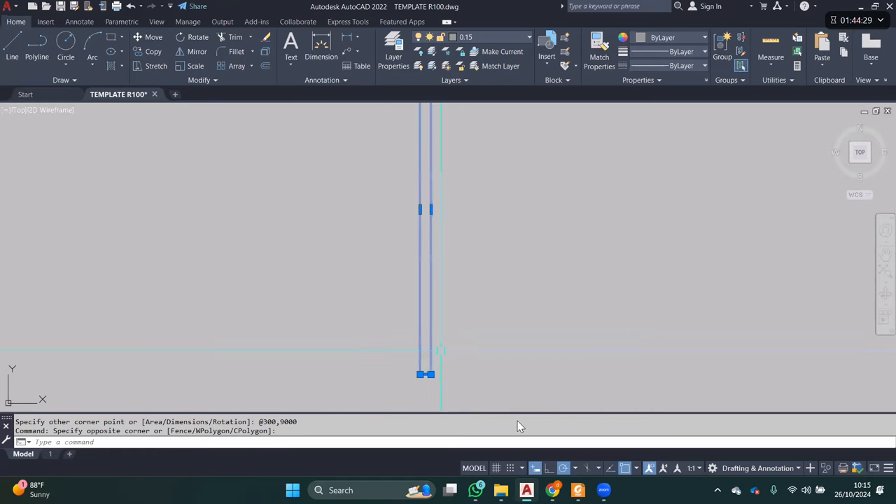
pyautogui.scroll(-4, 504, 319)
pyautogui.moveTo(460, 366); pyautogui.dragTo(462, 380, button='middle')
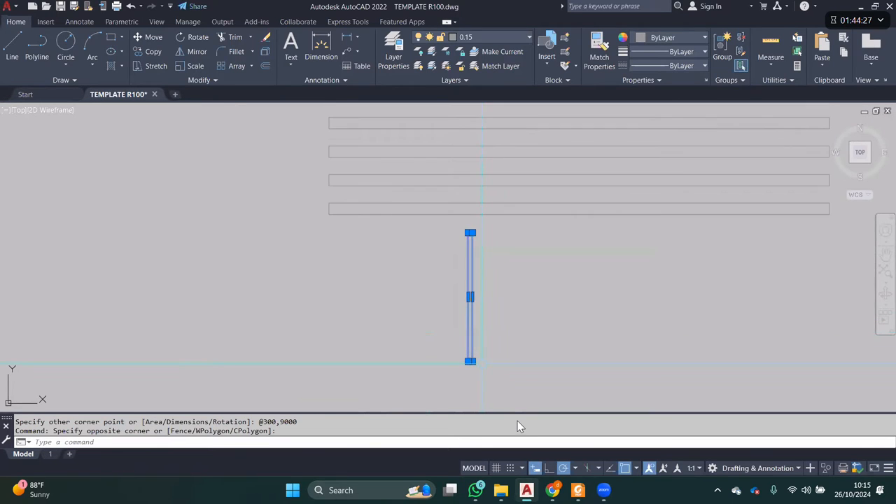
pyautogui.scroll(2, 460, 378)
pyautogui.write('m')
pyautogui.press('Return')
pyautogui.click(473, 353)
pyautogui.scroll(-4, 526, 320)
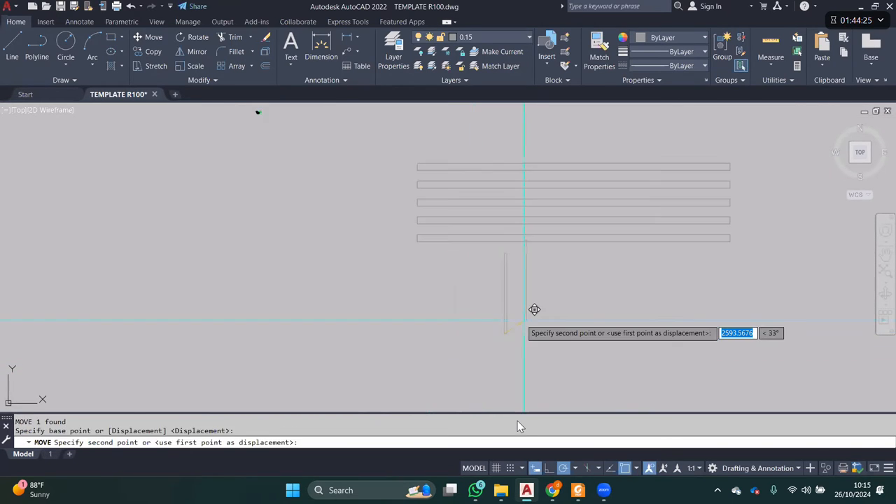
pyautogui.moveTo(525, 320); pyautogui.dragTo(529, 364, button='middle')
pyautogui.scroll(2, 448, 280)
pyautogui.click(414, 275)
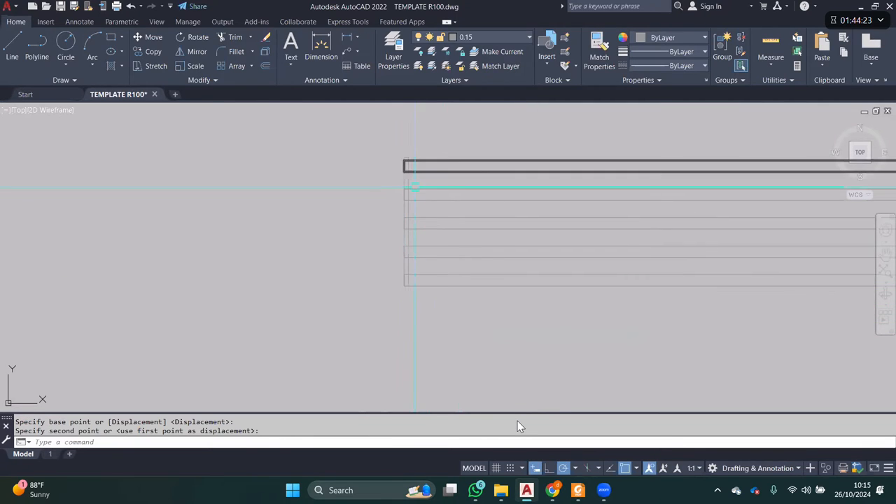
# - Move the vertical rectangle by its left-side midpoint to the midpoint of the middle girder's left end
pyautogui.scroll(3, 420, 183)
pyautogui.click(427, 179)
pyautogui.click(362, 176)
pyautogui.scroll(-2, 471, 247)
pyautogui.scroll(4, 411, 249)
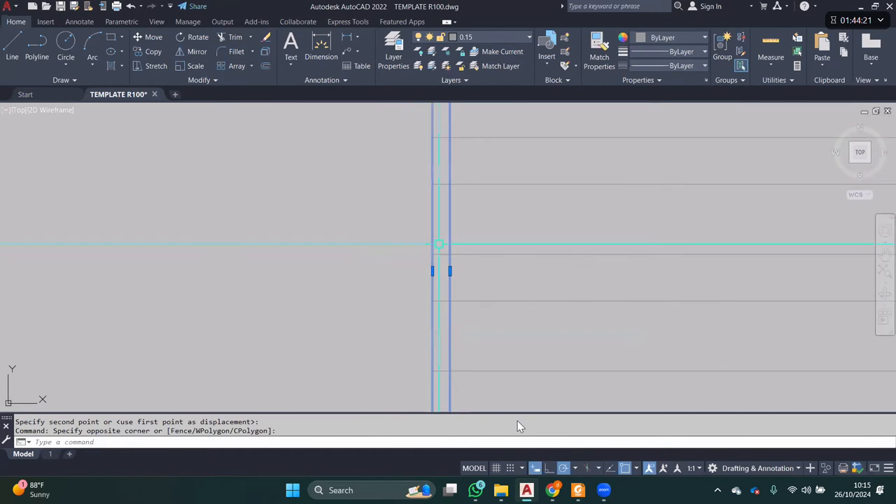
pyautogui.press('Escape')
pyautogui.click(473, 232)
pyautogui.click(435, 243)
pyautogui.scroll(4, 444, 269)
pyautogui.write('m')
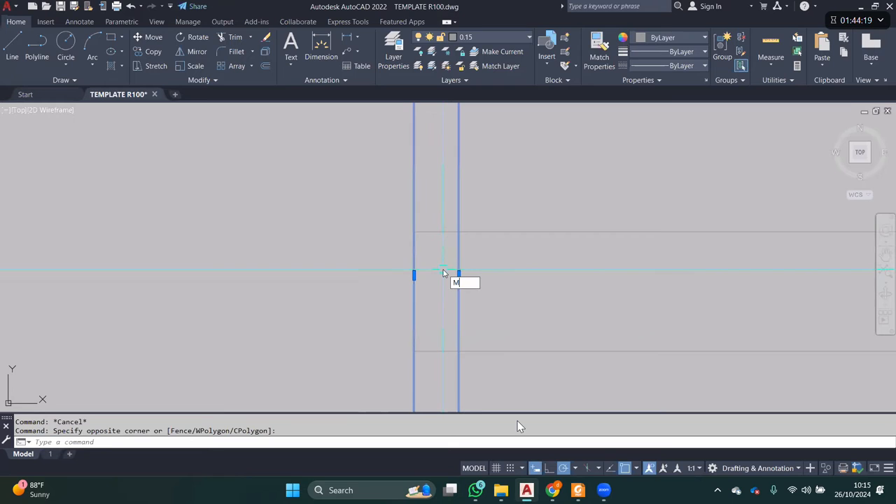
pyautogui.press('Return')
pyautogui.click(414, 274)
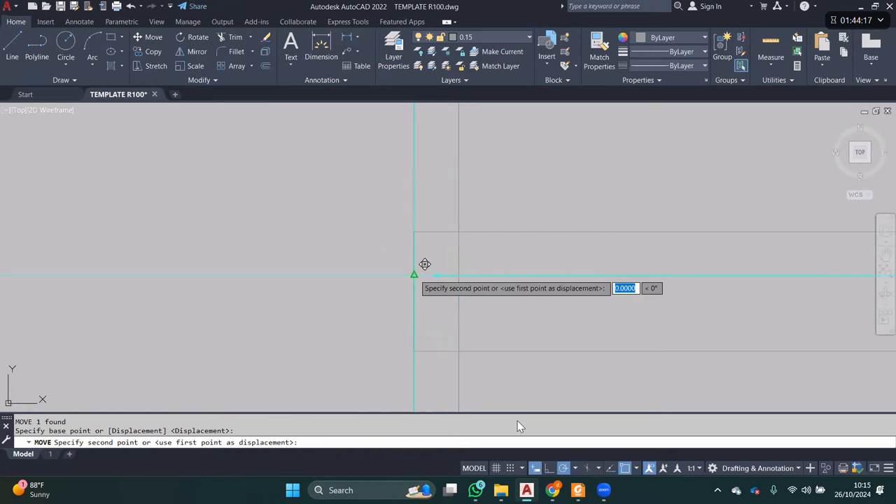
pyautogui.click(414, 291)
pyautogui.scroll(-4, 476, 246)
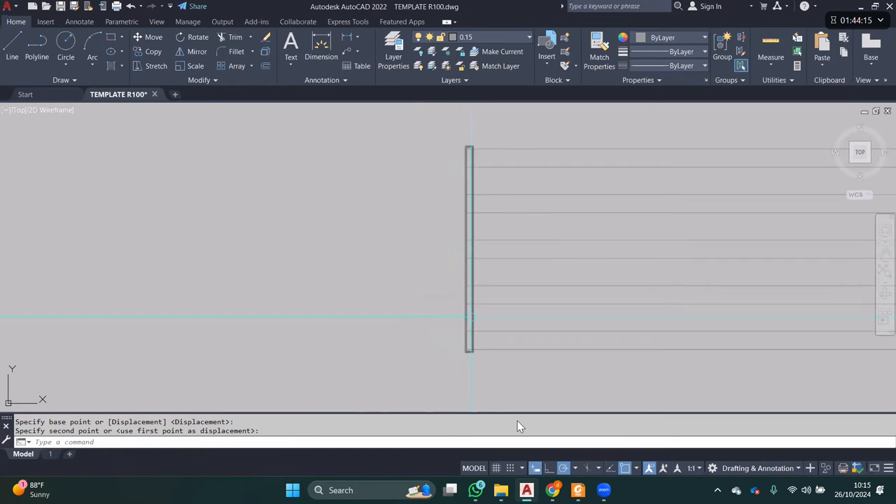
# - Stretch the vertical rectangle's bottom edge up to the bottom edge of the lowest girder
pyautogui.click(473, 319)
pyautogui.scroll(5, 473, 355)
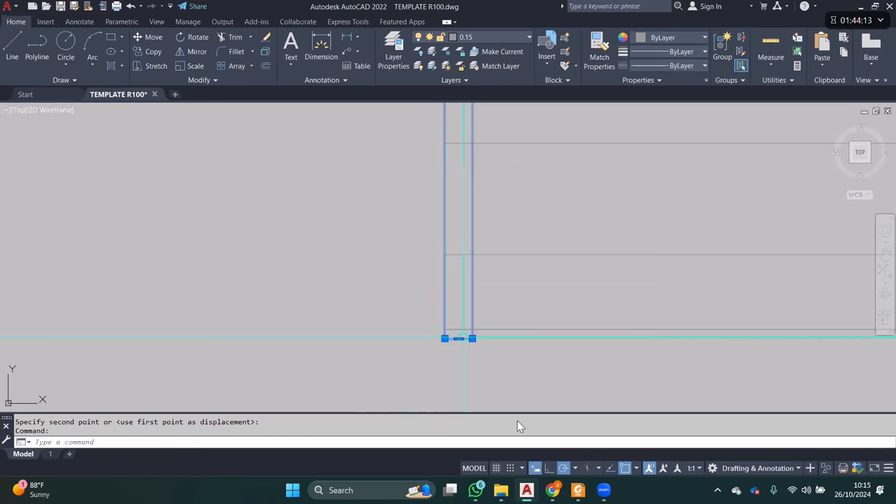
pyautogui.click(459, 338)
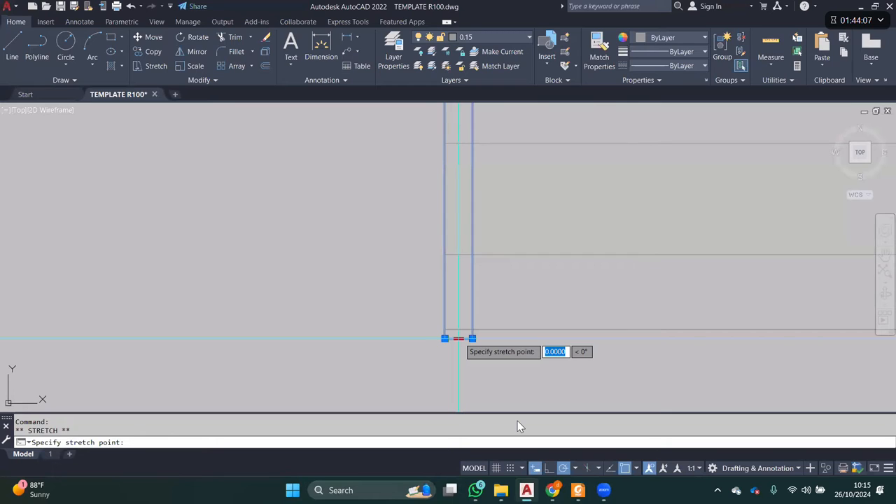
pyautogui.click(458, 330)
pyautogui.scroll(-6, 437, 378)
pyautogui.moveTo(241, 285); pyautogui.dragTo(235, 257, button='middle')
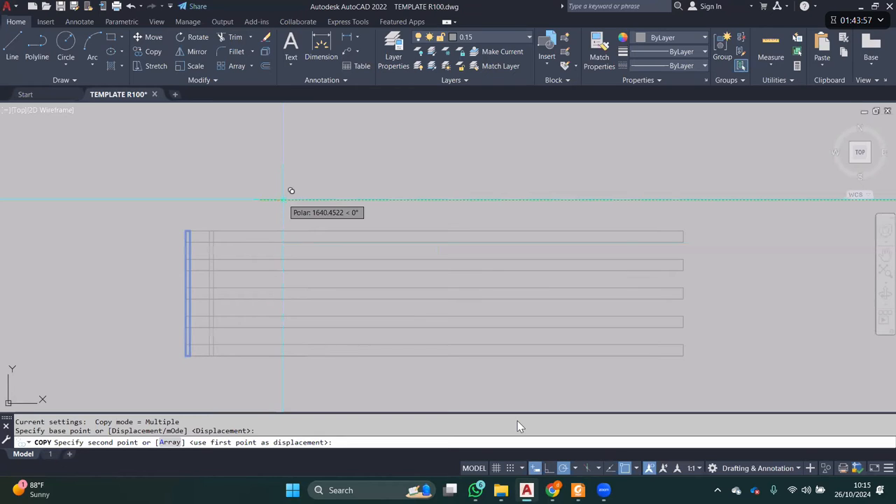
# - Copy the vertical diaphragm strip as an array of 15 items running right along the girders at 3500 spacing
pyautogui.write('A')
pyautogui.press('Return')
pyautogui.write('15')
pyautogui.press('Return')
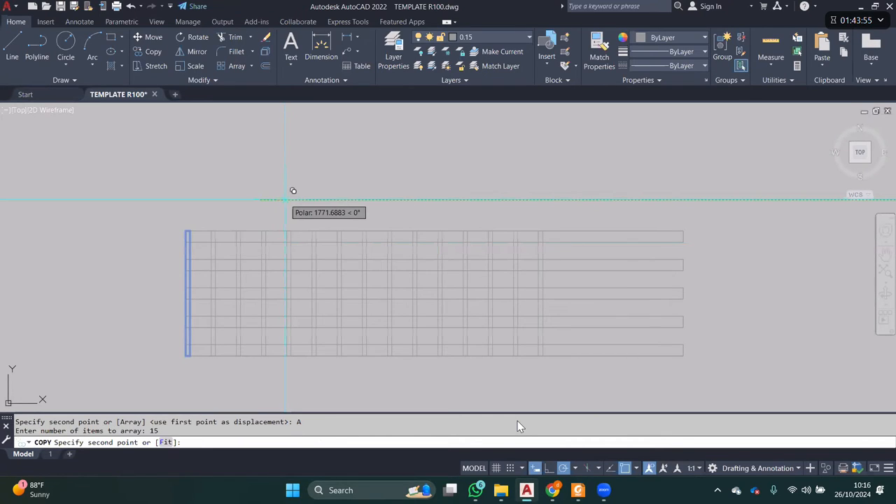
pyautogui.write('350')
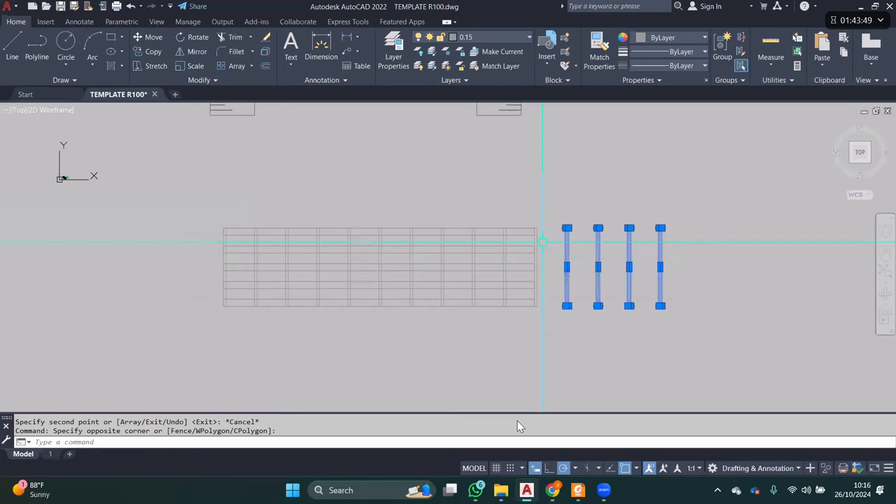
# - Erase the four surplus strips beyond the girders and the strips at both girder ends
pyautogui.write('E')
pyautogui.press('Return')
pyautogui.click(537, 243)
pyautogui.scroll(2, 208, 242)
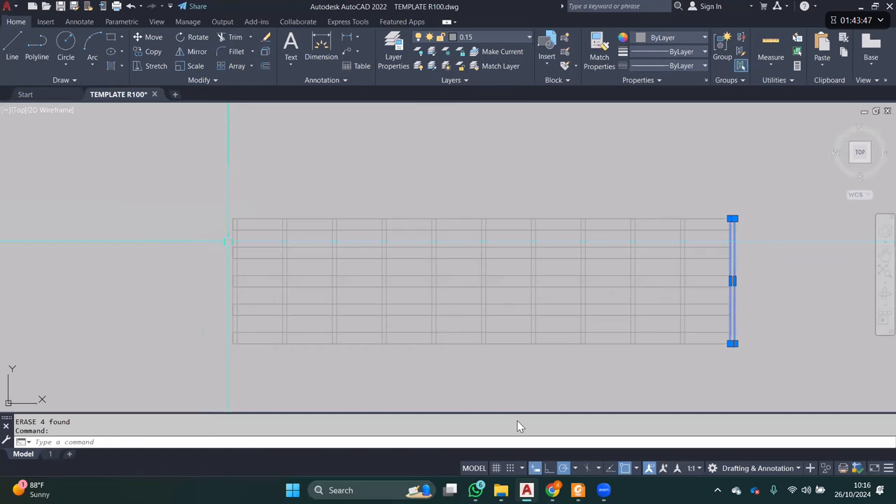
pyautogui.click(229, 243)
pyautogui.write('E')
pyautogui.press('Return')
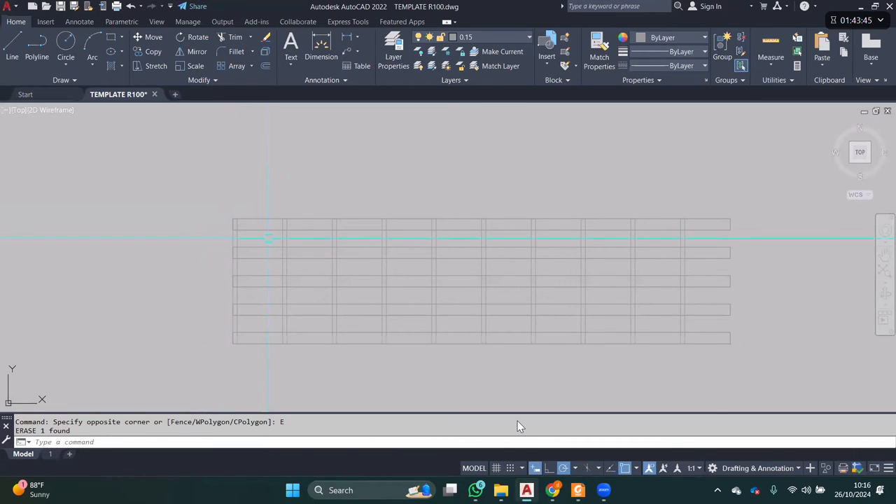
# - Send the nine remaining diaphragm strips behind the girders with the draw order option Back
pyautogui.click(706, 239)
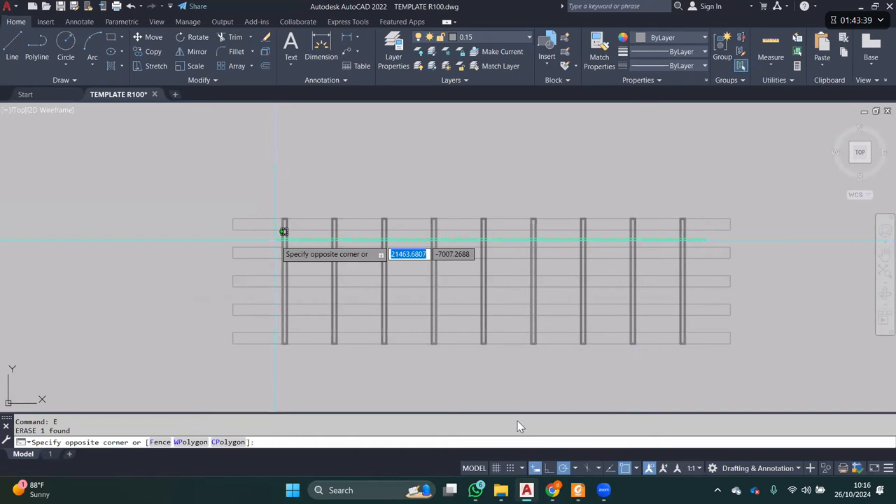
pyautogui.press('Escape')
pyautogui.click(267, 210)
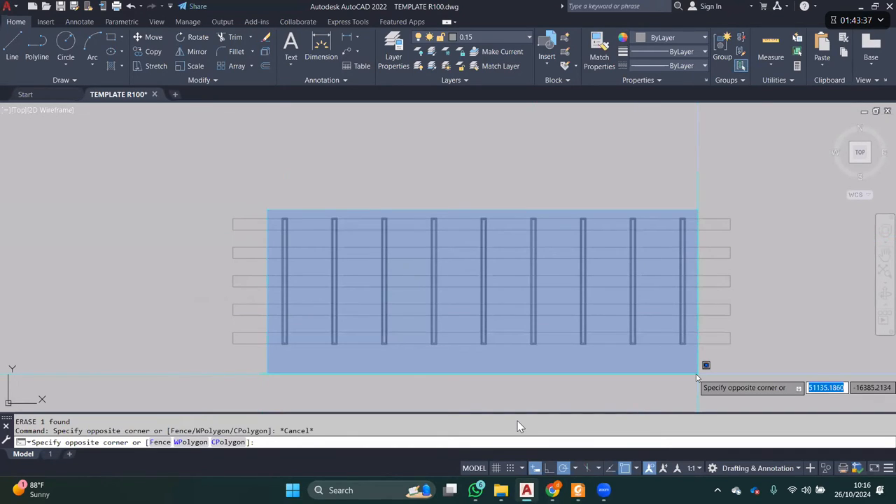
pyautogui.click(699, 374)
pyautogui.write('DR')
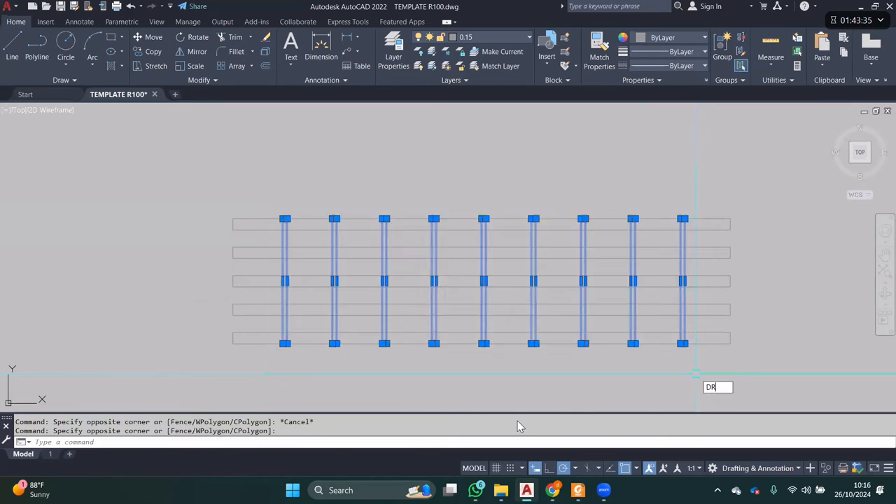
pyautogui.press('Return')
pyautogui.write('B')
pyautogui.press('Return')
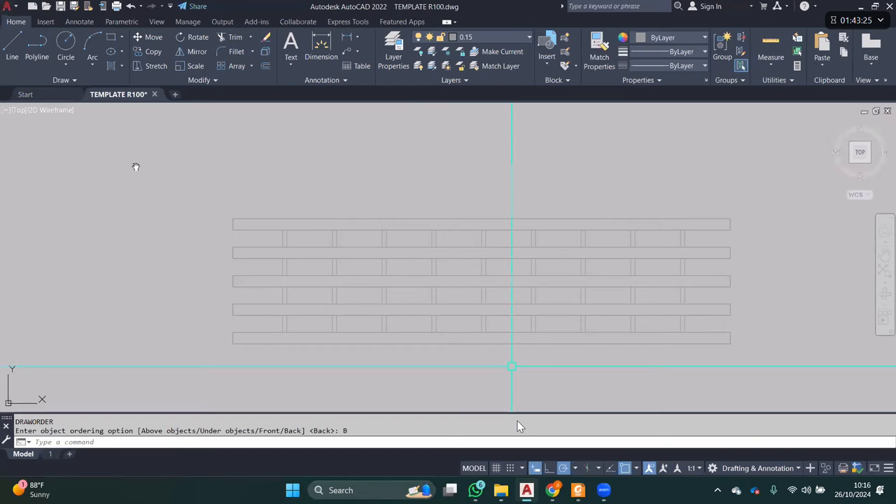
# - Switch to Foxit Reader, examine the abutments and wing walls on the girder plan in SOAL.pdf, and return to AutoCAD
pyautogui.hotkey('alt', 'Tab')
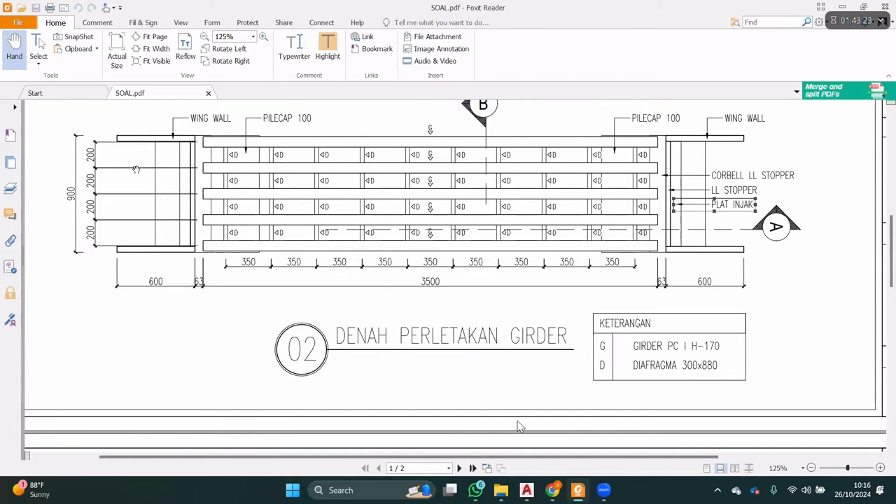
pyautogui.scroll(1, 519, 425)
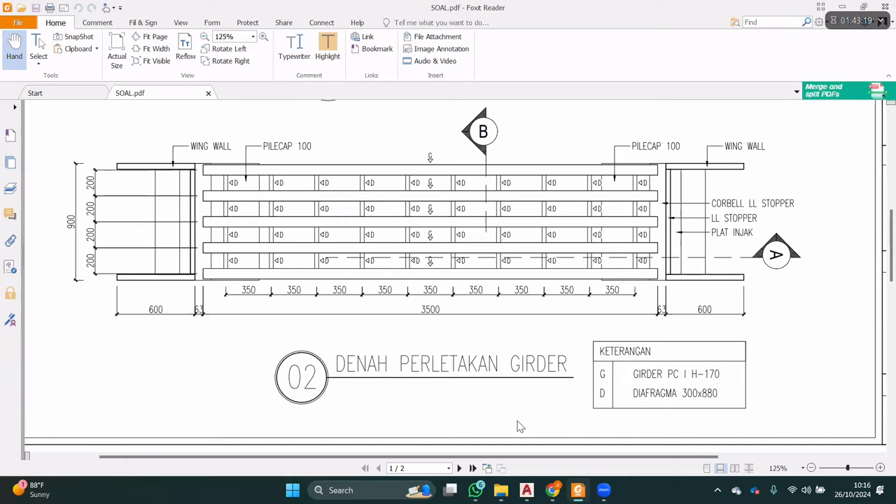
pyautogui.hotkey('alt', 'Tab')
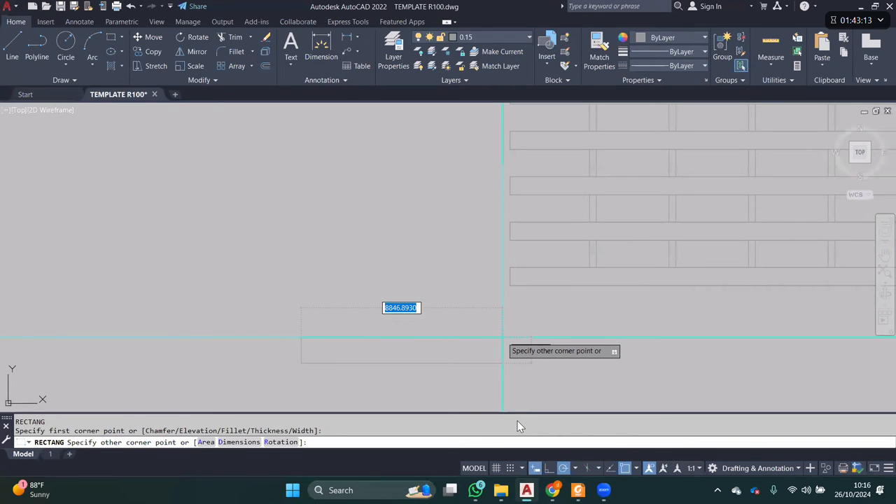
pyautogui.write('8000,200')
pyautogui.press('Return')
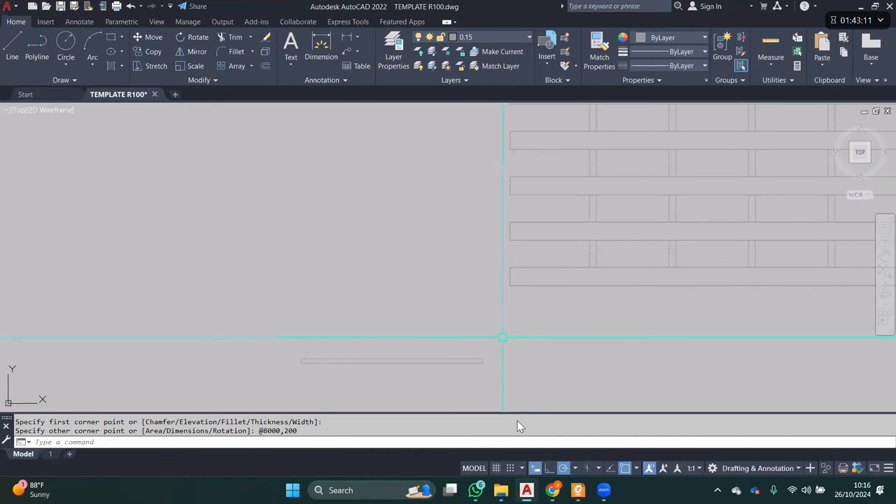
pyautogui.hotkey('ctrl', 'z')
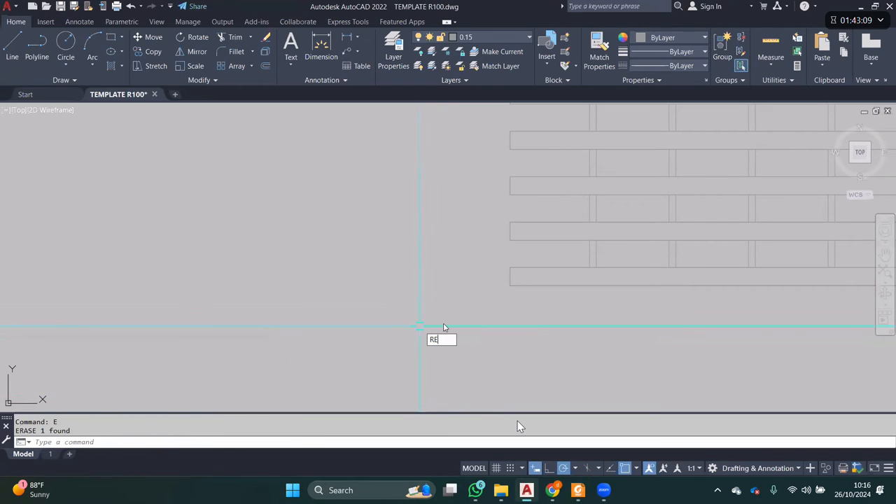
# - Draw a rectangle 8000 wide and 400 high below the left end of the girders
pyautogui.press('Return')
pyautogui.click(402, 328)
pyautogui.write('8000,')
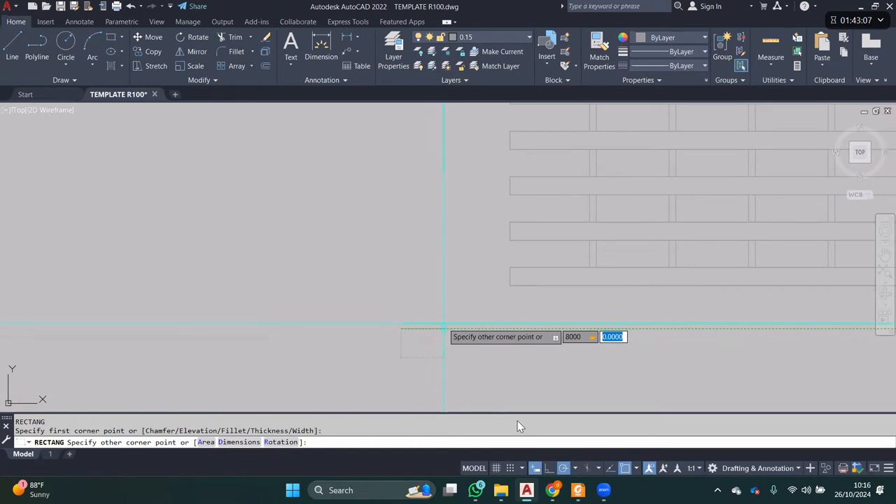
pyautogui.write('400')
pyautogui.press('Return')
# - Move the 8000 by 400 rectangle by its bottom-right corner to the left, clear of the girders, checking the plan in SOAL.pdf
pyautogui.click(619, 294)
pyautogui.click(554, 340)
pyautogui.write('m')
pyautogui.press('Return')
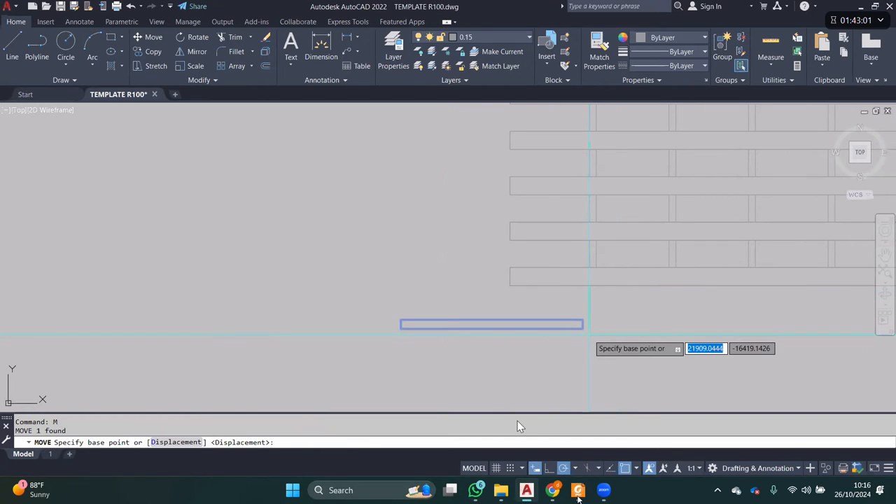
pyautogui.click(583, 328)
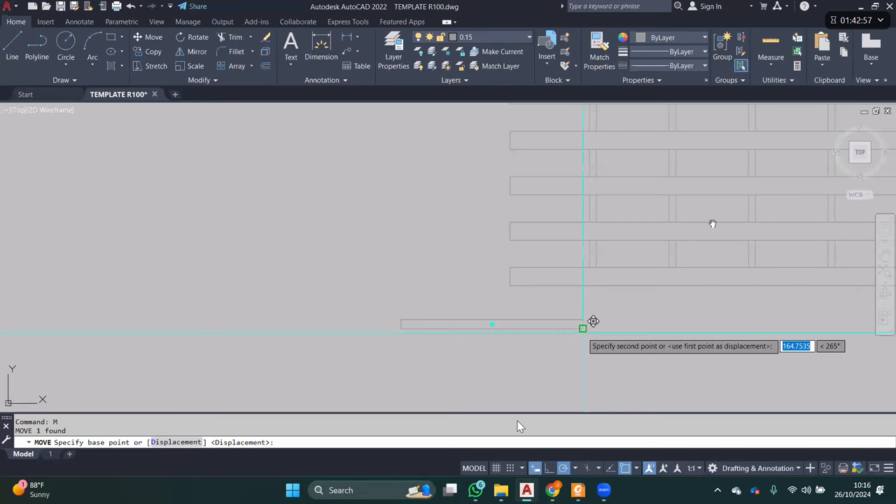
pyautogui.hotkey('alt', 'Tab')
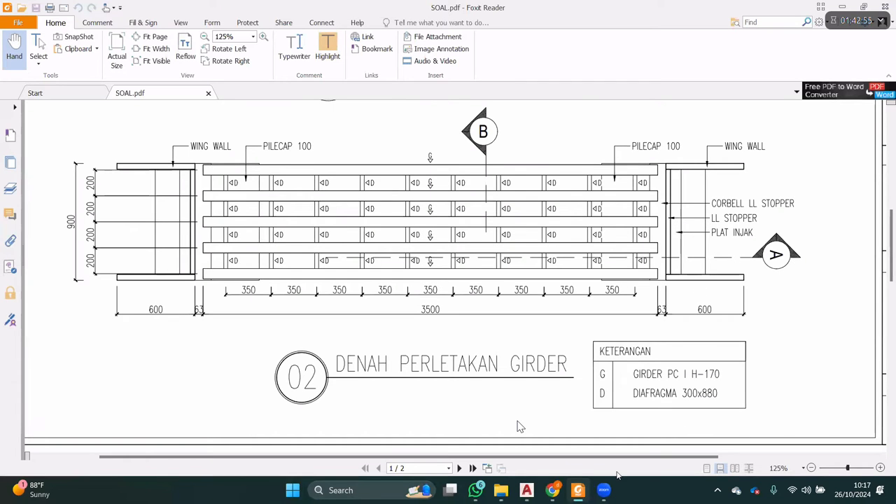
pyautogui.hotkey('alt', 'Tab')
pyautogui.moveTo(397, 305); pyautogui.dragTo(453, 307, button='middle')
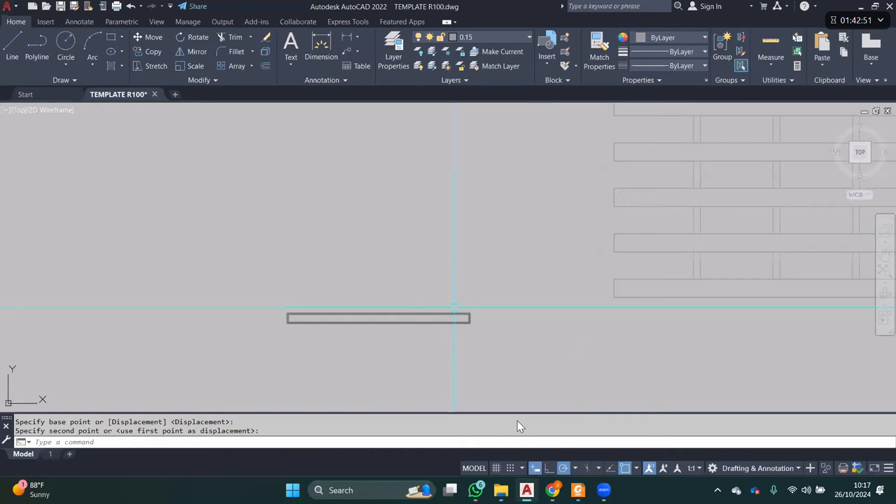
# - Draw a rectangle 400 wide and 1000 high beside the horizontal wall strip, and erase it
pyautogui.click(461, 289)
pyautogui.moveTo(446, 322); pyautogui.dragTo(425, 364, button='middle')
pyautogui.write('REC')
pyautogui.press('Return')
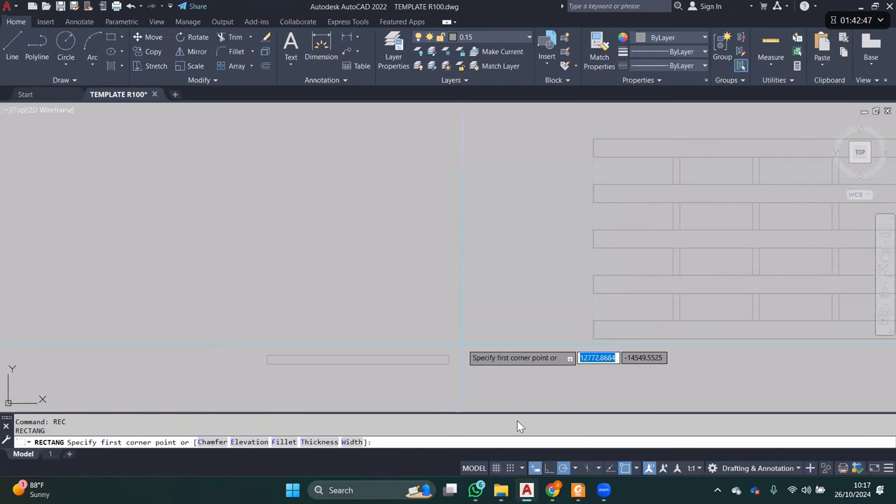
pyautogui.click(460, 342)
pyautogui.write('400')
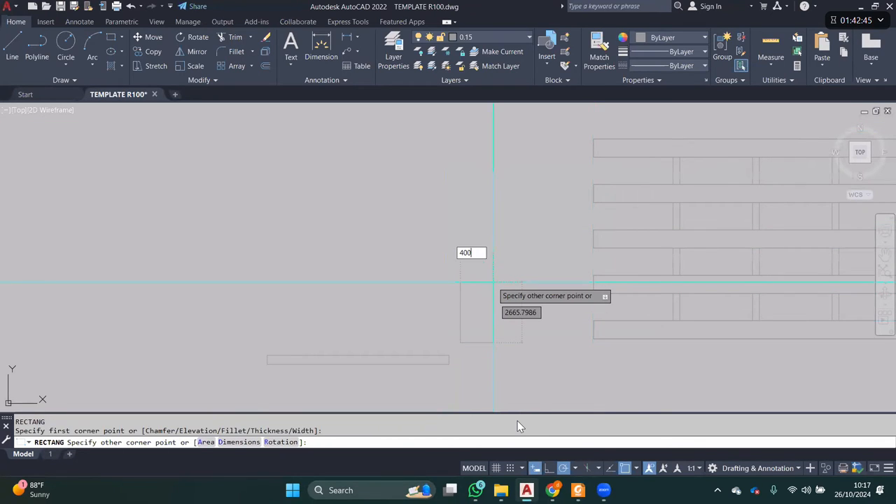
pyautogui.press('Tab')
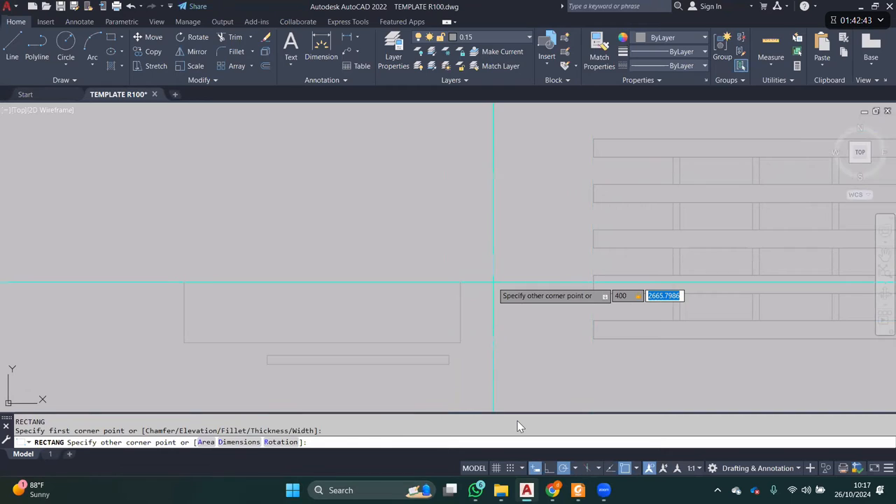
pyautogui.write('1000')
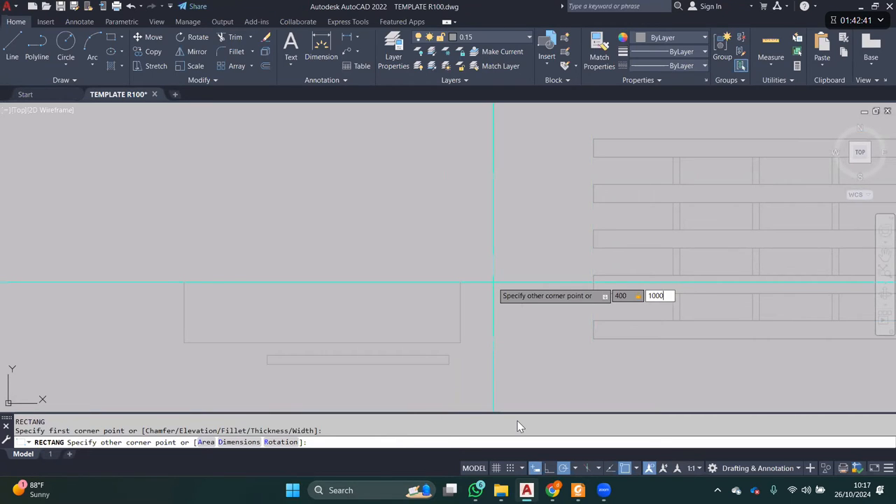
pyautogui.press('Return')
pyautogui.click(473, 346)
pyautogui.click(453, 321)
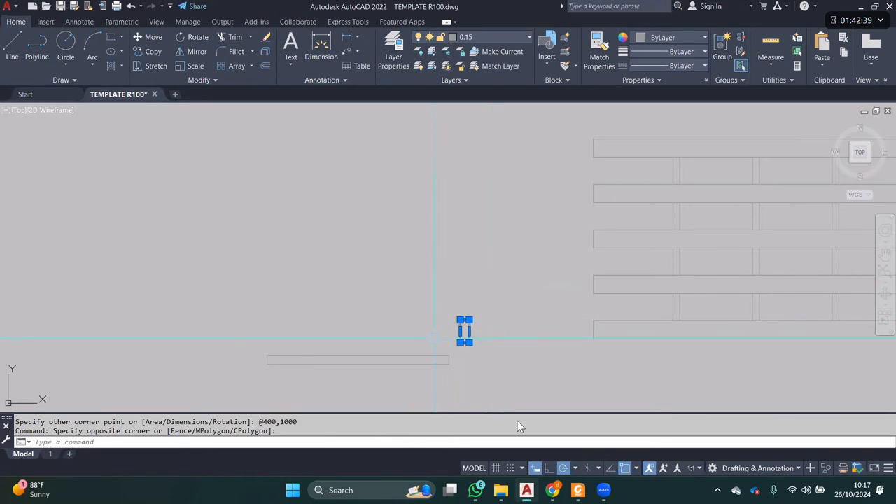
pyautogui.write('E')
pyautogui.press('Return')
# - Draw an upright rectangle 400 wide and 10000 high between the horizontal wall strip and the girders
pyautogui.write('REC')
pyautogui.press('Return')
pyautogui.click(463, 319)
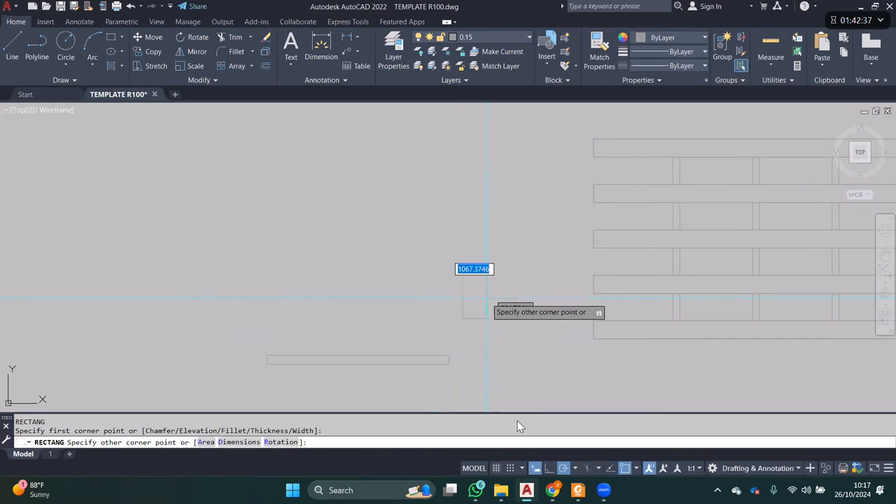
pyautogui.write('400')
pyautogui.press('Tab')
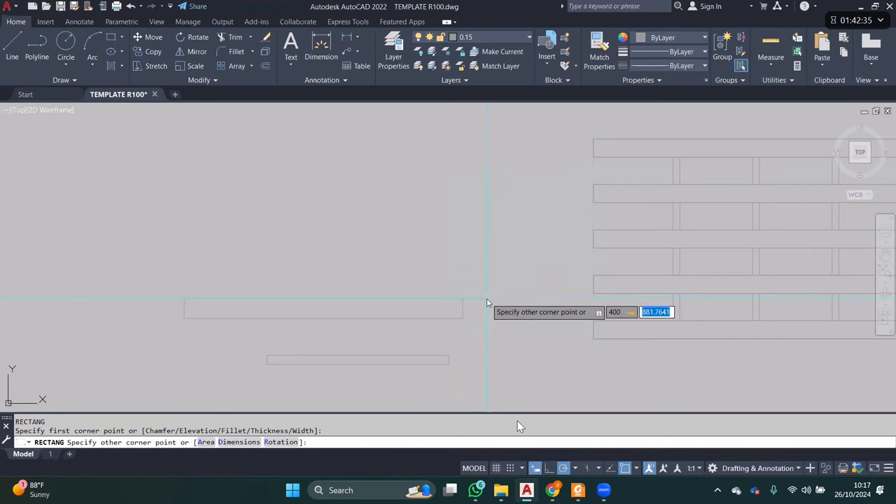
pyautogui.write('10000')
pyautogui.press('Return')
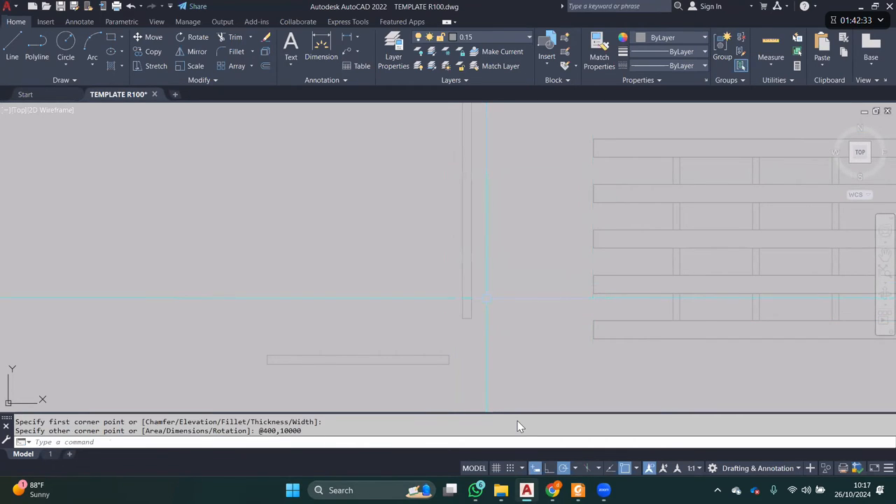
# - Move the 400 by 10000 rectangle by its bottom-right corner onto the top-right corner of the horizontal 8000 by 400 strip
pyautogui.click(468, 297)
pyautogui.click(452, 327)
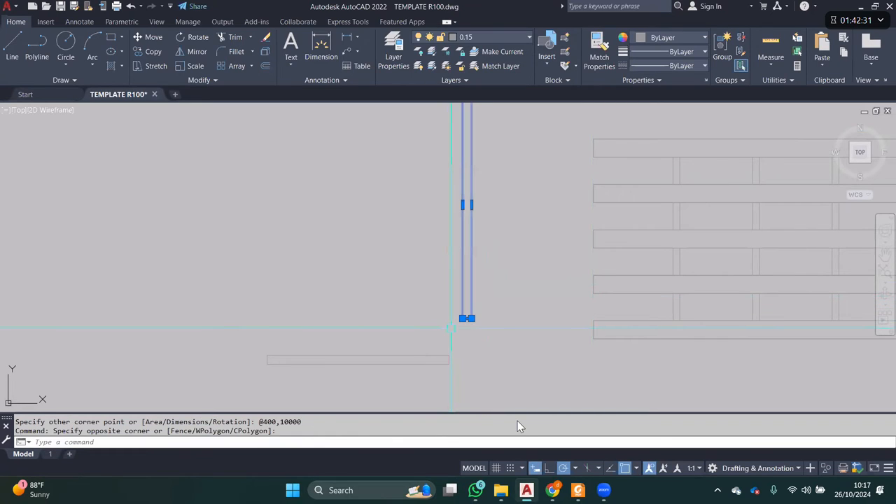
pyautogui.scroll(2, 452, 328)
pyautogui.write('m')
pyautogui.press('Return')
pyautogui.click(483, 313)
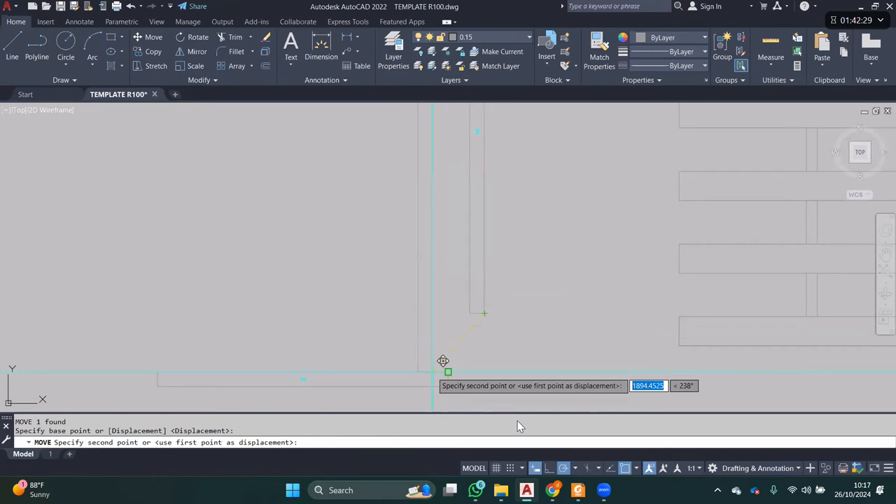
pyautogui.click(440, 372)
# - Mirror the 8000 by 400 strip about the horizontal line through the upright wall's midpoints, keeping the original
pyautogui.scroll(-2, 448, 349)
pyautogui.click(410, 334)
pyautogui.click(387, 368)
pyautogui.write('mi')
pyautogui.press('Return')
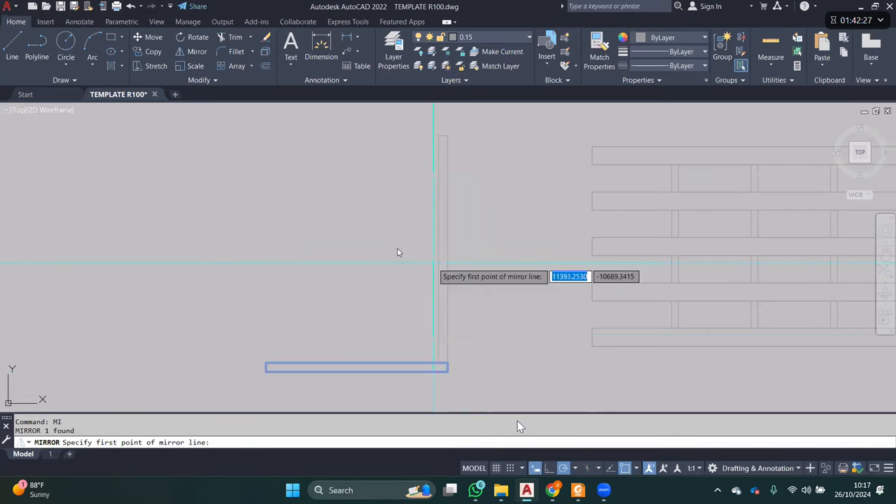
pyautogui.click(437, 249)
pyautogui.click(448, 248)
pyautogui.press('Return')
pyautogui.scroll(-4, 442, 242)
pyautogui.scroll(2, 440, 211)
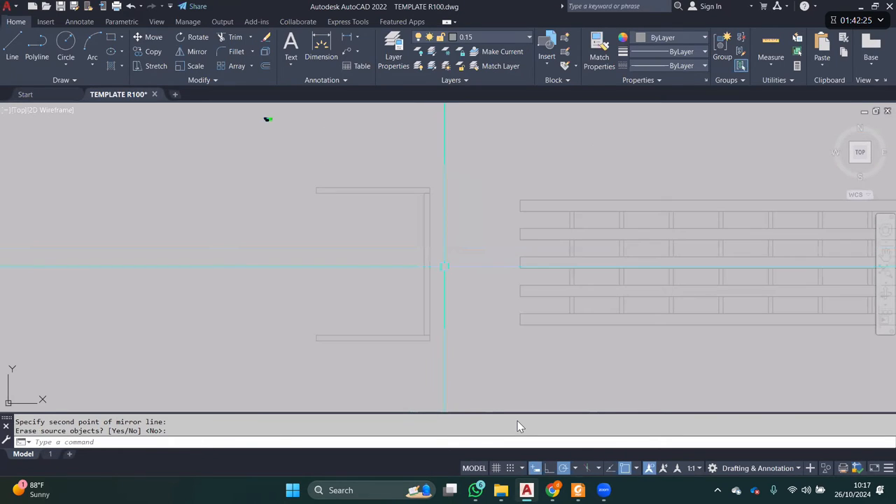
pyautogui.click(450, 349)
pyautogui.click(400, 187)
pyautogui.moveTo(396, 250); pyautogui.dragTo(436, 248, button='middle')
pyautogui.hotkey('ctrl', 'x')
pyautogui.hotkey('ctrl', 'shift', 'v')
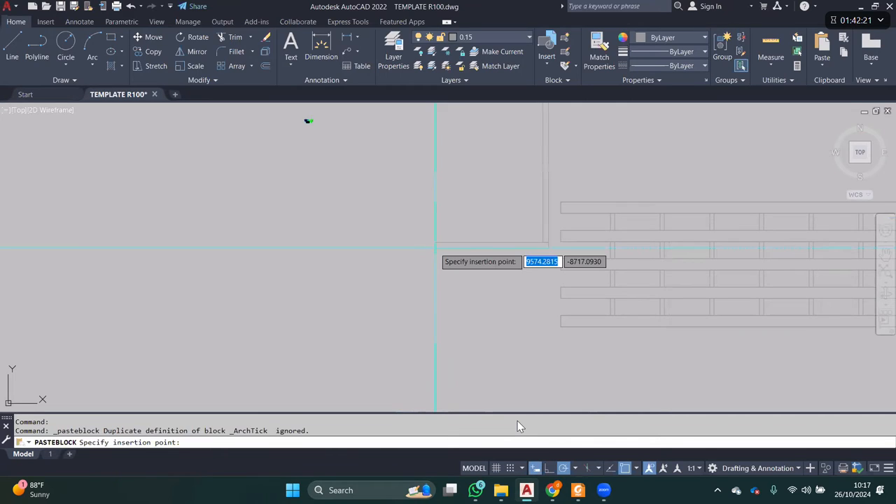
pyautogui.press('Escape')
pyautogui.hotkey('ctrl', 'z')
pyautogui.hotkey('ctrl', 'z')
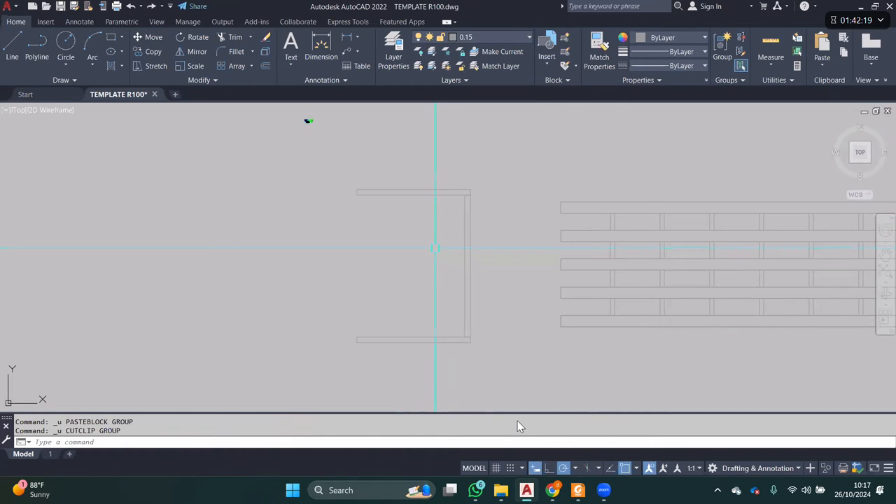
# - Move the three wall rectangles together slightly closer to the girders
pyautogui.click(334, 166)
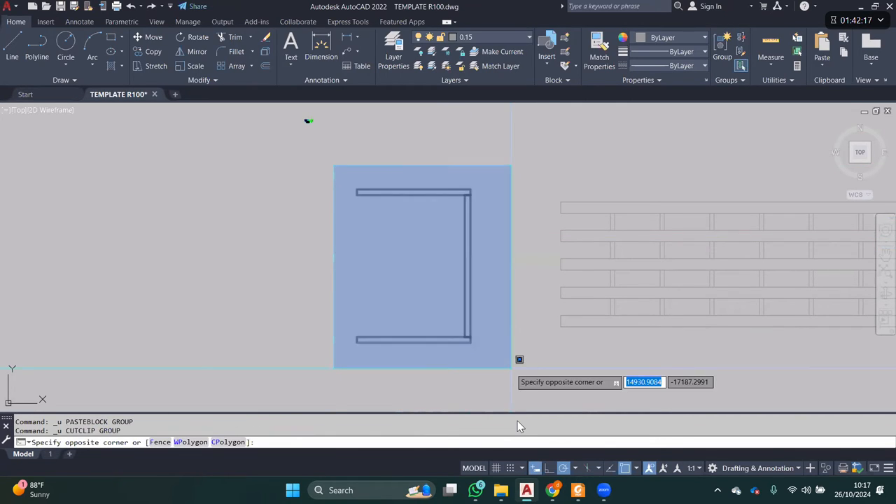
pyautogui.click(511, 368)
pyautogui.moveTo(504, 280); pyautogui.dragTo(460, 267, button='middle')
pyautogui.write('M')
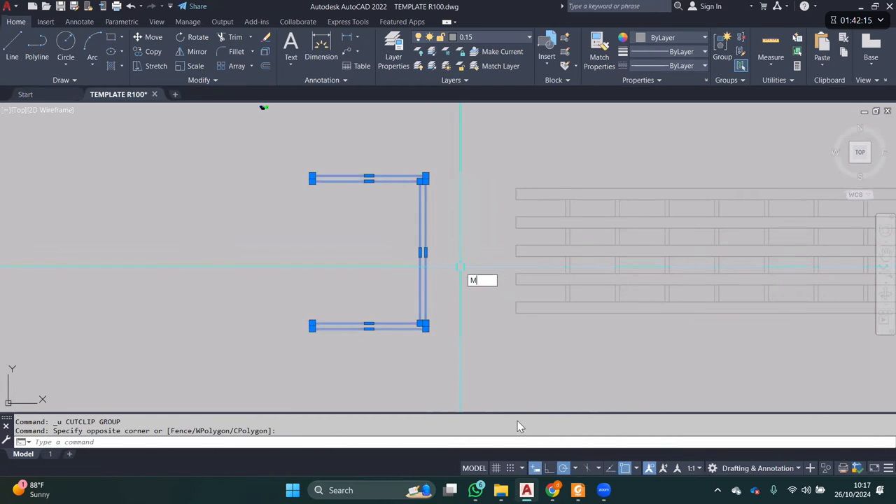
pyautogui.press('Return')
pyautogui.click(464, 316)
pyautogui.click(488, 324)
pyautogui.press('Escape')
pyautogui.click(481, 351)
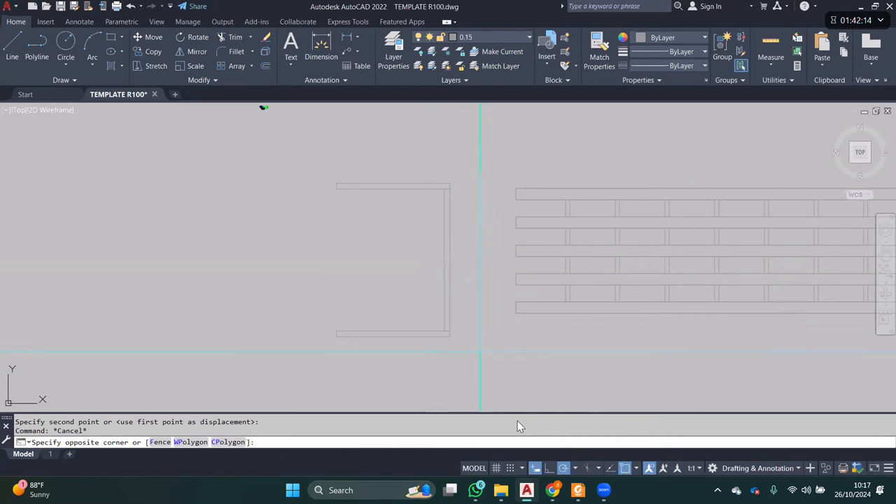
pyautogui.click(426, 166)
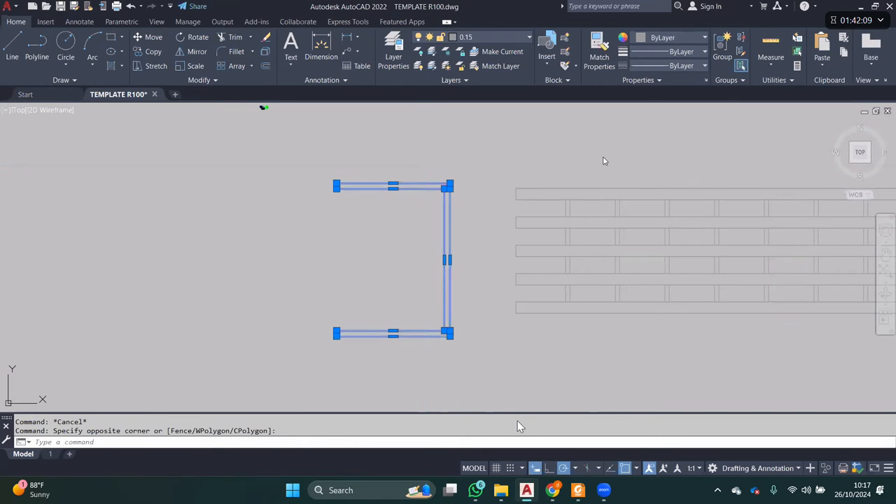
pyautogui.write('b')
pyautogui.press('Return')
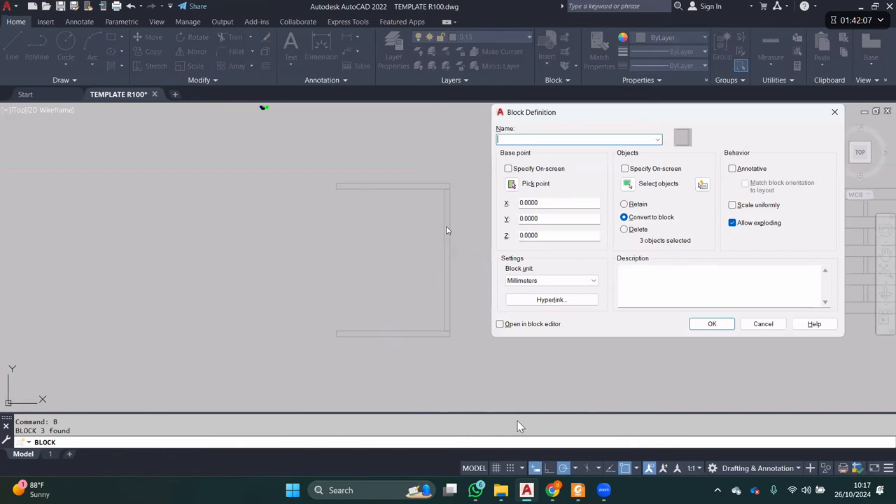
pyautogui.press('Escape')
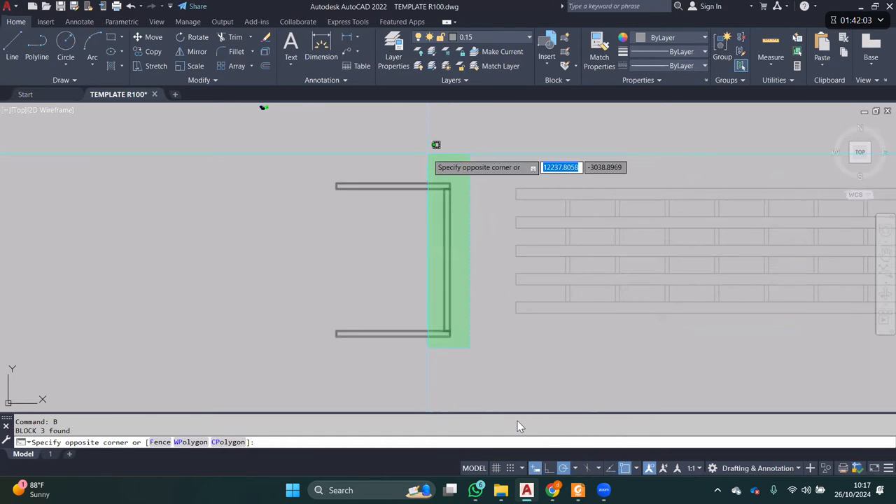
# - Cut the three wall rectangles and paste them back as a single block just left of the girders
pyautogui.click(429, 153)
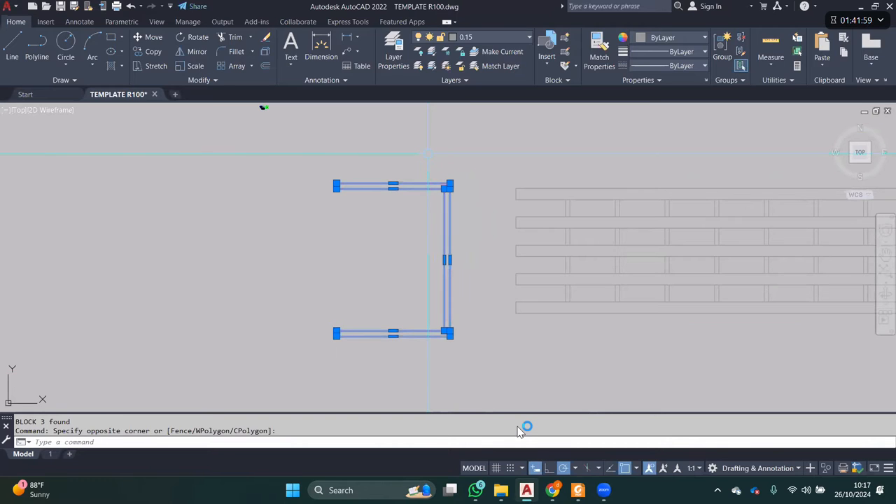
pyautogui.hotkey('ctrl', 'x')
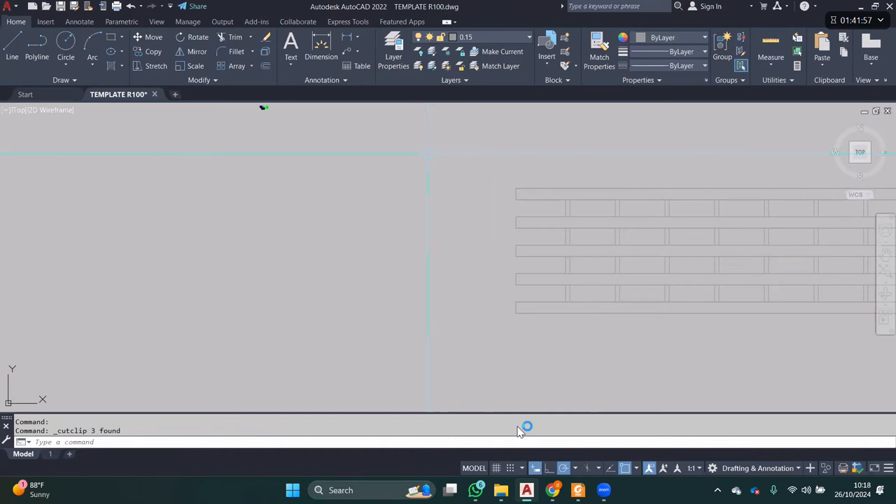
pyautogui.hotkey('ctrl', 'shift', 'v')
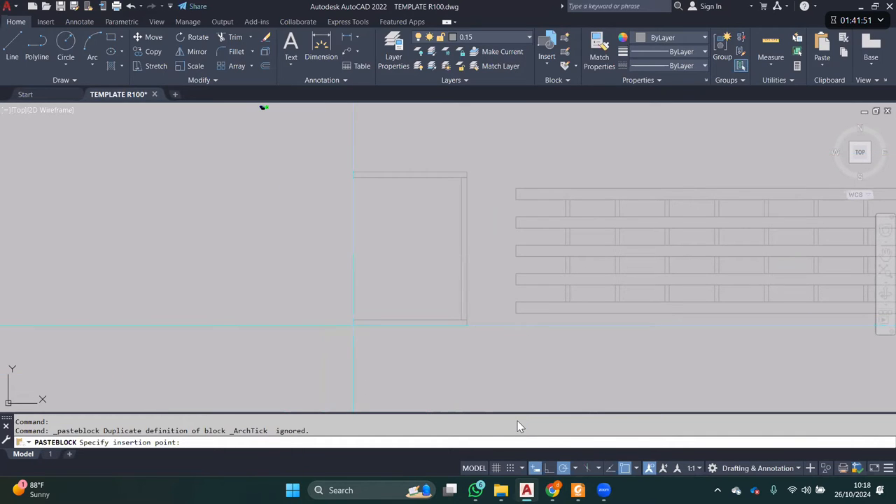
pyautogui.click(353, 325)
pyautogui.click(436, 325)
pyautogui.press('Escape')
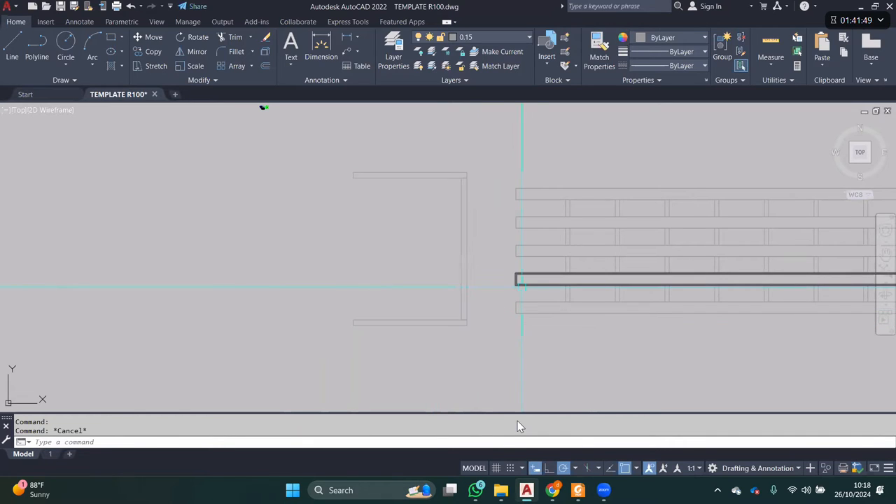
# - Open the Edit Block Definition dialog from the pasted walls, preview the RW, PAGAR and GIRDER definitions, and leave it
pyautogui.click(465, 279)
pyautogui.press('Escape')
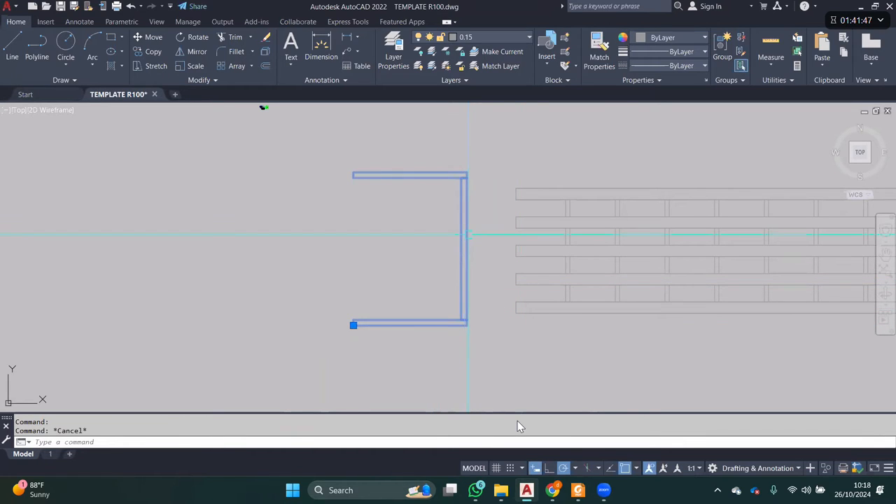
pyautogui.doubleClick(467, 234)
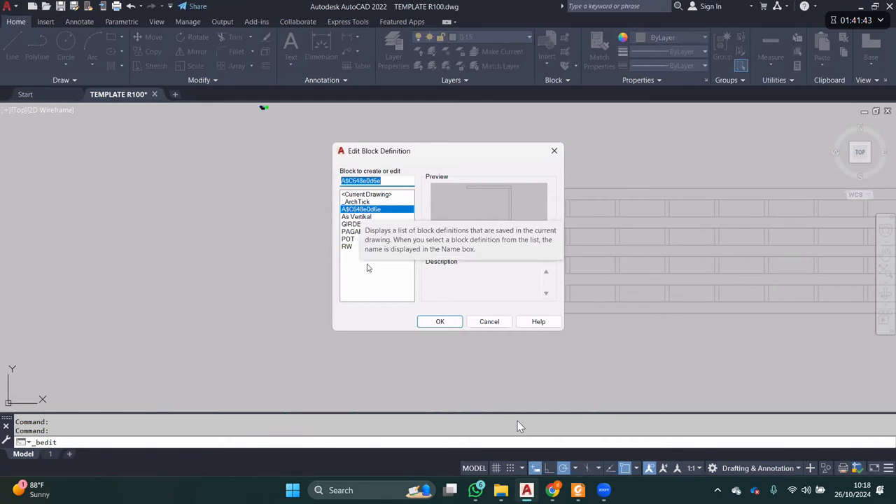
pyautogui.click(349, 245)
pyautogui.click(351, 238)
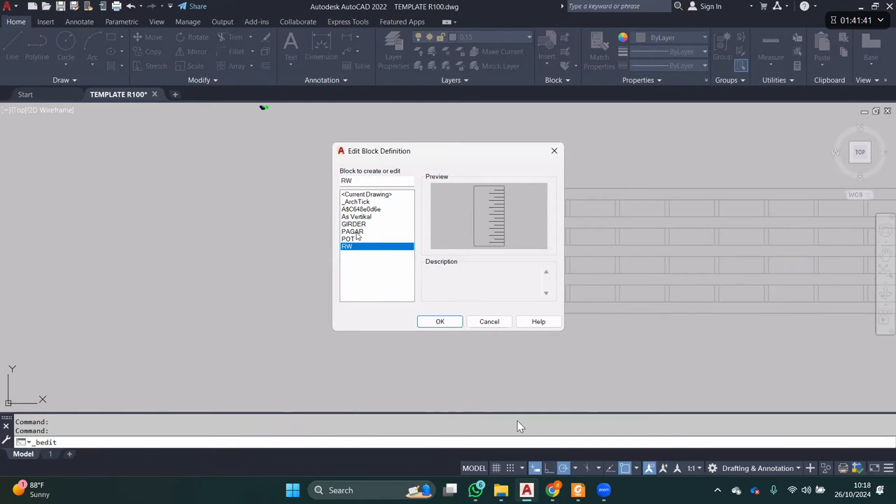
pyautogui.click(358, 231)
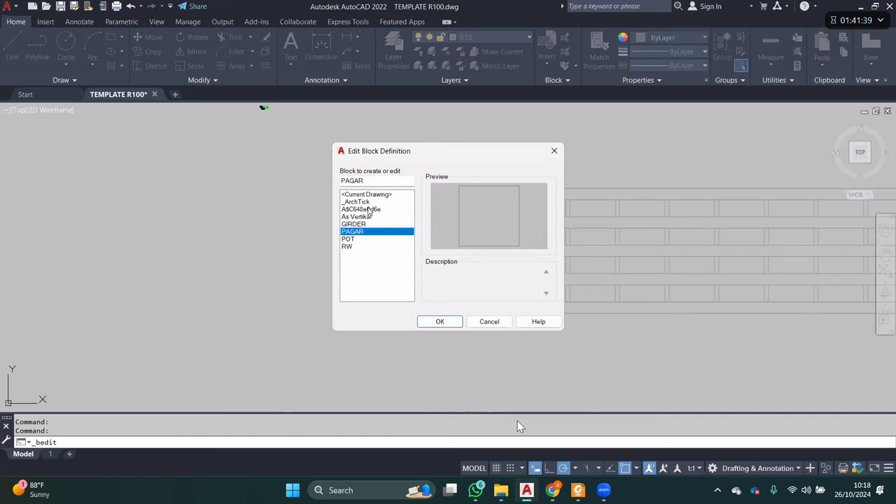
pyautogui.press('Up')
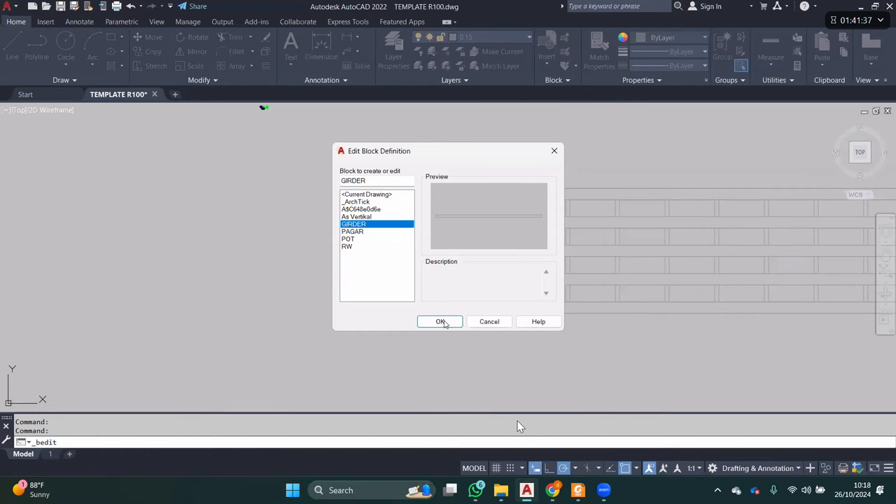
pyautogui.press('Return')
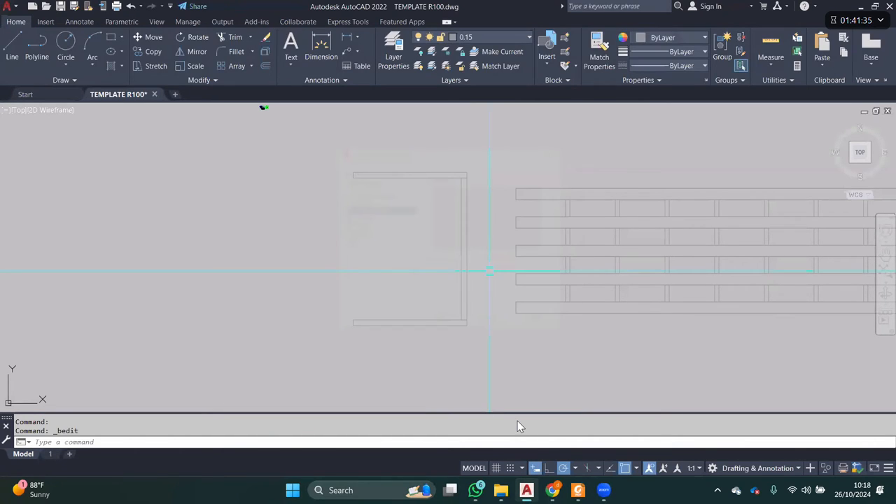
# - Move the wall block by the midpoint of the upright wall's right edge onto the left-end midpoint of the middle girder
pyautogui.scroll(2, 490, 251)
pyautogui.click(490, 251)
pyautogui.click(448, 248)
pyautogui.write('m')
pyautogui.press('space')
pyautogui.click(448, 247)
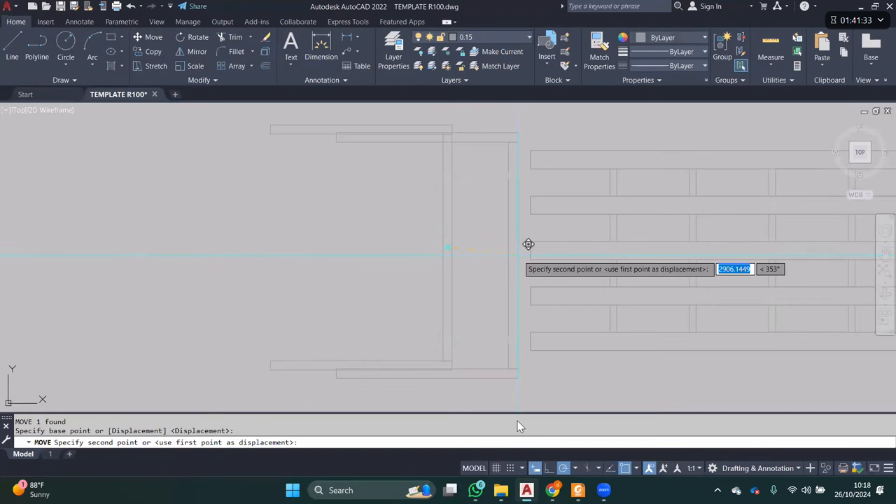
pyautogui.click(530, 251)
# - Mirror the wall block about the vertical line through the girders' midpoints to the right end, keeping the original
pyautogui.scroll(-1, 470, 250)
pyautogui.moveTo(474, 294); pyautogui.dragTo(408, 290, button='middle')
pyautogui.scroll(-1, 384, 302)
pyautogui.click(399, 307)
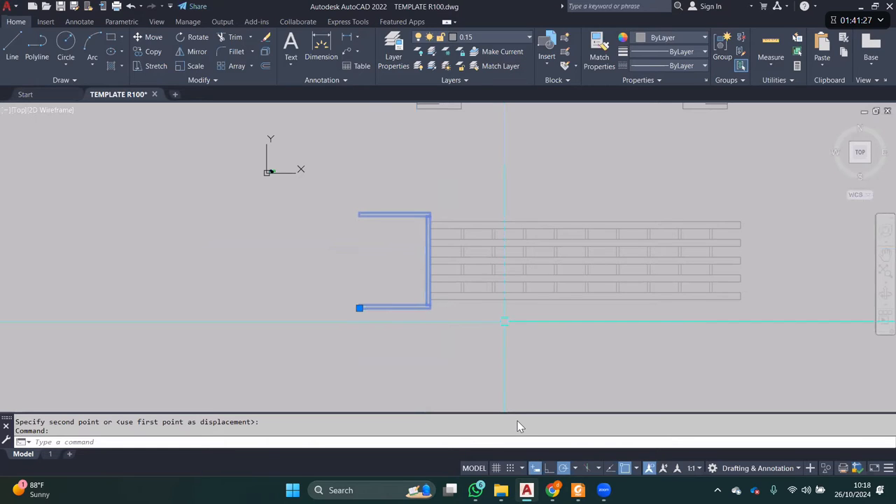
pyautogui.write('mi')
pyautogui.press('Return')
pyautogui.moveTo(589, 309); pyautogui.dragTo(512, 304, button='middle')
pyautogui.click(508, 294)
pyautogui.click(508, 255)
pyautogui.press('Return')
pyautogui.moveTo(594, 256); pyautogui.dragTo(530, 268, button='middle')
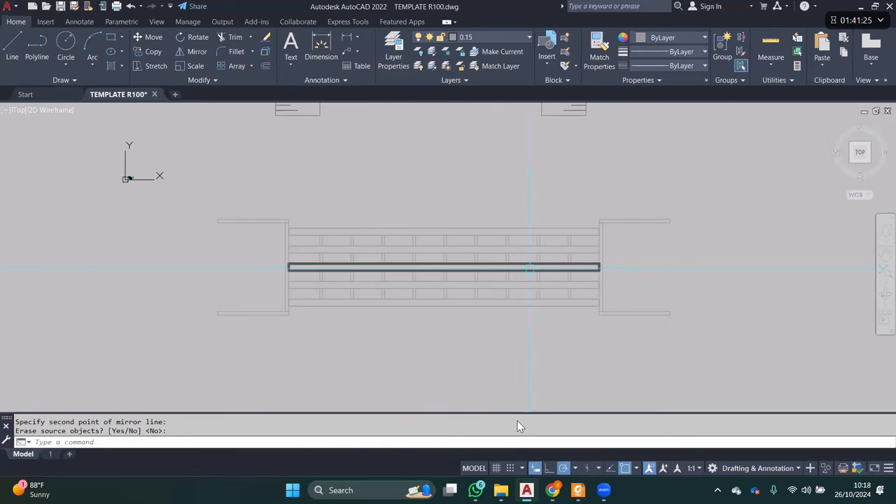
pyautogui.scroll(2, 461, 228)
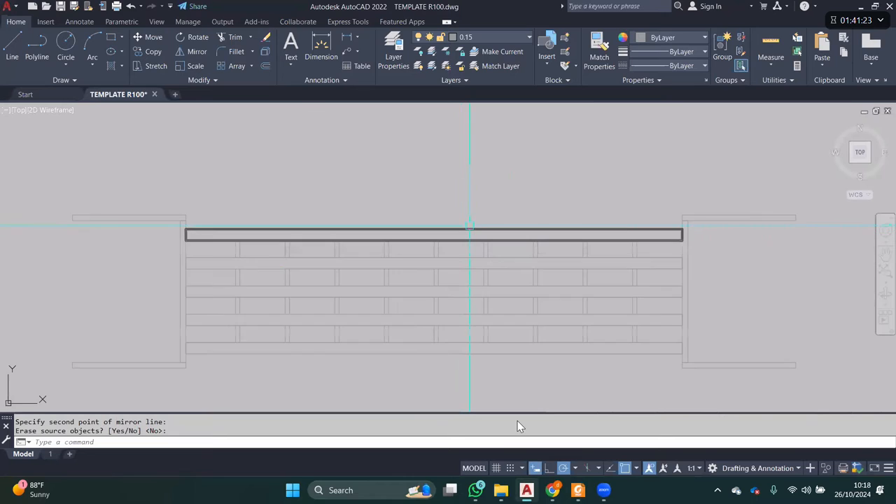
pyautogui.scroll(-2, 484, 222)
pyautogui.moveTo(516, 206)
pyautogui.mouseDown(button='middle')
pyautogui.moveTo(502, 212)
pyautogui.moveTo(517, 215)
pyautogui.moveTo(542, 173)
pyautogui.mouseUp(button='middle')
pyautogui.scroll(2, 517, 215)
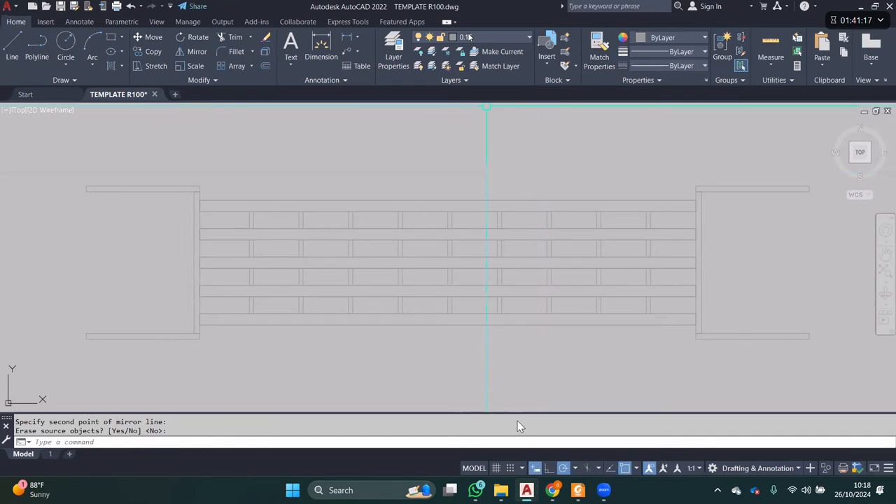
pyautogui.click(288, 23)
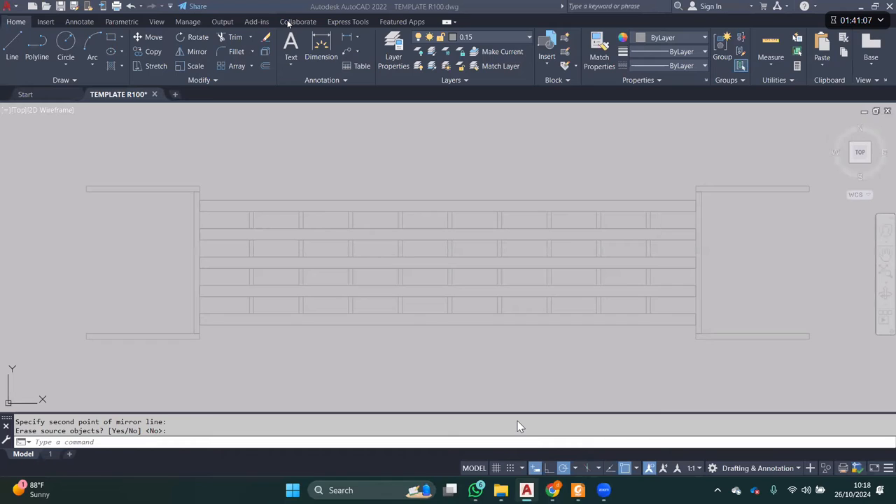
pyautogui.press('XF86AudioRaiseVolume')
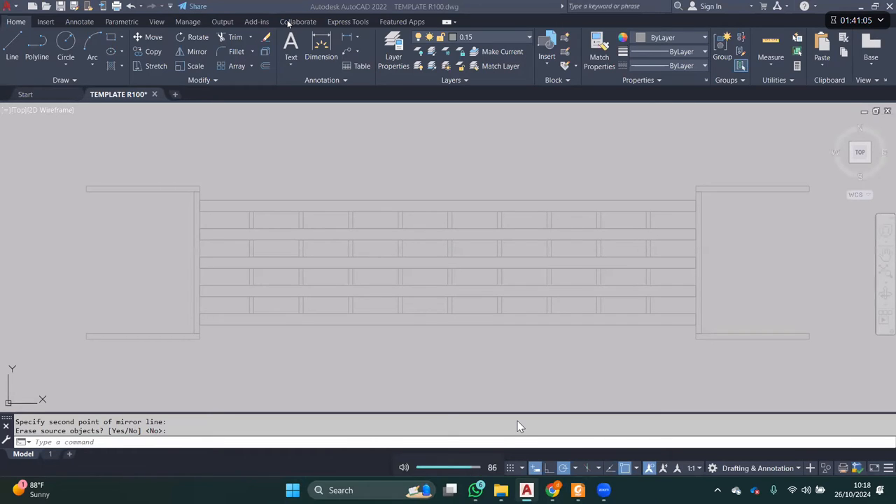
pyautogui.press('XF86AudioRaiseVolume')
pyautogui.press('XF86AudioRaiseVolume')
pyautogui.press('XF86AudioRaiseVolume')
pyautogui.press('XF86AudioRaiseVolume')
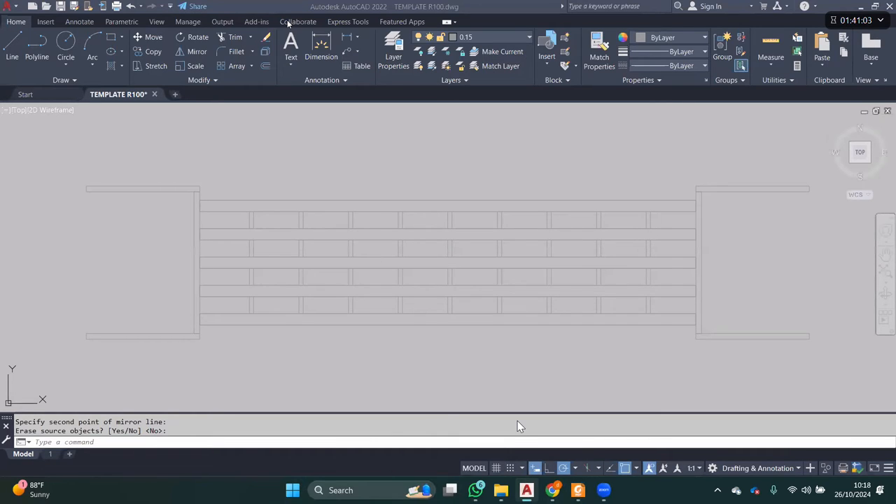
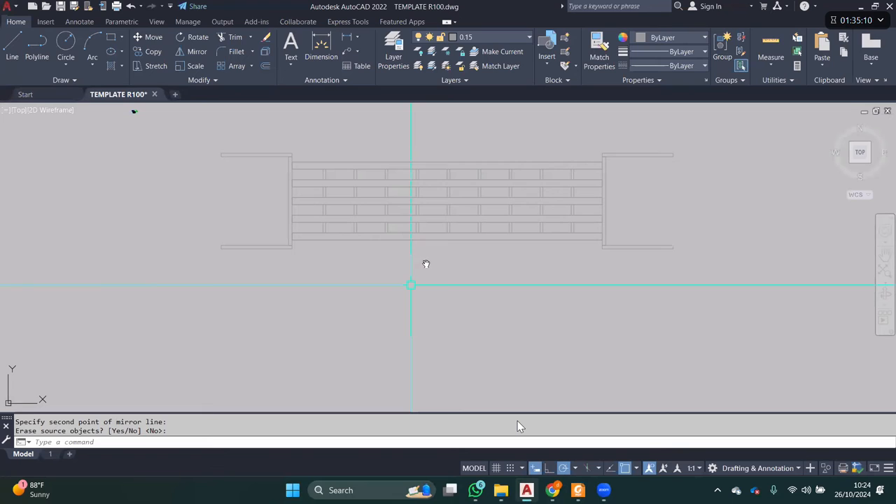
# - Examine the wavy SUNGAI river arrow in SOAL.pdf at 600% zoom and return to the AutoCAD drawing
pyautogui.hotkey('alt', 'Tab')
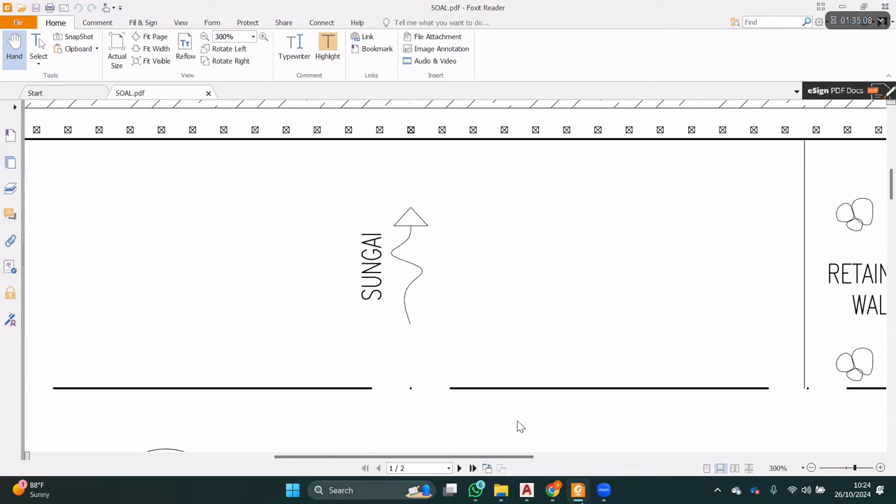
pyautogui.keyDown('ctrl'); pyautogui.scroll(2, 521, 427); pyautogui.keyUp('ctrl')
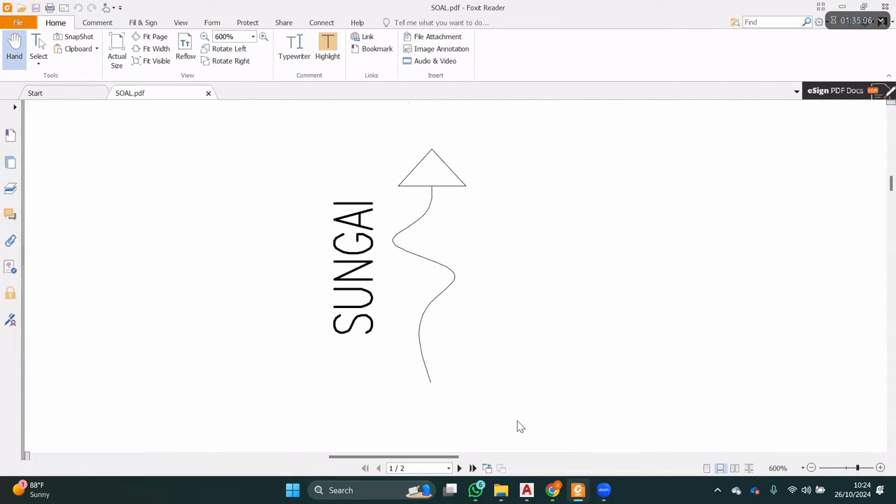
pyautogui.hotkey('alt', 'Tab')
pyautogui.moveTo(445, 249); pyautogui.dragTo(395, 423, button='middle')
pyautogui.scroll(2, 443, 250)
pyautogui.write('s')
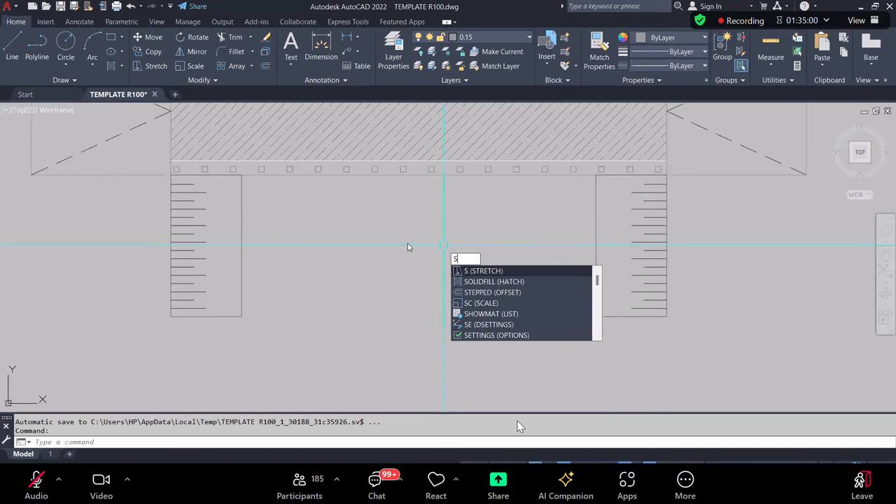
pyautogui.write('pl')
pyautogui.press('Return')
pyautogui.press('Escape')
pyautogui.write('spl')
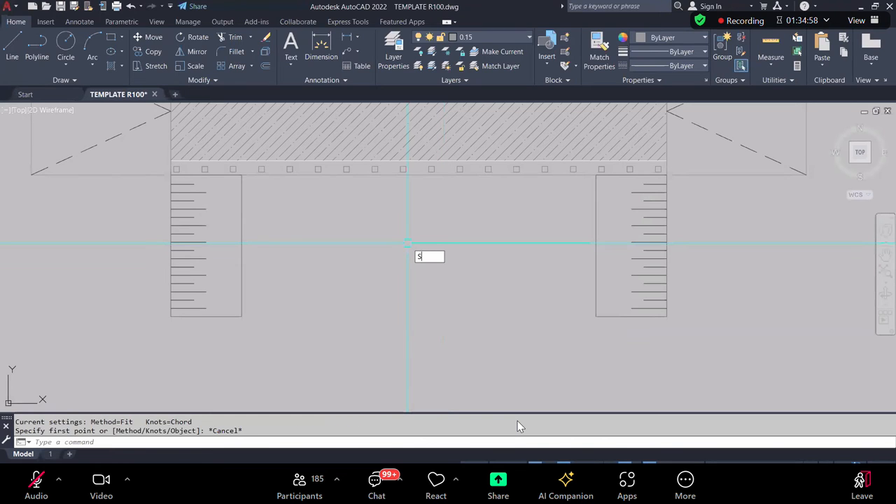
pyautogui.press('Return')
pyautogui.scroll(2, 418, 238)
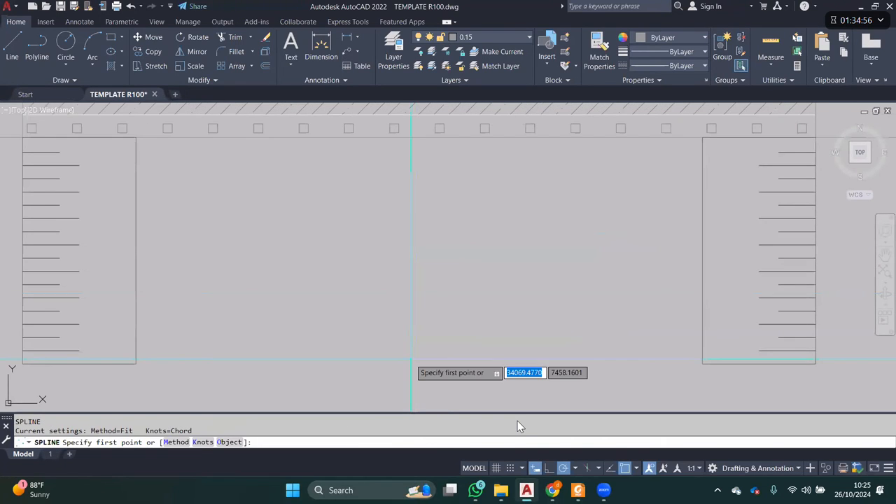
pyautogui.click(411, 359)
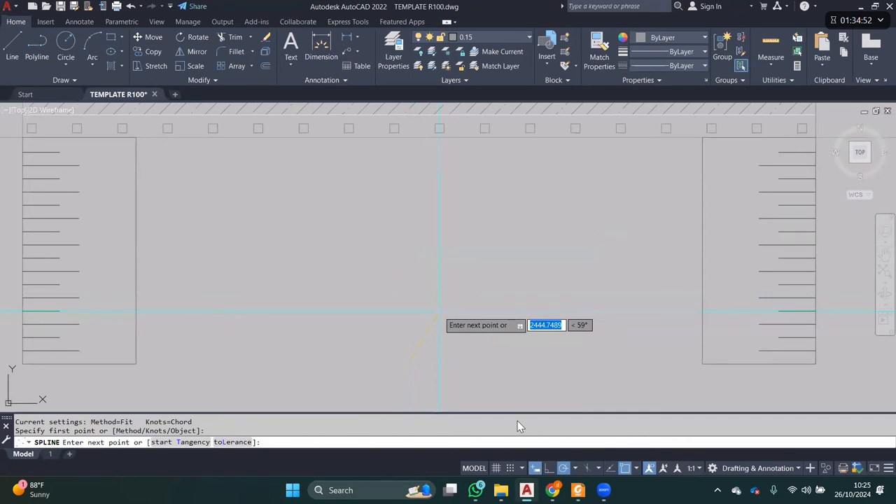
pyautogui.press('Escape')
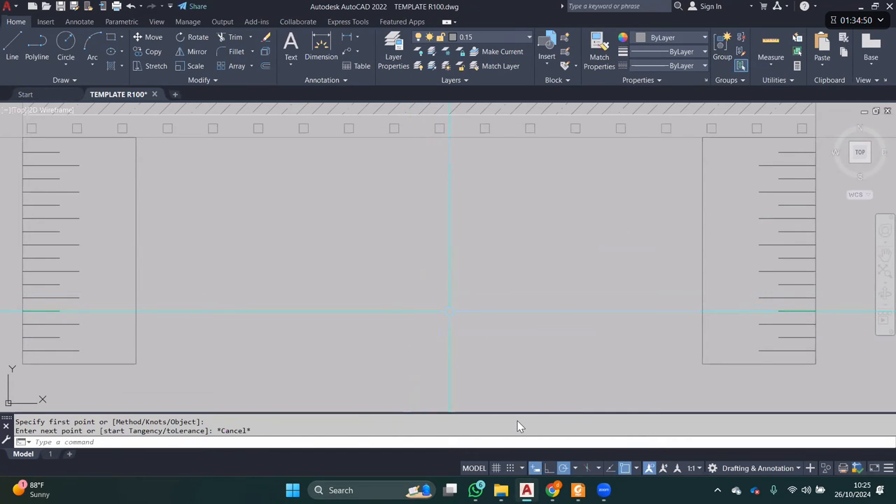
# - Draw an upright wavy spline like the river symbol between the two slope rectangles below the hatched deck
pyautogui.press('Return')
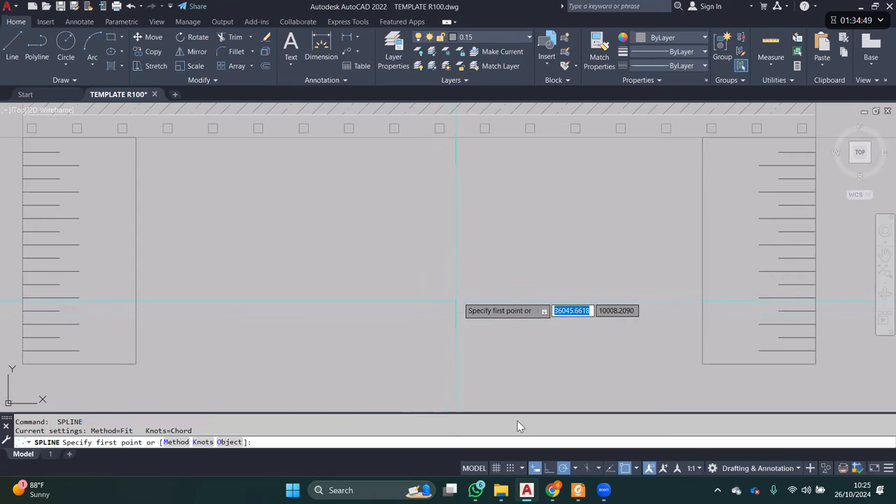
pyautogui.click(421, 359)
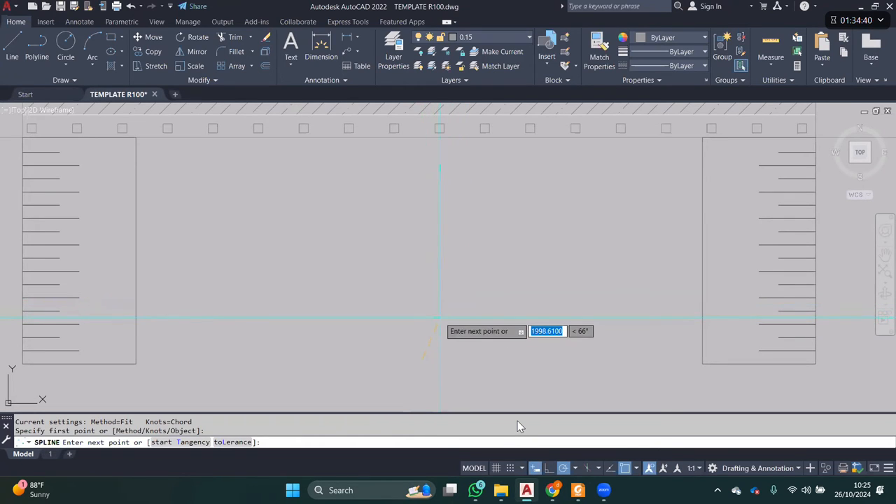
pyautogui.click(438, 318)
pyautogui.click(397, 302)
pyautogui.click(441, 284)
pyautogui.click(422, 265)
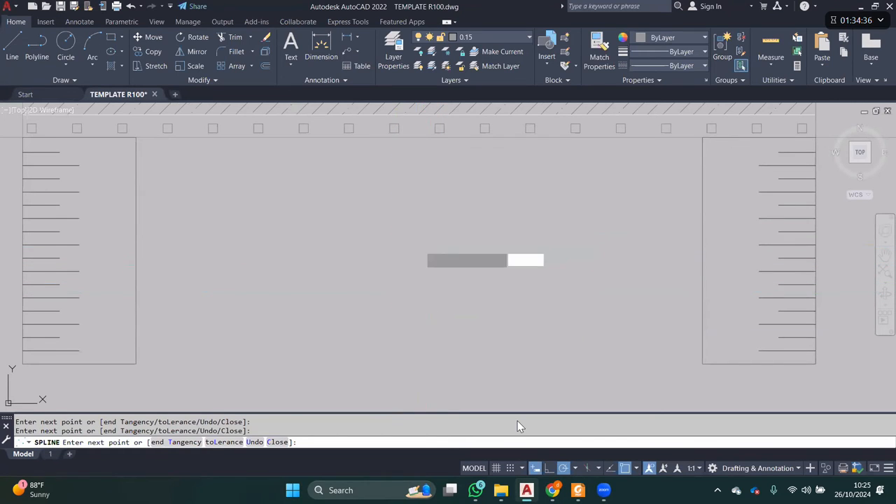
pyautogui.scroll(2, 423, 238)
pyautogui.press('Return')
# - Sketch a large rounded spline loop in the empty area between the wavy spline and the girder plan
pyautogui.scroll(-4, 437, 301)
pyautogui.moveTo(437, 301); pyautogui.dragTo(437, 245, button='middle')
pyautogui.press('Return')
pyautogui.click(386, 334)
pyautogui.click(464, 289)
pyautogui.click(537, 320)
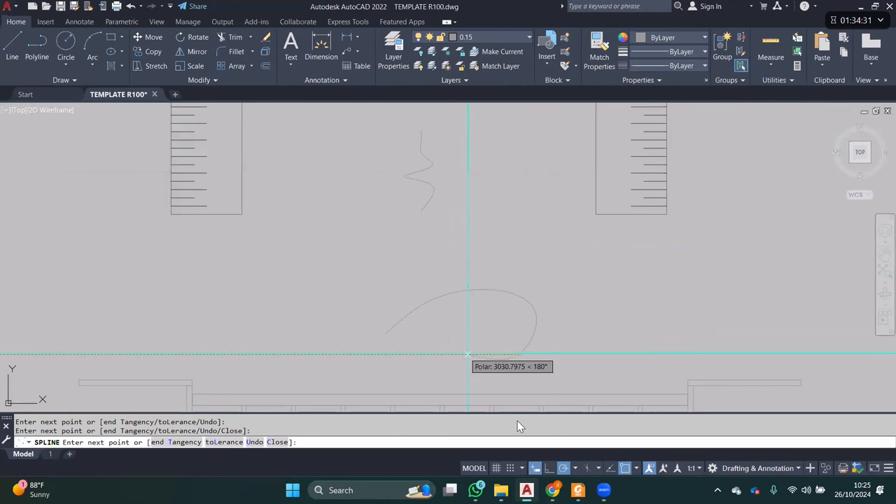
pyautogui.click(386, 333)
pyautogui.press('Return')
# - Erase the rounded spline loop above the girder plan
pyautogui.click(582, 324)
pyautogui.click(510, 316)
pyautogui.moveTo(498, 267); pyautogui.dragTo(498, 292, button='middle')
pyautogui.write('e')
pyautogui.press('Return')
pyautogui.moveTo(487, 200)
pyautogui.mouseDown(button='middle')
pyautogui.moveTo(487, 253)
pyautogui.moveTo(448, 257)
pyautogui.mouseUp(button='middle')
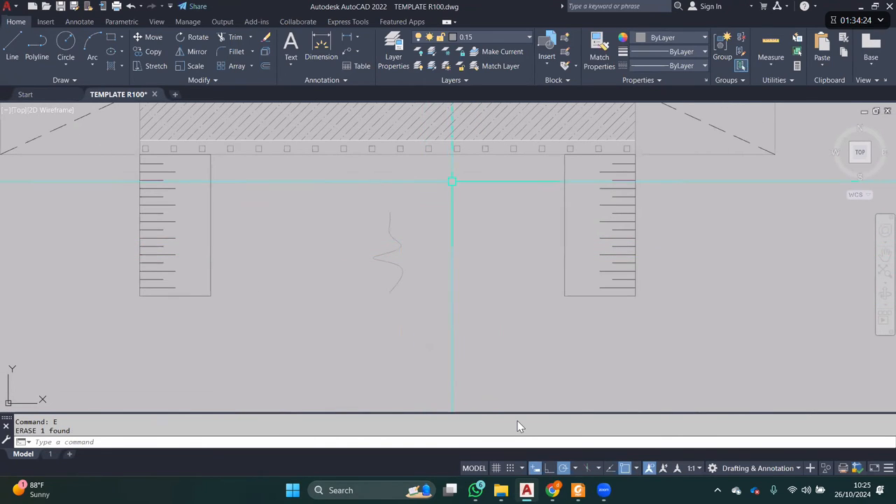
pyautogui.scroll(3, 452, 181)
pyautogui.scroll(-1, 448, 221)
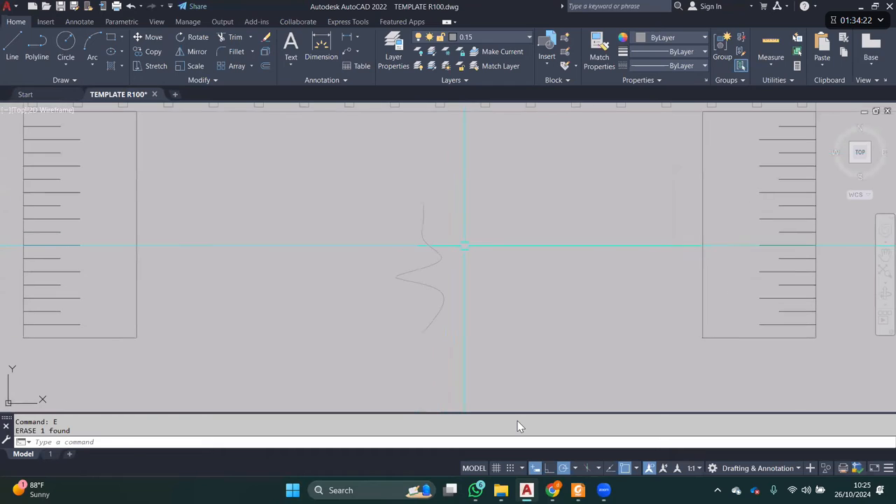
# - Draw a single sloping line that runs across the upper bend of the wavy spline
pyautogui.click(448, 224)
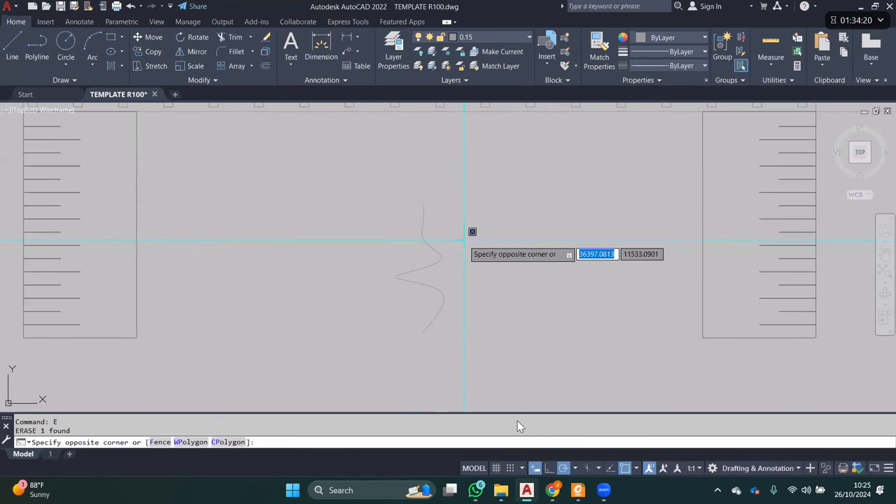
pyautogui.press('Escape')
pyautogui.moveTo(421, 249); pyautogui.dragTo(439, 252, button='middle')
pyautogui.write('L')
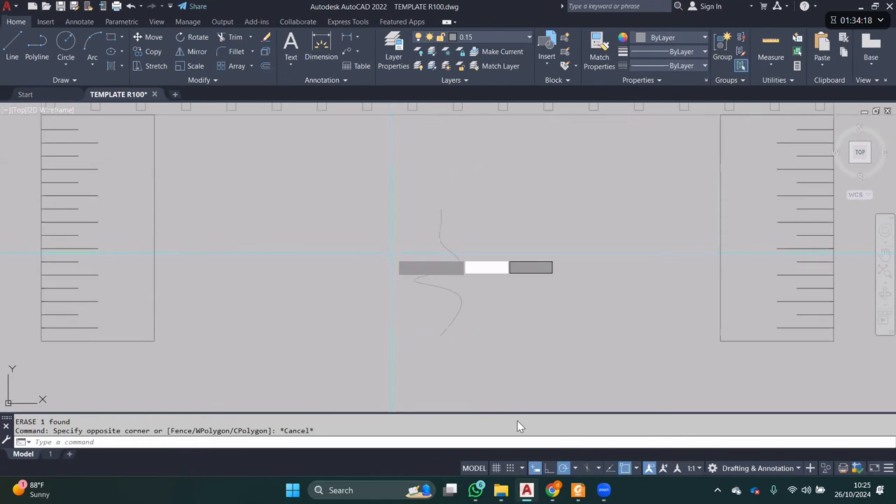
pyautogui.press('Return')
pyautogui.scroll(2, 439, 252)
pyautogui.click(385, 241)
pyautogui.click(686, 334)
pyautogui.press('Escape')
# - Move the sloping line a short distance to the left so that it still crosses the wavy spline
pyautogui.click(462, 265)
pyautogui.moveTo(487, 247); pyautogui.dragTo(456, 246, button='middle')
pyautogui.write('m')
pyautogui.press('Return')
pyautogui.click(600, 243)
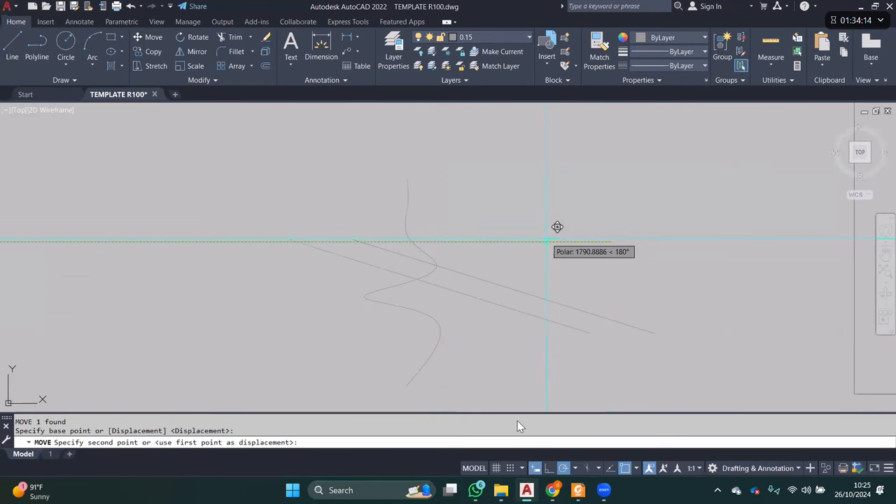
pyautogui.click(531, 235)
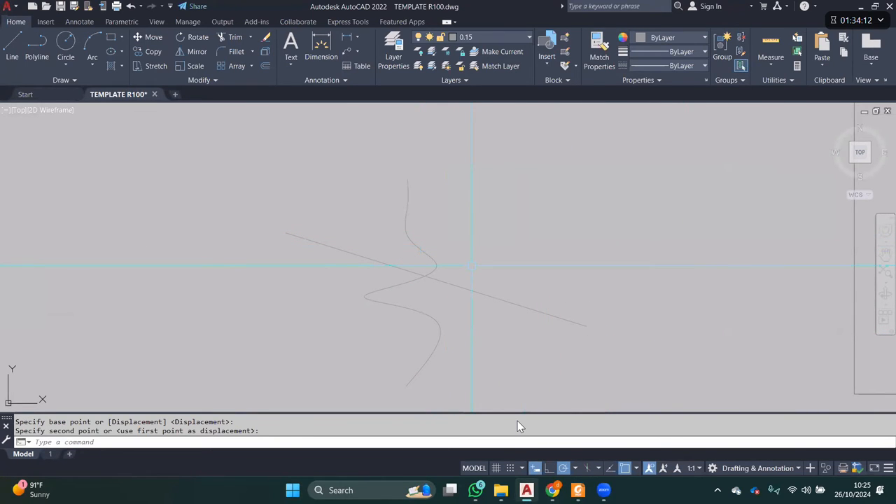
# - Trim off the part of the wavy spline above the sloping line, using that line as the cutting edge
pyautogui.click(446, 285)
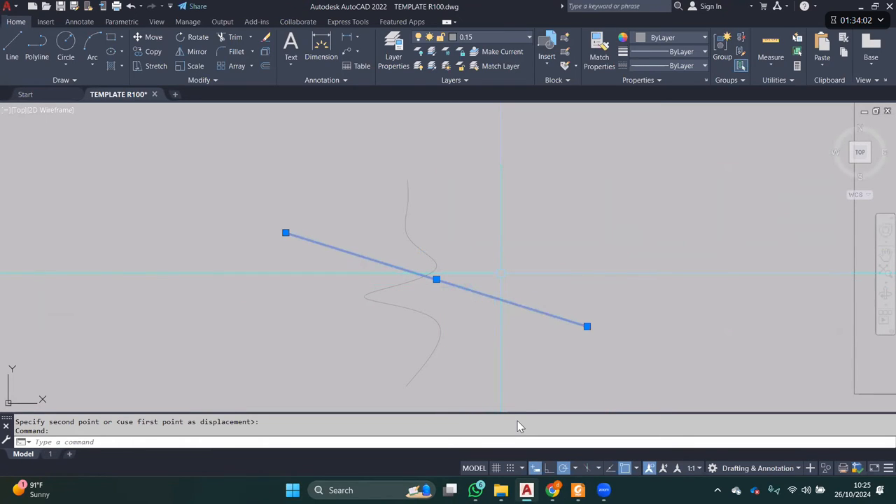
pyautogui.write('TR')
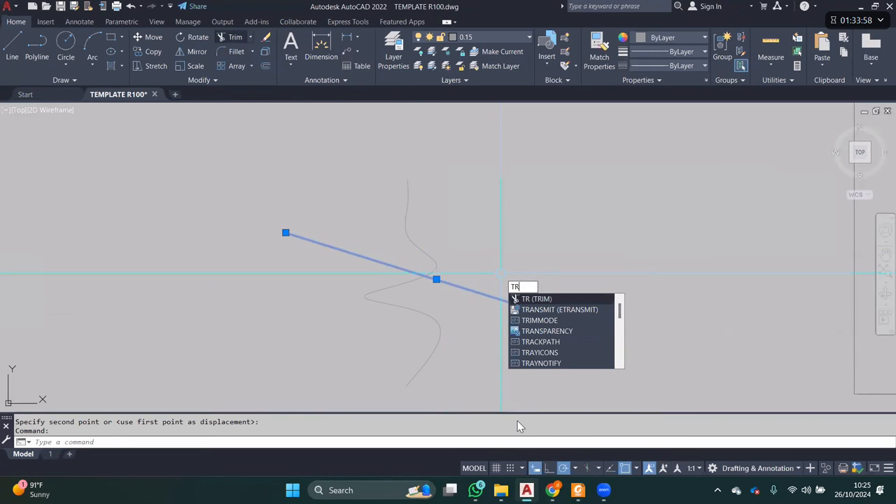
pyautogui.press('Return')
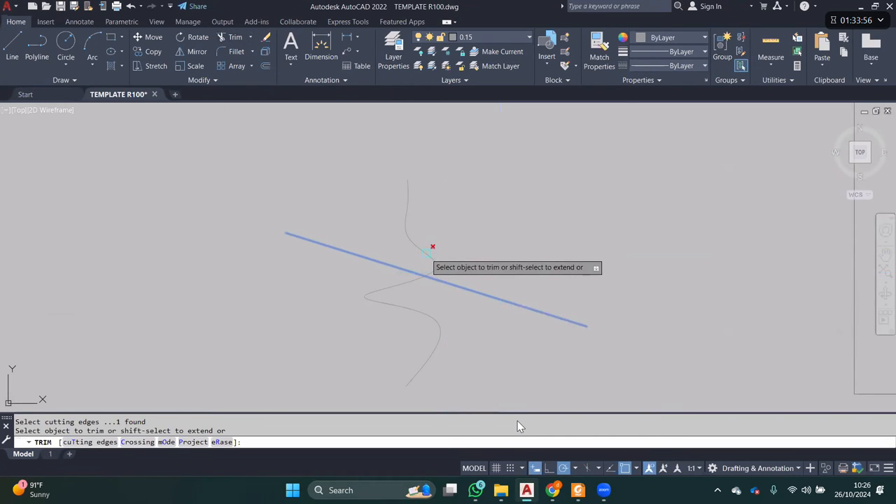
pyautogui.press('Escape')
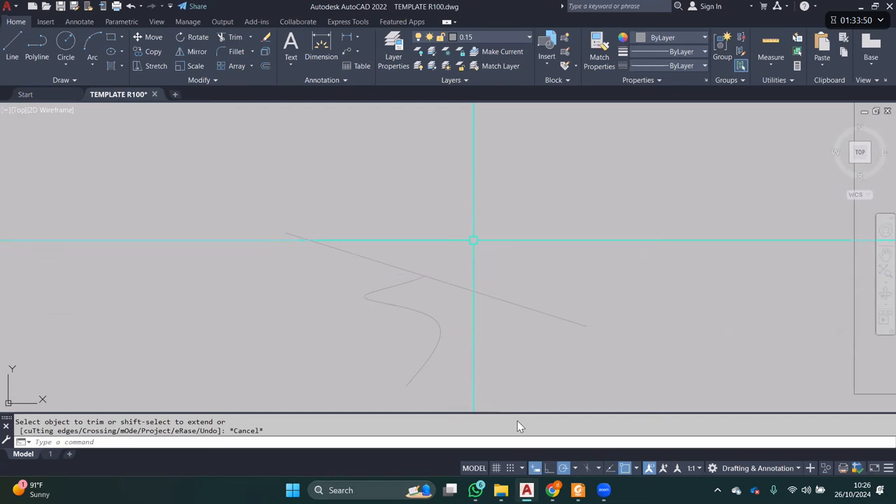
# - Erase the sloping line together with the remaining piece of the wavy spline
pyautogui.click(448, 249)
pyautogui.click(395, 297)
pyautogui.scroll(-4, 493, 231)
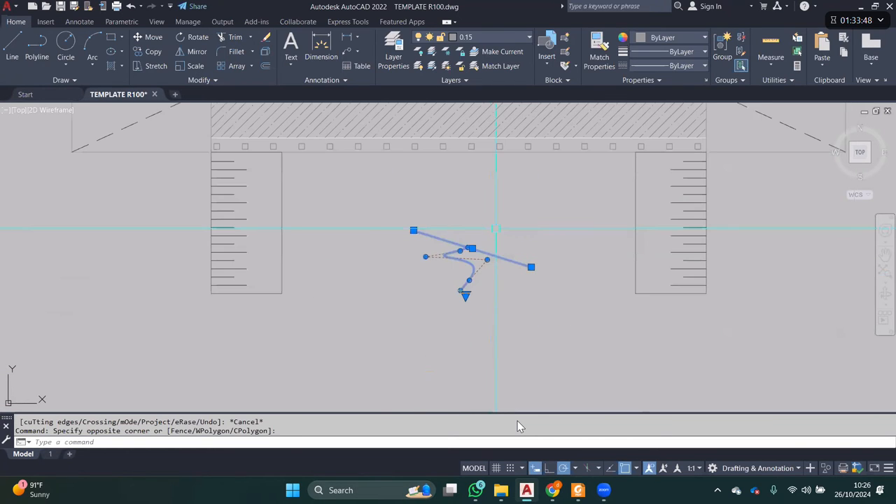
pyautogui.write('e')
pyautogui.press('Return')
# - Copy the approach rectangle at the deck's right end into the empty space to its right
pyautogui.scroll(-2, 499, 233)
pyautogui.scroll(-4, 517, 252)
pyautogui.moveTo(560, 382); pyautogui.dragTo(522, 249, button='middle')
pyautogui.scroll(3, 560, 308)
pyautogui.scroll(-1, 397, 253)
pyautogui.moveTo(477, 204); pyautogui.dragTo(493, 309, button='middle')
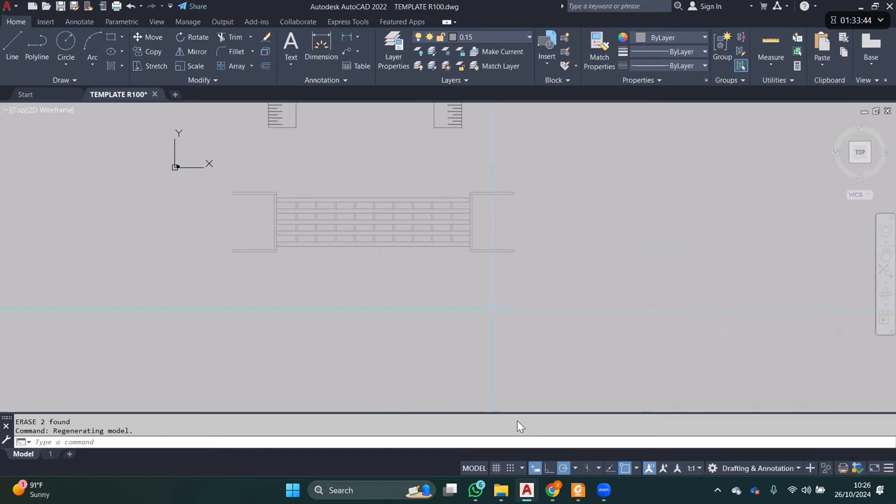
pyautogui.scroll(6, 463, 252)
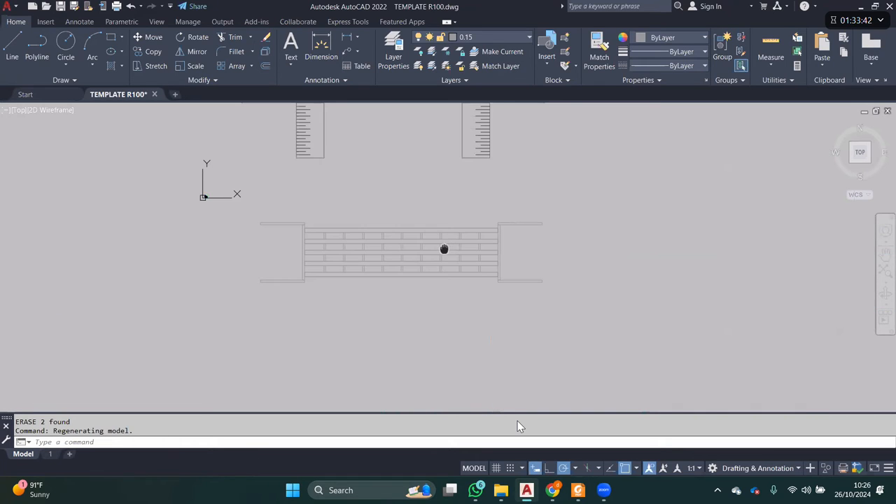
pyautogui.click(567, 196)
pyautogui.moveTo(567, 196); pyautogui.dragTo(364, 226, button='middle')
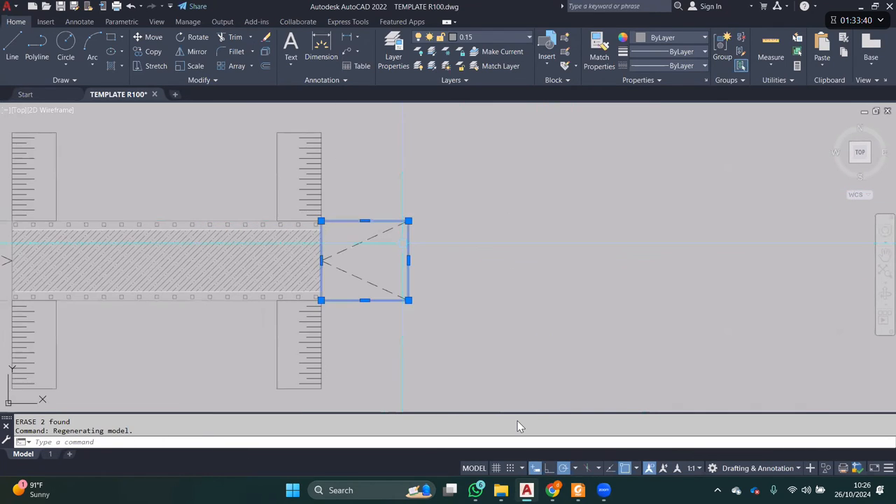
pyautogui.write('co')
pyautogui.press('Return')
pyautogui.click(355, 253)
pyautogui.moveTo(466, 245); pyautogui.dragTo(384, 242, button='middle')
pyautogui.click(462, 253)
pyautogui.press('Escape')
# - Explode the copied rectangle into separate lines
pyautogui.scroll(2, 480, 248)
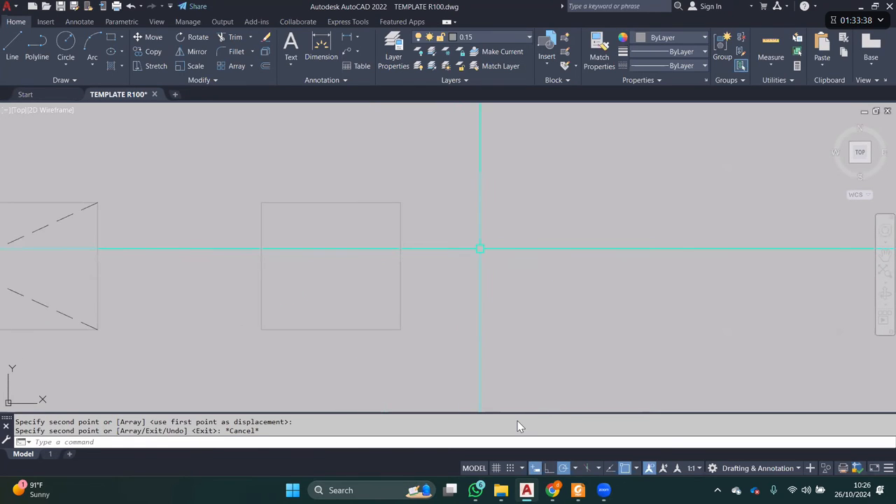
pyautogui.click(401, 252)
pyautogui.moveTo(372, 255); pyautogui.dragTo(406, 256, button='middle')
pyautogui.write('x')
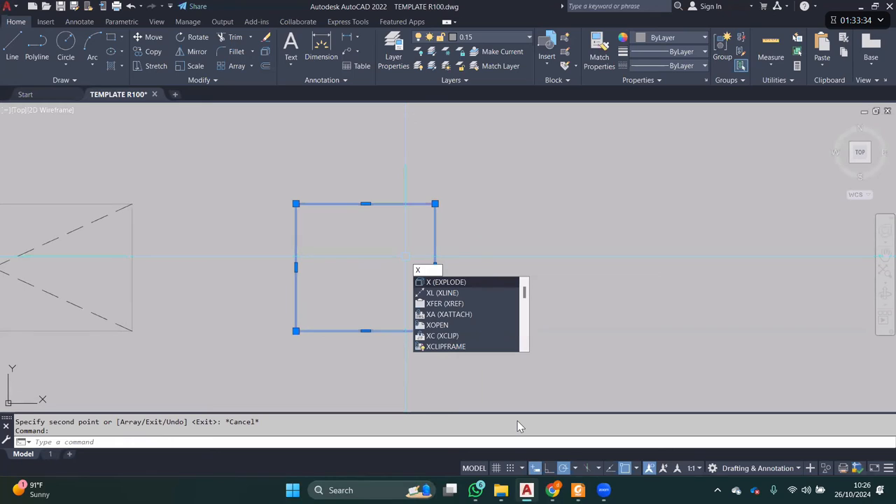
pyautogui.press('Return')
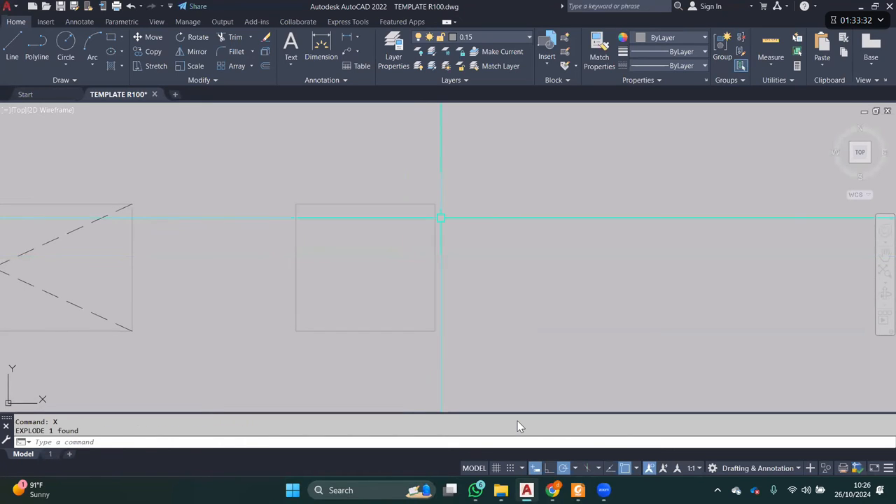
# - Erase all four lines of the exploded rectangle copy
pyautogui.click(338, 334)
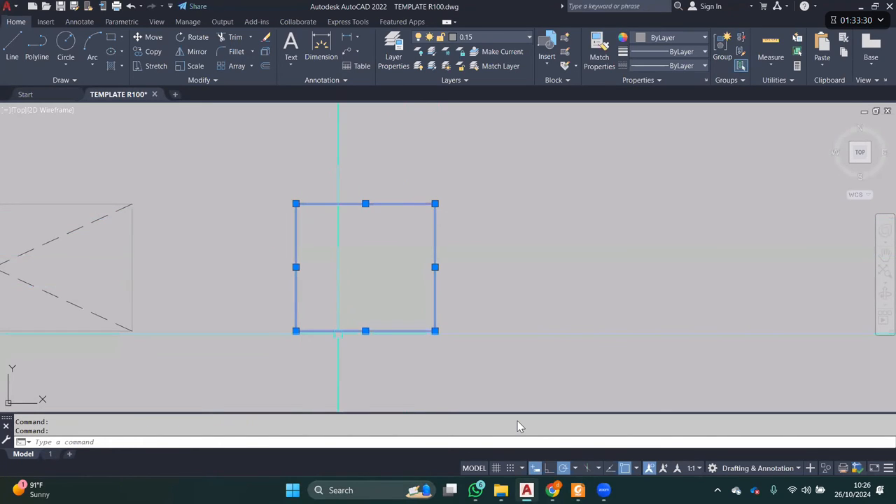
pyautogui.scroll(-4, 338, 334)
pyautogui.moveTo(338, 334); pyautogui.dragTo(542, 165, button='middle')
pyautogui.write('e')
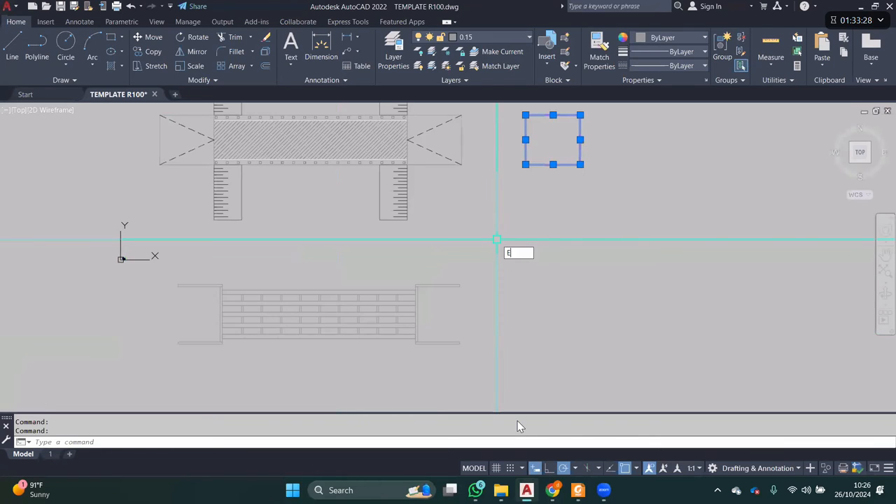
pyautogui.press('Return')
pyautogui.scroll(2, 429, 295)
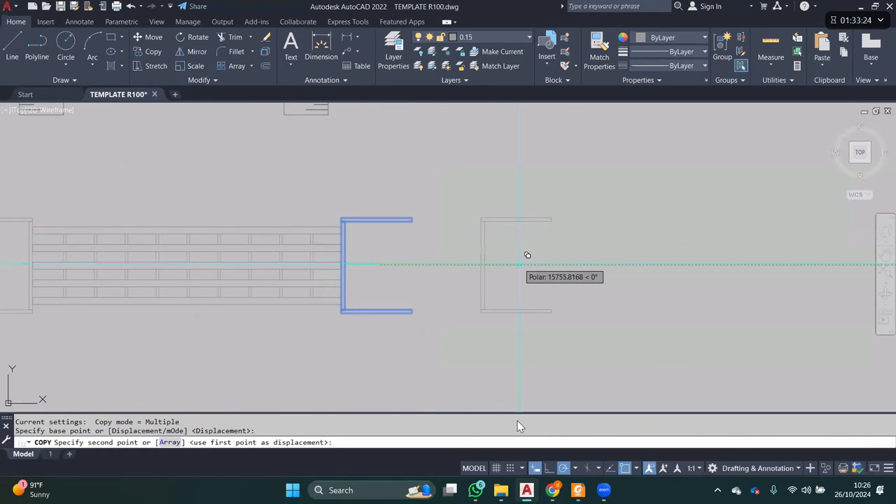
# - Copy the end wall at the deck's right end into the empty space beside it and explode the copy
pyautogui.press('Escape')
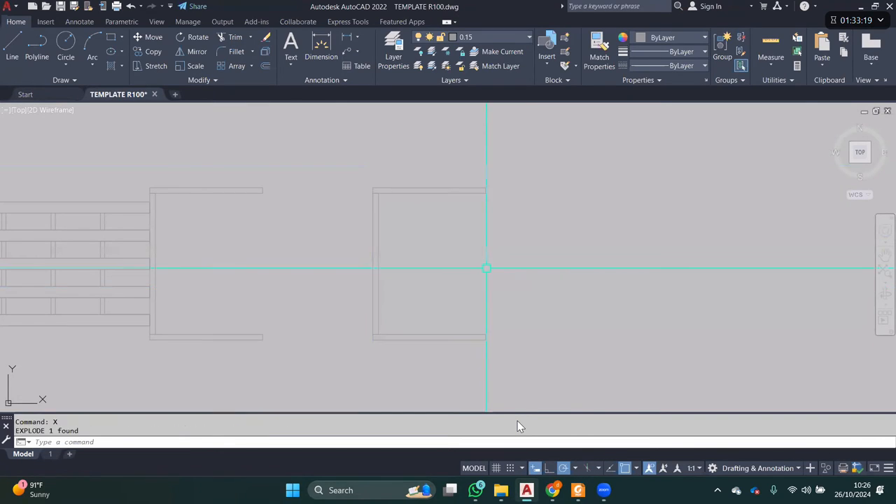
pyautogui.click(436, 191)
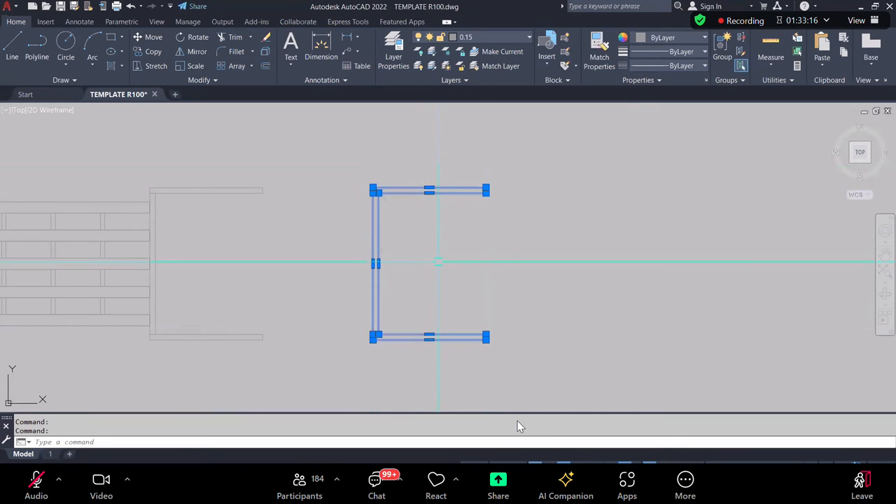
pyautogui.press('Escape')
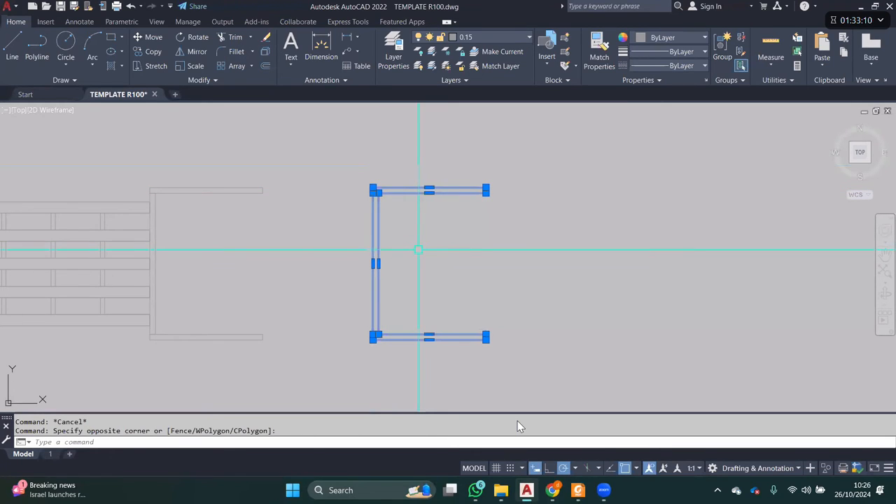
# - Cut the exploded end-wall pieces and paste them back beside the bridge plan as a single block
pyautogui.hotkey('ctrl', 'x')
pyautogui.hotkey('ctrl', 'shift', 'v')
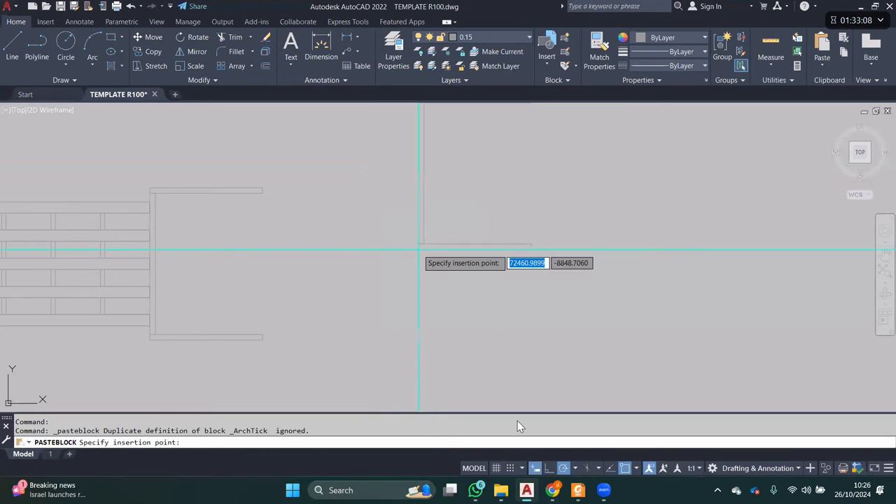
pyautogui.click(363, 347)
# - Open the pasted end wall for block editing, preview blocks A$C648e0d6e and A$Cc546671b, and cancel without editing
pyautogui.doubleClick(363, 214)
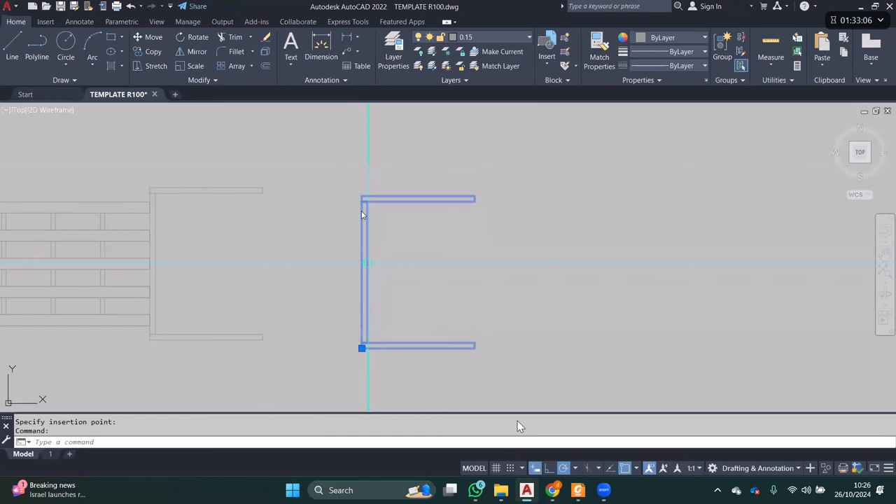
pyautogui.click(362, 209)
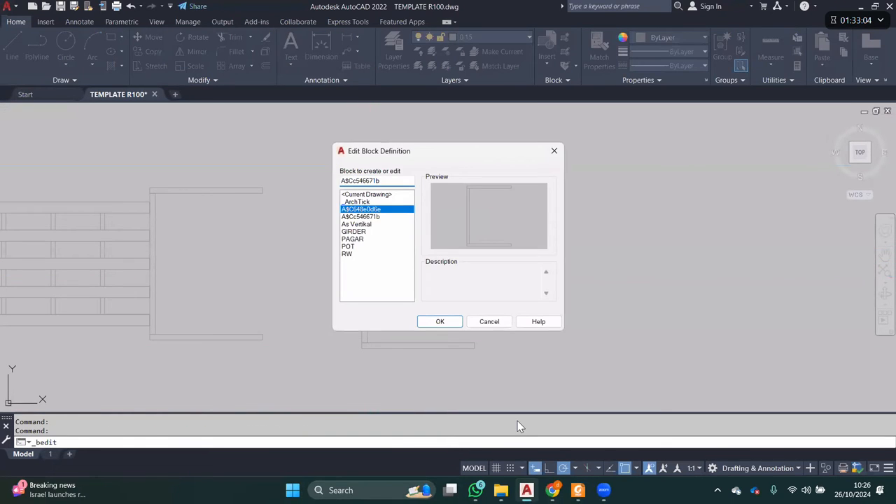
pyautogui.click(362, 217)
pyautogui.press('Escape')
# - Erase the pasted end-wall block from the empty space beside the bridge plan
pyautogui.click(418, 265)
pyautogui.click(356, 253)
pyautogui.scroll(-4, 425, 242)
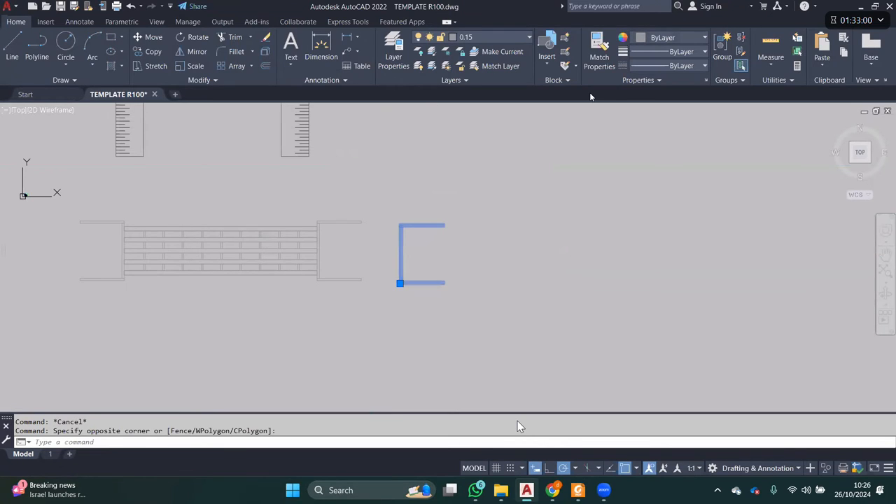
pyautogui.write('E')
pyautogui.press('Return')
pyautogui.scroll(-2, 540, 158)
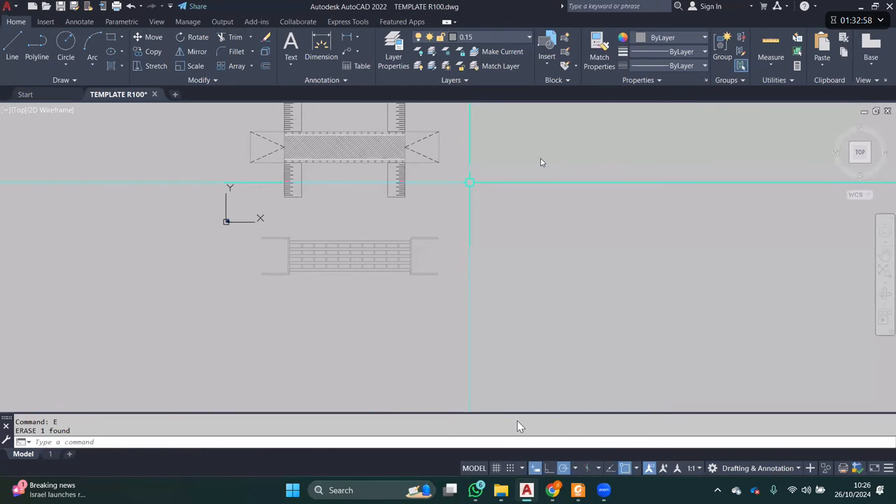
pyautogui.moveTo(521, 279); pyautogui.dragTo(501, 292, button='middle')
# - Switch to SOAL.pdf in Foxit Reader and examine the Potongan A section's deck, girder, diaphragms and dimensions
pyautogui.hotkey('alt', 'Tab')
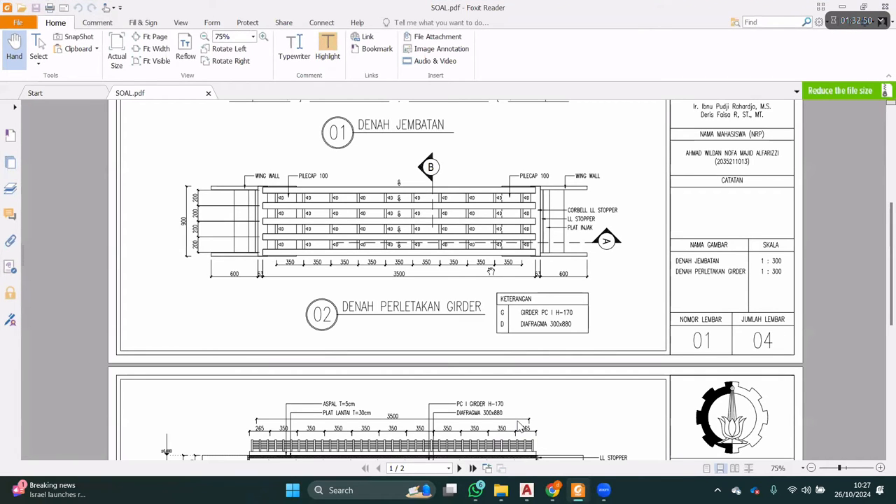
pyautogui.scroll(-3, 491, 271)
pyautogui.keyDown('ctrl'); pyautogui.scroll(2, 491, 271); pyautogui.keyUp('ctrl')
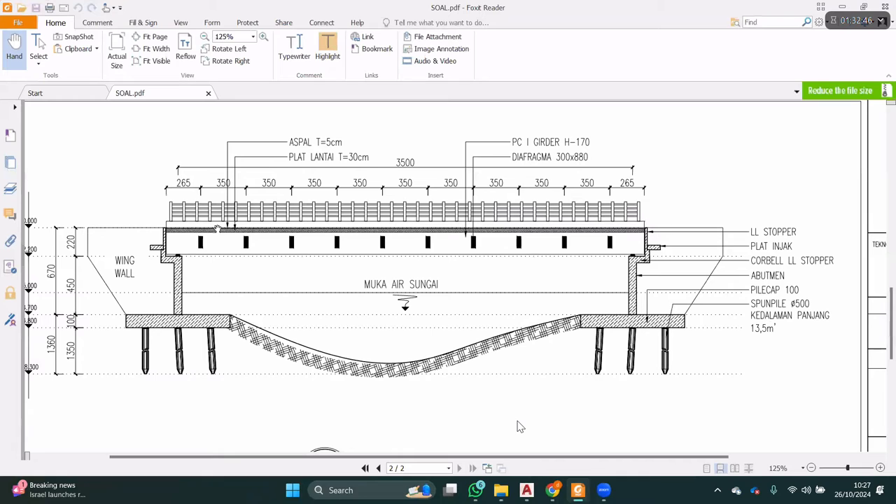
pyautogui.scroll(-1, 154, 249)
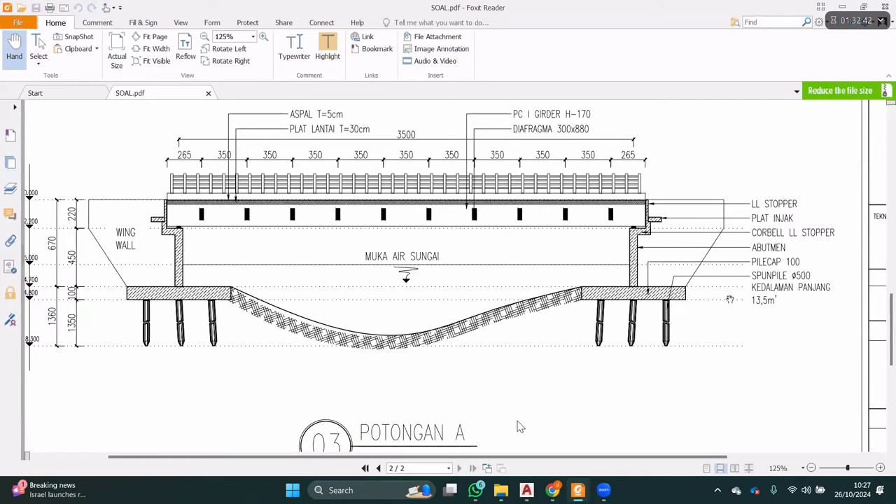
pyautogui.moveTo(551, 260); pyautogui.dragTo(570, 286)
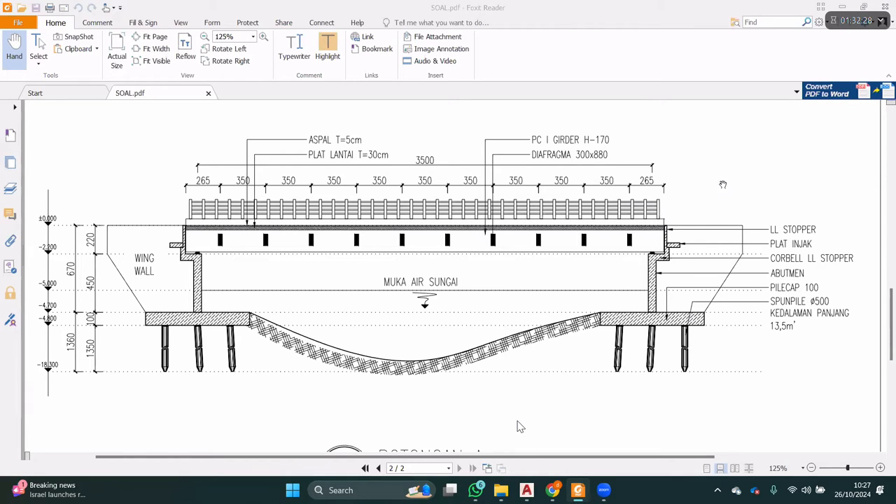
pyautogui.moveTo(581, 492)
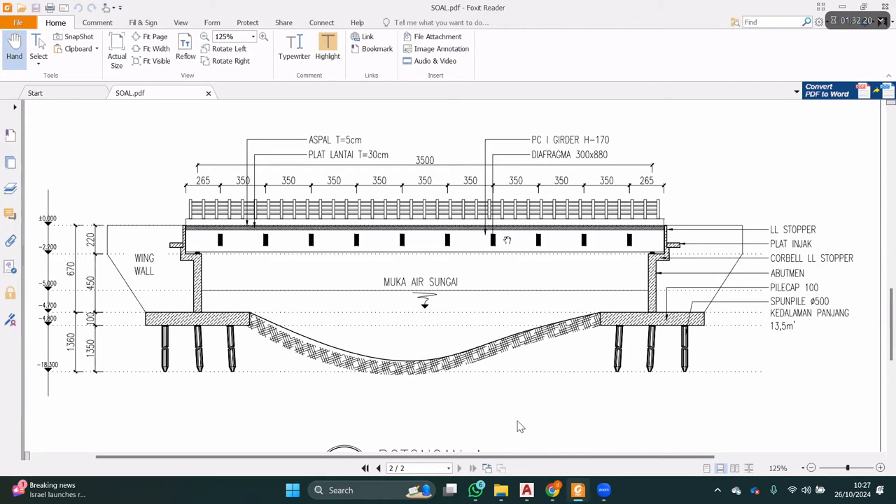
pyautogui.keyDown('ctrl'); pyautogui.scroll(6, 508, 240); pyautogui.keyUp('ctrl')
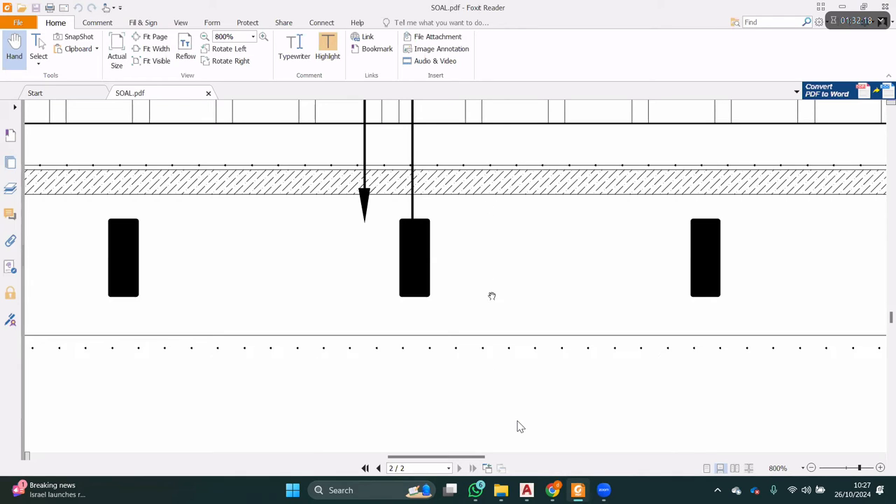
pyautogui.keyDown('ctrl'); pyautogui.scroll(-1, 508, 238); pyautogui.keyUp('ctrl')
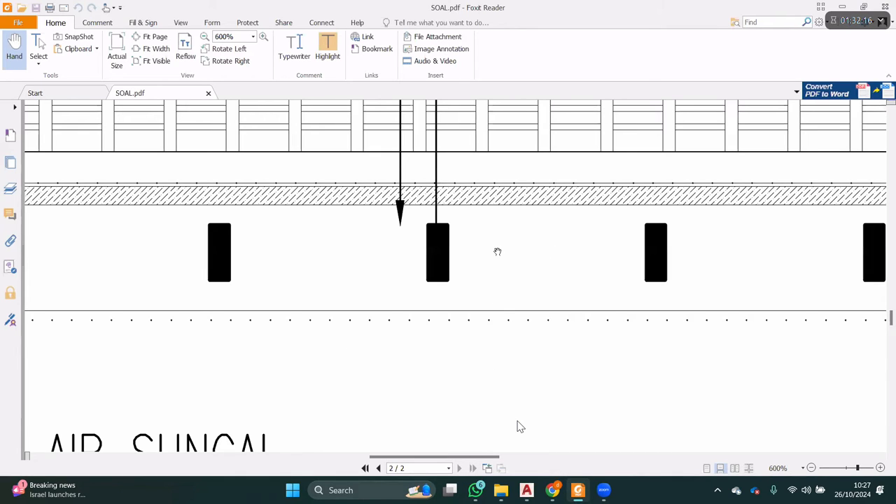
pyautogui.keyDown('ctrl'); pyautogui.scroll(-2, 513, 250); pyautogui.keyUp('ctrl')
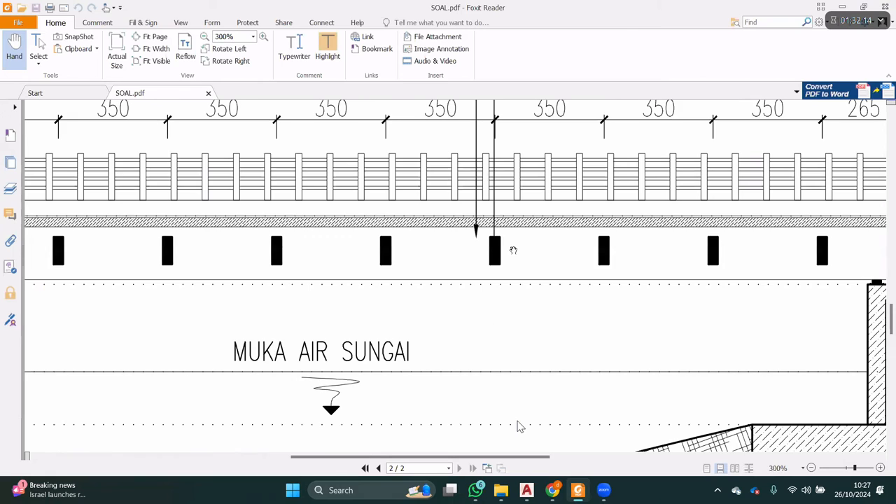
pyautogui.keyDown('ctrl'); pyautogui.scroll(2, 553, 242); pyautogui.keyUp('ctrl')
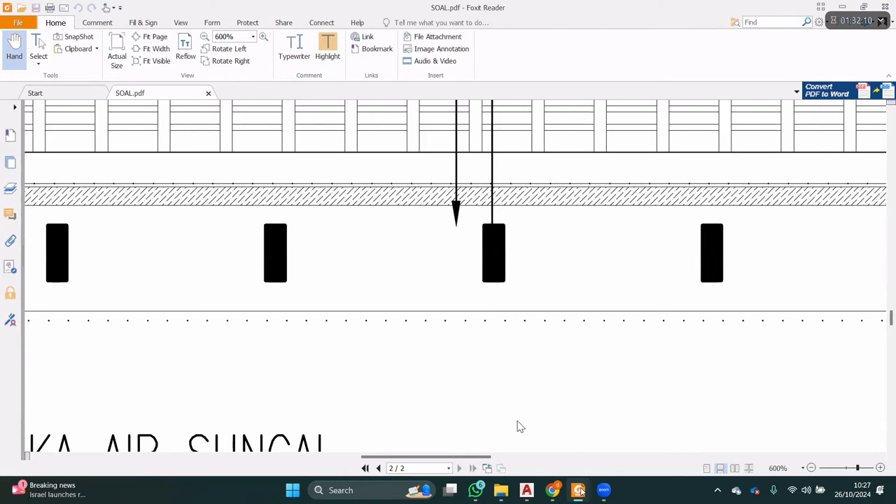
pyautogui.keyDown('ctrl'); pyautogui.scroll(-4, 519, 426); pyautogui.keyUp('ctrl')
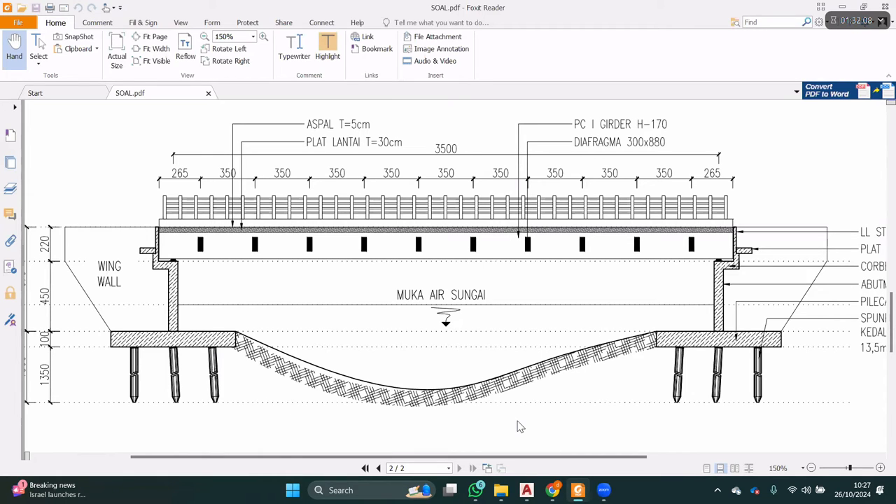
# - Switch back to AutoCAD and draw a vertical construction line through the deck's left end in the girder plan
pyautogui.hotkey('alt', 'Tab')
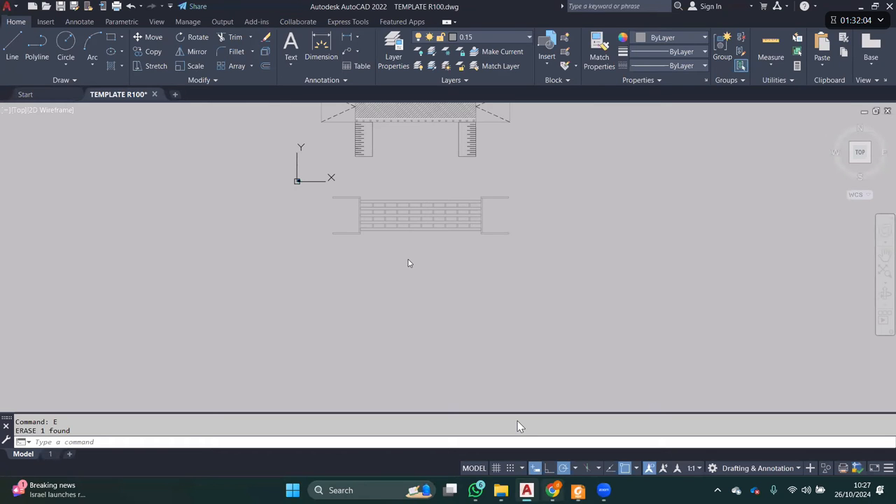
pyautogui.scroll(4, 422, 252)
pyautogui.press('Escape')
pyautogui.write('XL')
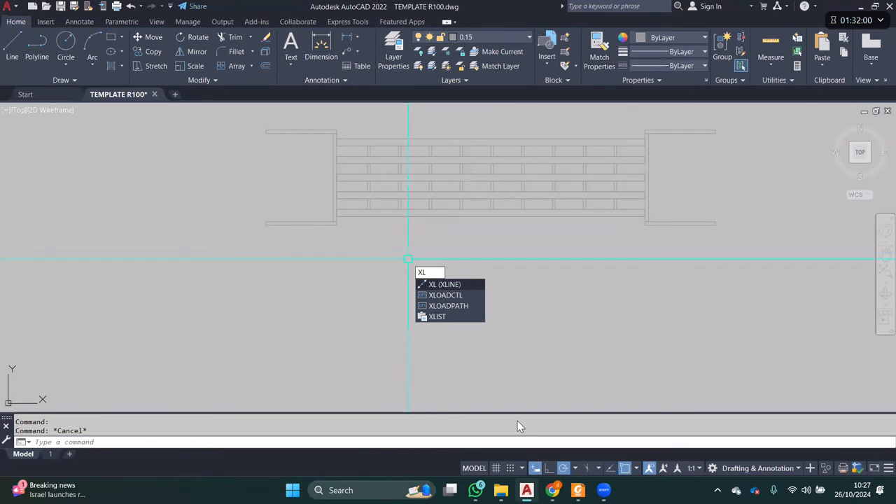
pyautogui.press('Return')
pyautogui.scroll(5, 340, 220)
pyautogui.click(338, 219)
pyautogui.scroll(-5, 339, 219)
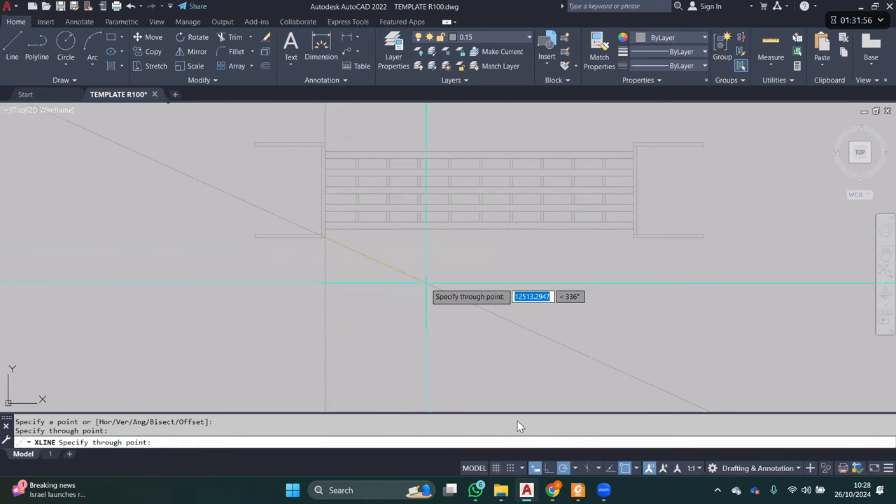
pyautogui.press('Return')
# - Draw a vertical construction line through the lower corner of the end wall at the deck's right end
pyautogui.moveTo(527, 273); pyautogui.dragTo(412, 282, button='middle')
pyautogui.scroll(4, 530, 272)
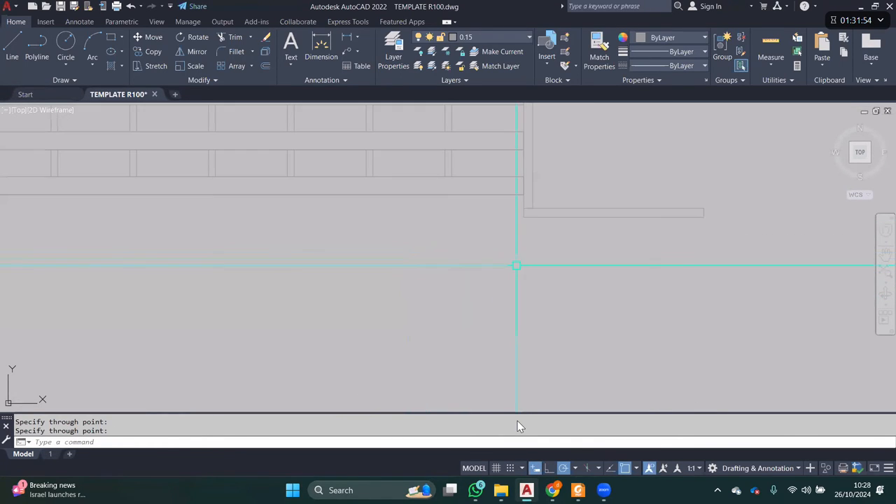
pyautogui.press('Return')
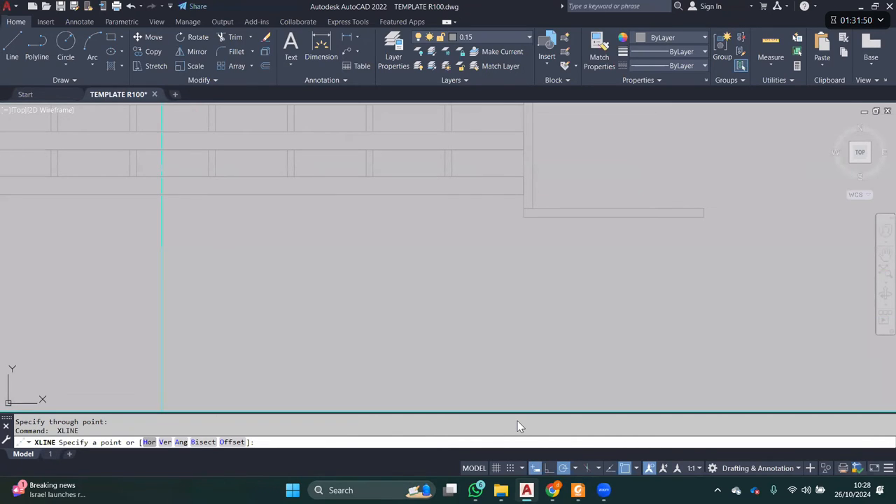
pyautogui.press('Escape')
pyautogui.press('Return')
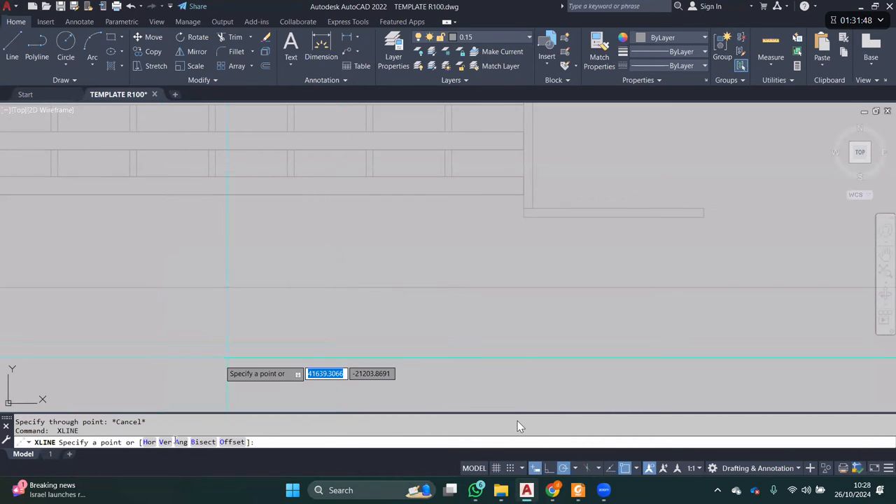
pyautogui.write('v')
pyautogui.press('Return')
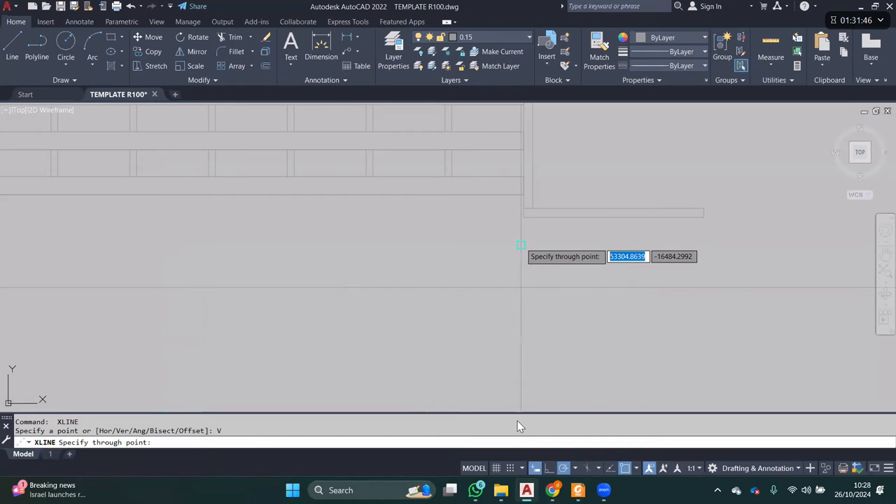
pyautogui.click(523, 217)
pyautogui.press('Escape')
# - Erase the stray horizontal construction line below the girder plan
pyautogui.click(474, 254)
pyautogui.click(413, 346)
pyautogui.scroll(-4, 413, 332)
pyautogui.moveTo(413, 332); pyautogui.dragTo(564, 281, button='middle')
pyautogui.write('e')
pyautogui.press('Return')
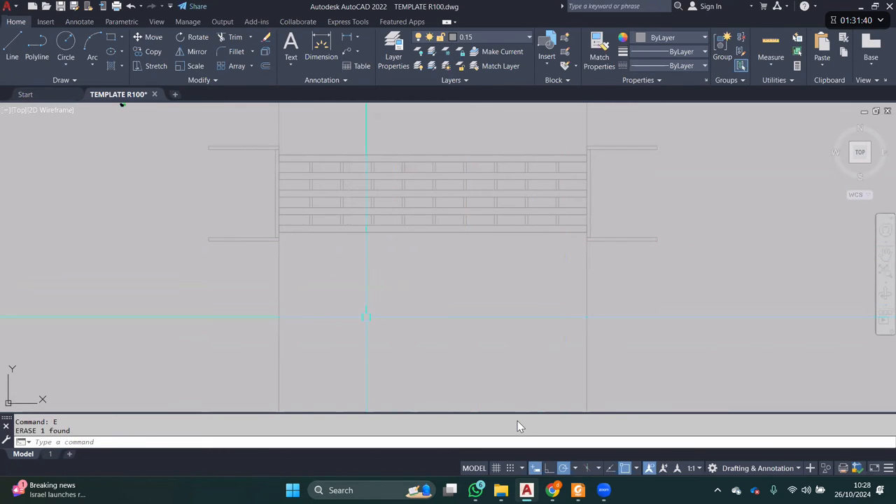
# - Draw a horizontal line below the girder plan that crosses both vertical construction lines
pyautogui.write('l')
pyautogui.press('Return')
pyautogui.click(280, 302)
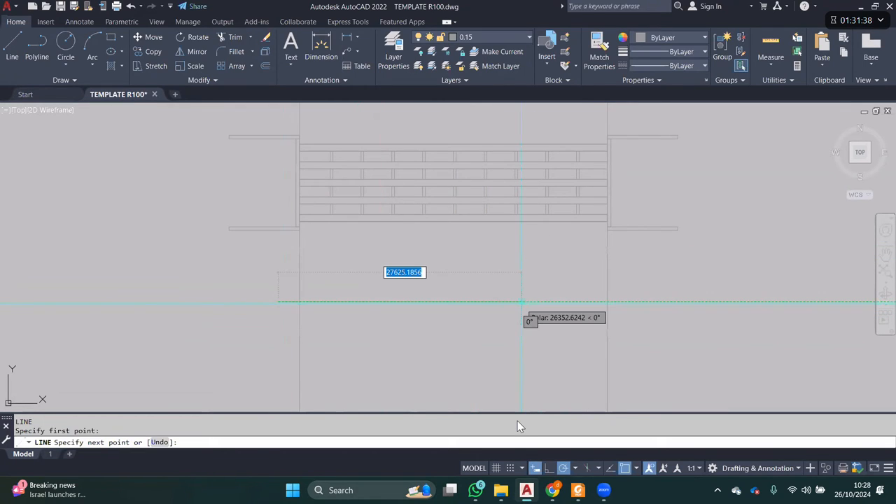
pyautogui.press('Escape')
# - Copy the horizontal line straight down by 170, undo that copy, and copy it by 1700 instead
pyautogui.click(556, 293)
pyautogui.click(532, 327)
pyautogui.write('co')
pyautogui.press('Return')
pyautogui.moveTo(517, 320); pyautogui.dragTo(514, 280, button='middle')
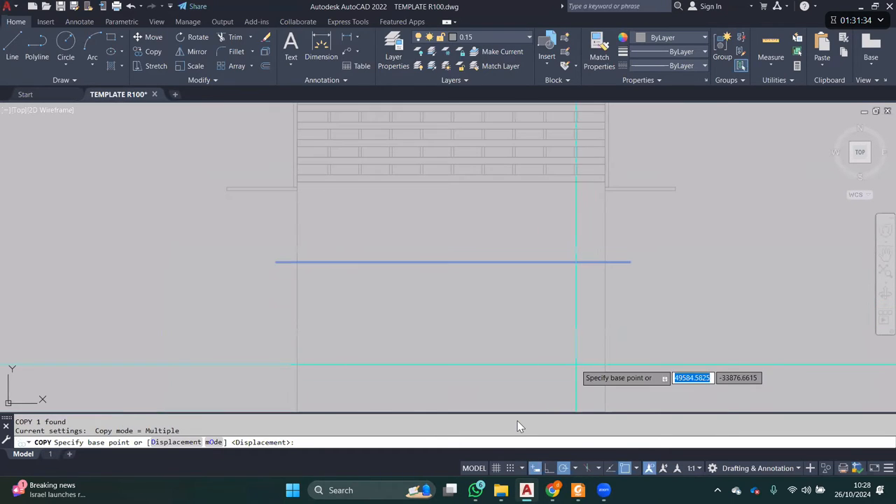
pyautogui.moveTo(598, 318); pyautogui.dragTo(598, 318, button='middle')
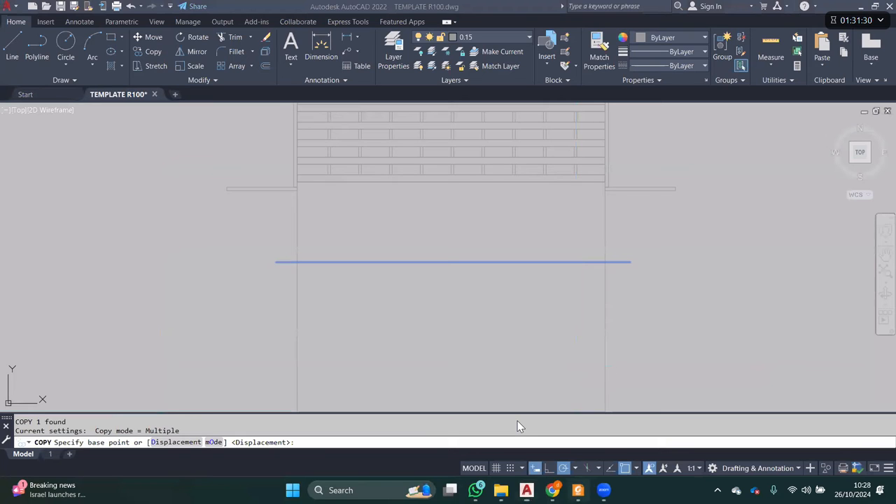
pyautogui.hotkey('alt', 'Tab')
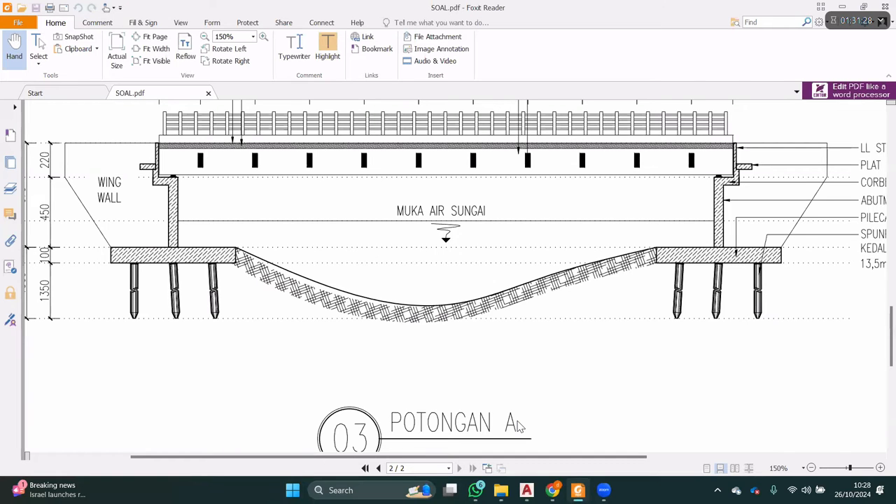
pyautogui.hotkey('alt', 'Tab')
pyautogui.write('170')
pyautogui.press('Return')
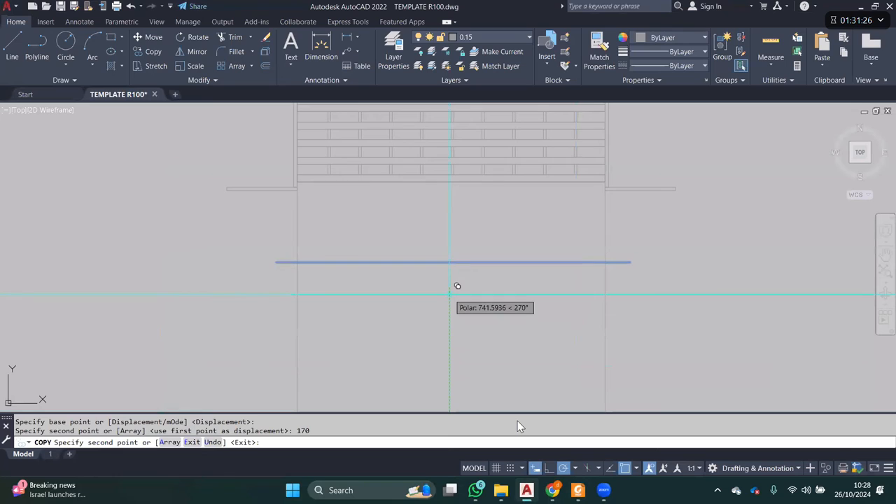
pyautogui.hotkey('ctrl', 'z')
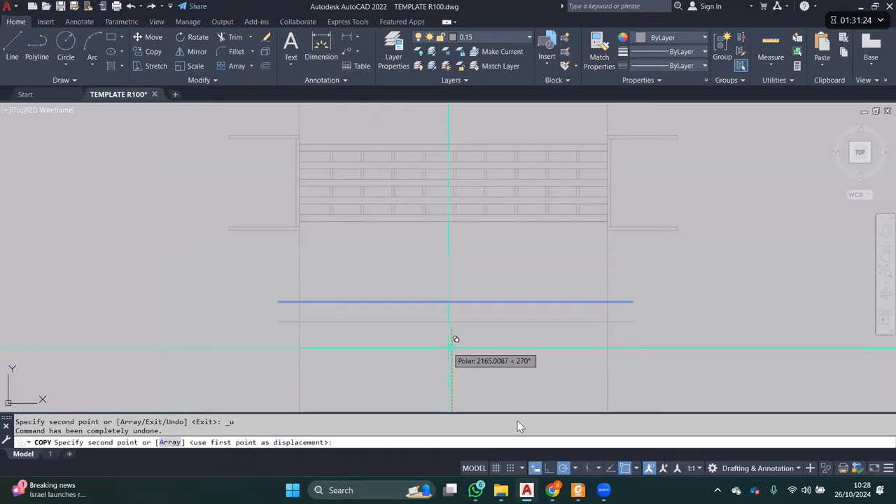
pyautogui.write('1700')
pyautogui.press('Return')
pyautogui.press('Escape')
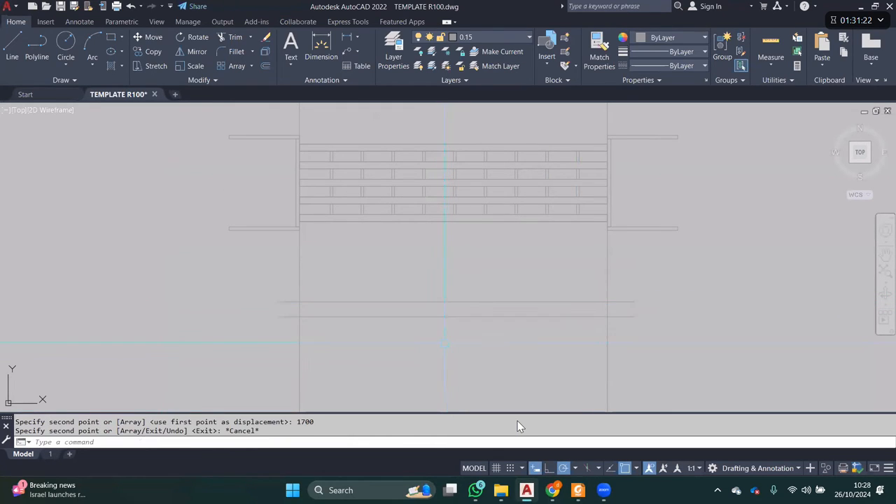
# - Try to trim the overhanging ends of the two horizontal lines against both vertical construction lines, and undo the trim
pyautogui.moveTo(500, 321); pyautogui.dragTo(471, 315, button='middle')
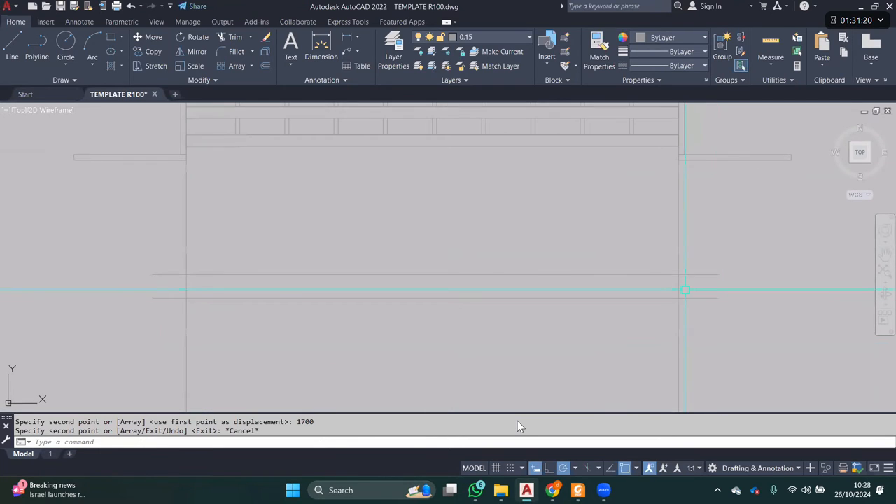
pyautogui.click(680, 251)
pyautogui.click(186, 246)
pyautogui.write('T')
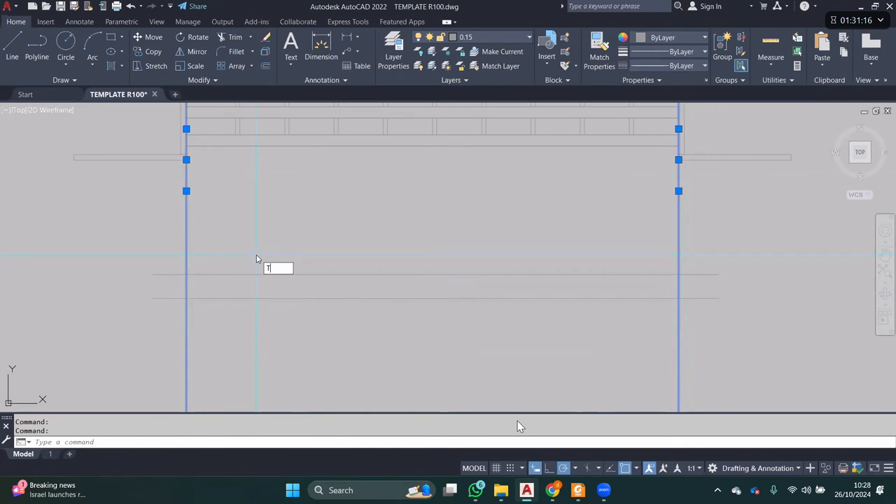
pyautogui.write('R')
pyautogui.press('Return')
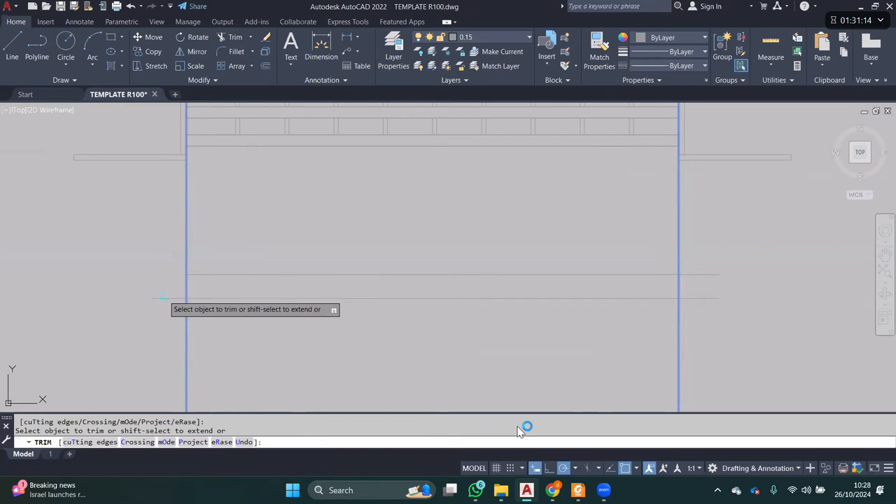
pyautogui.click(164, 297)
pyautogui.click(698, 299)
pyautogui.click(697, 275)
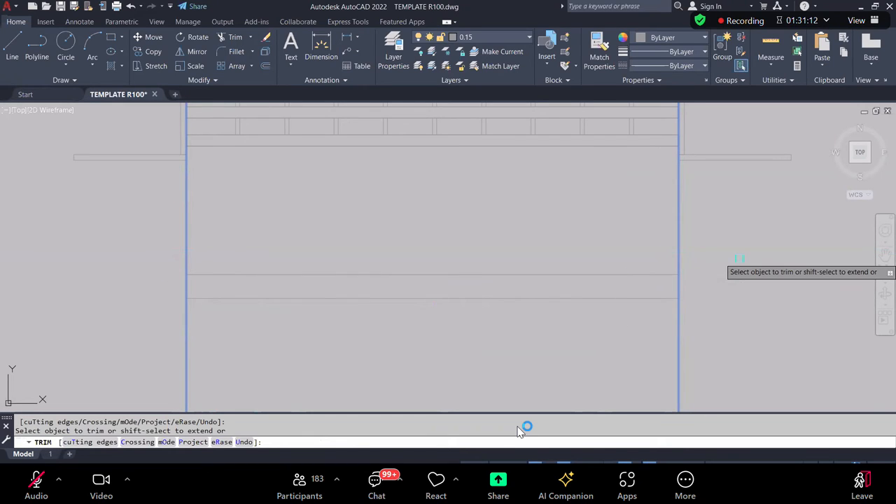
pyautogui.press('Return')
pyautogui.hotkey('ctrl', 'z')
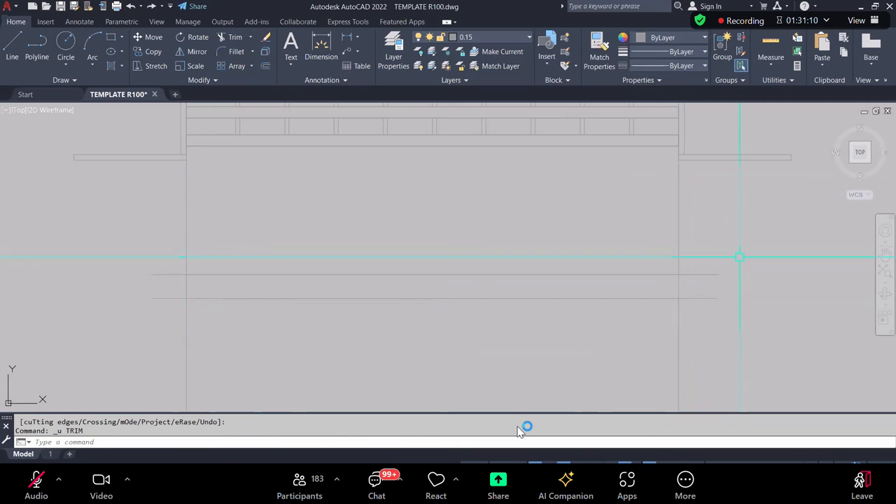
# - Trim the ends of both horizontal lines that extend outside the two vertical construction lines
pyautogui.write('TR')
pyautogui.press('Return')
pyautogui.press('Return')
pyautogui.moveTo(698, 259)
pyautogui.mouseDown()
pyautogui.moveTo(709, 255)
pyautogui.moveTo(707, 334)
pyautogui.mouseUp()
pyautogui.moveTo(162, 262); pyautogui.dragTo(174, 335)
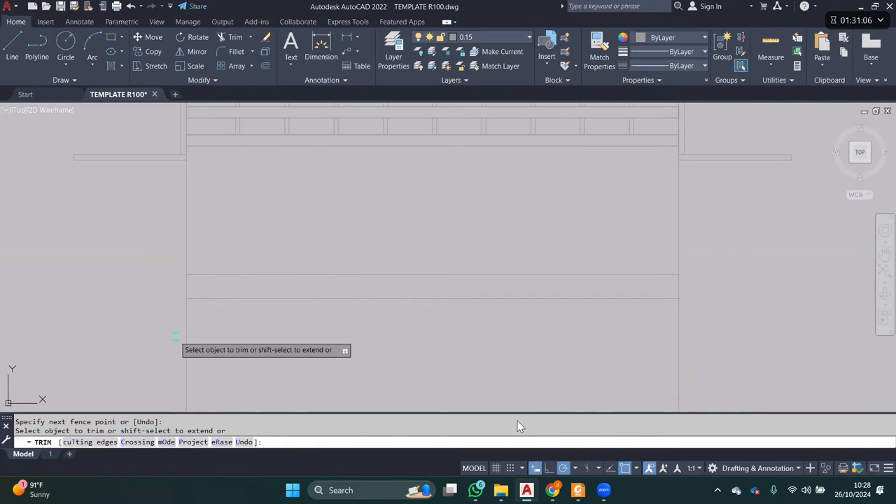
pyautogui.press('Return')
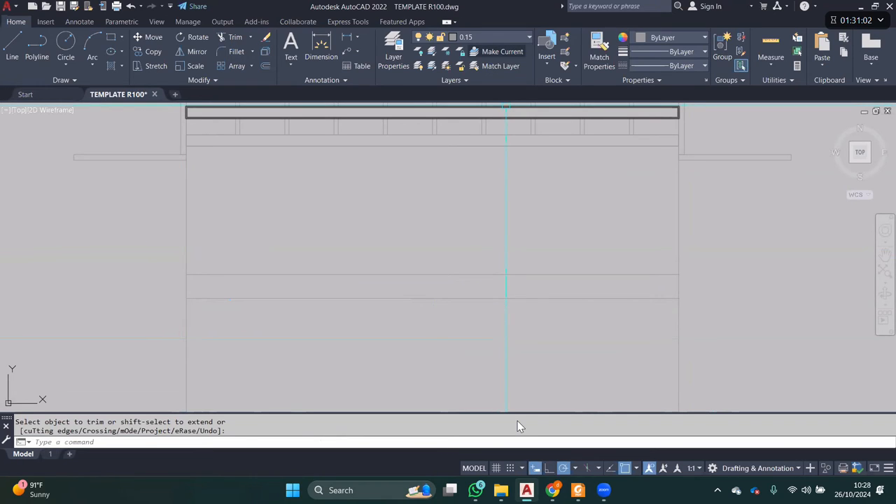
pyautogui.click(441, 252)
pyautogui.press('Escape')
pyautogui.click(462, 245)
pyautogui.press('Escape')
pyautogui.press('Escape')
pyautogui.press('Escape')
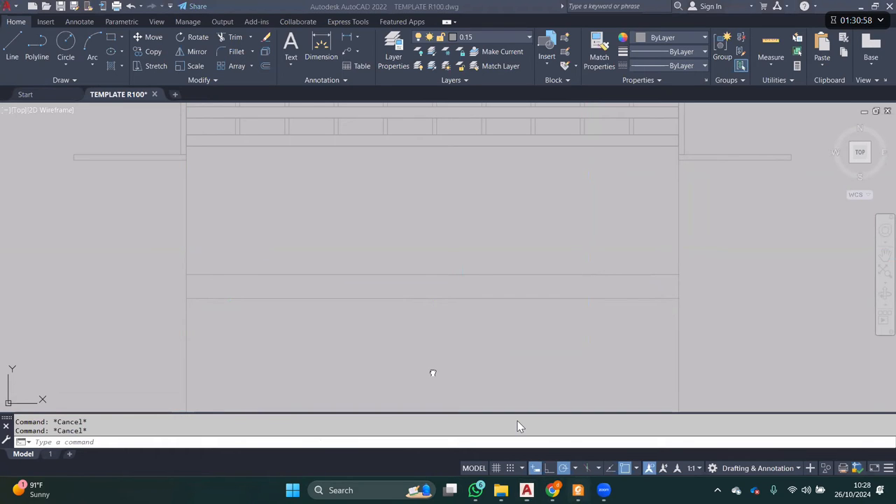
# - Check the diaphragm detail in SOAL.pdf in Foxit Reader, and draw a 300 by 800 rectangle in AutoCAD below the lower horizontal line
pyautogui.hotkey('alt', 'Tab')
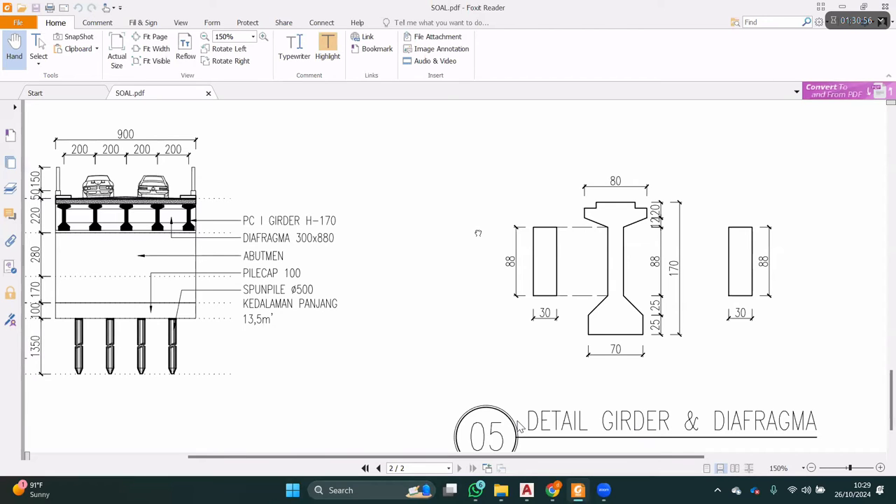
pyautogui.keyDown('ctrl'); pyautogui.scroll(-3, 519, 427); pyautogui.keyUp('ctrl')
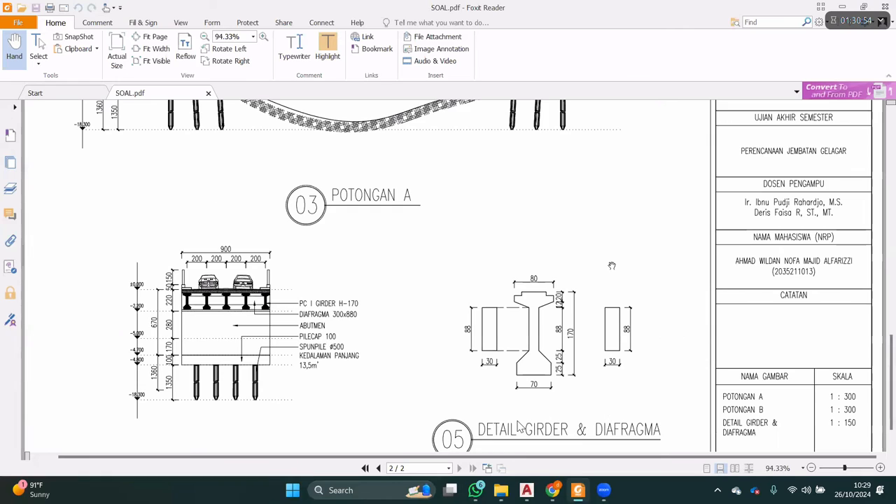
pyautogui.keyDown('ctrl'); pyautogui.scroll(4, 519, 427); pyautogui.keyUp('ctrl')
pyautogui.hotkey('alt', 'Tab')
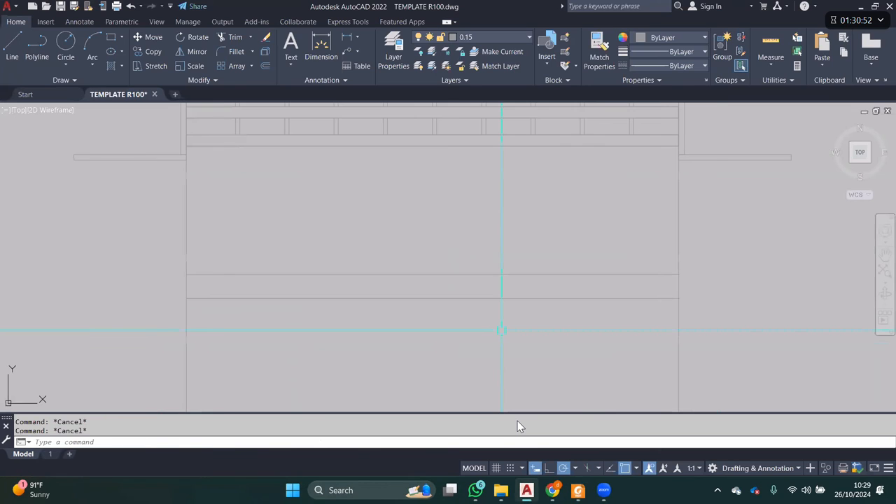
pyautogui.write('REC')
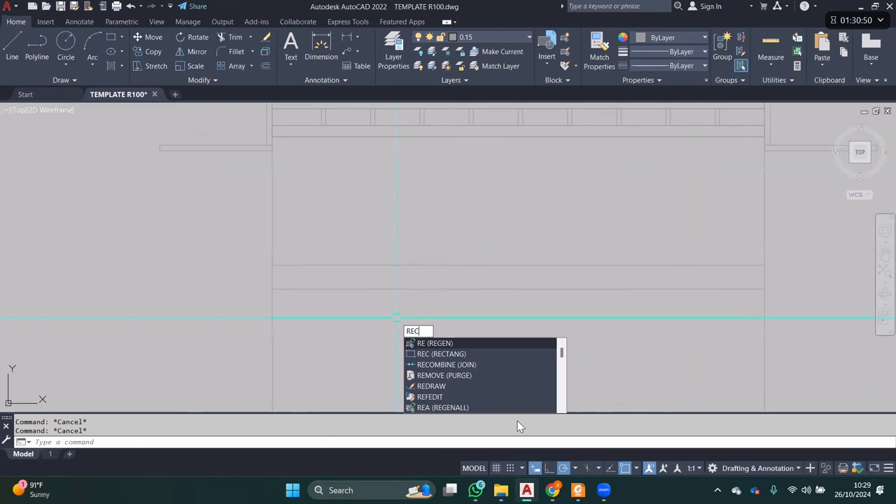
pyautogui.press('Return')
pyautogui.click(377, 326)
pyautogui.write('300')
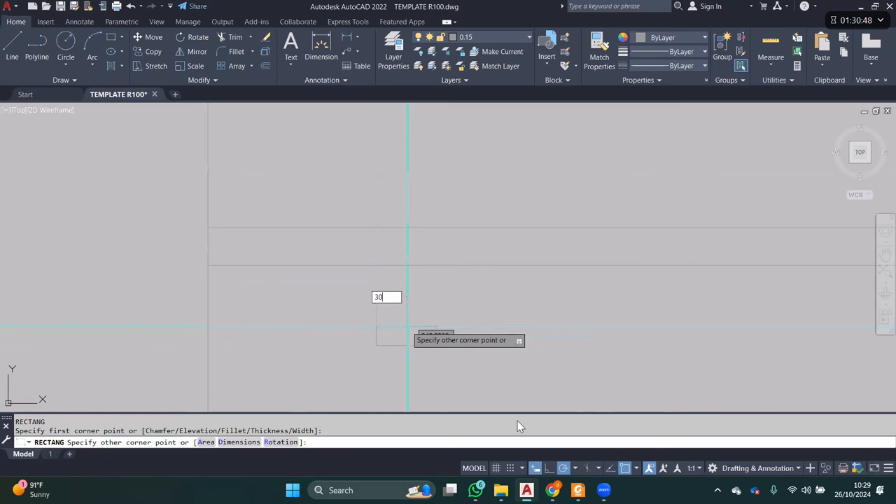
pyautogui.press('Tab')
pyautogui.write('800')
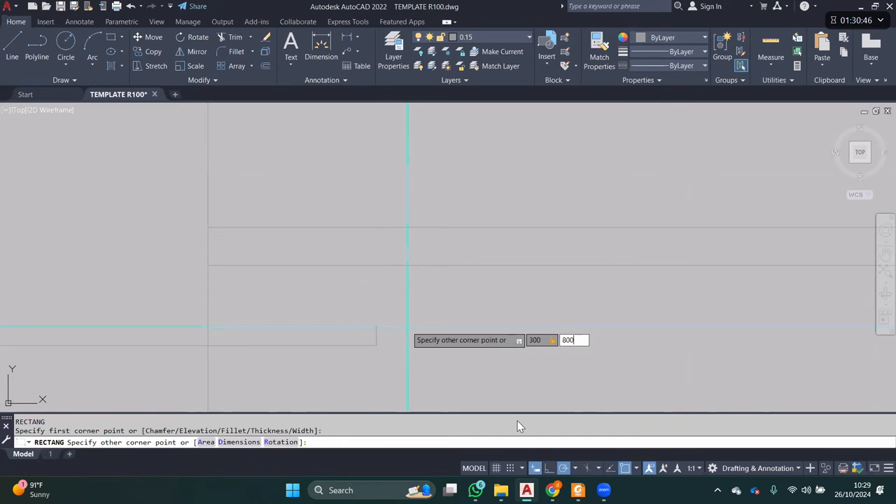
pyautogui.press('Return')
pyautogui.scroll(5, 396, 325)
pyautogui.scroll(-5, 396, 325)
pyautogui.scroll(5, 397, 324)
# - Turn the 300 by 800 rectangle into a block by cutting it and pasting it as a block below the lower horizontal line
pyautogui.click(404, 330)
pyautogui.click(325, 313)
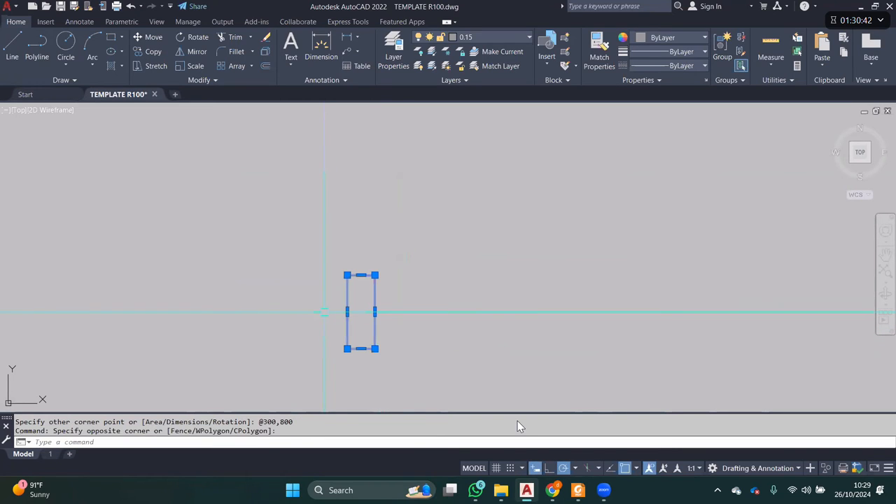
pyautogui.hotkey('ctrl', 'x')
pyautogui.hotkey('ctrl', 'shift', 'v')
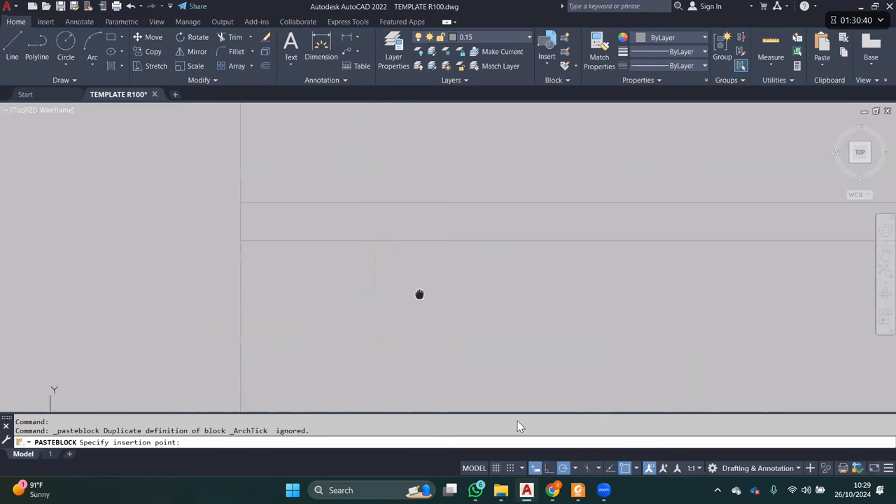
pyautogui.moveTo(419, 294); pyautogui.dragTo(441, 320, button='middle')
pyautogui.click(346, 299)
pyautogui.scroll(-4, 402, 210)
pyautogui.moveTo(411, 194); pyautogui.dragTo(400, 229, button='middle')
# - Draw a vertical construction line through the left edge of the first diaphragm in the girder plan
pyautogui.write('x')
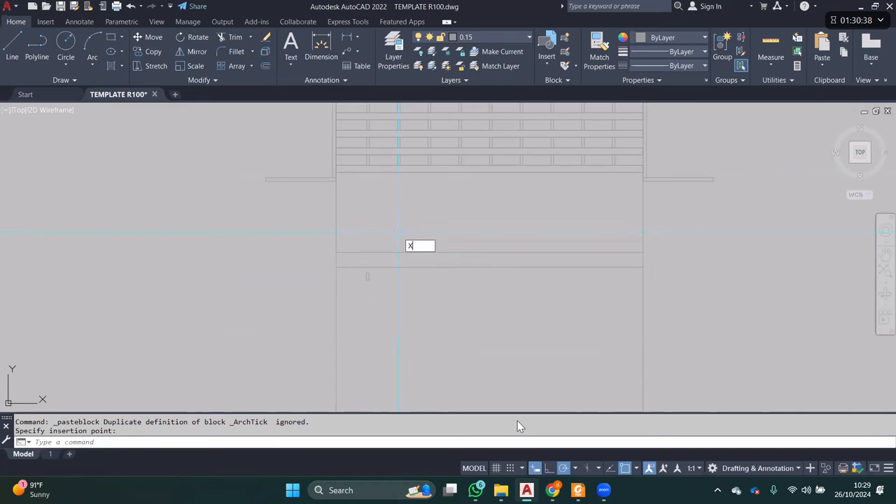
pyautogui.write('l')
pyautogui.press('Return')
pyautogui.write('v')
pyautogui.press('Return')
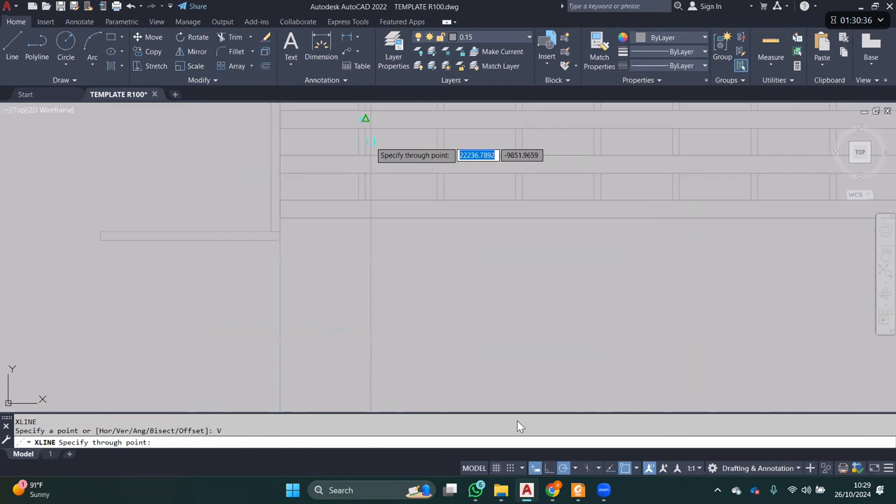
pyautogui.click(352, 232)
pyautogui.scroll(-4, 396, 241)
pyautogui.moveTo(399, 298); pyautogui.dragTo(423, 199, button='middle')
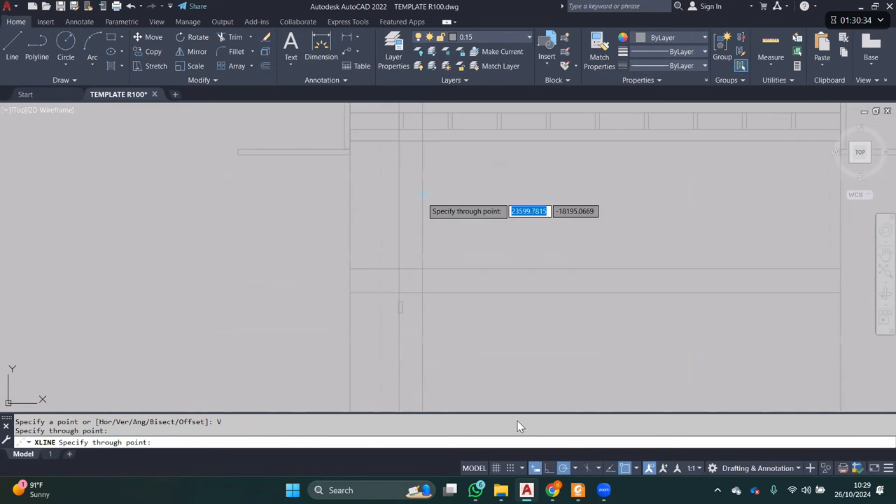
pyautogui.press('Escape')
# - Move the diaphragm block so its top-left corner sits where the new construction line meets the upper horizontal line
pyautogui.scroll(4, 401, 301)
pyautogui.click(394, 299)
pyautogui.scroll(5, 392, 302)
pyautogui.write('m')
pyautogui.press('Return')
pyautogui.click(358, 260)
pyautogui.click(396, 166)
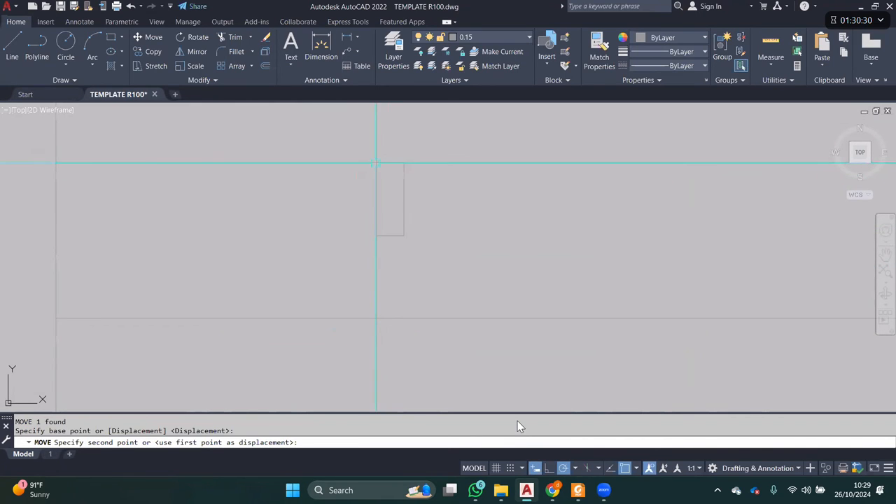
pyautogui.scroll(-4, 430, 213)
pyautogui.moveTo(431, 211); pyautogui.dragTo(375, 219, button='middle')
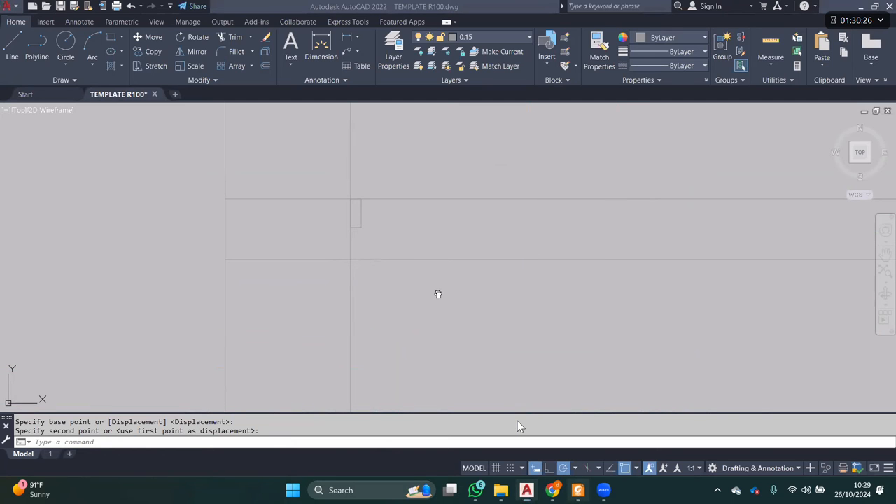
# - Check the girder and diaphragm detail in SOAL.pdf, and move the diaphragm block in AutoCAD straight down by 320
pyautogui.hotkey('alt', 'Tab')
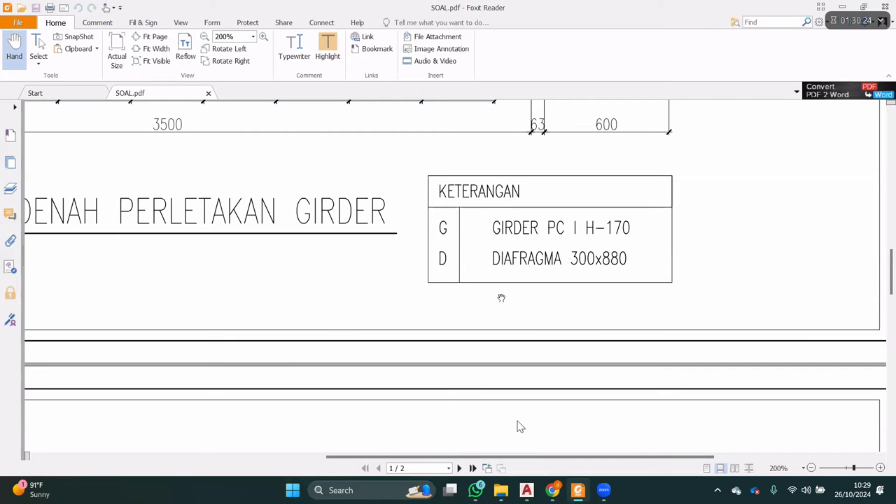
pyautogui.scroll(-3, 538, 360)
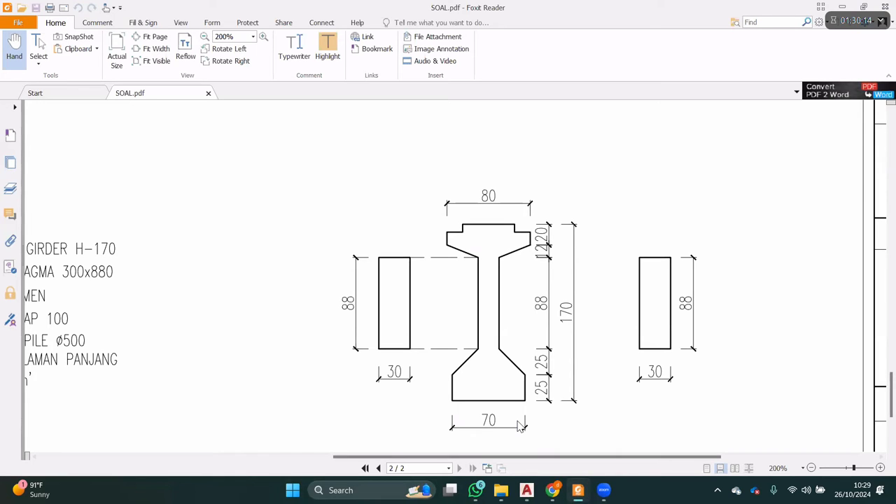
pyautogui.hotkey('alt', 'Tab')
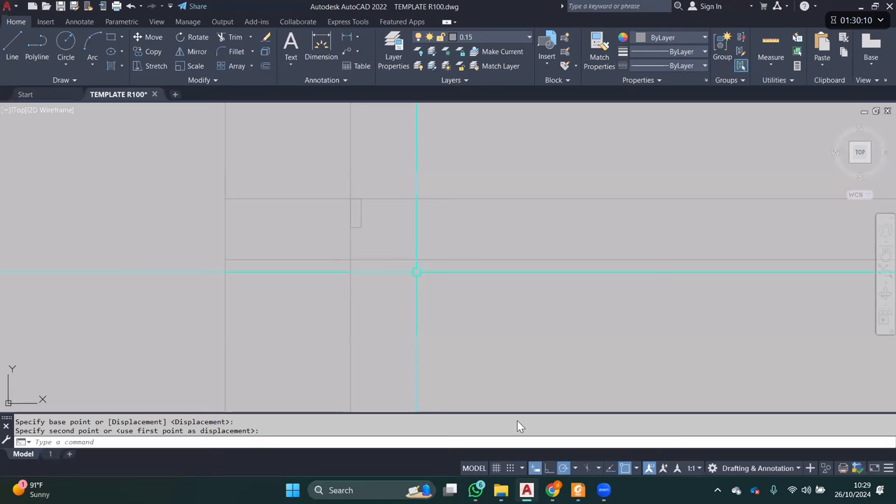
pyautogui.scroll(2, 300, 193)
pyautogui.click(398, 227)
pyautogui.press('m')
pyautogui.press('Return')
pyautogui.click(423, 227)
pyautogui.write('320')
pyautogui.press('Return')
# - Erase the vertical construction line along the left edge of the diaphragm block
pyautogui.click(425, 213)
pyautogui.click(327, 162)
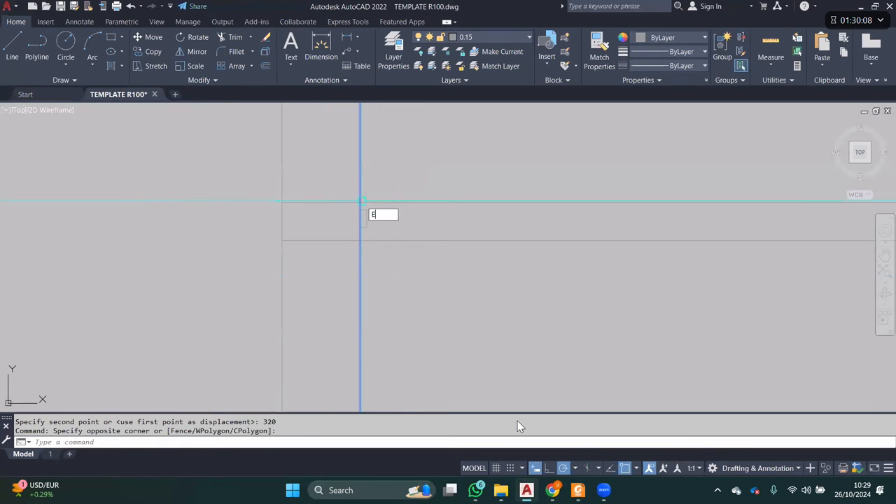
pyautogui.press('Delete')
# - Copy the diaphragm block as an array of 8, spaced by the distance between the first two diaphragms in the girder plan
pyautogui.scroll(-3, 404, 248)
pyautogui.write('co')
pyautogui.press('Return')
pyautogui.scroll(3, 393, 210)
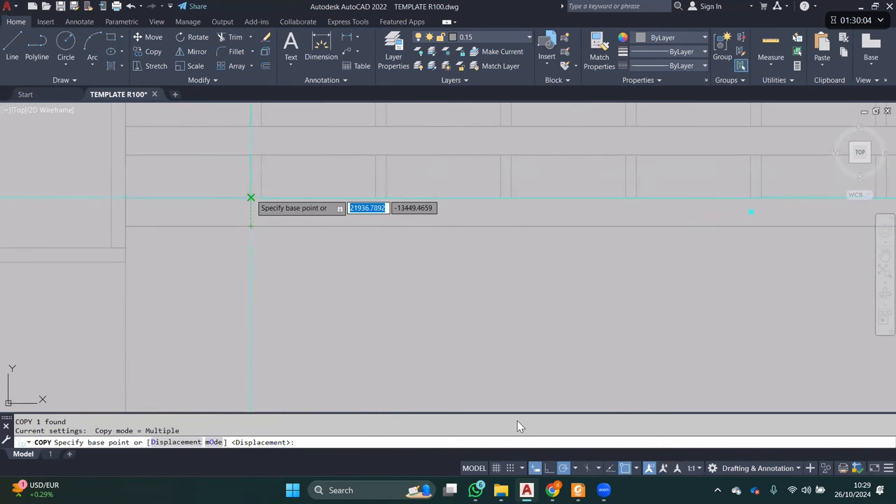
pyautogui.scroll(4, 251, 198)
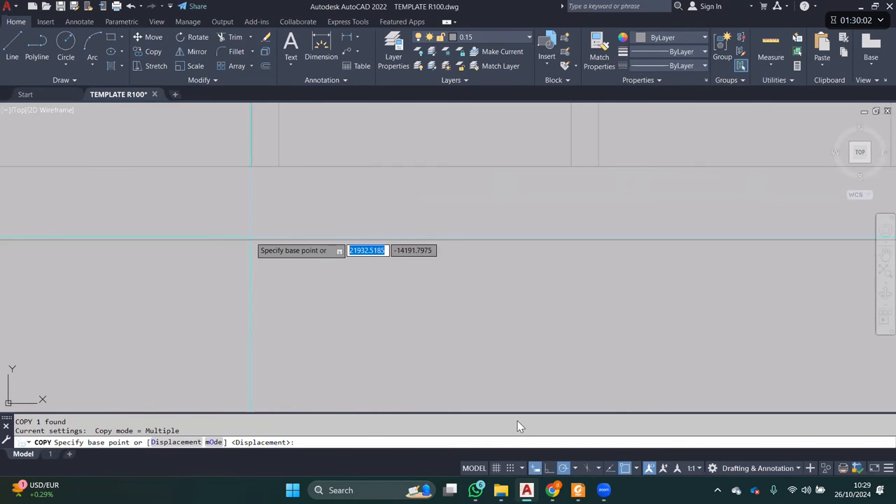
pyautogui.click(251, 239)
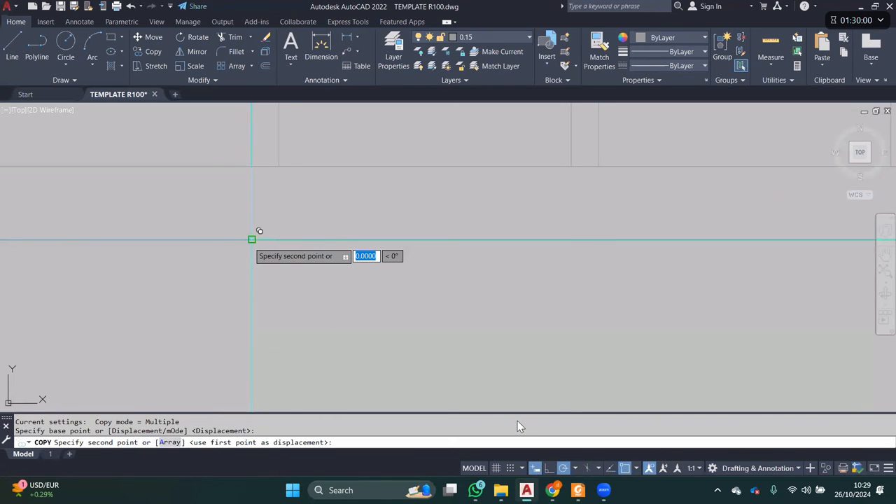
pyautogui.write('A')
pyautogui.press('Return')
pyautogui.write('8')
pyautogui.press('Return')
pyautogui.click(571, 239)
pyautogui.scroll(-14, 446, 255)
pyautogui.press('Escape')
# - Copy the last diaphragm block one more spacing to the right to complete the row
pyautogui.scroll(6, 504, 284)
pyautogui.click(464, 263)
pyautogui.click(496, 299)
pyautogui.scroll(2, 470, 283)
pyautogui.scroll(4, 434, 274)
pyautogui.write('co')
pyautogui.press('Return')
pyautogui.click(380, 252)
pyautogui.moveTo(579, 252); pyautogui.dragTo(479, 250, button='middle')
pyautogui.click(478, 250)
pyautogui.scroll(-6, 412, 266)
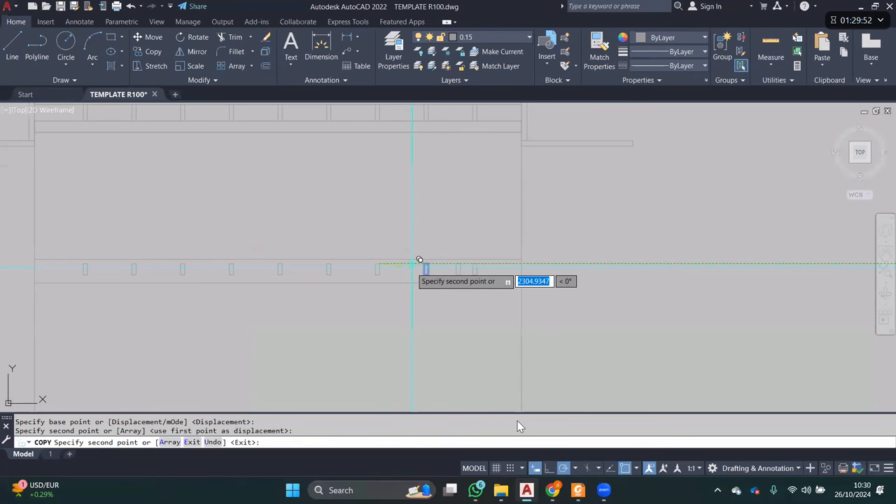
pyautogui.press('Escape')
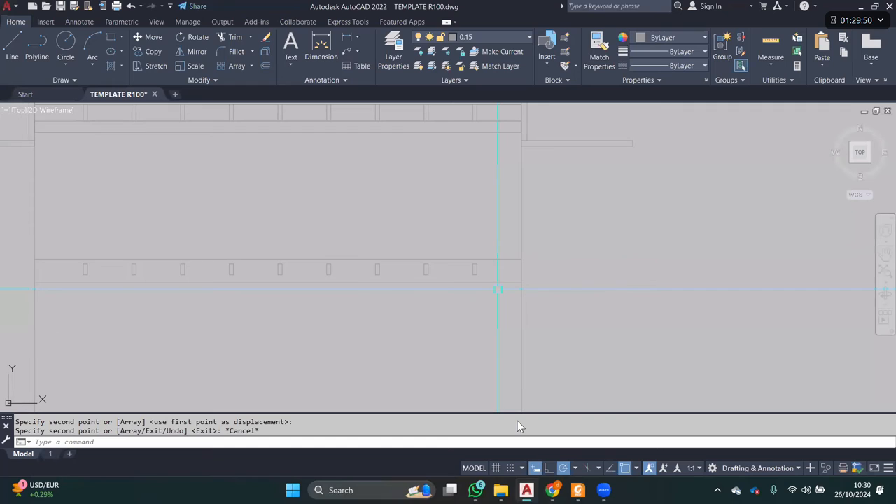
# - Switch to SOAL.pdf in Foxit Reader and examine the Potongan A section above the girder detail
pyautogui.scroll(-2, 654, 245)
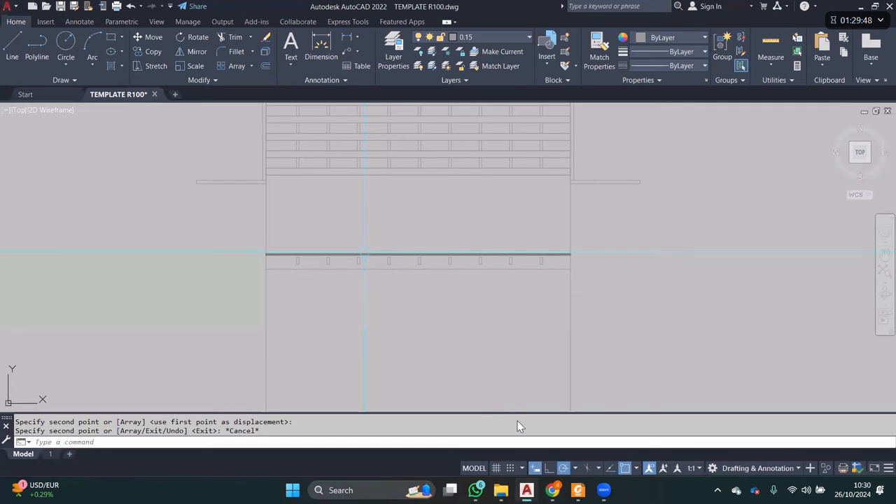
pyautogui.moveTo(363, 254); pyautogui.dragTo(409, 247, button='middle')
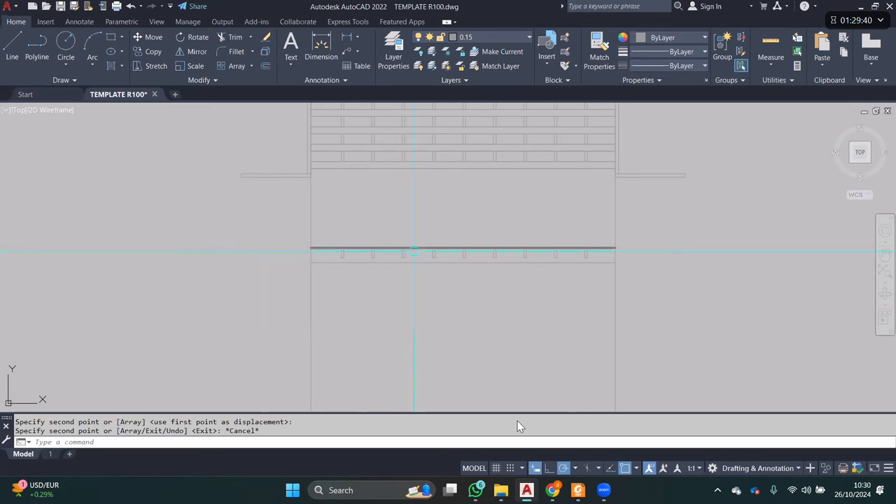
pyautogui.click(577, 489)
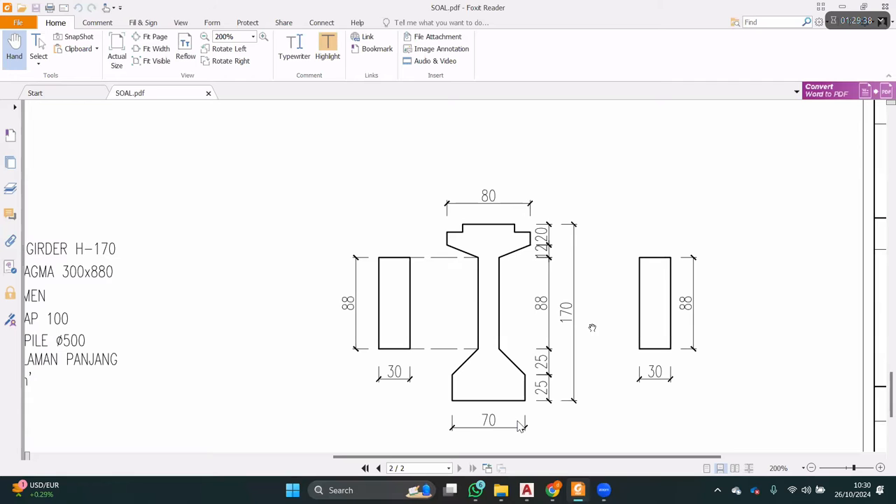
pyautogui.scroll(-5, 586, 337)
pyautogui.scroll(4, 580, 337)
pyautogui.scroll(3, 581, 341)
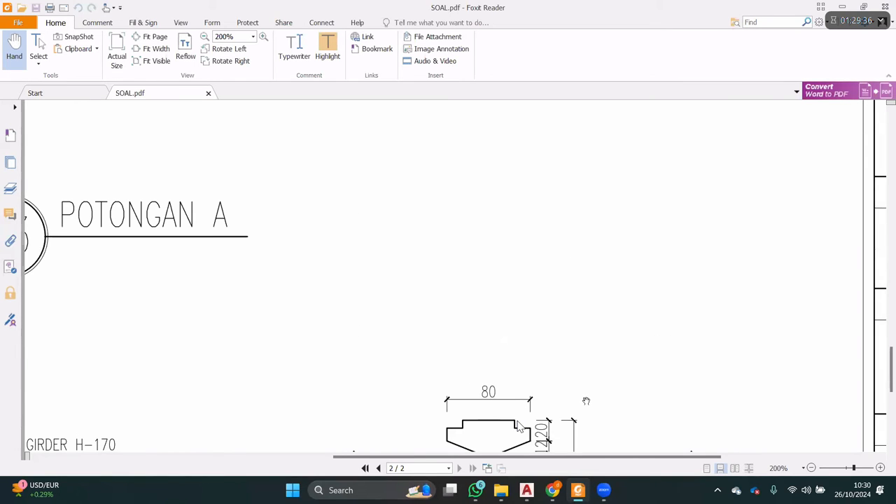
pyautogui.keyDown('ctrl'); pyautogui.scroll(-3, 382, 273); pyautogui.keyUp('ctrl')
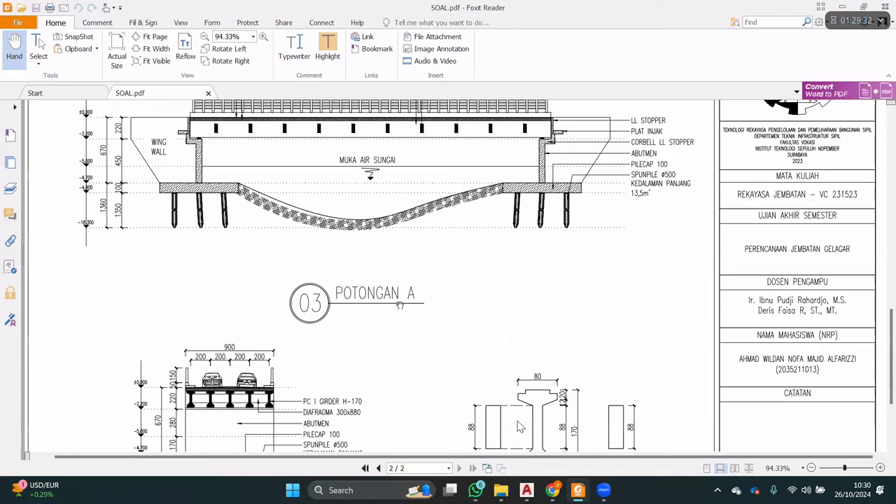
# - Check the deck layers and railing above the girder in Potongan A of SOAL.pdf, and switch back to AutoCAD
pyautogui.keyDown('ctrl'); pyautogui.scroll(3, 364, 303); pyautogui.keyUp('ctrl')
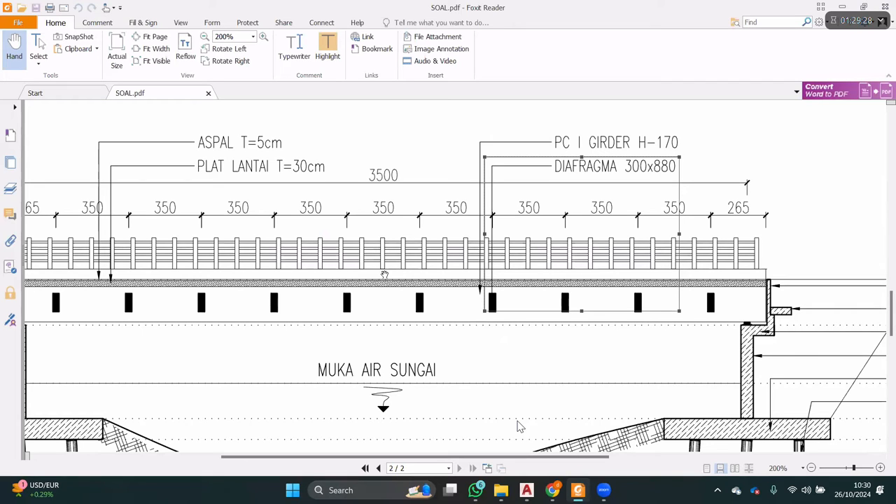
pyautogui.keyDown('ctrl'); pyautogui.scroll(-1, 445, 282); pyautogui.keyUp('ctrl')
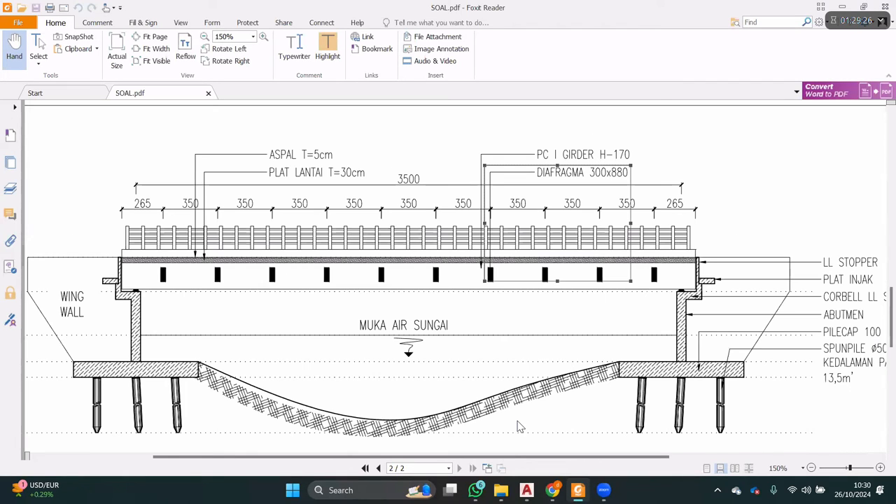
pyautogui.hotkey('alt', 'Tab')
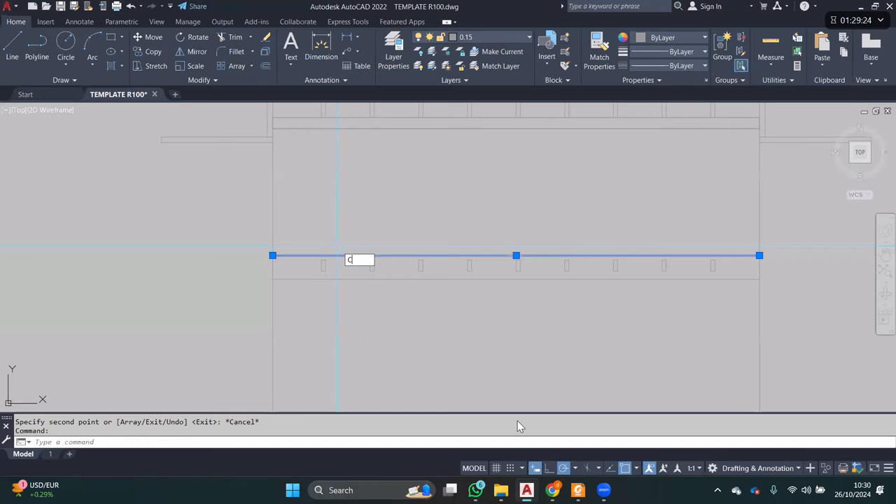
# - Copy the girder's top line 300 upward to form the floor slab's top edge
pyautogui.click(335, 251)
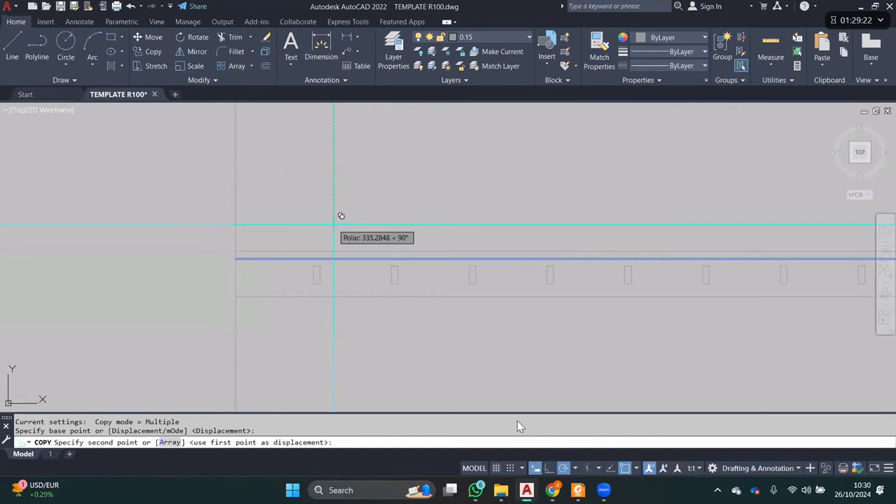
pyautogui.write('300')
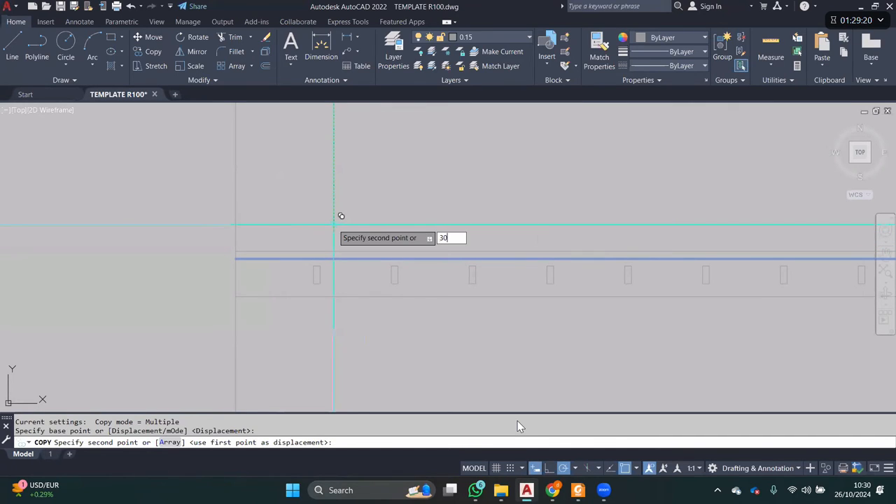
pyautogui.press('Return')
pyautogui.press('Escape')
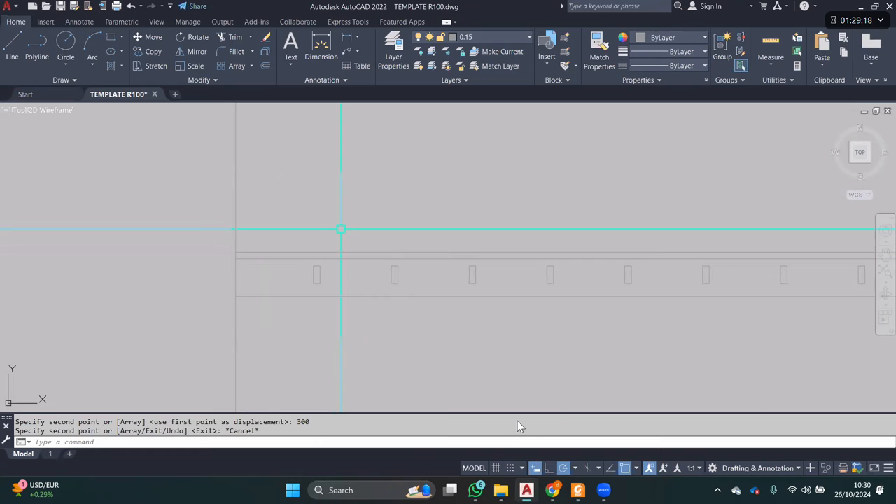
# - Copy the girder's top line 500 upward to add another deck line above the slab
pyautogui.scroll(2, 346, 237)
pyautogui.click(355, 272)
pyautogui.press('Return')
pyautogui.click(358, 243)
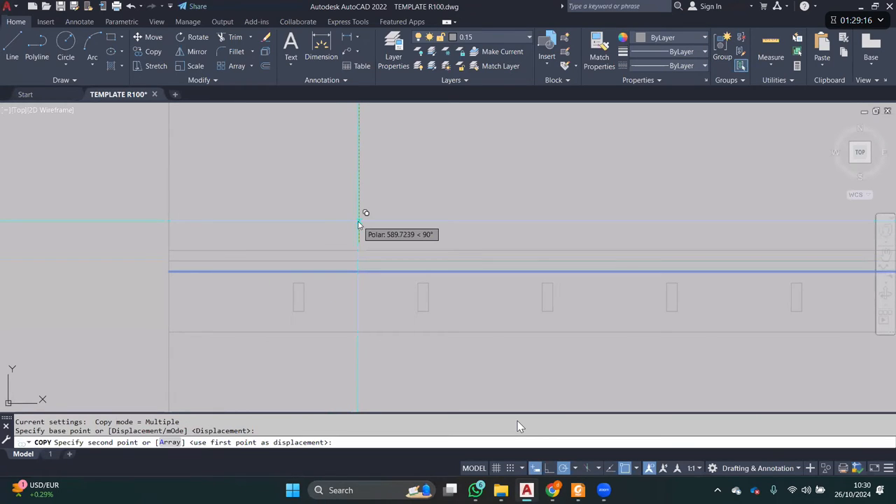
pyautogui.write('500')
pyautogui.press('Return')
pyautogui.press('Escape')
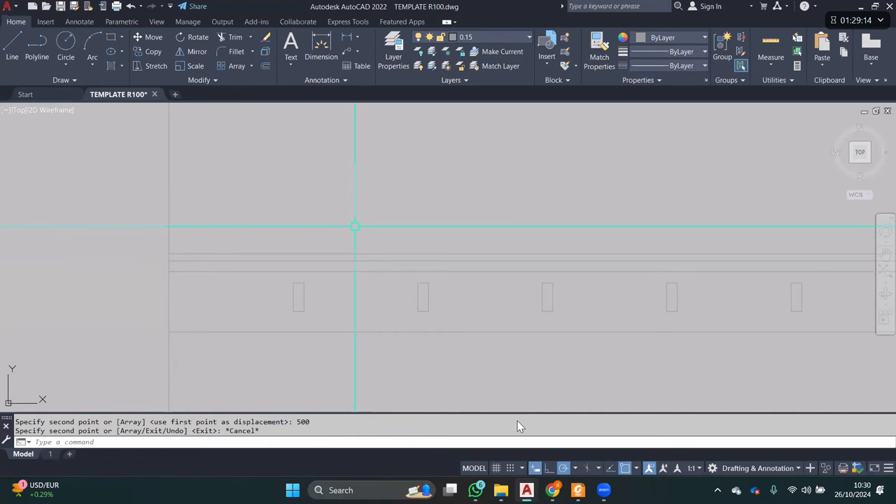
pyautogui.click(319, 253)
pyautogui.press('Escape')
pyautogui.scroll(2, 353, 265)
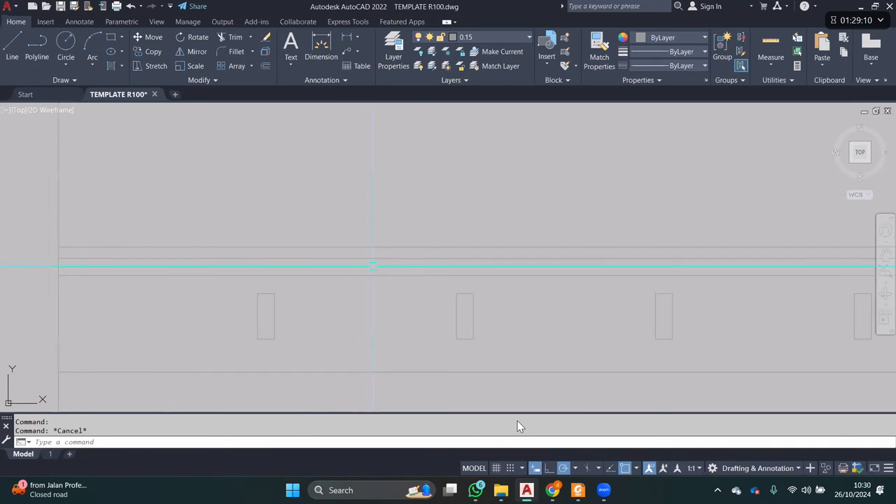
pyautogui.scroll(-4, 372, 266)
pyautogui.moveTo(432, 214); pyautogui.dragTo(364, 302, button='middle')
pyautogui.scroll(-1, 457, 169)
pyautogui.moveTo(457, 169); pyautogui.dragTo(446, 192, button='middle')
pyautogui.scroll(-1, 438, 131)
pyautogui.moveTo(438, 131); pyautogui.dragTo(446, 224, button='middle')
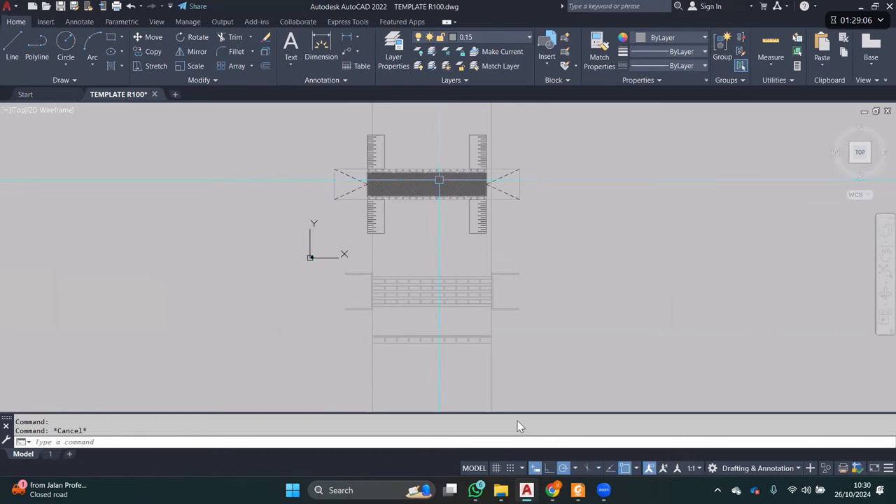
# - Hatch the full-length floor slab strip directly above the girder in the section
pyautogui.moveTo(458, 314); pyautogui.dragTo(459, 292, button='middle')
pyautogui.scroll(4, 445, 340)
pyautogui.moveTo(376, 334); pyautogui.dragTo(439, 343, button='middle')
pyautogui.scroll(2, 464, 300)
pyautogui.moveTo(464, 300); pyautogui.dragTo(361, 317, button='middle')
pyautogui.write('H')
pyautogui.press('Return')
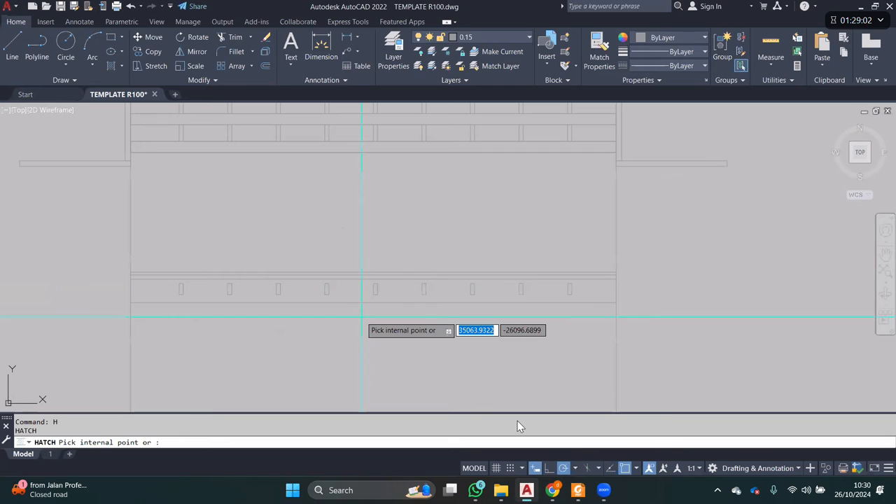
pyautogui.click(355, 278)
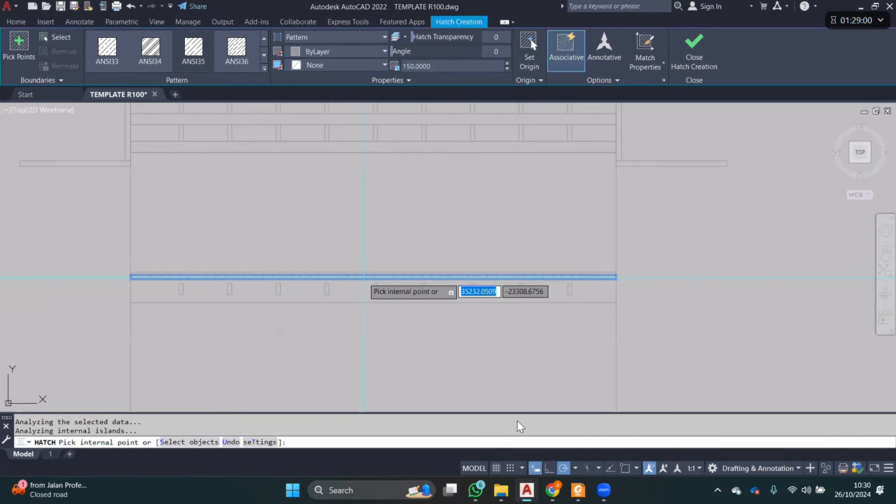
# - Set the floor slab hatch scale to 20
pyautogui.scroll(4, 273, 278)
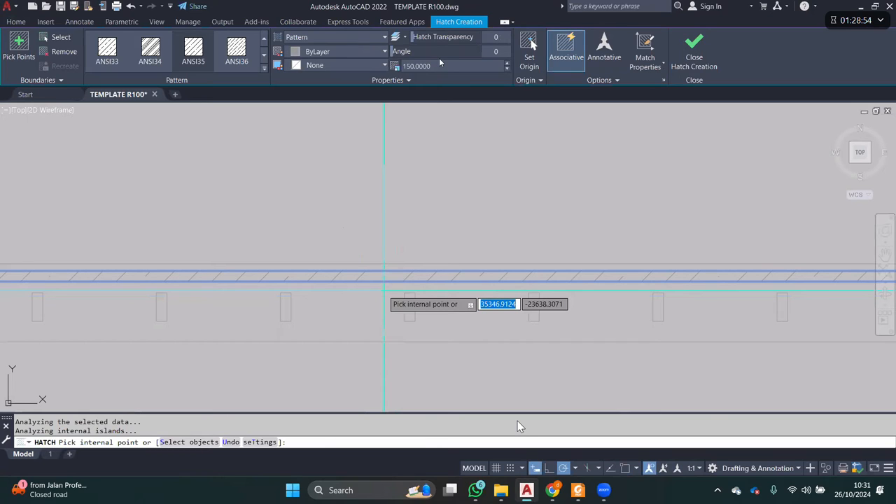
pyautogui.scroll(-2, 409, 273)
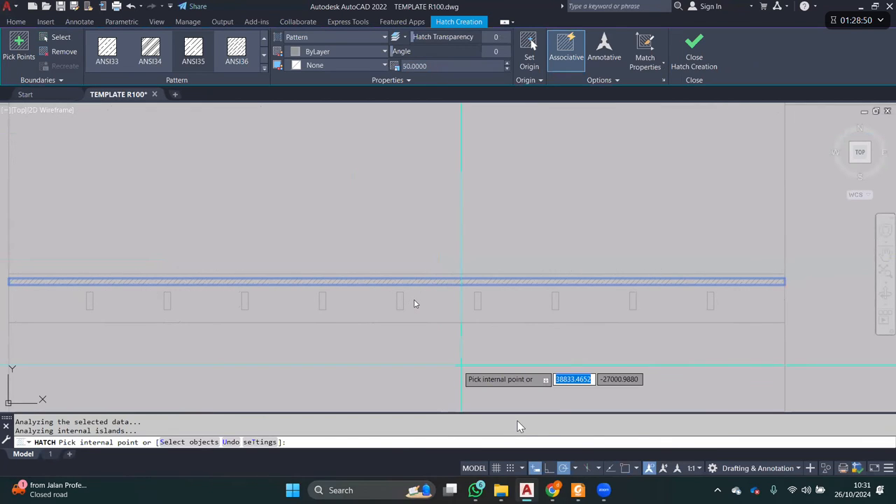
pyautogui.scroll(4, 413, 304)
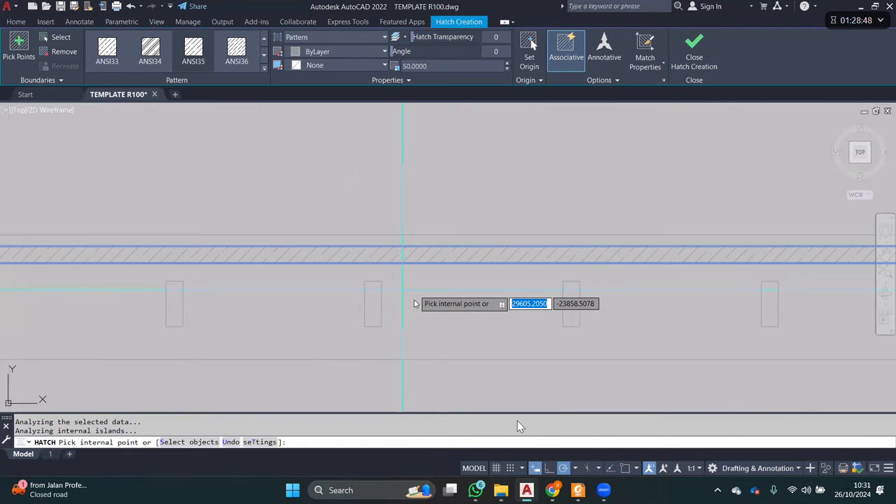
pyautogui.write('20')
pyautogui.press('Return')
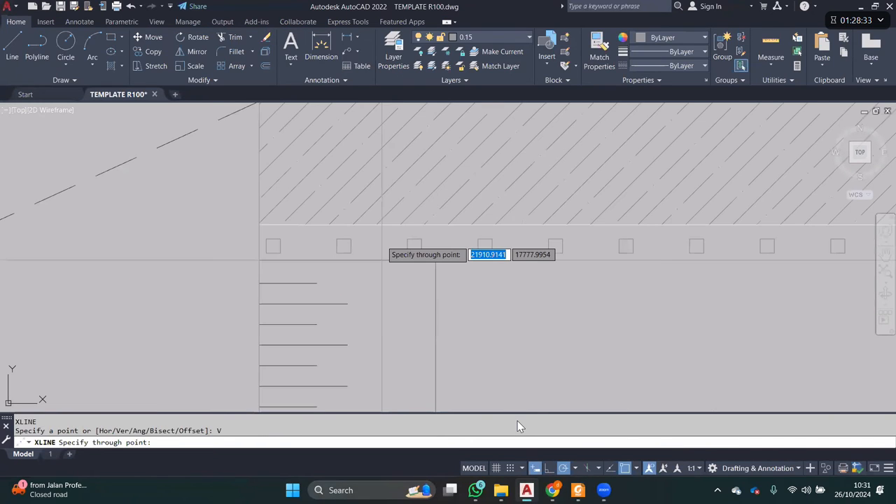
# - Project a vertical construction line from the railing posts in the upper plan down through the section
pyautogui.scroll(2, 383, 242)
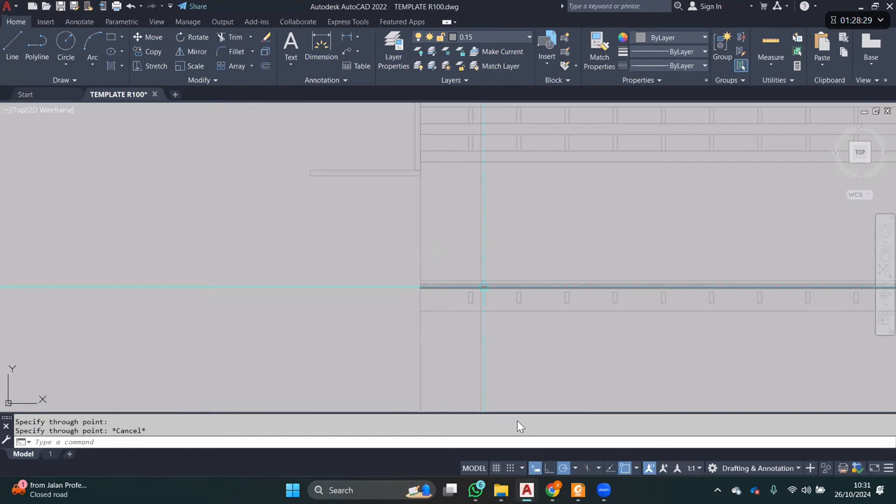
pyautogui.scroll(4, 482, 287)
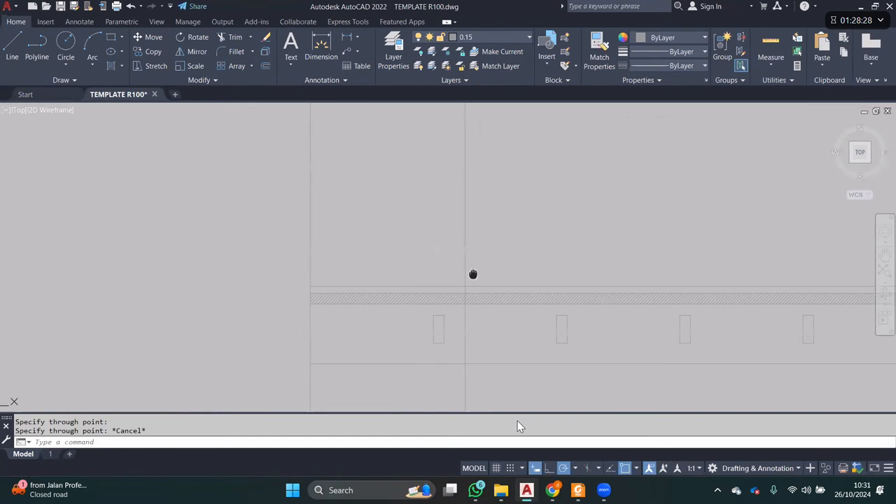
pyautogui.moveTo(472, 273); pyautogui.dragTo(458, 274, button='middle')
# - Draw a 400 by 1200 rectangle above the slab, beside the vertical construction line, as a railing post
pyautogui.write('REC')
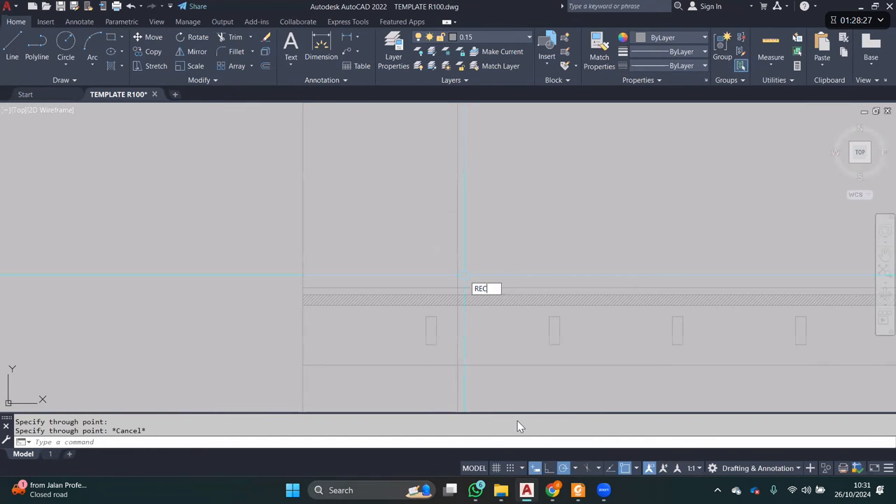
pyautogui.press('Return')
pyautogui.click(518, 249)
pyautogui.scroll(2, 518, 249)
pyautogui.write('400')
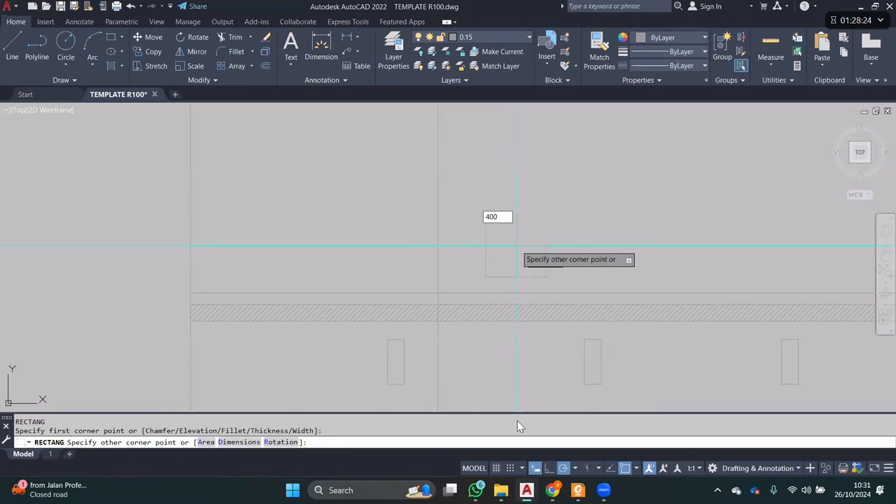
pyautogui.press('Tab')
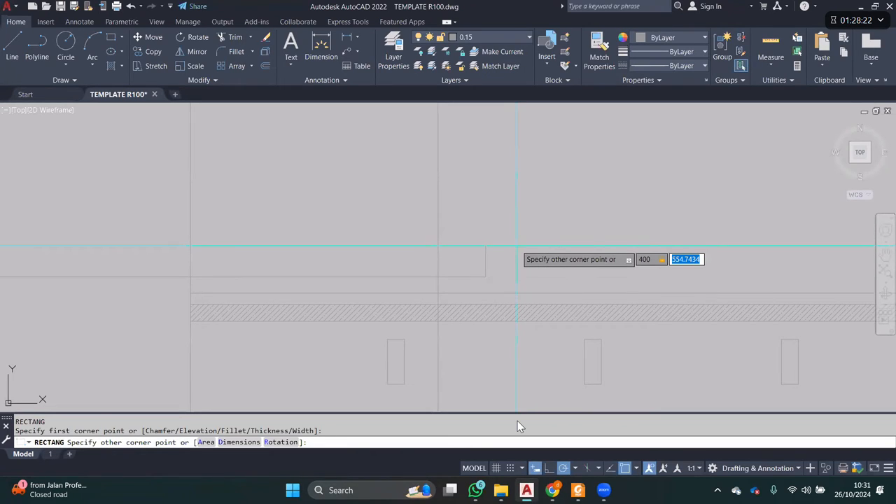
pyautogui.write('1200')
pyautogui.press('Return')
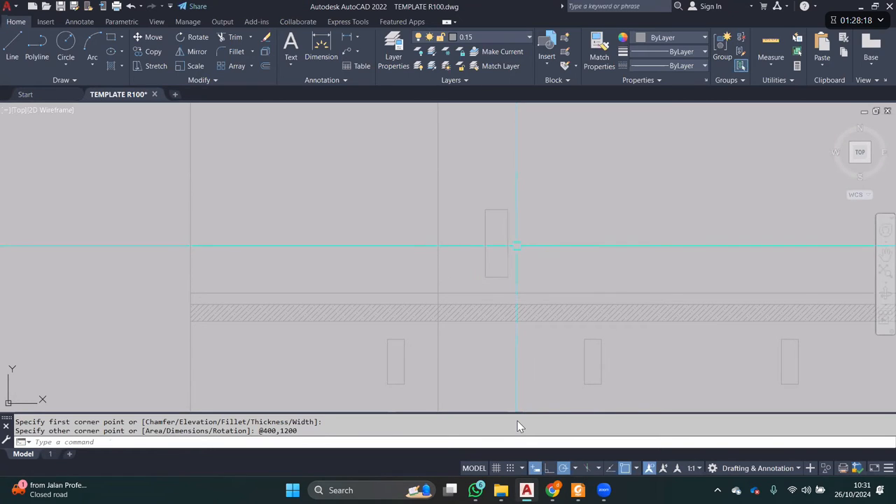
# - Stretch the top edge of the post rectangle 600 upward
pyautogui.click(516, 247)
pyautogui.click(469, 185)
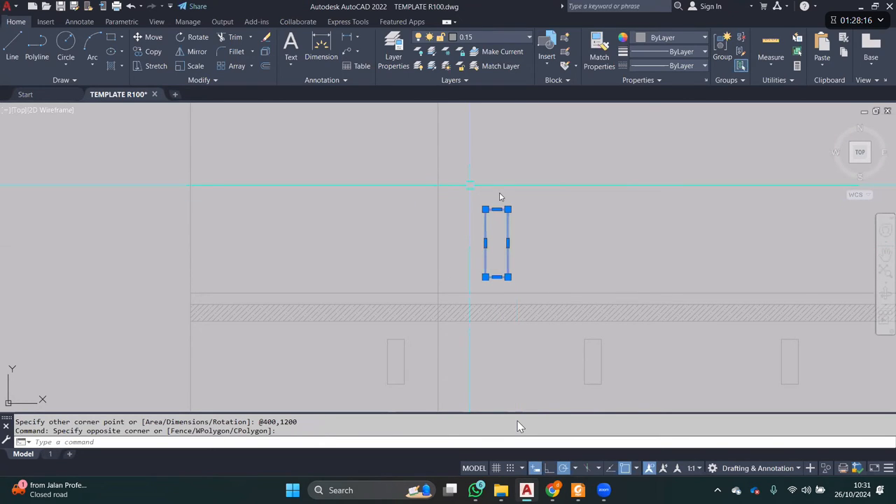
pyautogui.scroll(2, 493, 197)
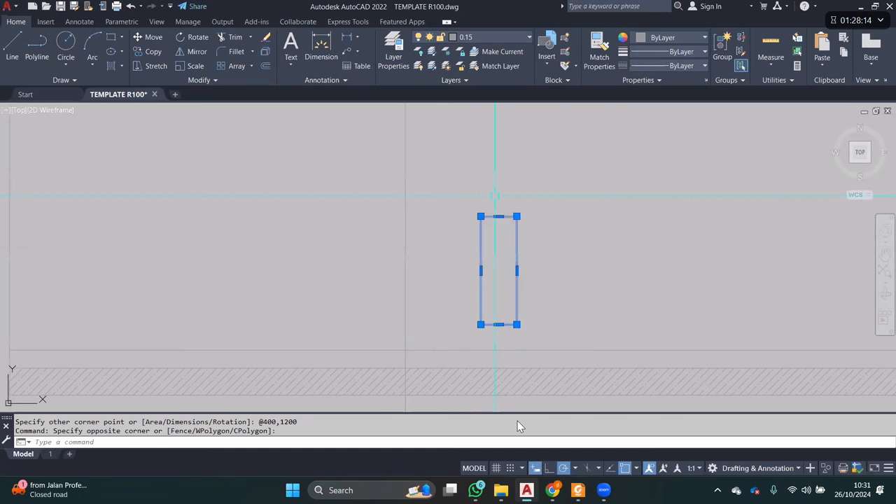
pyautogui.write('s')
pyautogui.press('Return')
pyautogui.click(503, 185)
pyautogui.write('600')
pyautogui.press('Return')
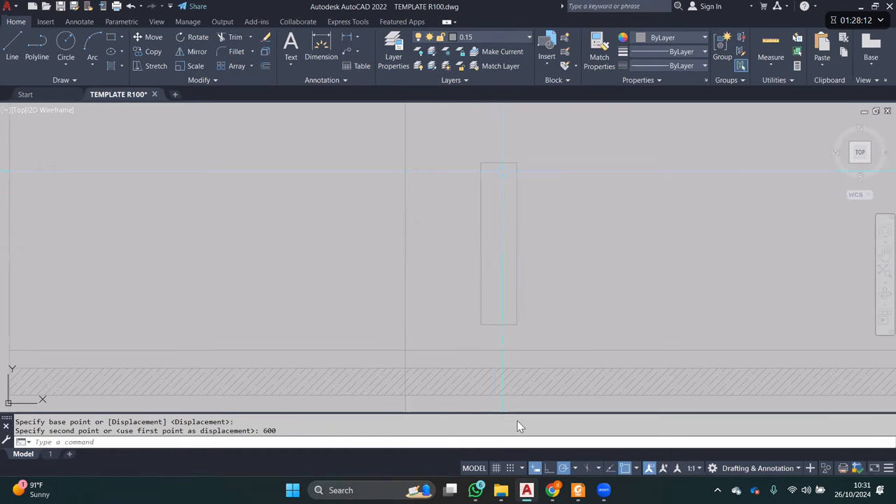
# - Extend the post rectangle's top edge upward by another 200
pyautogui.click(498, 169)
pyautogui.click(490, 175)
pyautogui.moveTo(480, 166)
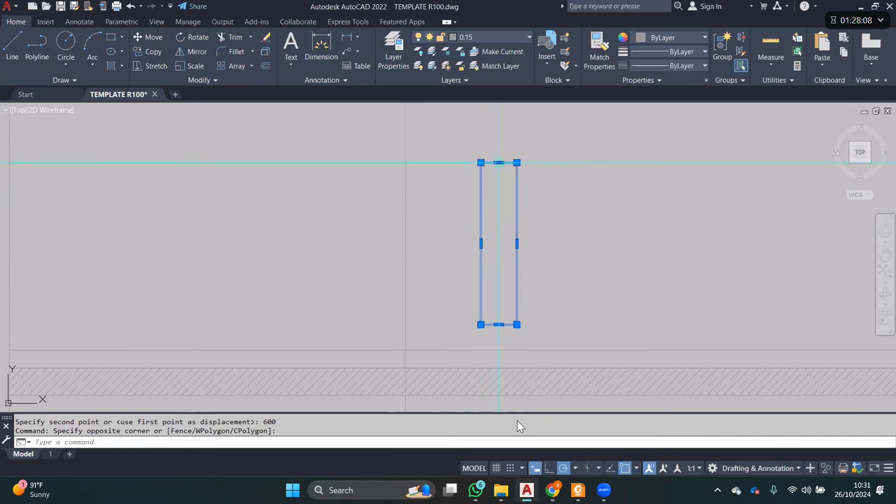
pyautogui.click(498, 162)
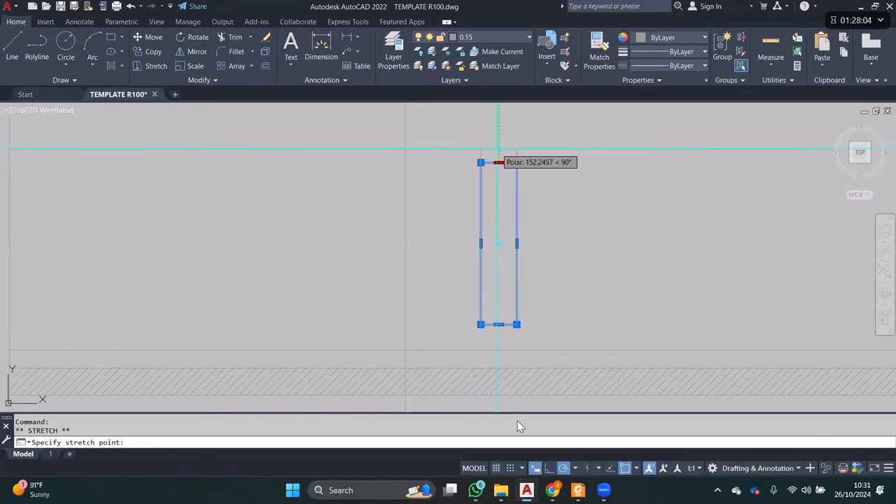
pyautogui.write('200')
pyautogui.press('Return')
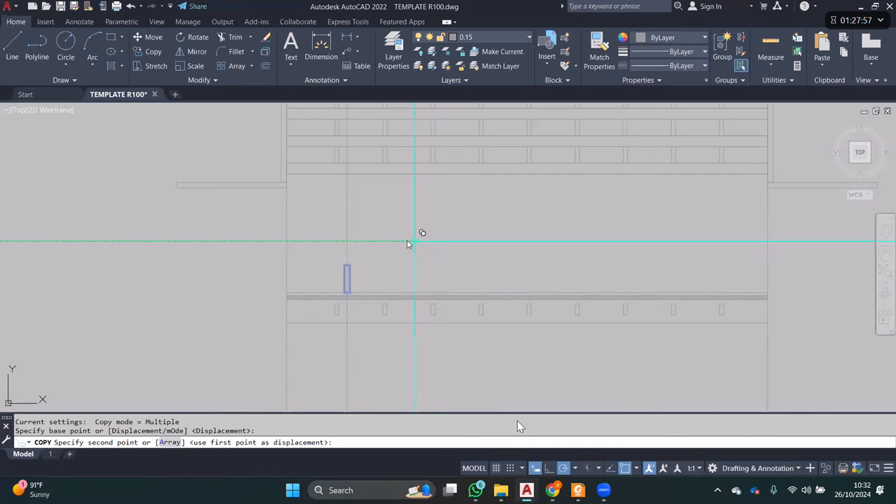
# - Copy the railing post 2000 to the left of the construction line
pyautogui.write('2000')
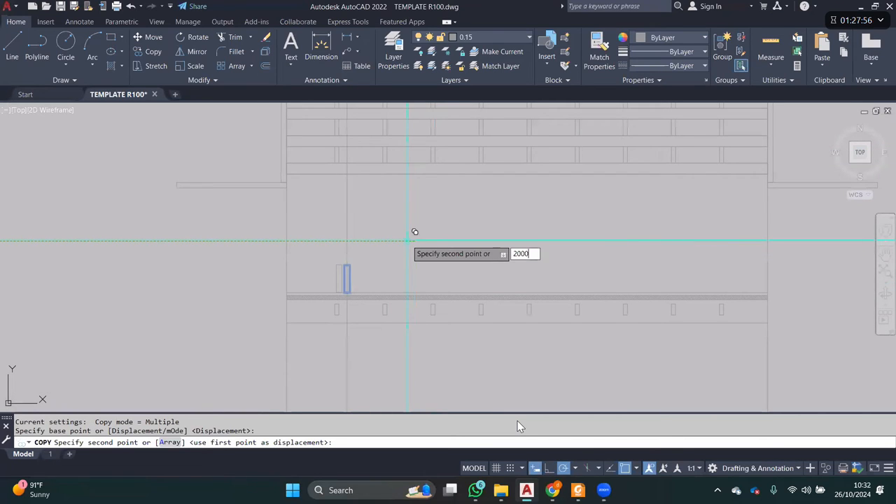
pyautogui.press('Return')
# - Try to copy the railing post to the right as an array of 15 items spaced 200 apart
pyautogui.write('A')
pyautogui.press('Return')
pyautogui.write('15')
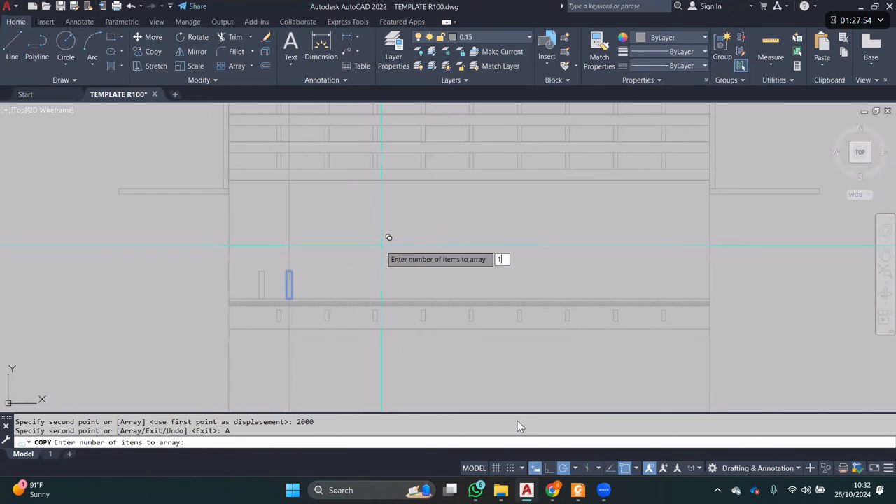
pyautogui.press('Return')
pyautogui.write('200')
pyautogui.press('Return')
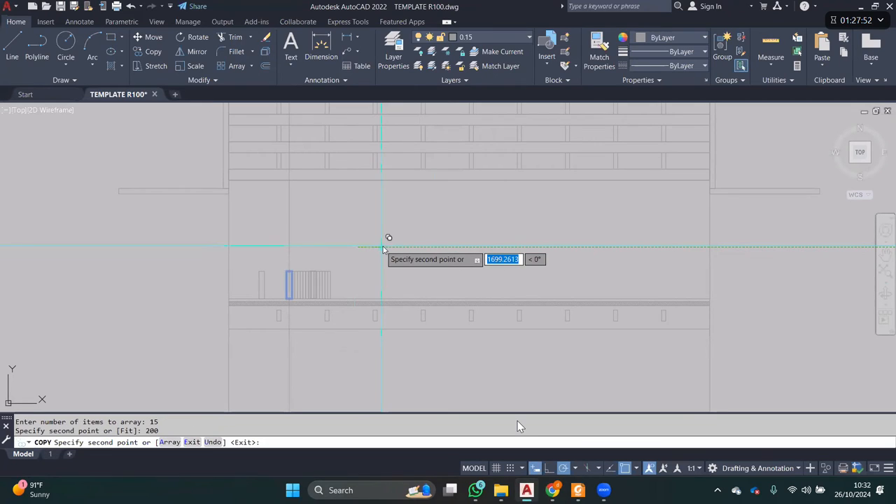
pyautogui.scroll(-2, 384, 246)
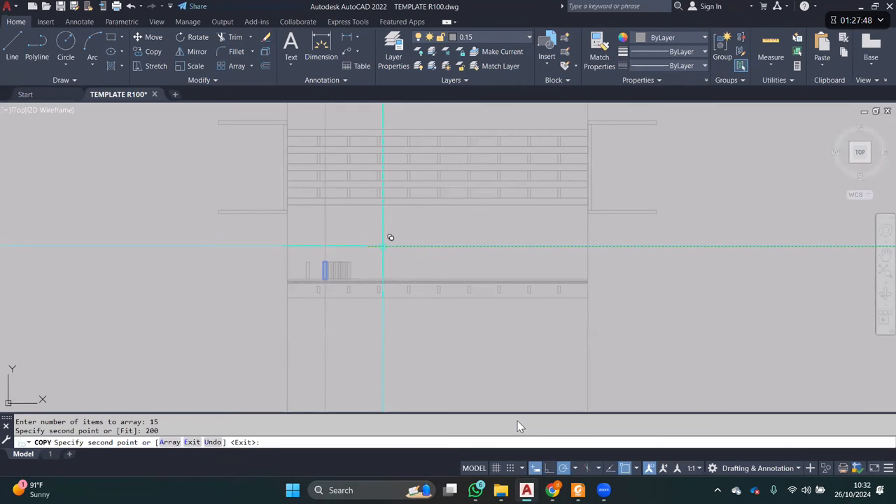
# - Copy the railing post to the right along the deck as an array of 15 items spaced 2000 apart
pyautogui.write('A')
pyautogui.press('Return')
pyautogui.write('15')
pyautogui.press('Return')
pyautogui.scroll(1, 440, 245)
pyautogui.write('200')
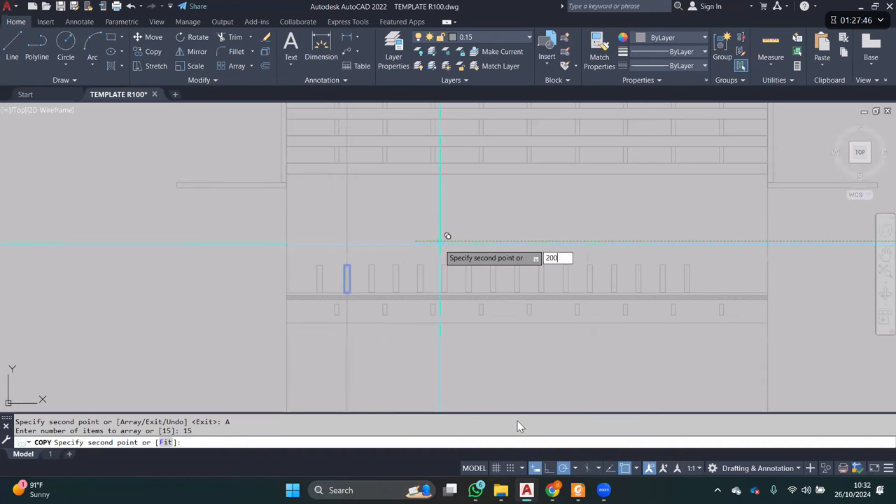
pyautogui.write('0')
pyautogui.press('Return')
pyautogui.scroll(-4, 350, 252)
pyautogui.press('Escape')
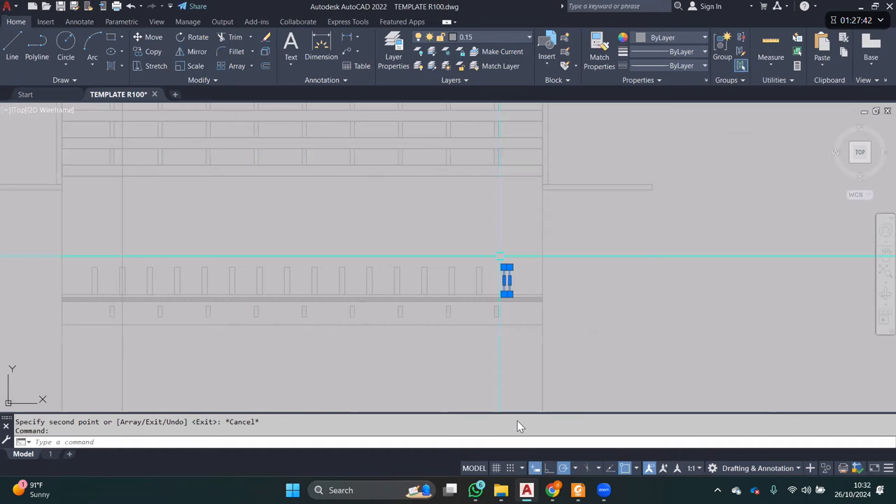
# - Copy the last railing post 2000 further right along the deck
pyautogui.press('Return')
pyautogui.click(503, 237)
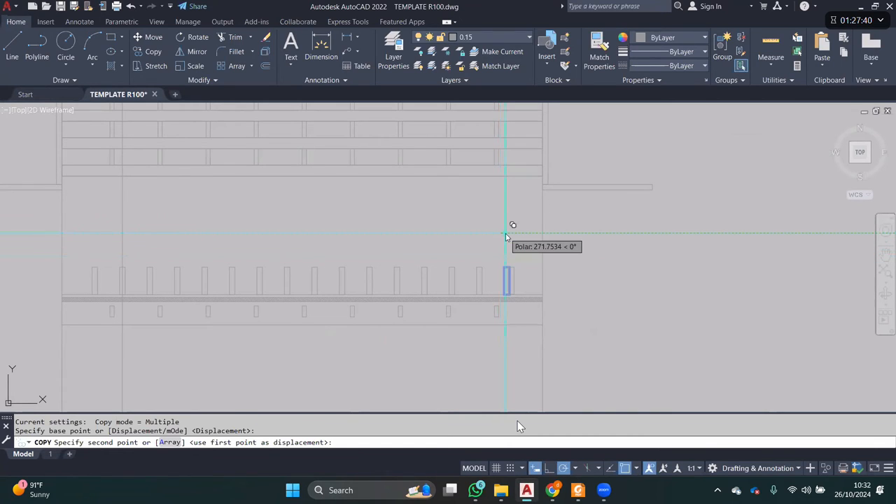
pyautogui.write('2000')
pyautogui.press('Return')
pyautogui.press('Escape')
# - Erase the vertical construction line near the left end of the deck
pyautogui.scroll(-2, 501, 231)
pyautogui.click(263, 186)
pyautogui.click(386, 243)
pyautogui.write('E')
pyautogui.press('Return')
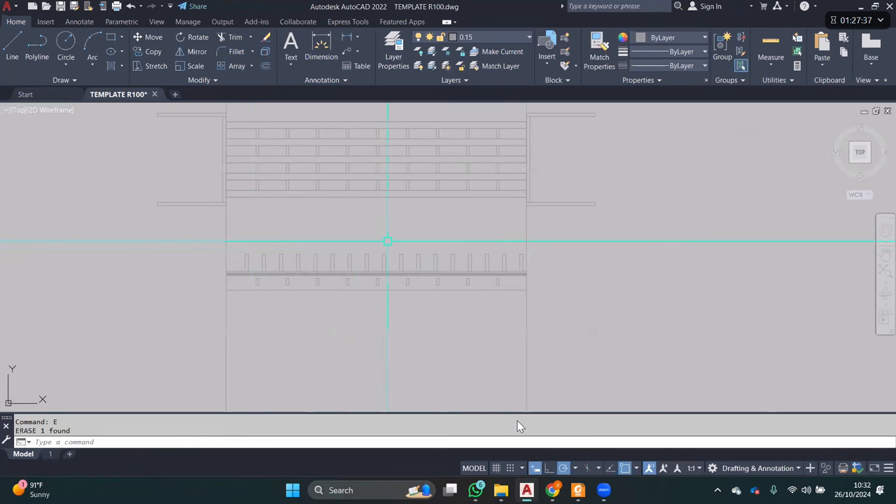
# - Move the whole row of railing posts left so that it sits within both ends of the deck
pyautogui.click(206, 242)
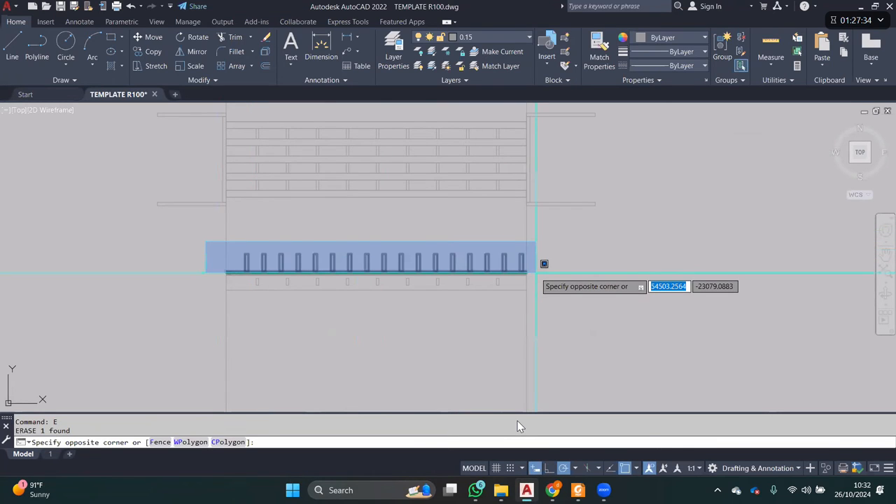
pyautogui.scroll(3, 536, 273)
pyautogui.click(536, 273)
pyautogui.scroll(-2, 535, 273)
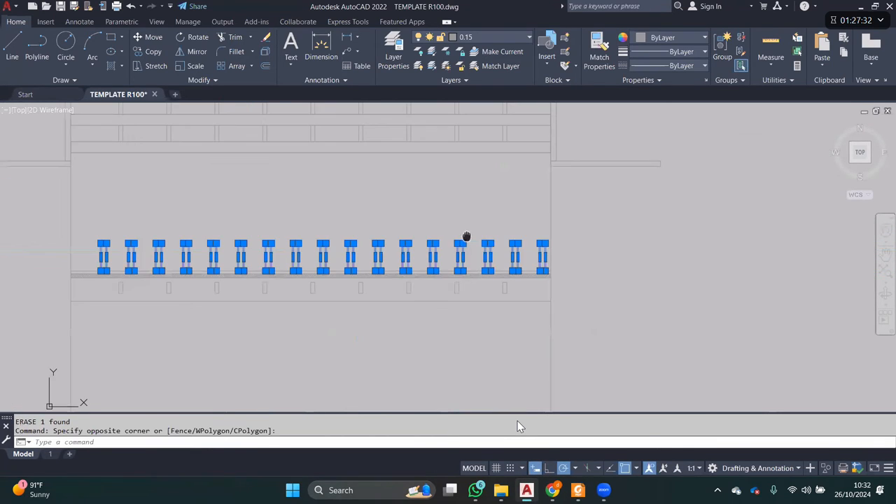
pyautogui.press('m')
pyautogui.press('Return')
pyautogui.click(432, 211)
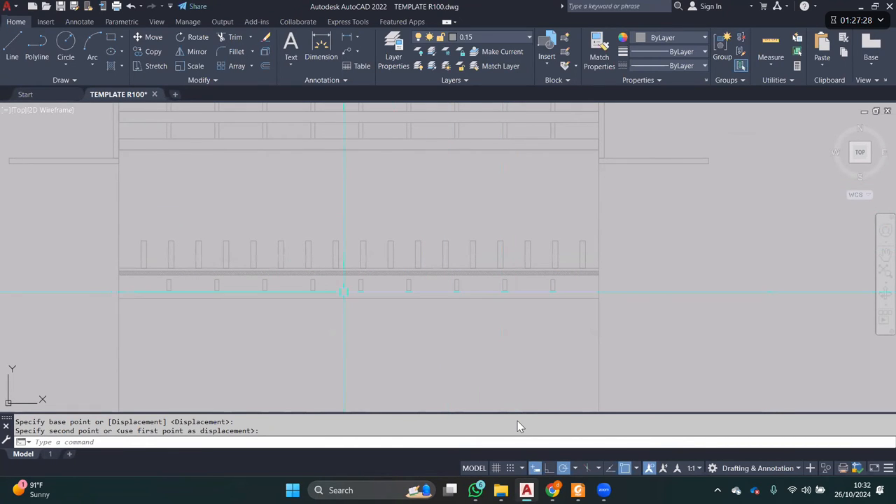
pyautogui.moveTo(415, 326); pyautogui.dragTo(474, 292, button='middle')
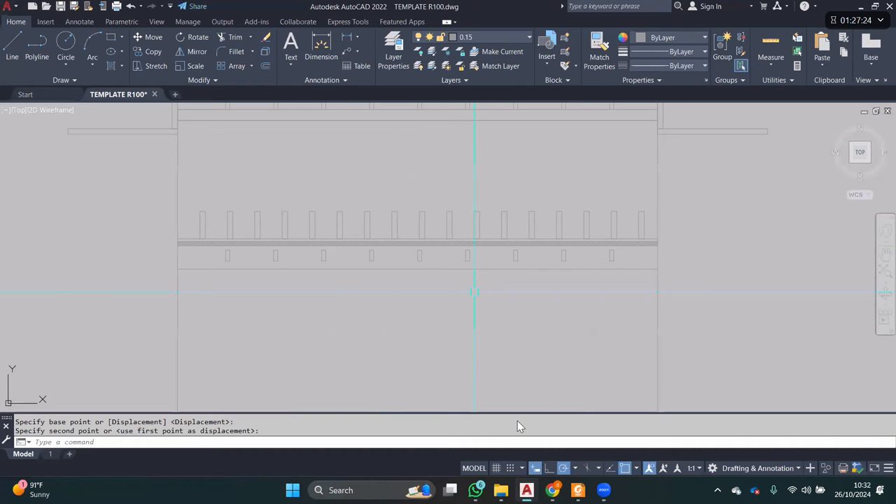
pyautogui.scroll(-2, 518, 426)
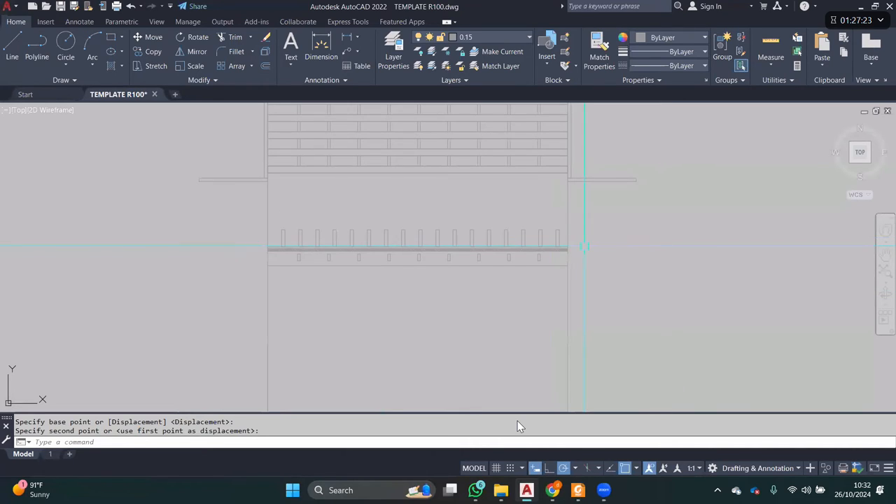
pyautogui.click(585, 205)
pyautogui.press('Escape')
# - Draw a vertical construction line through the outer end of the left approach slab, down past the section
pyautogui.moveTo(242, 200); pyautogui.dragTo(306, 206, button='middle')
pyautogui.write('xl')
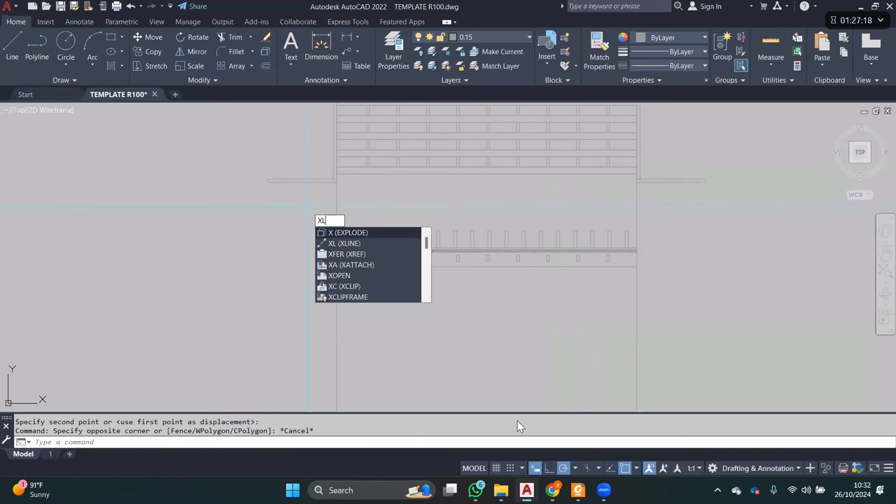
pyautogui.press('Return')
pyautogui.write('v')
pyautogui.press('Return')
pyautogui.press('Escape')
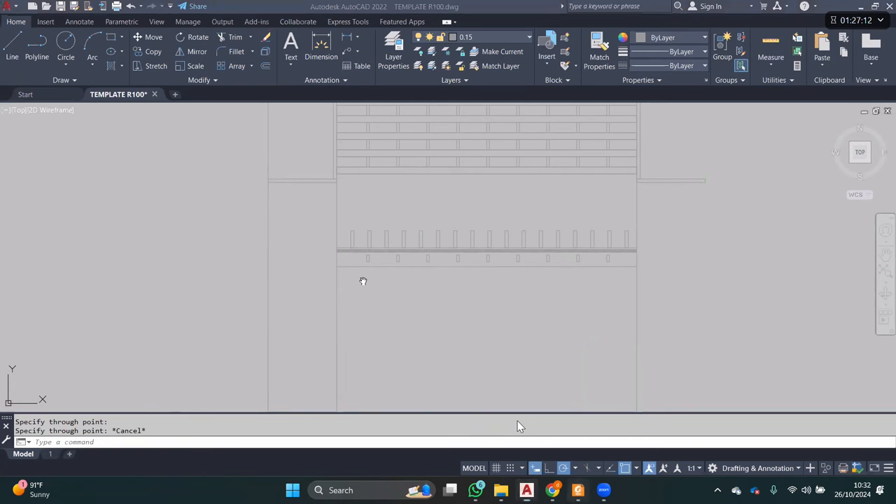
# - Switch to SOAL.pdf, copy a snapshot of the left abutment and wing wall, and paste it into the AutoCAD drawing
pyautogui.hotkey('alt', 'Tab')
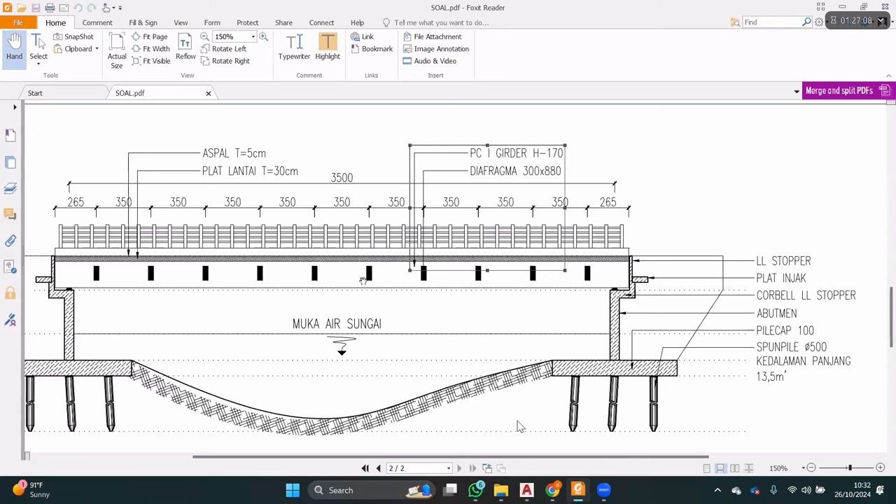
pyautogui.moveTo(191, 329); pyautogui.dragTo(364, 281)
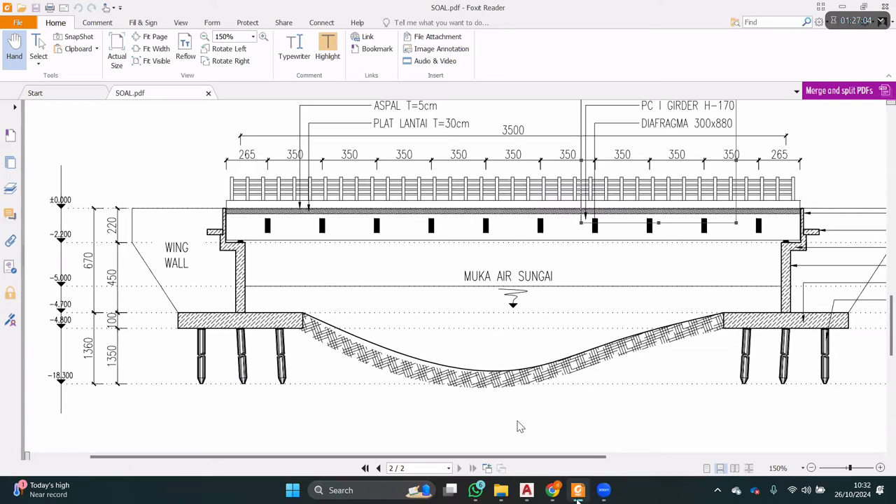
pyautogui.moveTo(579, 499)
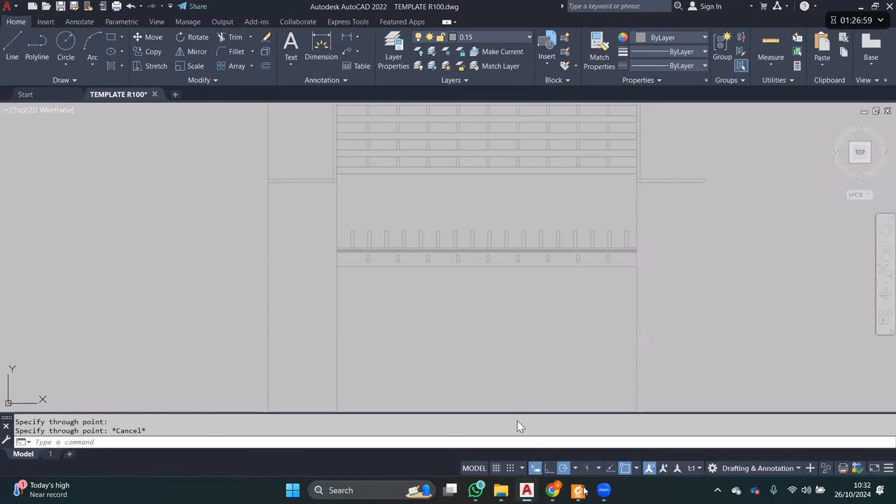
pyautogui.click(519, 425)
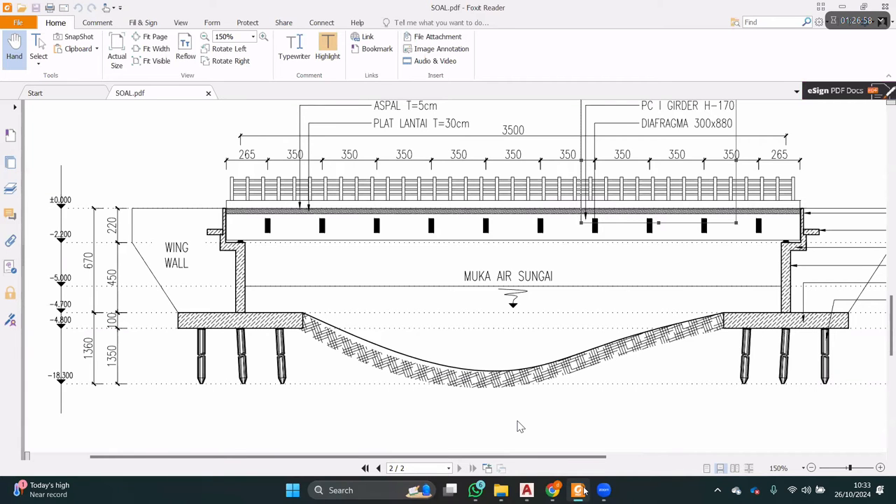
pyautogui.click(584, 491)
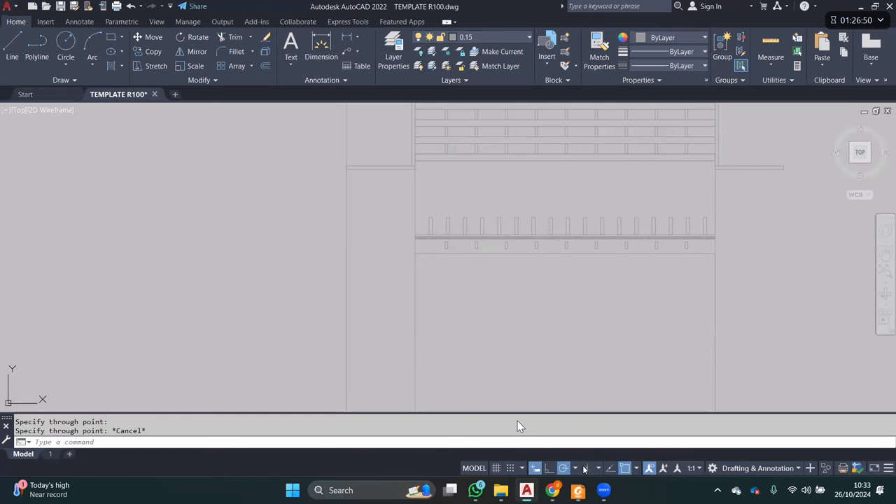
pyautogui.click(579, 490)
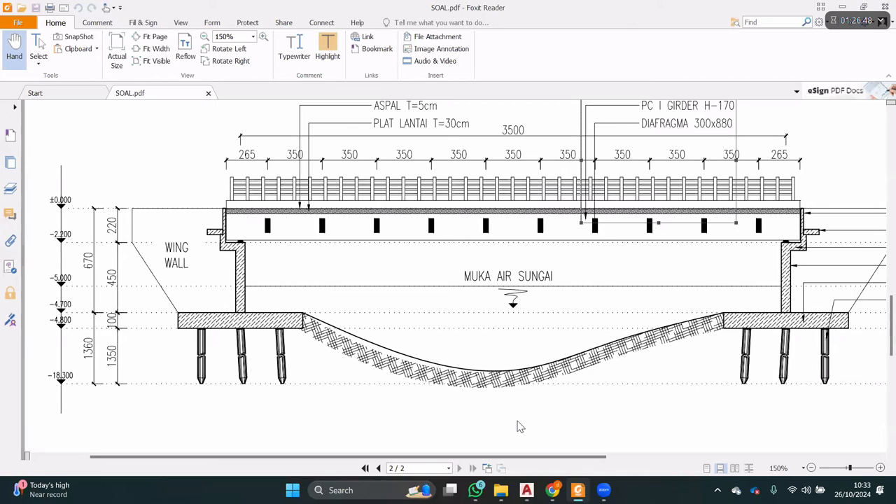
pyautogui.hotkey('alt', 'Tab')
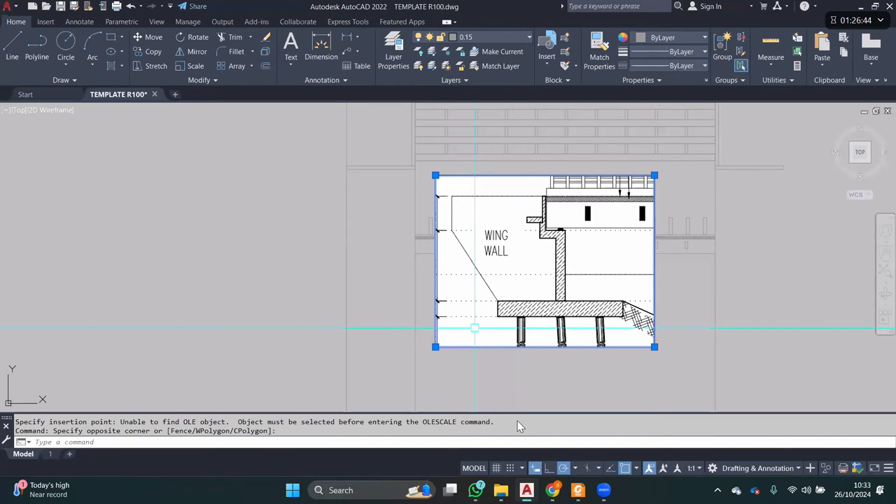
# - Scale the pasted abutment snapshot by 0.8 and move it into the empty area left of the section
pyautogui.write('scale')
pyautogui.press('Return')
pyautogui.press('Return')
pyautogui.write('.8')
pyautogui.press('Return')
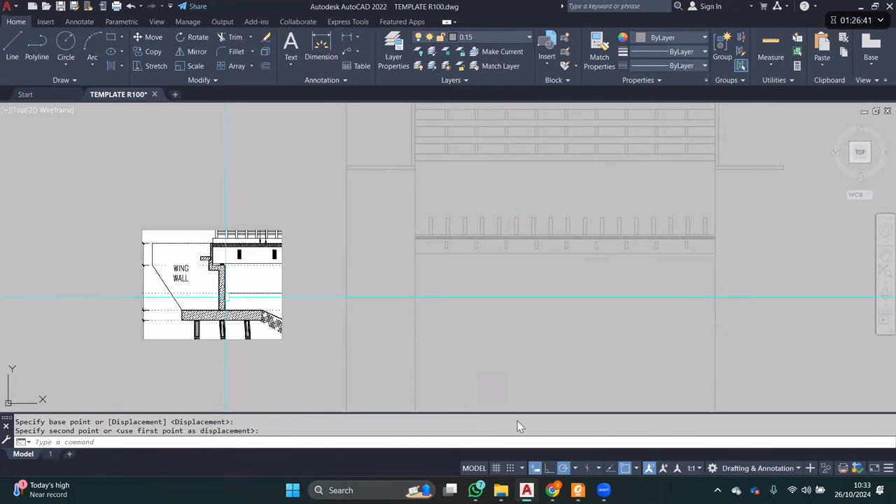
# - Draw the pile cap as a 9000 by 1000 rectangle below the snapshot, in line with its pile cap's left end
pyautogui.scroll(-2, 343, 283)
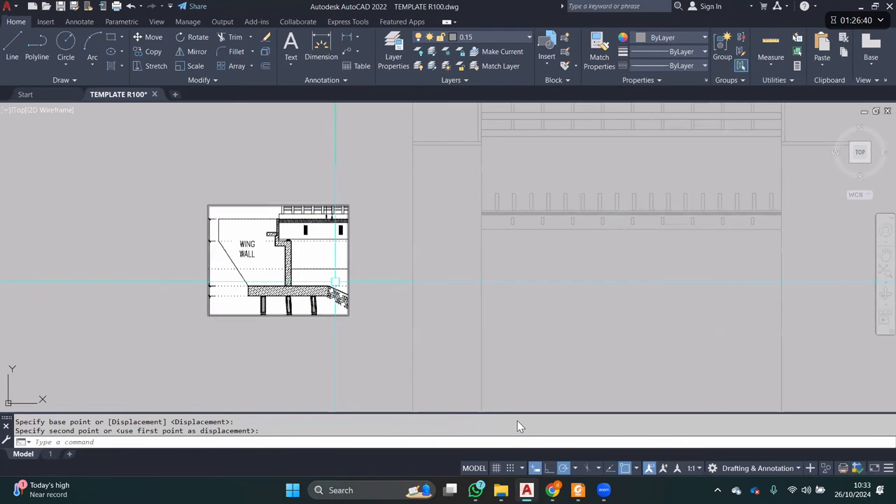
pyautogui.scroll(2, 343, 284)
pyautogui.press('Escape')
pyautogui.write('REC')
pyautogui.press('Return')
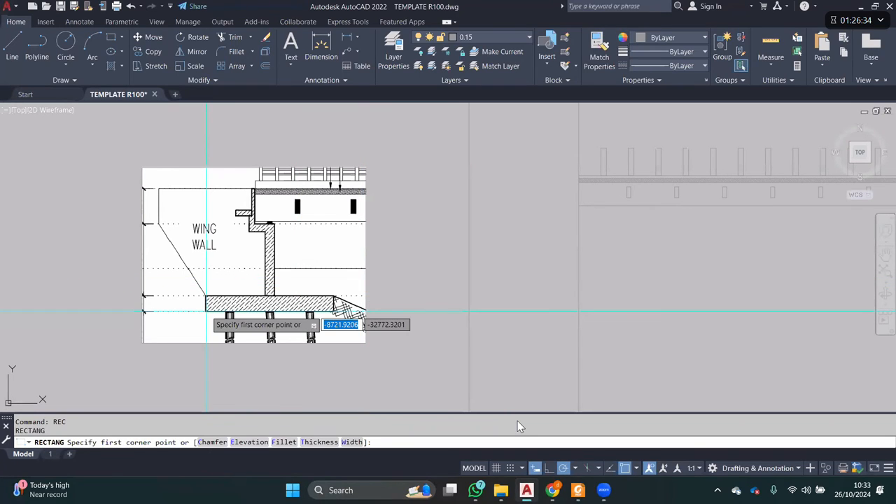
pyautogui.click(205, 391)
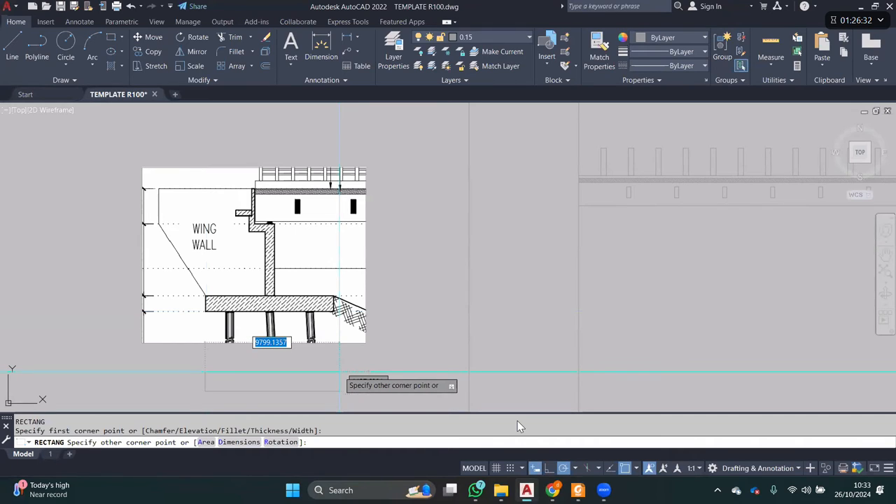
pyautogui.write('9000')
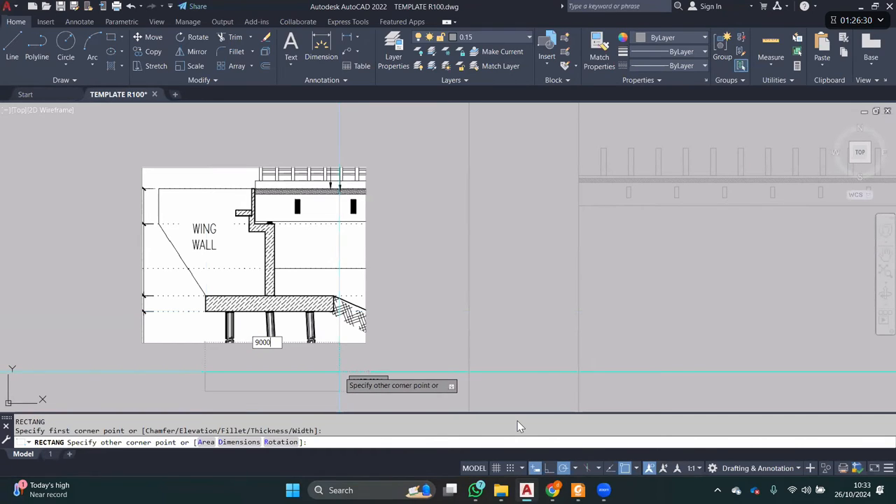
pyautogui.press('Tab')
pyautogui.write('5')
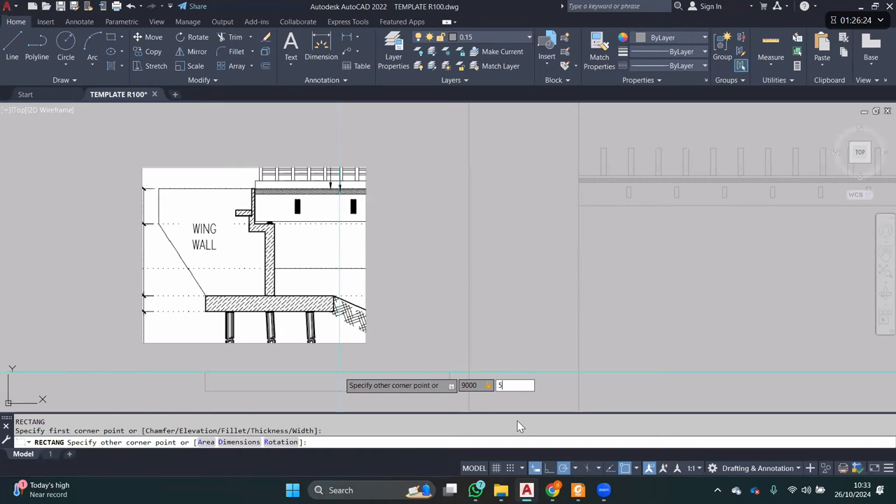
pyautogui.press('BackSpace')
pyautogui.write('1000')
pyautogui.press('Return')
# - Draw the abutment wall as a rectangle 1000 wide and 7000 high beside the pile cap
pyautogui.moveTo(316, 368)
pyautogui.mouseDown(button='middle')
pyautogui.moveTo(366, 341)
pyautogui.moveTo(345, 339)
pyautogui.mouseUp(button='middle')
pyautogui.write('RE')
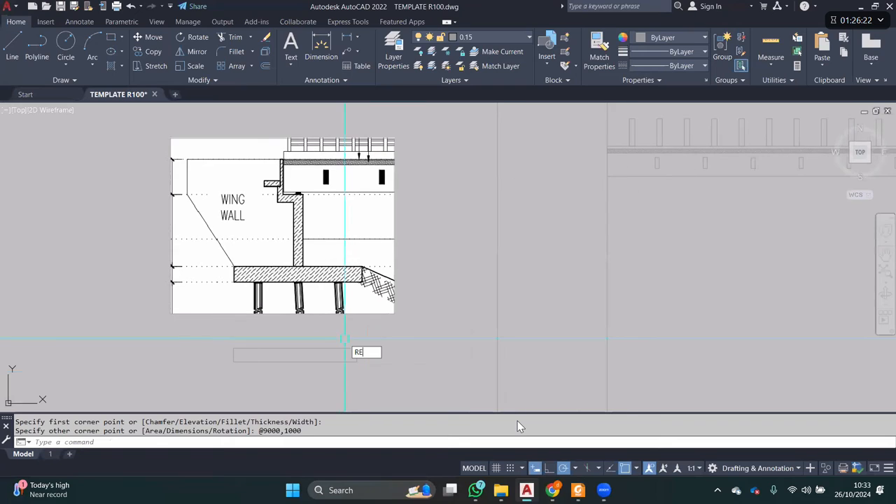
pyautogui.write('C')
pyautogui.press('Return')
pyautogui.click(396, 350)
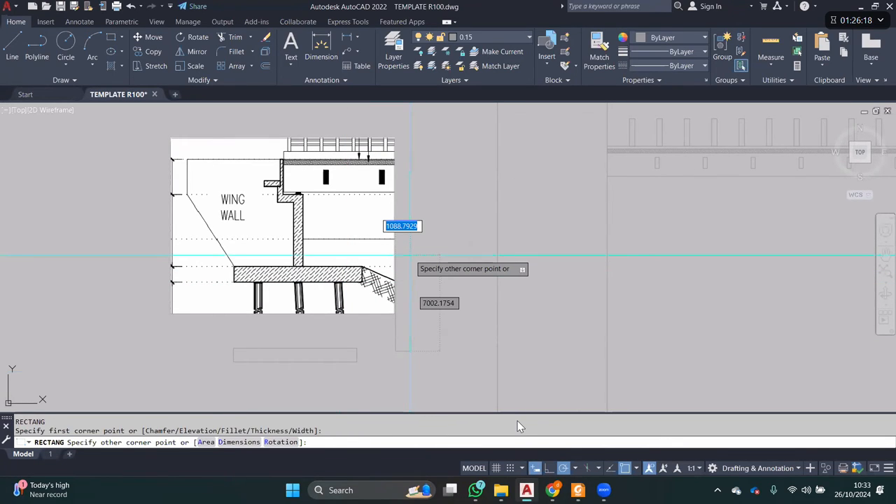
pyautogui.write('1000')
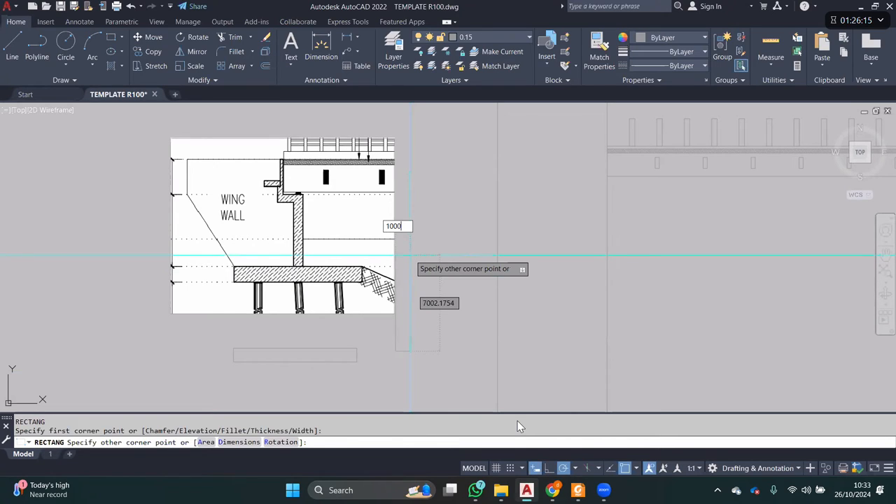
pyautogui.press('Tab')
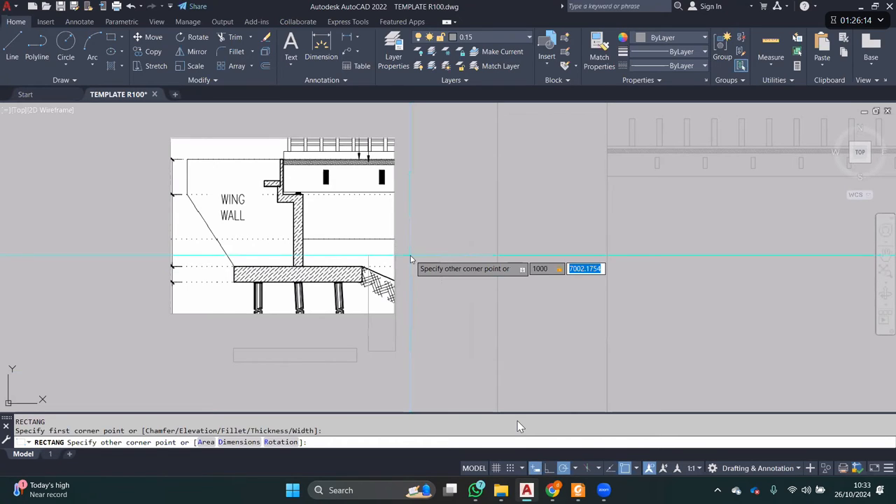
pyautogui.write('7000')
pyautogui.press('Return')
# - Move the abutment wall rectangle by its bottom midpoint onto the middle of the pile cap's top edge
pyautogui.write('M')
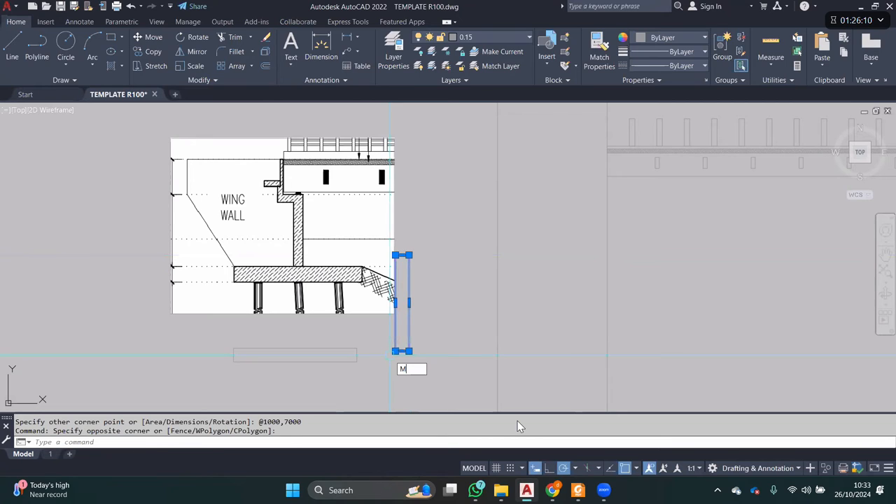
pyautogui.press('Return')
pyautogui.click(403, 350)
pyautogui.moveTo(434, 396)
pyautogui.mouseDown(button='middle')
pyautogui.moveTo(436, 325)
pyautogui.moveTo(458, 327)
pyautogui.mouseUp(button='middle')
pyautogui.click(424, 341)
# - Draw a corbel rectangle projecting left at the top of the abutment wall and a narrow stopper rectangle on its left end
pyautogui.write('REC')
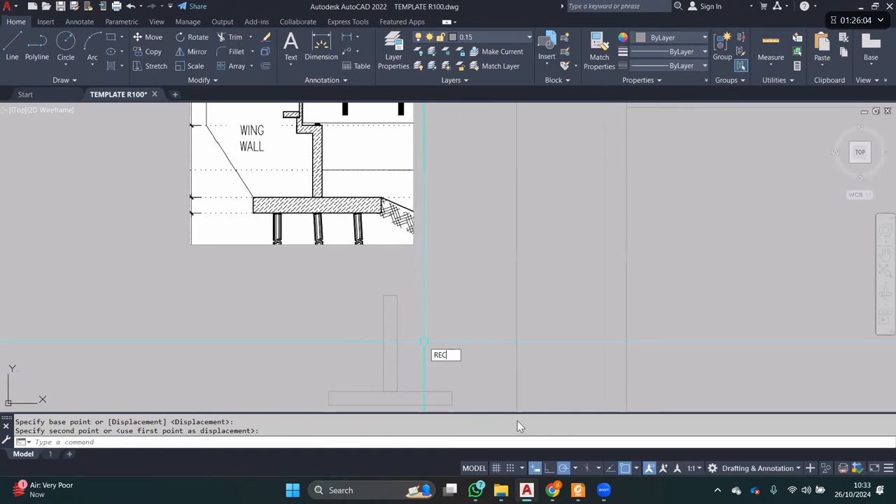
pyautogui.press('Return')
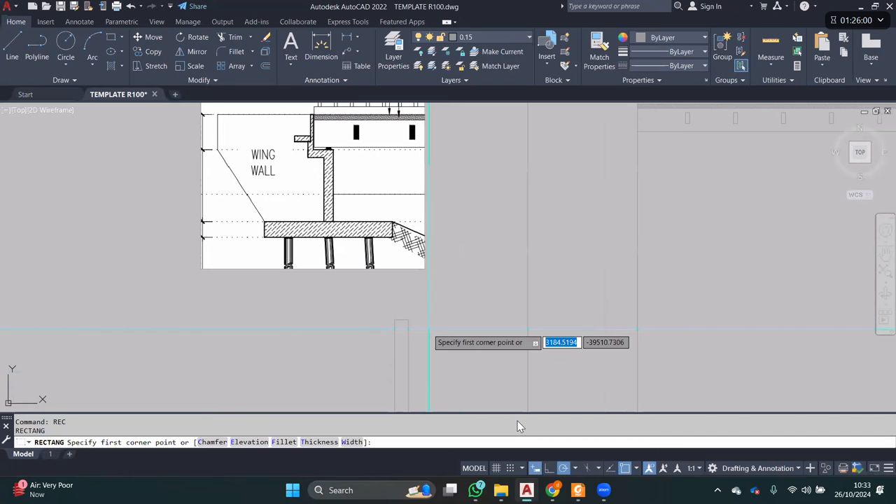
pyautogui.click(408, 320)
pyautogui.moveTo(365, 304); pyautogui.dragTo(386, 315, button='middle')
pyautogui.click(379, 334)
pyautogui.press('Return')
pyautogui.click(379, 334)
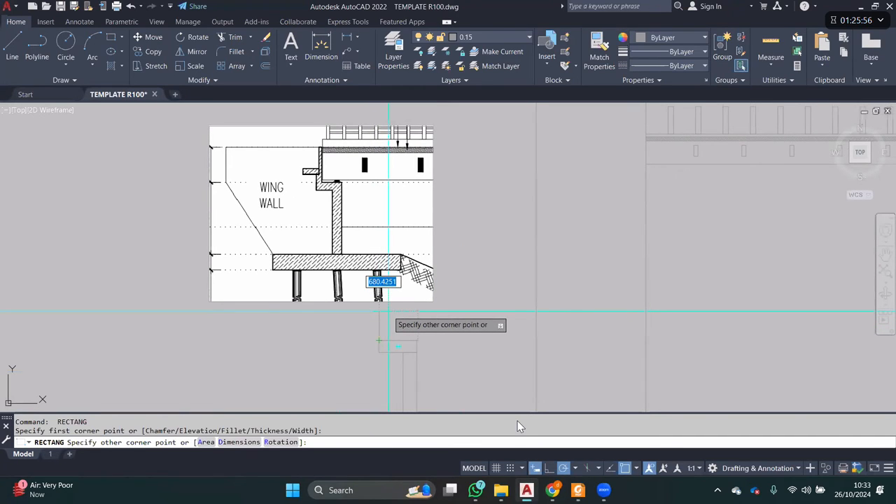
pyautogui.click(389, 311)
# - Draw the wing wall polyline from the stopper's top left, down, and diagonally to the pile cap's top left corner
pyautogui.moveTo(448, 333); pyautogui.dragTo(470, 308, button='middle')
pyautogui.write('pl')
pyautogui.press('Return')
pyautogui.click(401, 285)
pyautogui.scroll(-2, 346, 293)
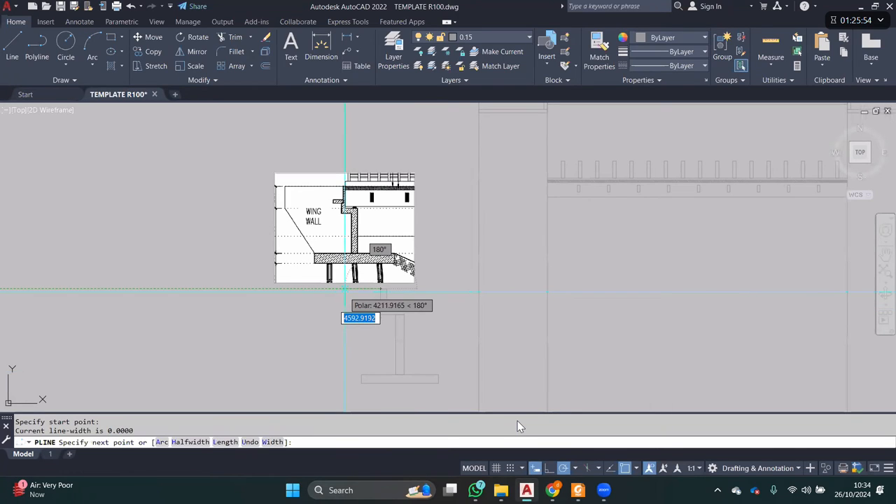
pyautogui.click(297, 288)
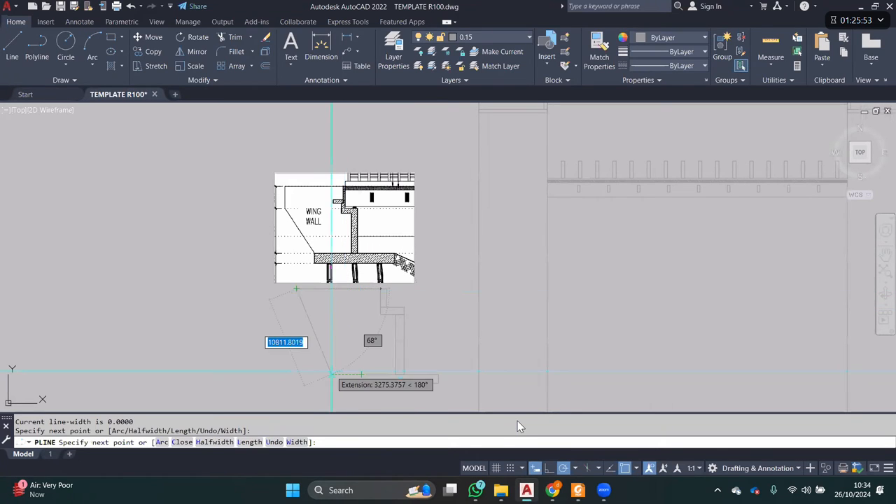
pyautogui.click(297, 343)
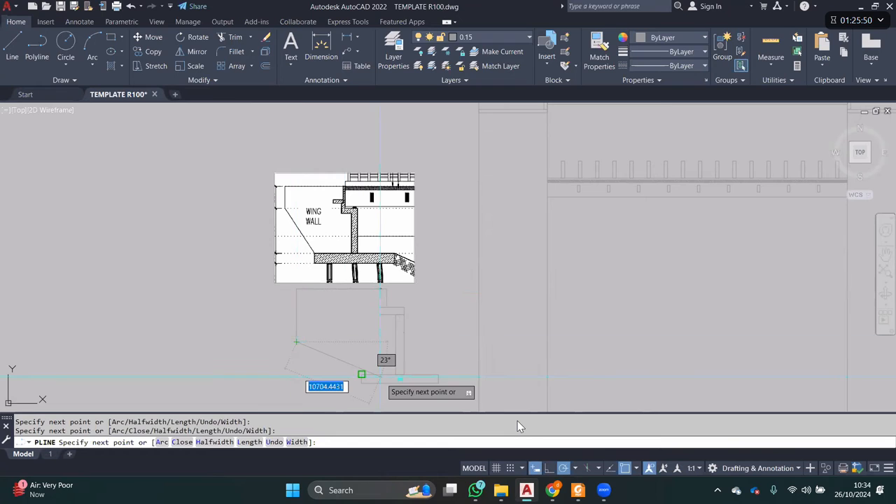
pyautogui.click(361, 376)
pyautogui.press('Escape')
# - Stretch the wing wall outline's left vertical edge to the right, closer to the abutment
pyautogui.click(308, 364)
pyautogui.click(284, 290)
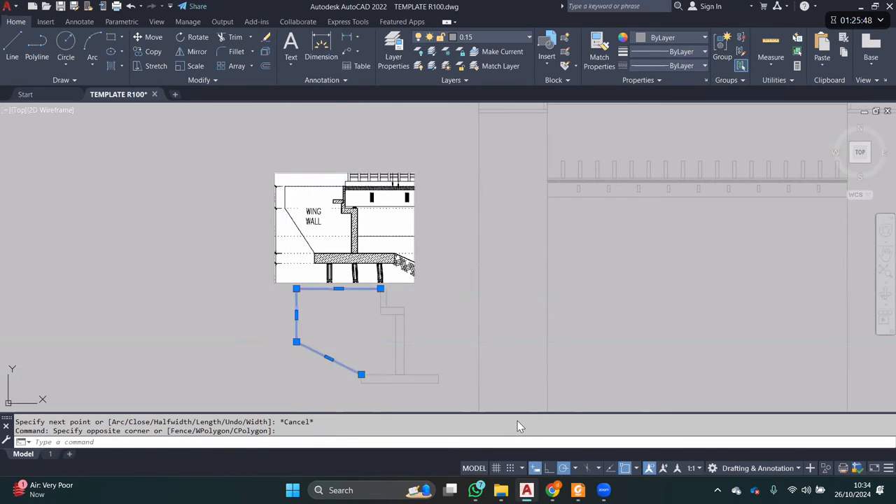
pyautogui.write('s')
pyautogui.press('Return')
pyautogui.click(333, 311)
pyautogui.click(354, 310)
# - Erase the reference image placed above the abutment drawing
pyautogui.click(427, 272)
pyautogui.click(375, 242)
pyautogui.write('e')
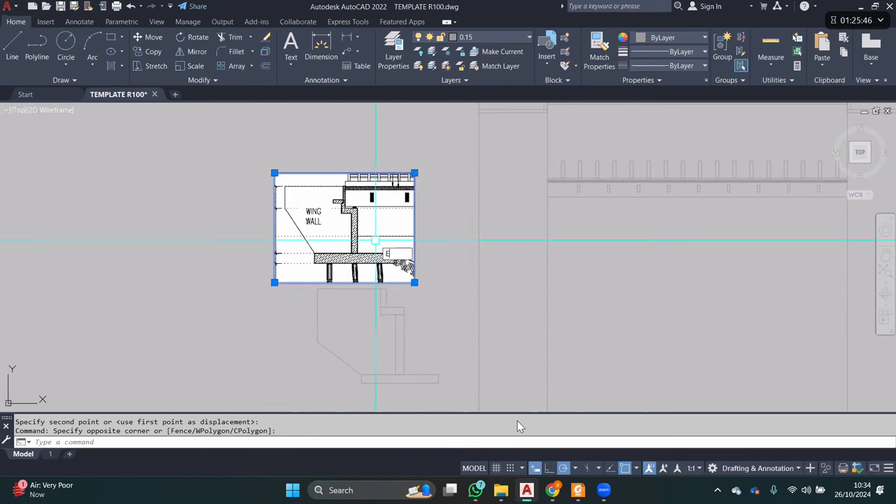
pyautogui.press('Return')
# - Cut all the abutment, pile cap and wing wall outlines and paste them back as a single block
pyautogui.click(429, 287)
pyautogui.click(307, 374)
pyautogui.moveTo(431, 292); pyautogui.dragTo(388, 288, button='middle')
pyautogui.hotkey('ctrl', 'x')
pyautogui.hotkey('ctrl', 'shift', 'v')
# - Move the abutment block by the corbel's top right corner onto the lower left corner of the bridge girder
pyautogui.write('m')
pyautogui.press('Return')
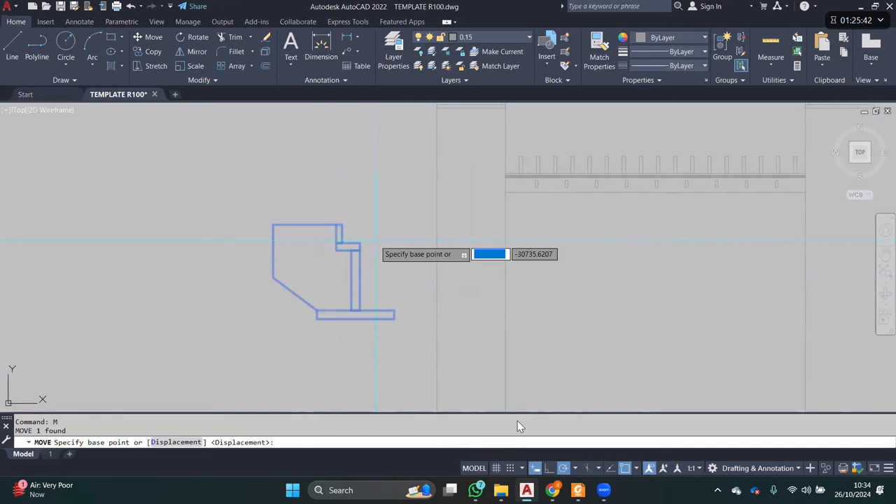
pyautogui.click(360, 243)
pyautogui.scroll(2, 505, 201)
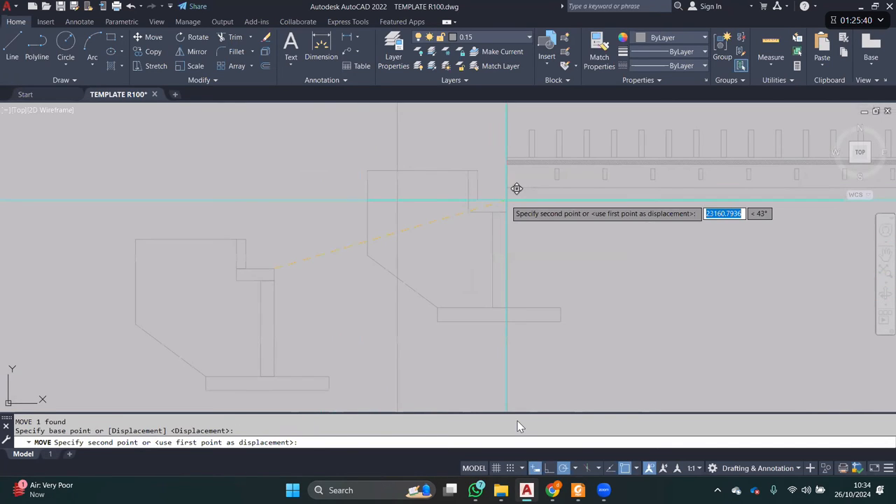
pyautogui.click(507, 188)
pyautogui.scroll(-2, 421, 280)
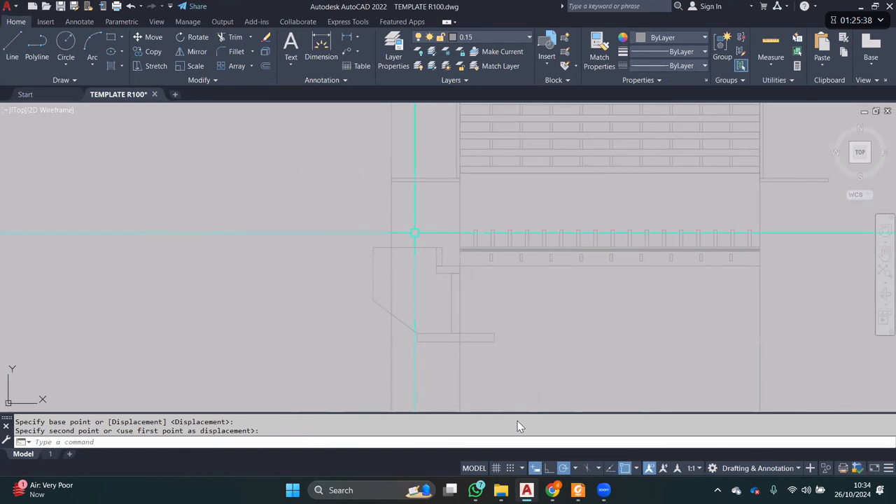
# - Erase the two vertical construction lines running past the wing wall and the deck's left end
pyautogui.click(394, 238)
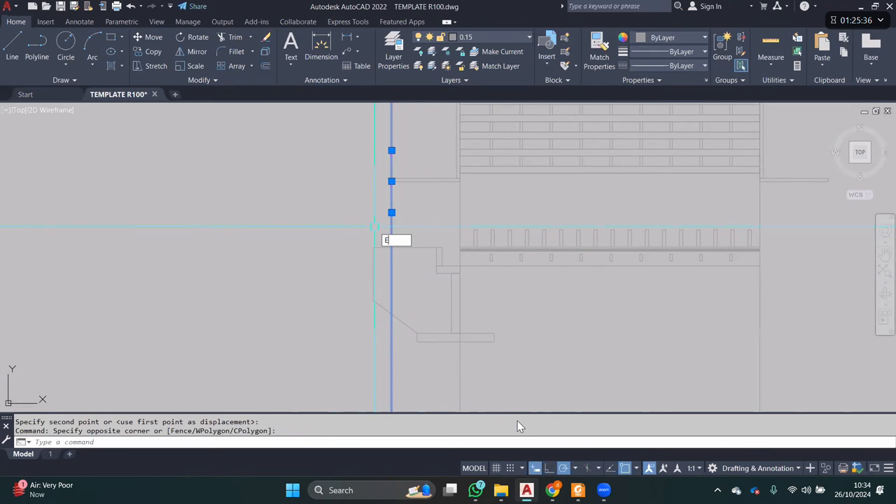
pyautogui.write('e')
pyautogui.press('Return')
pyautogui.scroll(2, 476, 271)
pyautogui.scroll(3, 437, 243)
pyautogui.moveTo(438, 244); pyautogui.dragTo(408, 252, button='middle')
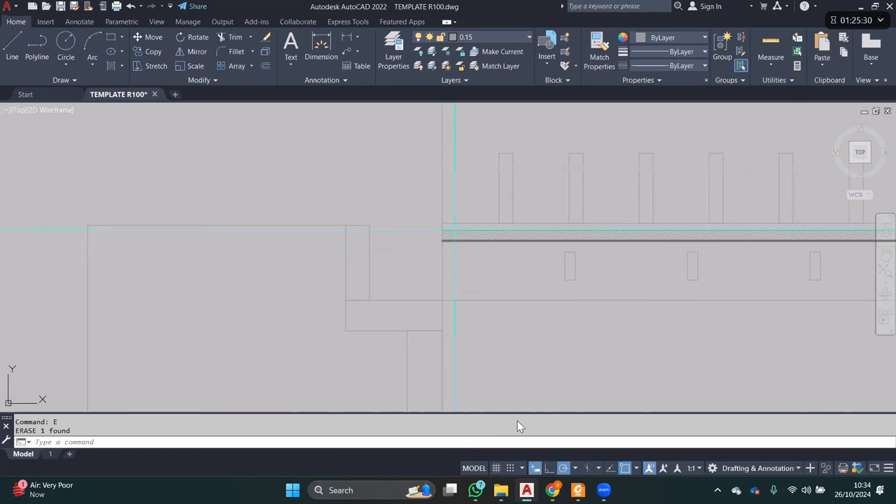
pyautogui.press('Return')
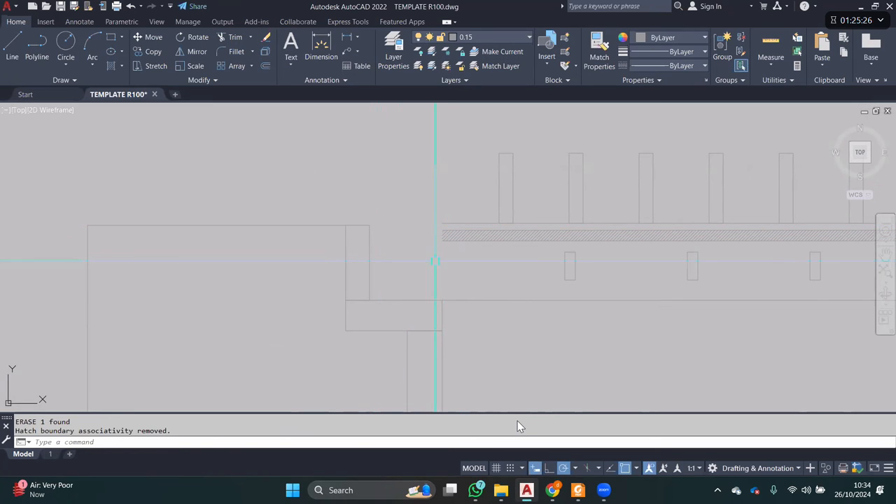
# - Move the abutment block straight down by 200
pyautogui.moveTo(458, 328)
pyautogui.mouseDown(button='middle')
pyautogui.moveTo(476, 423)
pyautogui.moveTo(233, 255)
pyautogui.moveTo(285, 233)
pyautogui.mouseUp(button='middle')
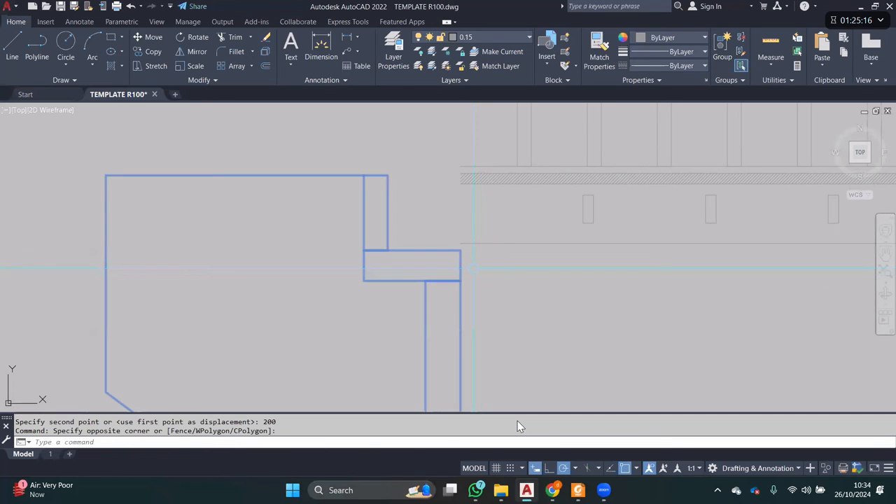
pyautogui.write('m')
pyautogui.press('Return')
pyautogui.click(492, 272)
pyautogui.write('200')
pyautogui.press('Return')
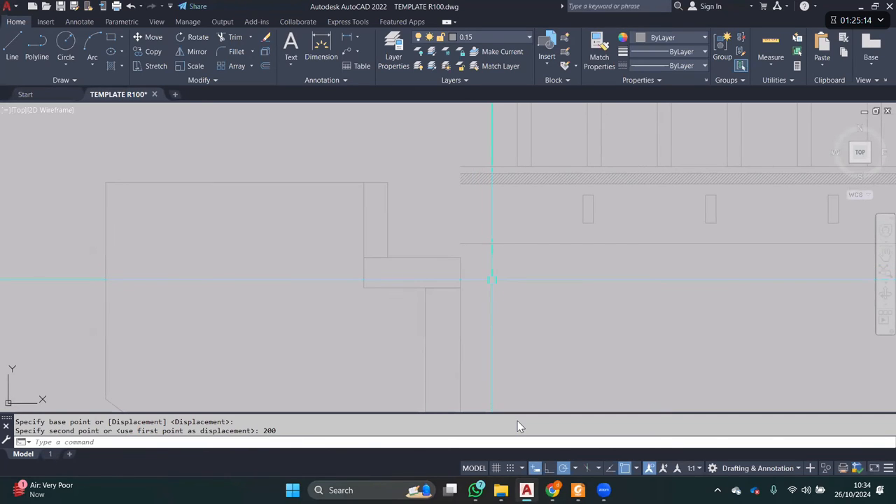
# - Draw a 1000 by 400 rectangle beside the corbel, below the girder's left end
pyautogui.scroll(2, 492, 279)
pyautogui.write('r')
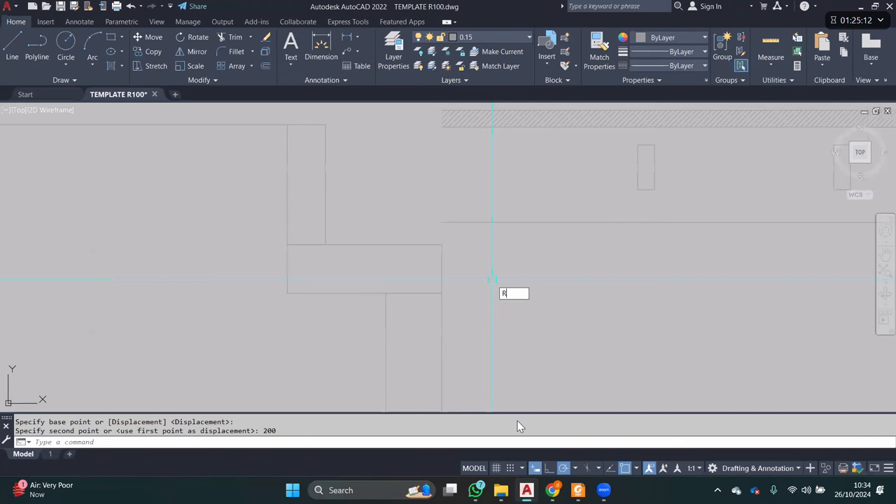
pyautogui.write('ec')
pyautogui.press('Return')
pyautogui.click(493, 291)
pyautogui.write('10')
pyautogui.press('Tab')
pyautogui.write('400')
pyautogui.press('Return')
# - Try to place the small rectangle by its bottom midpoint on the corbel's top right corner
pyautogui.click(519, 291)
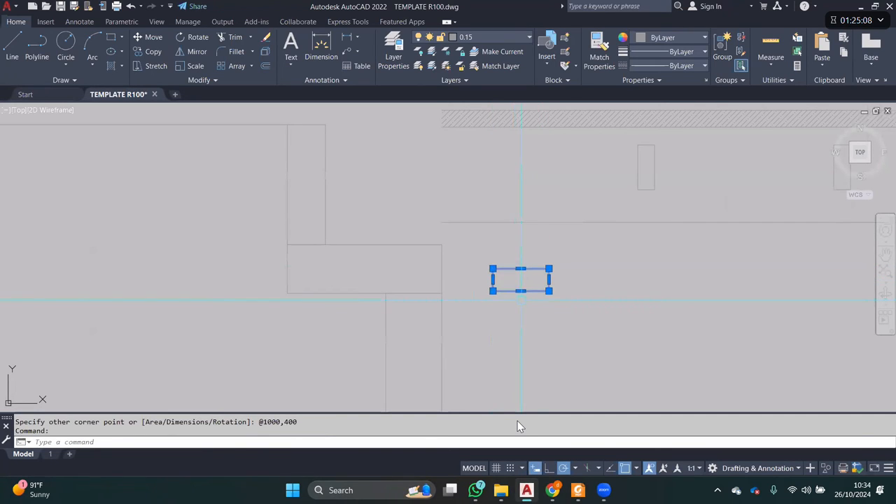
pyautogui.write('m')
pyautogui.press('Return')
pyautogui.click(521, 289)
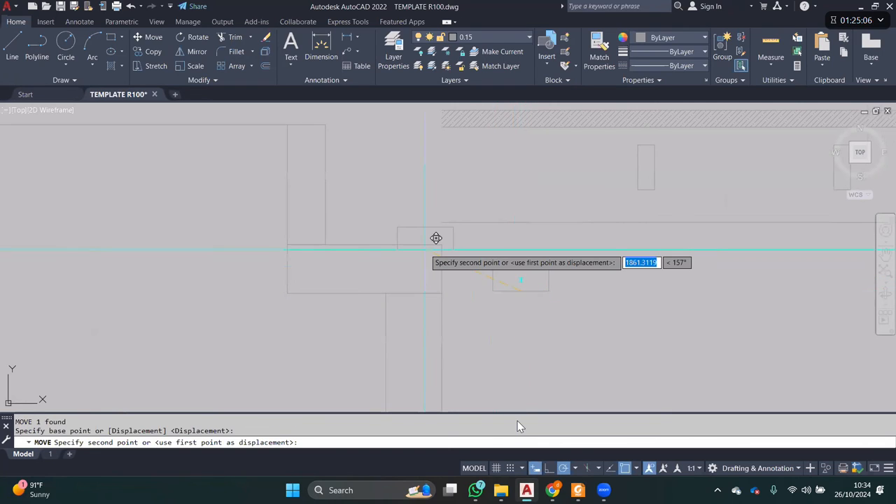
pyautogui.click(442, 245)
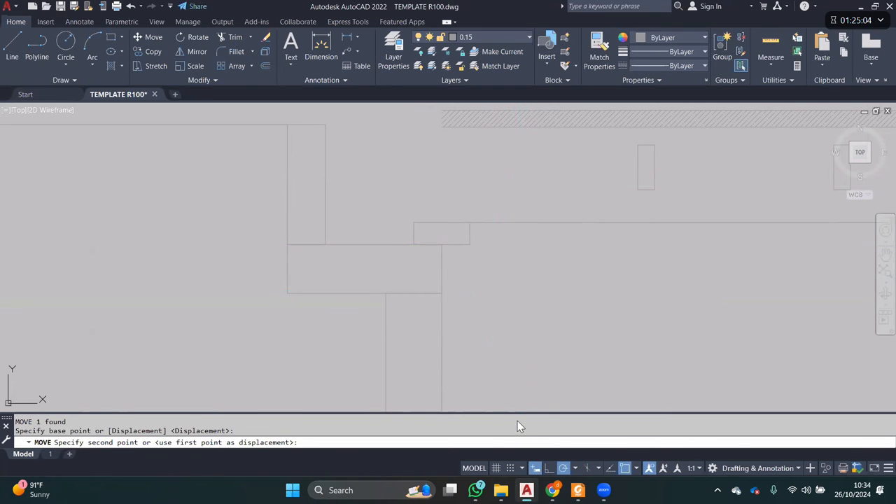
pyautogui.press('Escape')
# - Move the small rectangle by its bottom right corner onto the corbel's top right corner
pyautogui.click(476, 245)
pyautogui.click(463, 237)
pyautogui.write('m')
pyautogui.press('Return')
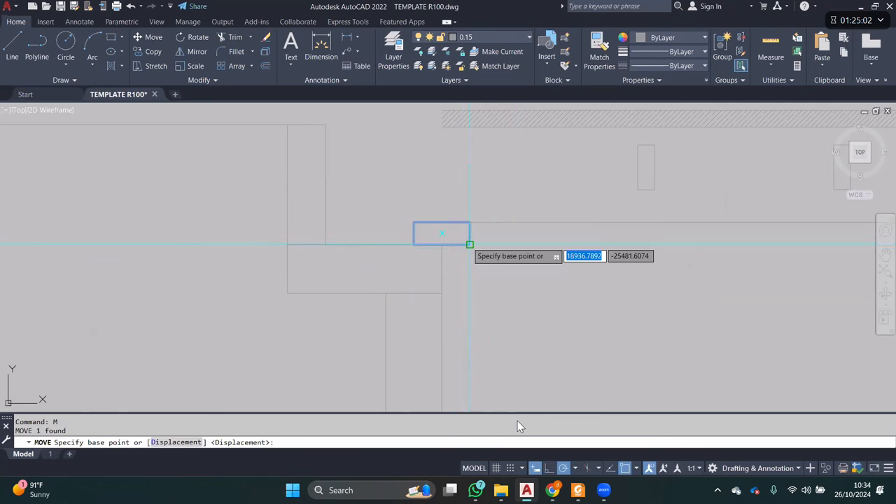
pyautogui.click(470, 244)
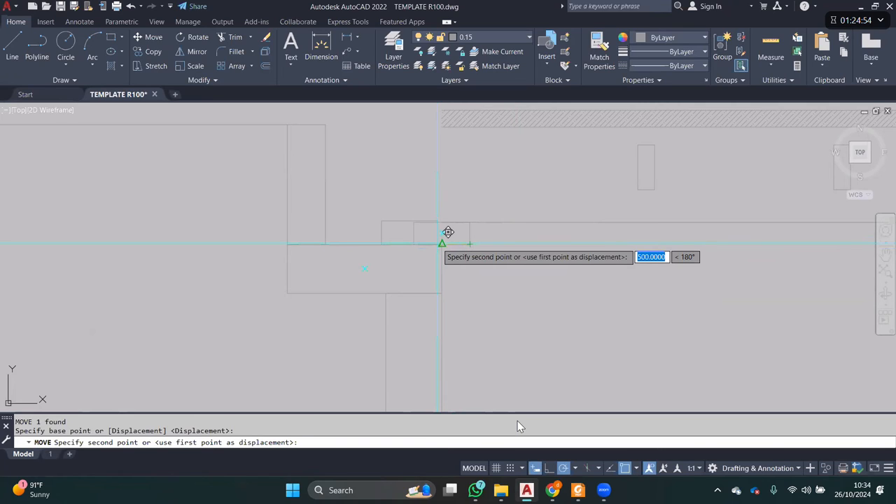
pyautogui.press('Return')
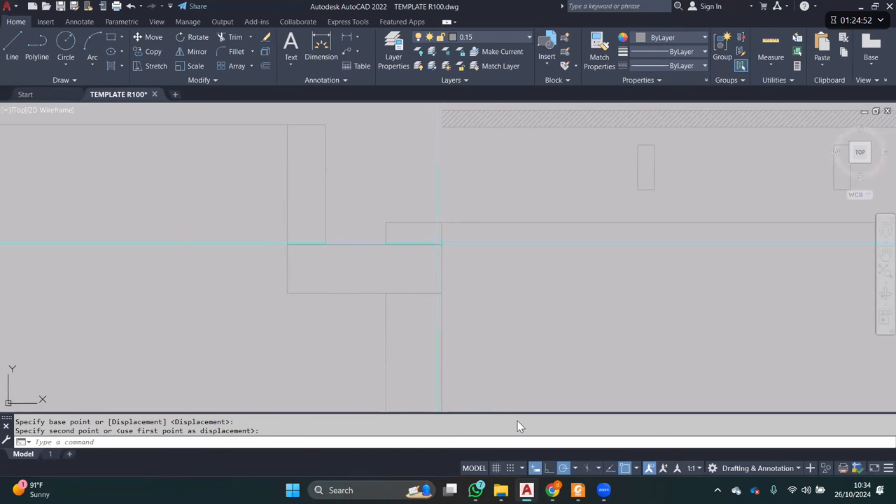
# - Close the superstructure's left end with a vertical line from the deck's top left corner to the girder's bottom edge
pyautogui.write('L')
pyautogui.press('Return')
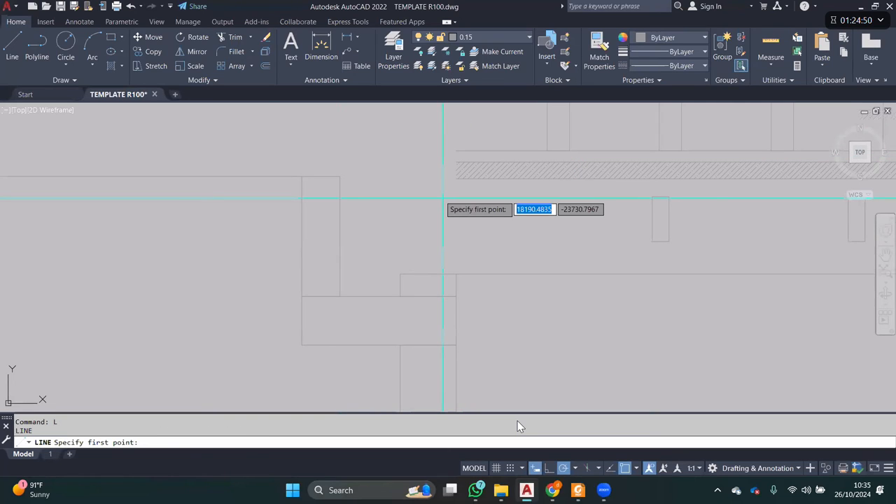
pyautogui.click(457, 151)
pyautogui.click(456, 274)
pyautogui.press('Escape')
# - Try to stretch the superstructure's left end toward the abutment's stopper, leaving out the small rectangle under the girder
pyautogui.click(468, 282)
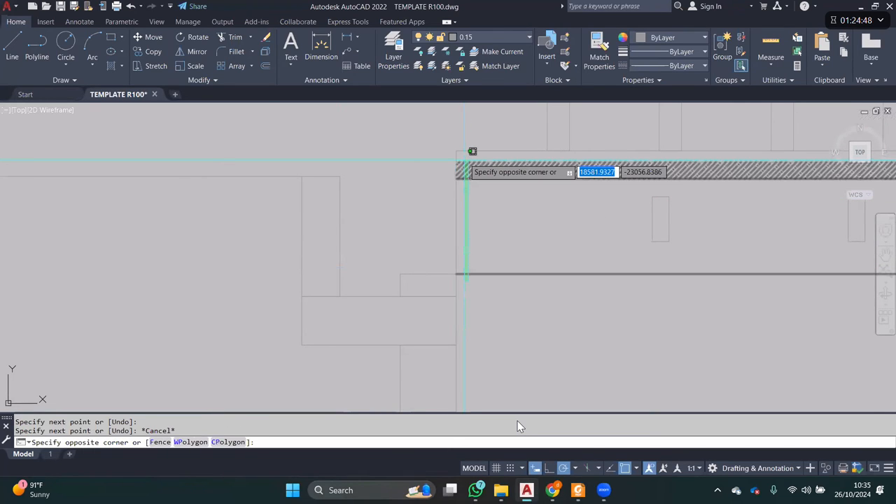
pyautogui.click(432, 126)
pyautogui.scroll(4, 438, 287)
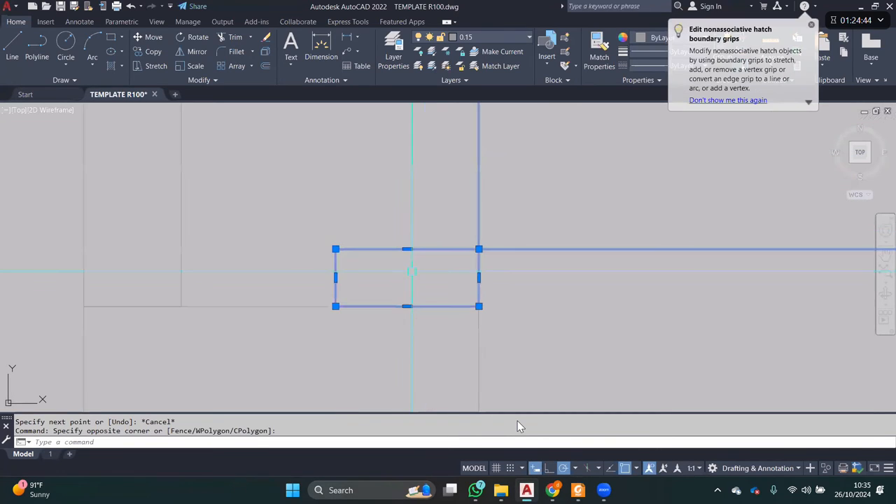
pyautogui.scroll(-6, 411, 271)
pyautogui.scroll(4, 400, 277)
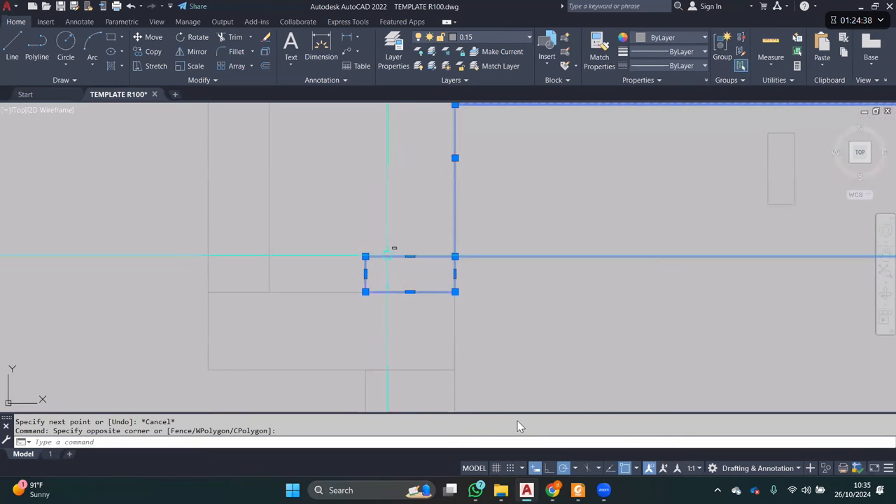
pyautogui.keyDown('shift'); pyautogui.click(389, 257); pyautogui.keyUp('shift')
pyautogui.scroll(-2, 425, 231)
pyautogui.moveTo(461, 104); pyautogui.dragTo(474, 156, button='middle')
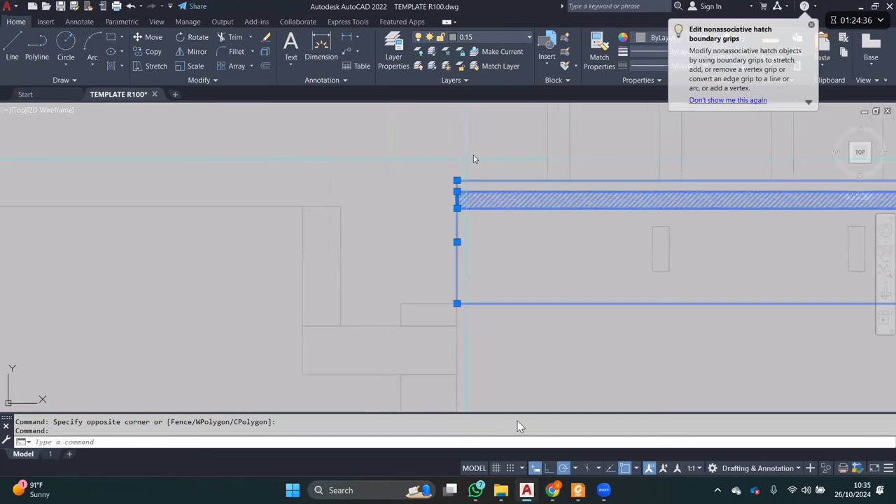
pyautogui.write('S')
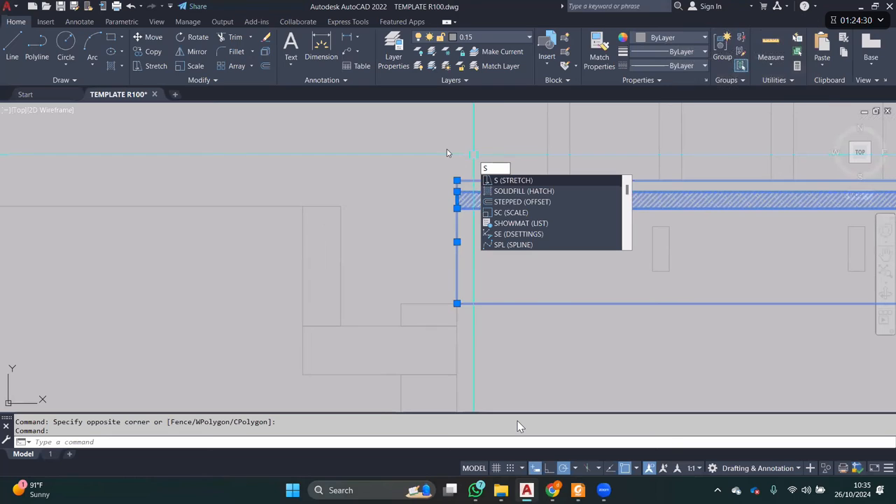
pyautogui.press('Return')
pyautogui.click(482, 141)
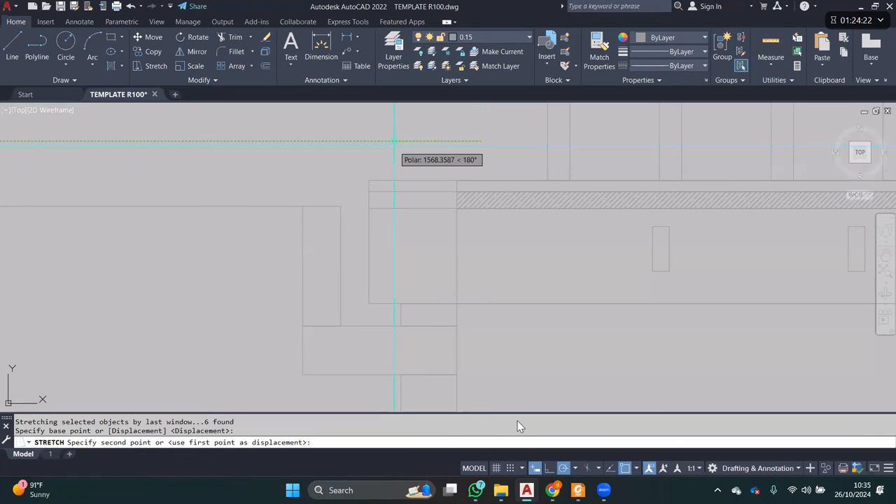
pyautogui.click(373, 141)
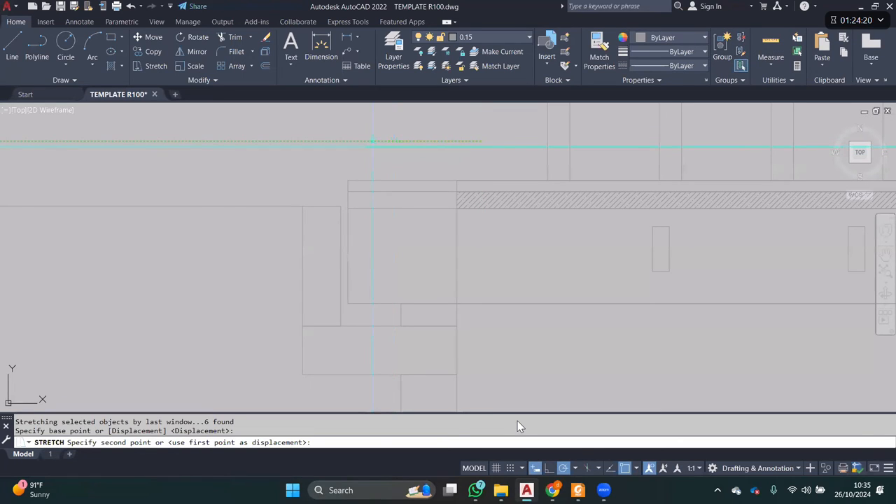
pyautogui.hotkey('ctrl', 'z')
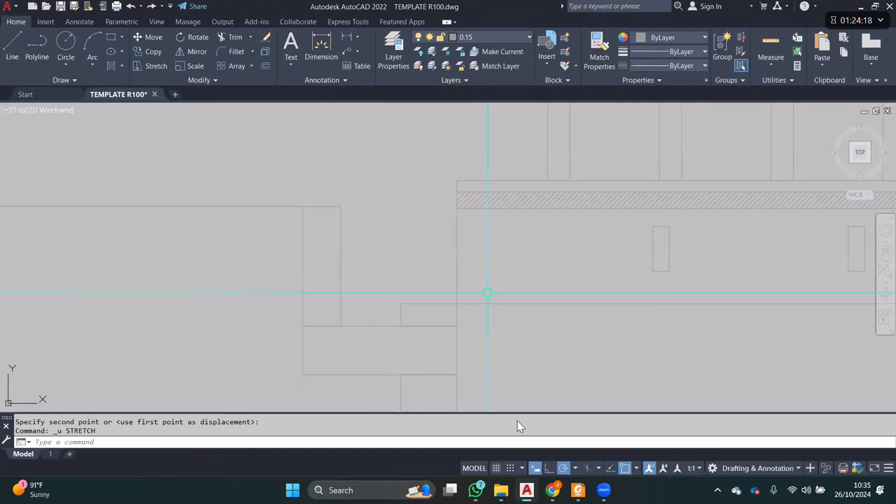
# - Stretch the left end of the deck and girder about 1800 to the left, leaving out the small rectangle underneath
pyautogui.click(484, 147)
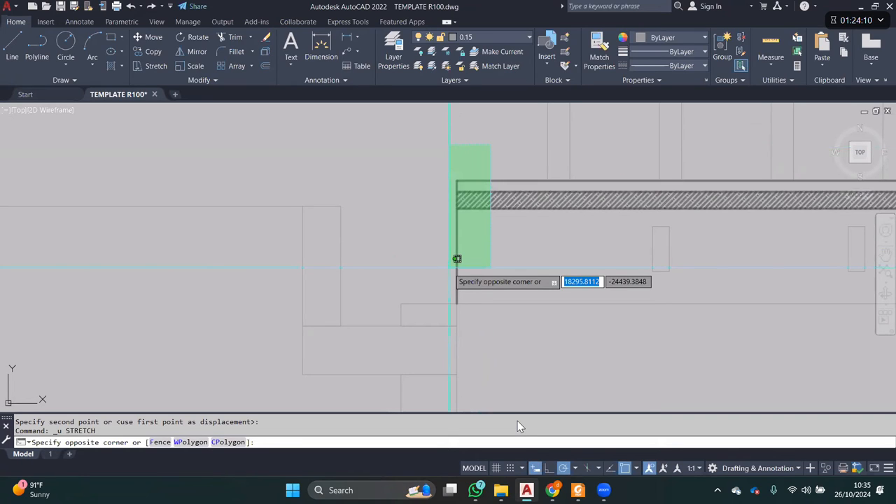
pyautogui.click(450, 317)
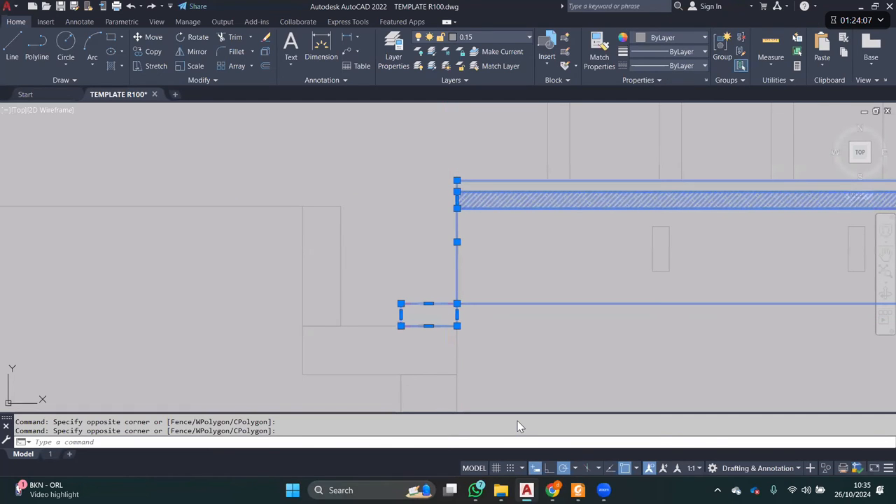
pyautogui.keyDown('shift'); pyautogui.click(442, 304); pyautogui.keyUp('shift')
pyautogui.write('s')
pyautogui.press('Return')
pyautogui.click(496, 144)
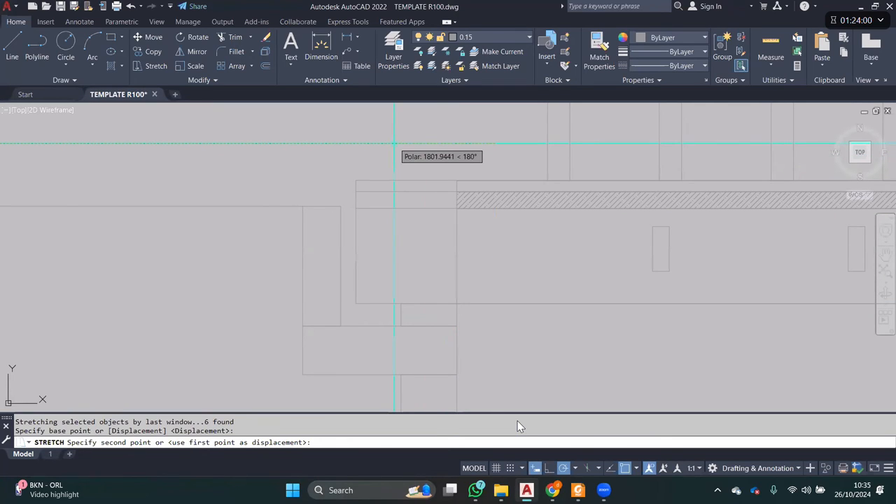
pyautogui.click(395, 143)
# - Mirror the abutment block about the vertical axis through the bridge's midpoint, keeping the original
pyautogui.scroll(-3, 382, 208)
pyautogui.moveTo(382, 208); pyautogui.dragTo(372, 247, button='middle')
pyautogui.click(367, 247)
pyautogui.write('M')
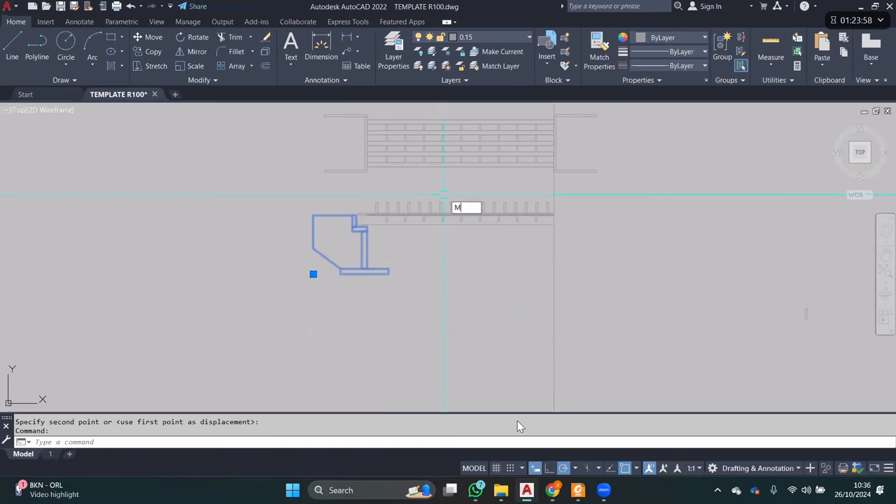
pyautogui.write('I')
pyautogui.press('Return')
pyautogui.click(461, 164)
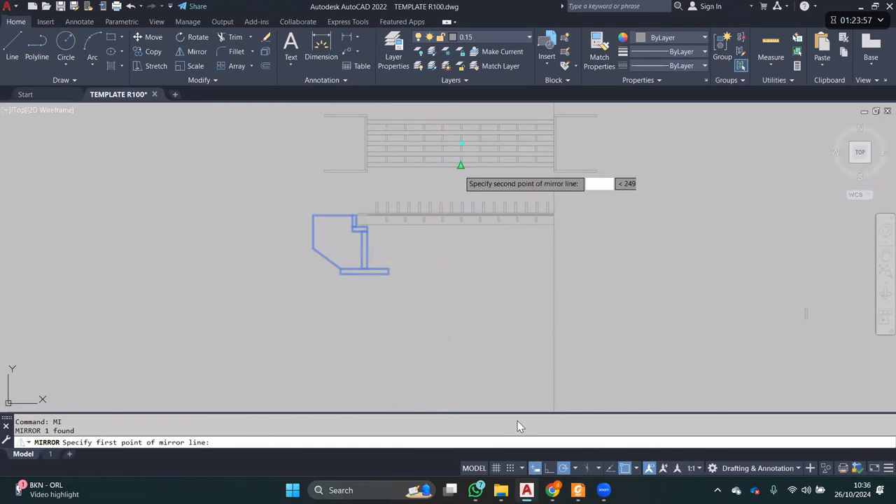
pyautogui.click(461, 175)
pyautogui.press('Return')
# - Erase the long vertical construction line at the deck's right end
pyautogui.click(554, 194)
pyautogui.write('E')
pyautogui.press('Return')
pyautogui.scroll(4, 369, 229)
pyautogui.scroll(-4, 448, 245)
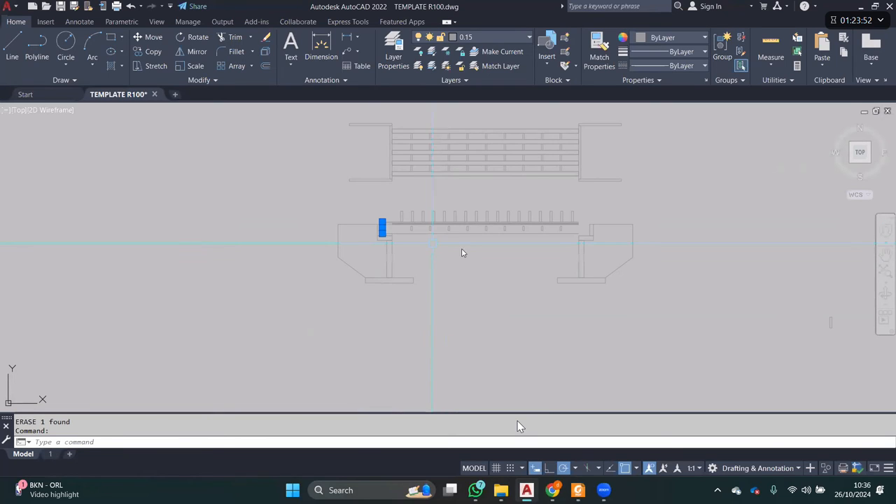
pyautogui.click(460, 246)
pyautogui.click(387, 238)
pyautogui.write('mi')
pyautogui.press('Return')
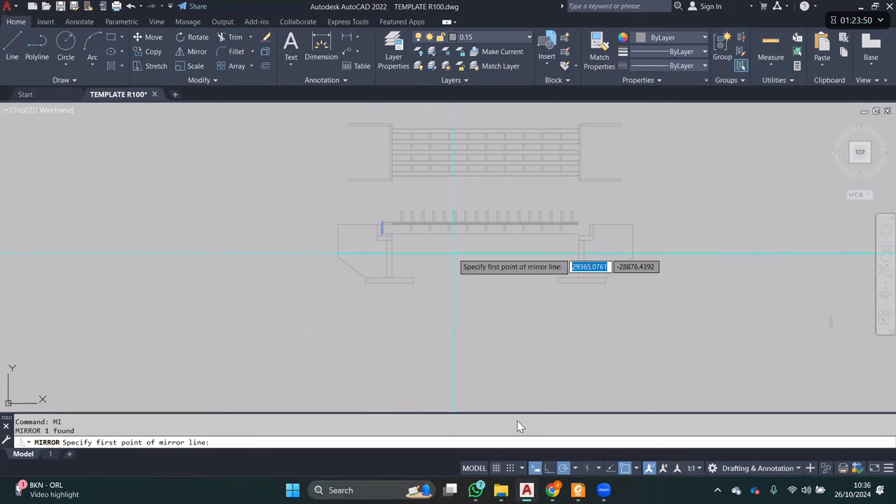
pyautogui.click(481, 230)
pyautogui.click(480, 247)
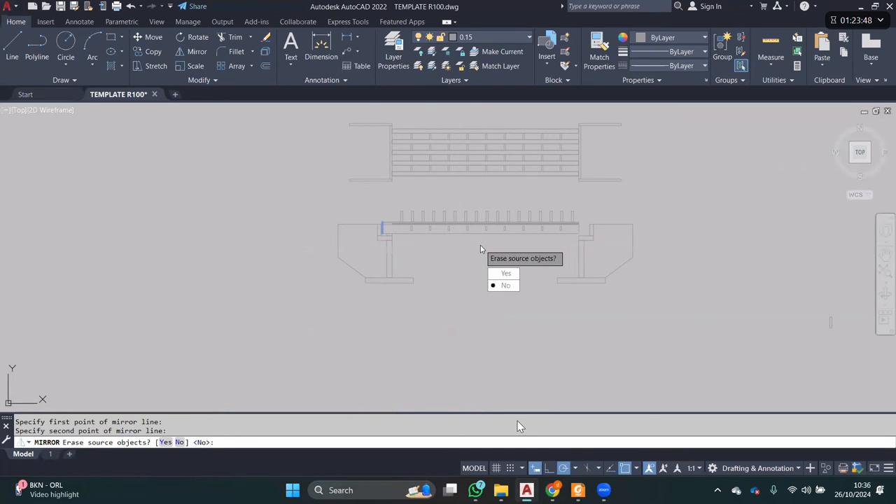
pyautogui.press('Escape')
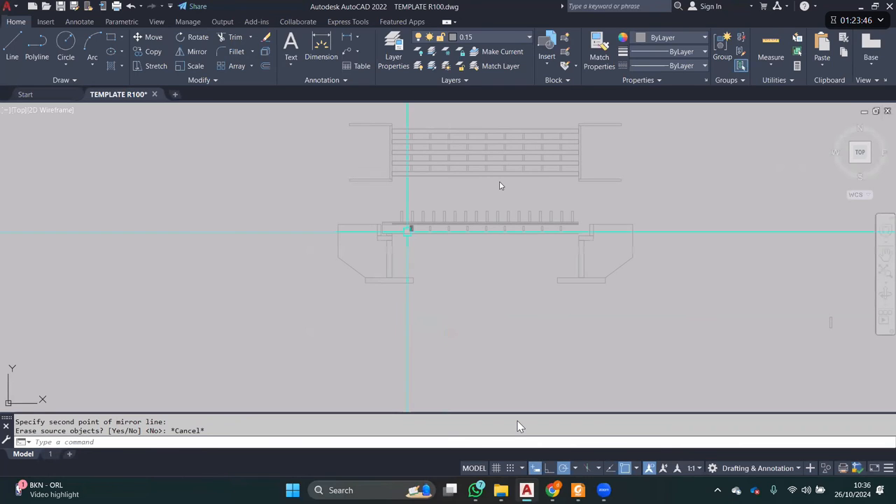
# - Mirror the vertical line at the girder's left end about the vertical axis through the bridge's midpoint, keeping the original
pyautogui.scroll(2, 385, 233)
pyautogui.write('mi')
pyautogui.press('Return')
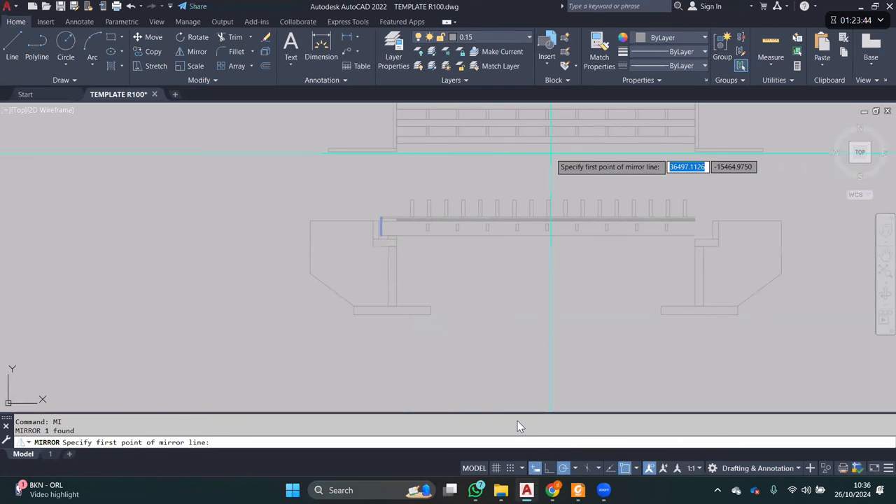
pyautogui.scroll(3, 551, 153)
pyautogui.click(544, 133)
pyautogui.click(549, 160)
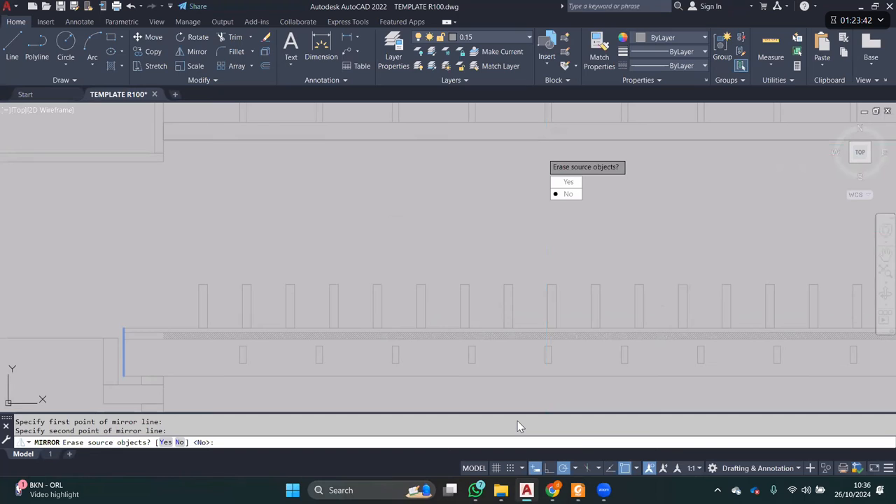
pyautogui.press('Return')
pyautogui.scroll(-3, 471, 181)
pyautogui.moveTo(649, 250); pyautogui.dragTo(557, 245, button='middle')
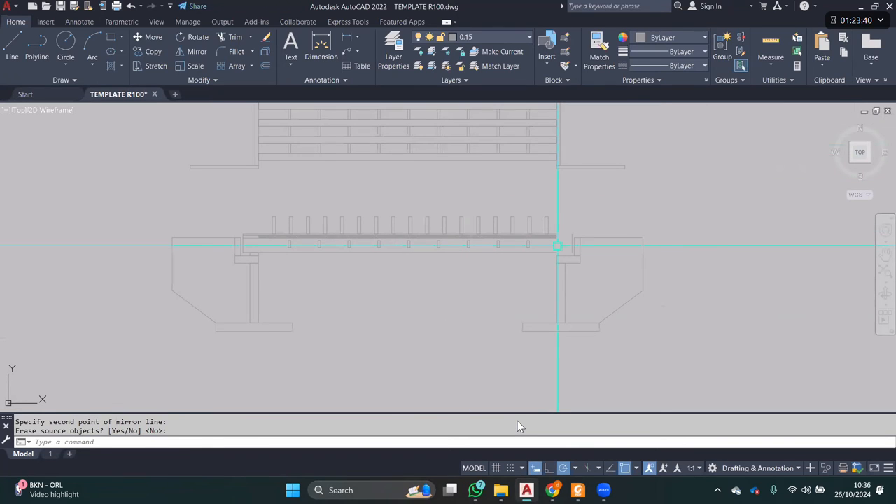
# - Extend the deck and girder lines at the right end to the mirrored vertical end line
pyautogui.scroll(4, 557, 245)
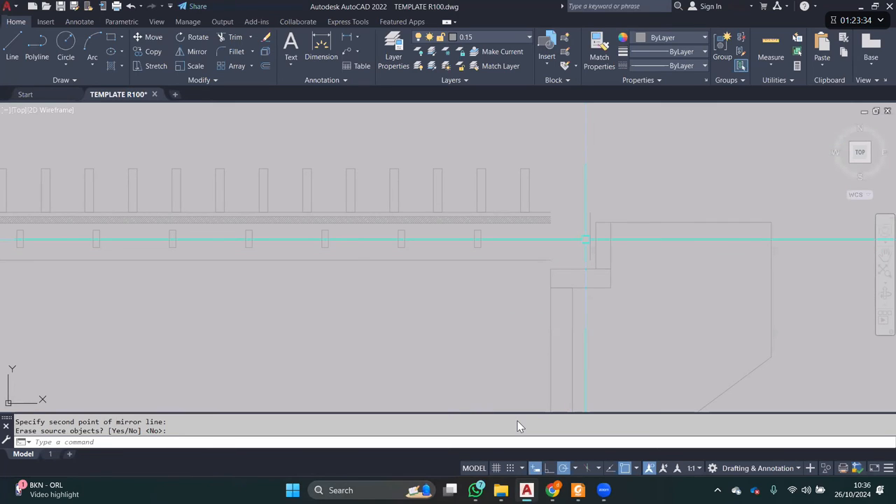
pyautogui.scroll(2, 586, 239)
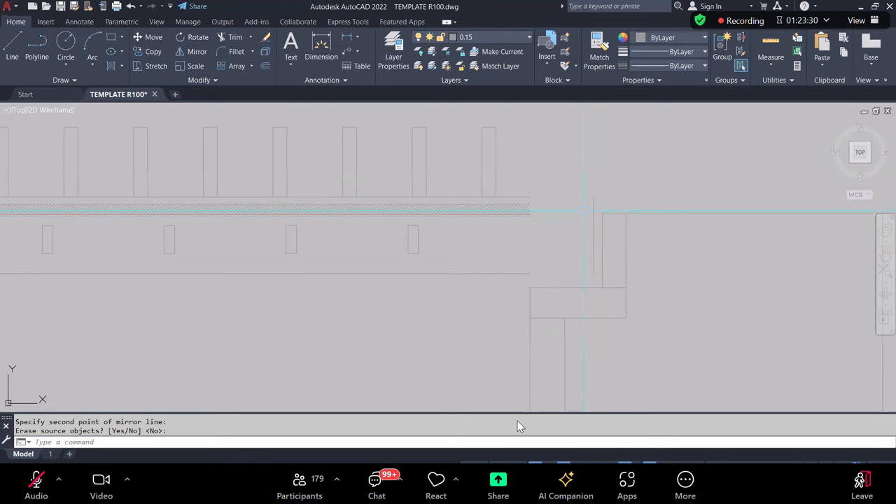
pyautogui.press('Return')
pyautogui.write('ex')
pyautogui.press('Return')
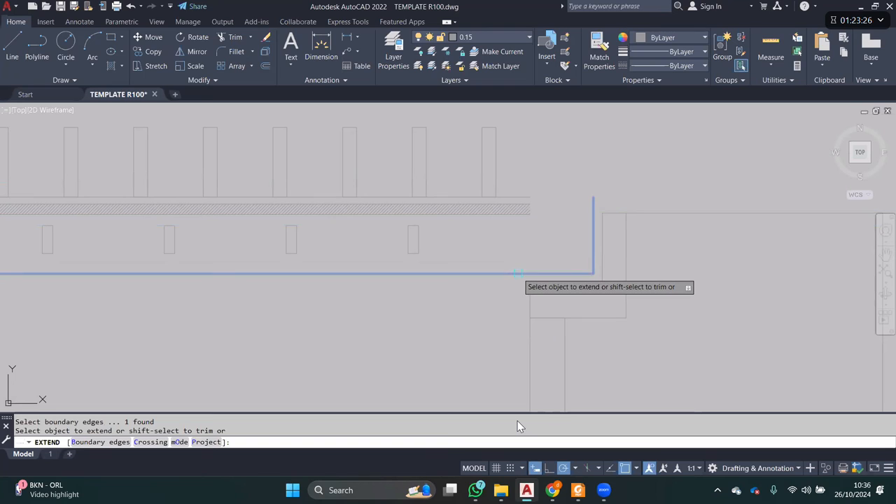
pyautogui.click(522, 214)
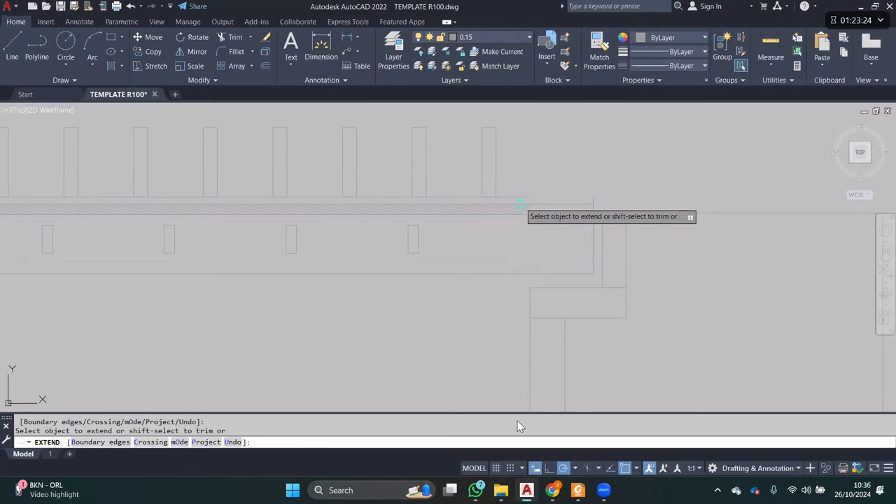
pyautogui.press('Escape')
# - Stretch the deck slab's hatch to reach the deck's end line at the left abutment
pyautogui.scroll(2, 541, 206)
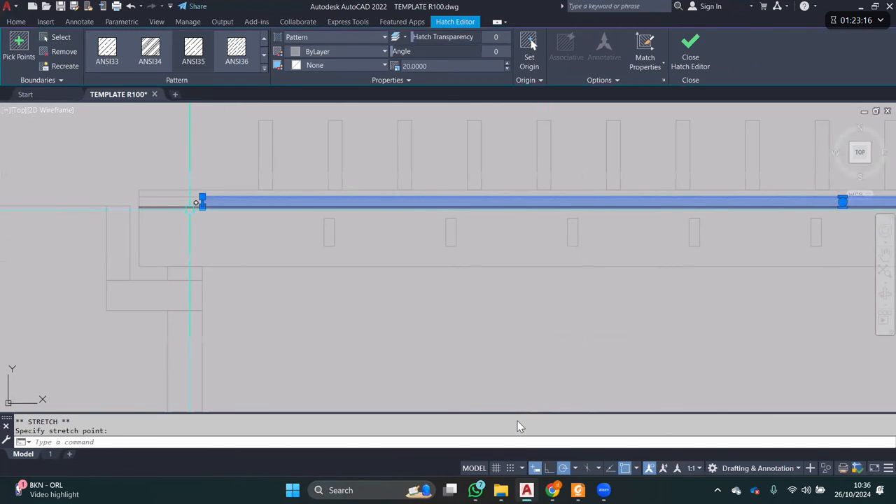
pyautogui.scroll(4, 191, 209)
pyautogui.click(217, 191)
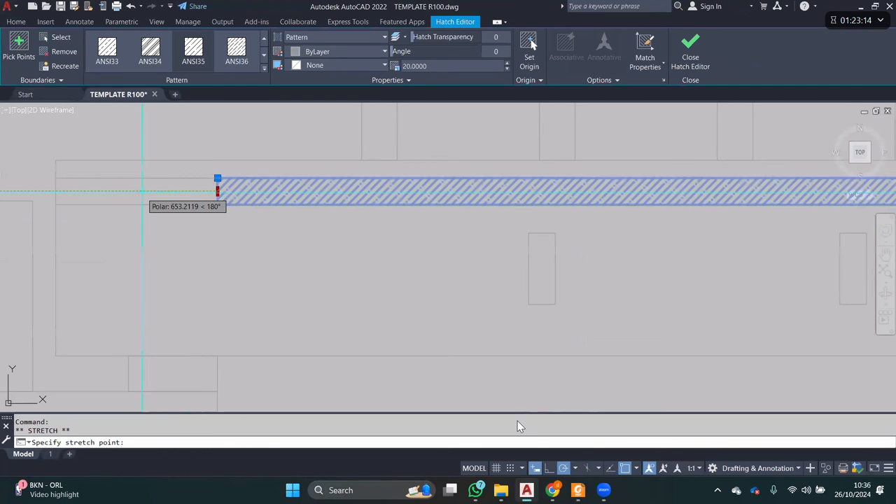
pyautogui.click(56, 192)
pyautogui.press('Escape')
# - Draw a sloping polyline from the deck's top left corner to the outer top corner of the left wing wall
pyautogui.scroll(-4, 657, 252)
pyautogui.write('pl')
pyautogui.press('Return')
pyautogui.click(133, 232)
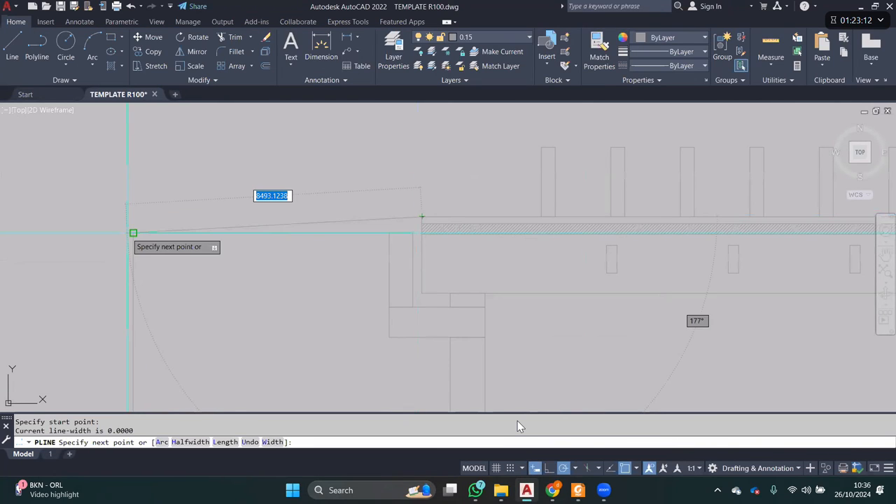
pyautogui.click(133, 232)
pyautogui.press('Escape')
pyautogui.scroll(-5, 133, 232)
# - Draw a sloping polyline from the deck's top right corner to the outer top corner of the right wing wall
pyautogui.scroll(3, 530, 222)
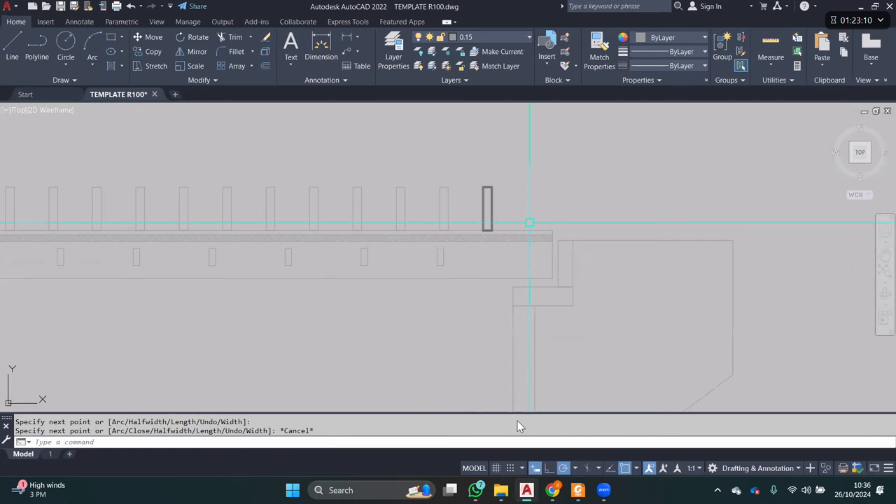
pyautogui.moveTo(530, 221); pyautogui.dragTo(312, 215, button='middle')
pyautogui.write('pl')
pyautogui.press('Return')
pyautogui.click(335, 224)
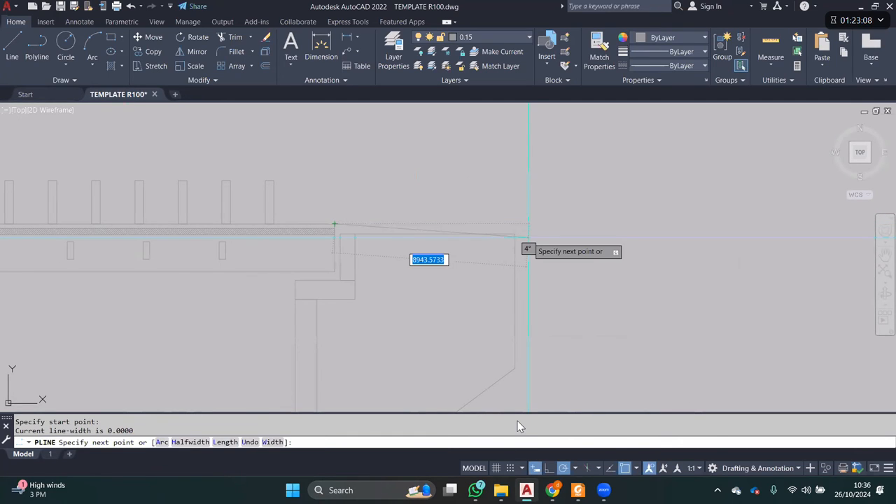
pyautogui.press('Escape')
pyautogui.scroll(-4, 525, 259)
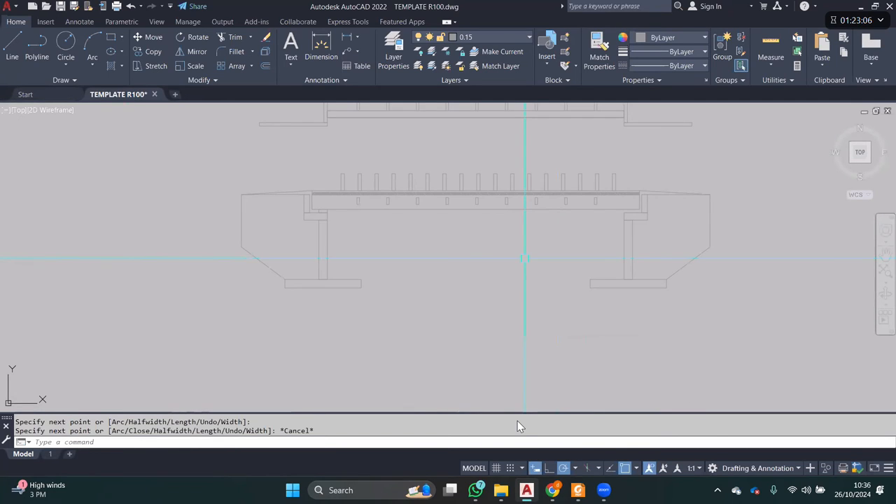
pyautogui.moveTo(525, 259); pyautogui.dragTo(437, 277, button='middle')
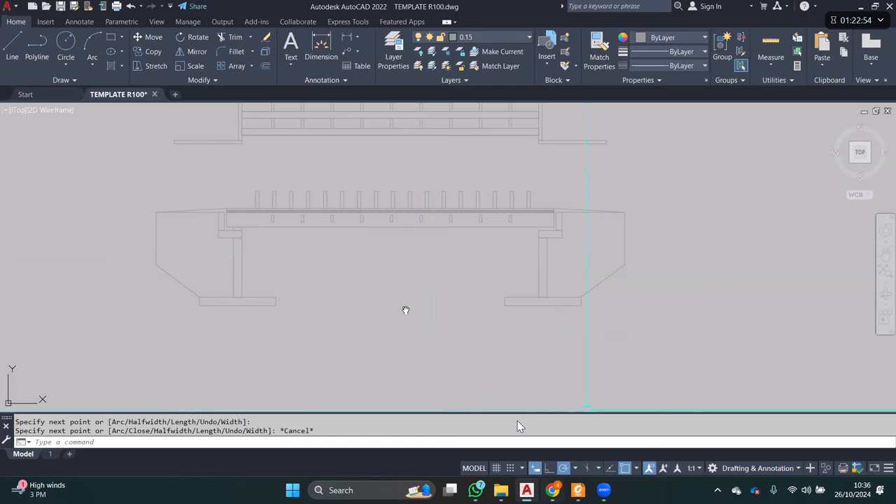
# - Switch to SOAL.pdf in Foxit Reader and examine the dimensioned bridge cross-section and the girder layout plan
pyautogui.hotkey('alt', 'Tab')
pyautogui.keyDown('ctrl'); pyautogui.scroll(-3, 396, 275); pyautogui.keyUp('ctrl')
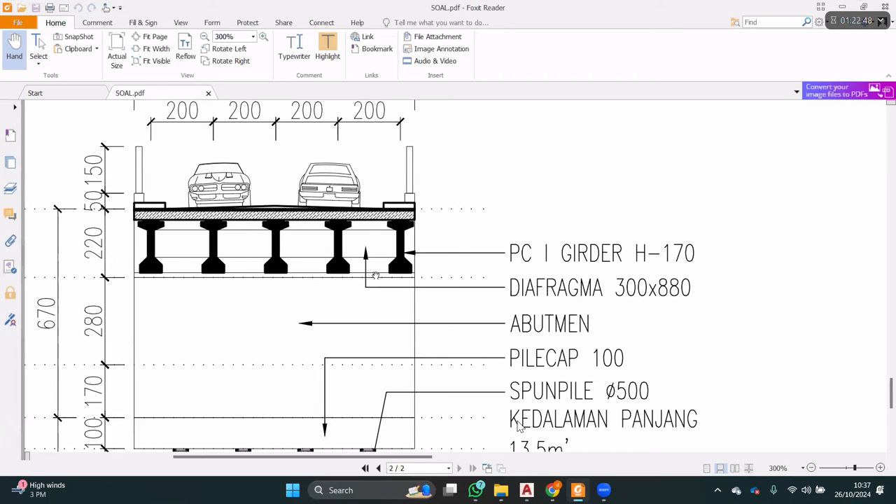
pyautogui.keyDown('ctrl'); pyautogui.scroll(-1, 518, 425); pyautogui.keyUp('ctrl')
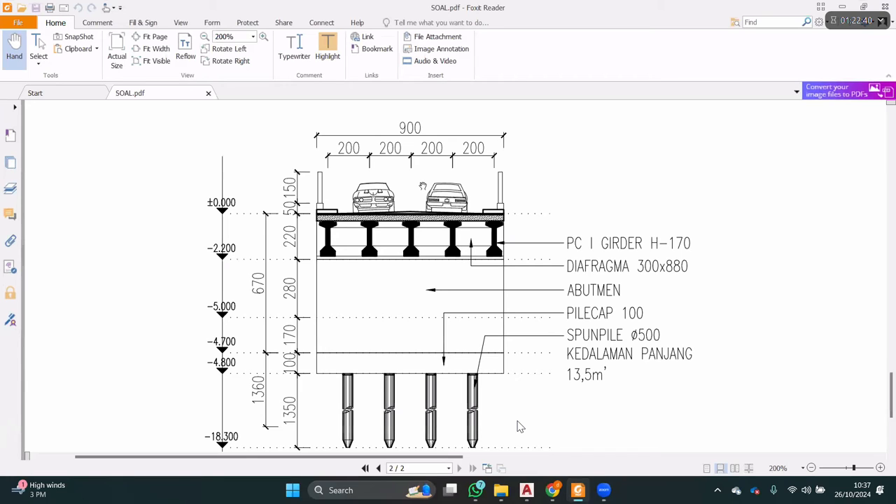
pyautogui.keyDown('ctrl'); pyautogui.scroll(-4, 423, 186); pyautogui.keyUp('ctrl')
pyautogui.scroll(5, 423, 185)
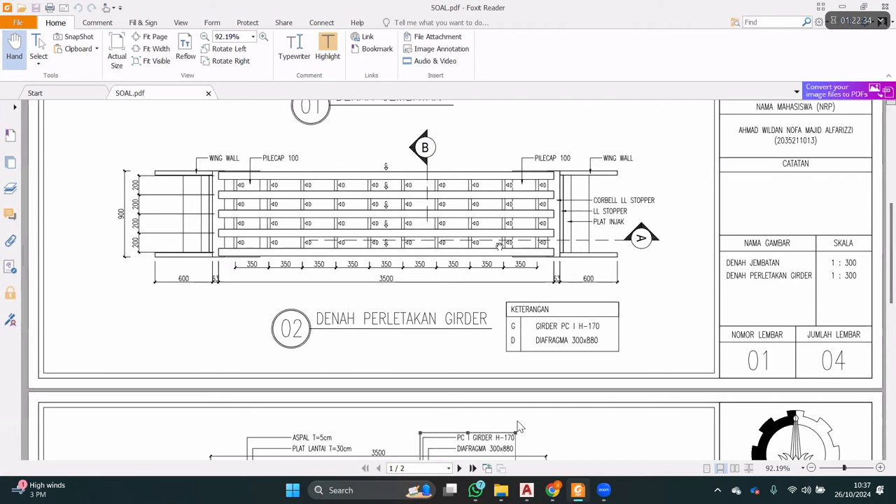
pyautogui.scroll(-5, 519, 427)
pyautogui.keyDown('ctrl'); pyautogui.scroll(4, 520, 427); pyautogui.keyUp('ctrl')
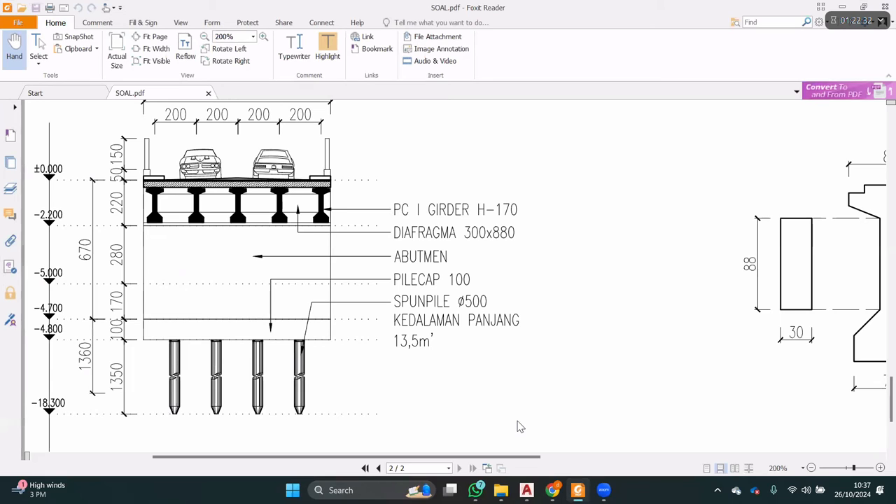
pyautogui.hscroll(-3, 520, 427)
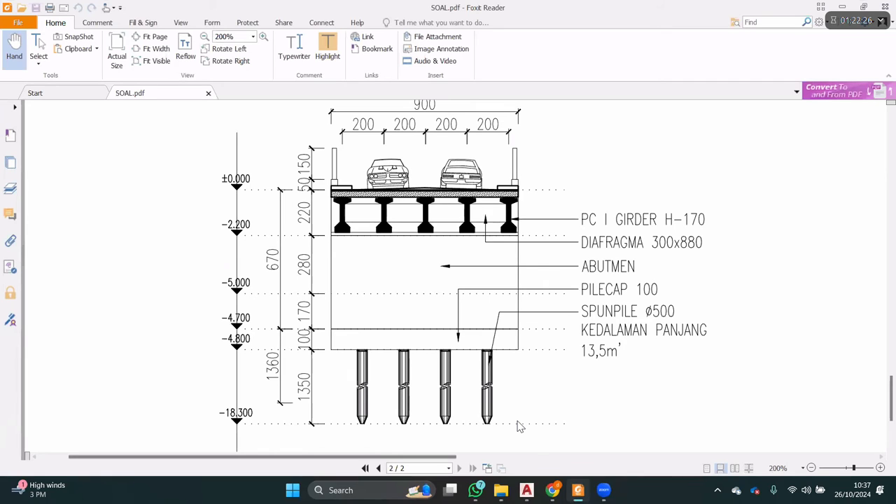
# - Switch back to AutoCAD and draw an 800 × 1700 rectangle below the bridge's longitudinal section as the girder outline
pyautogui.hotkey('alt', 'Tab')
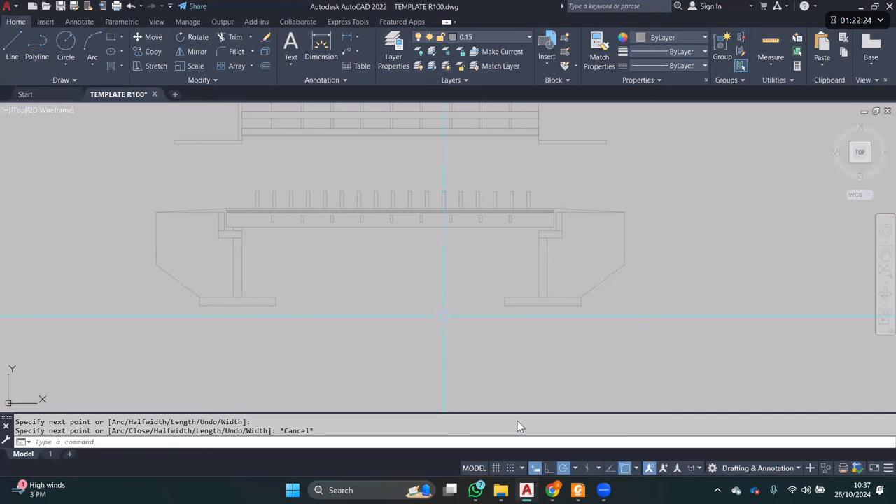
pyautogui.moveTo(407, 240)
pyautogui.mouseDown(button='middle')
pyautogui.moveTo(399, 297)
pyautogui.moveTo(403, 236)
pyautogui.mouseUp(button='middle')
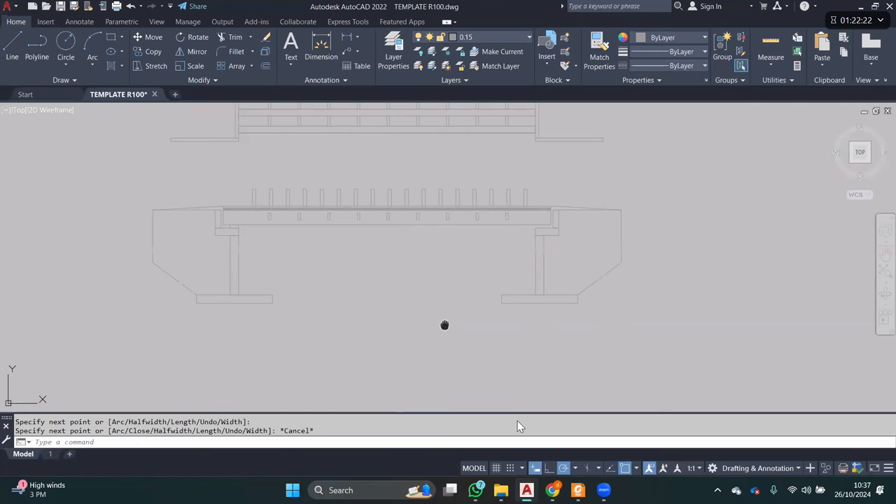
pyautogui.moveTo(444, 324); pyautogui.dragTo(397, 238, button='middle')
pyautogui.write('rec')
pyautogui.press('Return')
pyautogui.click(399, 351)
pyautogui.write('800')
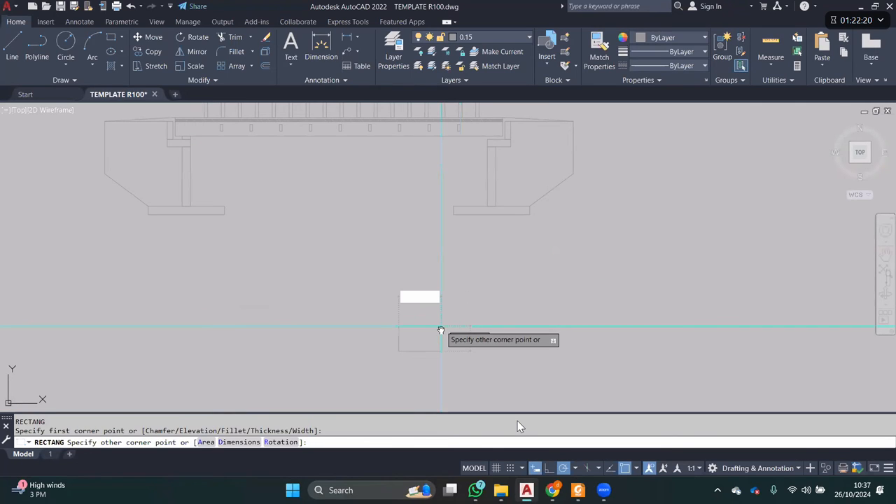
pyautogui.write(',1700')
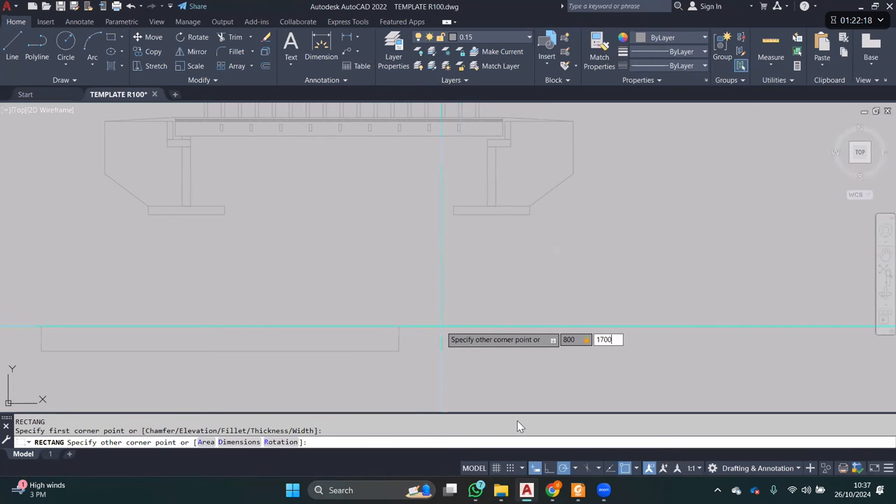
pyautogui.press('Return')
pyautogui.scroll(9, 402, 350)
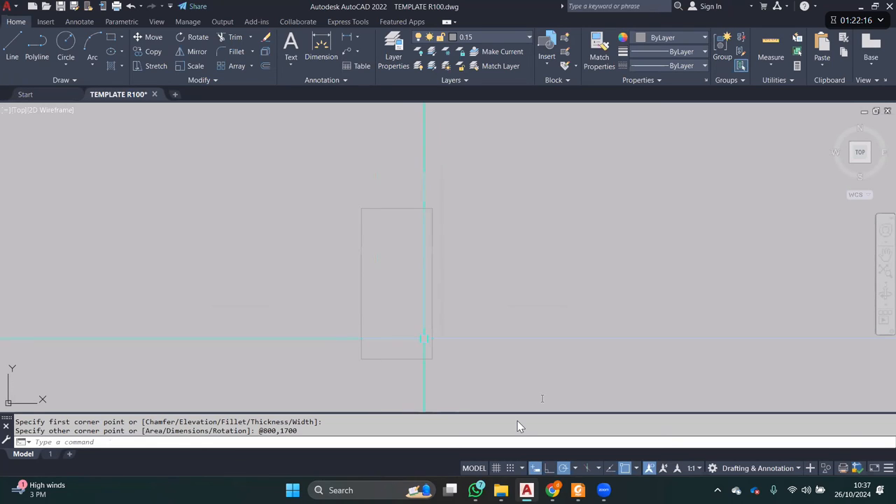
# - Check the girder detail in SOAL.pdf and draw a line along the bottom edge of the 800 × 1700 rectangle
pyautogui.click(578, 498)
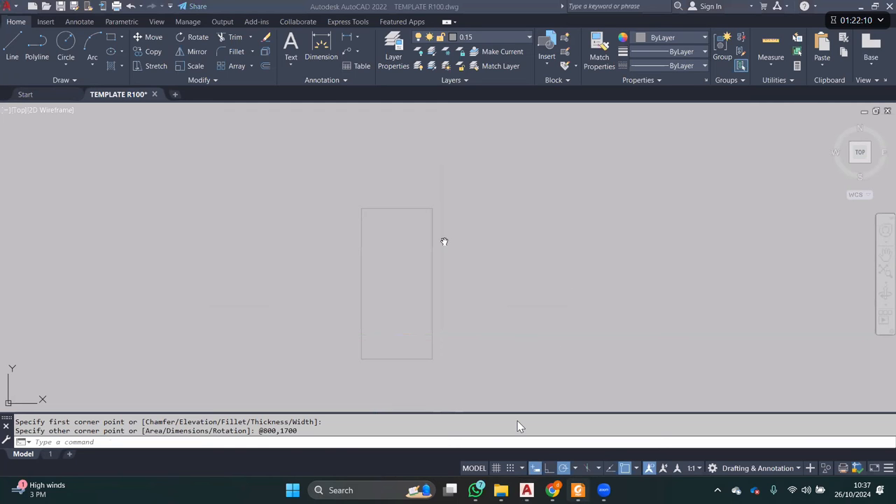
pyautogui.hotkey('alt', 'Tab')
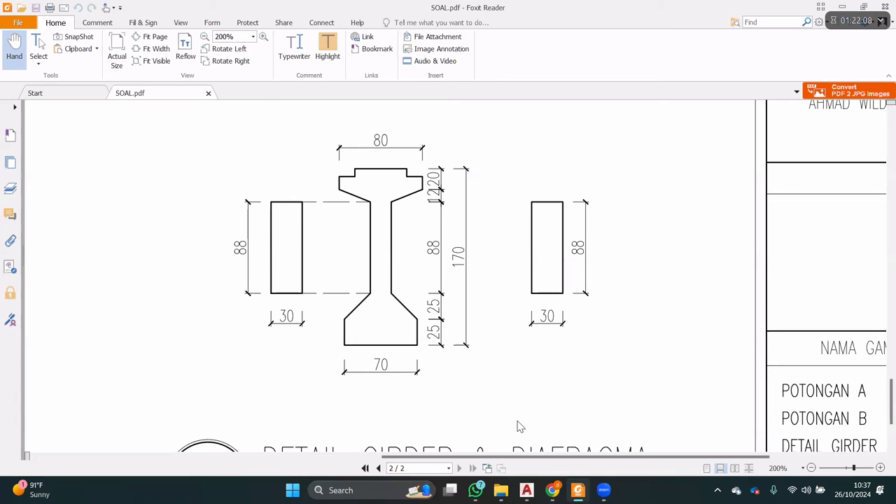
pyautogui.hotkey('alt', 'Tab')
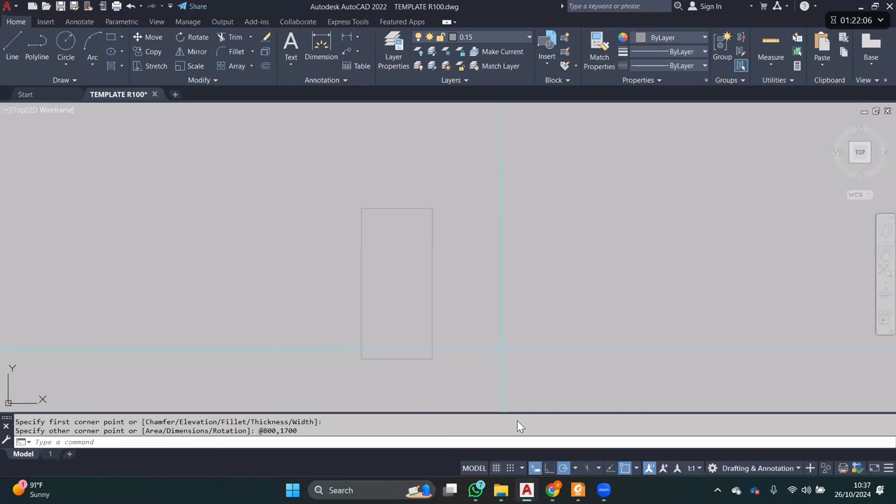
pyautogui.write('L')
pyautogui.press('Return')
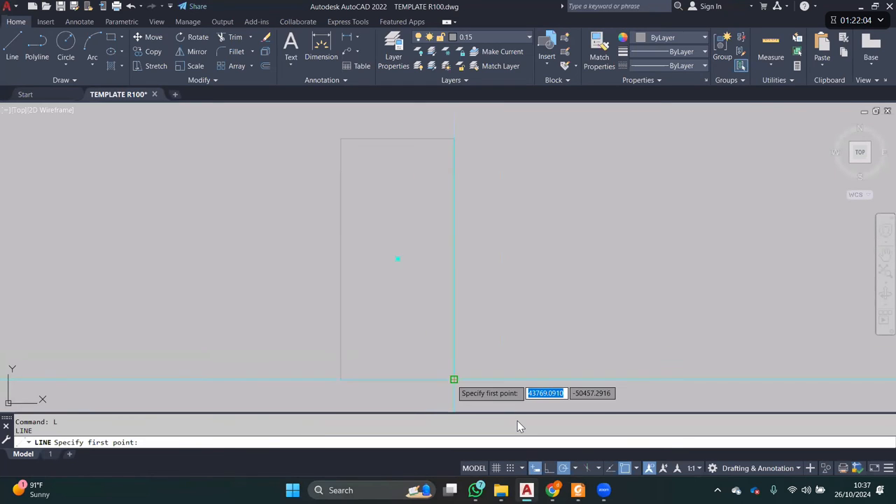
pyautogui.click(454, 379)
pyautogui.click(341, 380)
pyautogui.press('Escape')
# - Move the line on the rectangle's bottom edge up about 500 to mark the height of the girder's lower flange
pyautogui.click(371, 379)
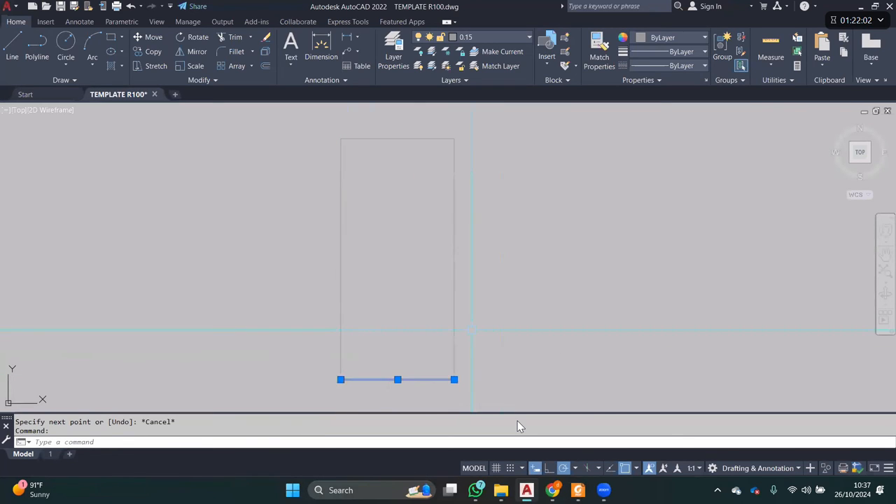
pyautogui.write('M')
pyautogui.press('Return')
pyautogui.click(476, 324)
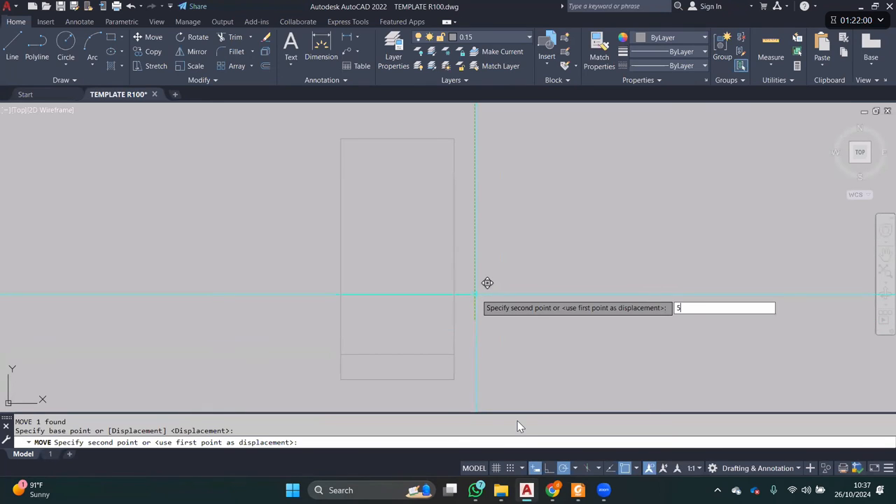
pyautogui.write('50')
pyautogui.press('Return')
pyautogui.click(434, 378)
pyautogui.write('M')
pyautogui.press('Return')
pyautogui.click(432, 335)
pyautogui.write('100')
pyautogui.press('Return')
pyautogui.press('Escape')
# - Mirror the horizontal flange line about the rectangle's horizontal mid-axis, keeping the original
pyautogui.click(449, 309)
pyautogui.write('MI')
pyautogui.press('Return')
pyautogui.click(454, 259)
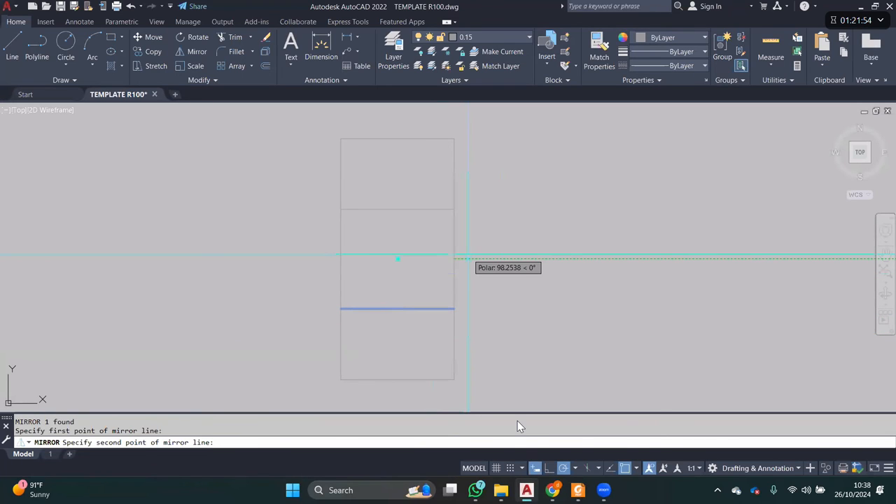
pyautogui.click(468, 255)
pyautogui.press('Return')
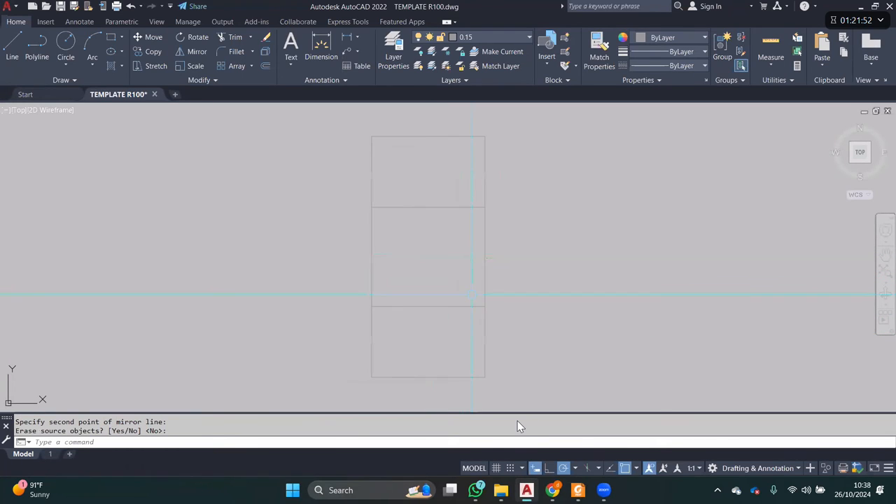
# - Check the girder detail in SOAL.pdf and draw a vertical line joining the midpoints of the two horizontal flange lines
pyautogui.moveTo(433, 263); pyautogui.dragTo(440, 282, button='middle')
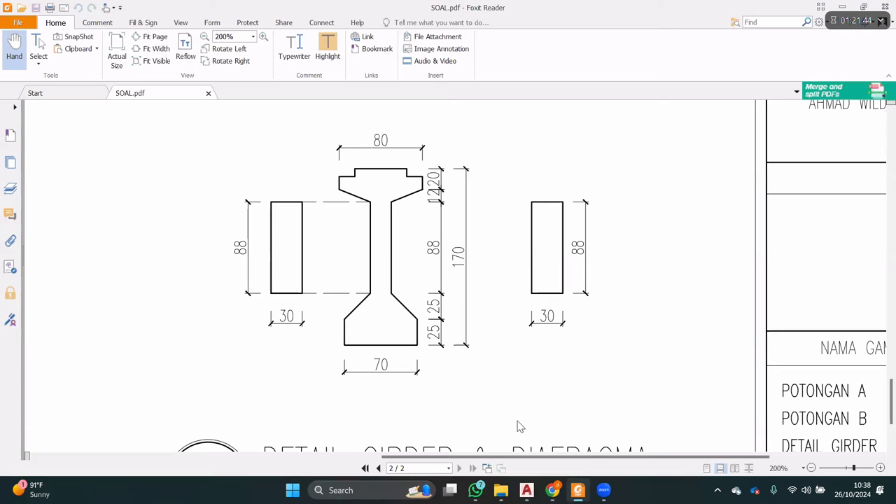
pyautogui.hotkey('alt', 'Tab')
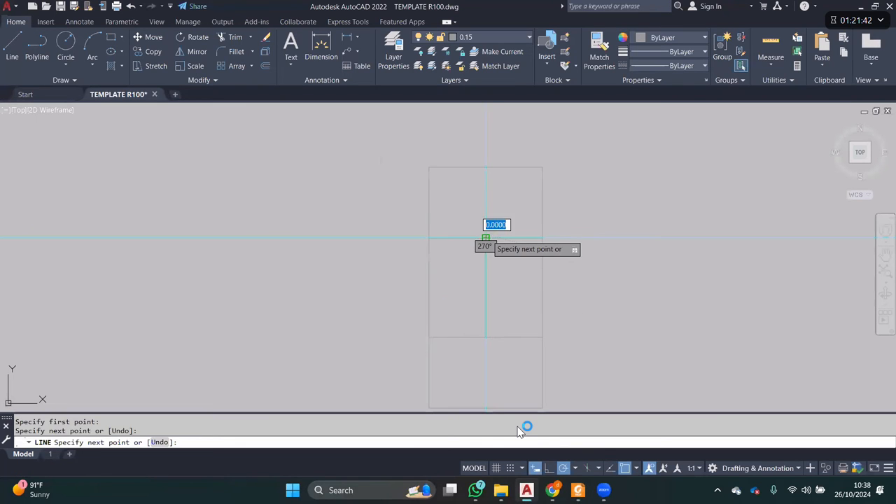
pyautogui.press('Escape')
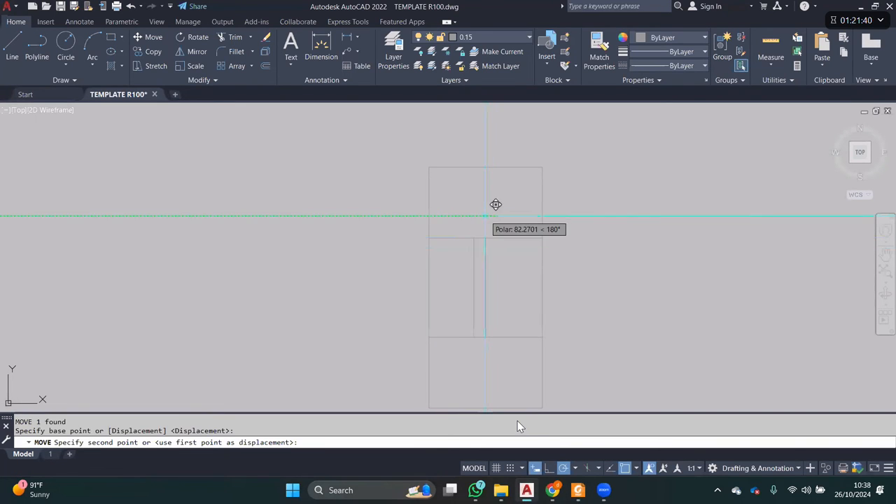
# - Move the vertical web line 100 to the left and mirror it about the girder's vertical mid-axis, keeping the original
pyautogui.write('100')
pyautogui.press('Return')
pyautogui.click(472, 253)
pyautogui.write('mi')
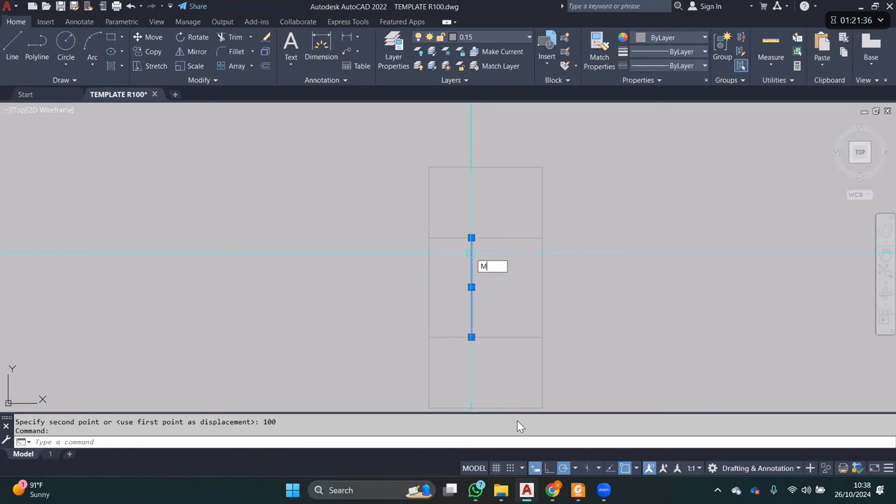
pyautogui.press('Return')
pyautogui.click(486, 238)
pyautogui.click(486, 251)
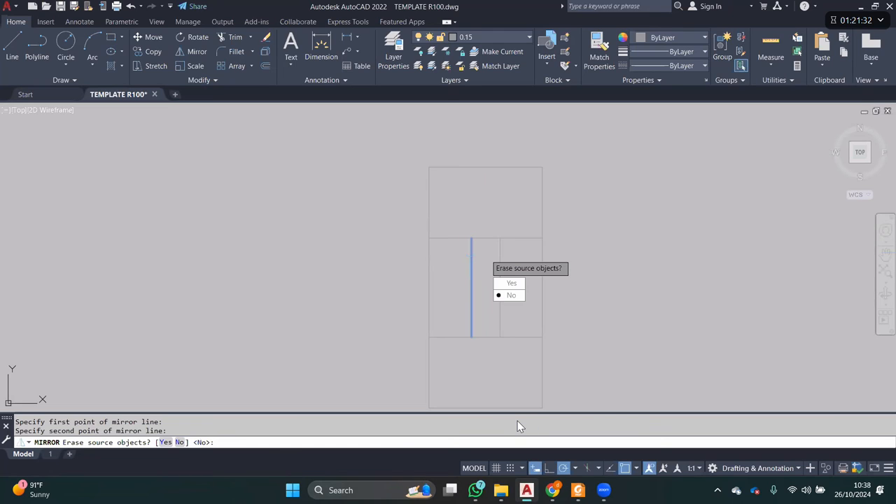
pyautogui.press('Return')
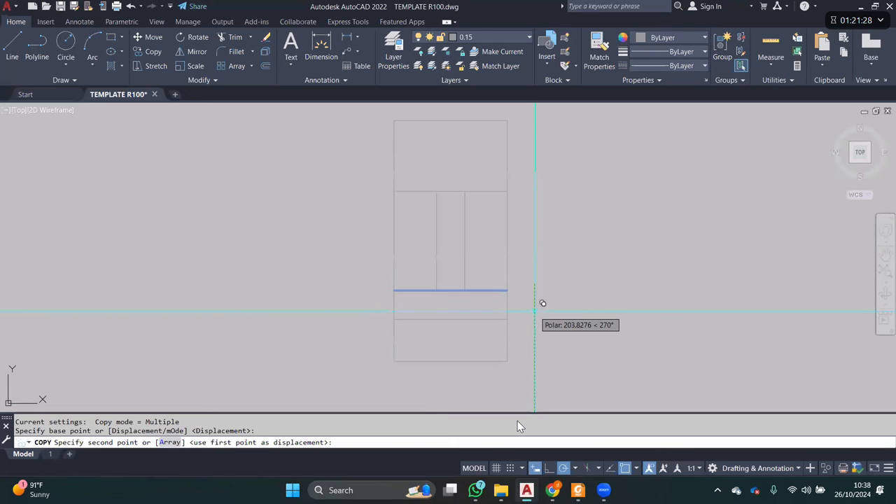
# - Move the lower horizontal flange line down 250
pyautogui.write('250')
pyautogui.press('Return')
pyautogui.press('Escape')
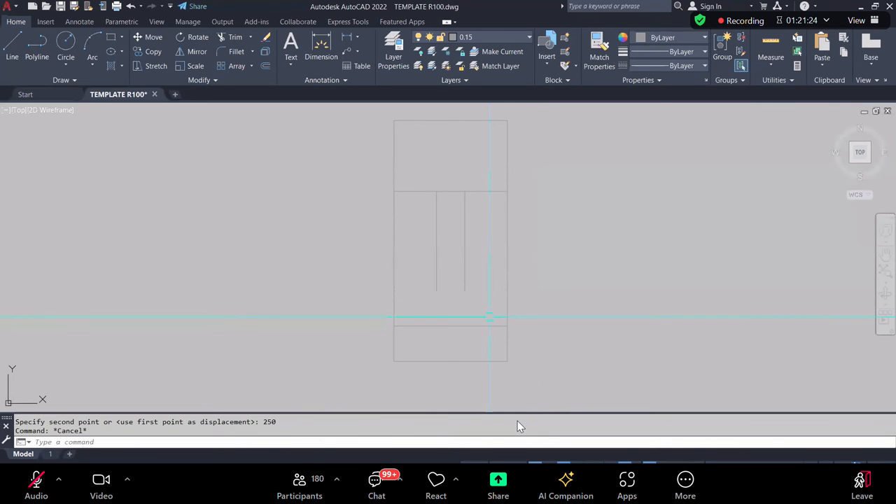
# - Draw two slanted polylines joining the lower ends of the web lines to the ends of the lower flange line
pyautogui.write('PL')
pyautogui.press('Return')
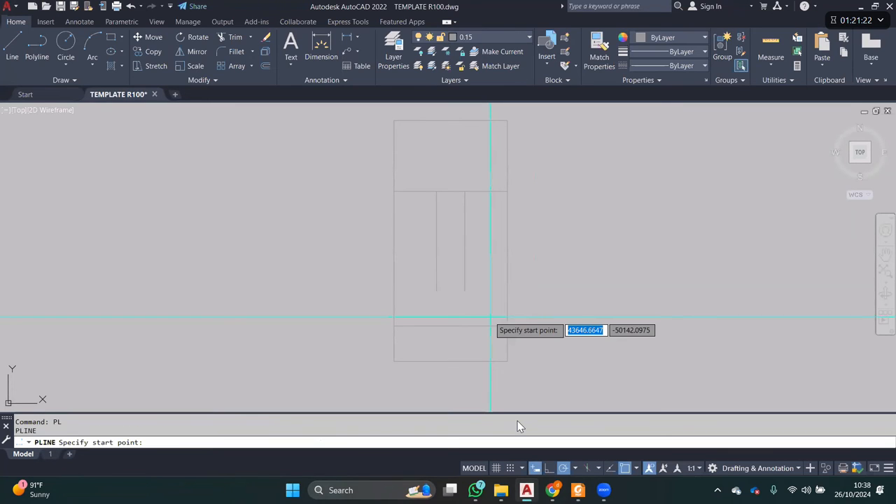
pyautogui.click(507, 326)
pyautogui.click(465, 291)
pyautogui.press('Escape')
pyautogui.press('space')
pyautogui.click(436, 291)
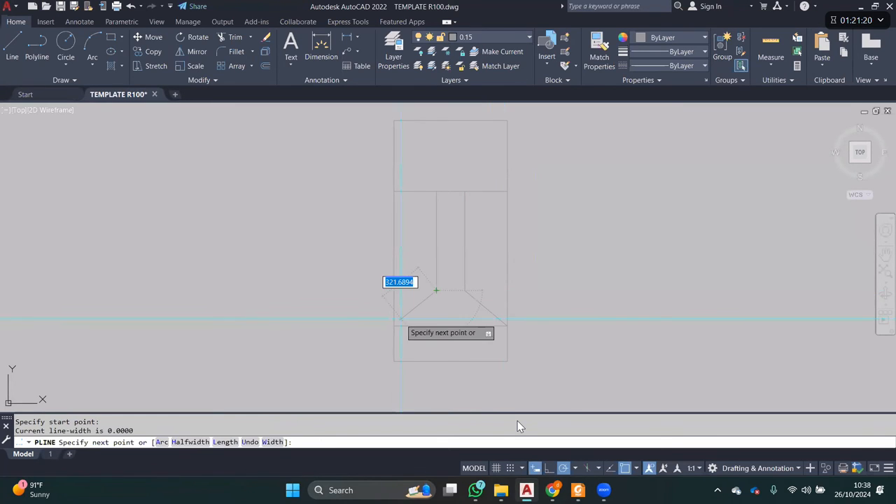
pyautogui.click(394, 325)
pyautogui.press('Escape')
# - Erase the lower horizontal flange line between the two slanted lines
pyautogui.click(441, 325)
pyautogui.press('e')
pyautogui.press('Return')
# - Mirror the two slanted lines about the girder's horizontal mid-axis, keeping the originals
pyautogui.click(485, 307)
pyautogui.click(416, 308)
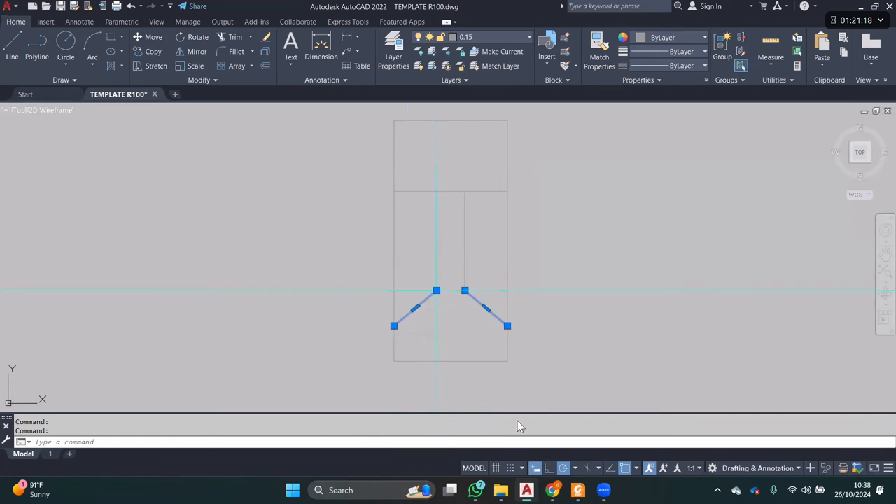
pyautogui.write('MI')
pyautogui.press('Return')
pyautogui.click(450, 241)
pyautogui.click(465, 241)
pyautogui.press('Return')
pyautogui.moveTo(468, 178); pyautogui.dragTo(465, 214, button='middle')
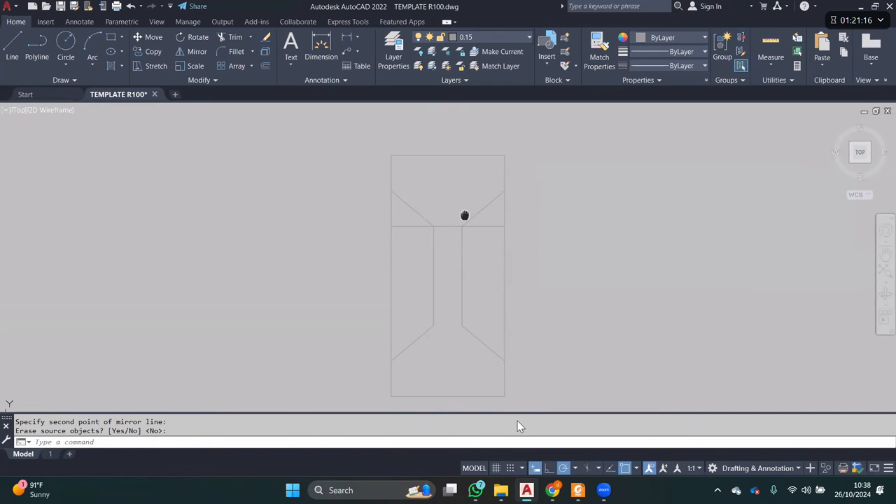
# - Erase the upper horizontal flange line crossing the top of the web
pyautogui.click(420, 226)
pyautogui.press('e')
pyautogui.press('Return')
# - Draw a small rectangle inside the upper-right corner of the girder's outer rectangle for the top flange notch
pyautogui.scroll(-2, 493, 212)
pyautogui.moveTo(470, 192); pyautogui.dragTo(464, 214, button='middle')
pyautogui.scroll(2, 465, 193)
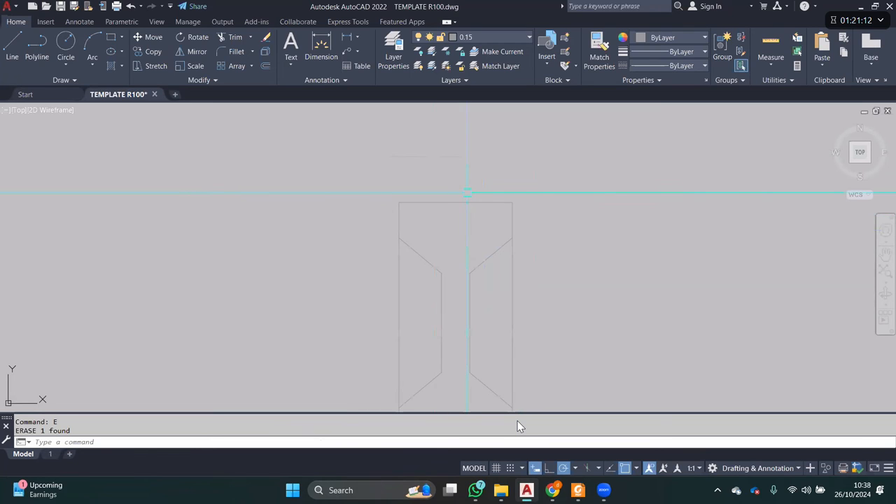
pyautogui.scroll(2, 493, 210)
pyautogui.write('REC')
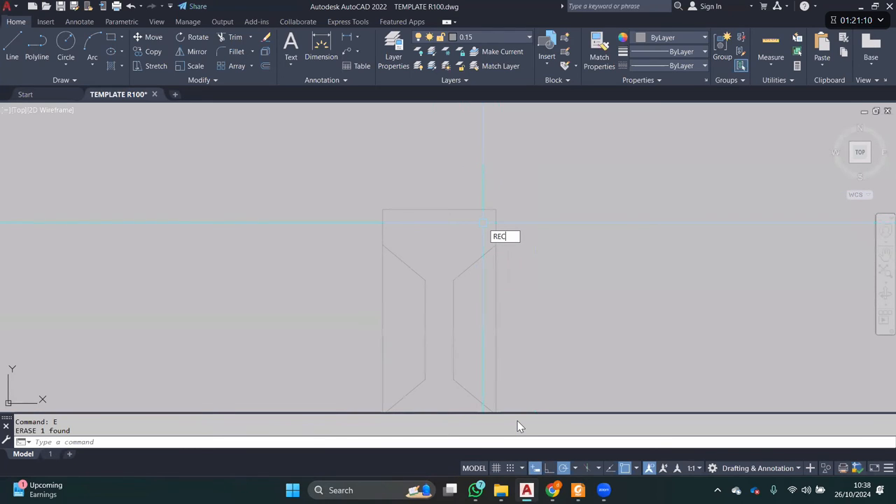
pyautogui.press('Return')
pyautogui.click(496, 206)
pyautogui.click(460, 219)
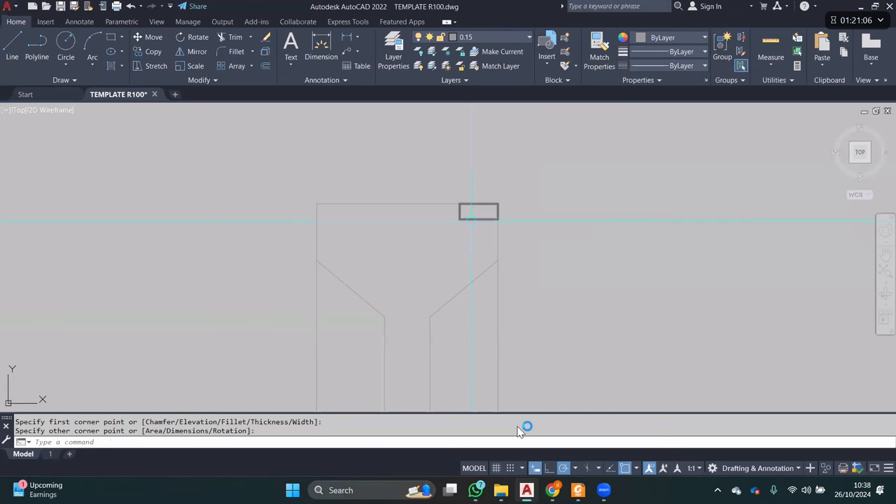
# - Mirror the notch rectangle to the opposite upper corner and trim the excess lines to leave the I-girder outline
pyautogui.click(471, 219)
pyautogui.write('MI')
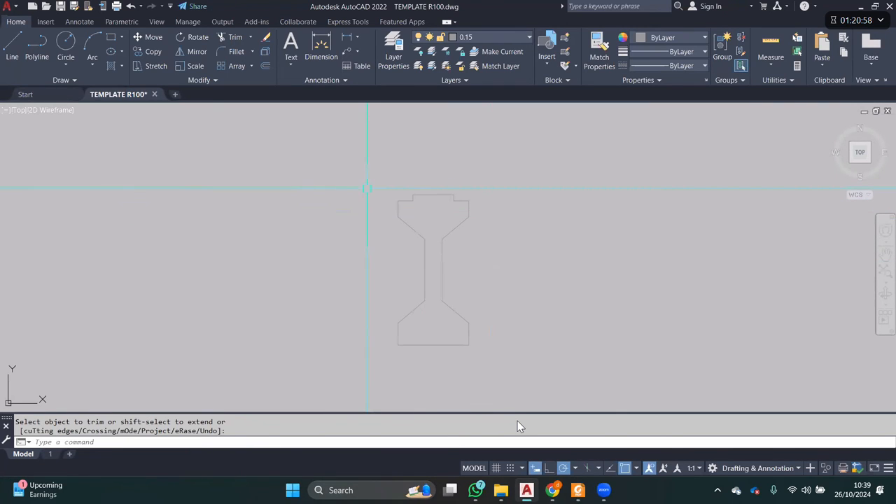
pyautogui.click(341, 167)
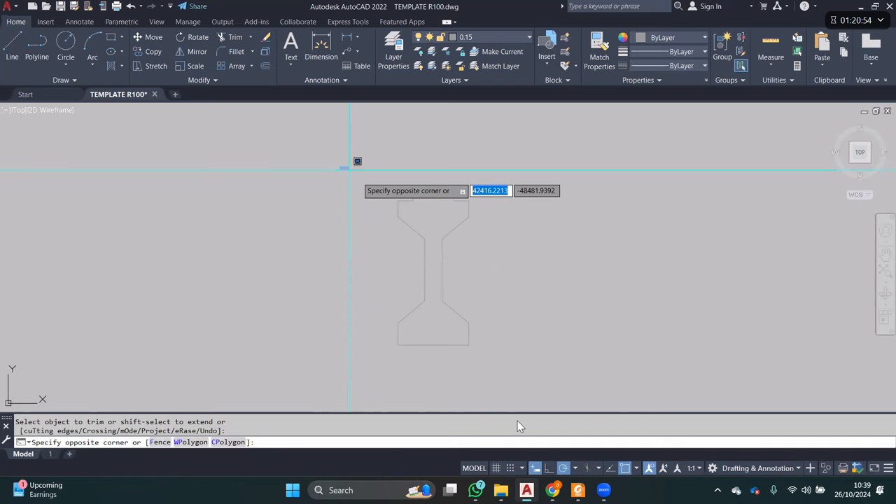
pyautogui.press('Escape')
# - Join all segments of the girder outline into one polyline and select it to check the result
pyautogui.click(442, 267)
pyautogui.click(455, 228)
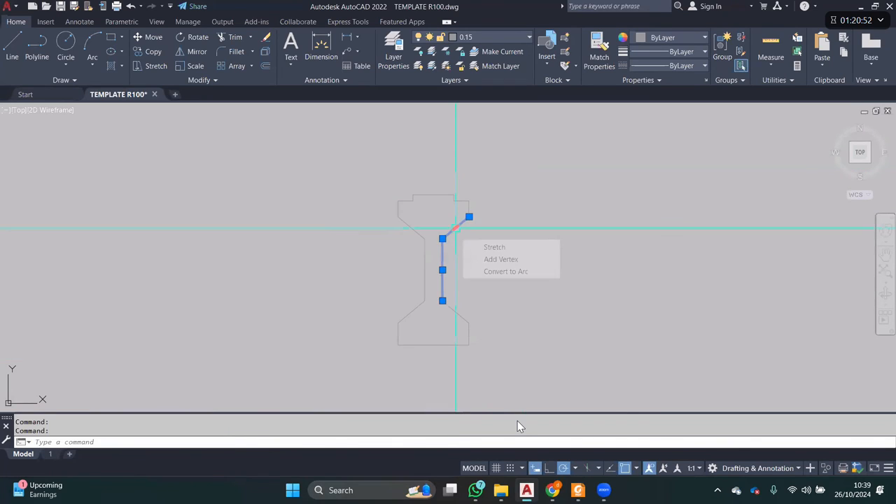
pyautogui.click(414, 224)
pyautogui.press('Escape')
pyautogui.click(364, 170)
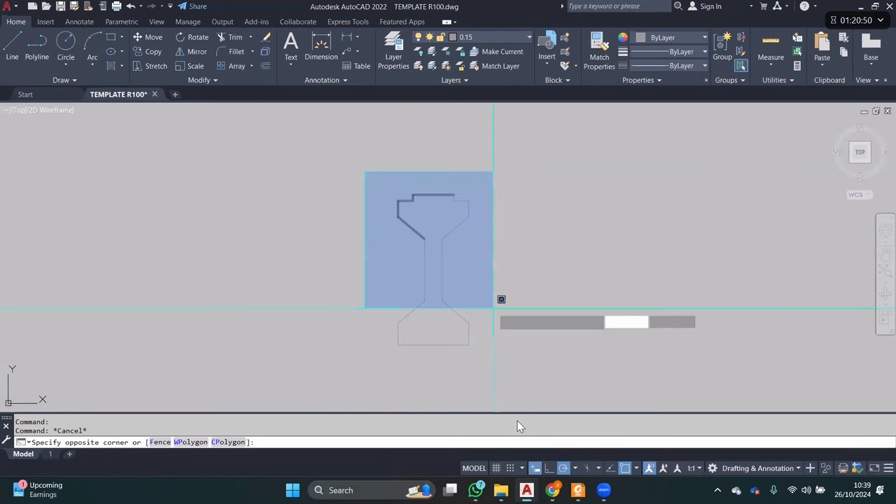
pyautogui.click(528, 367)
pyautogui.write('J')
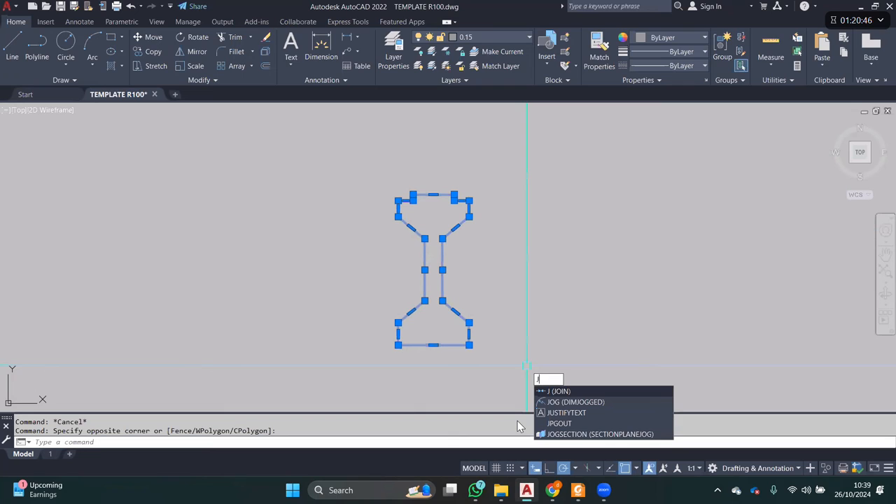
pyautogui.press('Return')
pyautogui.click(456, 227)
pyautogui.press('Escape')
pyautogui.scroll(2, 462, 303)
pyautogui.click(458, 297)
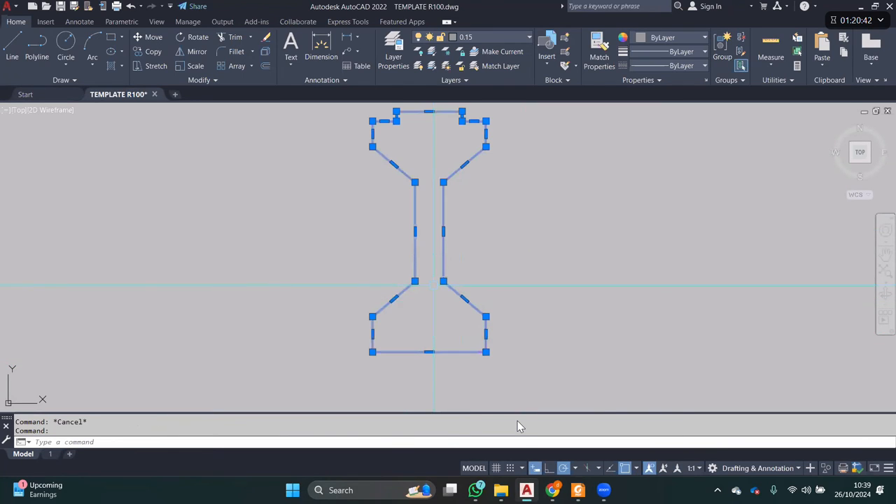
# - Explode the girder outline and shorten the right web line at its lower end and the left one at its upper end
pyautogui.press('Escape')
pyautogui.click(442, 281)
pyautogui.press('Escape')
pyautogui.click(442, 276)
pyautogui.click(443, 280)
pyautogui.click(443, 263)
pyautogui.click(414, 231)
pyautogui.click(415, 181)
pyautogui.click(415, 191)
pyautogui.press('Escape')
# - Join the girder segments with the gaps left open in the web and select the resulting pieces to check them
pyautogui.scroll(-2, 461, 301)
pyautogui.click(361, 154)
pyautogui.click(544, 354)
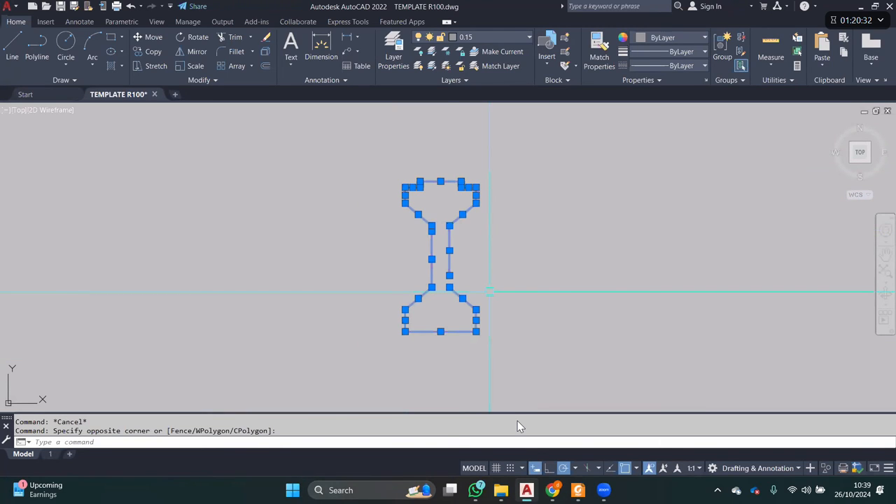
pyautogui.write('j')
pyautogui.press('Return')
pyautogui.click(451, 269)
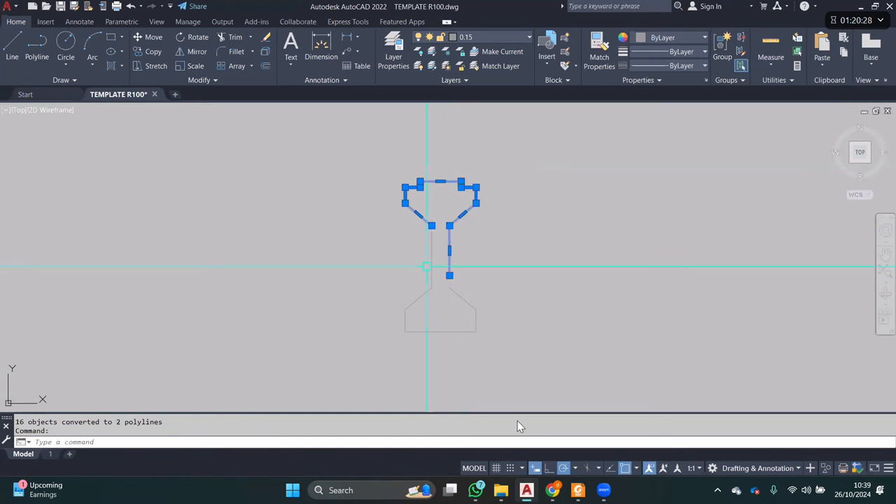
pyautogui.click(450, 280)
pyautogui.scroll(2, 451, 280)
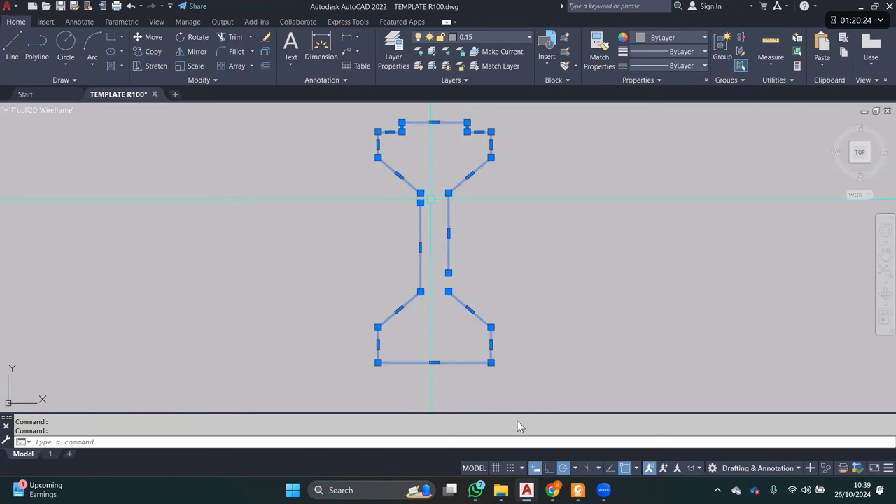
# - Extend the two shortened web lines to meet the slanted flange lines and close the gaps
pyautogui.press('Escape')
pyautogui.write('ex')
pyautogui.press('Return')
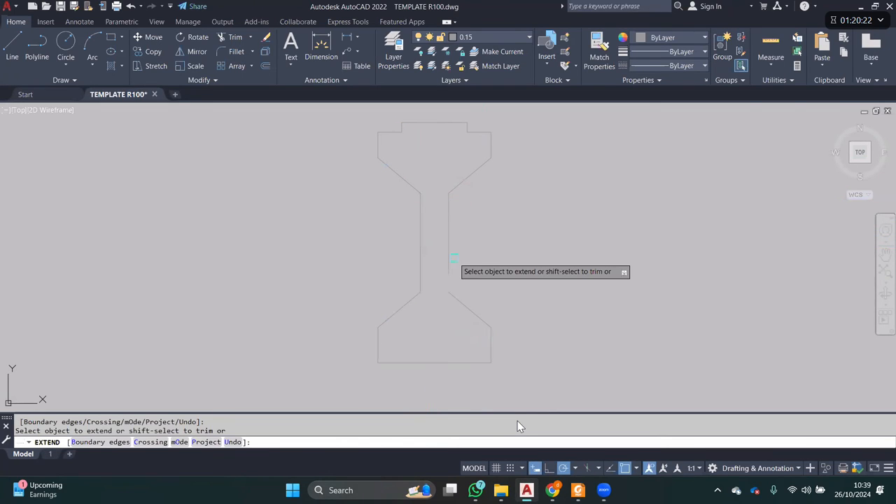
pyautogui.press('Escape')
# - Join the two girder polylines into a single outline and select it to check the result
pyautogui.click(538, 158)
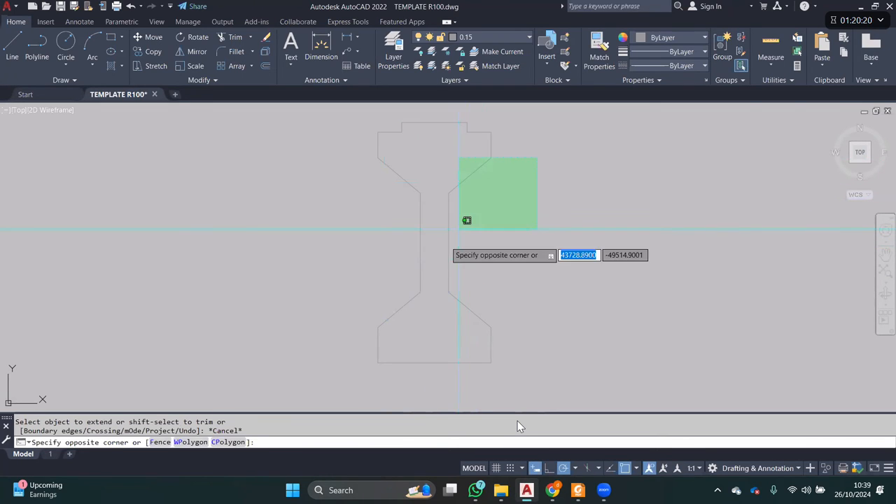
pyautogui.click(384, 336)
pyautogui.write('j')
pyautogui.press('Return')
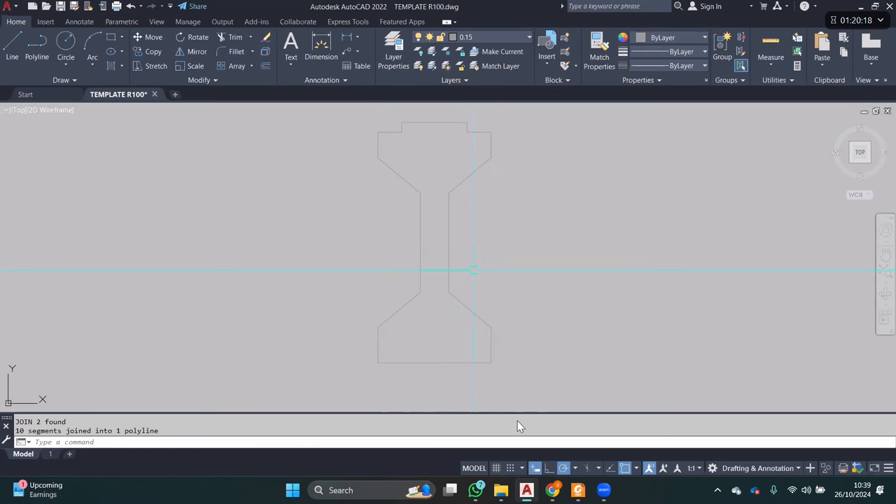
pyautogui.click(449, 259)
pyautogui.scroll(-10, 543, 273)
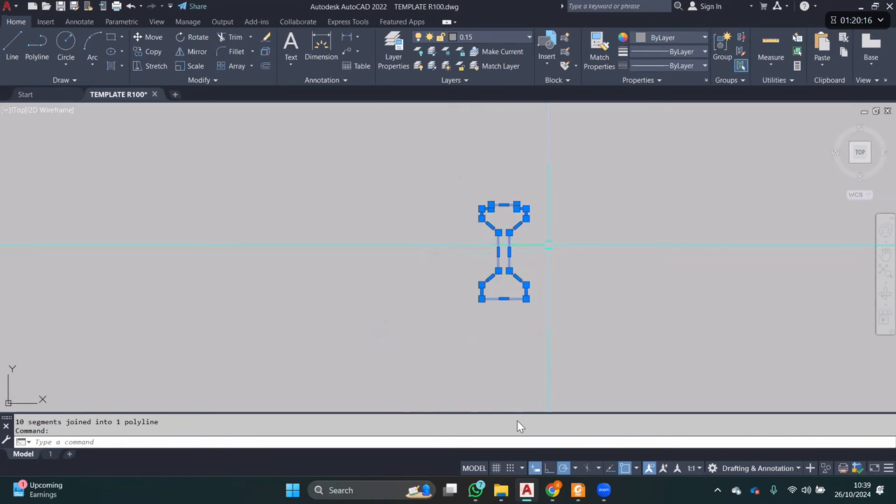
pyautogui.moveTo(543, 274)
pyautogui.mouseDown(button='middle')
pyautogui.moveTo(500, 280)
pyautogui.moveTo(509, 320)
pyautogui.mouseUp(button='middle')
pyautogui.scroll(-4, 517, 272)
pyautogui.press('Escape')
pyautogui.scroll(2, 507, 177)
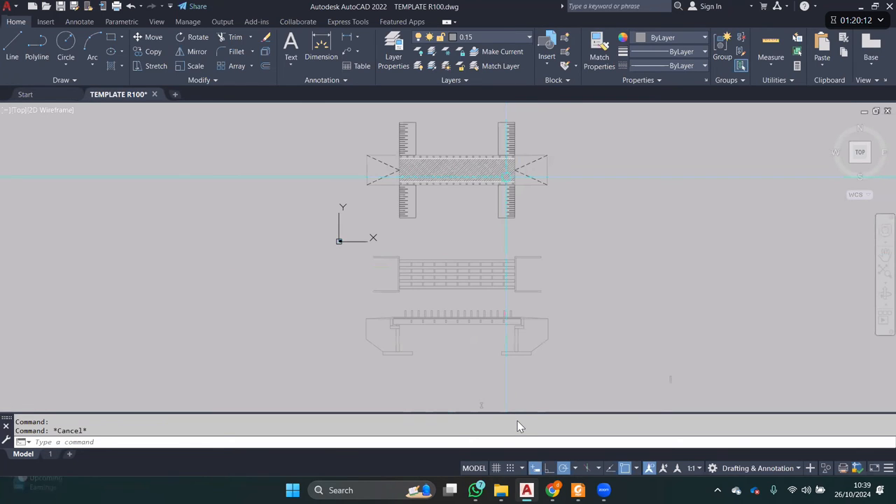
pyautogui.scroll(2, 521, 288)
pyautogui.click(524, 284)
pyautogui.click(303, 215)
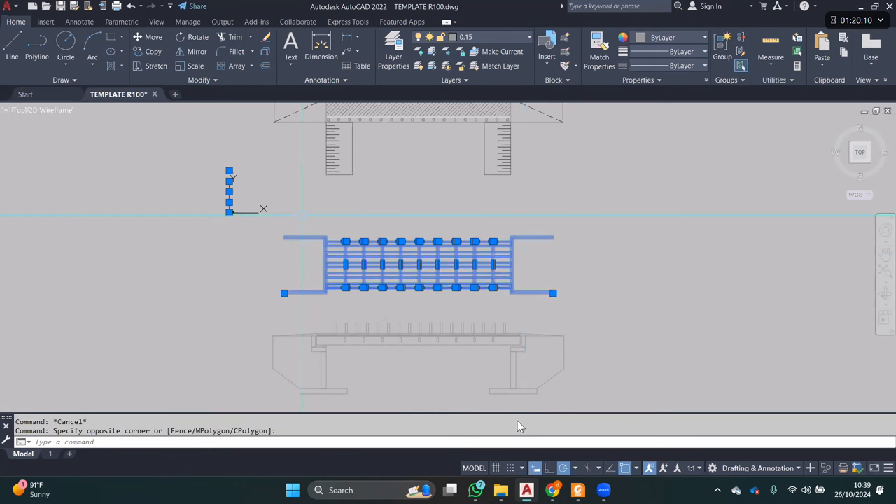
pyautogui.press('Escape')
# - Copy the girder and diaphragm plan with its abutments to the empty area on its right
pyautogui.click(538, 203)
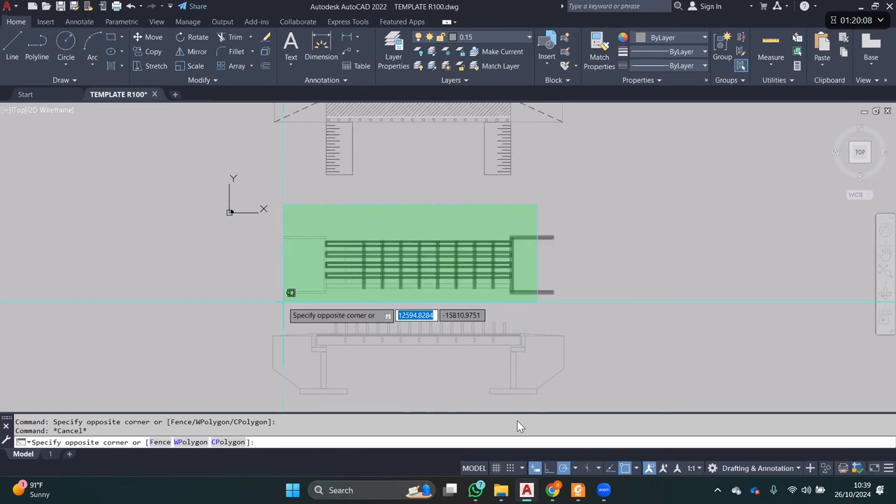
pyautogui.click(282, 303)
pyautogui.write('co')
pyautogui.press('space')
pyautogui.click(401, 264)
pyautogui.moveTo(624, 278); pyautogui.dragTo(421, 252, button='middle')
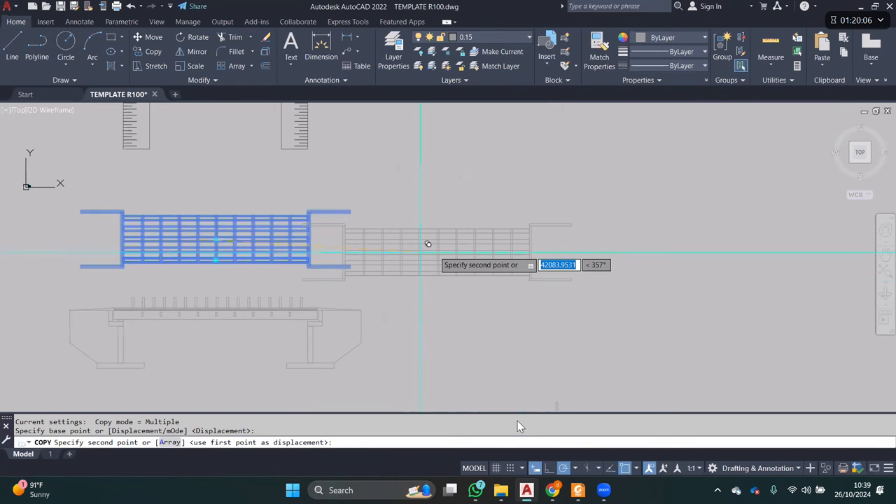
pyautogui.click(539, 240)
pyautogui.press('Escape')
# - Rotate the copied girder plan a quarter turn clockwise about a point beside its right abutment
pyautogui.moveTo(496, 224); pyautogui.dragTo(382, 208, button='middle')
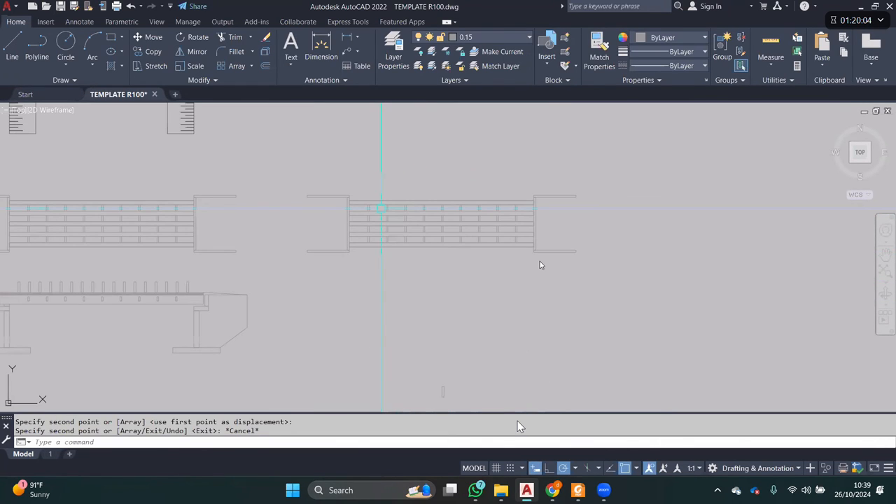
pyautogui.click(289, 172)
pyautogui.click(603, 275)
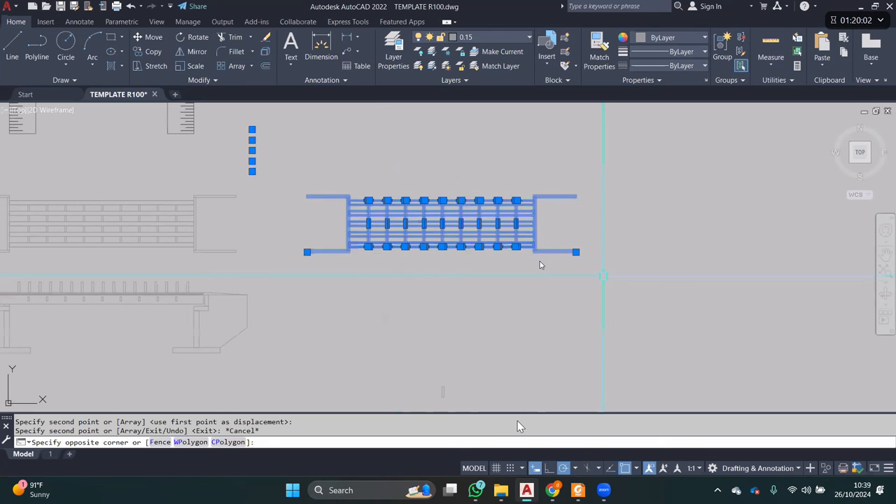
pyautogui.write('ro')
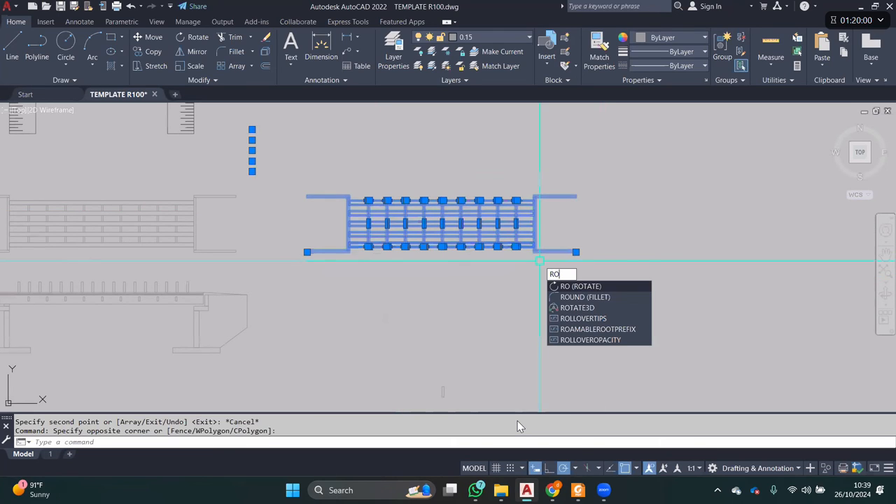
pyautogui.press('space')
pyautogui.click(544, 223)
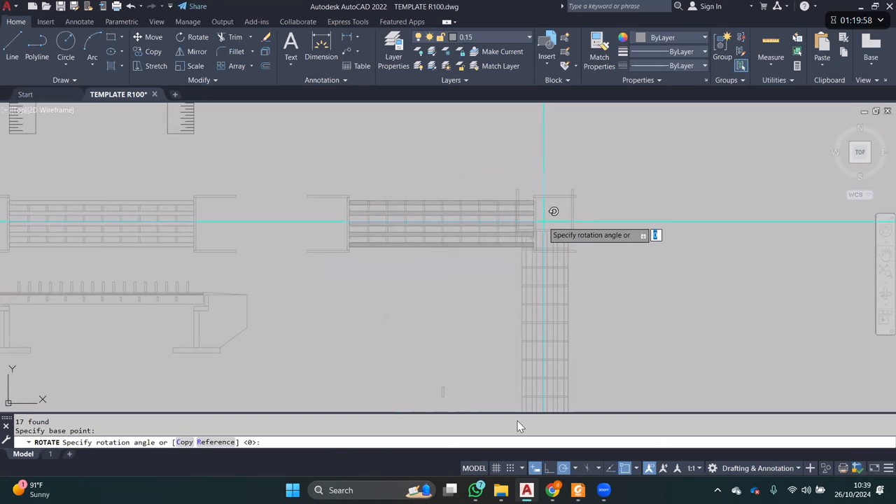
pyautogui.click(544, 231)
pyautogui.scroll(-2, 401, 112)
pyautogui.click(390, 267)
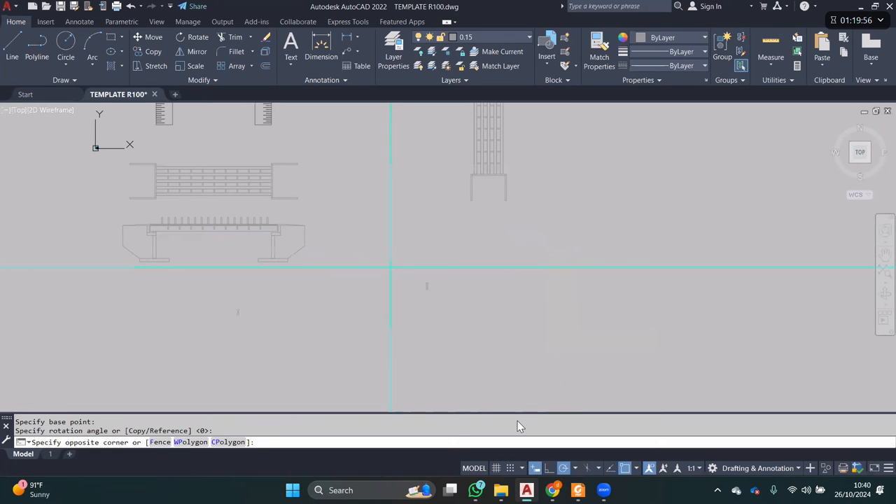
pyautogui.press('Escape')
# - Place a vertical construction line through the outer edge of the leftmost girder where it meets the rotated plan's lower abutment
pyautogui.moveTo(480, 263); pyautogui.dragTo(399, 280, button='middle')
pyautogui.scroll(2, 400, 280)
pyautogui.write('xl')
pyautogui.press('space')
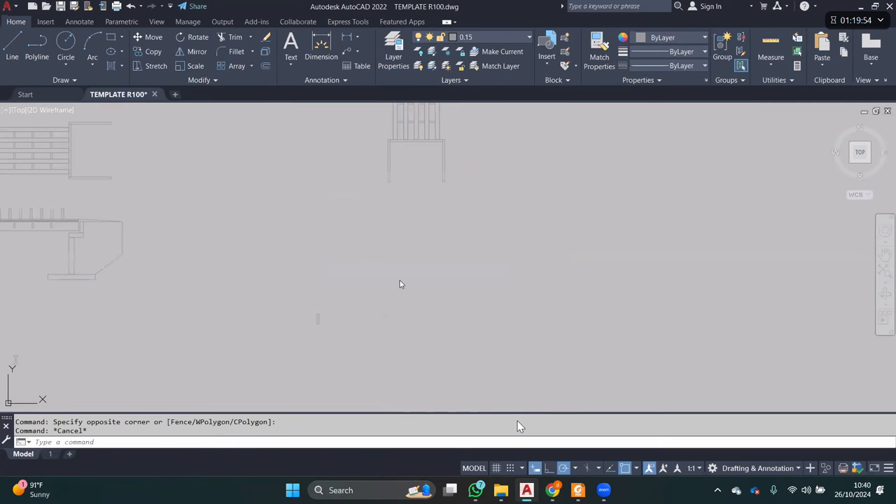
pyautogui.write('v')
pyautogui.press('space')
pyautogui.scroll(5, 394, 124)
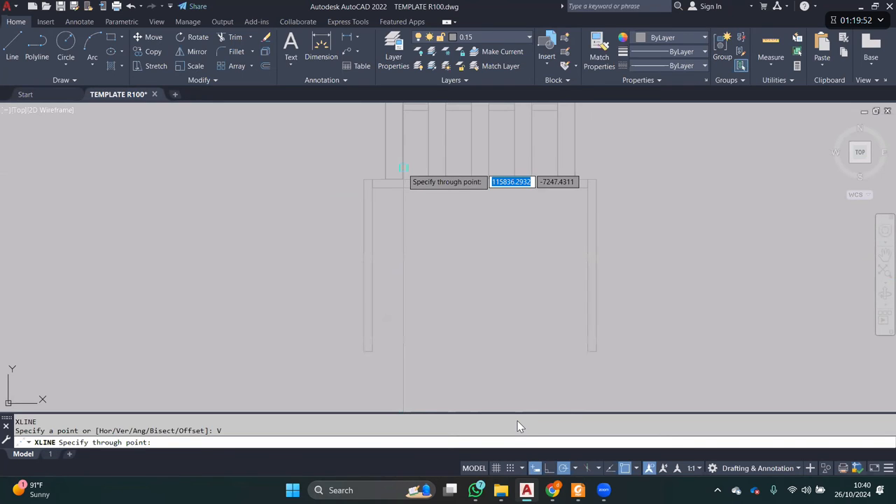
pyautogui.click(385, 178)
pyautogui.scroll(-5, 386, 178)
pyautogui.press('Escape')
pyautogui.write('l')
pyautogui.press('space')
pyautogui.click(400, 294)
pyautogui.press('Escape')
pyautogui.moveTo(240, 280); pyautogui.dragTo(287, 287, button='middle')
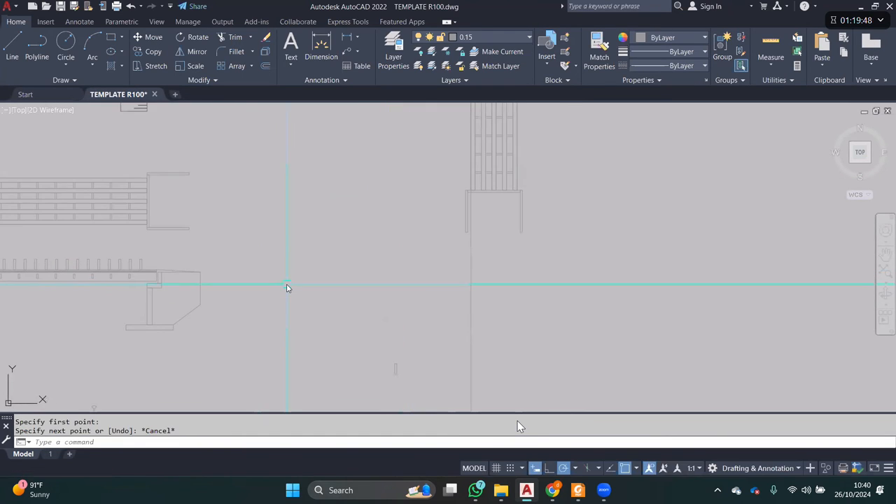
pyautogui.write('e')
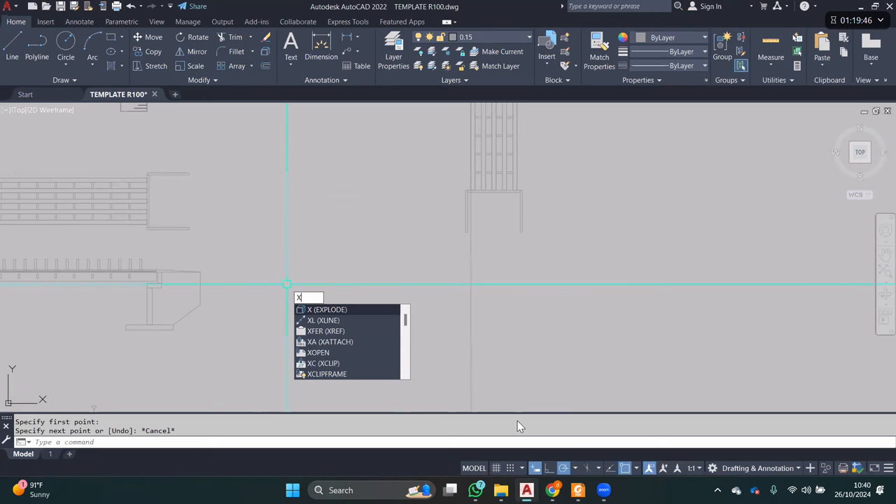
pyautogui.press('Escape')
pyautogui.write('ex')
pyautogui.press('Escape')
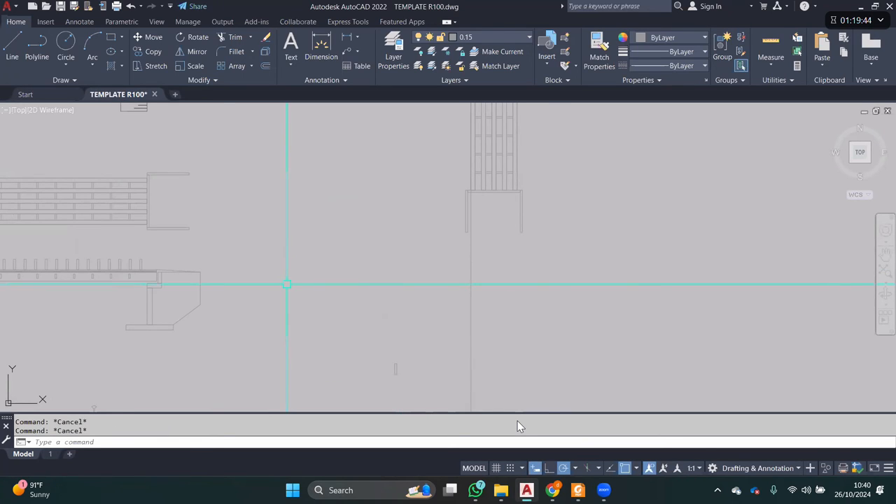
# - Place horizontal construction lines through the girder's bottom, the deck slab's underside and the deck's top at the elevation's right end
pyautogui.moveTo(272, 285); pyautogui.dragTo(350, 287, button='middle')
pyautogui.moveTo(526, 266); pyautogui.dragTo(500, 264, button='middle')
pyautogui.write('xl')
pyautogui.press('Return')
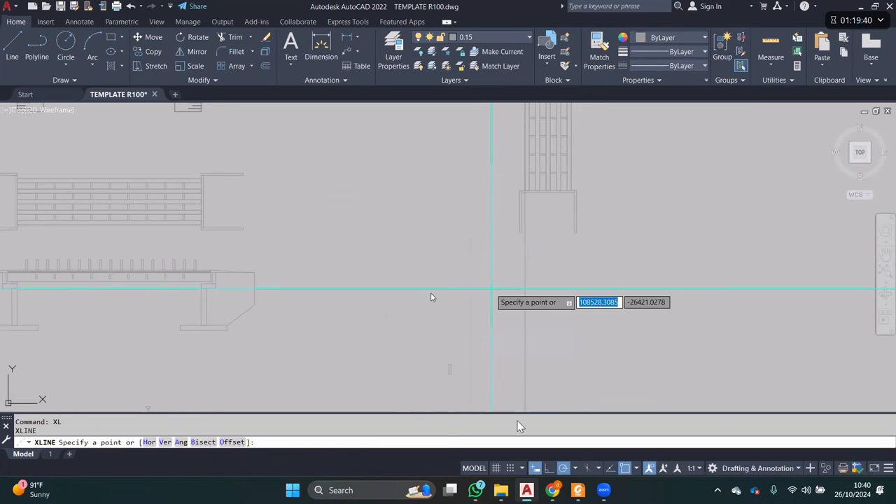
pyautogui.write('h')
pyautogui.press('Return')
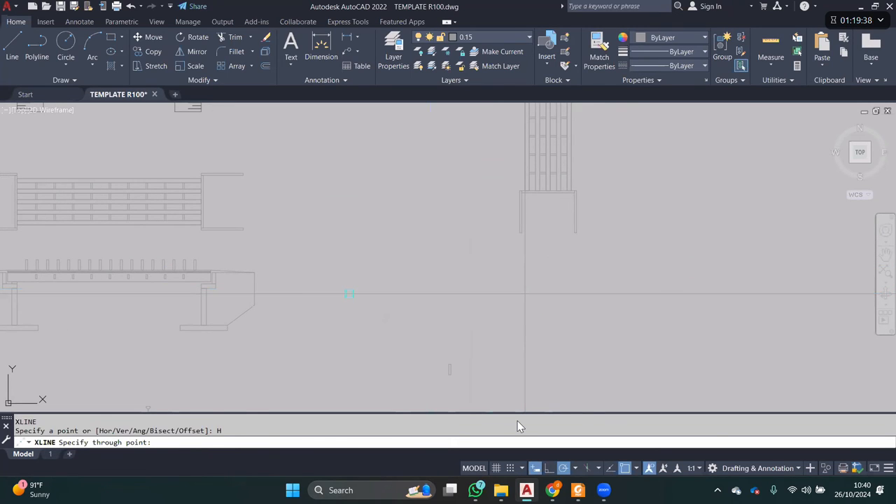
pyautogui.scroll(3, 283, 264)
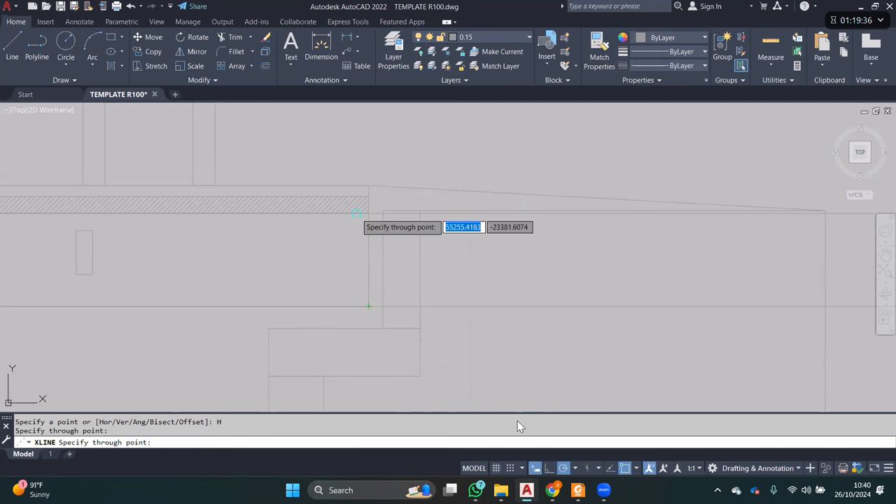
pyautogui.click(369, 211)
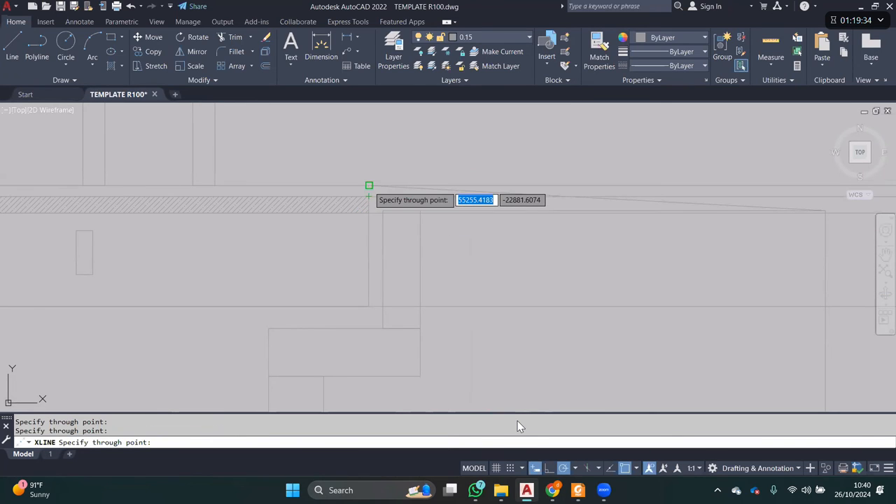
pyautogui.click(369, 187)
pyautogui.press('Escape')
pyautogui.scroll(-8, 335, 241)
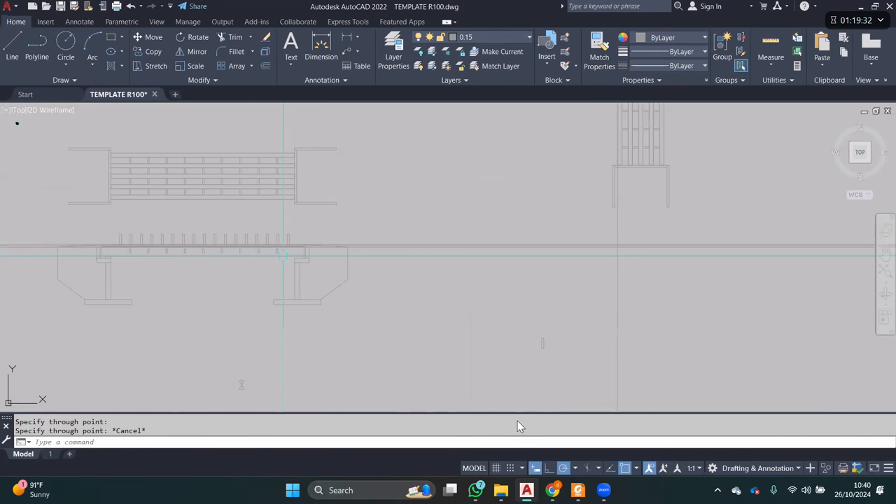
# - Select the small section profile below the projection lines, between the bridge elevation and the vertical construction line
pyautogui.moveTo(514, 310); pyautogui.dragTo(397, 312, button='middle')
pyautogui.click(398, 312)
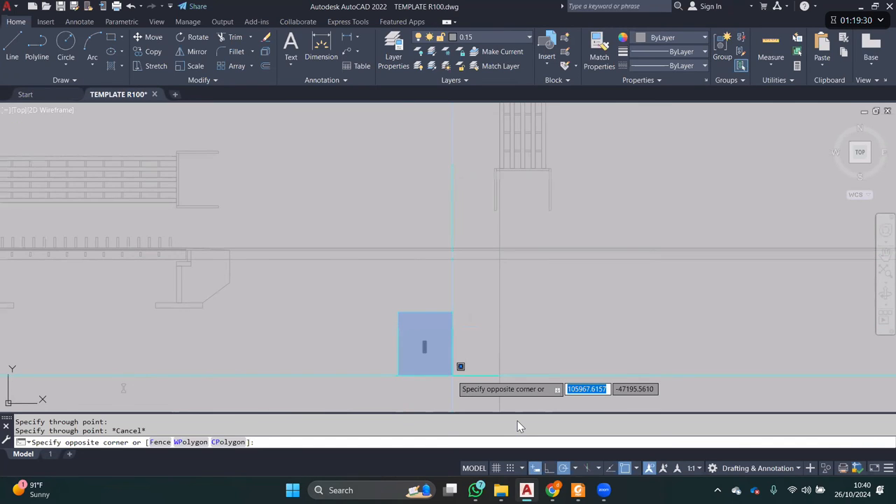
# - Move the I-girder profile by its bottom left corner to the intersection of the vertical and lower horizontal construction lines
pyautogui.click(452, 375)
pyautogui.write('m')
pyautogui.moveTo(414, 357); pyautogui.dragTo(166, 348, button='middle')
pyautogui.press('Return')
pyautogui.scroll(5, 466, 307)
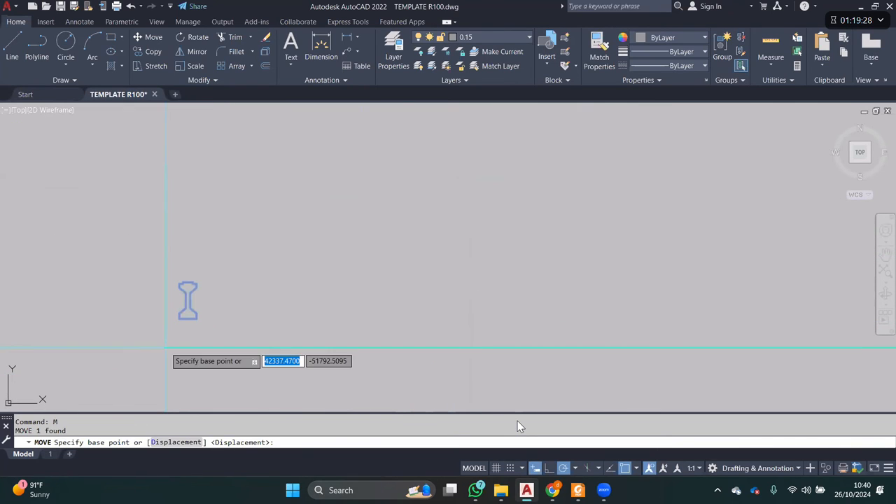
pyautogui.click(180, 319)
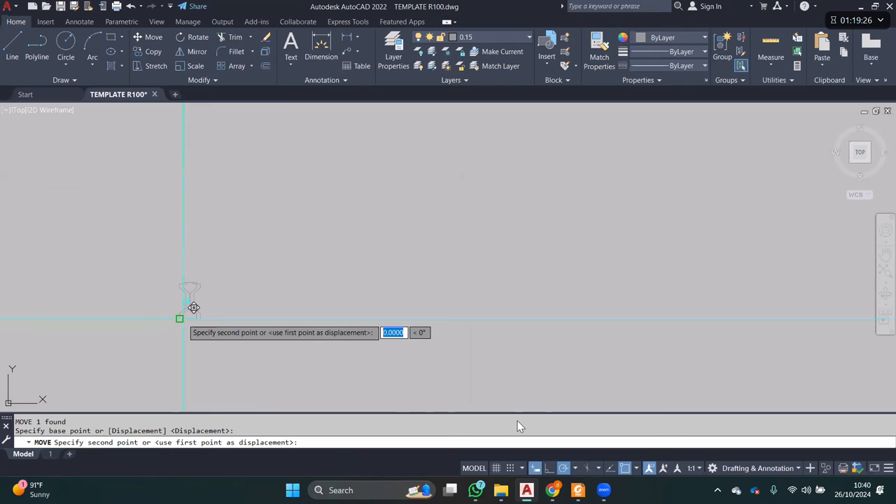
pyautogui.scroll(-5, 184, 319)
pyautogui.scroll(4, 514, 306)
pyautogui.click(505, 306)
pyautogui.moveTo(504, 306); pyautogui.dragTo(453, 299, button='middle')
pyautogui.scroll(5, 448, 301)
# - Copy the girder profile as an array of 5 items, using the girder spacing in the plan view
pyautogui.click(426, 269)
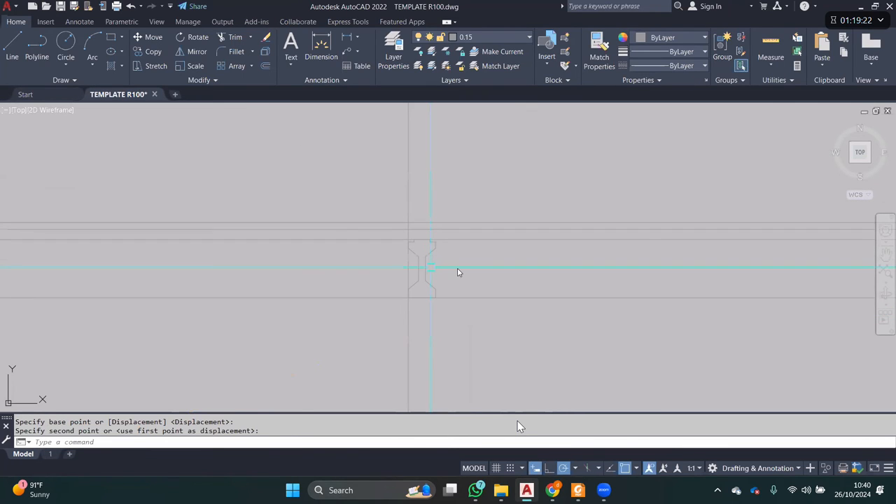
pyautogui.scroll(-2, 480, 258)
pyautogui.write('co')
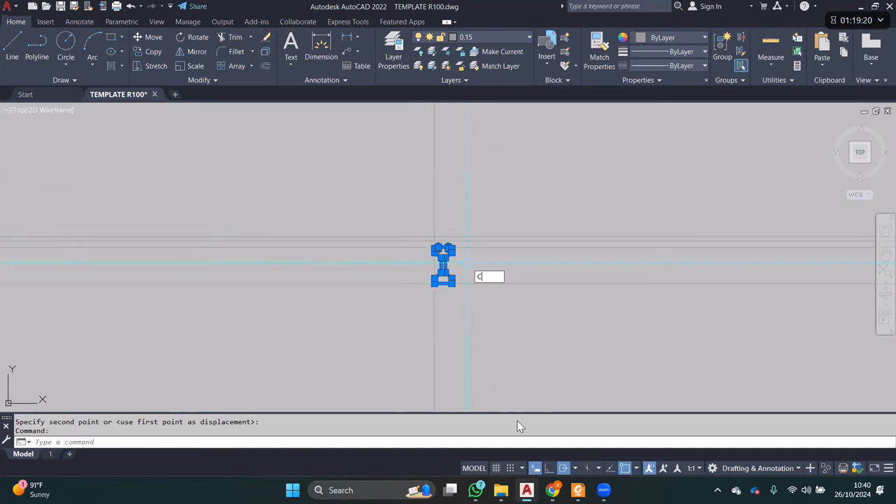
pyautogui.press('Return')
pyautogui.scroll(-6, 466, 264)
pyautogui.scroll(3, 493, 186)
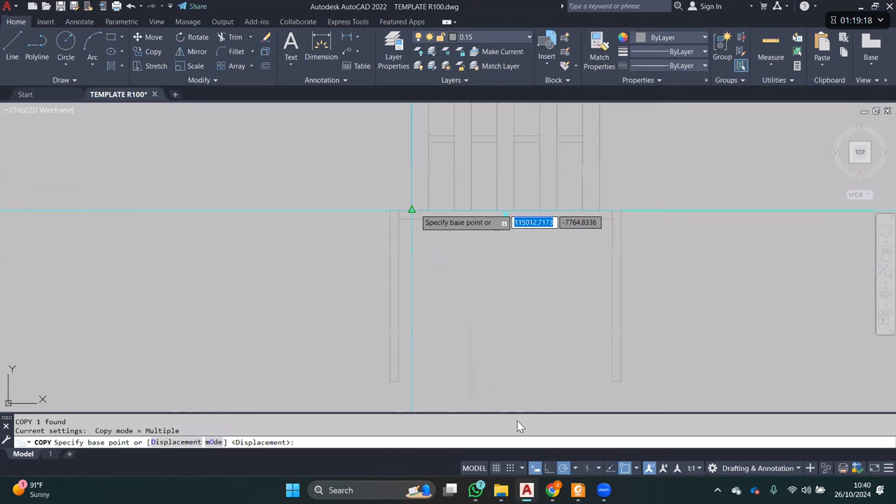
pyautogui.click(420, 208)
pyautogui.write('A')
pyautogui.press('Return')
pyautogui.write('5')
pyautogui.press('Return')
pyautogui.click(463, 210)
pyautogui.press('Escape')
# - Compare the girder row with the bridge cross-section in SOAL.pdf
pyautogui.scroll(-6, 478, 195)
pyautogui.moveTo(496, 252); pyautogui.dragTo(492, 177, button='middle')
pyautogui.scroll(6, 492, 176)
pyautogui.click(371, 228)
pyautogui.click(326, 212)
pyautogui.scroll(-5, 400, 205)
pyautogui.moveTo(399, 205); pyautogui.dragTo(503, 204, button='middle')
pyautogui.press('Escape')
pyautogui.scroll(-2, 526, 194)
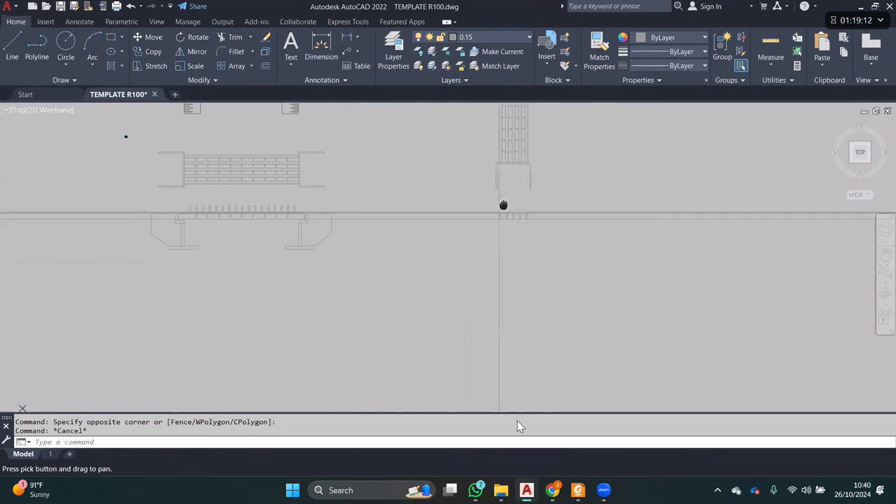
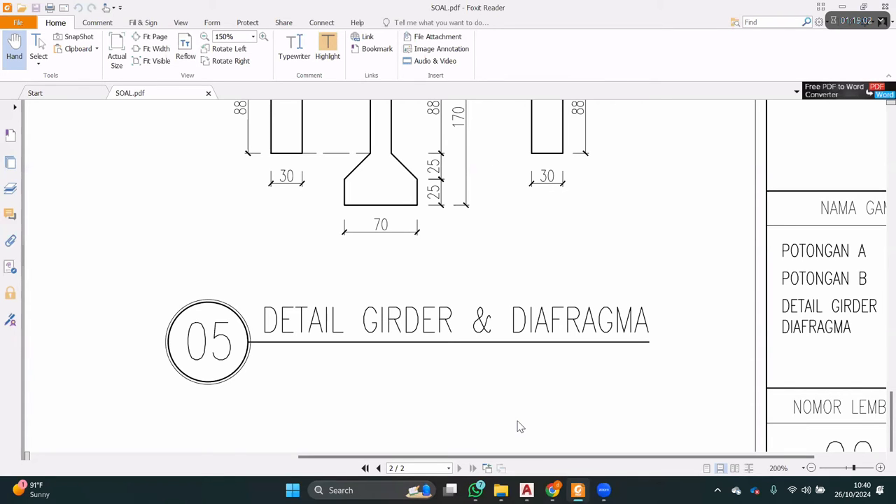
pyautogui.keyDown('ctrl'); pyautogui.scroll(1, 520, 426); pyautogui.keyUp('ctrl')
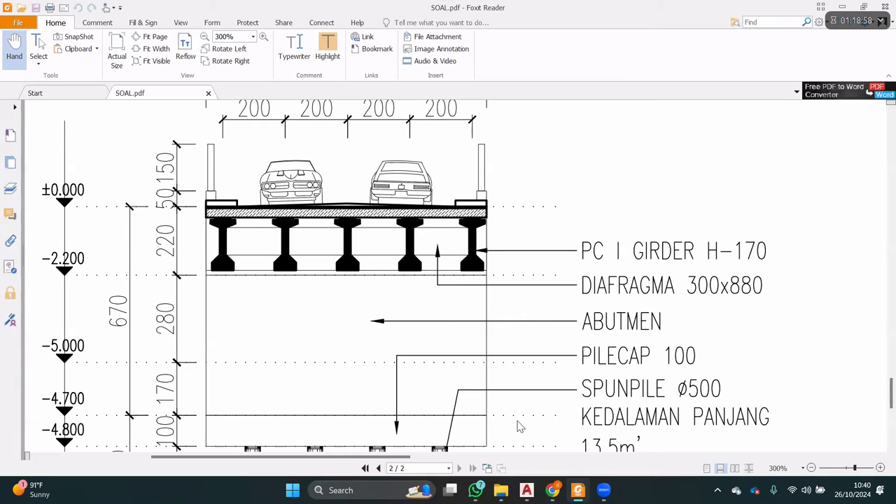
pyautogui.hotkey('alt', 'Tab')
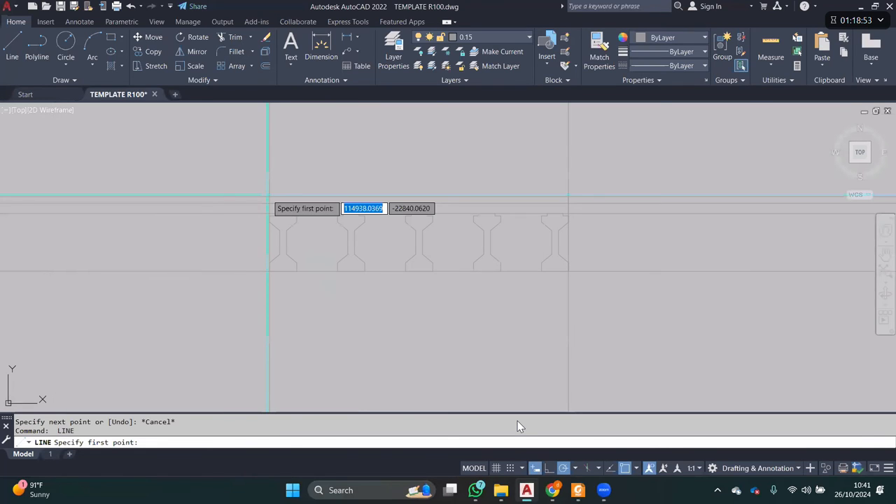
# - Draw a vertical line from the deck's top level down to the girder bottom at the left end of the row
pyautogui.click(268, 198)
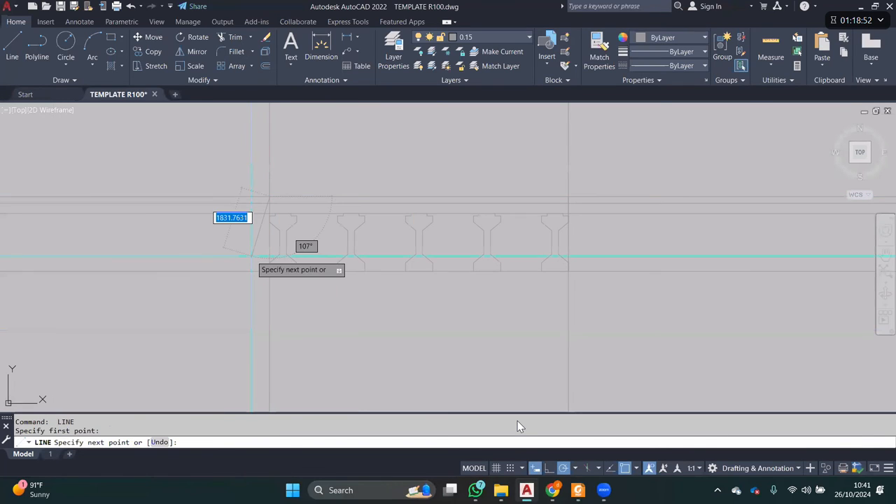
pyautogui.scroll(4, 258, 273)
pyautogui.click(282, 270)
pyautogui.press('Escape')
# - Erase the two vertical construction lines at the ends of the girder row
pyautogui.scroll(-8, 286, 304)
pyautogui.click(444, 233)
pyautogui.click(223, 236)
pyautogui.write('e')
pyautogui.press('Return')
pyautogui.scroll(4, 283, 286)
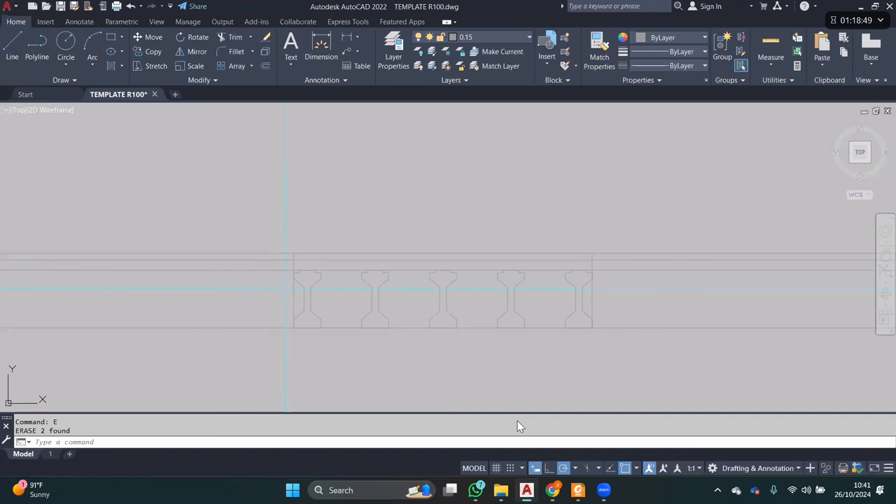
pyautogui.click(256, 224)
pyautogui.scroll(-6, 445, 193)
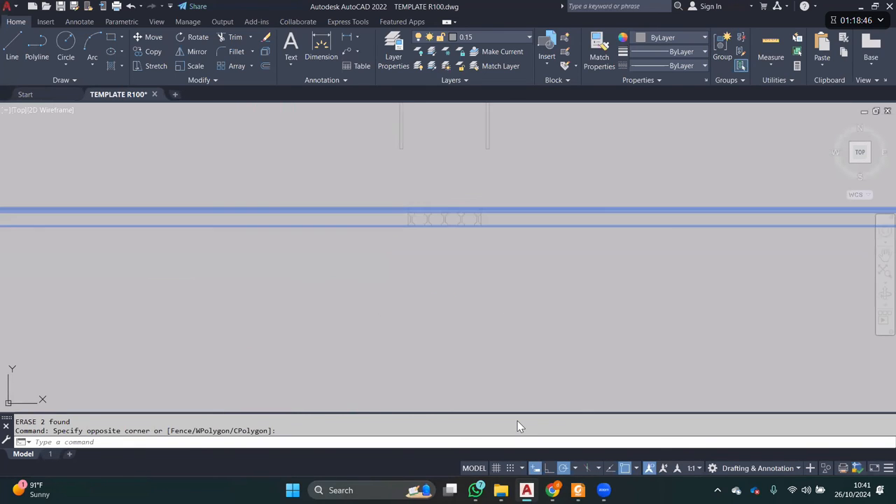
pyautogui.press('Escape')
# - Copy the girder-bottom construction line down to the abutment's seat top and its footing bottom
pyautogui.scroll(-5, 470, 196)
pyautogui.scroll(5, 203, 210)
pyautogui.click(381, 188)
pyautogui.write('co')
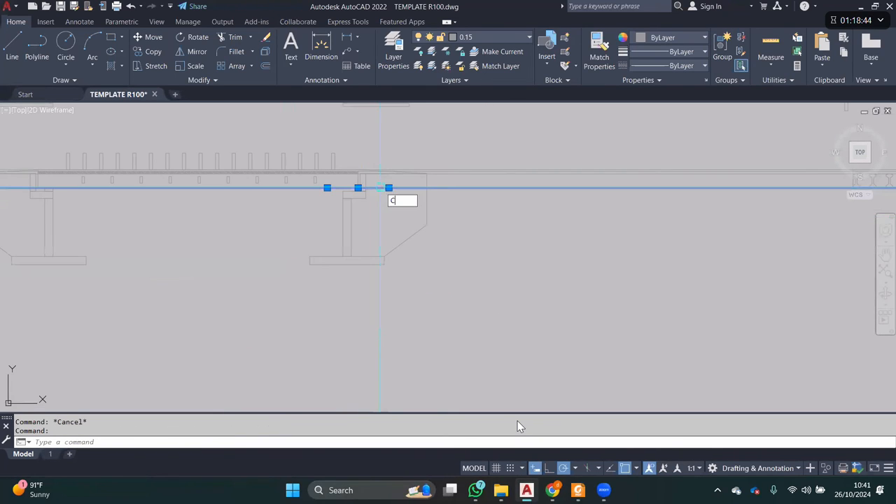
pyautogui.press('Return')
pyautogui.click(358, 188)
pyautogui.click(384, 264)
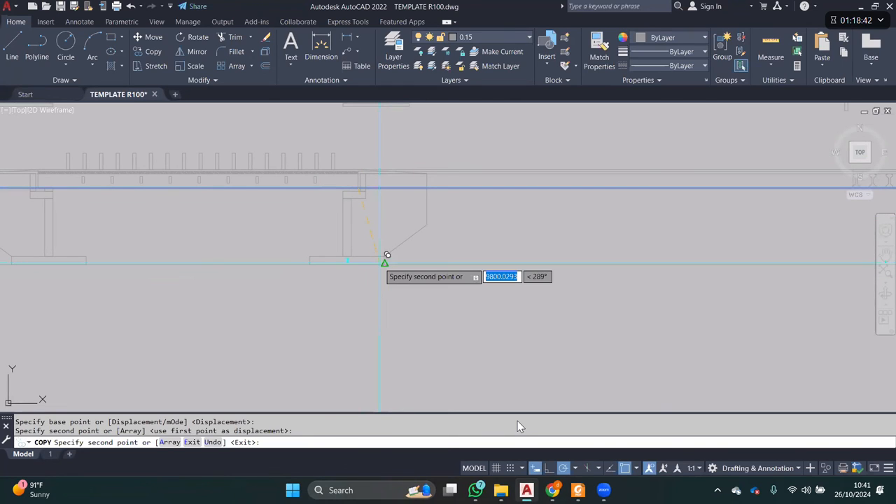
pyautogui.press('Escape')
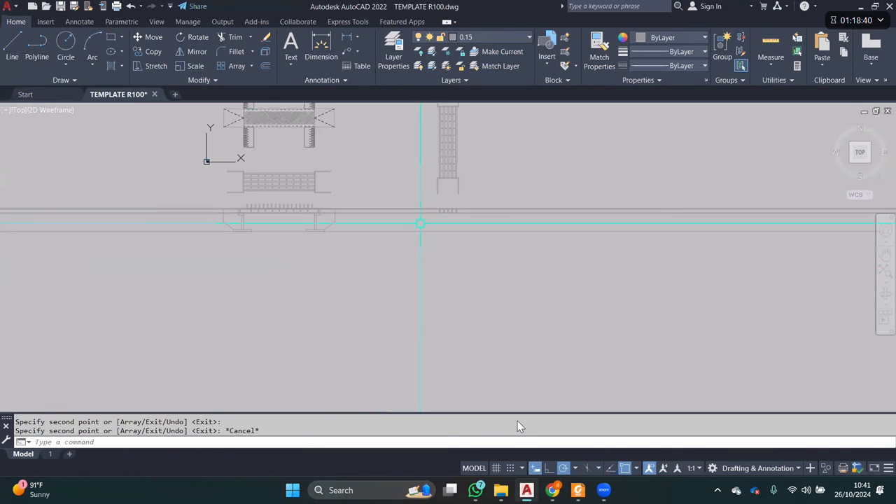
# - Add vertical construction lines through the outer edges of the two wing walls in the plan view
pyautogui.scroll(-2, 413, 168)
pyautogui.moveTo(413, 166); pyautogui.dragTo(402, 197, button='middle')
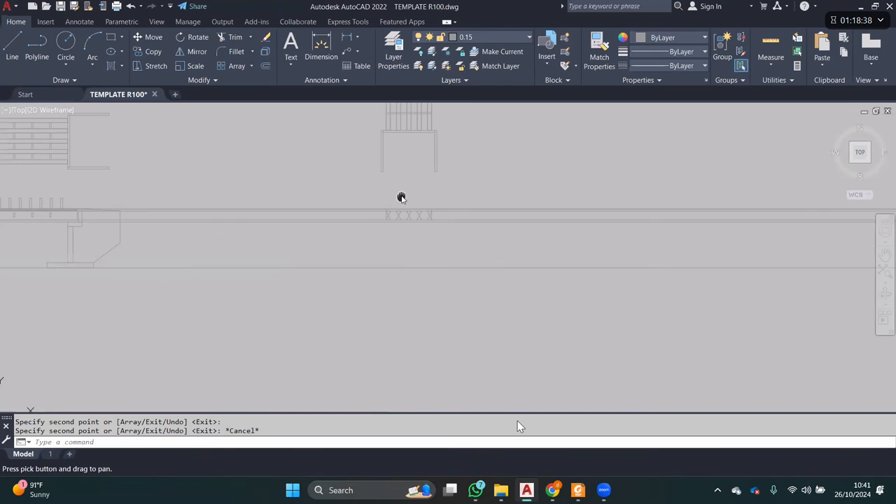
pyautogui.write('xl')
pyautogui.press('Return')
pyautogui.scroll(4, 390, 183)
pyautogui.write('v')
pyautogui.press('Return')
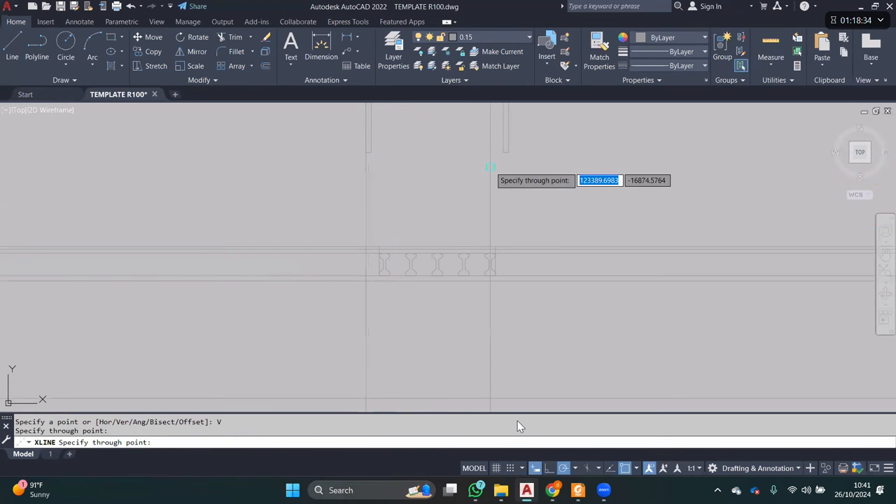
pyautogui.press('Escape')
# - Draw the abutment rectangle from the footing bottom up to the girder bottoms, with a horizontal line across it at the seat level
pyautogui.scroll(-2, 451, 254)
pyautogui.moveTo(451, 254); pyautogui.dragTo(434, 240, button='middle')
pyautogui.write('rec')
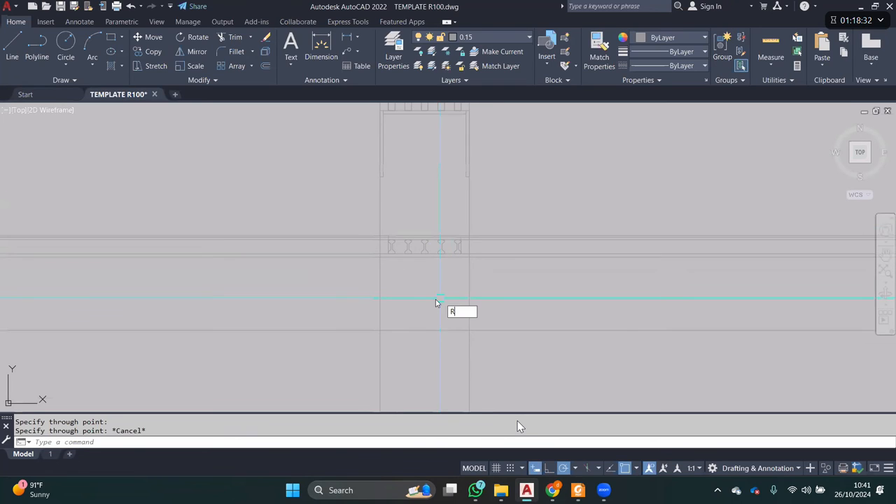
pyautogui.press('Return')
pyautogui.click(380, 330)
pyautogui.scroll(2, 474, 273)
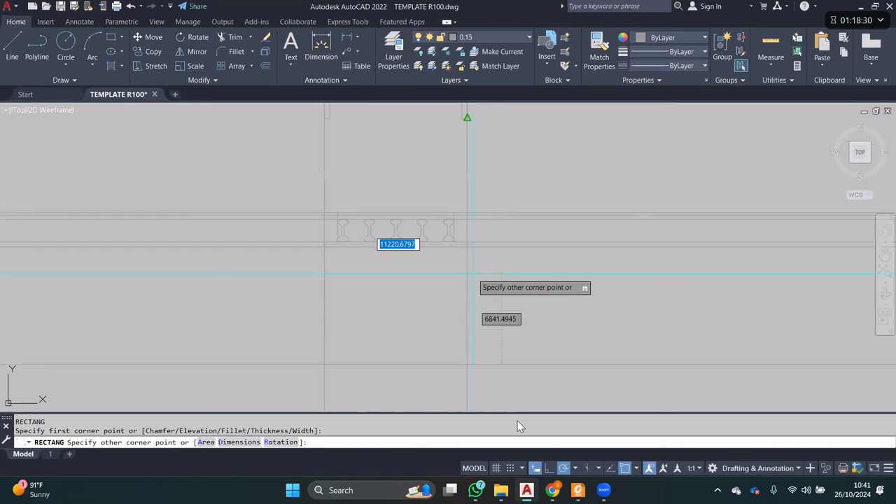
pyautogui.scroll(1, 473, 274)
pyautogui.click(466, 245)
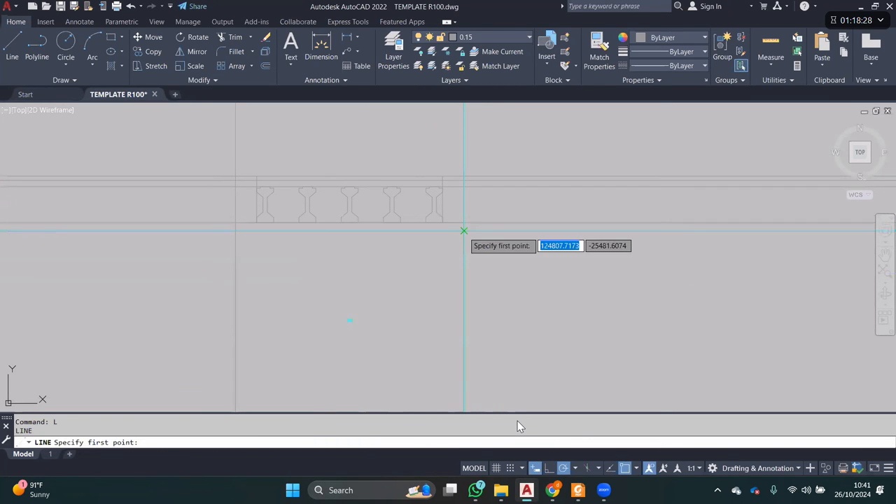
pyautogui.click(464, 232)
pyautogui.press('Escape')
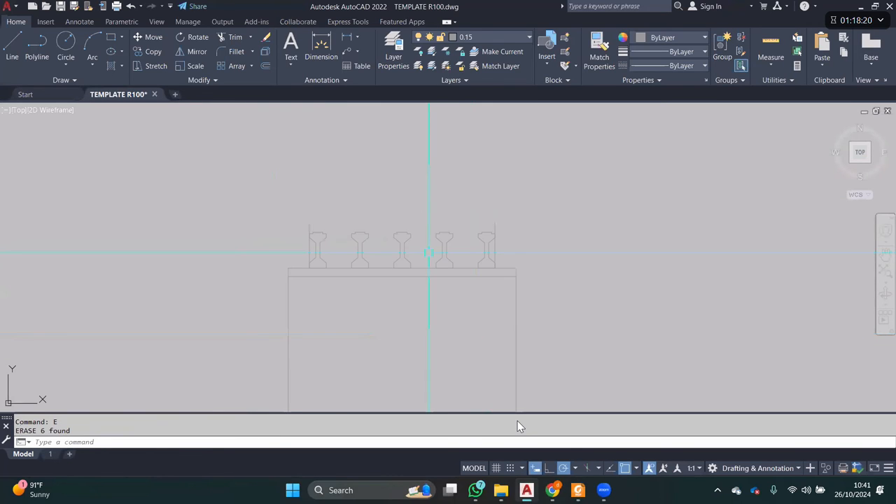
# - Undo the last erase to restore the construction lines around the cross-section
pyautogui.press('l')
pyautogui.press('space')
pyautogui.press('Escape')
pyautogui.hotkey('ctrl', 'z')
pyautogui.hotkey('ctrl', 'z')
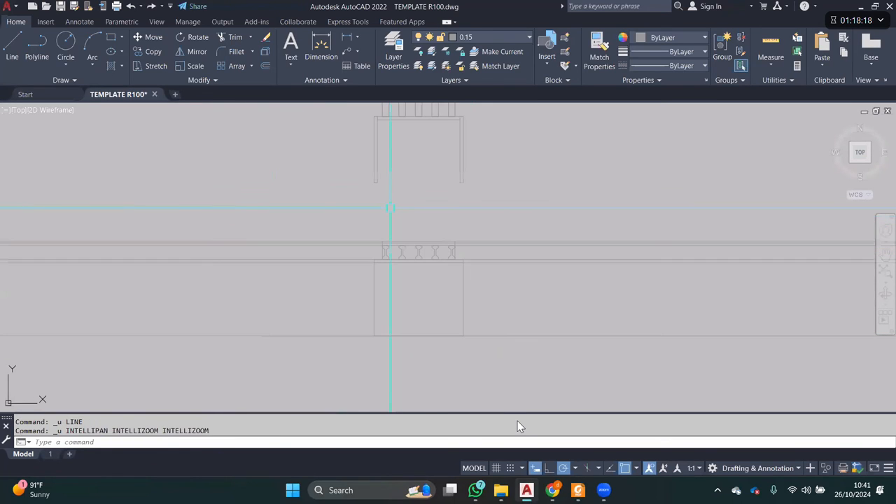
# - Draw the deck's two upper horizontal edges between the section's left and right side lines
pyautogui.scroll(3, 406, 248)
pyautogui.press('l')
pyautogui.press('space')
pyautogui.click(306, 213)
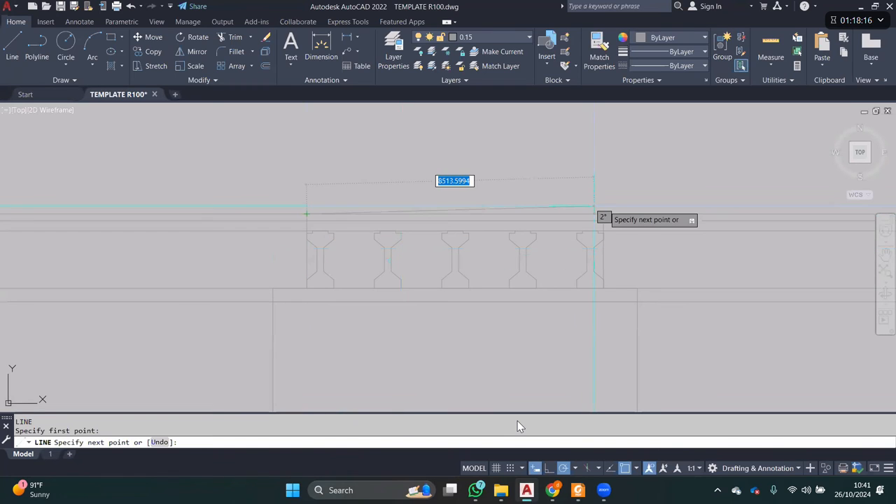
pyautogui.press('Escape')
pyautogui.press('space')
pyautogui.click(603, 222)
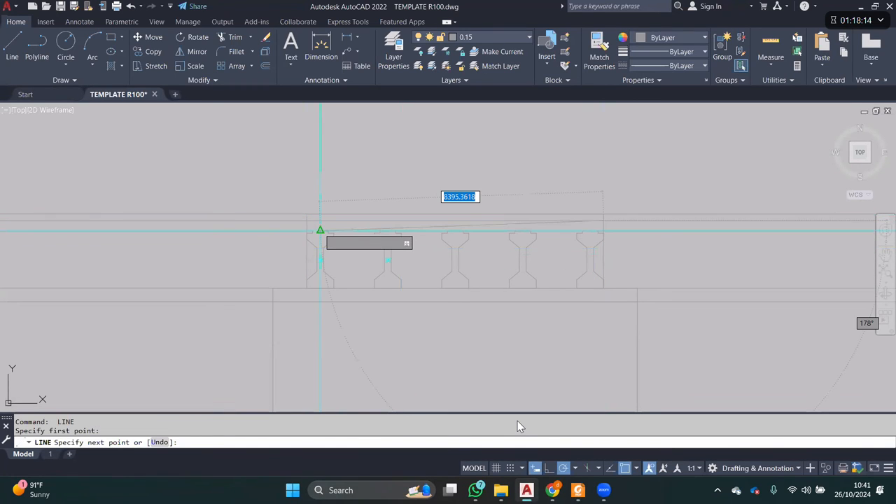
pyautogui.press('Escape')
# - Draw the deck's bottom edge along the girder tops between the section's side lines
pyautogui.scroll(5, 320, 230)
pyautogui.press('space')
pyautogui.click(297, 240)
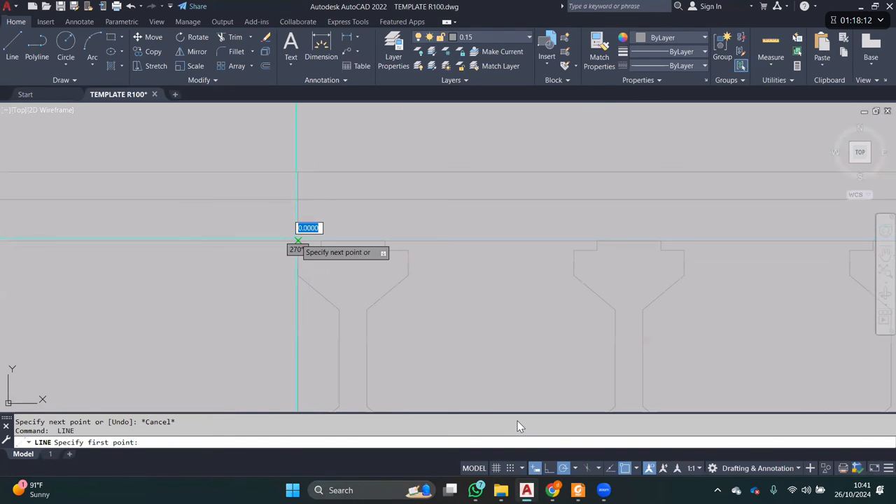
pyautogui.scroll(-4, 298, 240)
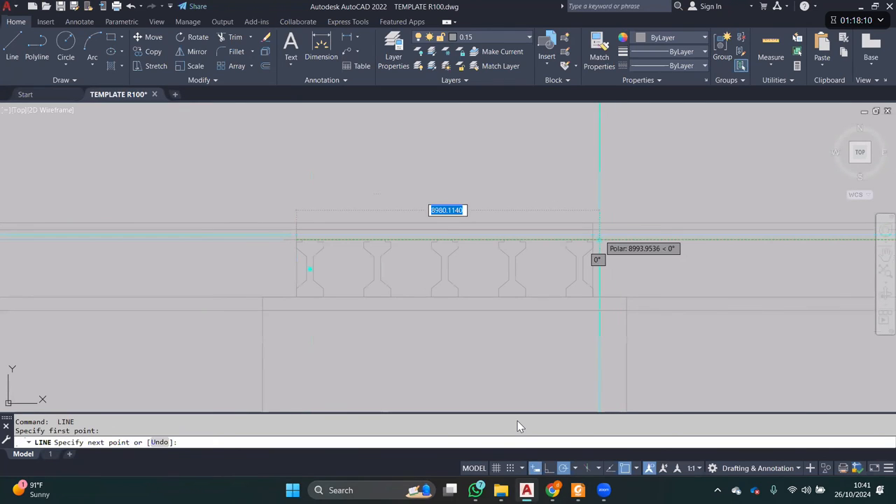
pyautogui.click(594, 229)
pyautogui.press('Escape')
# - Erase the leftover construction lines running through the deck and girder levels
pyautogui.scroll(-4, 418, 208)
pyautogui.click(595, 194)
pyautogui.click(582, 237)
pyautogui.write('E')
pyautogui.press('Return')
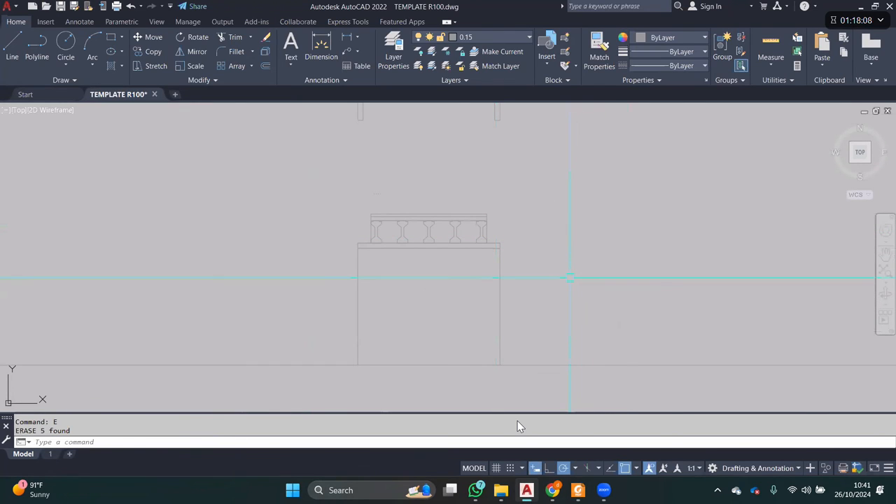
# - Stretch the deck's left end outward to the abutment's left edge, keeping the leftmost girder out of the selection
pyautogui.scroll(4, 439, 207)
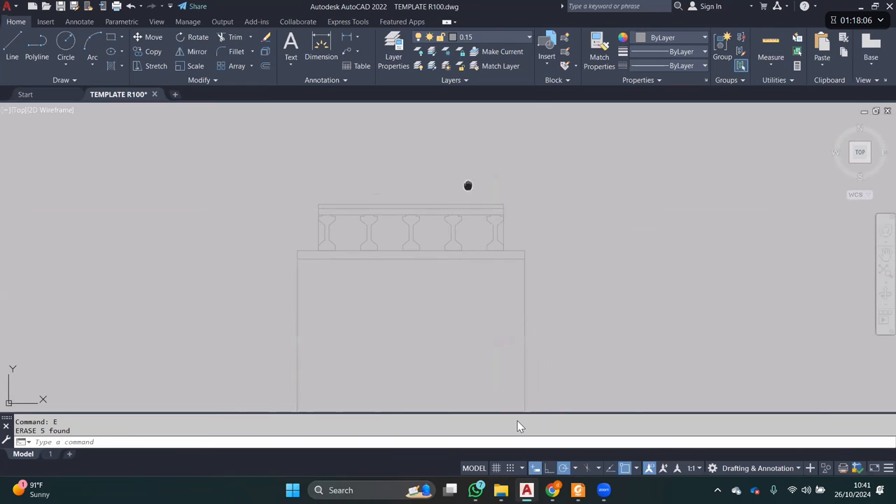
pyautogui.moveTo(439, 207); pyautogui.dragTo(456, 214, button='middle')
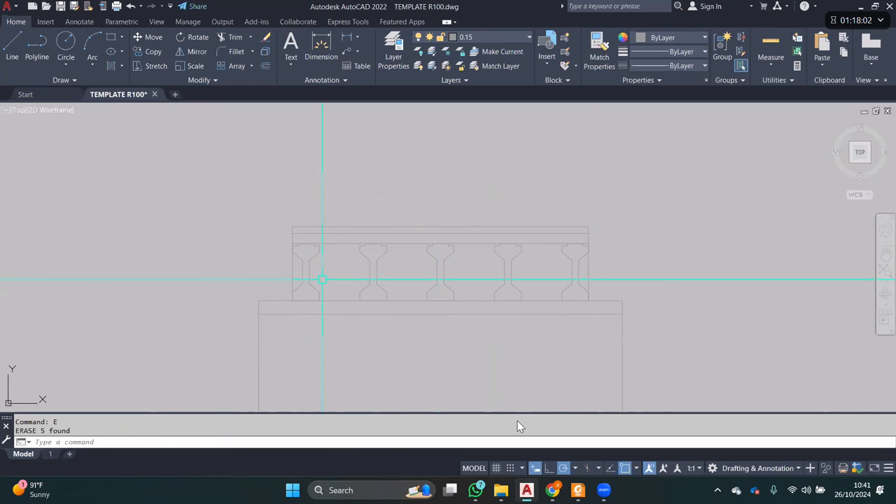
pyautogui.click(301, 270)
pyautogui.press('Delete')
pyautogui.scroll(4, 297, 238)
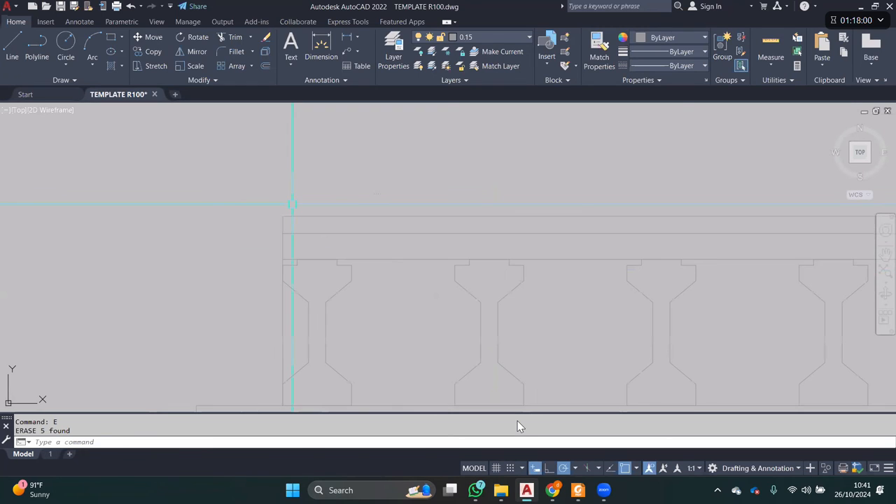
pyautogui.scroll(-2, 292, 195)
pyautogui.click(292, 195)
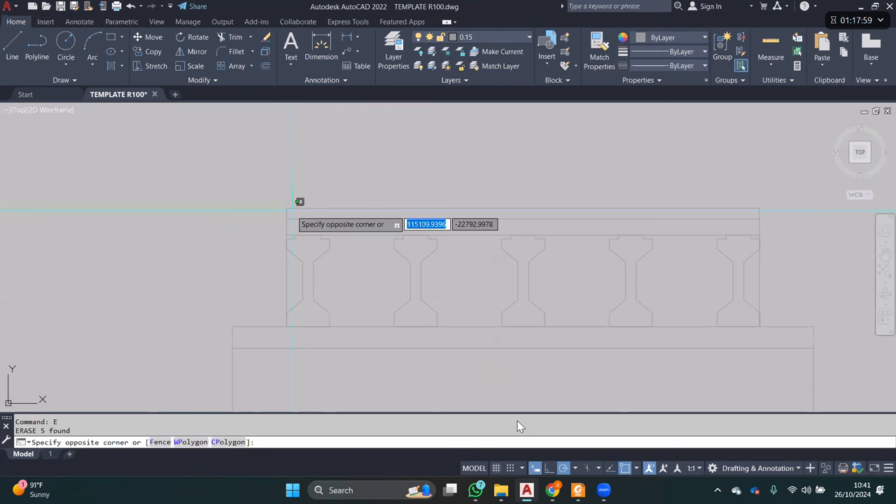
pyautogui.click(282, 330)
pyautogui.click(291, 270)
pyautogui.click(296, 273)
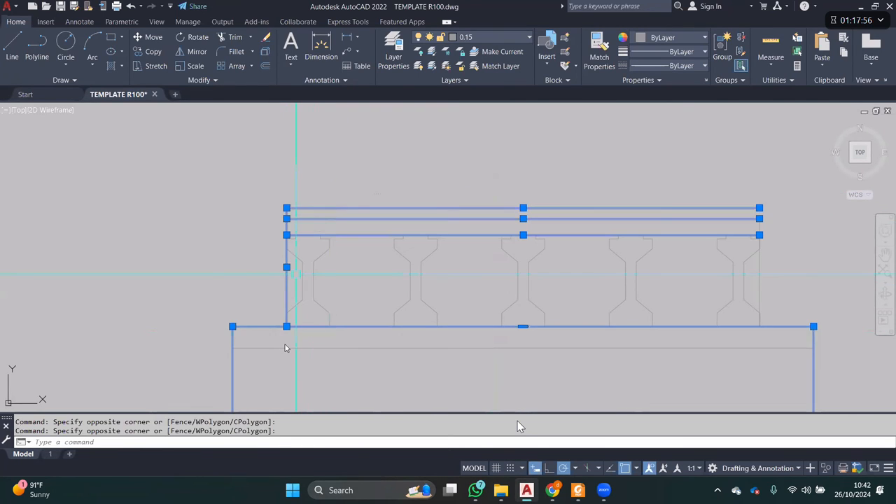
pyautogui.write('s')
pyautogui.press('Return')
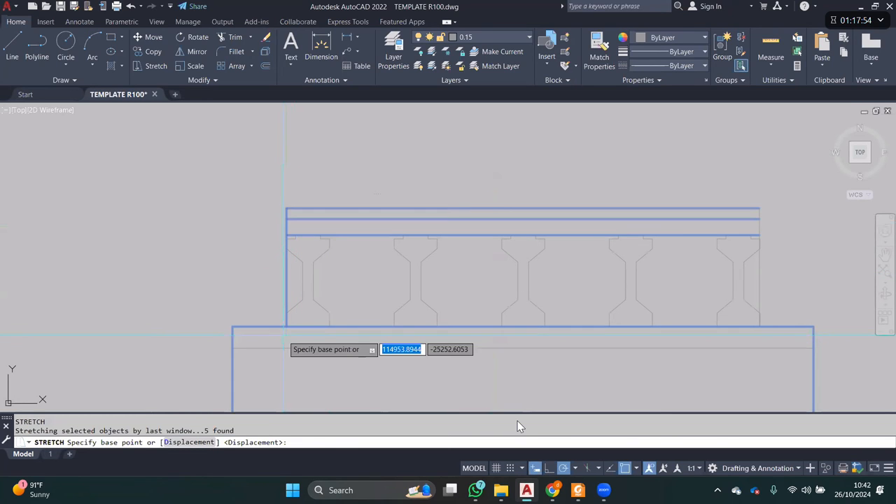
pyautogui.scroll(3, 286, 329)
pyautogui.click(287, 326)
pyautogui.click(201, 321)
# - Stretch the deck's right end outward to the abutment's right edge, keeping the rightmost girder out of the selection
pyautogui.scroll(-3, 262, 301)
pyautogui.scroll(5, 424, 210)
pyautogui.click(428, 208)
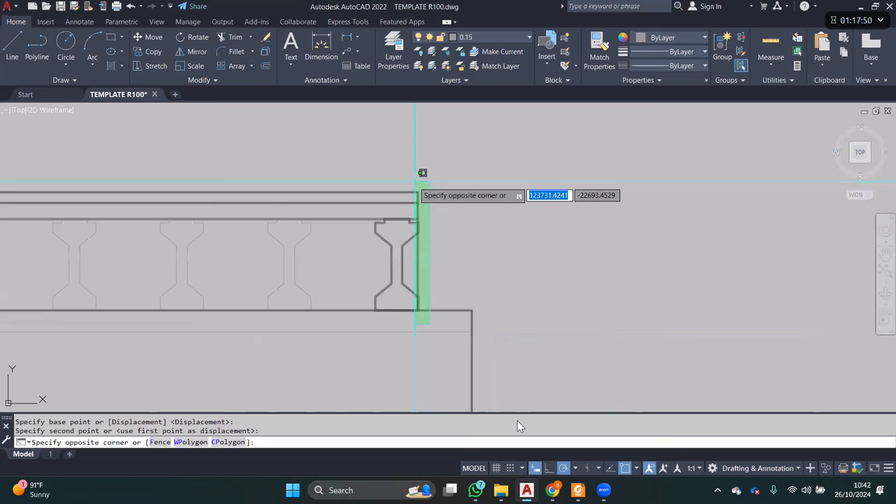
pyautogui.click(414, 325)
pyautogui.scroll(2, 413, 260)
pyautogui.scroll(2, 412, 260)
pyautogui.keyDown('shift'); pyautogui.click(408, 260); pyautogui.keyUp('shift')
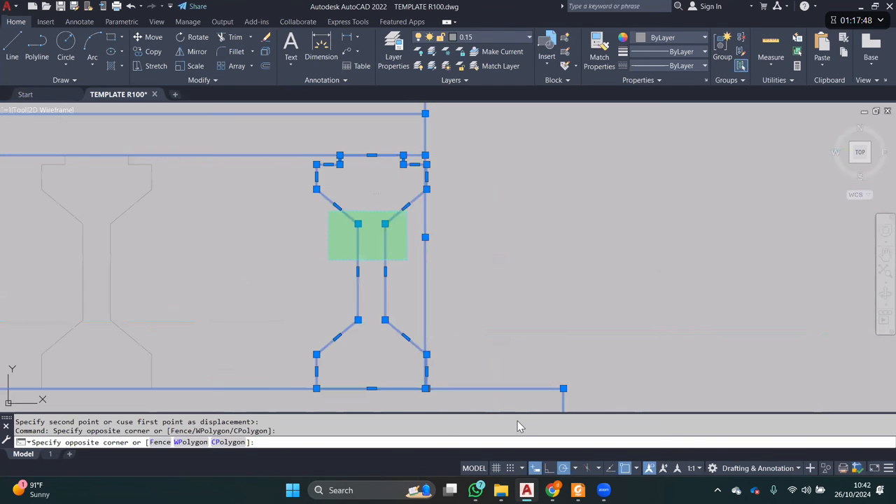
pyautogui.keyDown('shift'); pyautogui.click(328, 212); pyautogui.keyUp('shift')
pyautogui.scroll(-2, 394, 249)
pyautogui.write('s')
pyautogui.press('Return')
pyautogui.click(414, 336)
pyautogui.click(499, 334)
pyautogui.scroll(-6, 513, 275)
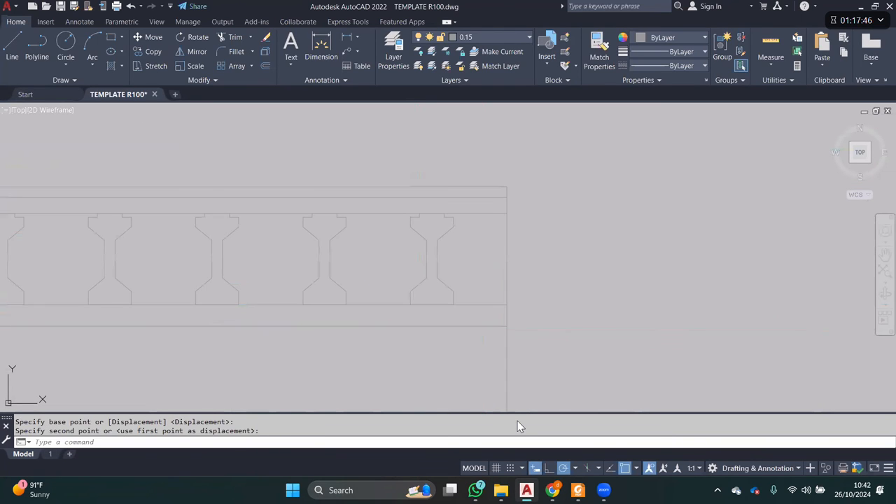
pyautogui.scroll(-3, 519, 219)
pyautogui.moveTo(508, 182); pyautogui.dragTo(498, 217, button='middle')
pyautogui.scroll(-2, 482, 227)
pyautogui.scroll(3, 482, 232)
pyautogui.scroll(4, 473, 266)
pyautogui.write('rec')
pyautogui.press('Return')
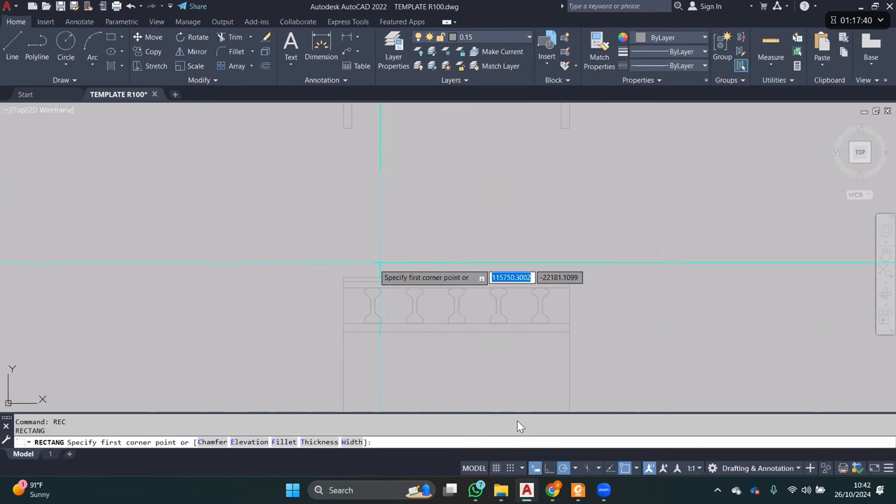
pyautogui.scroll(3, 335, 291)
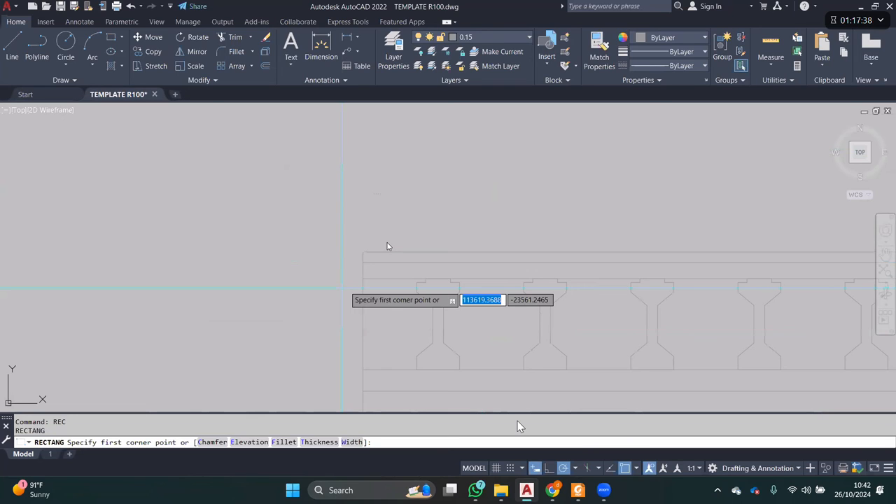
pyautogui.press('Escape')
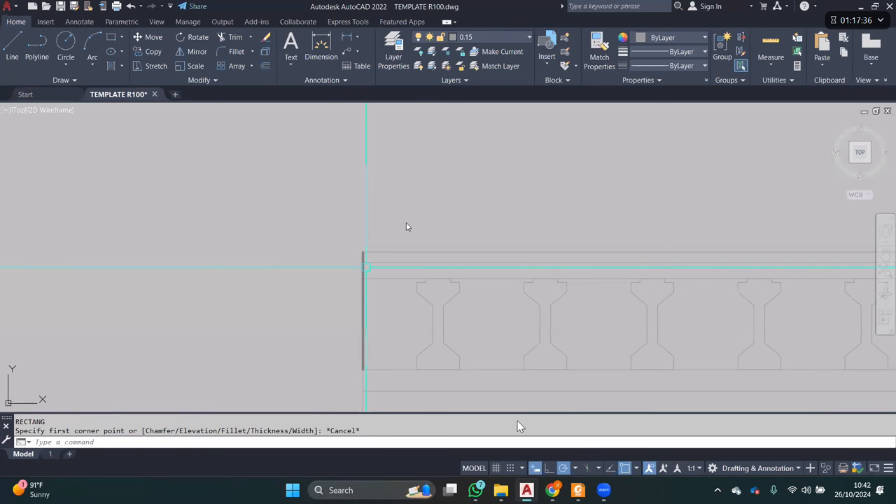
# - Copy the deck's left side line horizontally inward to mark the inner edge of the kerb
pyautogui.write('100')
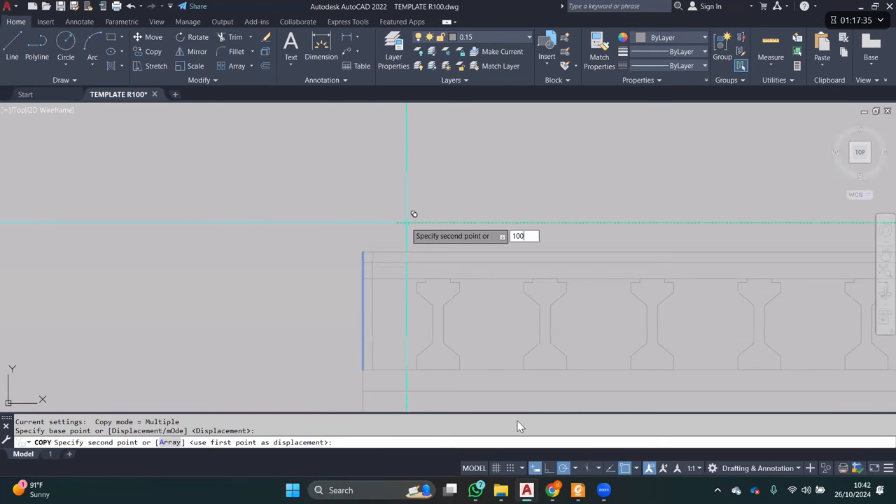
pyautogui.press('Return')
pyautogui.press('Escape')
# - Trim the copied line below the top strip and cut away the top line beyond it, leaving only the left kerb
pyautogui.scroll(4, 422, 259)
pyautogui.click(415, 268)
pyautogui.write('tr')
pyautogui.press('Return')
pyautogui.click(404, 288)
pyautogui.press('Return')
pyautogui.scroll(-2, 343, 283)
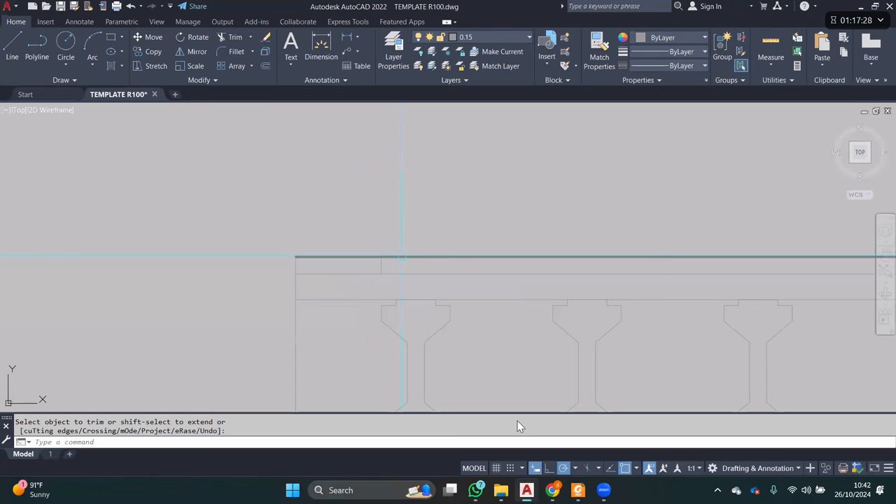
pyautogui.press('Return')
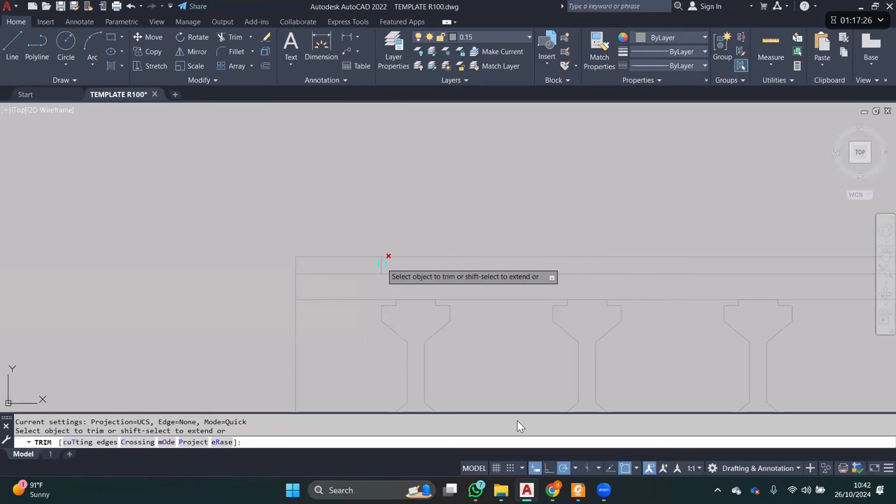
pyautogui.click(396, 257)
pyautogui.press('Escape')
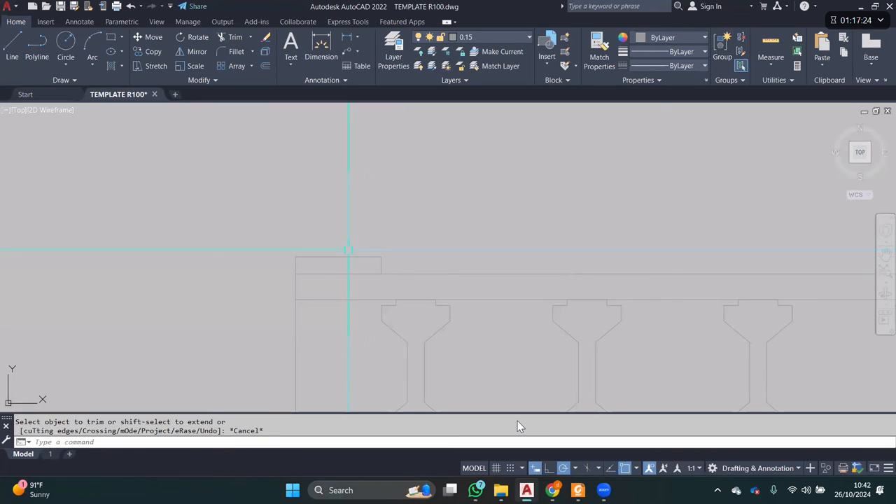
# - Mirror the left kerb about the deck's vertical centreline to the other end, keeping the original
pyautogui.scroll(-2, 343, 250)
pyautogui.click(303, 242)
pyautogui.click(366, 265)
pyautogui.scroll(-3, 395, 256)
pyautogui.moveTo(410, 254); pyautogui.dragTo(332, 253, button='middle')
pyautogui.write('mi')
pyautogui.press('Return')
pyautogui.click(394, 259)
pyautogui.click(393, 244)
pyautogui.press('Return')
# - Copy a railing post from the bridge's side elevation onto the kerbs of the cross-section
pyautogui.scroll(-4, 511, 235)
pyautogui.moveTo(91, 236); pyautogui.dragTo(370, 222, button='middle')
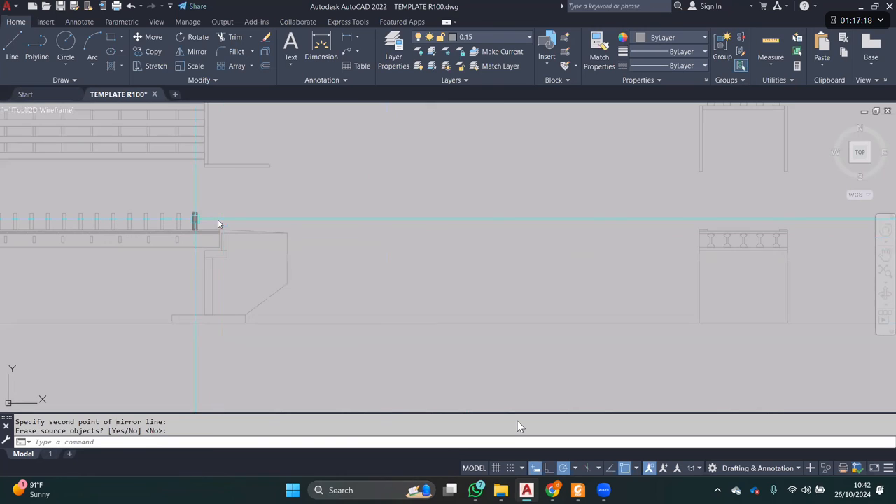
pyautogui.click(199, 219)
pyautogui.write('co')
pyautogui.press('Return')
pyautogui.click(214, 220)
pyautogui.moveTo(490, 226); pyautogui.dragTo(333, 233, button='middle')
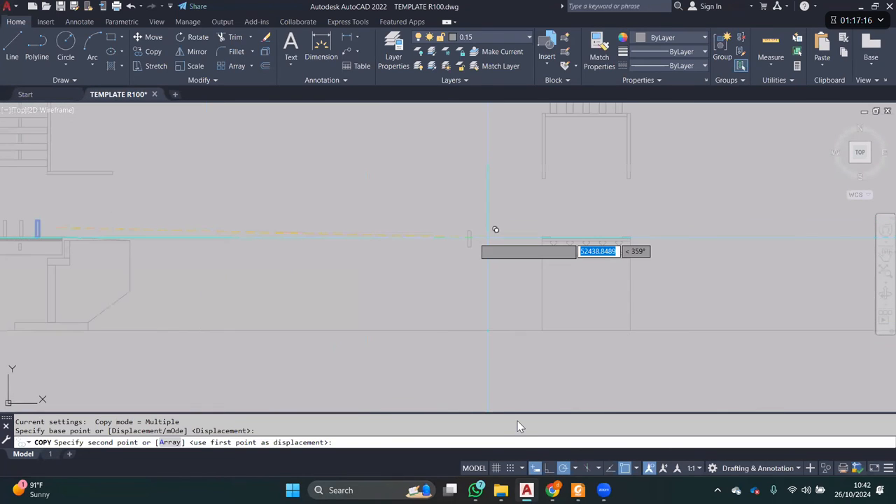
pyautogui.moveTo(488, 233); pyautogui.dragTo(366, 237, button='middle')
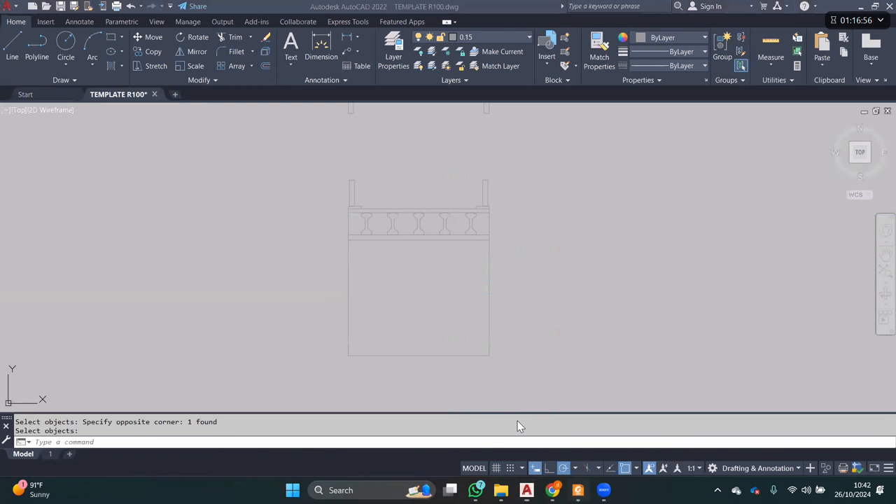
# - Hatch the deck slab of the cross-section
pyautogui.press('Return')
pyautogui.write('H')
pyautogui.press('Return')
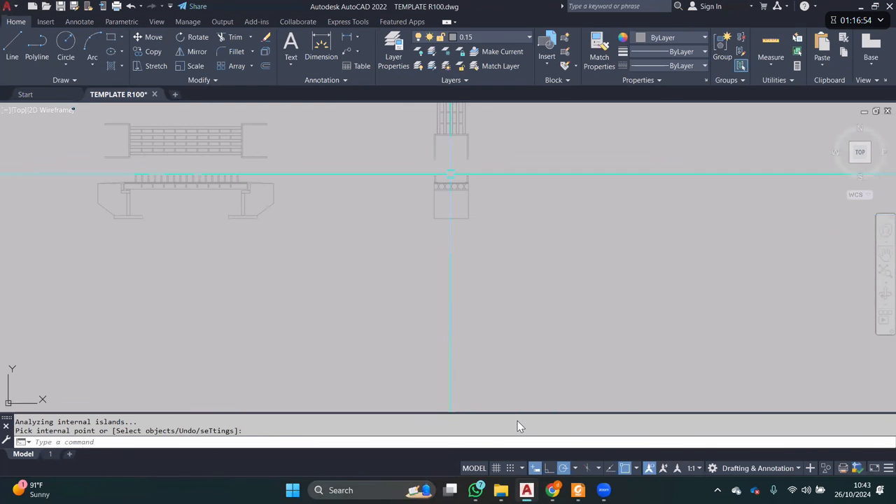
# - Move the cross-section together with the rotated girder plan above it closer to the side elevation
pyautogui.moveTo(451, 174); pyautogui.dragTo(465, 256, button='middle')
pyautogui.scroll(-2, 475, 243)
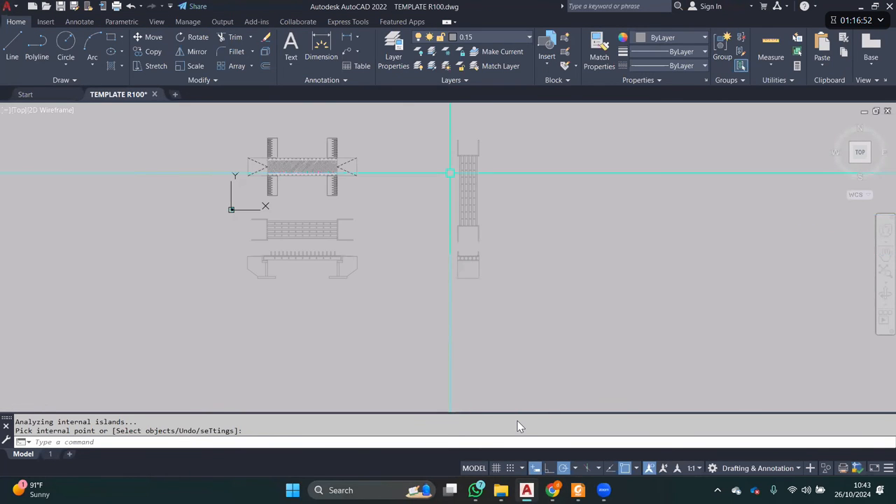
pyautogui.click(445, 131)
pyautogui.click(493, 306)
pyautogui.write(',')
pyautogui.press('Return')
pyautogui.click(493, 306)
pyautogui.click(463, 311)
pyautogui.write('M')
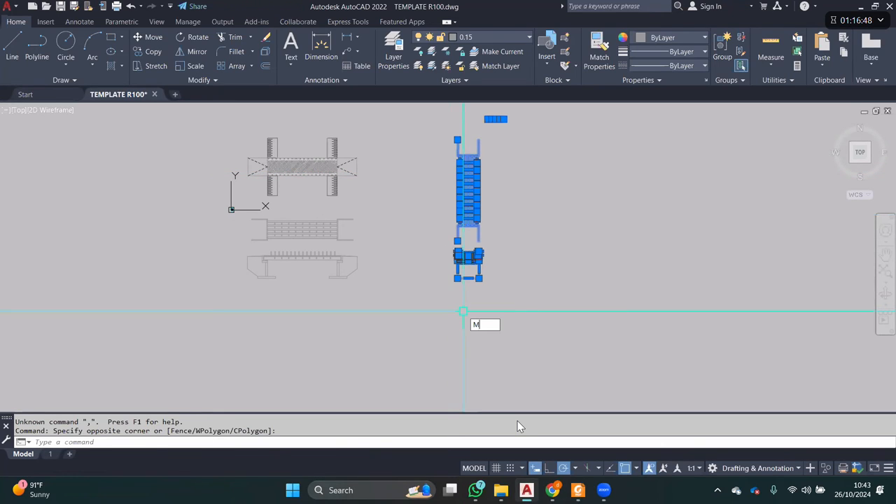
pyautogui.press('Return')
pyautogui.click(485, 308)
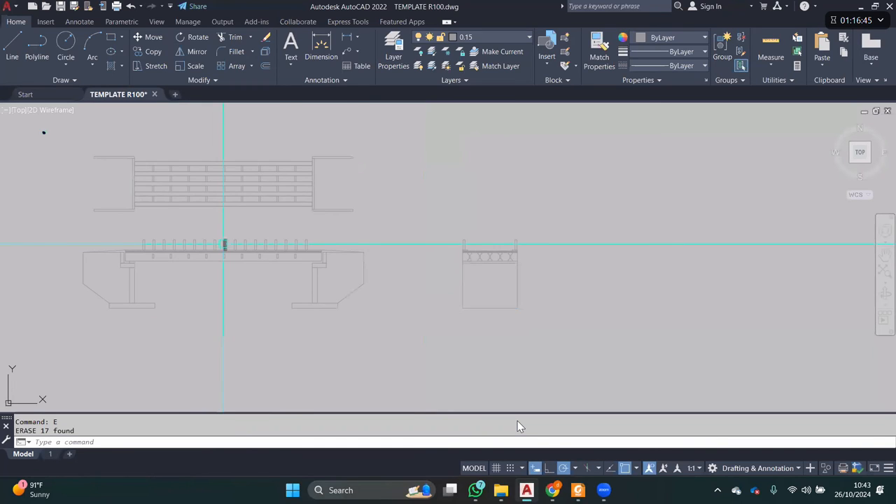
# - Move the side elevation and the cross-section down to widen the gap below the girder plan
pyautogui.scroll(-2, 224, 243)
pyautogui.click(122, 221)
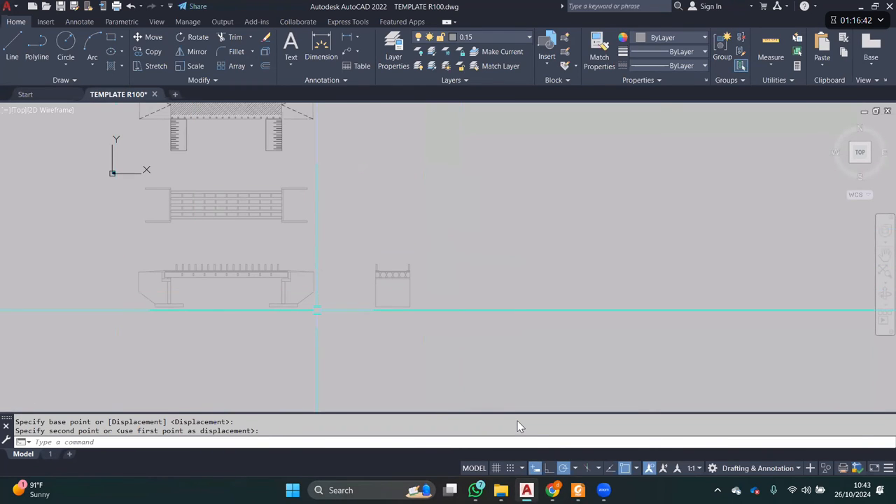
pyautogui.moveTo(317, 310); pyautogui.dragTo(409, 333, button='middle')
pyautogui.moveTo(406, 245); pyautogui.dragTo(415, 267, button='middle')
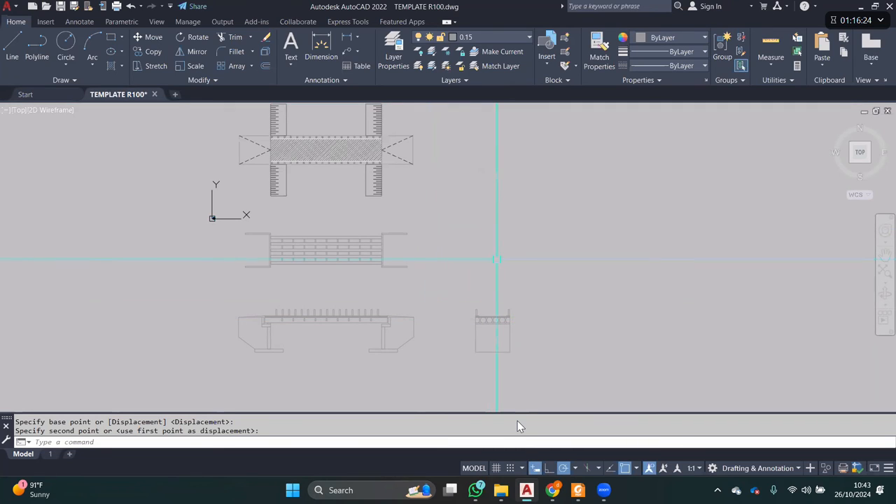
pyautogui.moveTo(430, 304); pyautogui.dragTo(472, 312, button='middle')
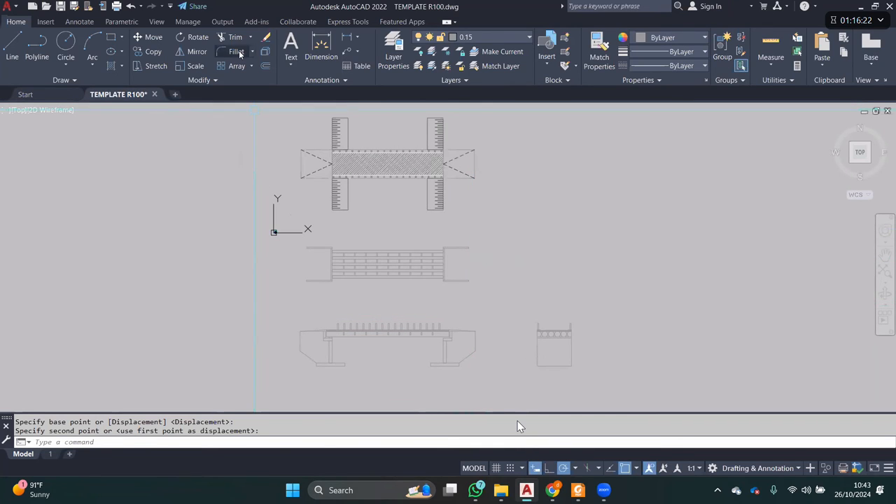
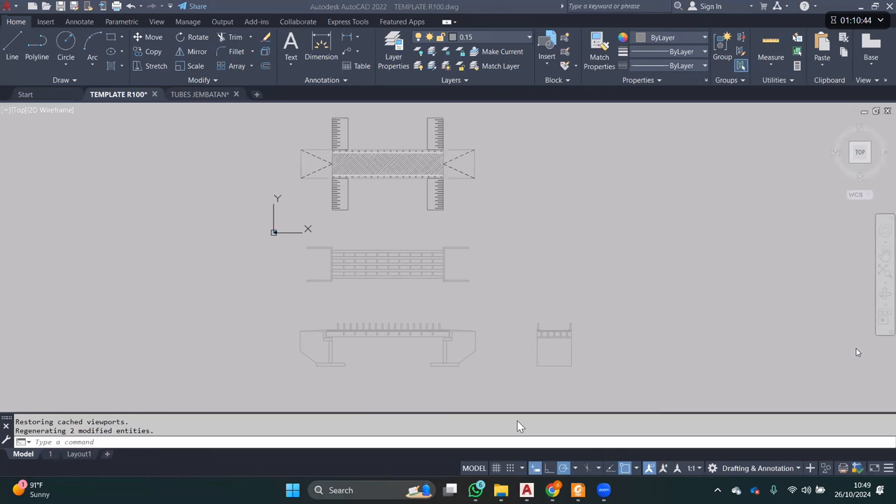
# - Close the TUBES JEMBATAN drawing without saving its changes
pyautogui.click(236, 94)
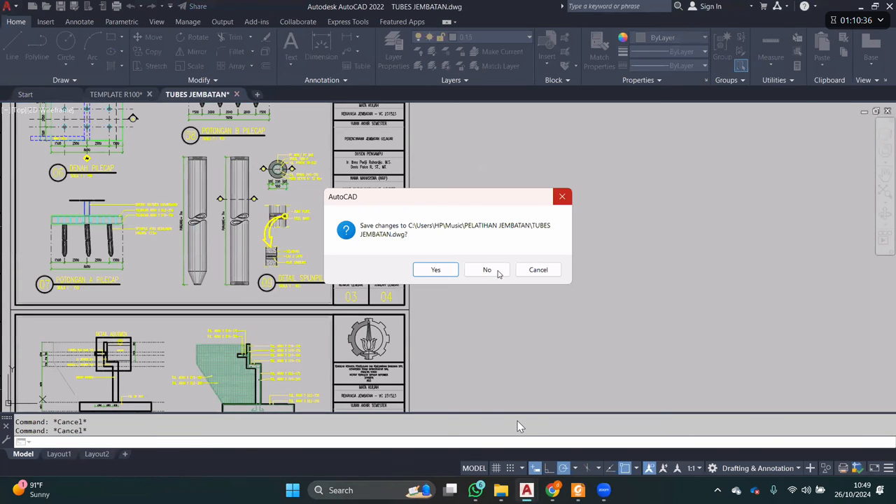
pyautogui.click(488, 270)
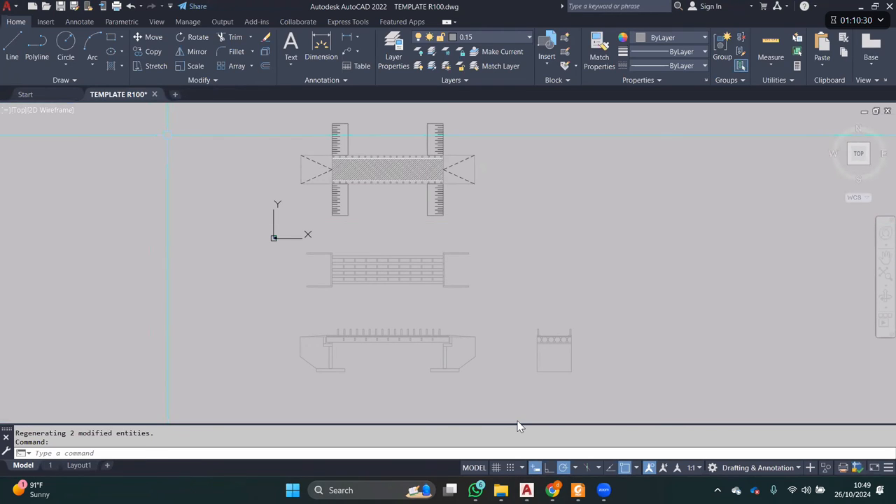
# - Create a new blank drawing and view its default Layout1 sheet
pyautogui.click(175, 94)
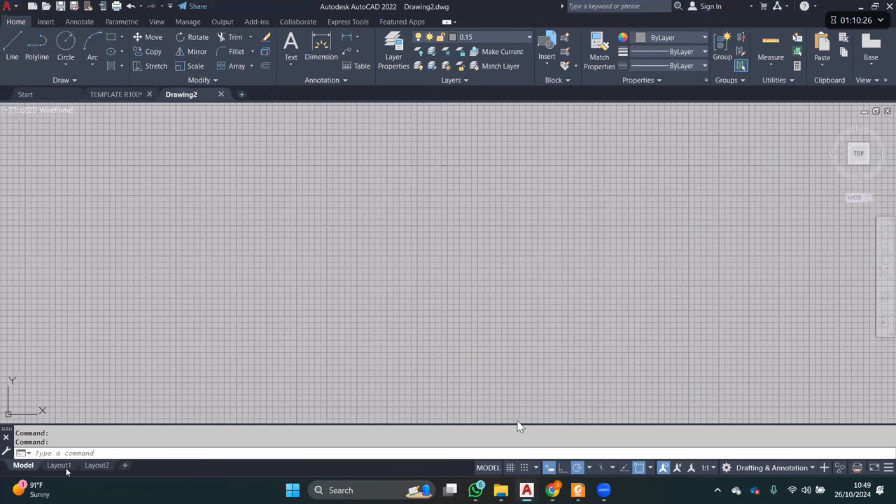
pyautogui.click(73, 467)
pyautogui.click(98, 466)
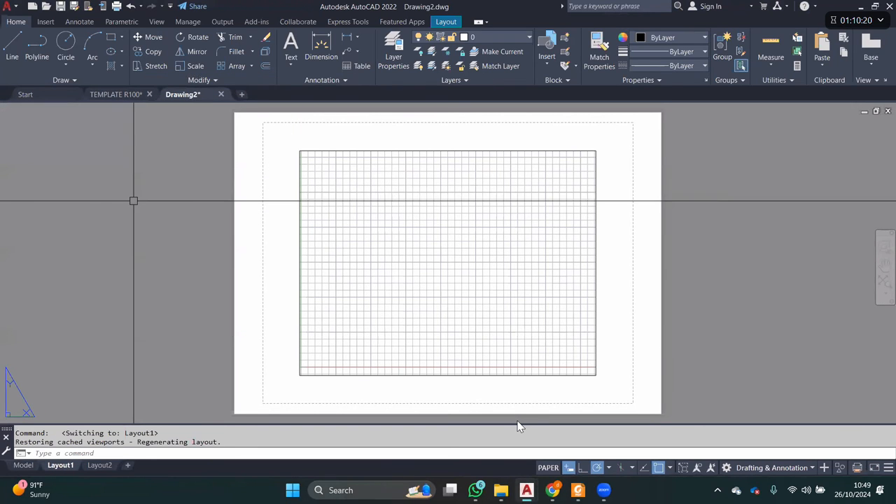
# - Return to TEMPLATE R100 and open the page setup of its Layout1 for modification
pyautogui.click(116, 94)
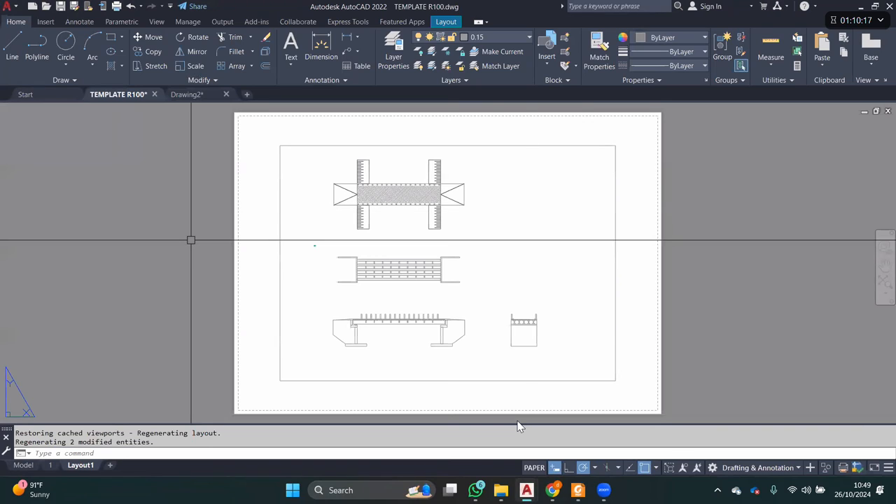
pyautogui.rightClick(83, 468)
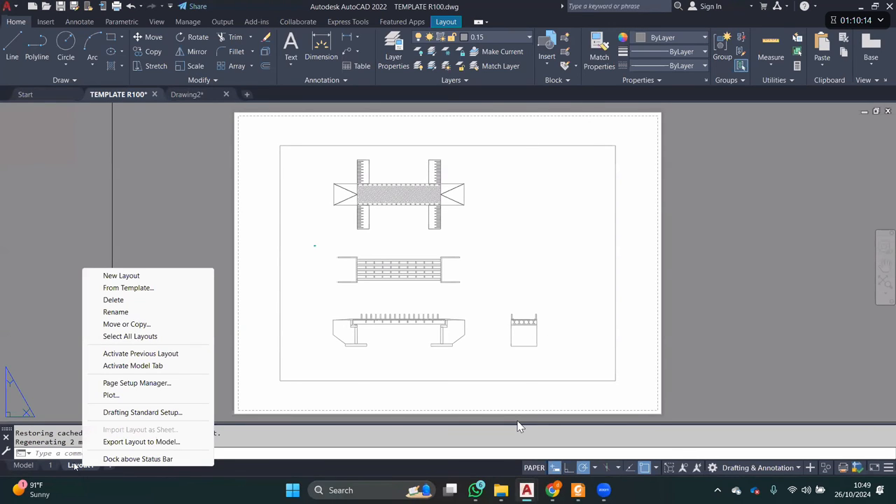
pyautogui.click(154, 386)
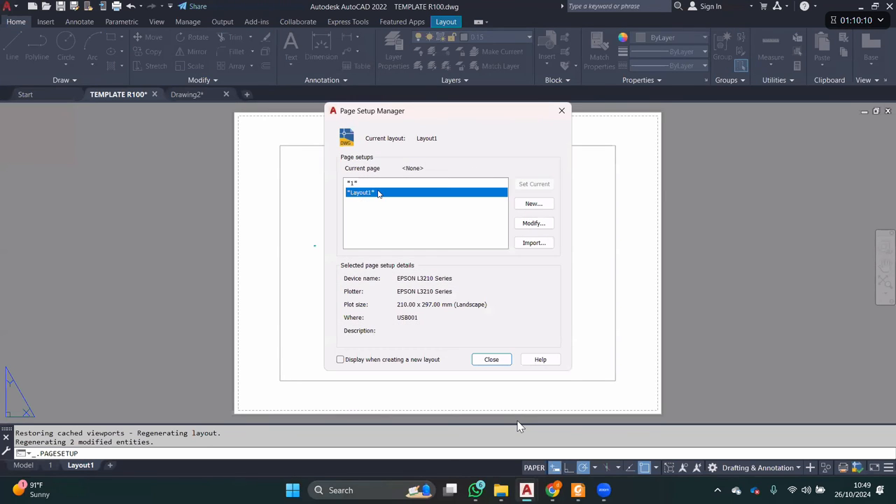
pyautogui.click(533, 223)
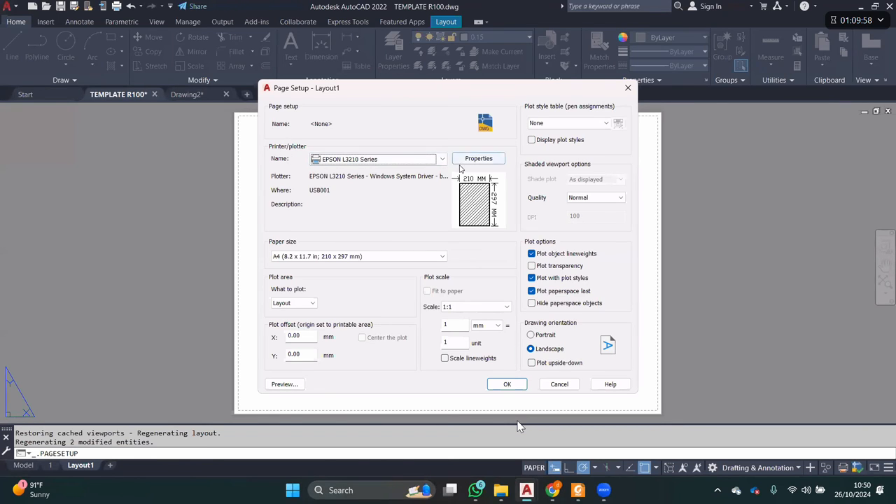
# - Set Layout1's plotter to DWG To PDF.pc3 and its plot style table to monochrome.ctb
pyautogui.click(360, 161)
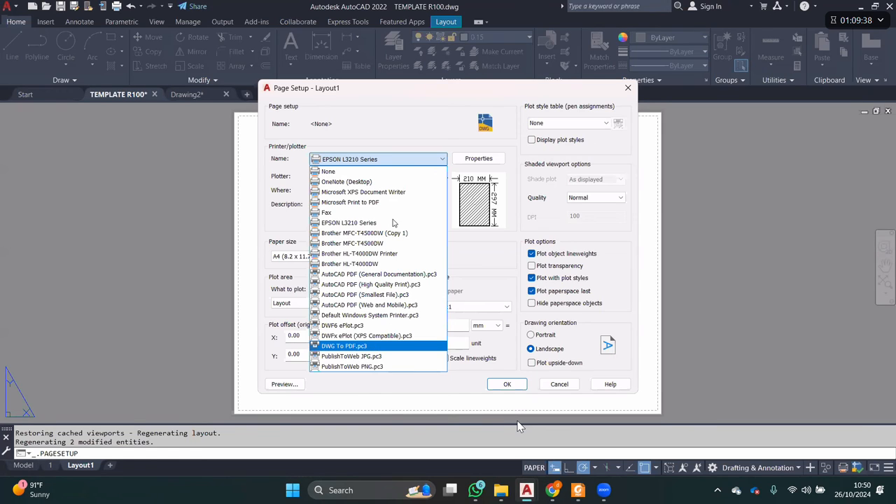
pyautogui.click(568, 125)
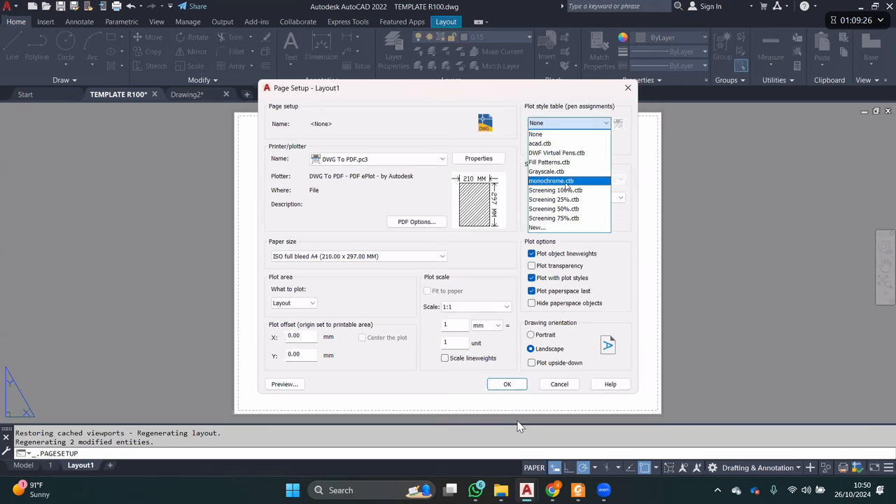
pyautogui.click(567, 182)
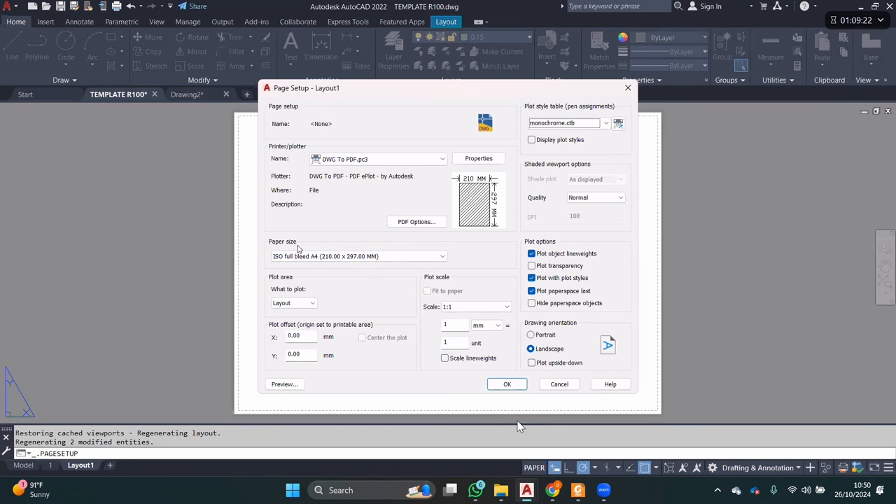
# - Set the layout's paper size to ISO full bleed A3 (420.00 x 297.00 MM)
pyautogui.click(379, 257)
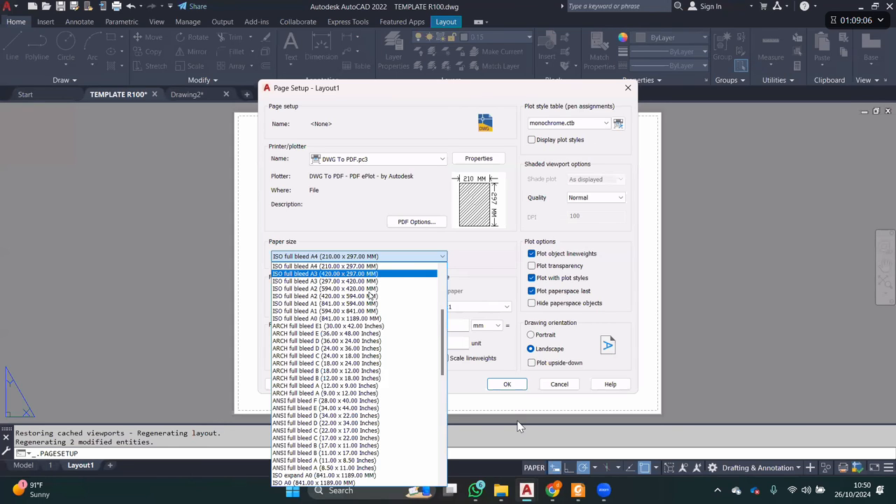
pyautogui.scroll(2, 369, 295)
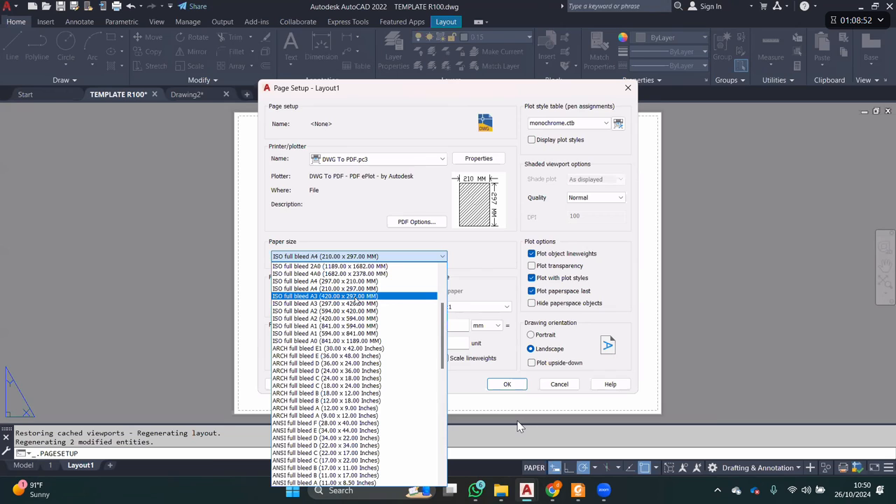
pyautogui.click(356, 298)
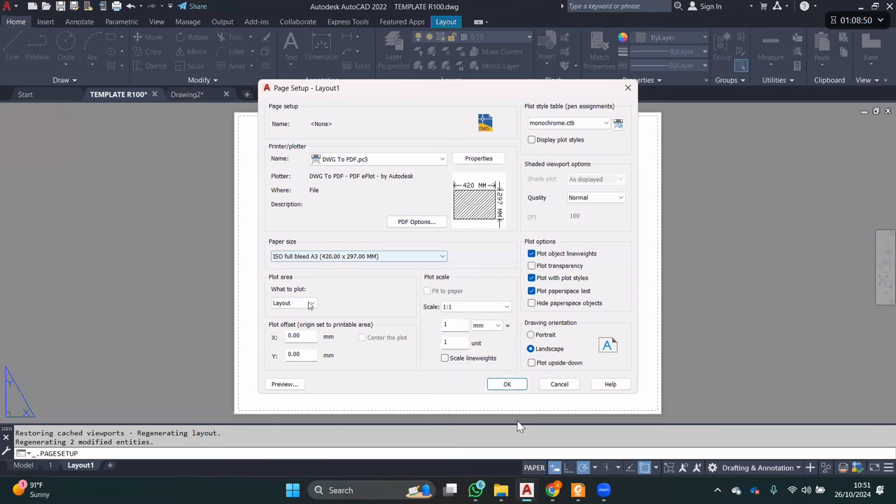
# - Apply the page setup and erase the existing viewport showing the bridge drawings from Layout1
pyautogui.click(507, 384)
pyautogui.press('Escape')
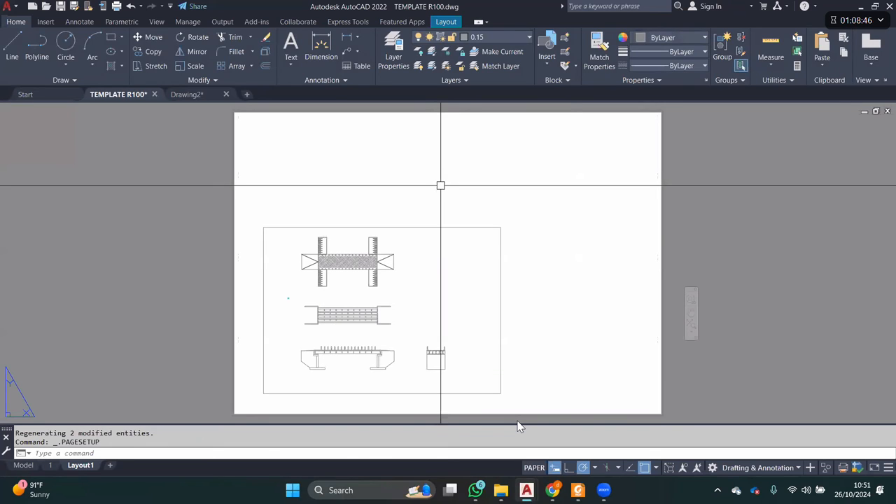
pyautogui.click(483, 238)
pyautogui.click(463, 209)
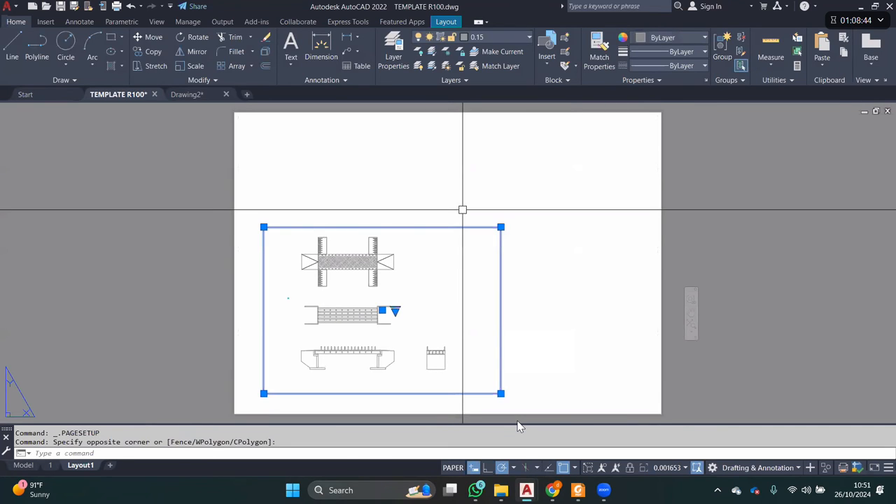
pyautogui.press('Escape')
pyautogui.click(456, 205)
pyautogui.click(438, 250)
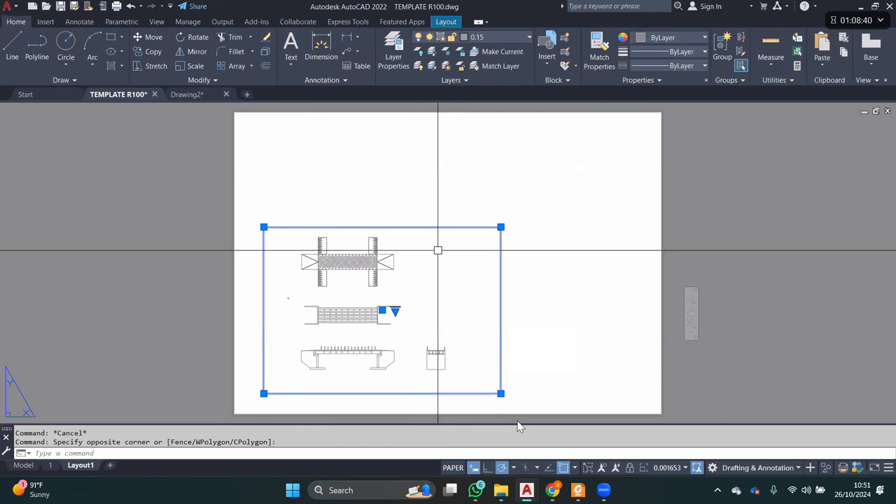
pyautogui.write('E')
pyautogui.press('Return')
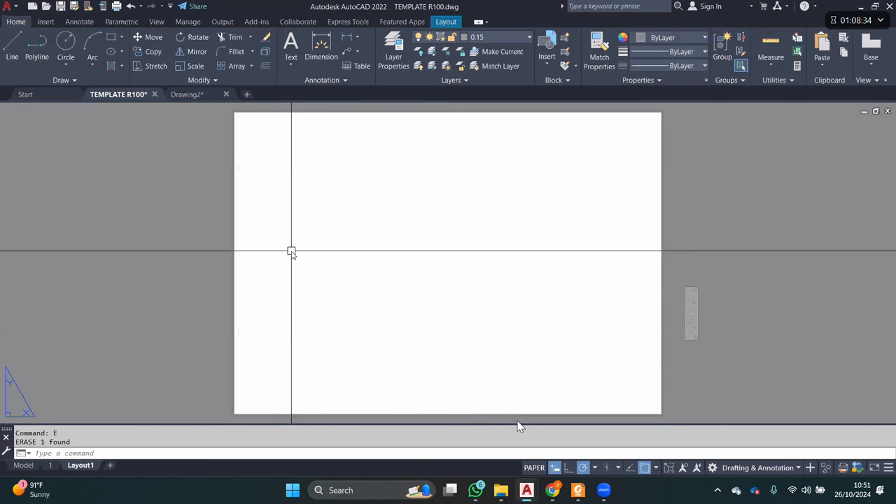
# - Draw a 420 x 297 mm rectangle on Layout1, starting inside the sheet near its lower-left corner
pyautogui.write('REC')
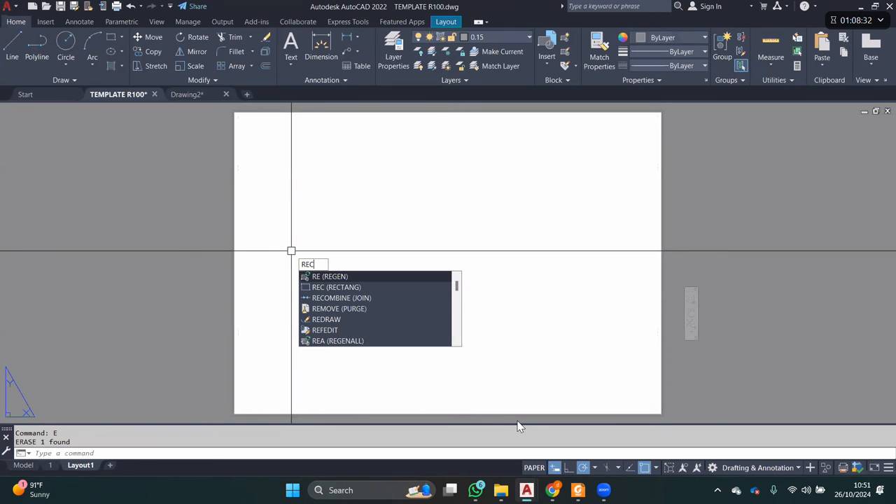
pyautogui.press('Return')
pyautogui.click(297, 351)
pyautogui.write('4')
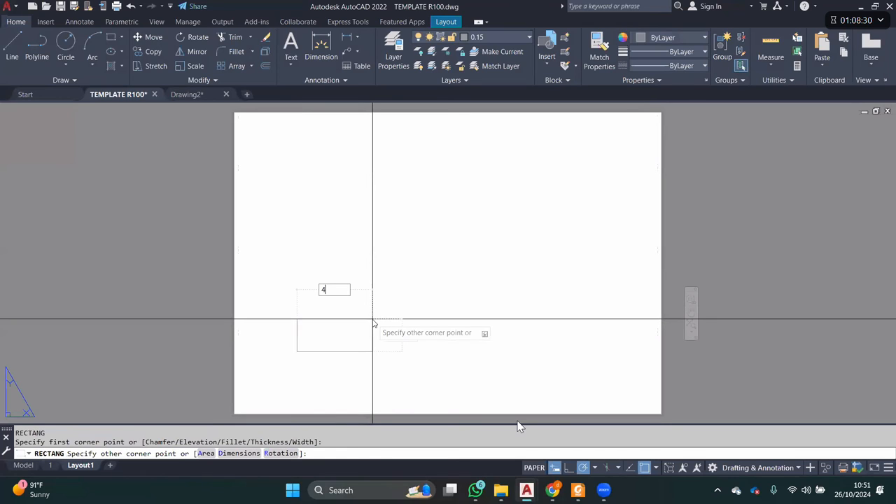
pyautogui.write('20')
pyautogui.press('Tab')
pyautogui.write('297')
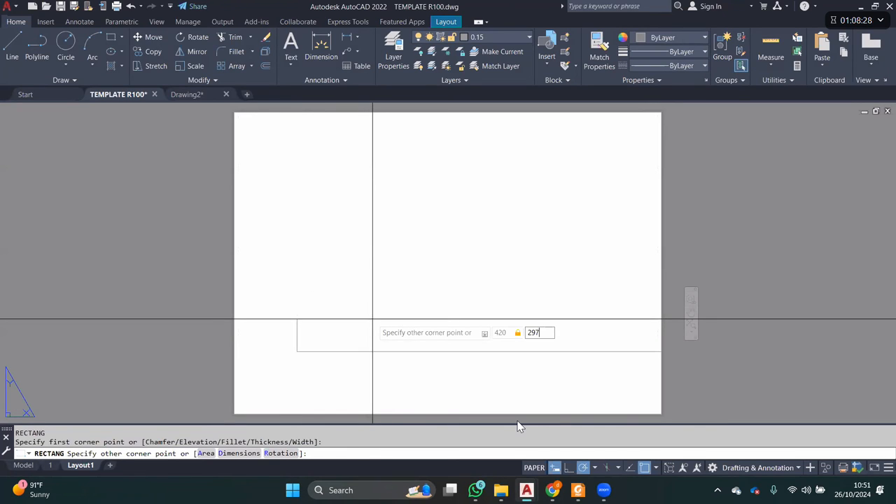
pyautogui.press('Return')
pyautogui.scroll(-10, 377, 324)
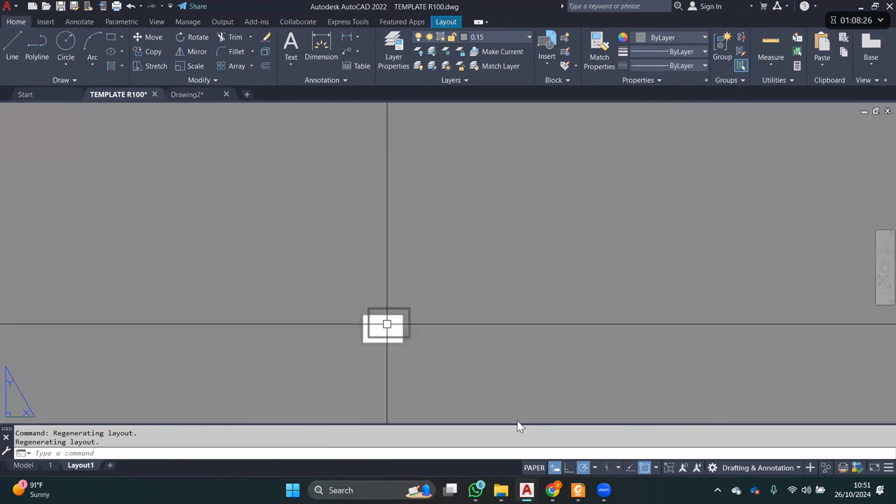
pyautogui.scroll(6, 377, 331)
pyautogui.click(414, 219)
pyautogui.click(390, 246)
pyautogui.scroll(2, 392, 283)
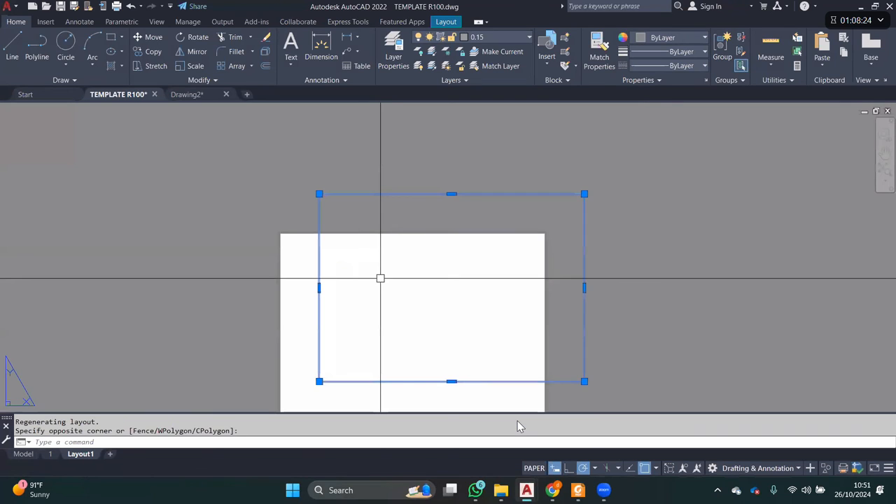
pyautogui.press('Escape')
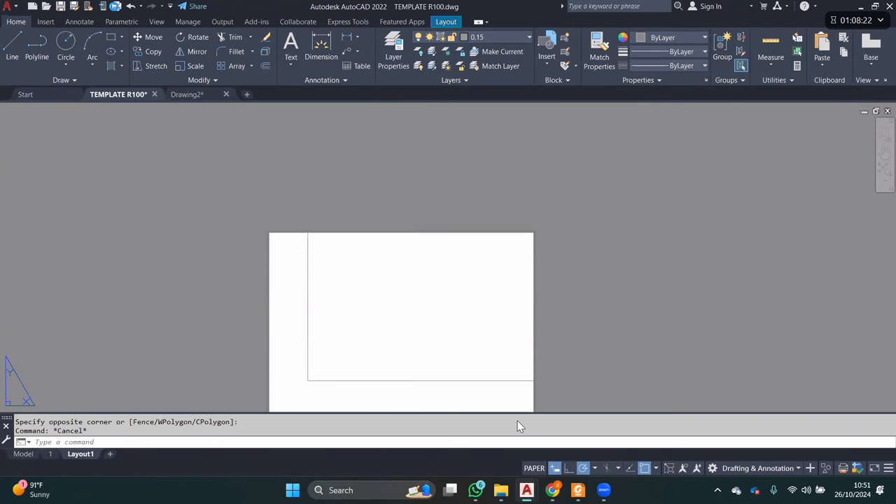
pyautogui.hotkey('ctrl', 'p')
pyautogui.press('Escape')
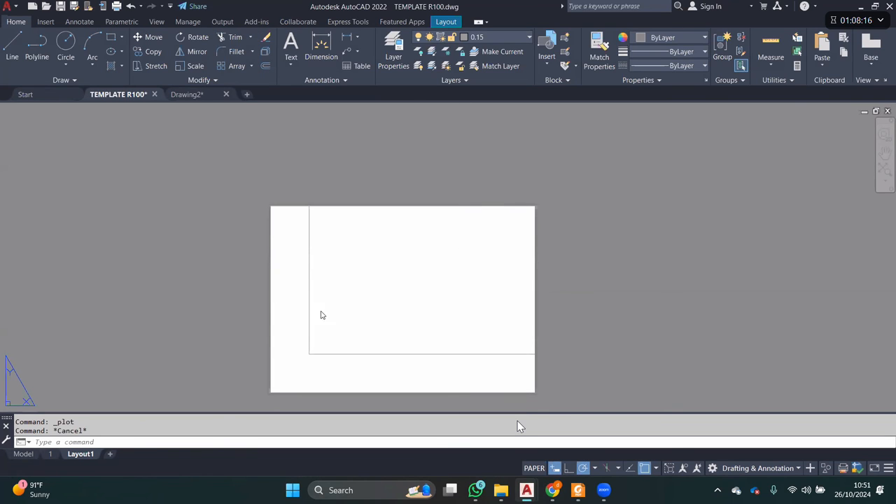
pyautogui.hotkey('ctrl', 'p')
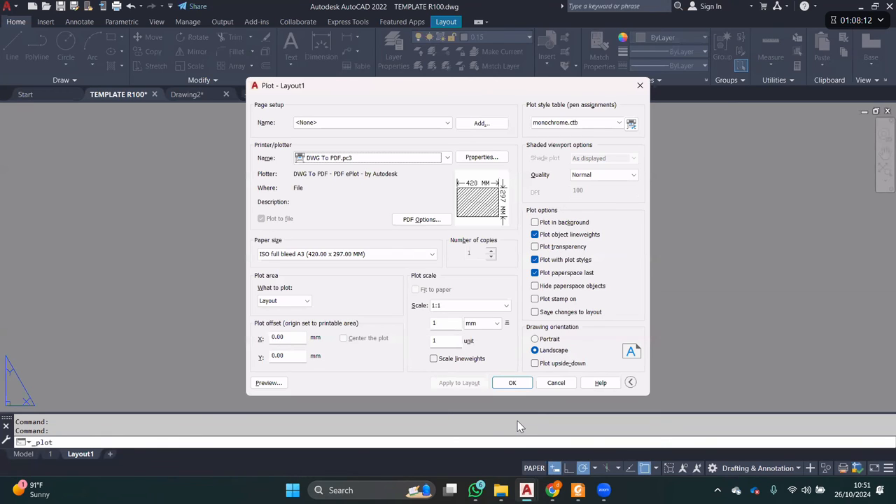
pyautogui.hotkey('alt', 'w')
pyautogui.press('w')
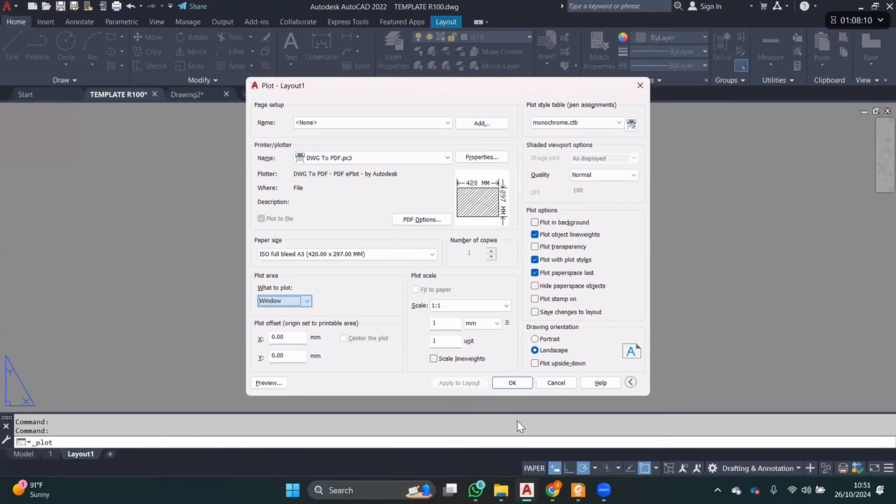
pyautogui.press('Escape')
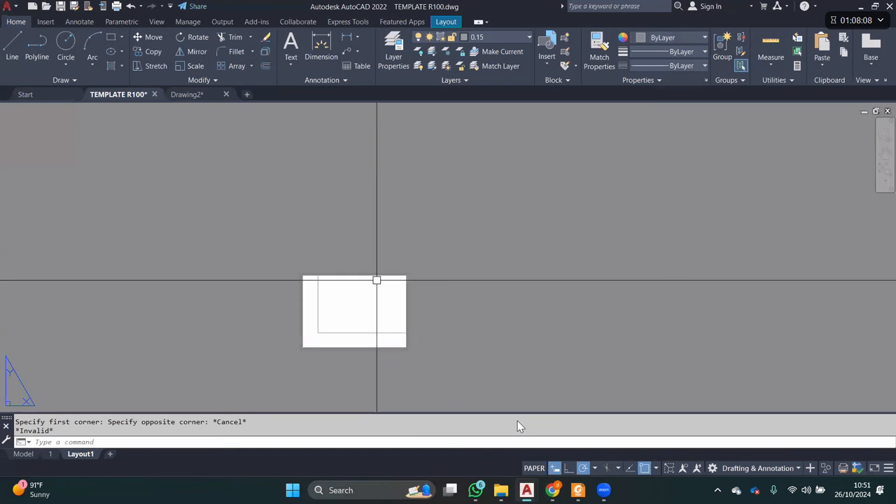
# - Move the 420 x 297 rectangle by its upper-right corner so that it roughly covers the white sheet
pyautogui.moveTo(377, 280); pyautogui.dragTo(397, 259, button='middle')
pyautogui.click(453, 285)
pyautogui.click(420, 271)
pyautogui.write('m')
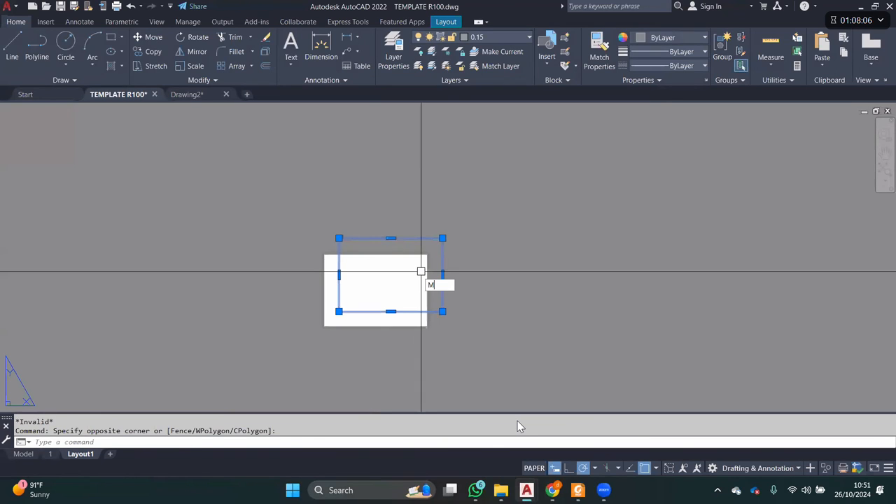
pyautogui.press('Return')
pyautogui.click(442, 238)
pyautogui.click(384, 292)
# - Put the sheet-sized rectangle on the Dimensi layer
pyautogui.click(446, 287)
pyautogui.click(415, 277)
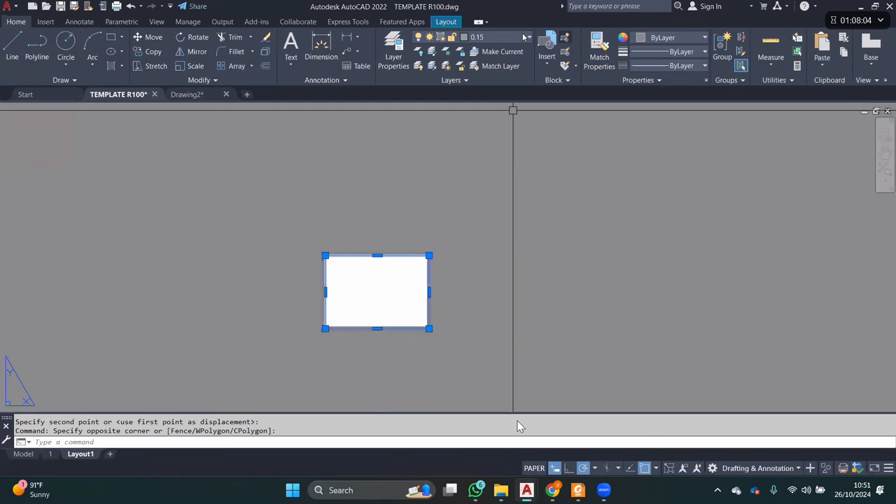
pyautogui.click(491, 36)
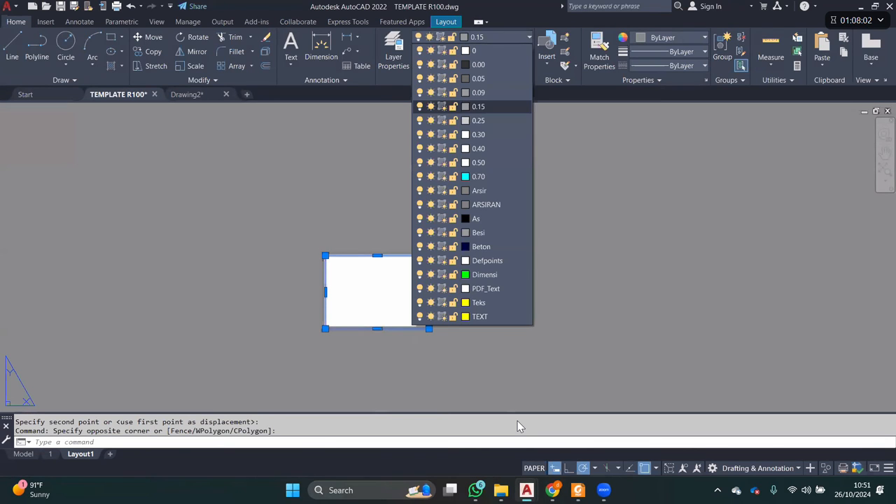
pyautogui.click(464, 197)
pyautogui.press('Escape')
pyautogui.scroll(2, 412, 281)
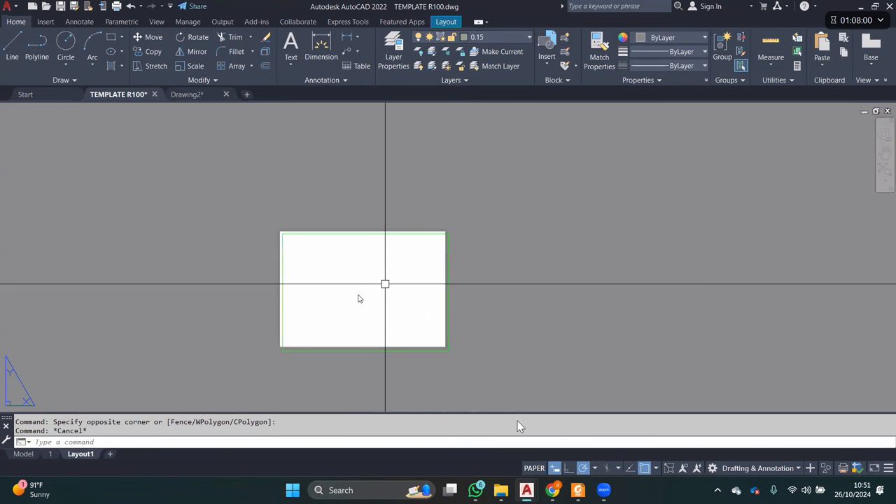
# - Set Layout1's plot area to a window picked over the green rectangle's opposite corners and centre the plot
pyautogui.hotkey('ctrl', 'p')
pyautogui.click(284, 300)
pyautogui.click(276, 340)
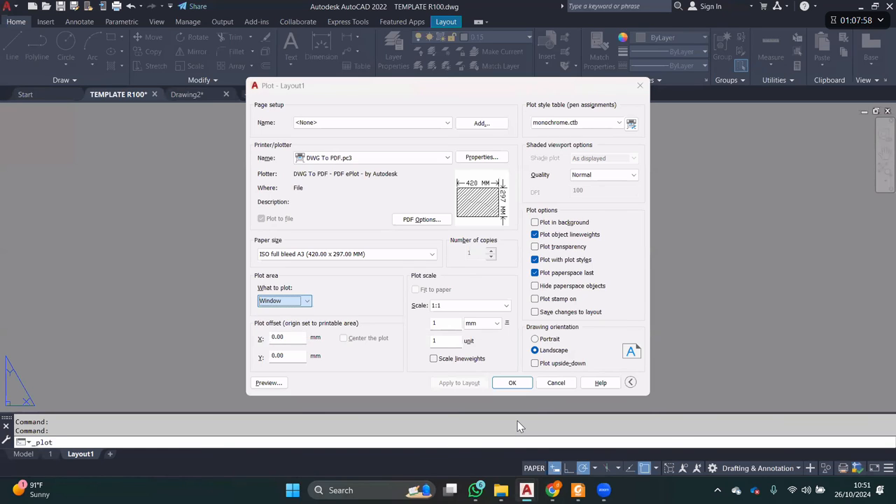
pyautogui.click(282, 350)
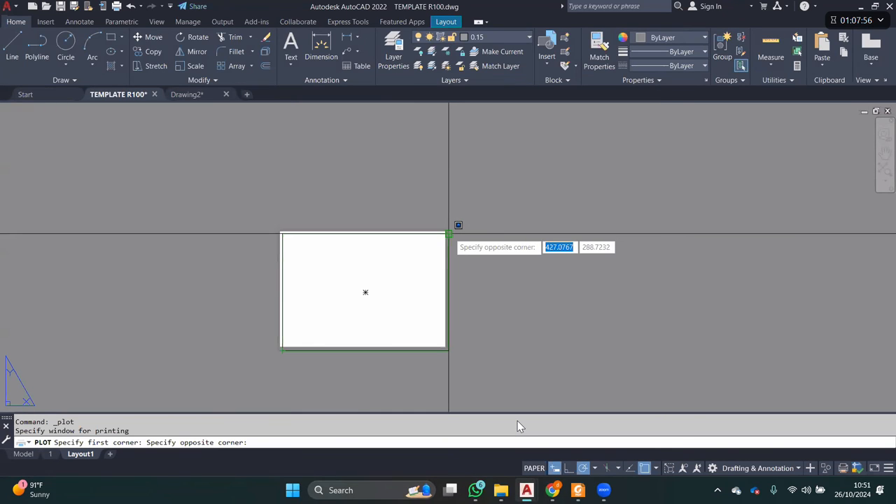
pyautogui.click(448, 233)
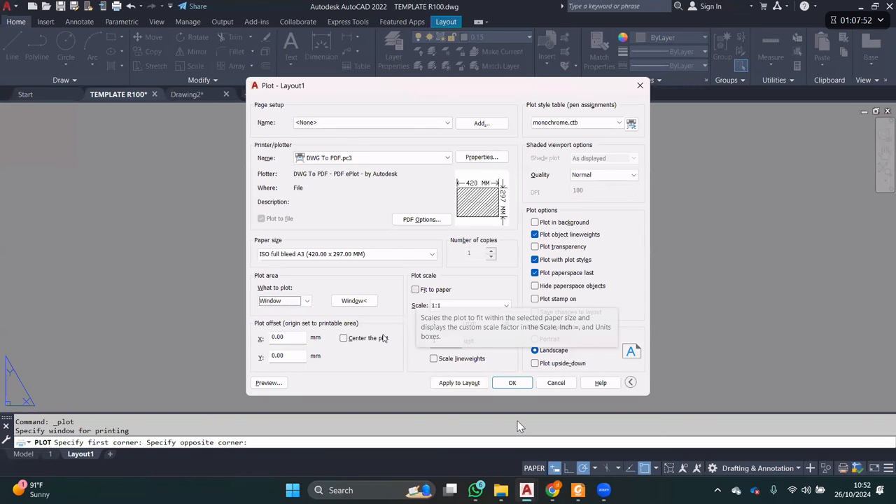
pyautogui.click(384, 338)
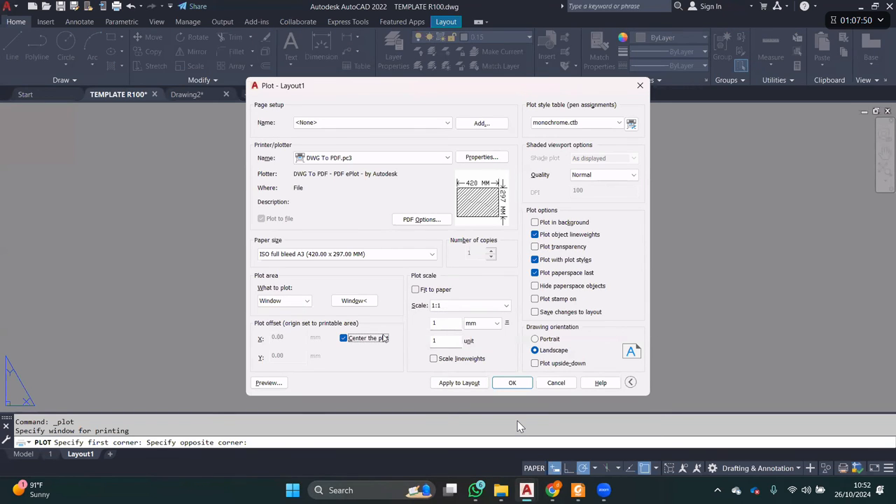
# - Compare fitting the plot to paper with the 1:1 scale and examine the scale's millimetre and unit values
pyautogui.click(429, 291)
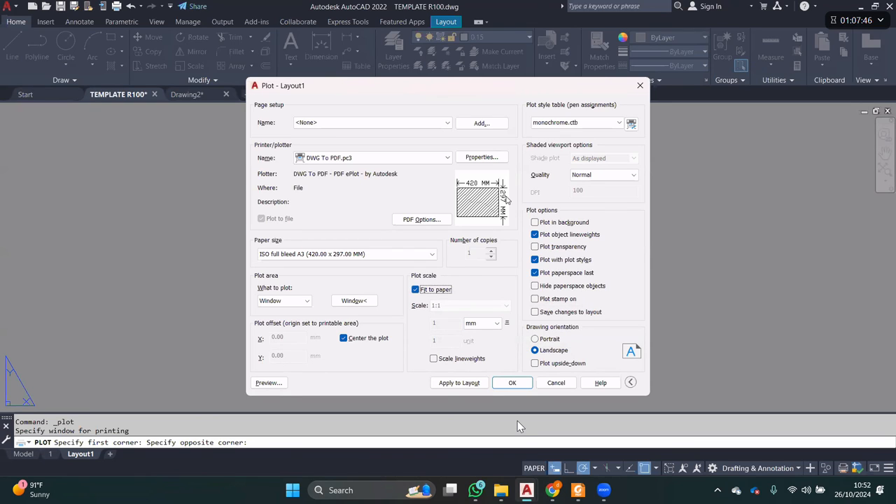
pyautogui.click(442, 294)
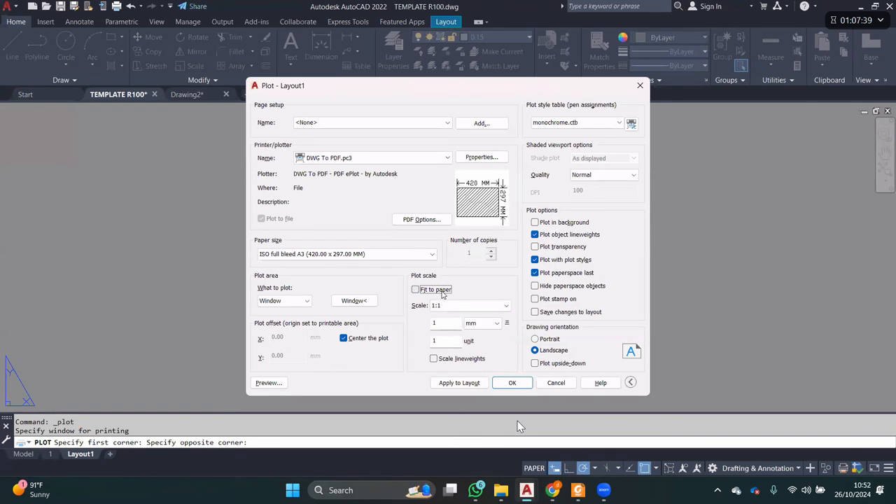
pyautogui.click(444, 328)
pyautogui.click(444, 342)
pyautogui.click(444, 323)
pyautogui.click(444, 338)
pyautogui.click(443, 328)
pyautogui.click(443, 341)
pyautogui.click(442, 326)
pyautogui.click(444, 340)
pyautogui.click(441, 324)
pyautogui.click(441, 341)
pyautogui.write('.')
pyautogui.doubleClick(449, 340)
pyautogui.press('BackSpace')
pyautogui.press('BackSpace')
pyautogui.click(450, 323)
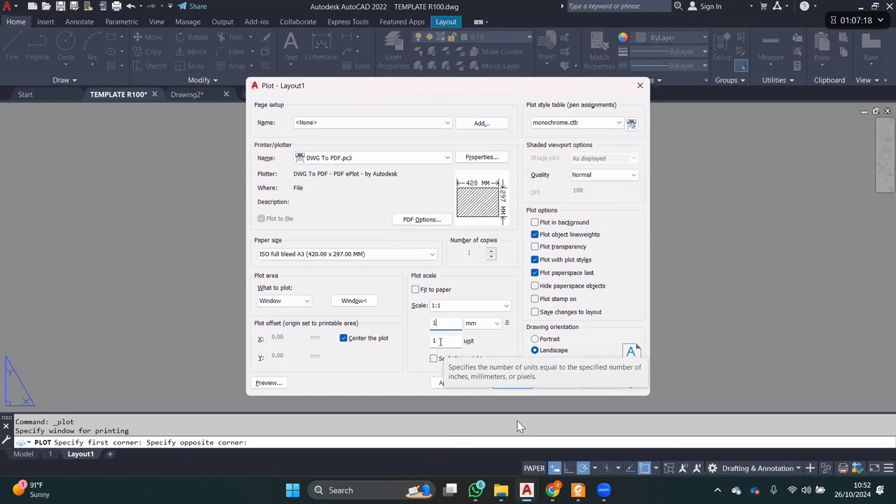
pyautogui.click(441, 341)
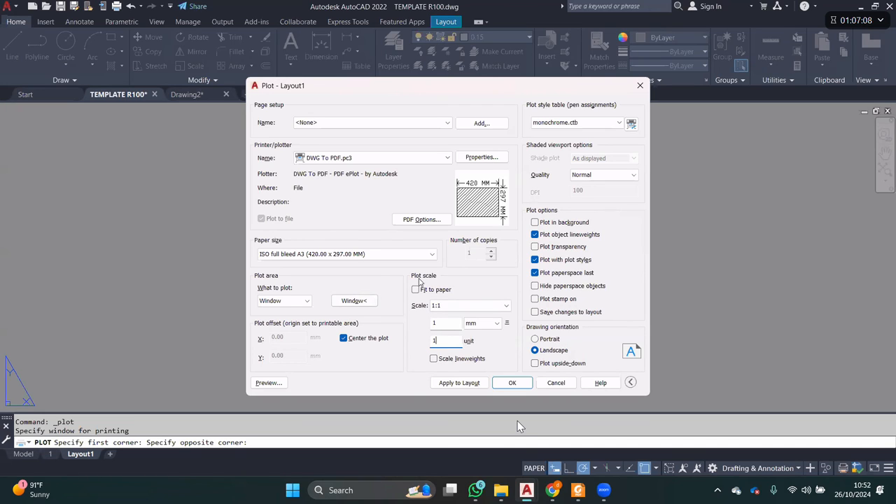
# - Apply the plot settings to Layout1 and leave the plot dialog without plotting
pyautogui.click(452, 388)
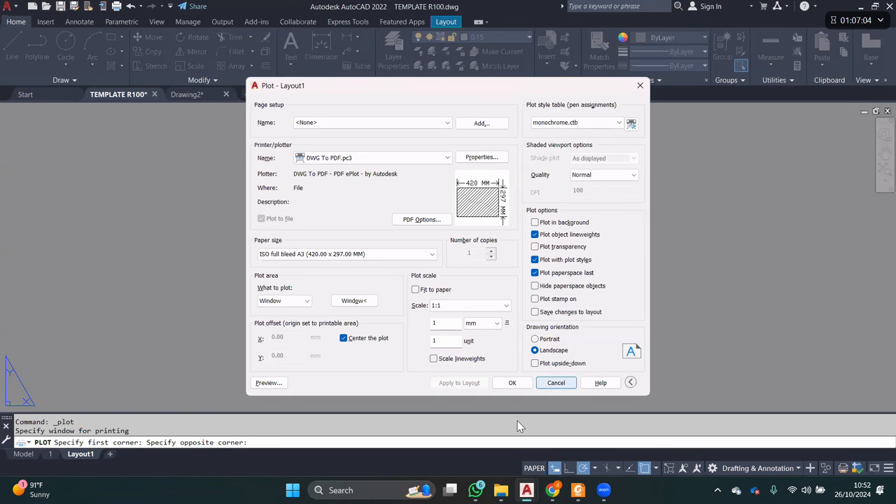
pyautogui.click(556, 381)
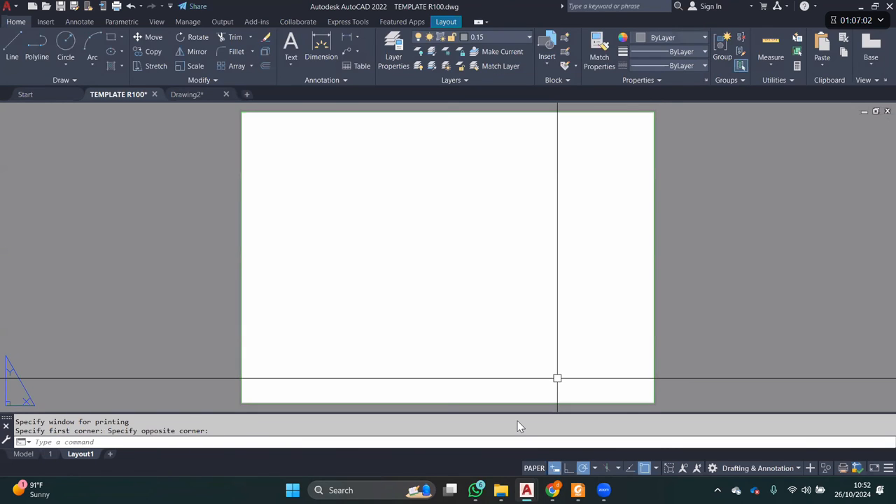
pyautogui.click(436, 112)
pyautogui.press('Escape')
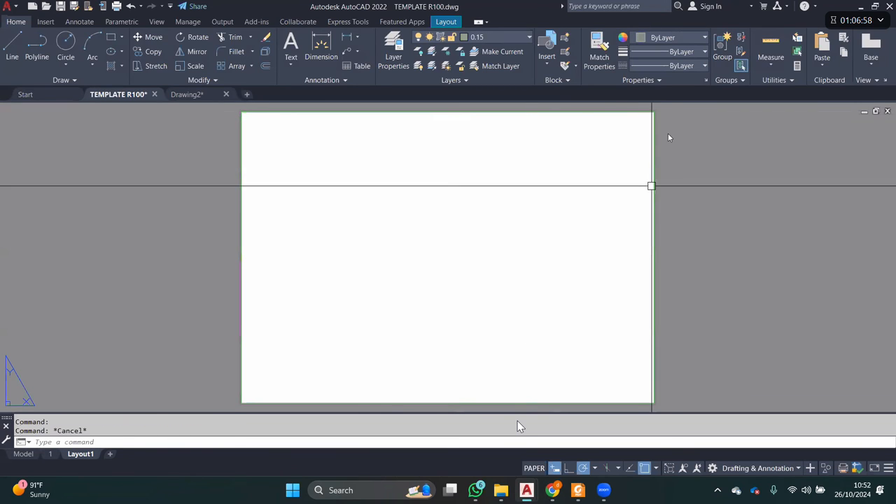
# - Offset the sheet-sized rectangle 10 mm inward to form an inner border
pyautogui.write('l')
pyautogui.press('BackSpace')
pyautogui.write('o')
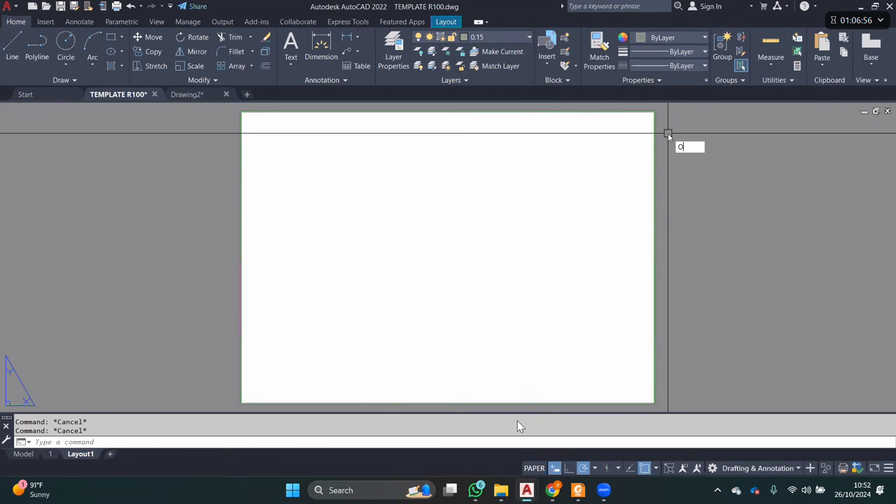
pyautogui.press('Return')
pyautogui.write('10')
pyautogui.press('Return')
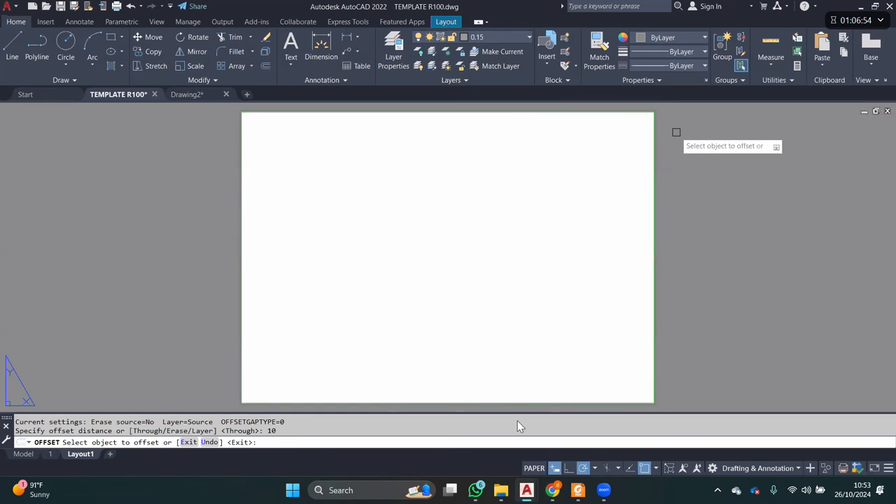
pyautogui.click(655, 130)
pyautogui.click(606, 136)
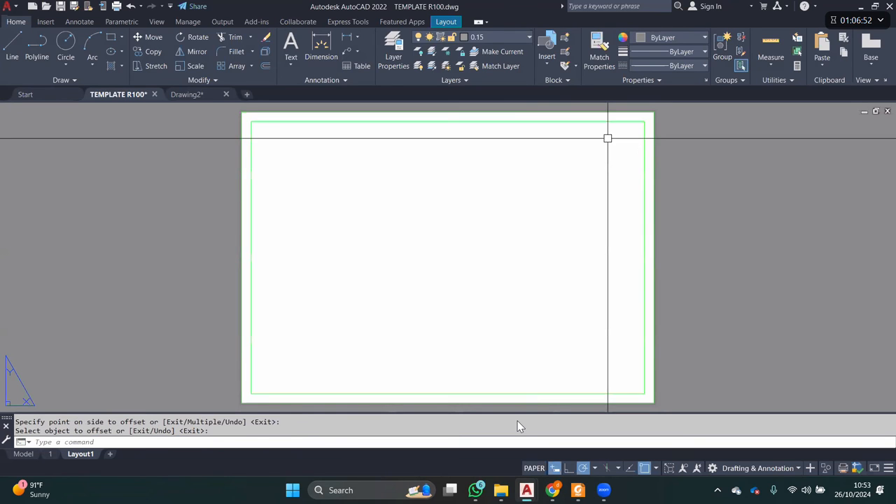
pyautogui.press('Escape')
# - Draw a vertical line along the inner border's right edge, from its upper-right to its lower-right corner
pyautogui.write('l')
pyautogui.press('Return')
pyautogui.click(644, 121)
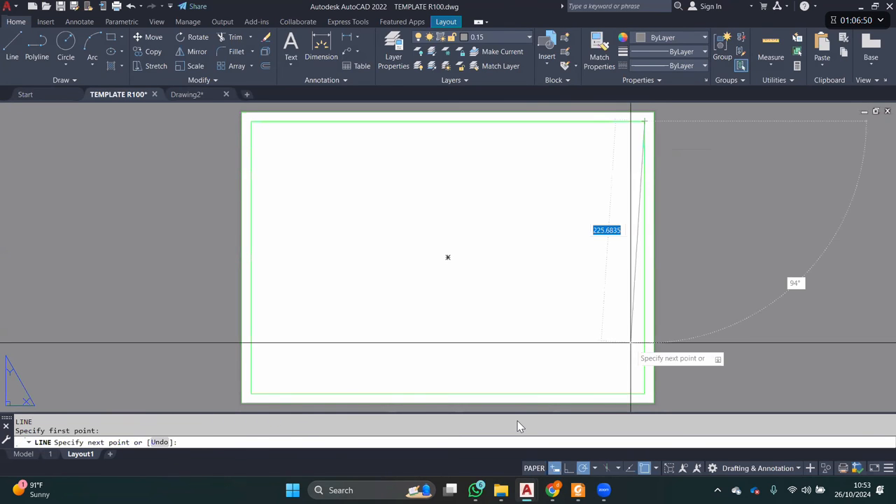
pyautogui.click(644, 393)
pyautogui.press('Escape')
# - Move the vertical line 50 mm left into the border to mark off a title block strip
pyautogui.write('m')
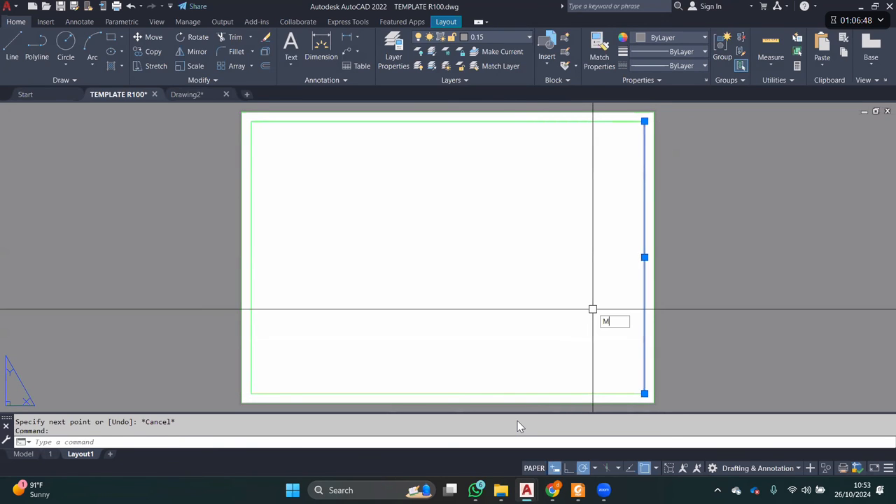
pyautogui.press('Return')
pyautogui.click(588, 287)
pyautogui.write('50')
pyautogui.press('Return')
pyautogui.press('Escape')
# - Match the inner border's properties onto the vertical title block line
pyautogui.click(644, 161)
pyautogui.write('m')
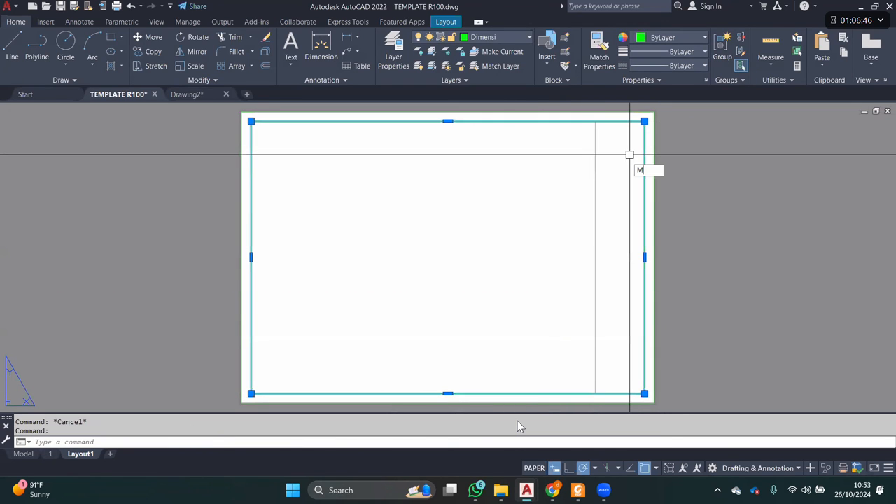
pyautogui.write('a')
pyautogui.press('Return')
pyautogui.click(596, 166)
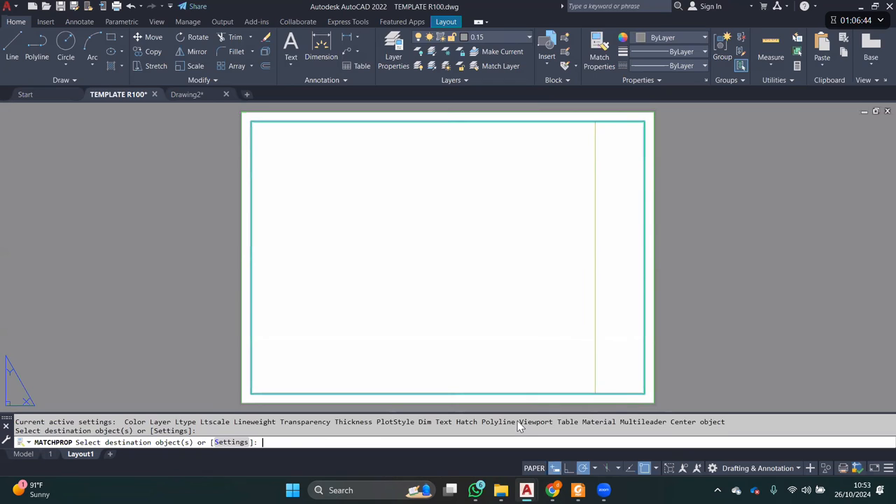
pyautogui.press('Return')
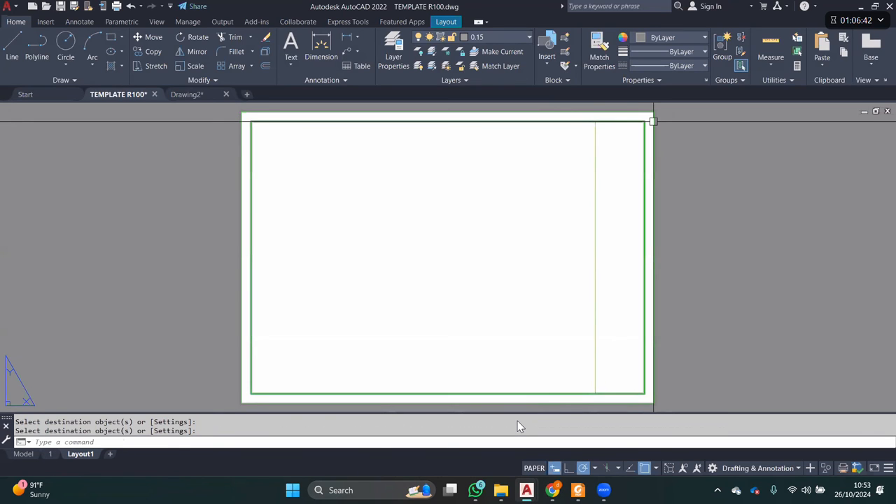
# - Assign the outer sheet-sized rectangle to the Defpoints layer
pyautogui.click(654, 119)
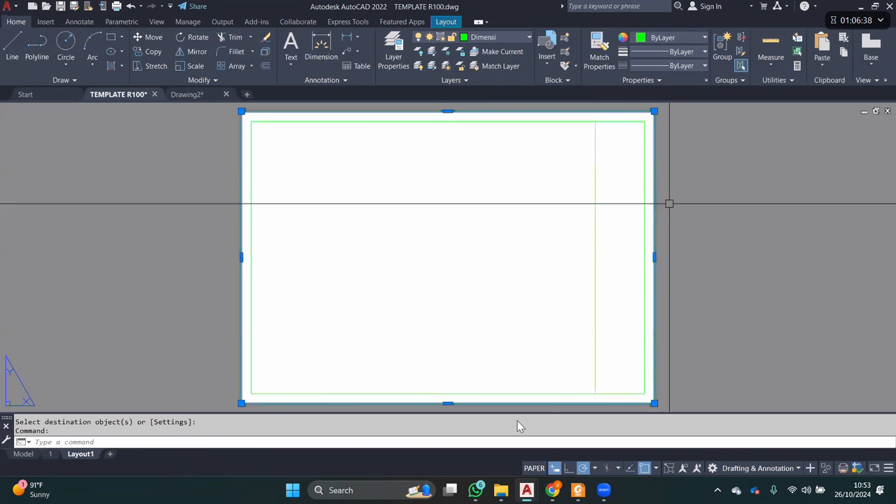
pyautogui.click(497, 37)
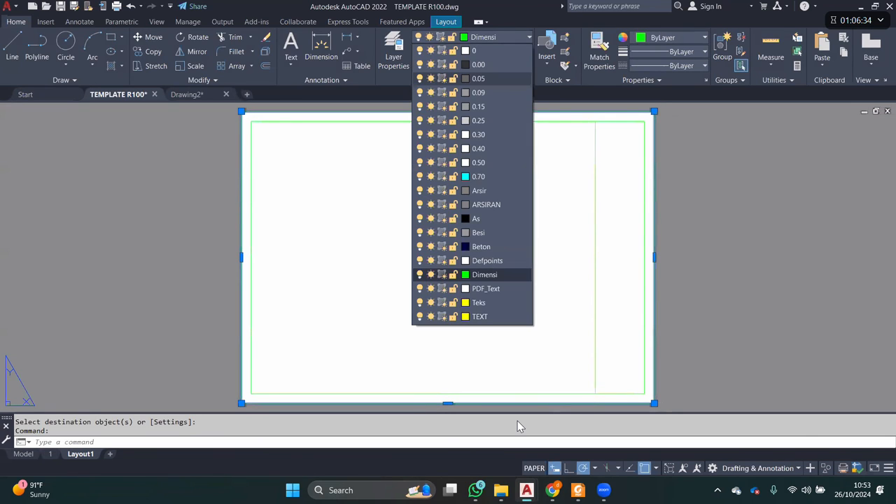
pyautogui.click(478, 107)
# - Inspect the Defpoints layer's plot setting in the layer properties
pyautogui.write('LA')
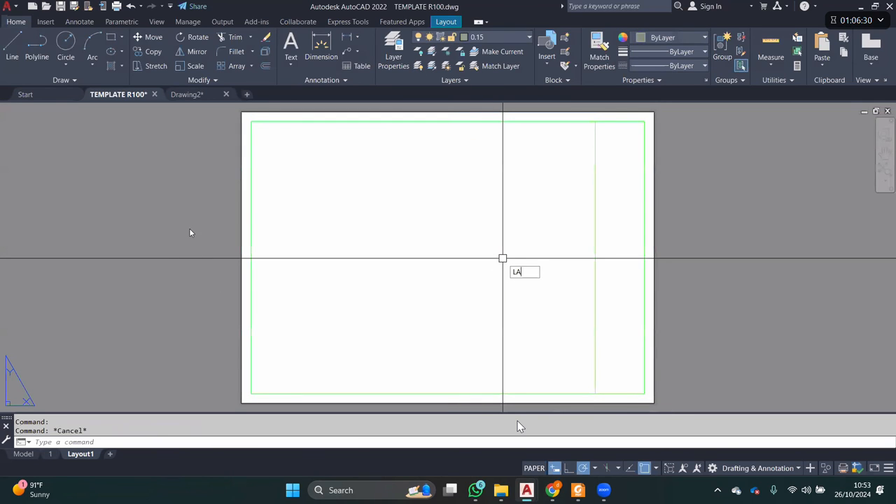
pyautogui.press('Return')
pyautogui.click(265, 290)
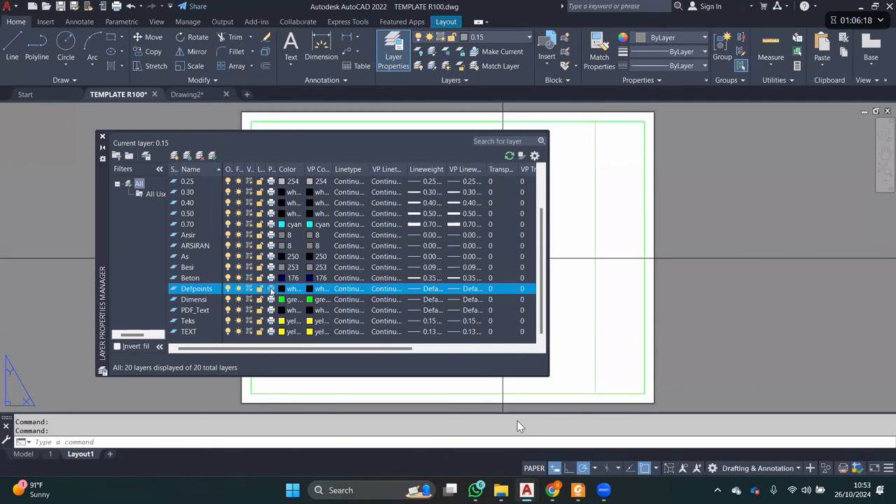
pyautogui.click(102, 136)
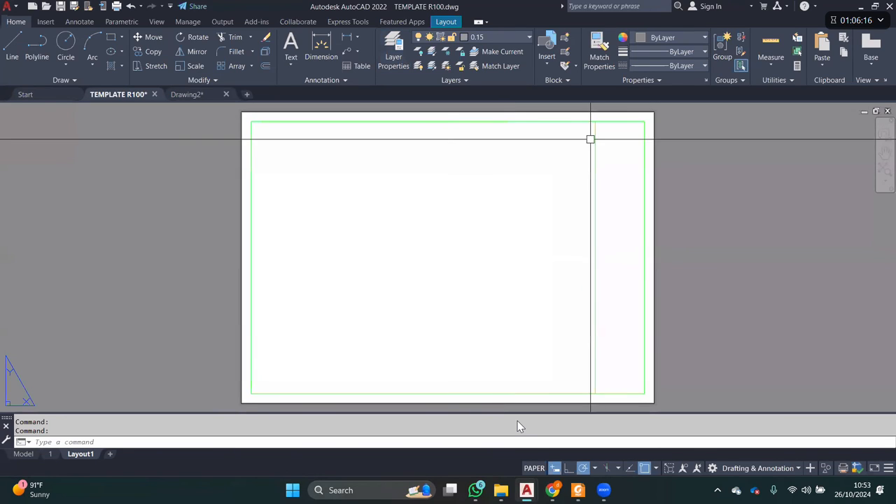
# - Stretch the outer rectangle's upper-right corner into the sheet and preview the Layout1 plot without plotting
pyautogui.click(656, 122)
pyautogui.press('Escape')
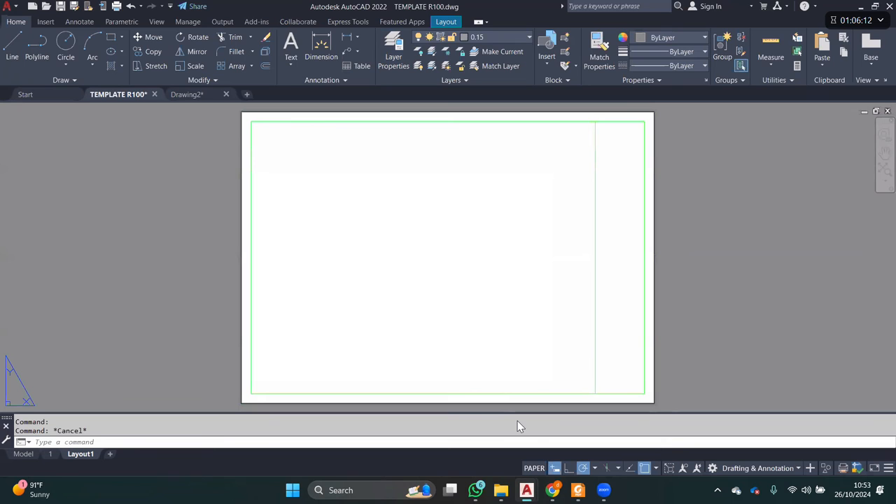
pyautogui.hotkey('ctrl', 'p')
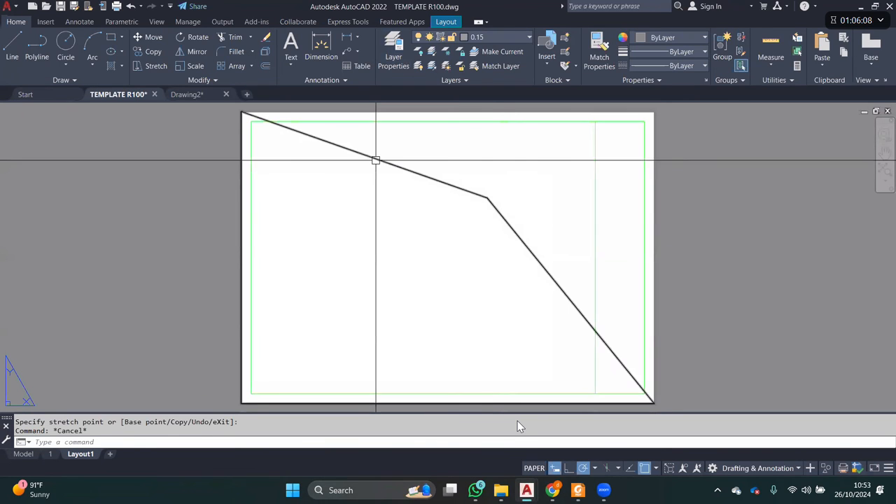
pyautogui.hotkey('ctrl', 'p')
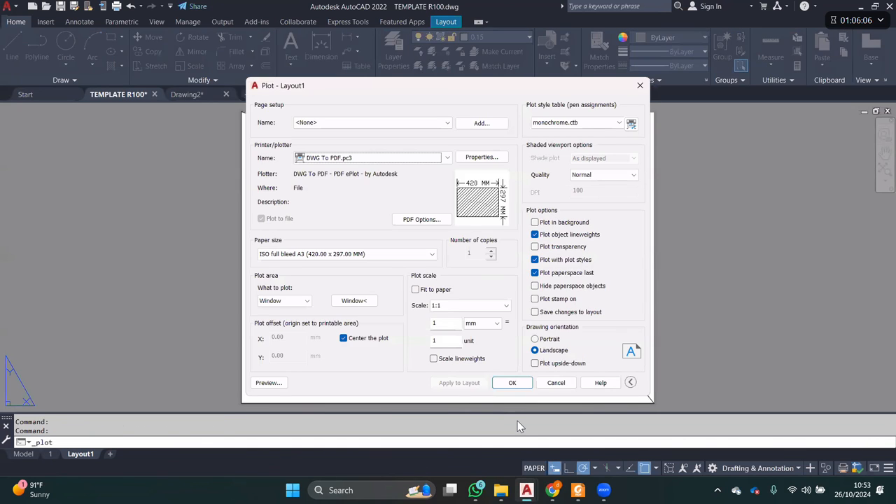
pyautogui.click(266, 384)
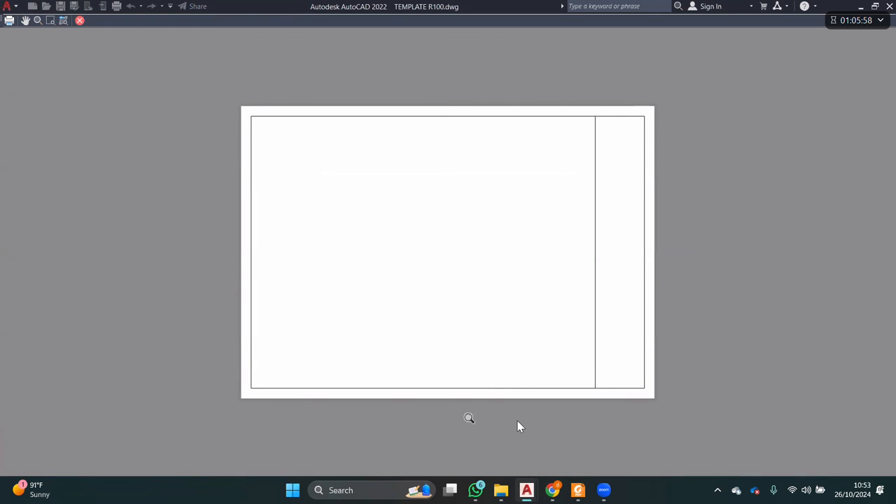
pyautogui.press('Escape')
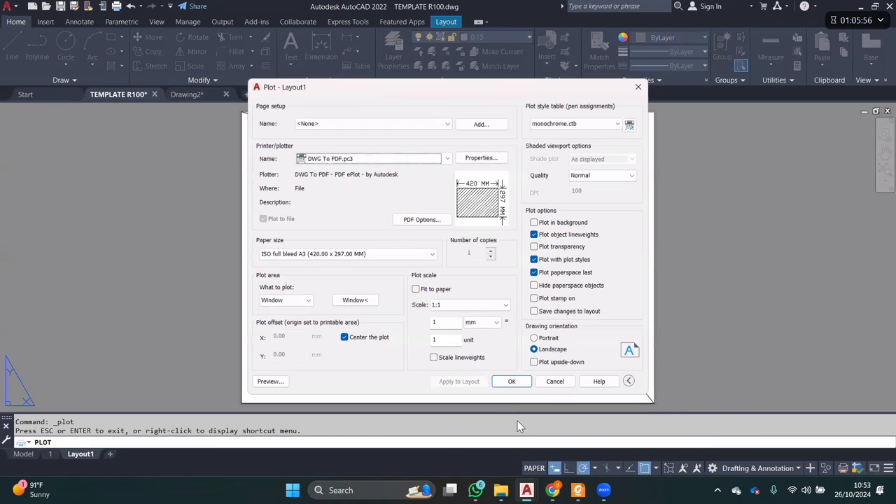
pyautogui.press('Escape')
# - Undo the corner stretch of the outer rectangle
pyautogui.hotkey('ctrl', 'z')
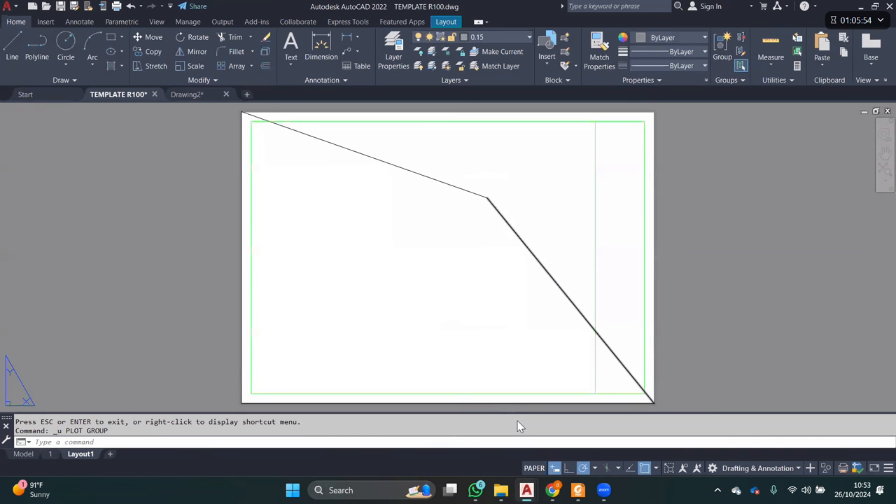
pyautogui.hotkey('ctrl', 'z')
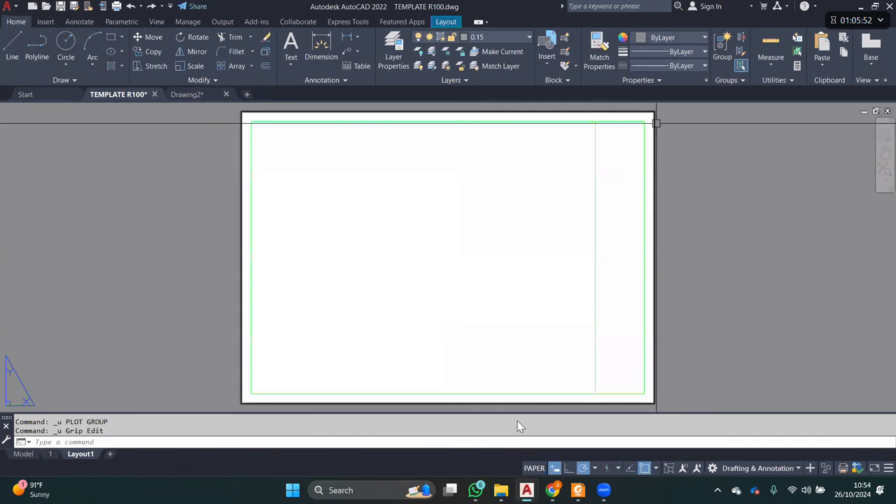
# - Create a rectangular viewport with MVIEW from the inner border's lower-left corner to the upper end of the title block line
pyautogui.write('MV')
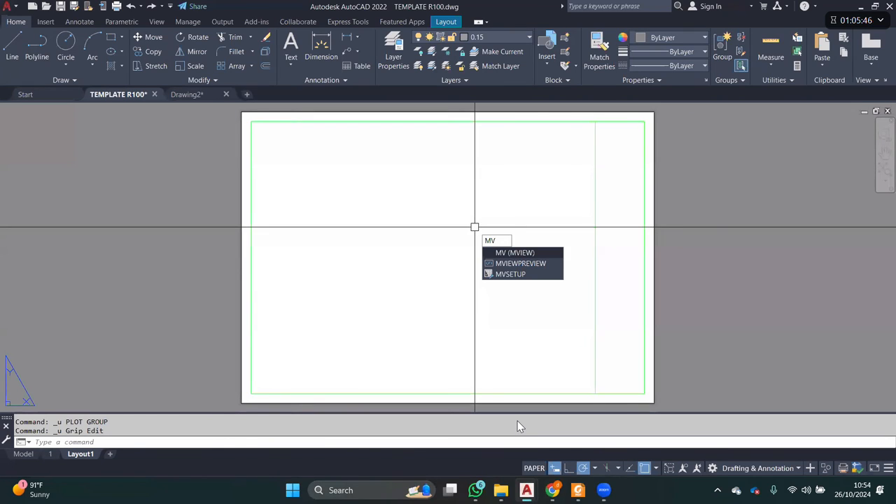
pyautogui.press('Return')
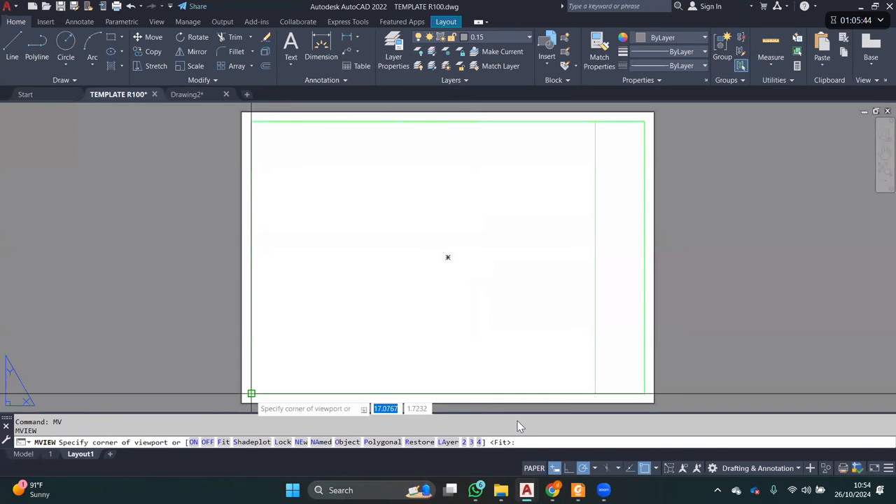
pyautogui.click(251, 394)
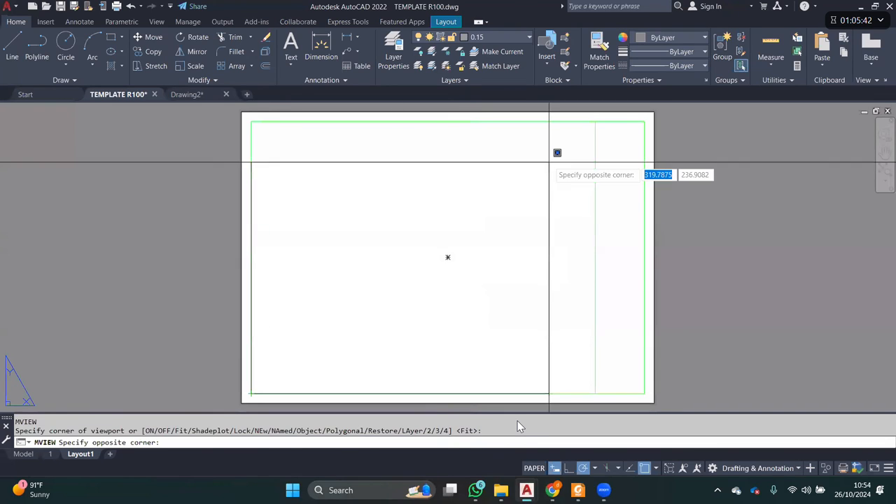
pyautogui.click(595, 121)
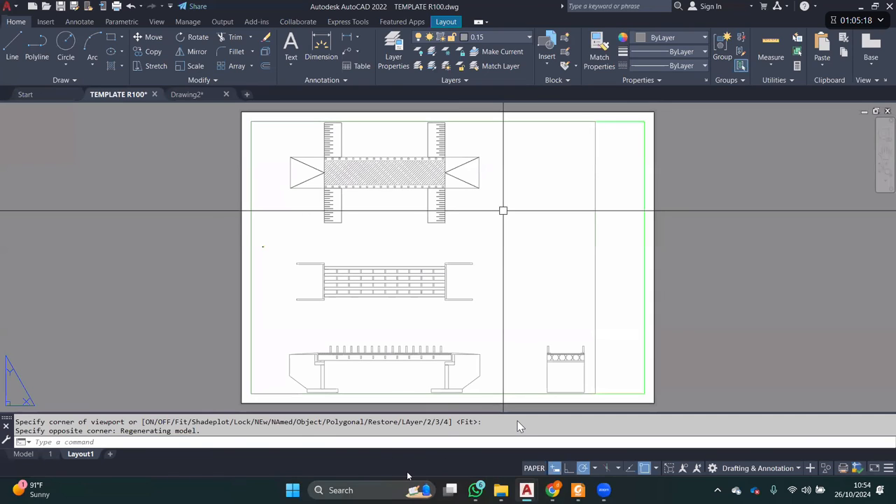
# - Try entering the viewport's model space and returning to paper space
pyautogui.doubleClick(503, 211)
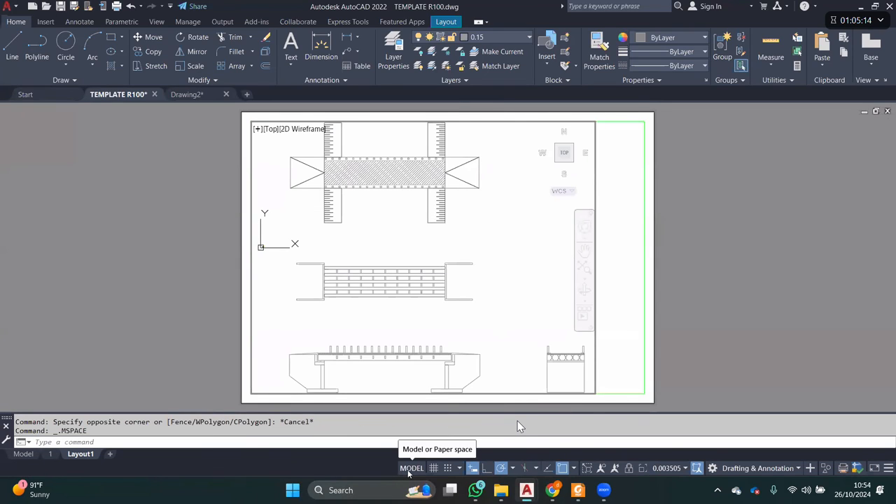
pyautogui.click(411, 468)
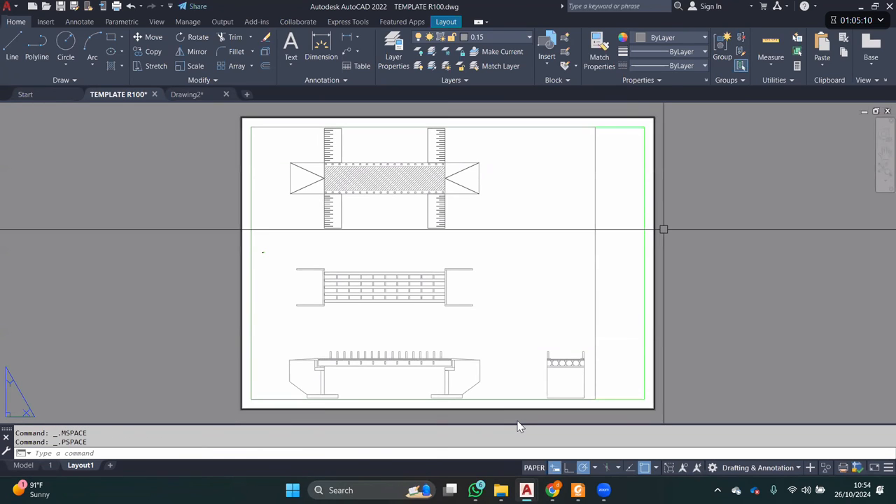
pyautogui.doubleClick(541, 210)
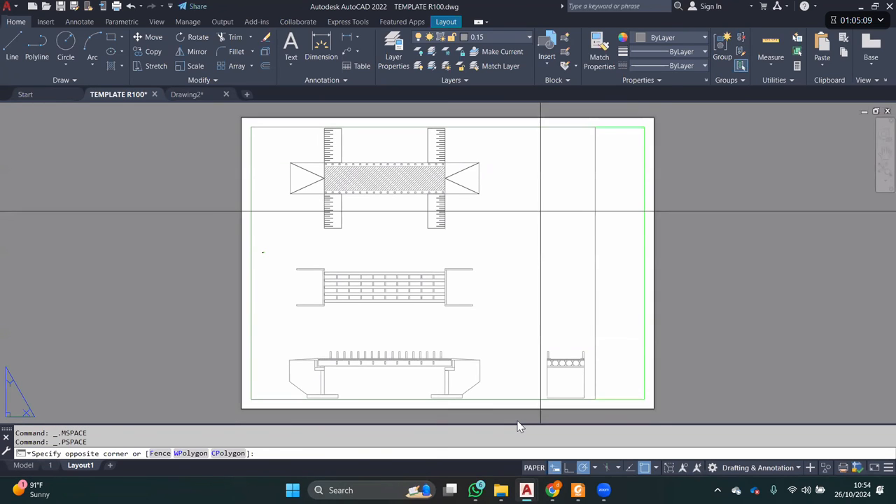
pyautogui.doubleClick(705, 217)
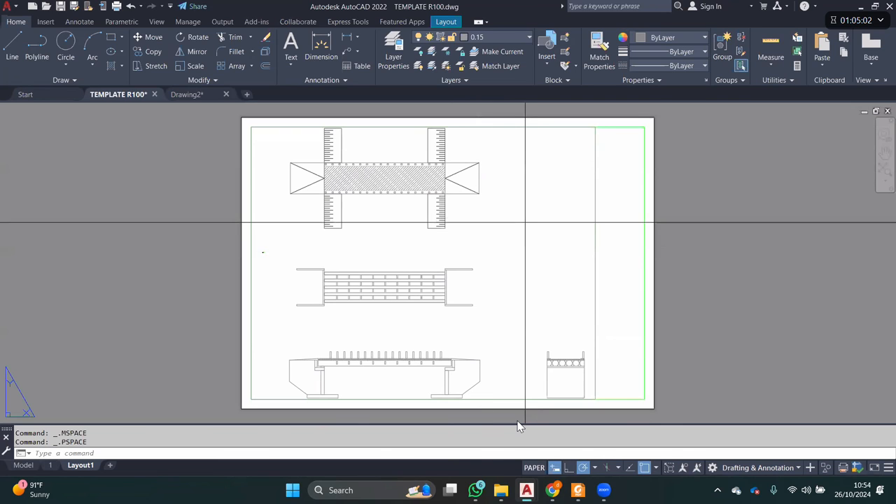
# - Activate the viewport and frame the hatched bridge plan view centrally inside it
pyautogui.doubleClick(504, 217)
pyautogui.scroll(1, 428, 200)
pyautogui.scroll(2, 457, 247)
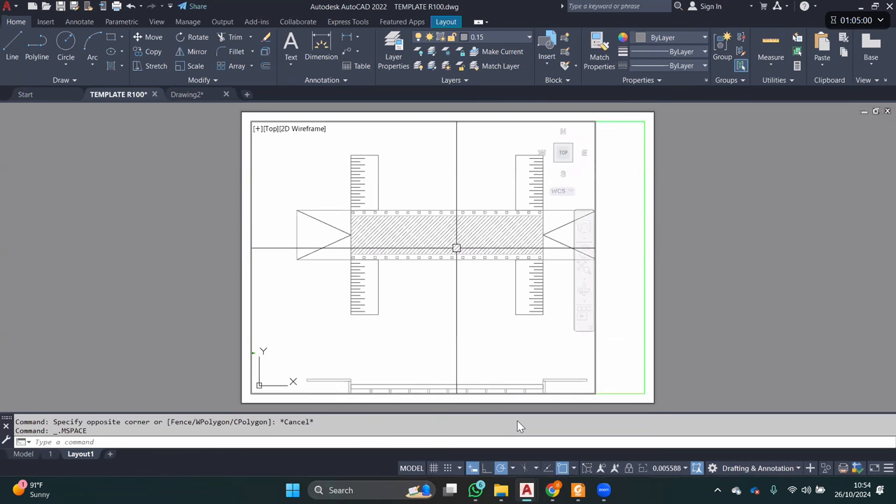
pyautogui.moveTo(456, 248); pyautogui.dragTo(433, 261, button='middle')
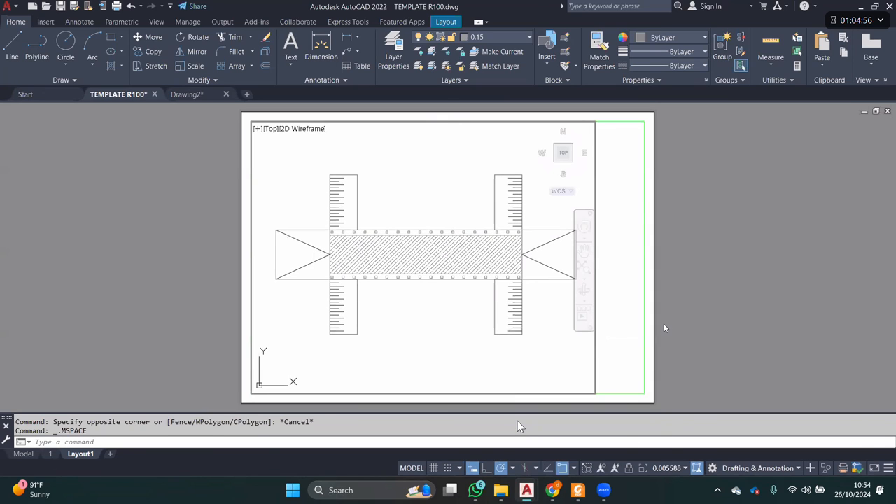
pyautogui.click(667, 467)
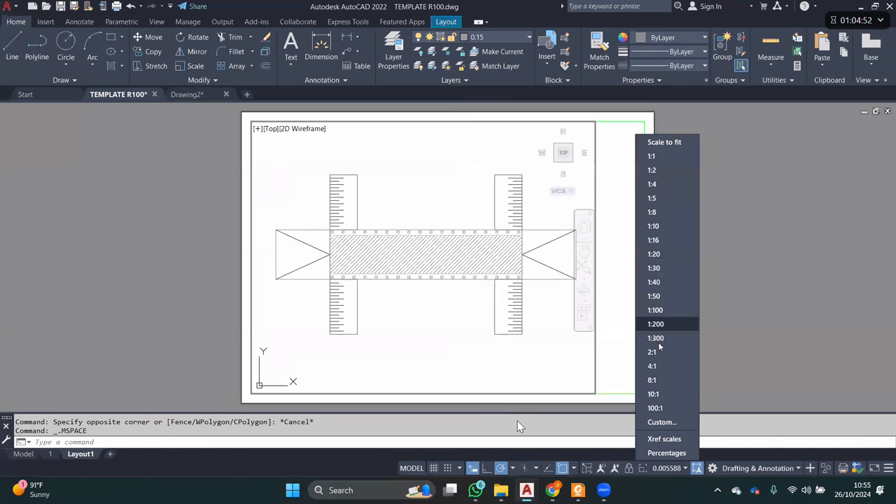
pyautogui.click(670, 421)
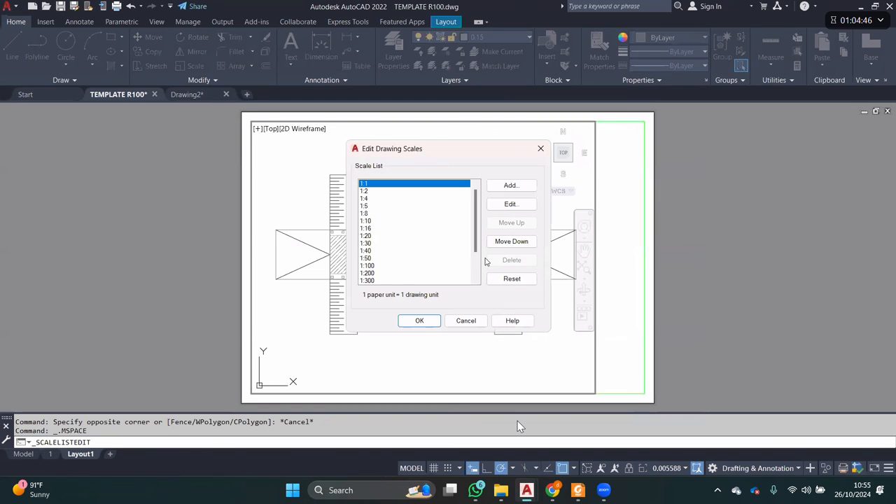
pyautogui.click(400, 273)
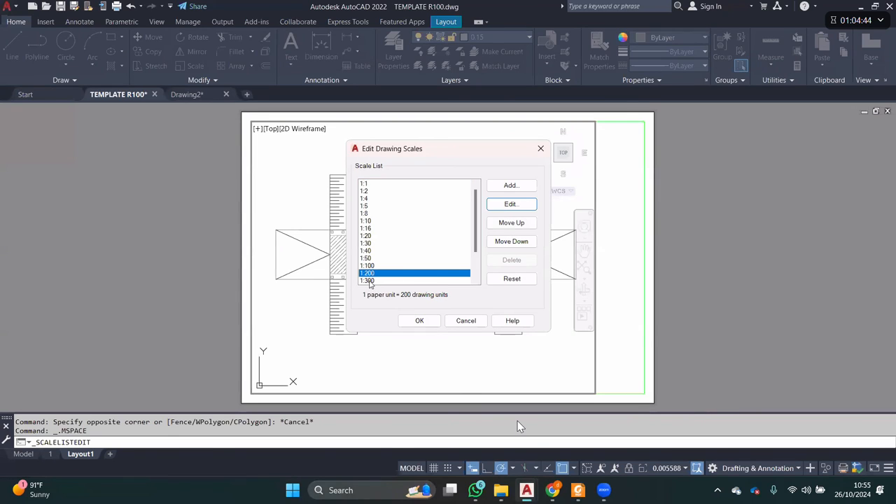
pyautogui.click(370, 282)
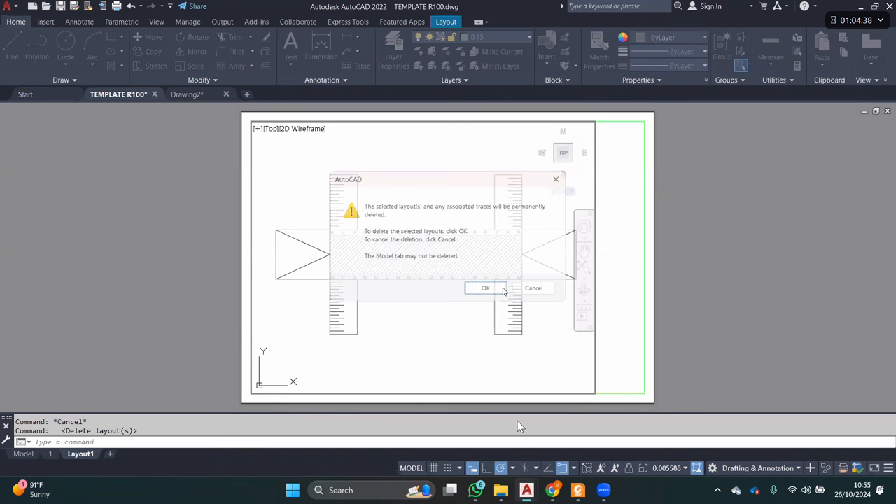
# - Delete the layout named 1 from the drawing
pyautogui.click(488, 292)
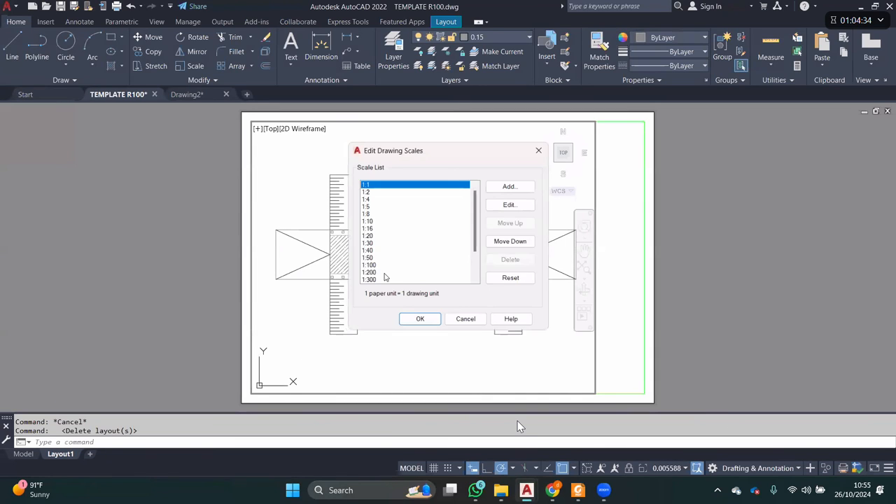
# - Delete the 1:200 and 1:300 scales from the drawing scale list
pyautogui.click(444, 273)
pyautogui.click(512, 260)
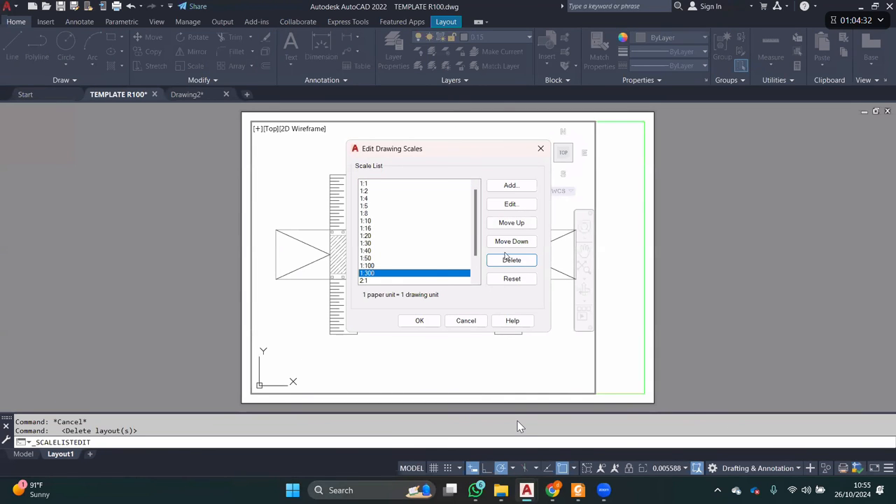
# - Add a custom scale named 1:200 after 1:100, with 1 paper unit equal to 200 drawing units
pyautogui.click(376, 265)
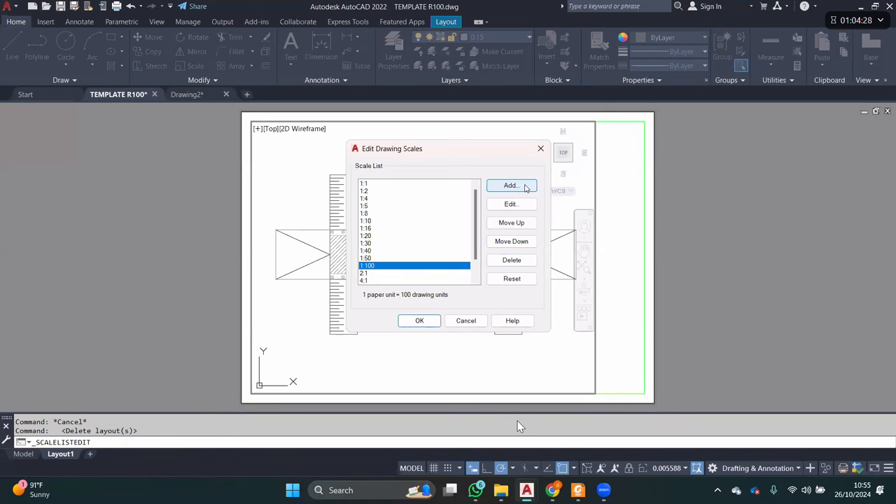
pyautogui.click(526, 187)
pyautogui.write('1')
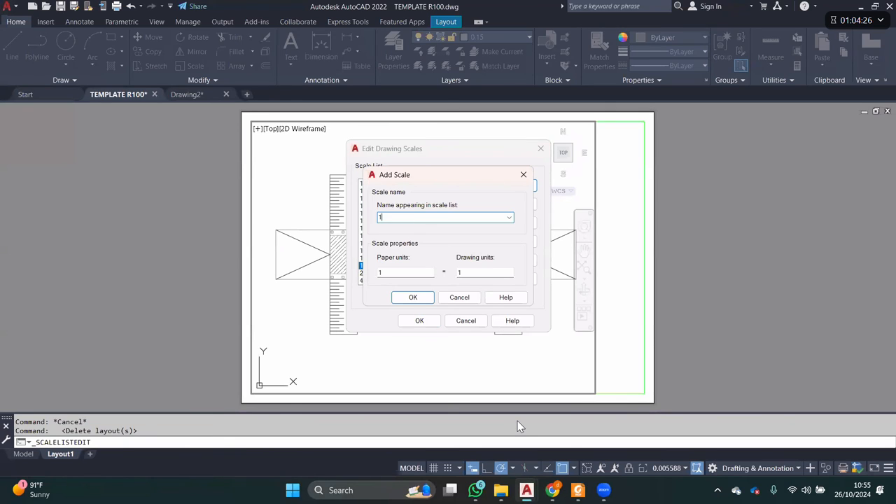
pyautogui.write(':200')
pyautogui.doubleClick(465, 274)
pyautogui.write('200')
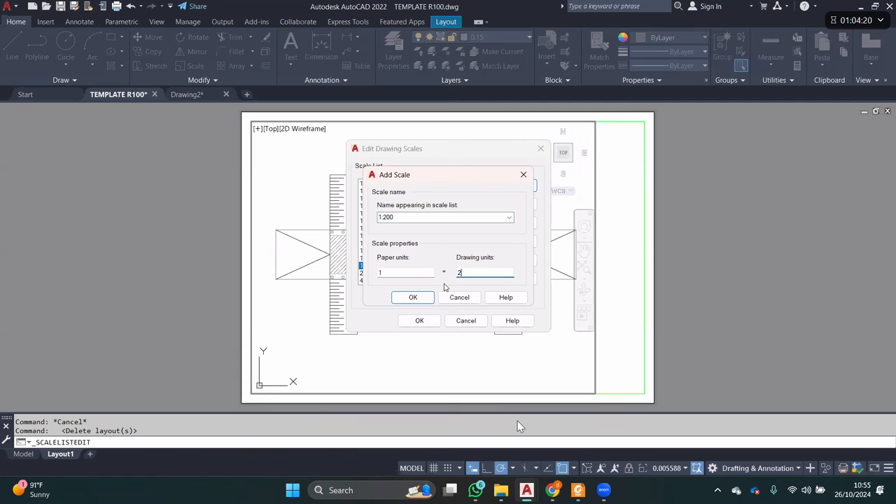
pyautogui.click(413, 298)
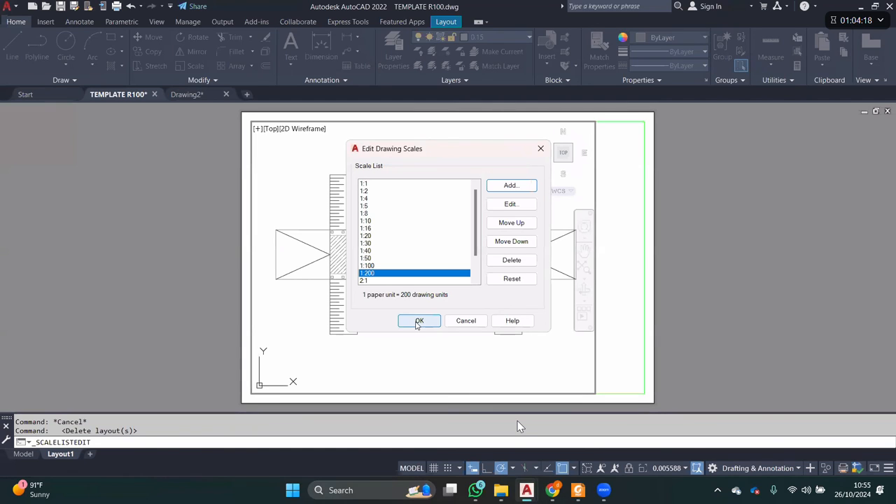
# - Confirm the edited scale list and set the active viewport's scale to 1:200 with the bridge plan centred
pyautogui.click(418, 322)
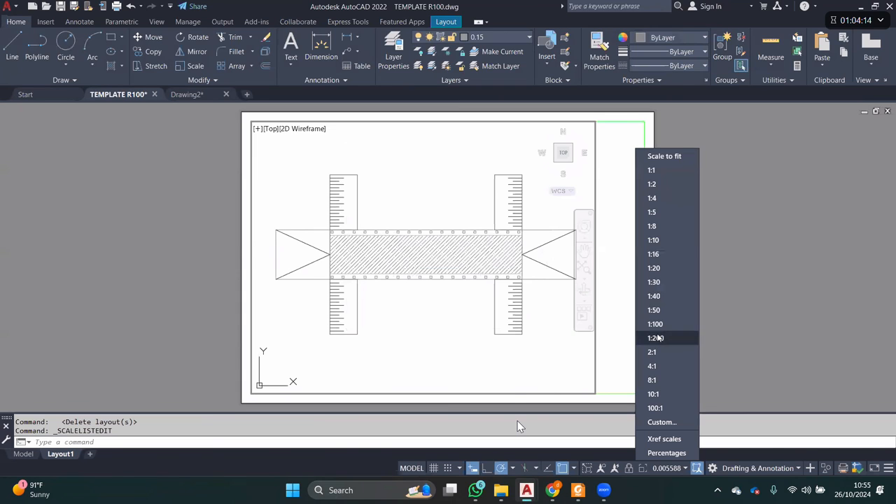
pyautogui.click(662, 337)
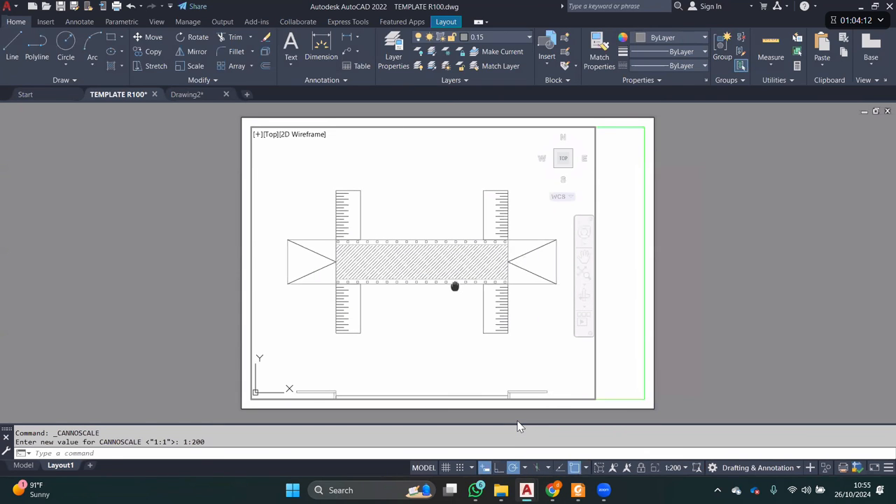
pyautogui.moveTo(455, 286); pyautogui.dragTo(452, 282, button='middle')
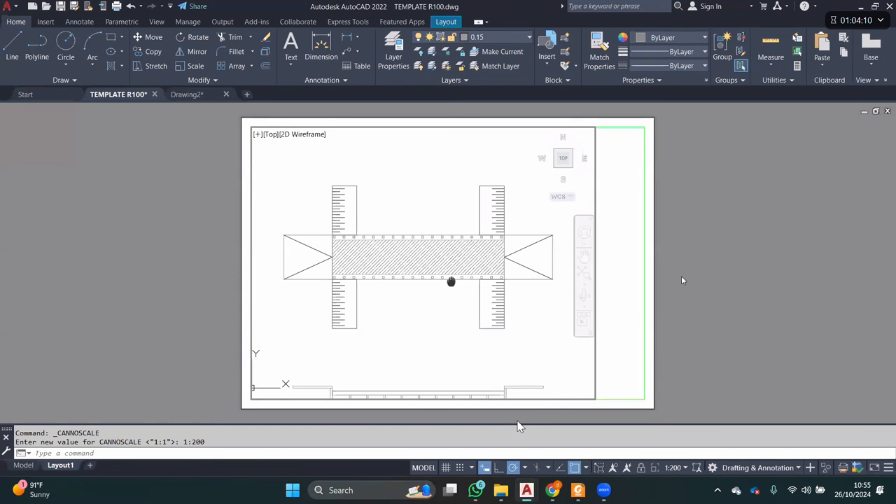
pyautogui.doubleClick(681, 280)
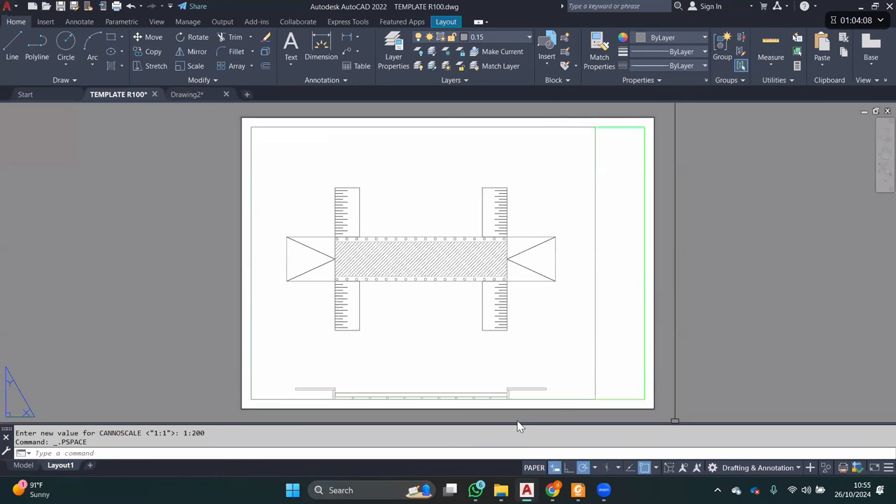
pyautogui.doubleClick(556, 310)
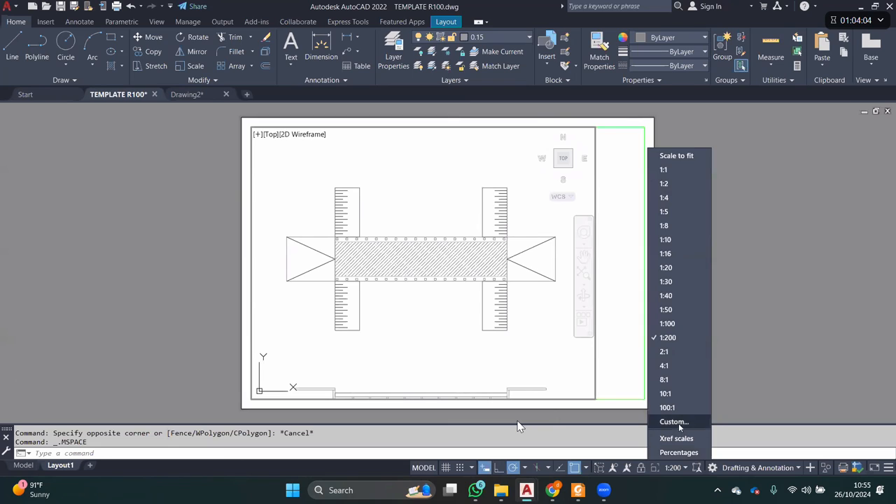
# - Add a custom scale named 1:150 after 1:100, with 1 paper unit equal to 150 drawing units
pyautogui.click(668, 421)
pyautogui.click(375, 267)
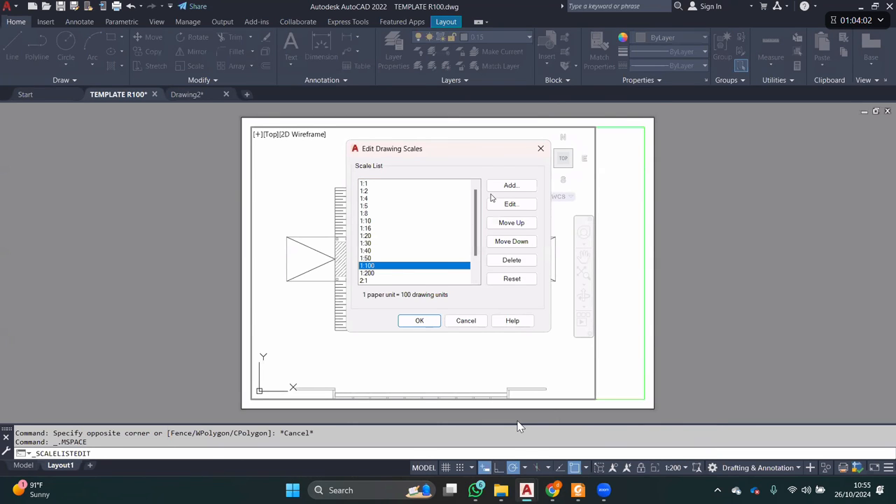
pyautogui.click(510, 185)
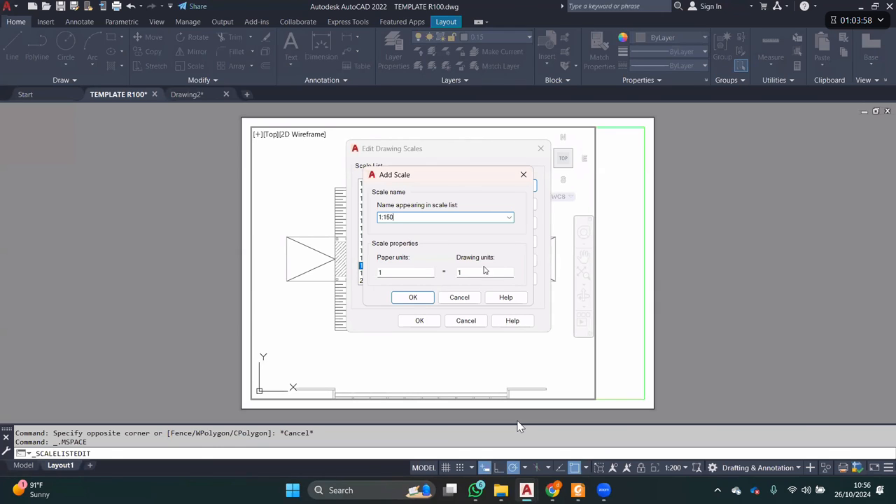
pyautogui.press('Tab')
pyautogui.press('Tab')
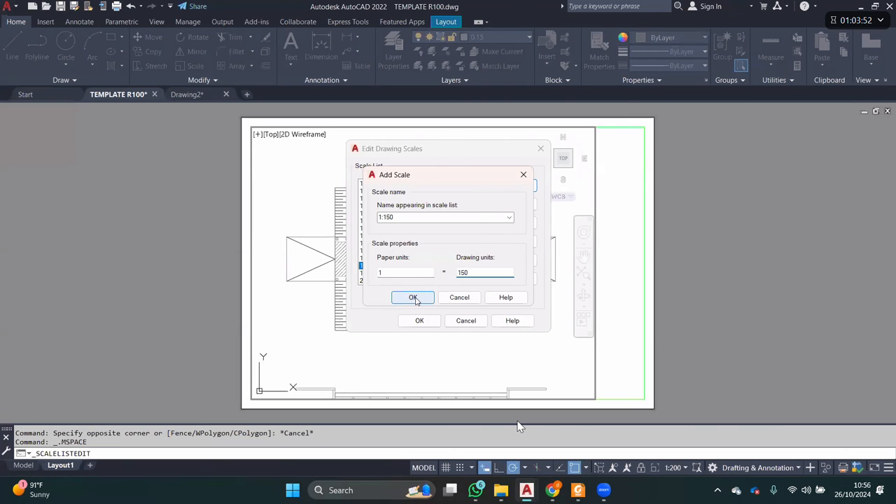
pyautogui.click(414, 298)
pyautogui.press('Return')
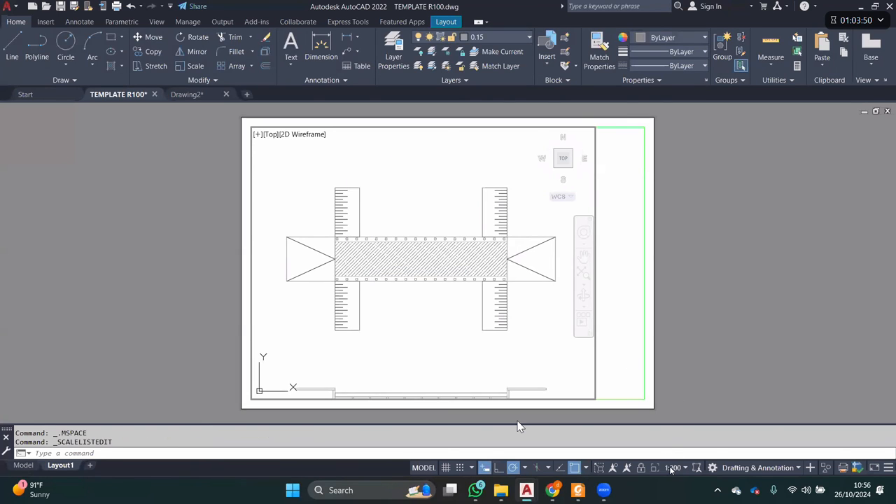
# - Try the 1:150 scale in the viewport and check how the bridge plan and girder plan fit
pyautogui.click(673, 468)
pyautogui.click(675, 325)
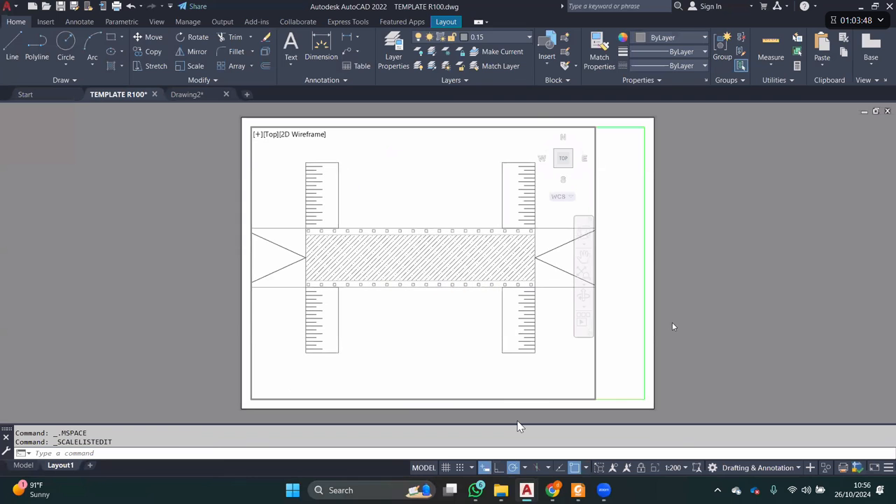
pyautogui.moveTo(477, 272); pyautogui.dragTo(484, 68, button='middle')
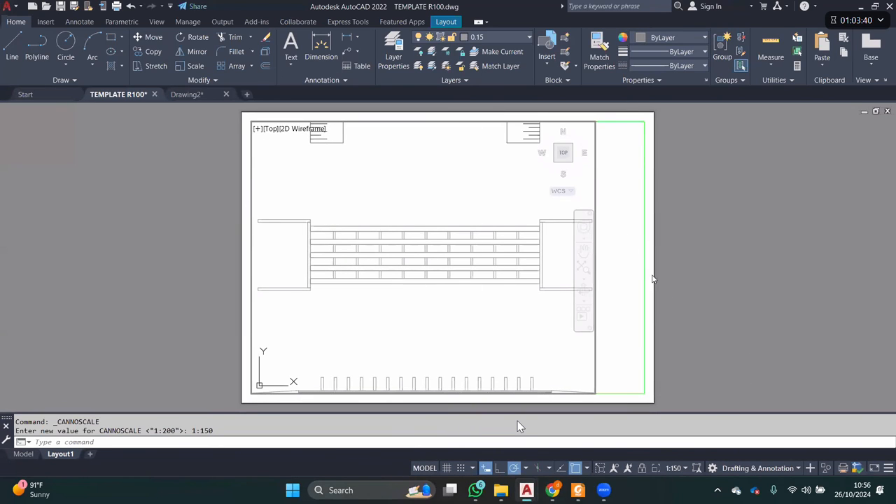
# - Set the viewport scale to 1:200 and frame the bridge plan and girder plan together
pyautogui.click(673, 470)
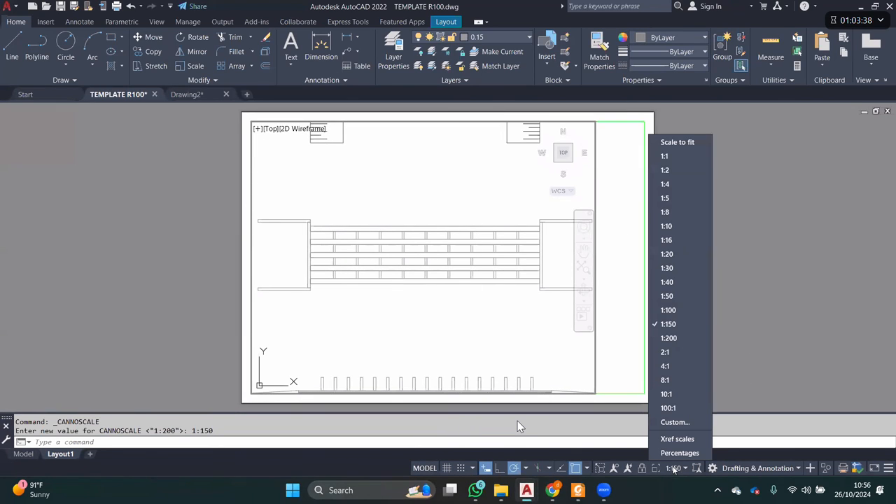
pyautogui.click(681, 338)
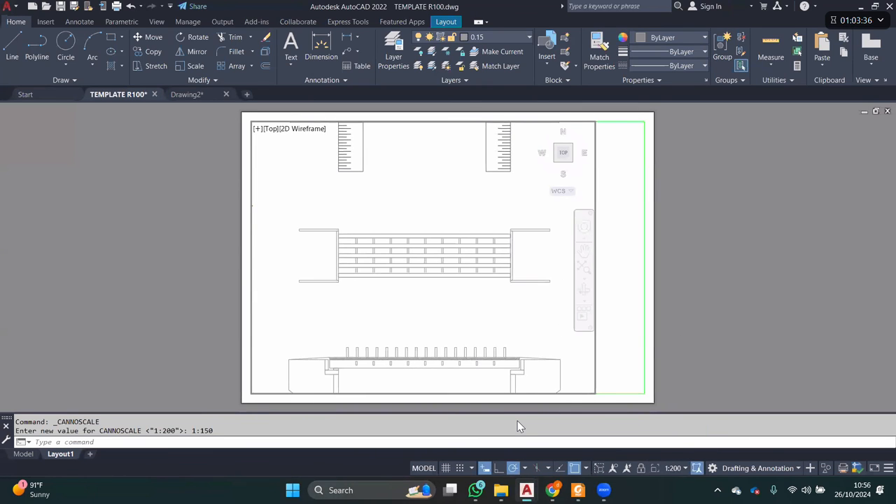
pyautogui.moveTo(454, 242); pyautogui.dragTo(448, 331, button='middle')
# - Move the girder plan about 5208 units straight up, closer to the hatched bridge plan, keeping both plans framed
pyautogui.click(290, 298)
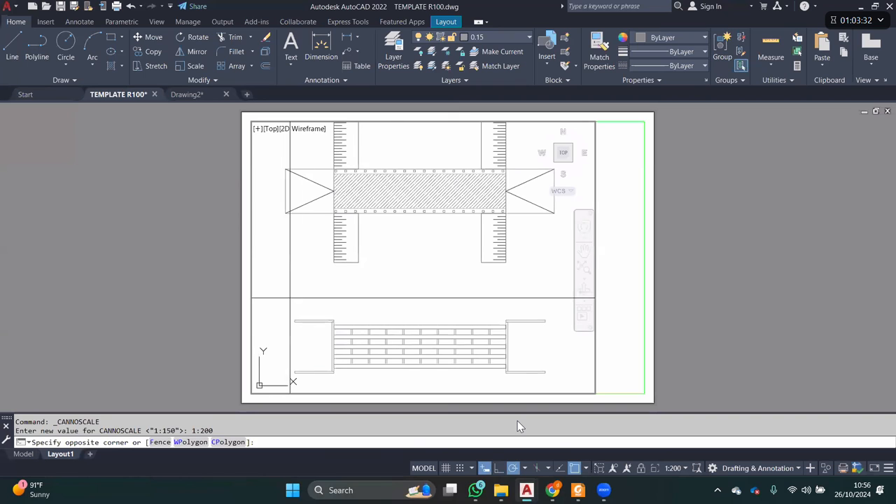
pyautogui.click(580, 381)
pyautogui.write('m')
pyautogui.press('Return')
pyautogui.click(527, 286)
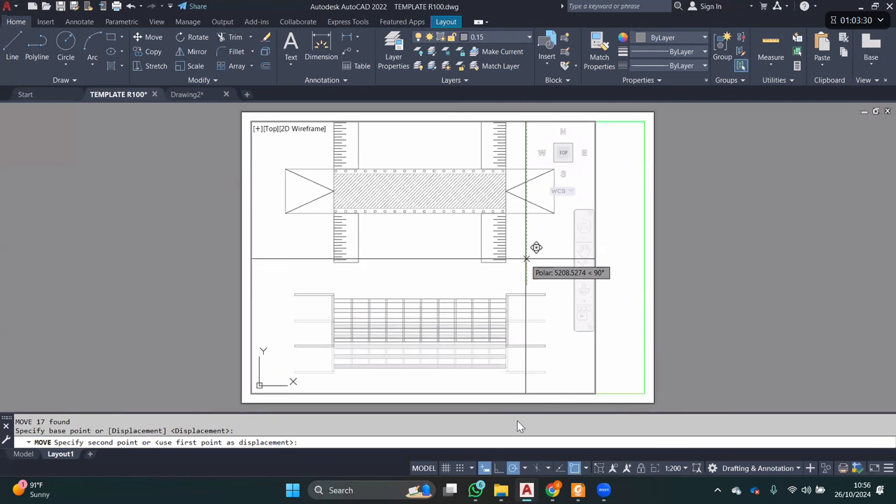
pyautogui.click(526, 259)
pyautogui.moveTo(456, 262); pyautogui.dragTo(456, 281, button='middle')
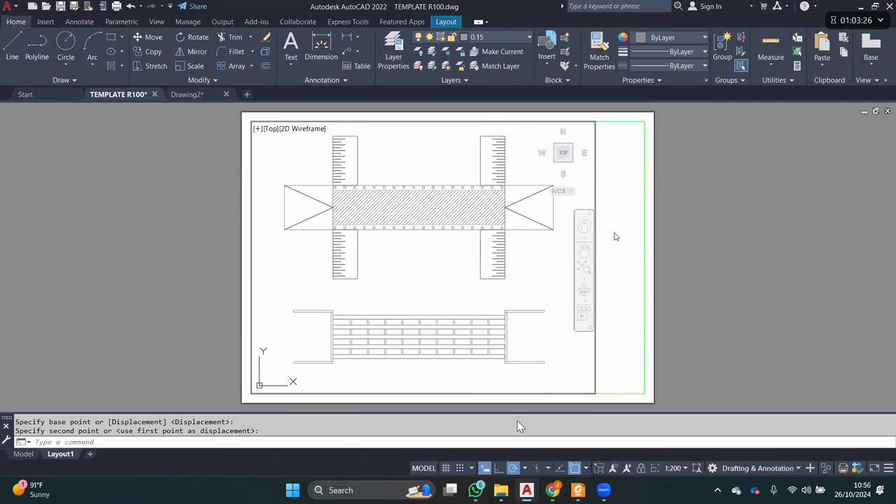
# - Reactivate the viewport, centre both plans inside it and lock its view
pyautogui.doubleClick(615, 237)
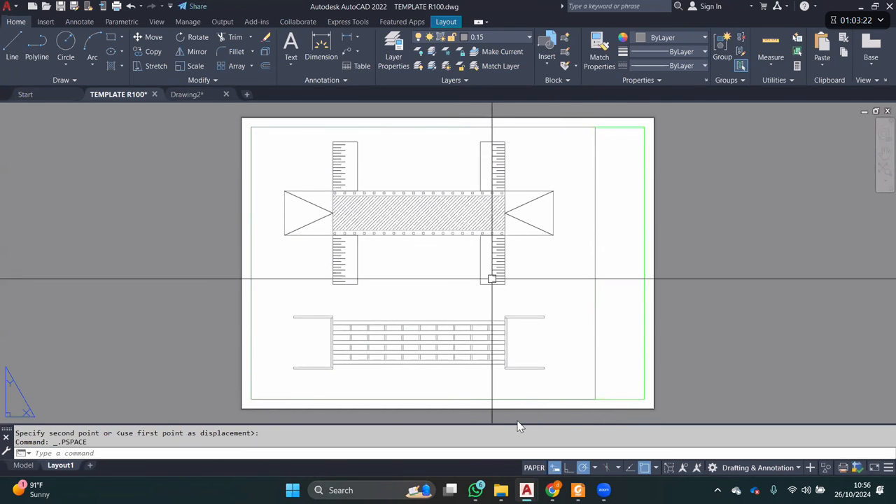
pyautogui.moveTo(22, 469)
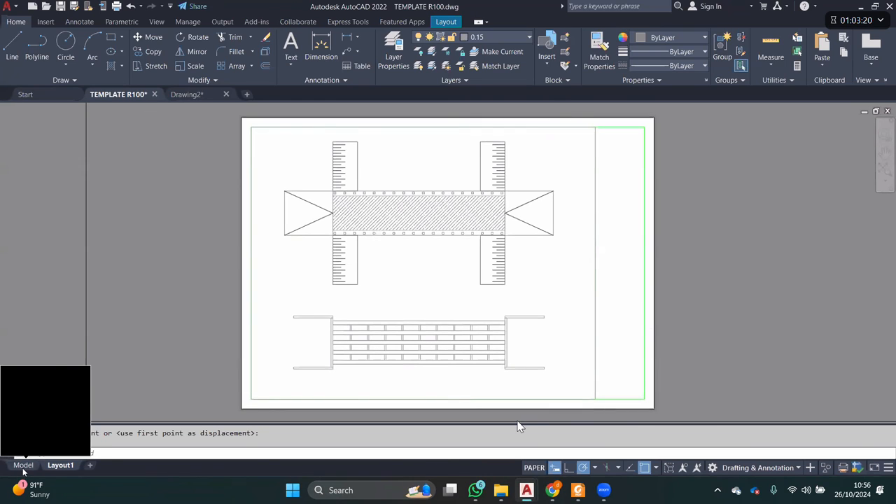
pyautogui.click(420, 259)
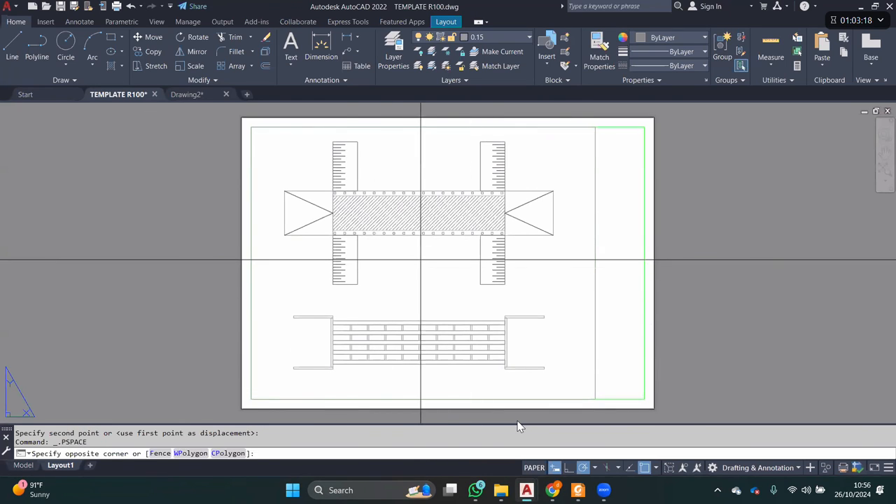
pyautogui.click(420, 260)
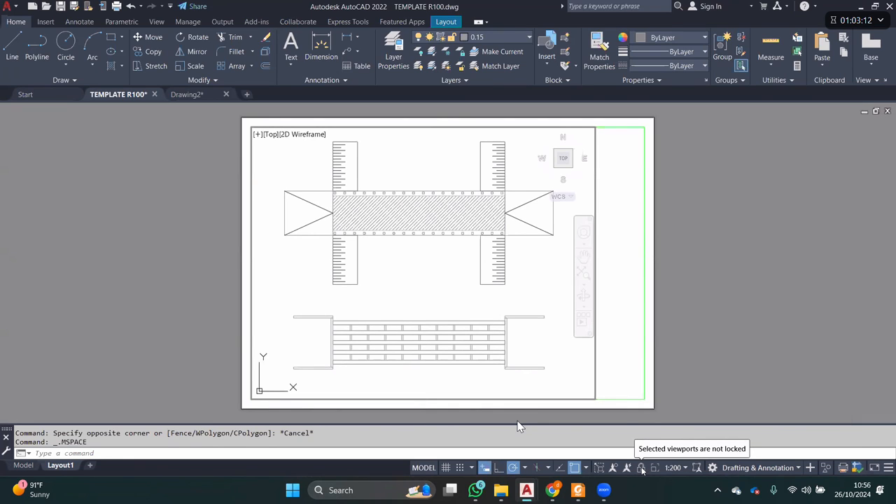
pyautogui.moveTo(426, 292)
pyautogui.mouseDown(button='middle')
pyautogui.moveTo(451, 290)
pyautogui.moveTo(442, 291)
pyautogui.mouseUp(button='middle')
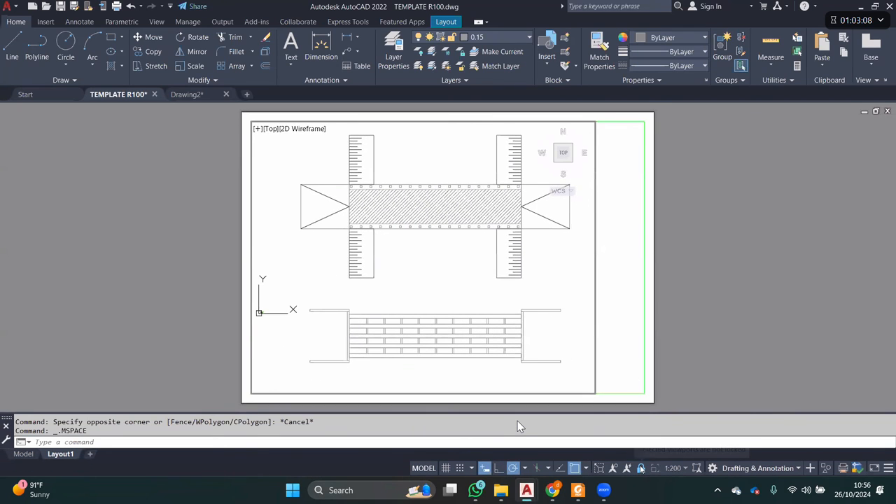
pyautogui.moveTo(450, 287); pyautogui.dragTo(422, 282, button='middle')
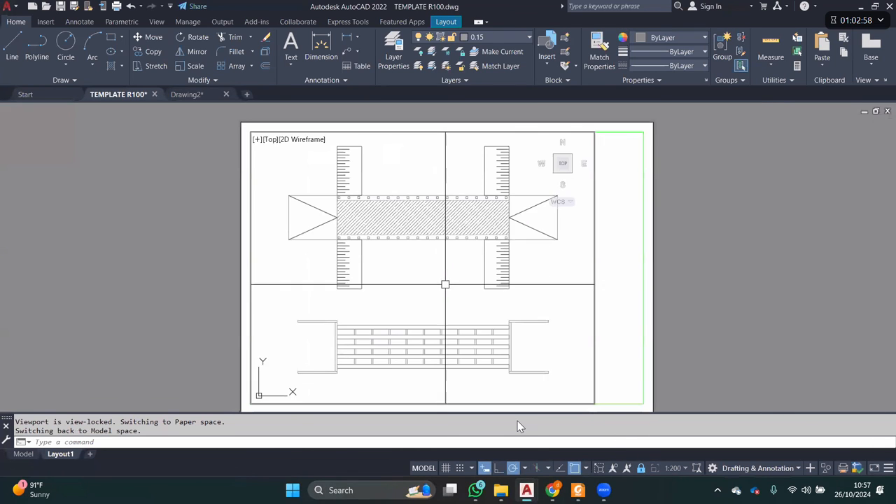
# - Set the linetype scale factor to 0.1
pyautogui.scroll(2, 445, 284)
pyautogui.write('lts')
pyautogui.press('Return')
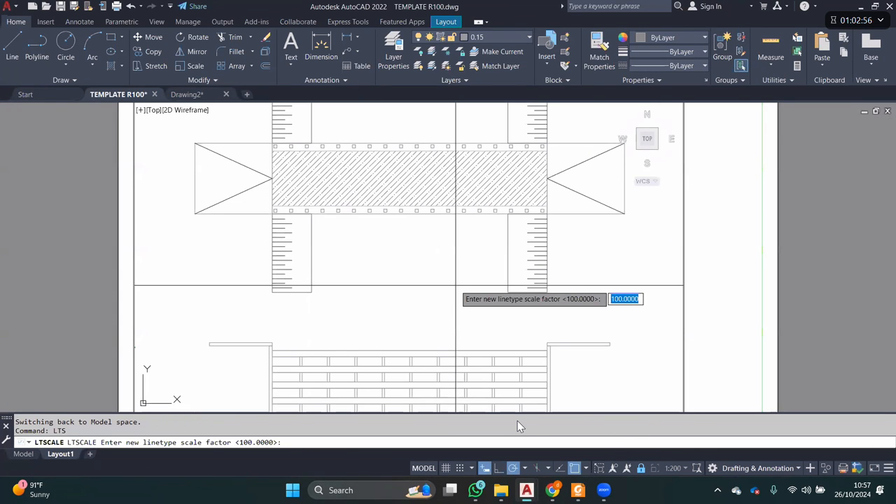
pyautogui.write('.1')
pyautogui.press('Return')
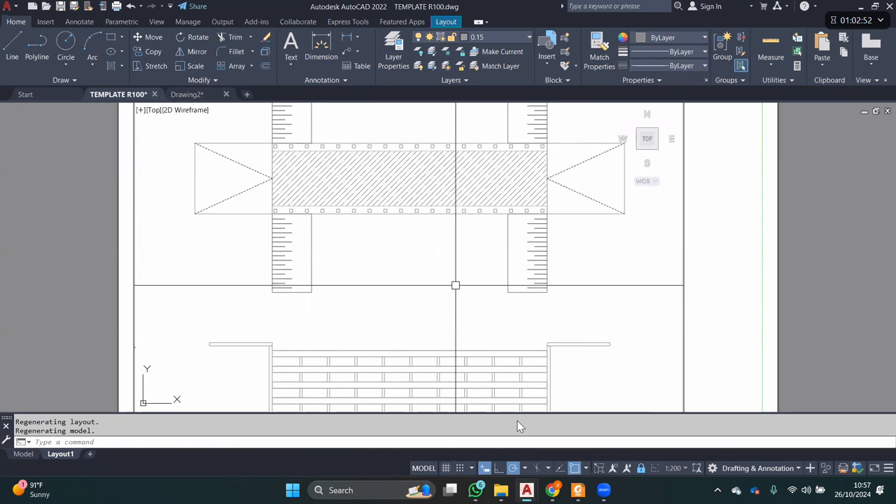
# - Set the linetype scale factor to 0.5 for the dashed lines in the layout
pyautogui.press('Return')
pyautogui.write('.5')
pyautogui.press('Return')
pyautogui.scroll(-2, 412, 261)
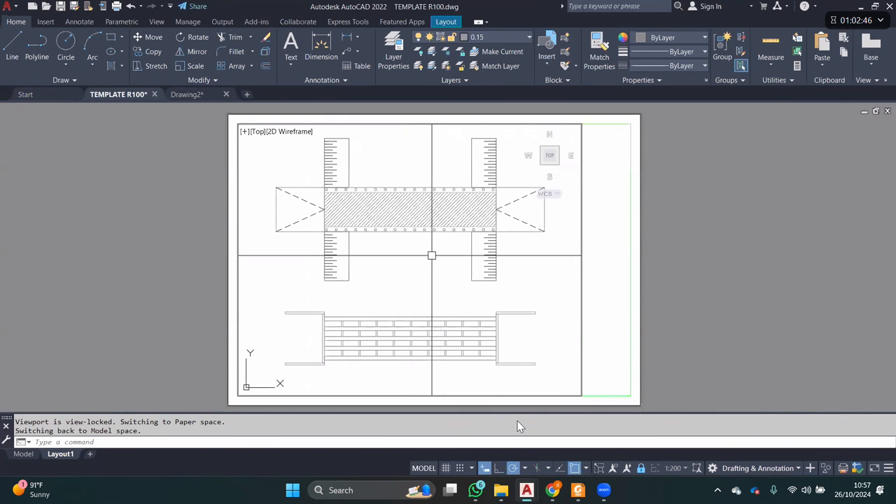
# - Check how the approach ramp's diagonal lines display in model space, and return to Layout1
pyautogui.click(23, 454)
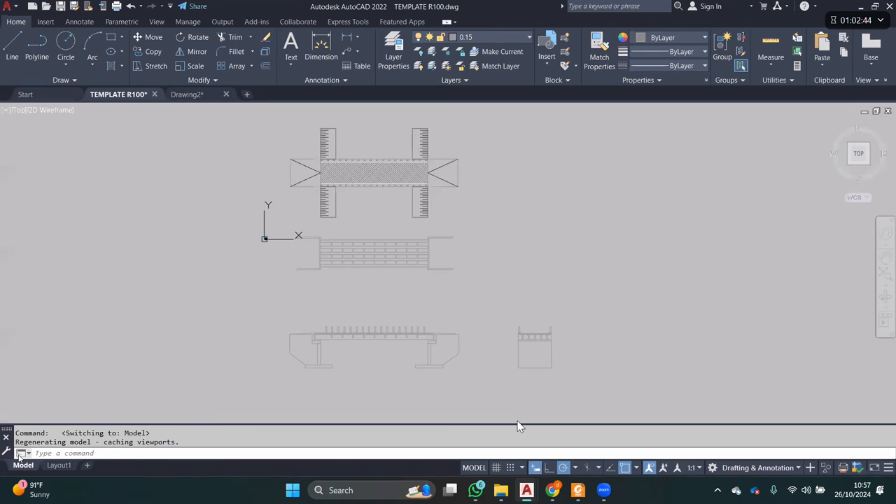
pyautogui.scroll(5, 290, 176)
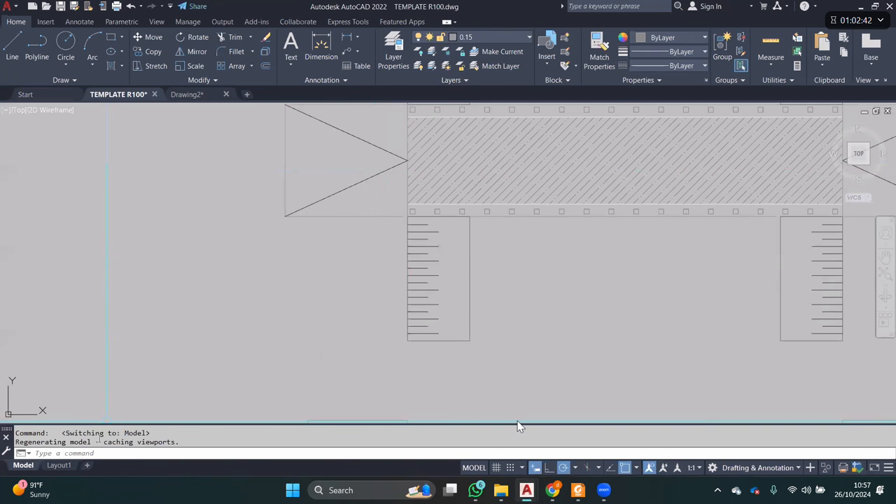
pyautogui.click(60, 465)
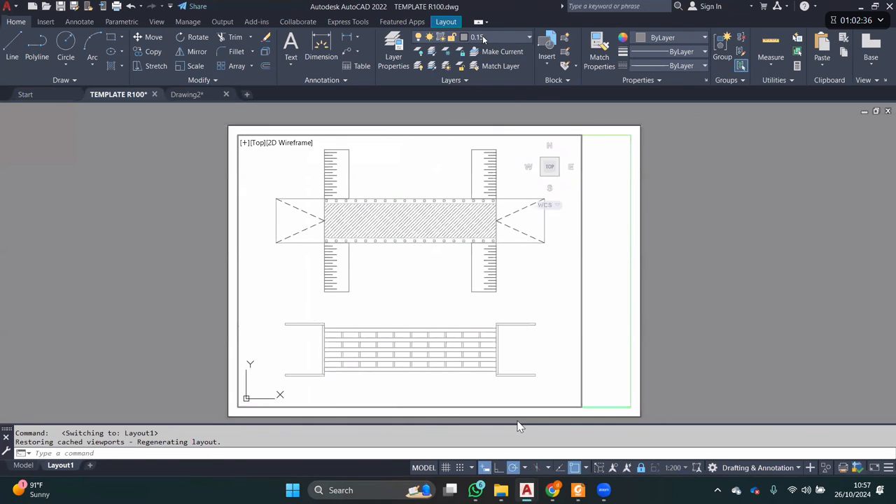
# - Make the Teks layer current for annotating the hatched bridge plan
pyautogui.click(482, 38)
pyautogui.click(466, 303)
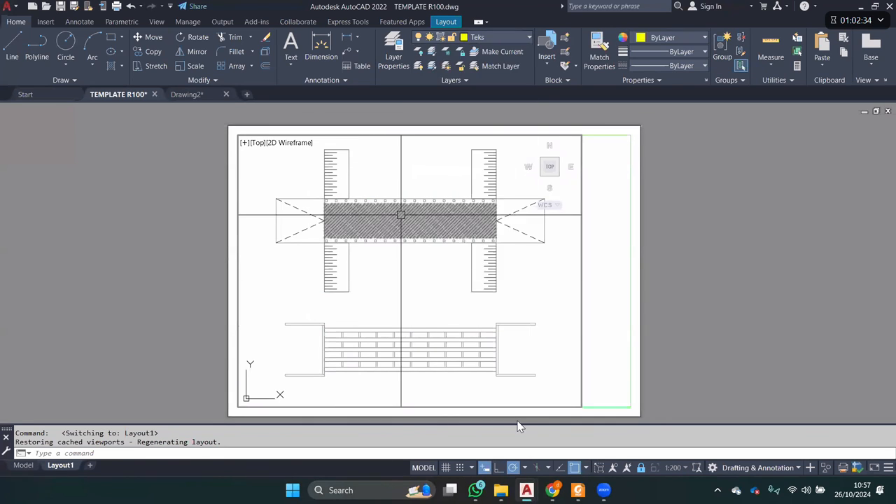
pyautogui.scroll(3, 408, 188)
pyautogui.moveTo(456, 193); pyautogui.dragTo(460, 224, button='middle')
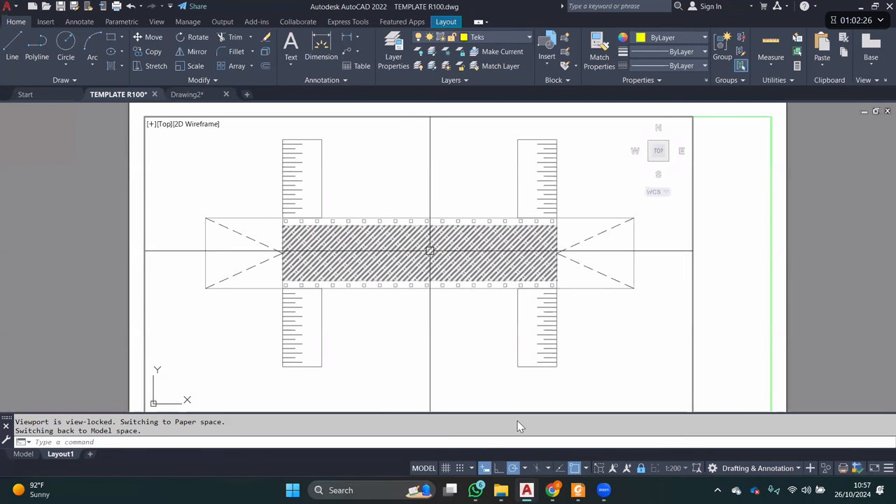
# - Switch to SOAL.pdf in Foxit Reader and examine the labels on the DENAH JEMBATAN plan
pyautogui.hotkey('alt', 'Tab')
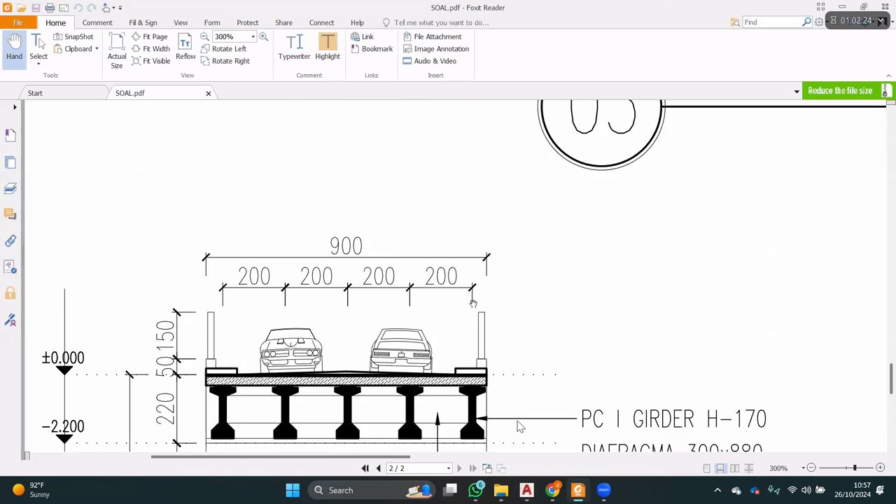
pyautogui.scroll(3, 518, 427)
pyautogui.keyDown('ctrl'); pyautogui.scroll(-3, 518, 427); pyautogui.keyUp('ctrl')
pyautogui.scroll(3, 520, 427)
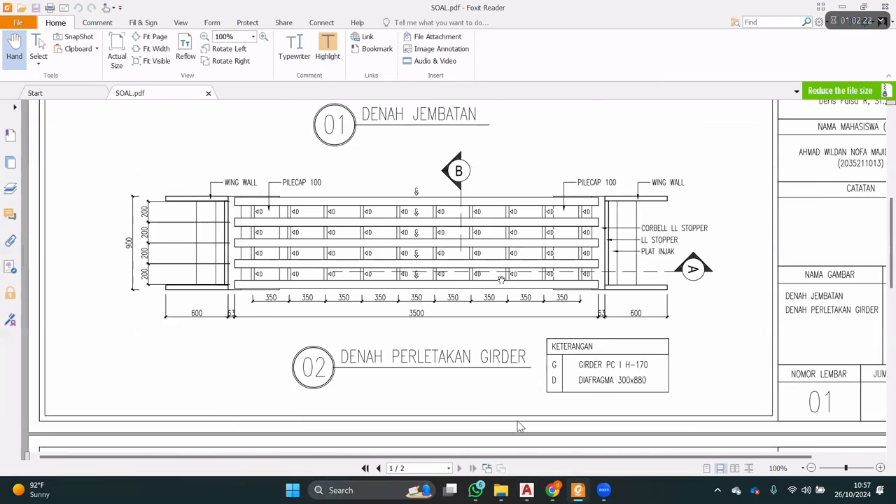
pyautogui.scroll(1, 521, 427)
pyautogui.keyDown('ctrl'); pyautogui.scroll(1, 521, 427); pyautogui.keyUp('ctrl')
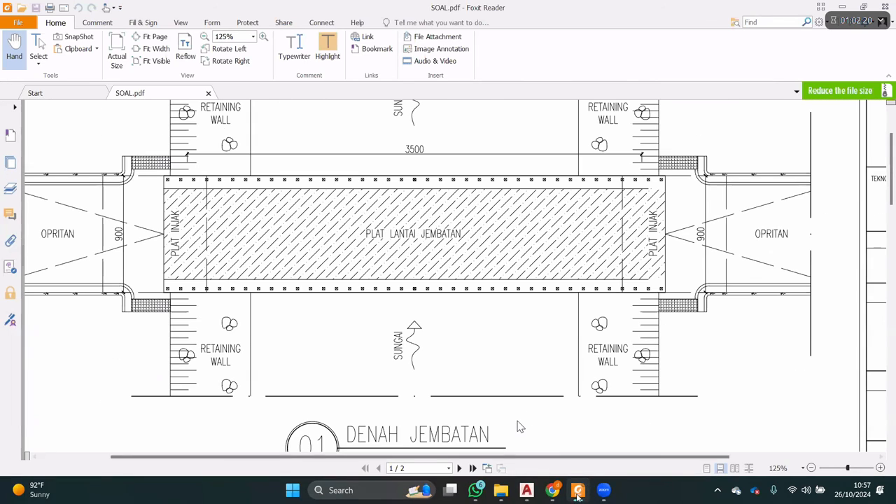
# - Switch from SOAL.pdf back to the hatched bridge plan in AutoCAD's Layout1
pyautogui.hotkey('alt', 'Tab')
pyautogui.moveTo(392, 254); pyautogui.dragTo(431, 255, button='middle')
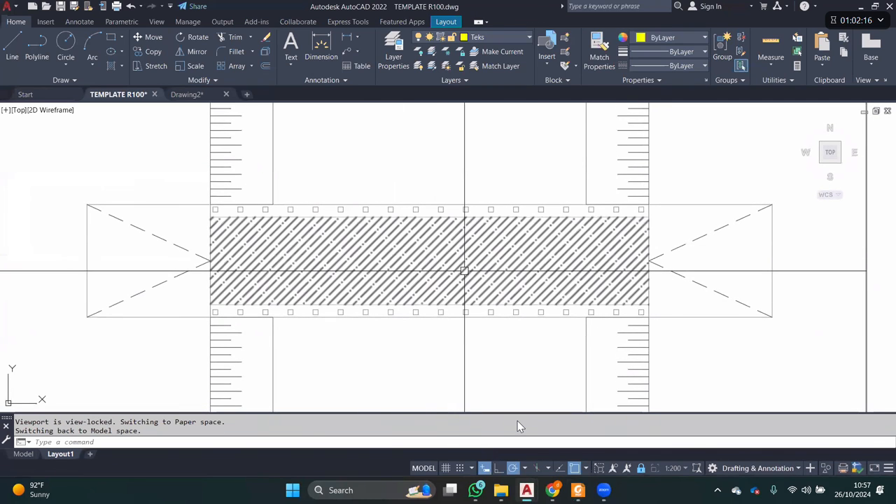
pyautogui.write('M')
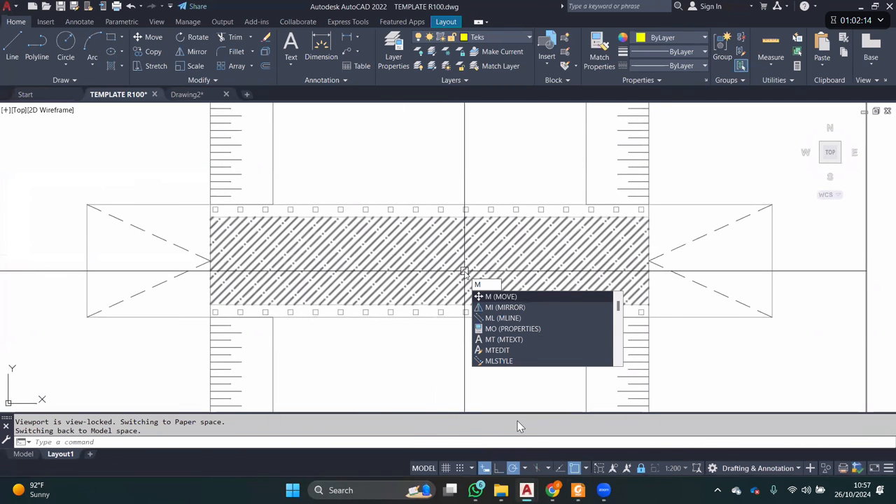
pyautogui.write('T')
pyautogui.press('Escape')
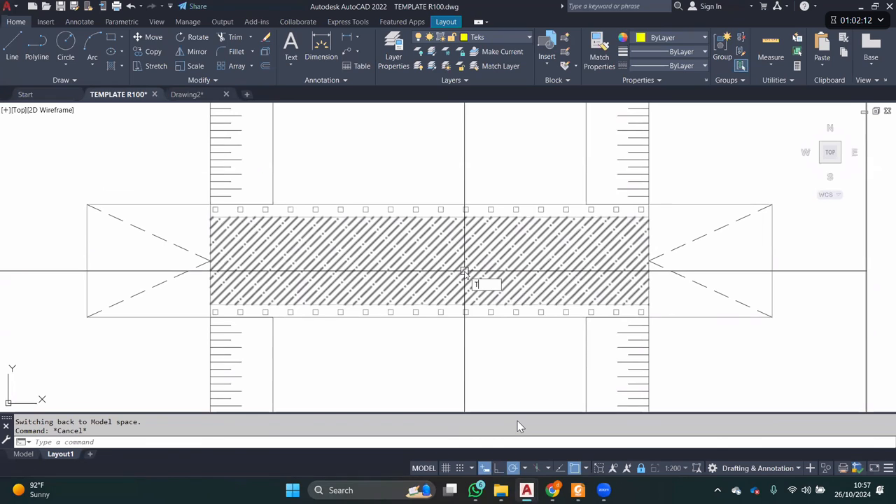
pyautogui.press('Escape')
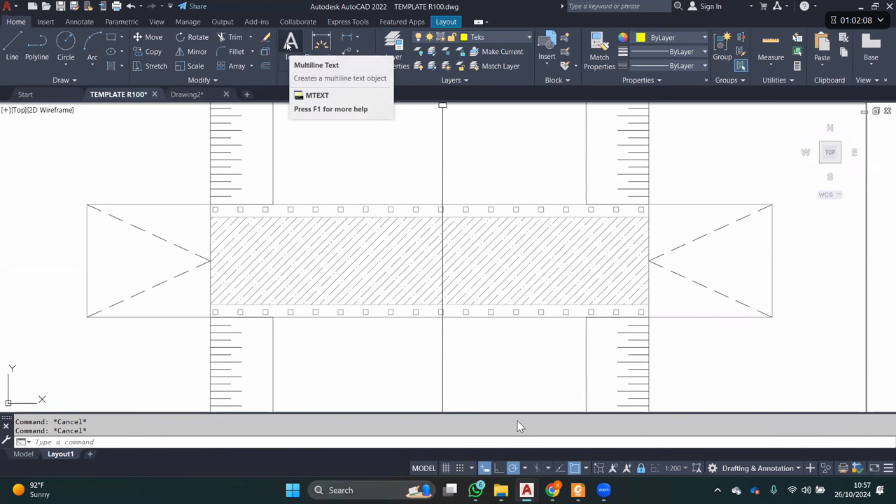
# - Try to place a multiline text label for the bridge floor plate directly on the hatched deck
pyautogui.click(290, 46)
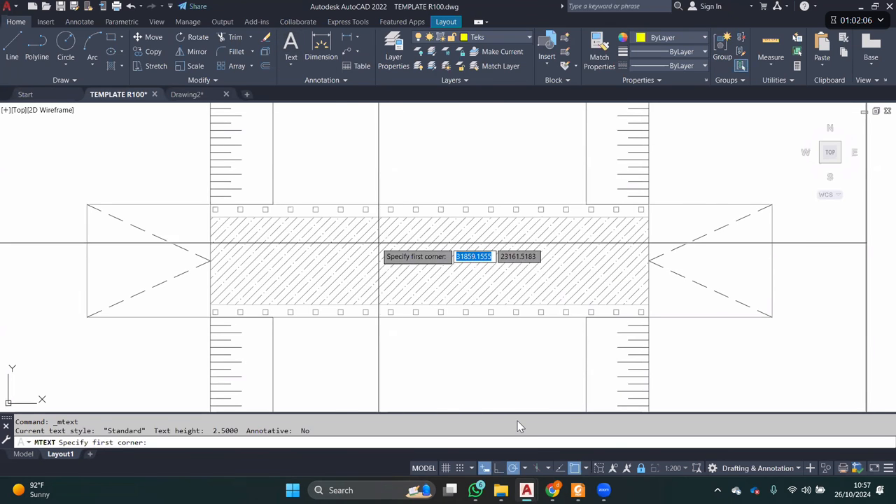
pyautogui.click(346, 240)
pyautogui.click(499, 283)
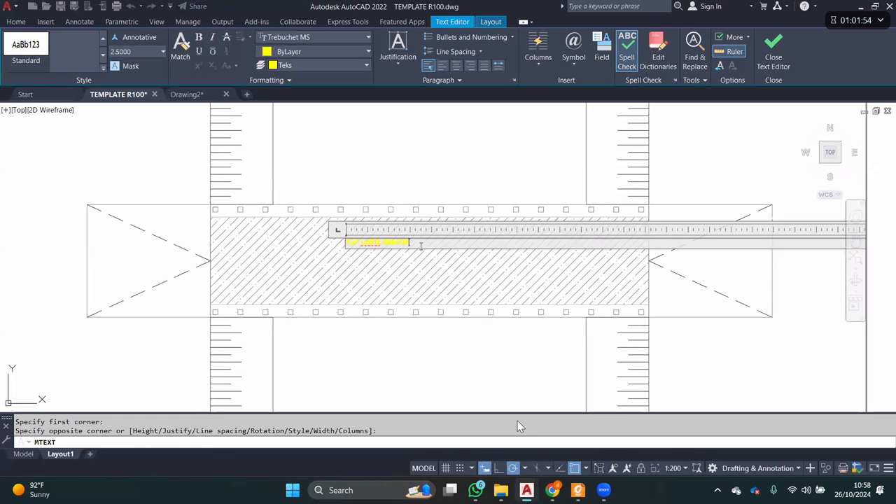
pyautogui.hotkey('ctrl', 'a')
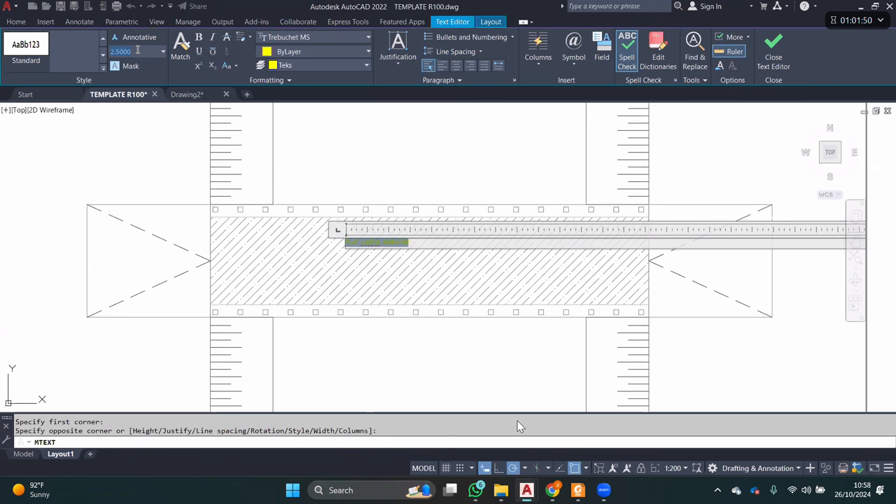
pyautogui.press('Return')
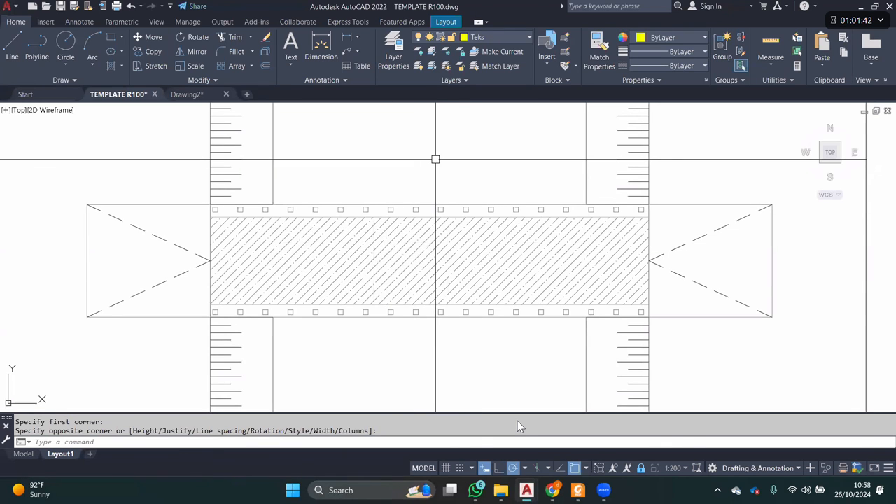
pyautogui.press('Escape')
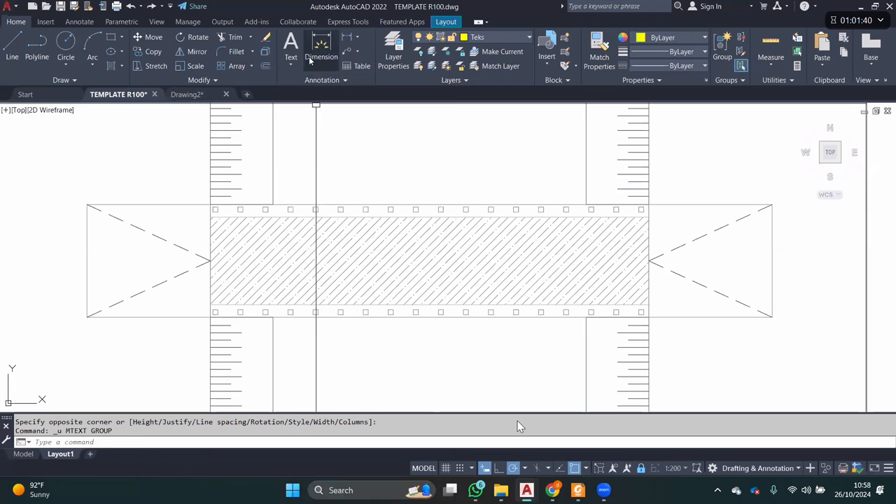
# - Place the multiline text PLAT LANTAI JEMBATAN just above the hatched bridge deck with a text height of 180
pyautogui.click(290, 48)
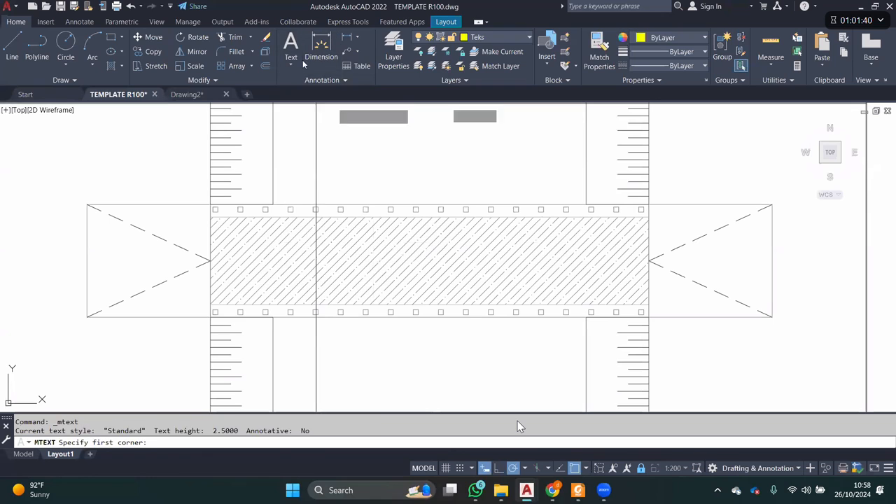
pyautogui.click(356, 157)
pyautogui.click(516, 200)
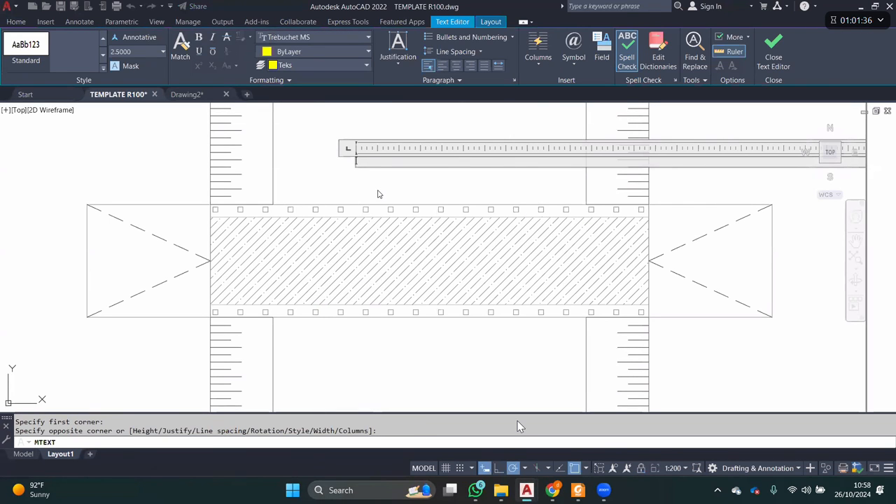
pyautogui.write('PLAT LANTAI')
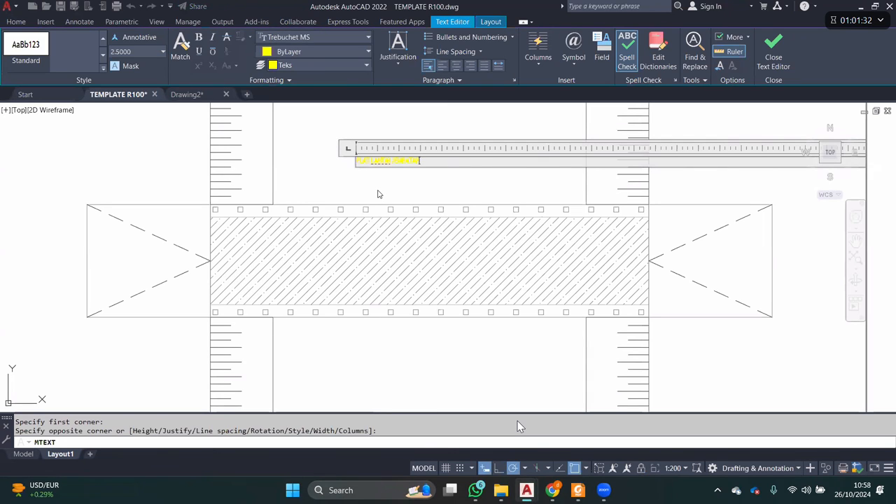
pyautogui.hotkey('ctrl', 'a')
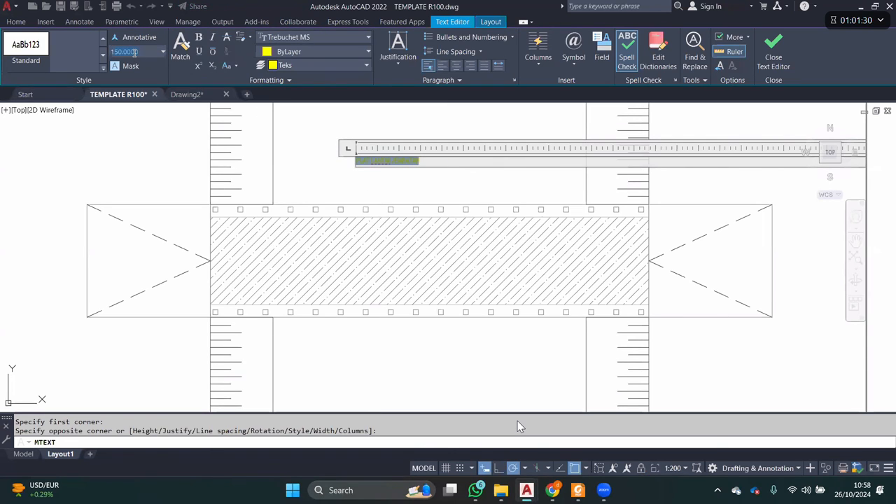
pyautogui.press('Return')
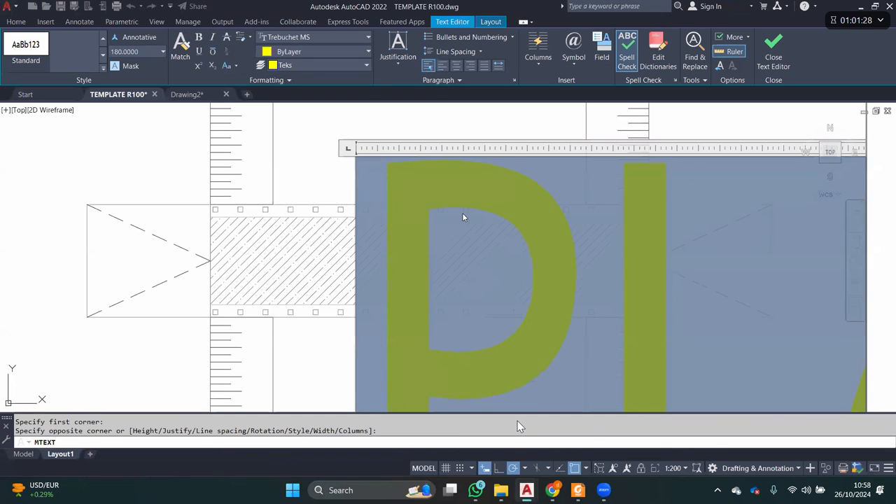
pyautogui.click(327, 177)
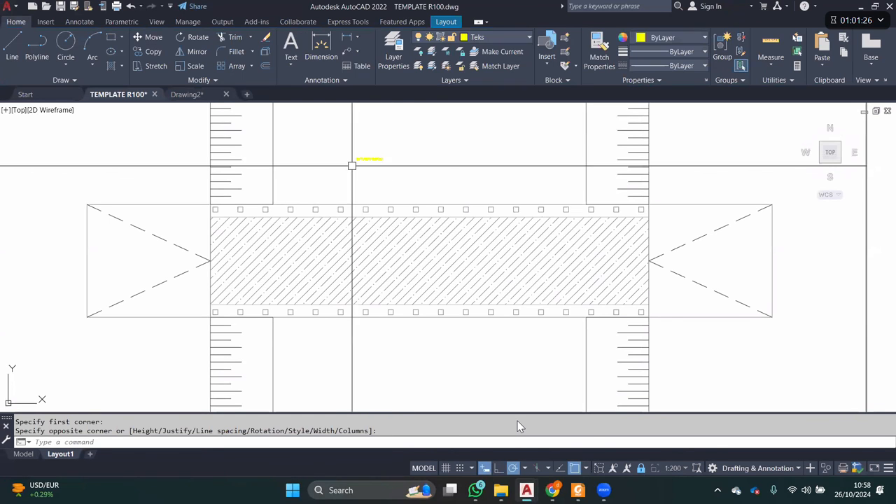
# - Scale the PLAT LANTAI JEMBATAN text up to a height of 900
pyautogui.click(375, 159)
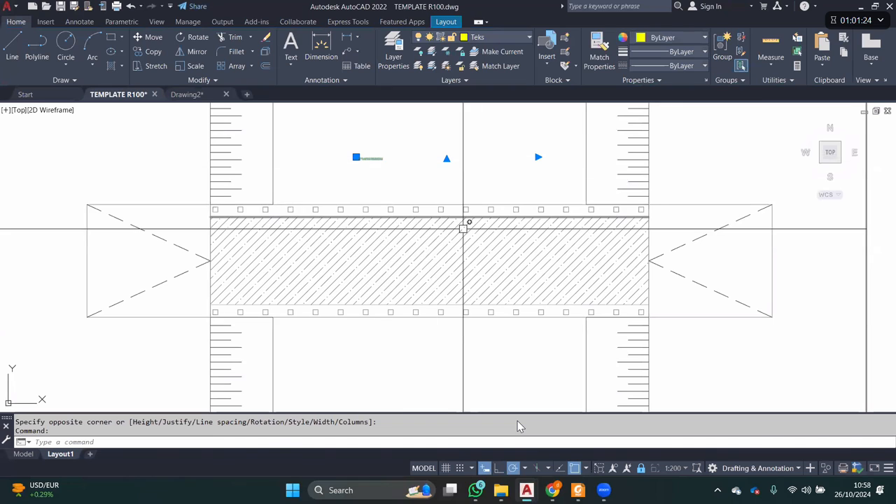
pyautogui.doubleClick(374, 157)
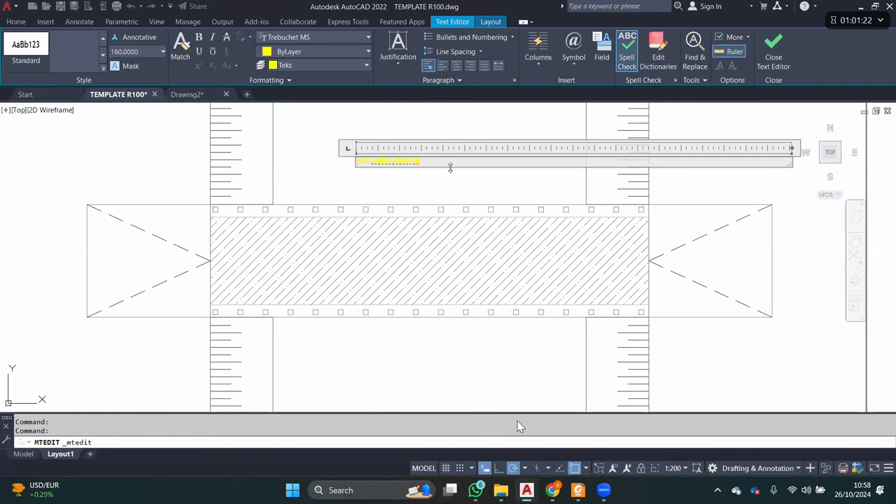
pyautogui.hotkey('ctrl', 'a')
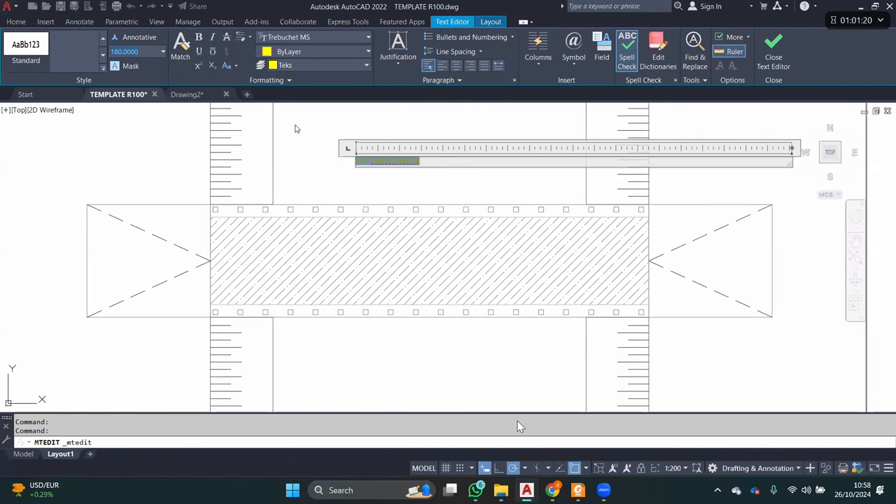
pyautogui.click(374, 173)
pyautogui.write('SC')
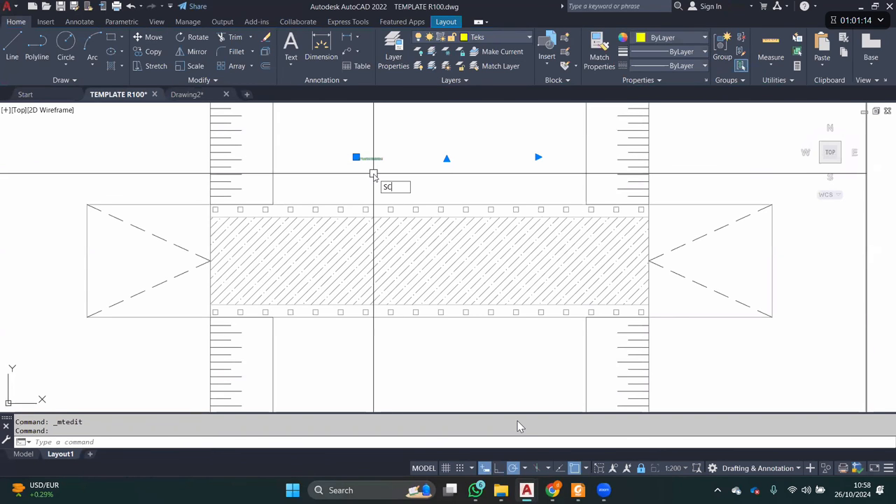
pyautogui.press('Return')
pyautogui.click(357, 157)
pyautogui.press('Return')
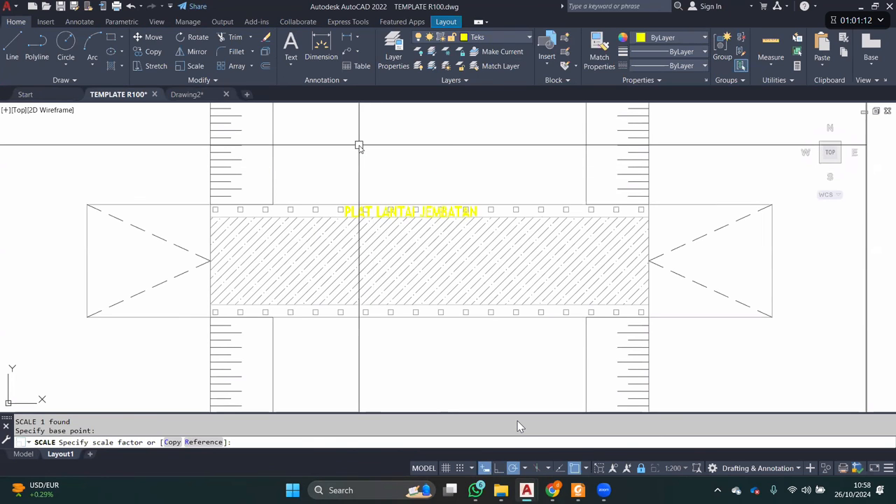
# - Move the enlarged PLAT LANTAI JEMBATAN text to the middle of the hatched bridge deck
pyautogui.click(455, 208)
pyautogui.write('M')
pyautogui.press('Return')
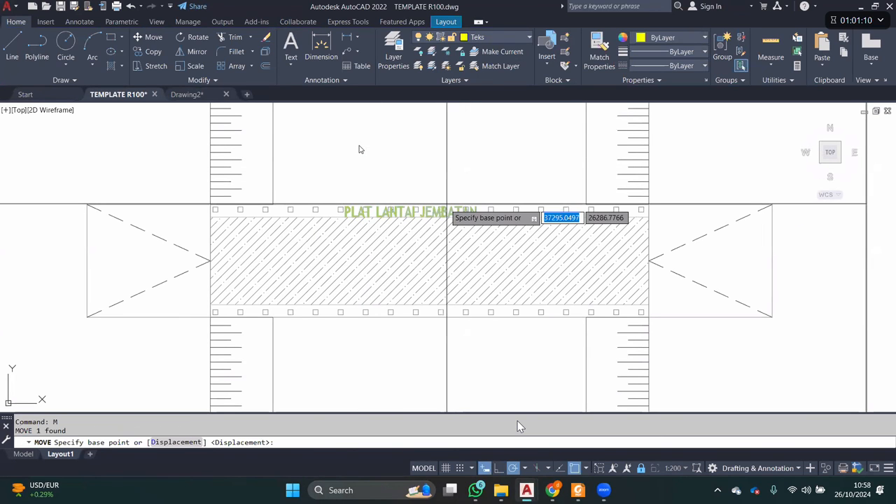
pyautogui.click(441, 210)
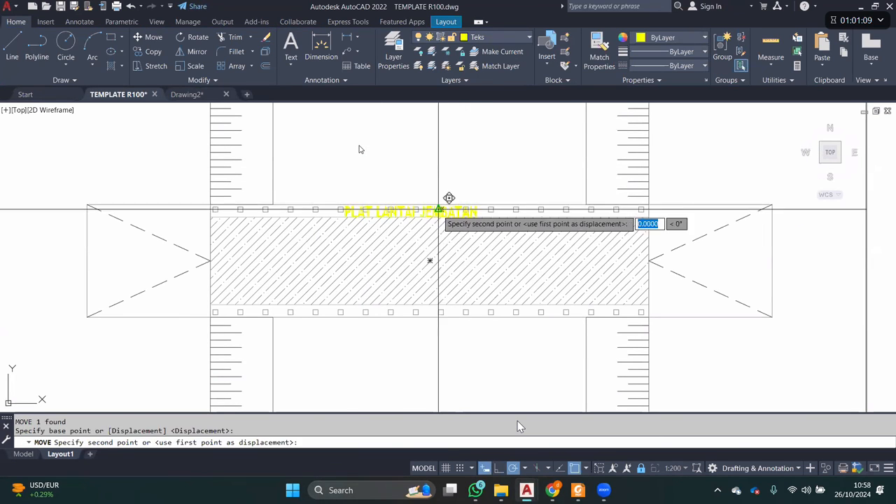
pyautogui.click(461, 259)
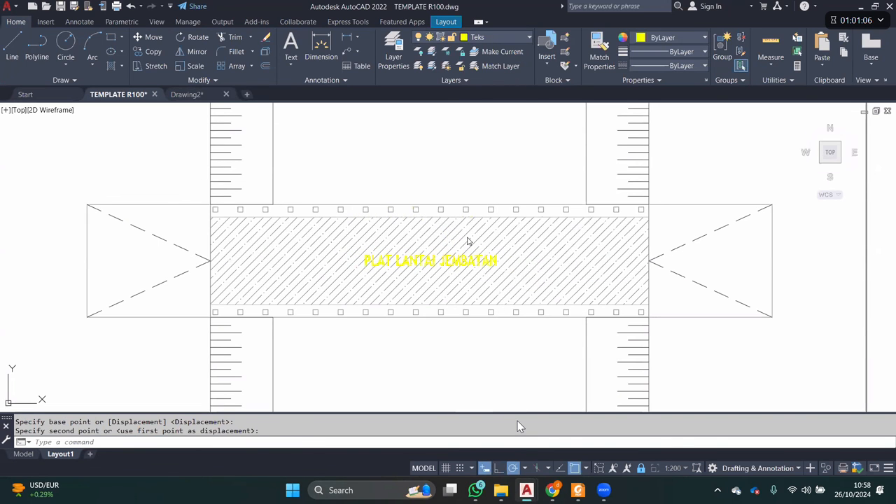
# - Change the Teks layer's color to red
pyautogui.click(490, 37)
pyautogui.click(466, 302)
pyautogui.write('red')
pyautogui.press('Return')
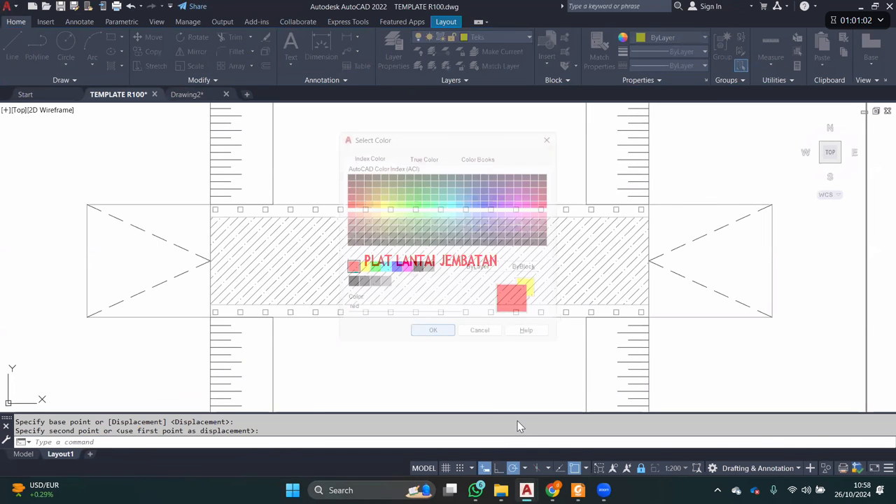
# - Give the PLAT LANTAI JEMBATAN text a background mask using the drawing background color and a border offset factor of 1.1
pyautogui.moveTo(466, 340); pyautogui.dragTo(454, 301, button='middle')
pyautogui.scroll(-2, 433, 320)
pyautogui.scroll(2, 433, 320)
pyautogui.click(479, 218)
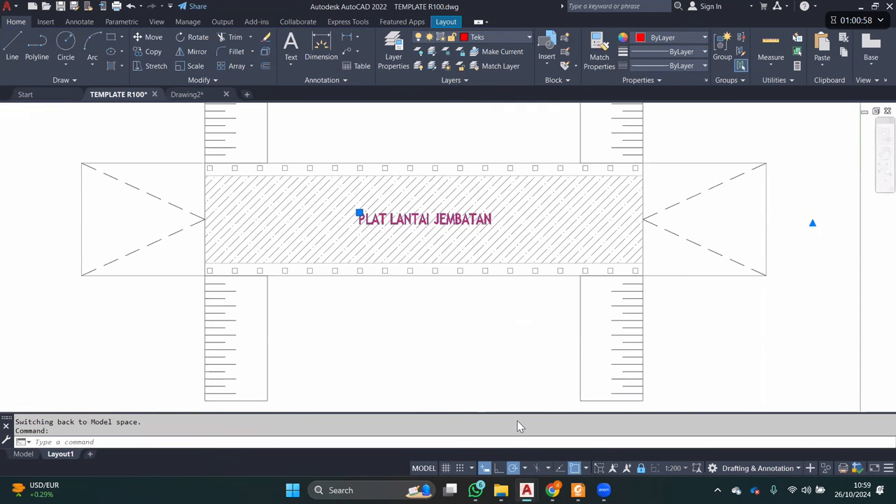
pyautogui.scroll(2, 477, 219)
pyautogui.press('Escape')
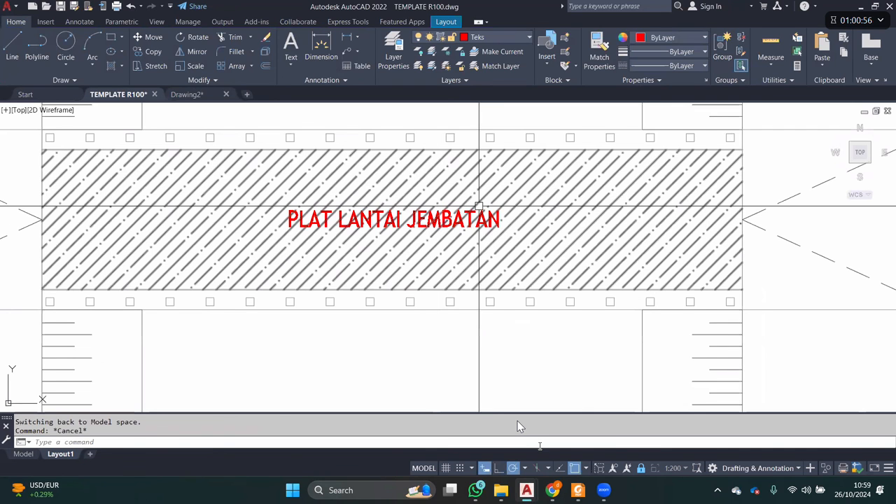
pyautogui.moveTo(479, 207); pyautogui.dragTo(488, 231, button='middle')
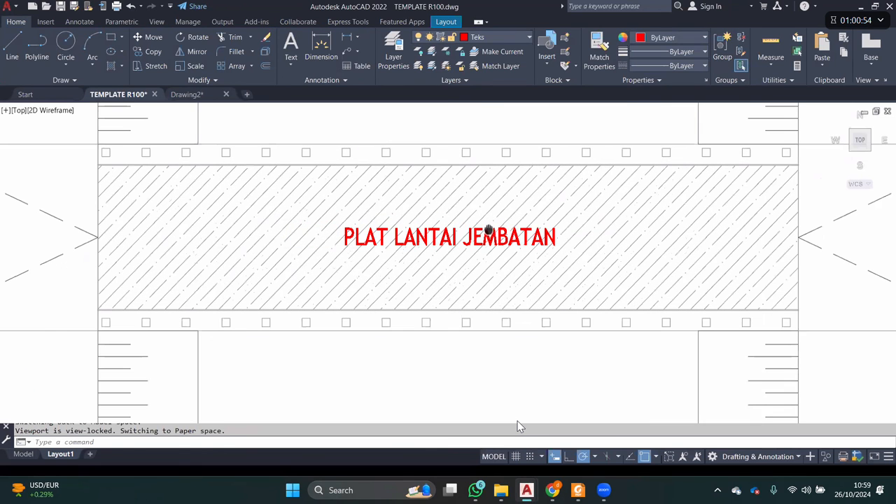
pyautogui.doubleClick(489, 231)
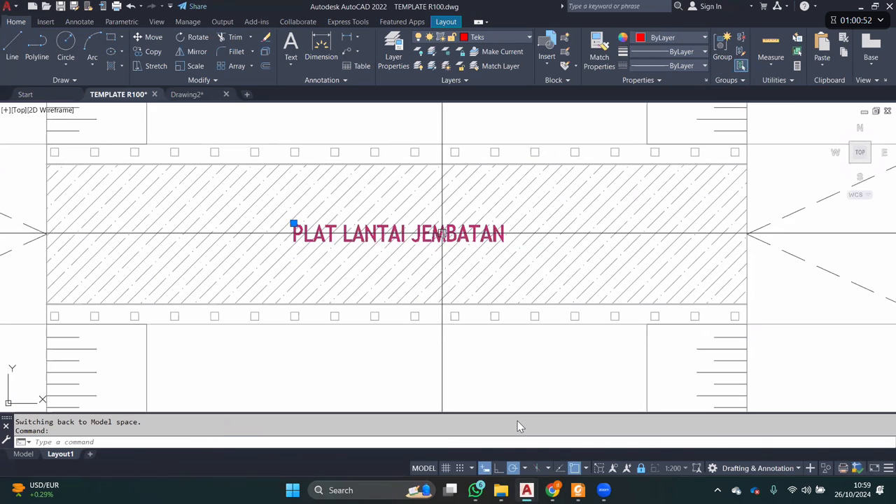
pyautogui.hotkey('ctrl', 'a')
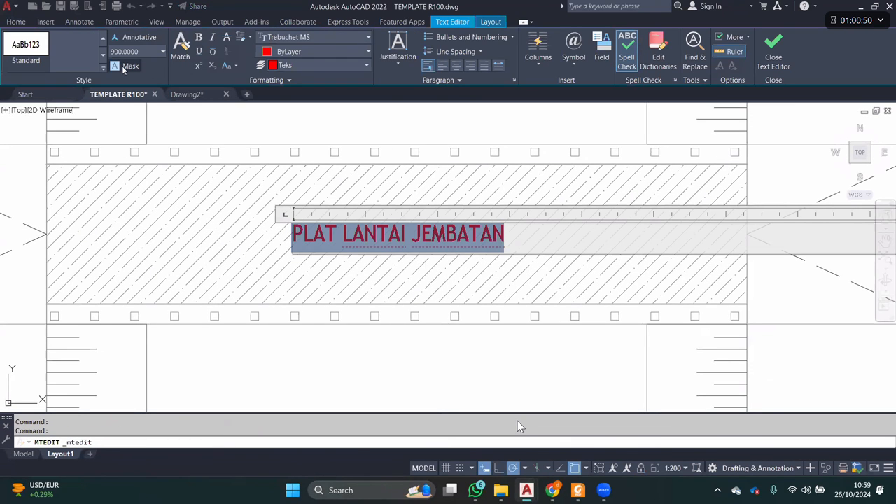
pyautogui.click(124, 68)
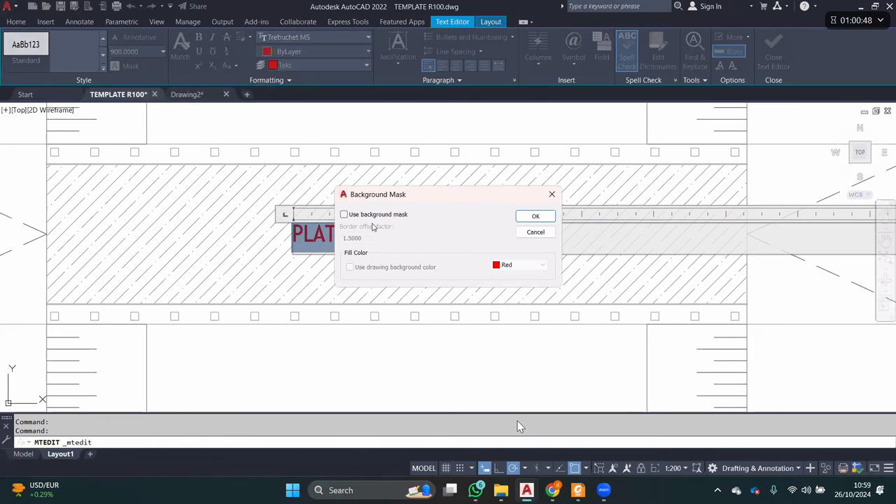
pyautogui.click(374, 214)
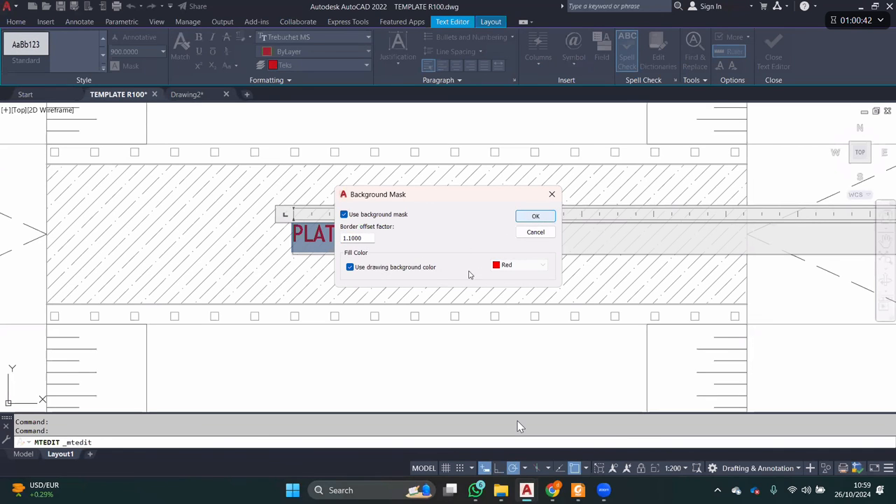
pyautogui.press('Return')
pyautogui.click(518, 427)
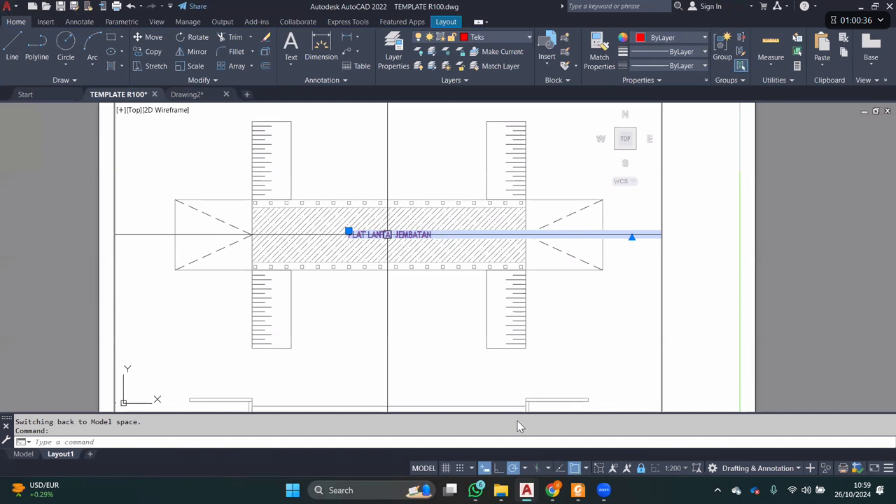
# - In model space, shrink the PLAT LANTAI JEMBATAN text frame to the text's width and center-align the text
pyautogui.click(23, 454)
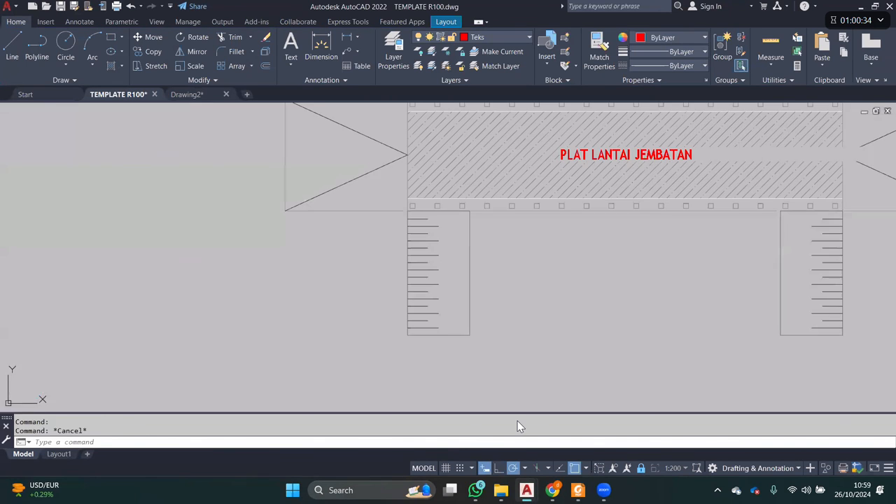
pyautogui.scroll(-4, 447, 302)
pyautogui.moveTo(514, 268); pyautogui.dragTo(400, 279, button='middle')
pyautogui.doubleClick(402, 253)
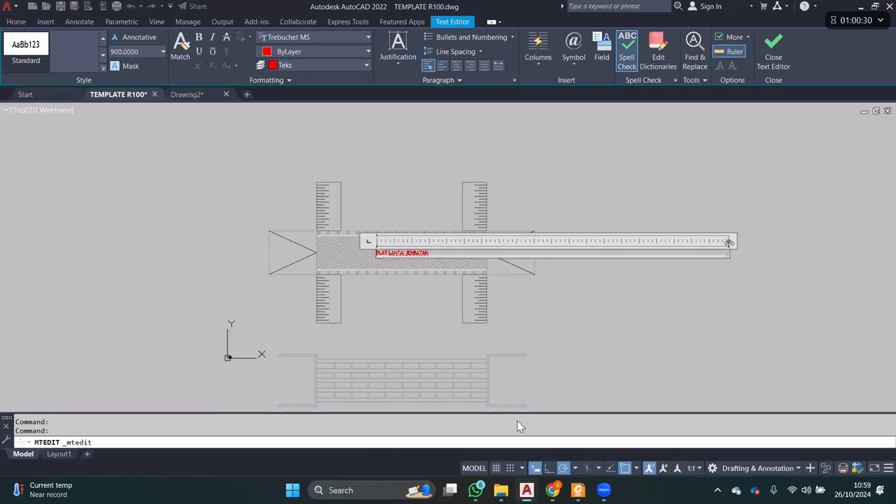
pyautogui.doubleClick(729, 243)
pyautogui.scroll(2, 432, 266)
pyautogui.hotkey('ctrl', 'a')
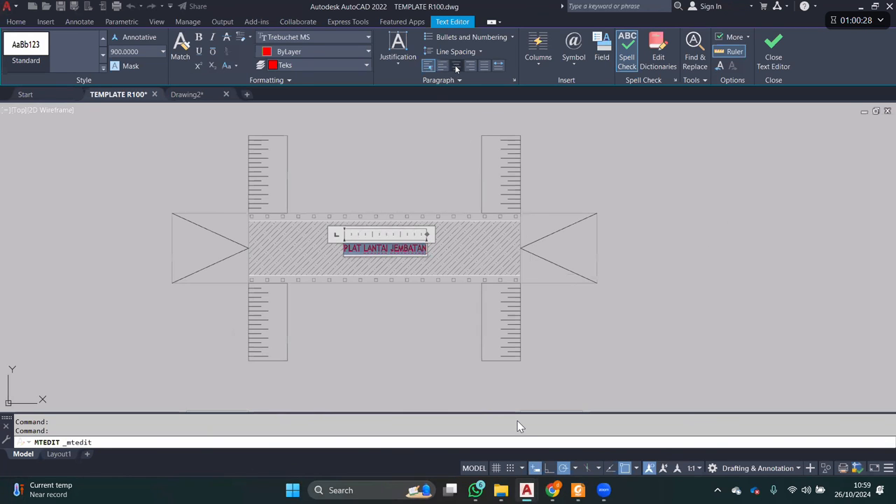
pyautogui.click(456, 65)
pyautogui.click(518, 427)
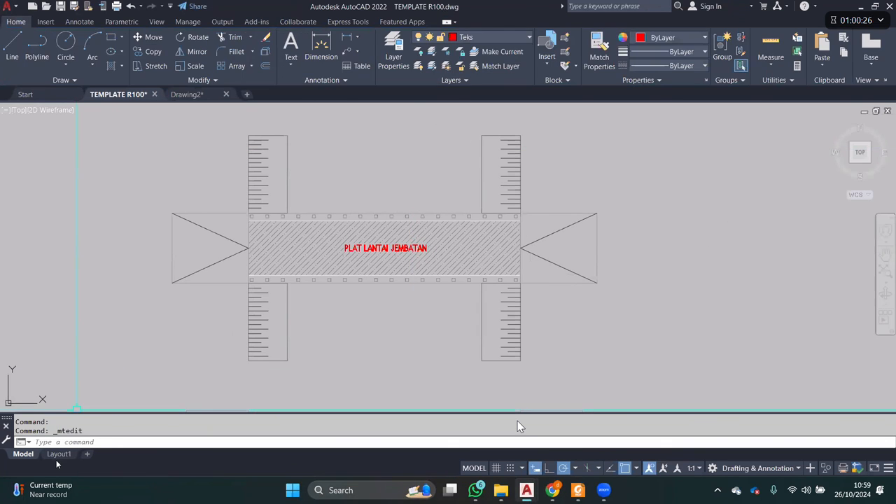
# - Return to Layout1 and shift the PLAT LANTAI JEMBATAN text slightly to center it on the hatched bridge deck
pyautogui.click(58, 455)
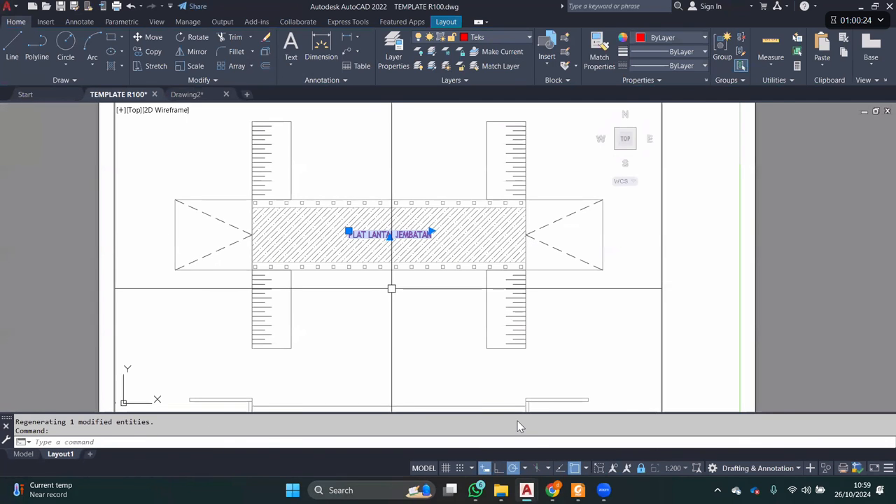
pyautogui.moveTo(391, 289); pyautogui.dragTo(430, 306, button='middle')
pyautogui.scroll(2, 425, 306)
pyautogui.write('m')
pyautogui.press('space')
pyautogui.click(431, 267)
pyautogui.click(425, 266)
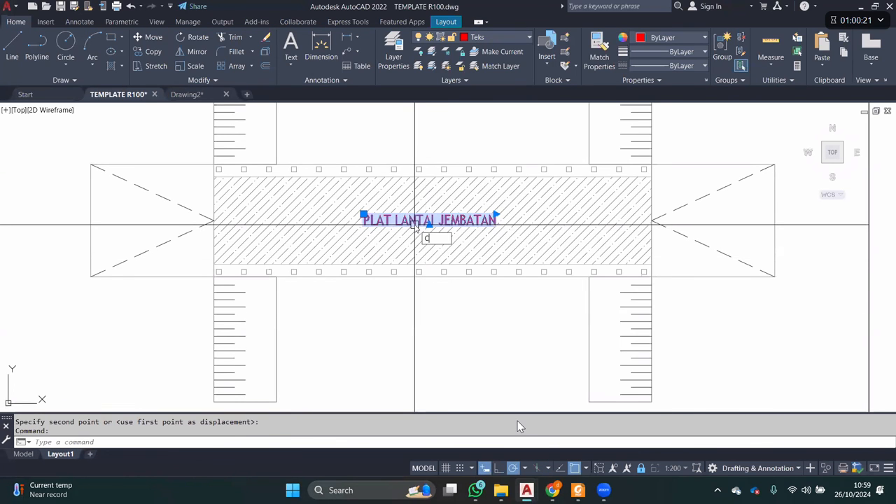
# - Copy the PLAT LANTAI JEMBATAN text onto the lower-left wall of the bridge plan
pyautogui.write('co')
pyautogui.press('space')
pyautogui.click(425, 235)
pyautogui.moveTo(339, 323); pyautogui.dragTo(459, 263, button='middle')
pyautogui.scroll(2, 459, 264)
pyautogui.click(316, 282)
pyautogui.press('Escape')
# - Change the copied text on the lower-left wall to RETAINING WALL on two lines and narrow its frame to fit
pyautogui.doubleClick(342, 280)
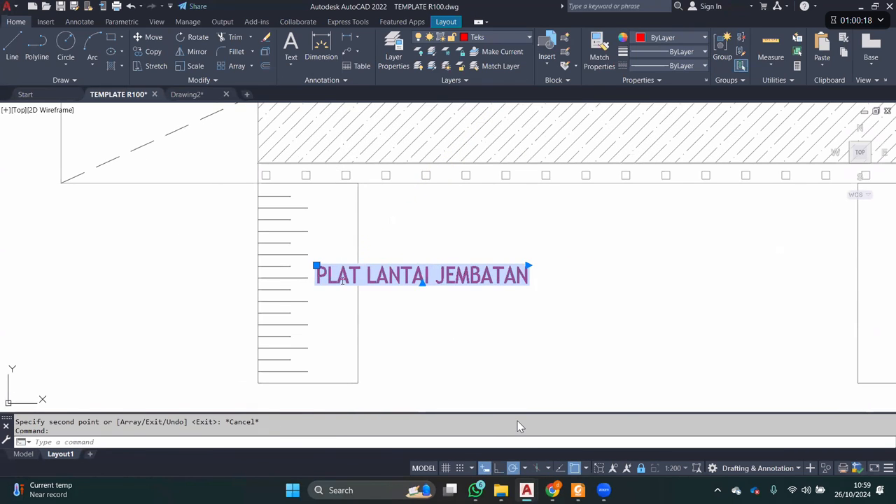
pyautogui.write('RETAIN')
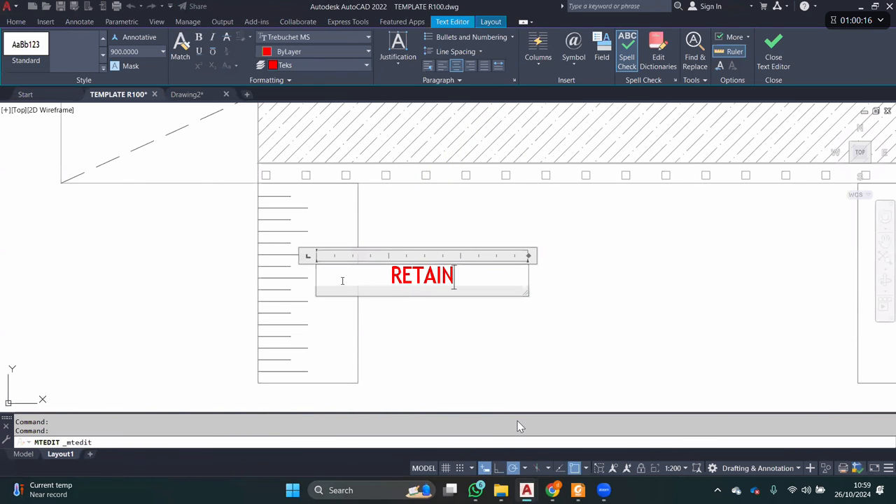
pyautogui.write('ING WALL')
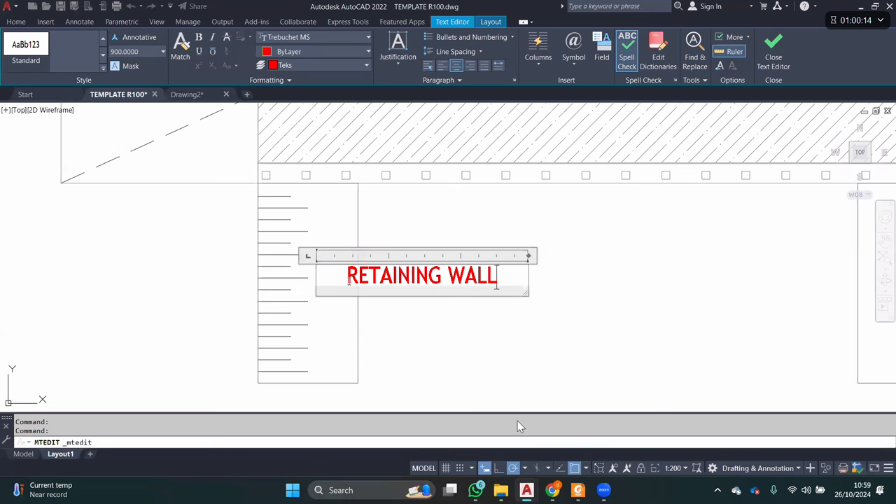
pyautogui.press('BackSpace')
pyautogui.press('Return')
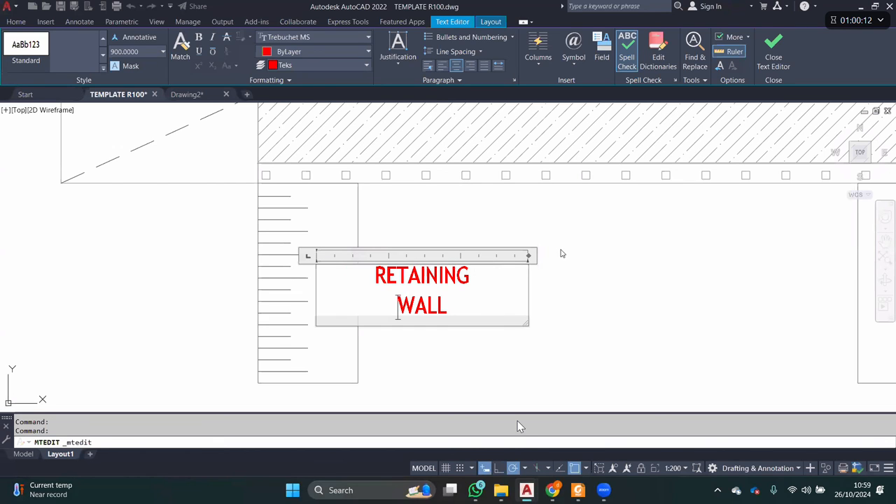
pyautogui.click(443, 296)
# - Move the RETAINING WALL text left so it sits centered over the lower-left wall
pyautogui.click(394, 296)
pyautogui.press('m')
pyautogui.press('space')
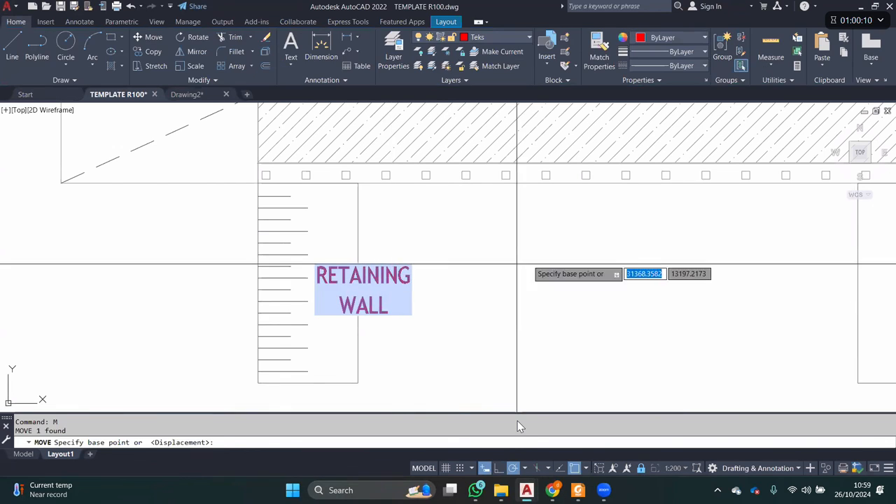
pyautogui.click(530, 259)
pyautogui.press('Escape')
pyautogui.press('space')
pyautogui.click(444, 234)
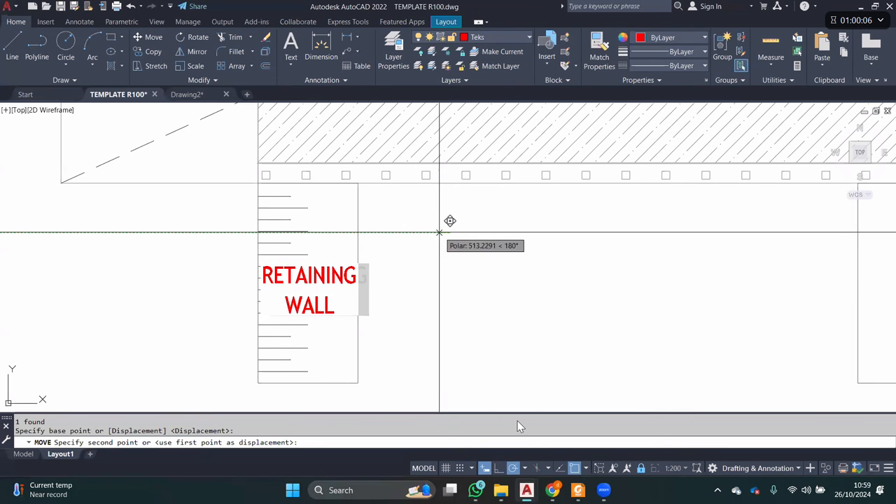
pyautogui.press('Escape')
pyautogui.scroll(-2, 442, 232)
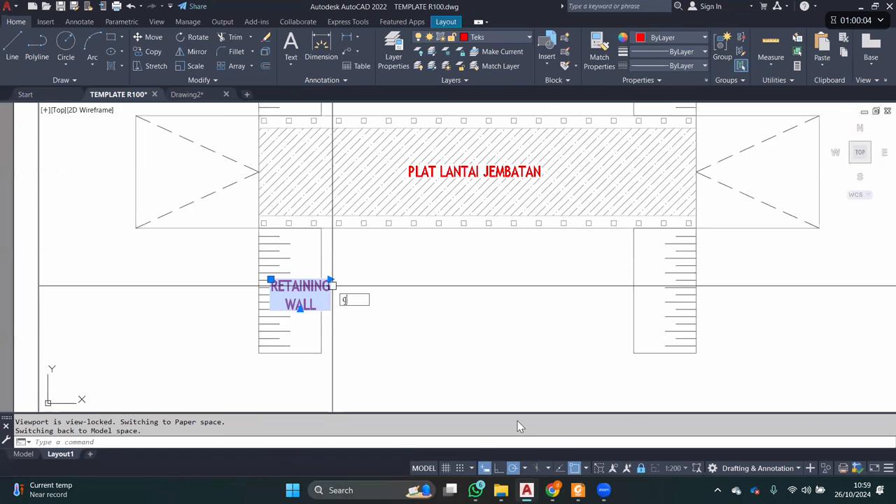
# - Copy the RETAINING WALL text straight up onto the upper-left wall
pyautogui.write('co')
pyautogui.press('space')
pyautogui.scroll(-3, 344, 287)
pyautogui.scroll(2, 360, 259)
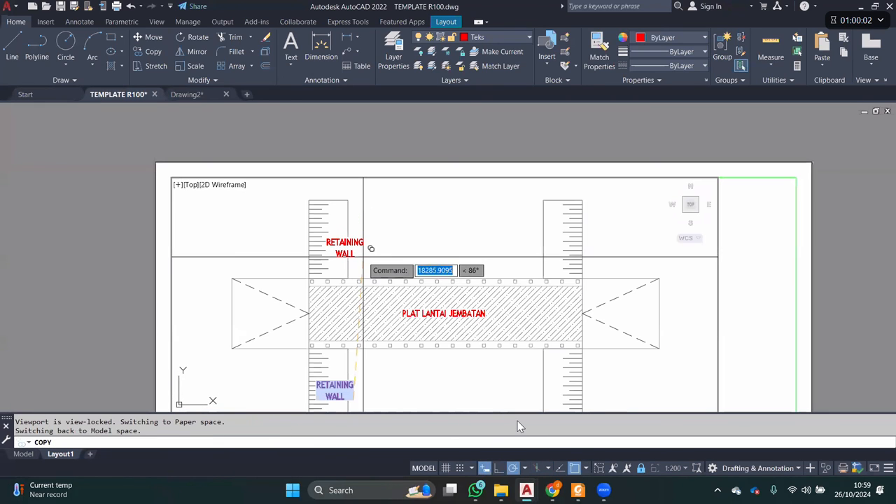
pyautogui.click(353, 257)
pyautogui.press('Escape')
# - Mirror both RETAINING WALL texts about the deck's vertical centerline onto the right-hand walls, keeping the originals
pyautogui.click(354, 252)
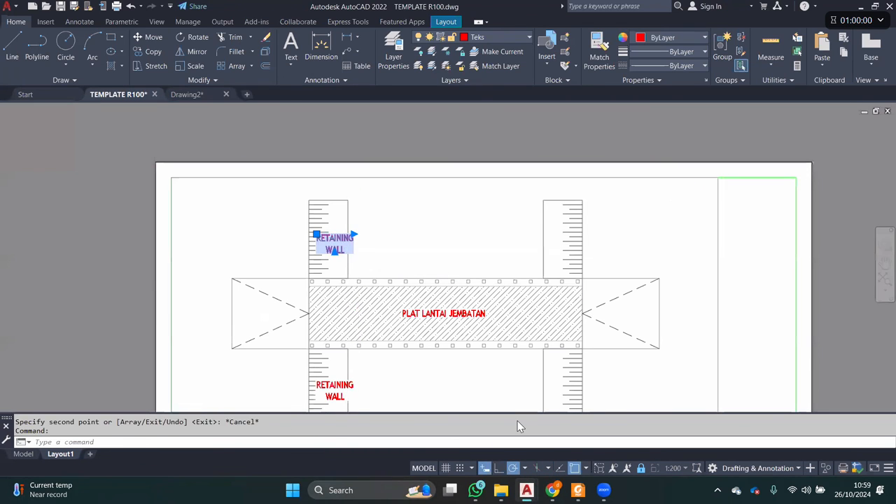
pyautogui.moveTo(331, 397); pyautogui.dragTo(332, 344, button='middle')
pyautogui.click(334, 341)
pyautogui.write('mi')
pyautogui.press('space')
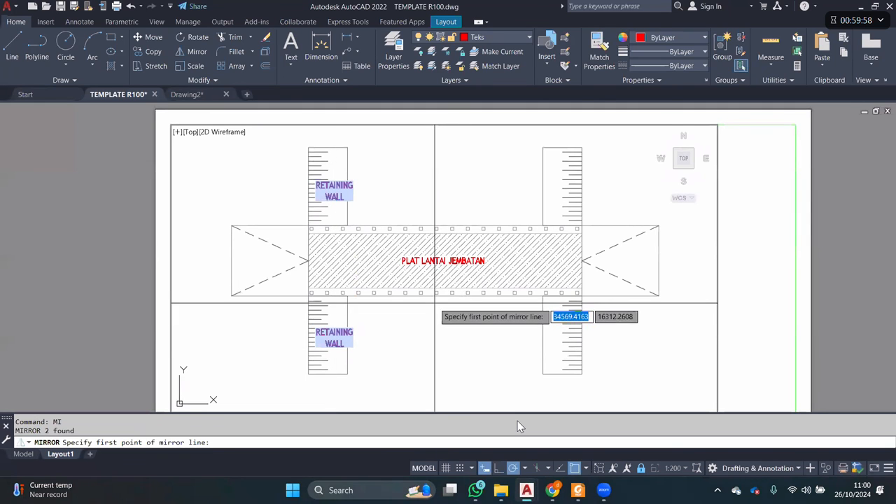
pyautogui.click(445, 294)
pyautogui.click(444, 326)
pyautogui.press('Return')
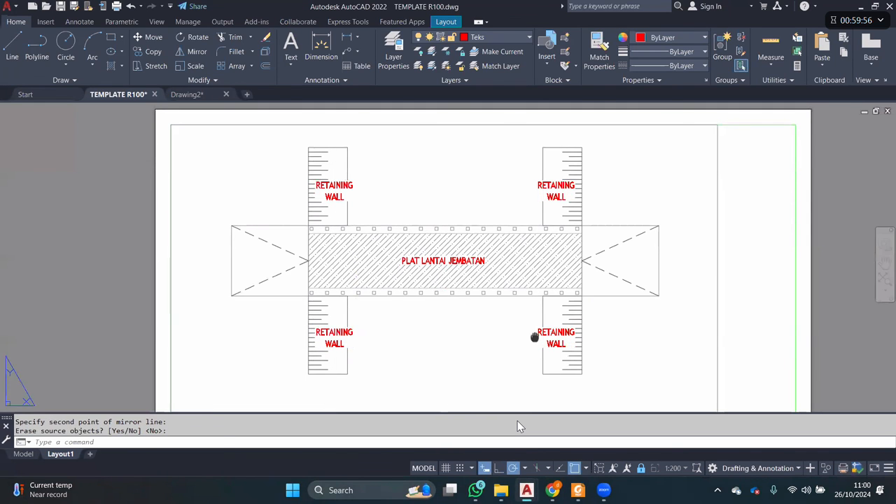
# - Copy the lower-right RETAINING WALL text into the right approach area with object snap off, then turn object snap back on
pyautogui.scroll(2, 534, 336)
pyautogui.doubleClick(499, 333)
pyautogui.click(516, 332)
pyautogui.write('co')
pyautogui.press('space')
pyautogui.click(495, 337)
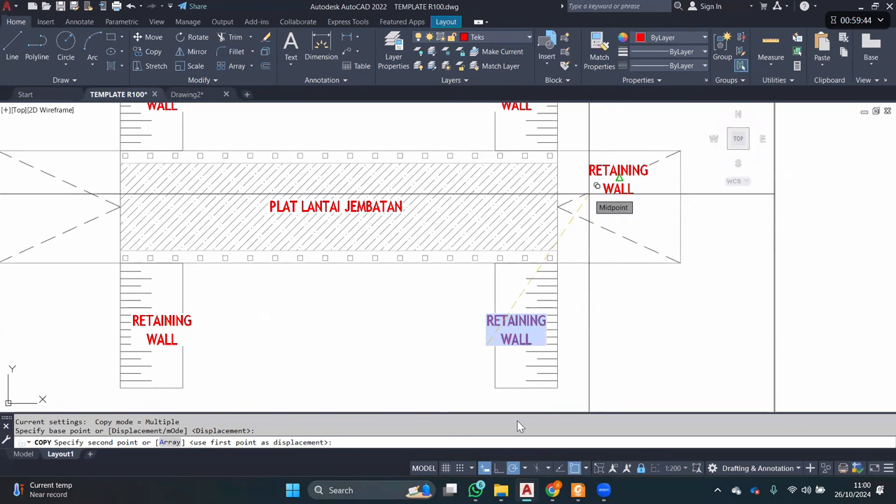
pyautogui.click(617, 181)
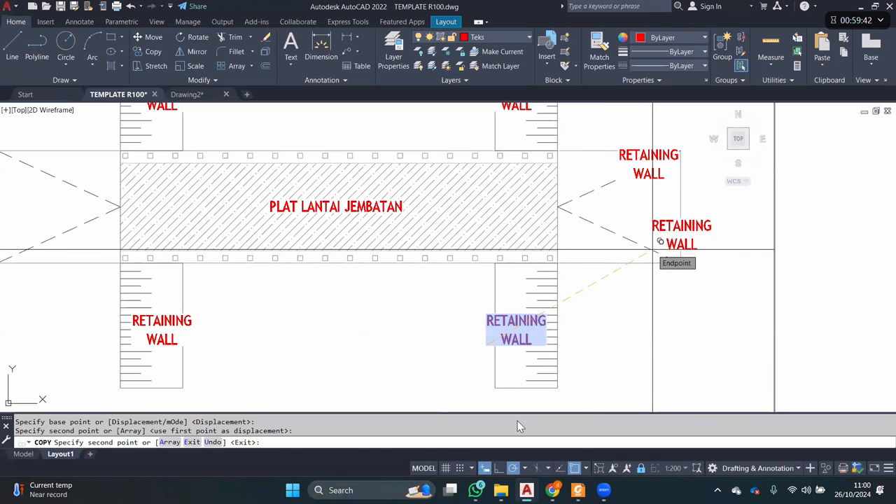
pyautogui.hotkey('ctrl', 'z')
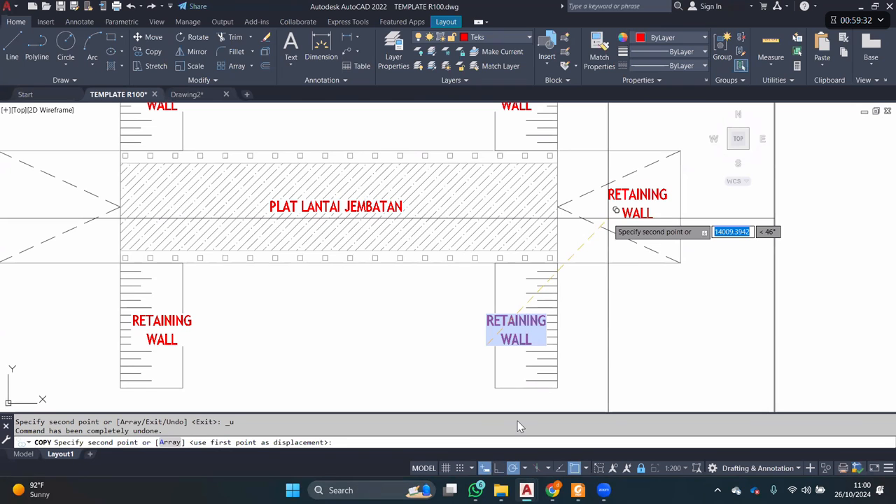
pyautogui.scroll(2, 620, 217)
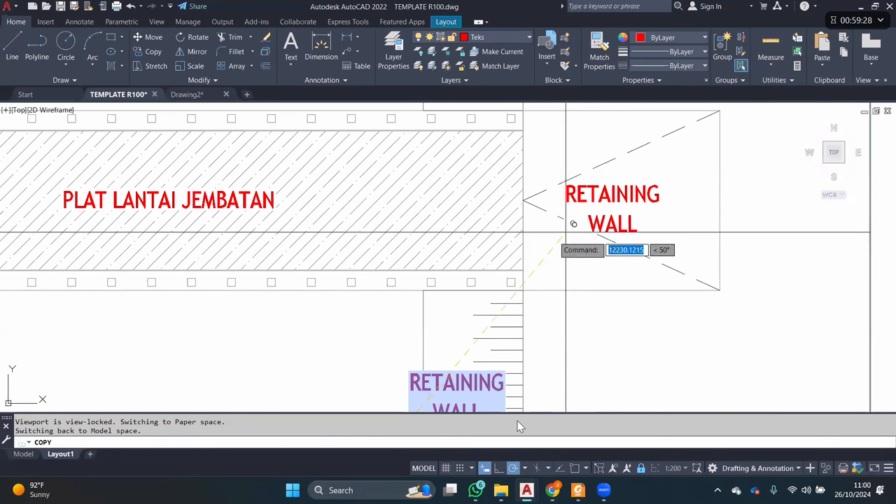
pyautogui.scroll(-2, 572, 219)
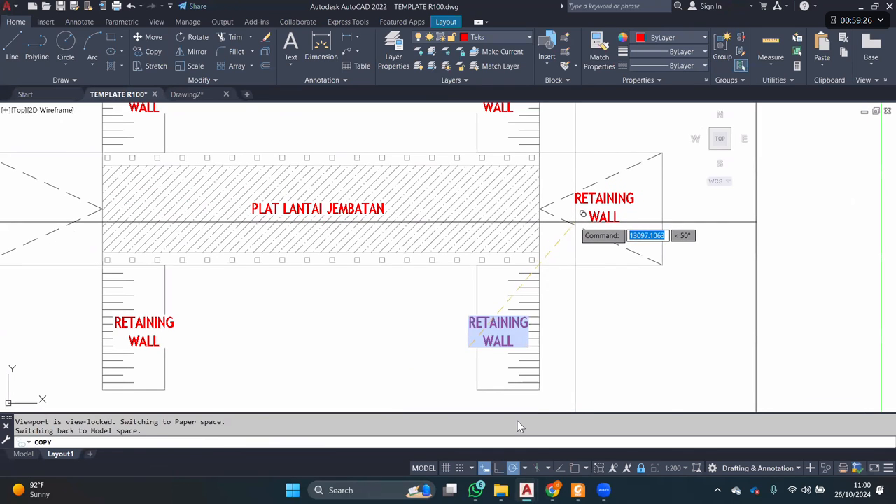
pyautogui.press('F3')
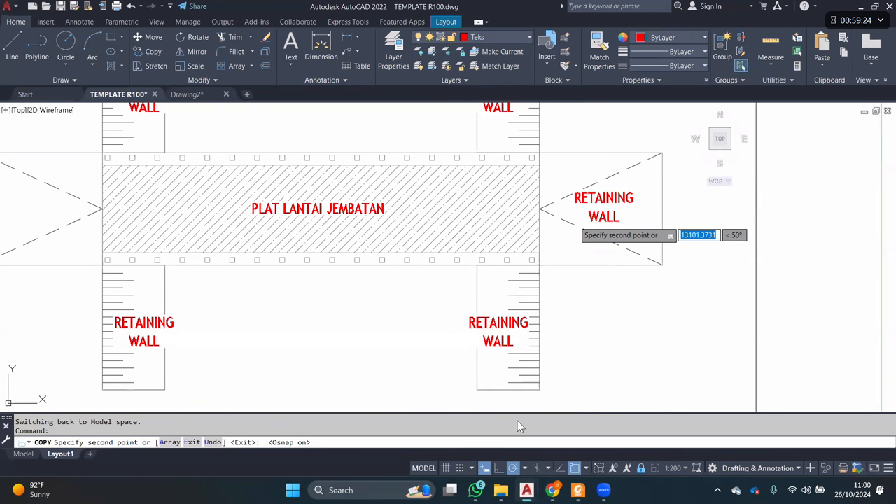
pyautogui.press('Escape')
# - Change the text in the right approach area to OPRITAN
pyautogui.doubleClick(606, 200)
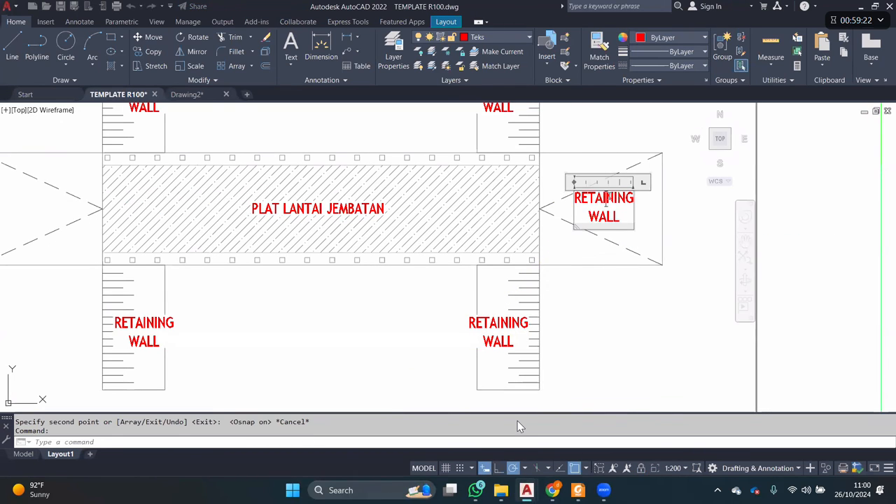
pyautogui.write('OPRITAN')
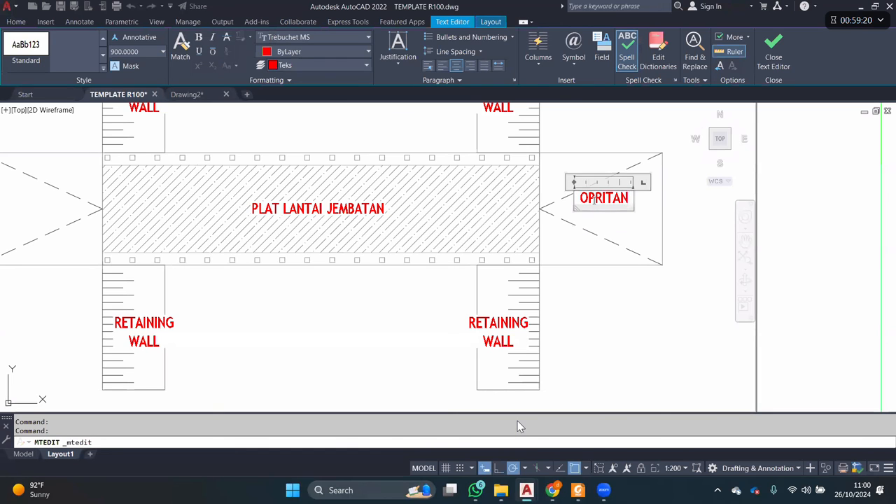
pyautogui.click(602, 220)
# - Move the OPRITAN text straight down to the vertical middle of the right approach area
pyautogui.click(602, 203)
pyautogui.write('m')
pyautogui.press('Return')
pyautogui.click(679, 206)
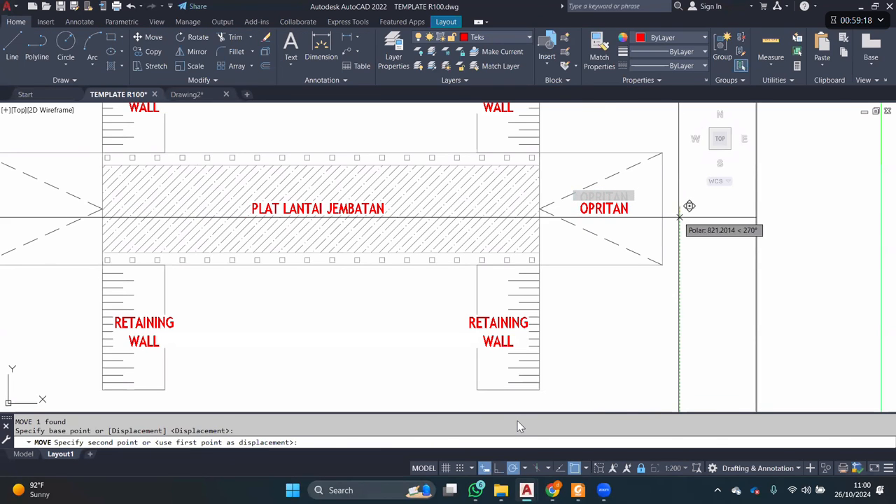
pyautogui.click(679, 219)
pyautogui.click(604, 208)
pyautogui.click(600, 207)
pyautogui.press('Escape')
pyautogui.press('Escape')
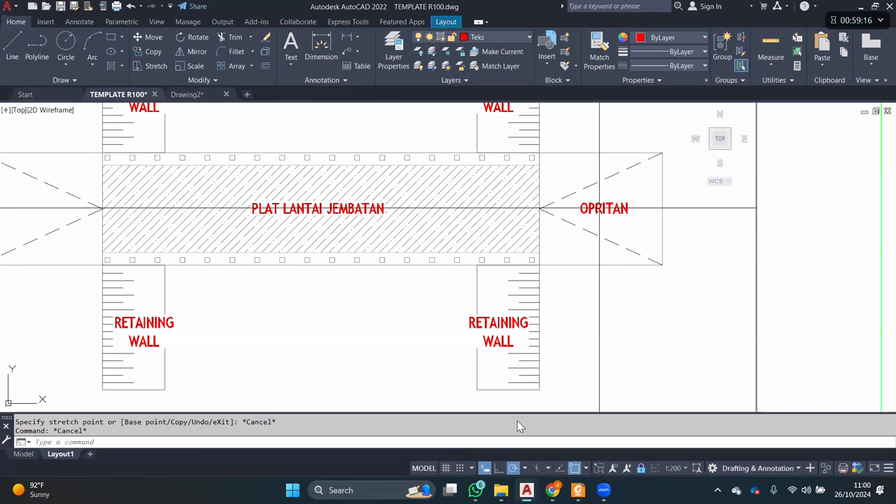
# - Mirror the OPRITAN text about the deck's vertical centerline into the left approach area, keeping the original
pyautogui.click(600, 208)
pyautogui.click(313, 299)
pyautogui.write('mi')
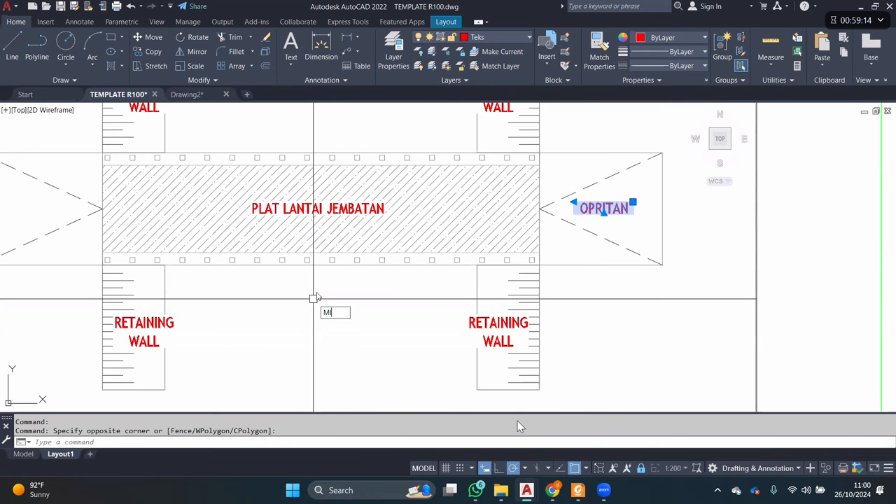
pyautogui.press('Return')
pyautogui.click(320, 260)
pyautogui.click(321, 350)
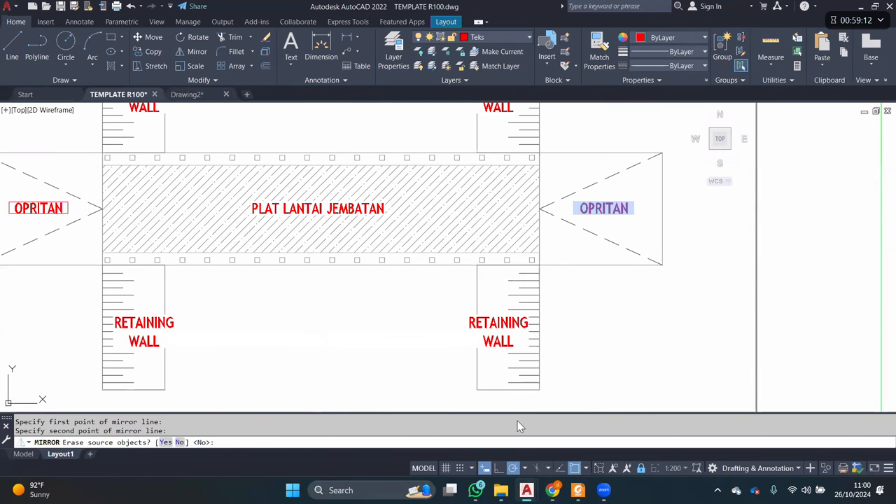
pyautogui.press('Return')
# - Set S100 as the current dimension style
pyautogui.scroll(-4, 372, 291)
pyautogui.moveTo(370, 296); pyautogui.dragTo(376, 316, button='middle')
pyautogui.scroll(2, 408, 282)
pyautogui.write('D')
pyautogui.press('Return')
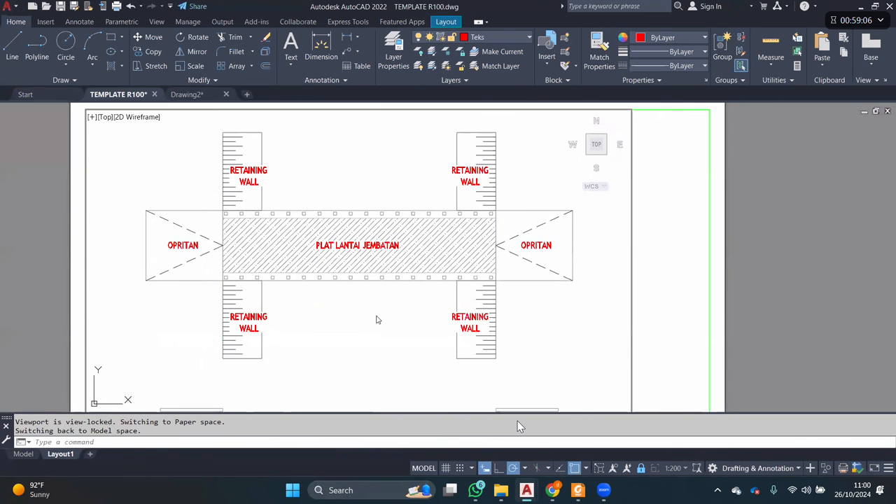
pyautogui.click(315, 191)
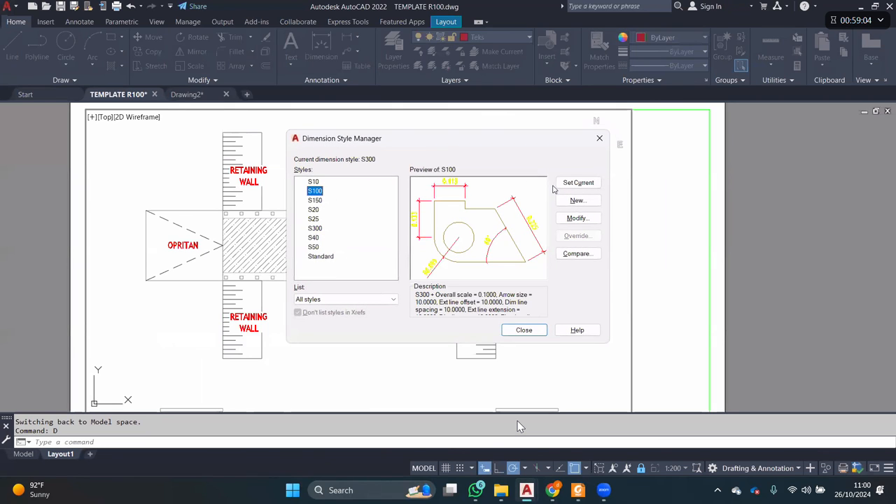
pyautogui.click(569, 185)
pyautogui.click(523, 330)
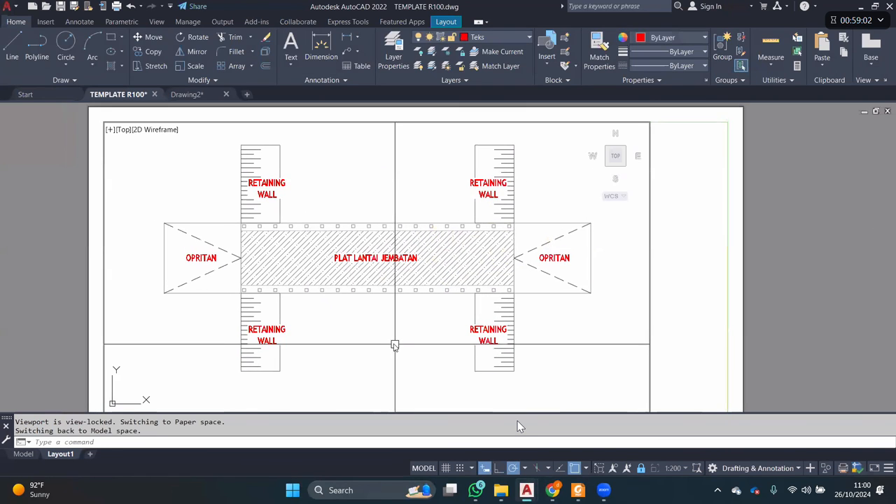
# - Add a vertical linear dimension across the bridge deck's left edge, placing it just outside the deck
pyautogui.press('Return')
pyautogui.scroll(2, 246, 309)
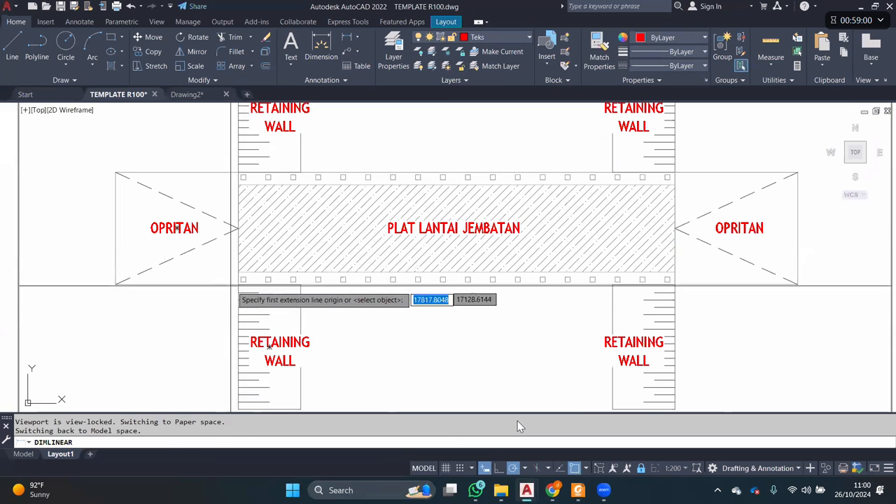
pyautogui.click(238, 284)
pyautogui.click(238, 172)
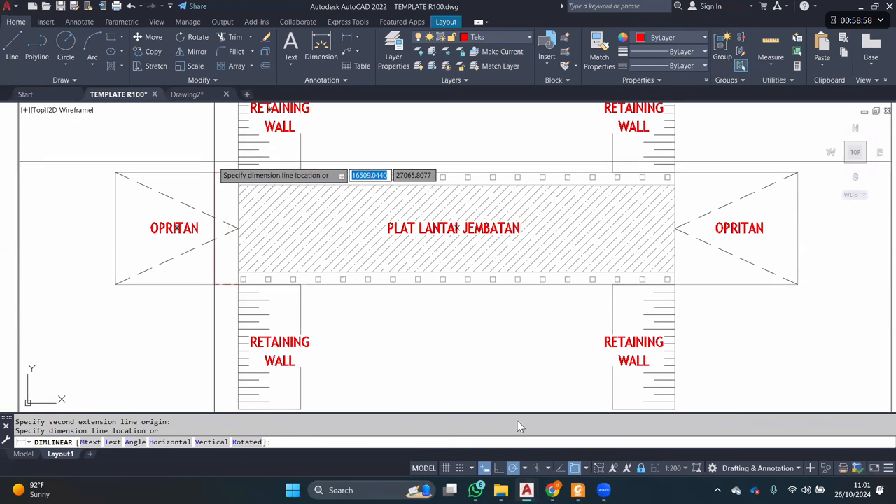
pyautogui.click(208, 160)
pyautogui.scroll(4, 208, 232)
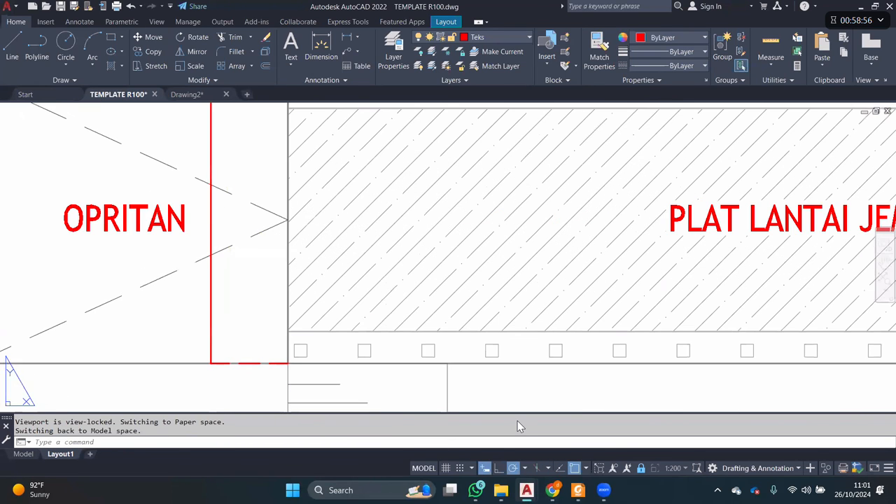
# - Raise the overall scale of the S100 dimension style and check the vertical dimension at the deck's left edge
pyautogui.click(208, 232)
pyautogui.scroll(-4, 241, 227)
pyautogui.press('Escape')
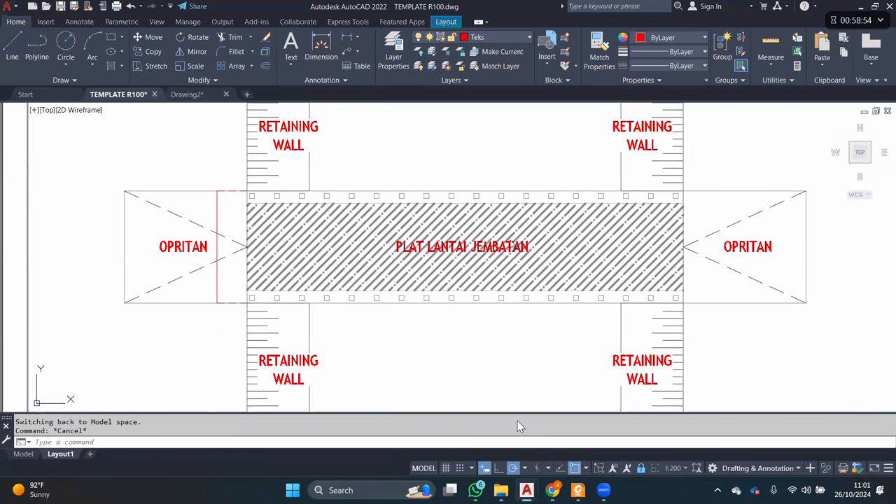
pyautogui.write('d')
pyautogui.press('Return')
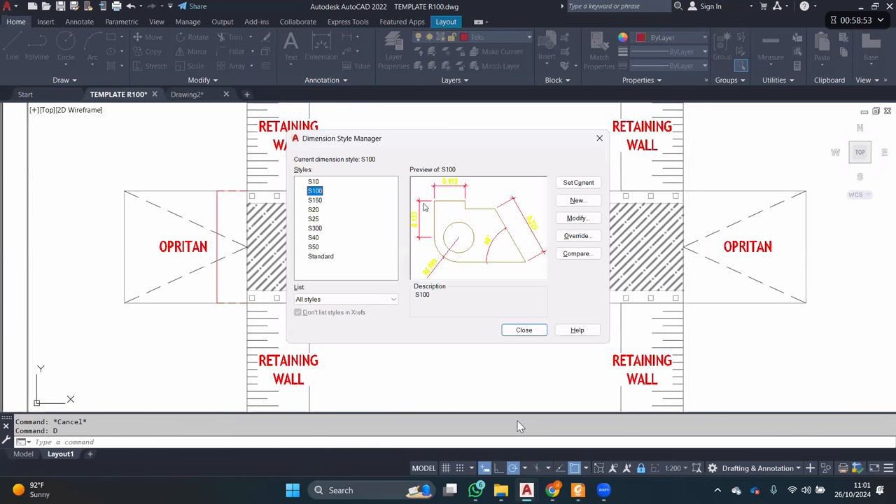
pyautogui.click(576, 218)
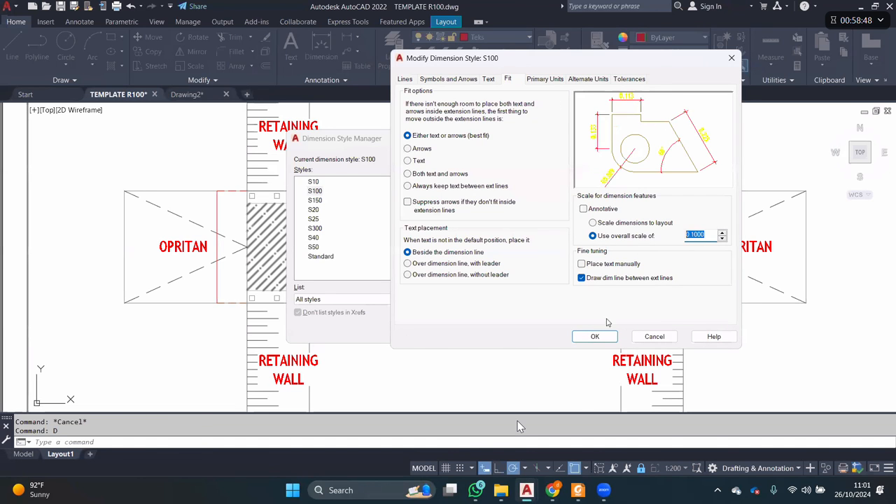
pyautogui.click(594, 337)
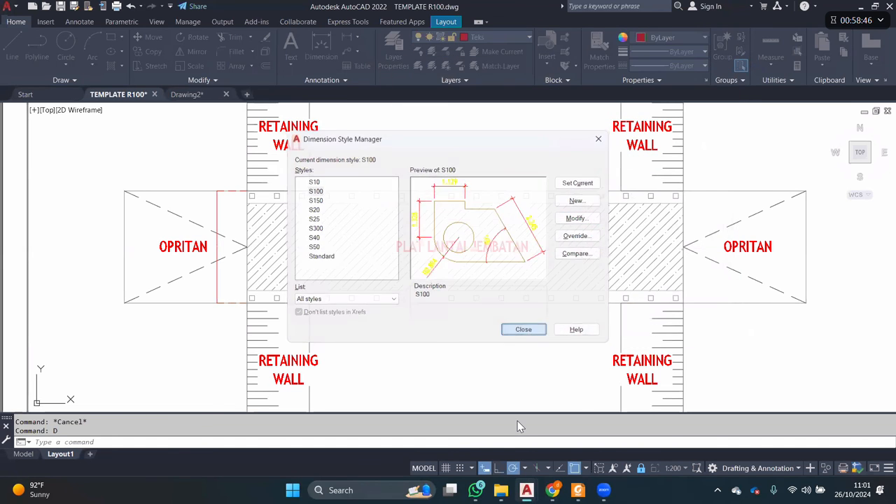
pyautogui.click(525, 331)
pyautogui.scroll(8, 222, 251)
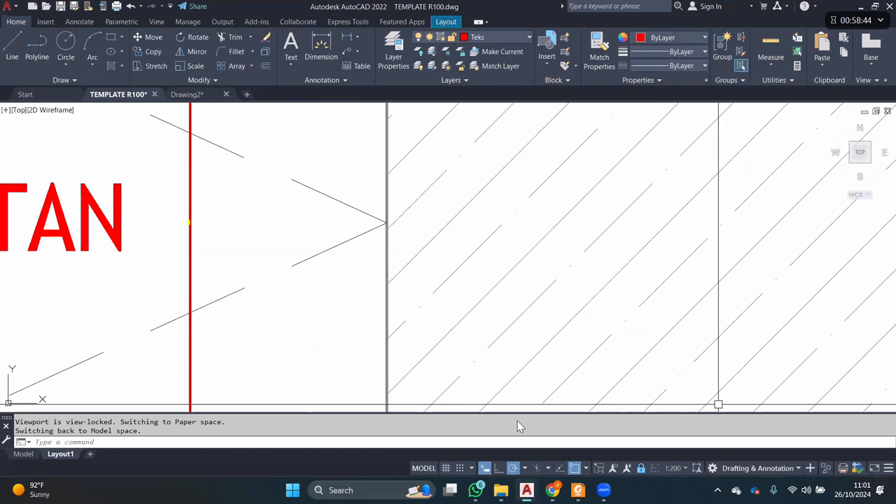
pyautogui.scroll(-2, 257, 278)
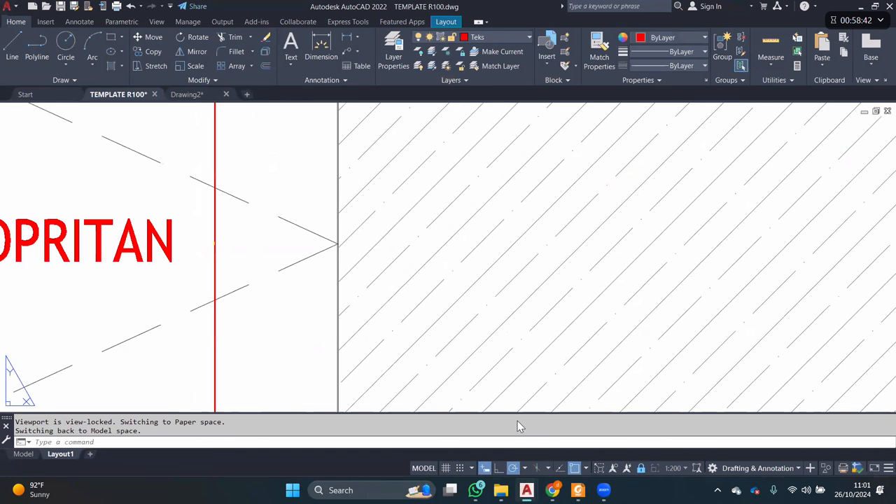
pyautogui.scroll(-3, 564, 259)
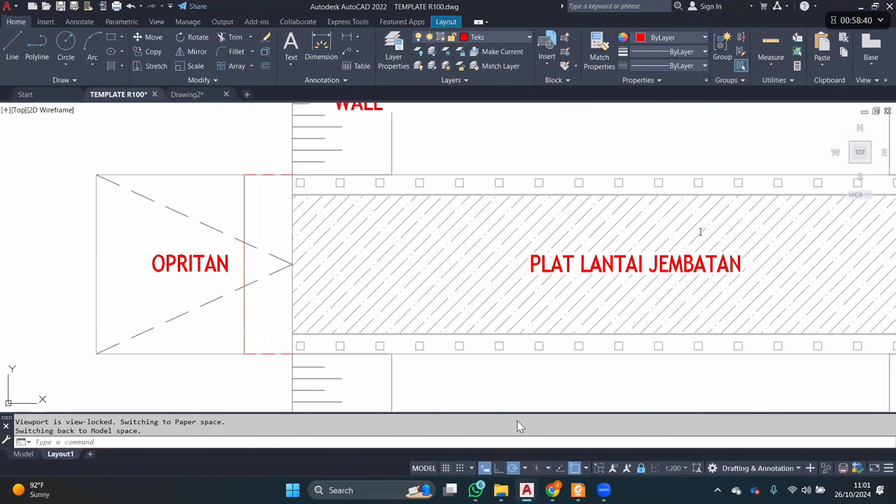
# - Set the overall dimension scale of the S100 style to 10
pyautogui.write('d')
pyautogui.press('Return')
pyautogui.press('Return')
pyautogui.click(595, 337)
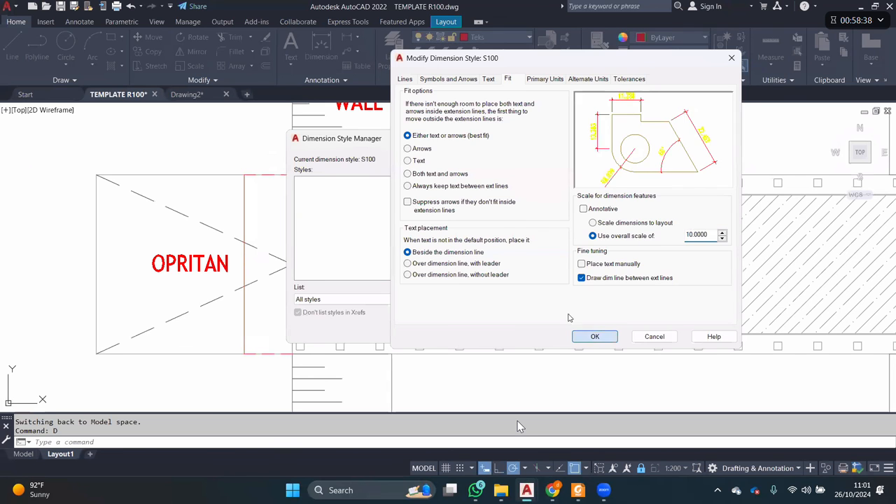
pyautogui.click(525, 332)
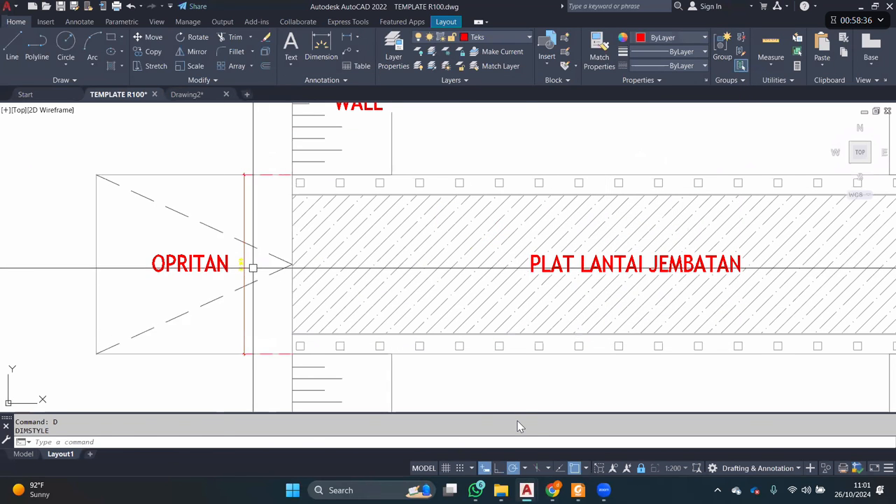
# - Create a new dimension style named S200, based on S100, with an overall scale of 20
pyautogui.scroll(4, 252, 267)
pyautogui.scroll(-4, 252, 266)
pyautogui.moveTo(255, 279); pyautogui.dragTo(297, 268, button='middle')
pyautogui.scroll(-3, 298, 268)
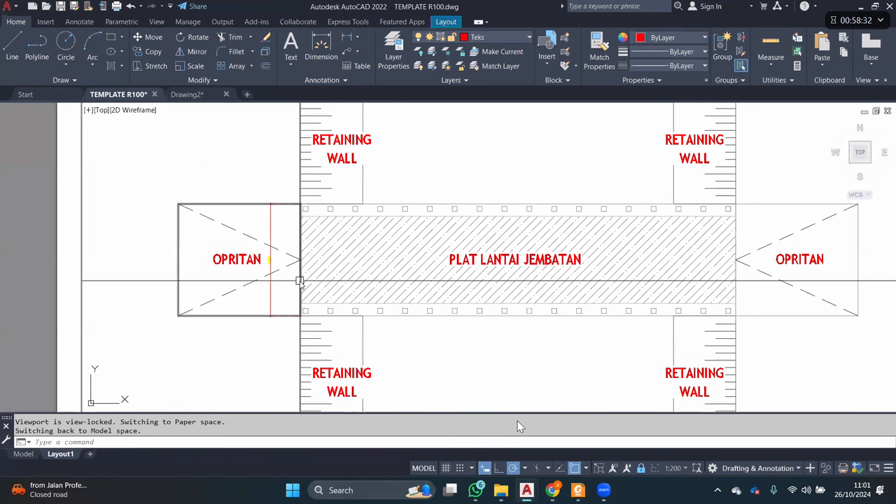
pyautogui.write('D')
pyautogui.press('Return')
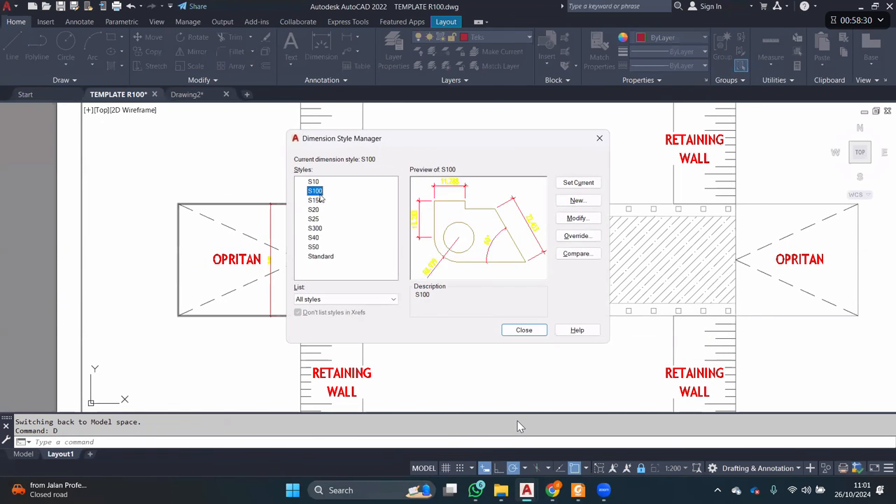
pyautogui.click(578, 201)
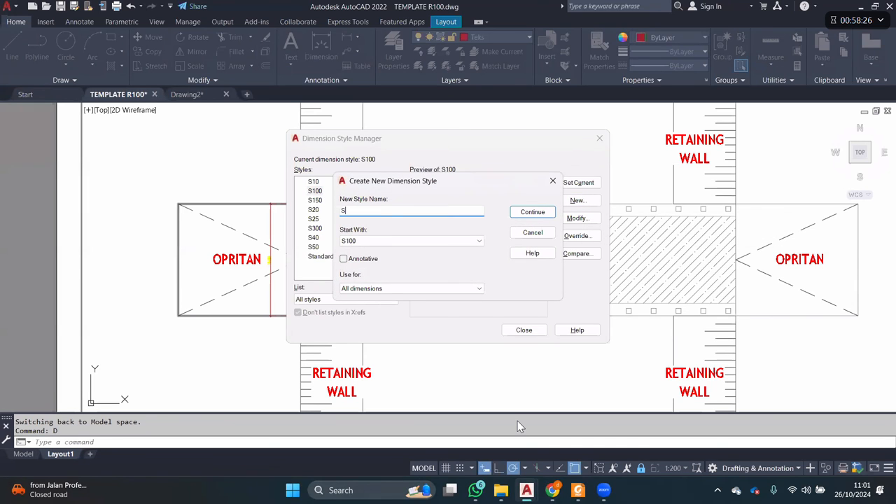
pyautogui.press('Escape')
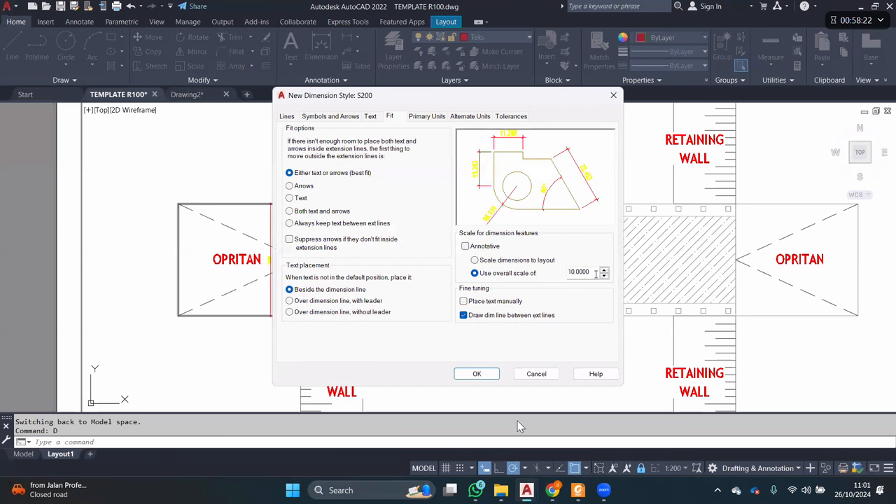
pyautogui.moveTo(573, 273); pyautogui.dragTo(567, 273)
pyautogui.click(478, 374)
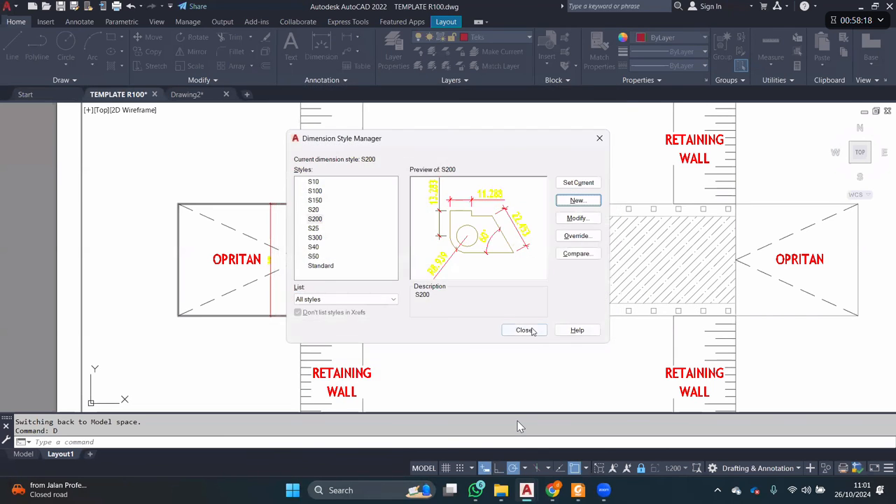
pyautogui.press('Return')
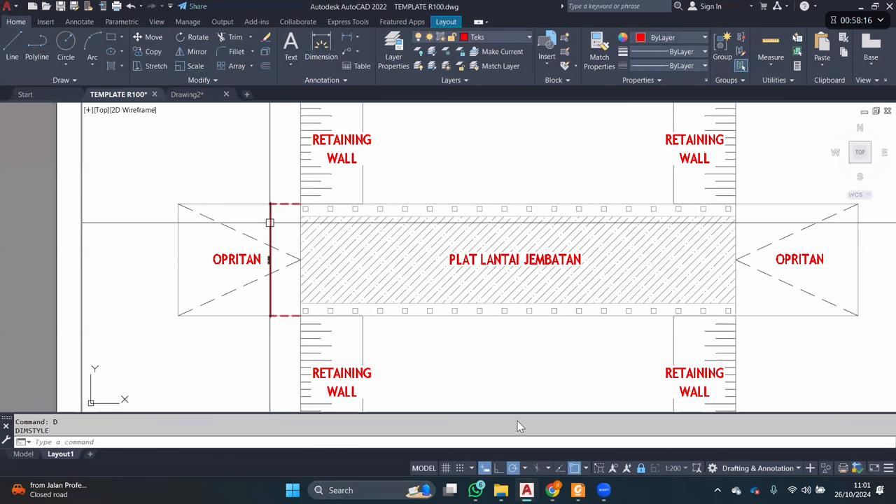
# - Apply the S200 dimension style to the vertical dimension beside the bridge deck's left edge
pyautogui.click(269, 222)
pyautogui.click(326, 83)
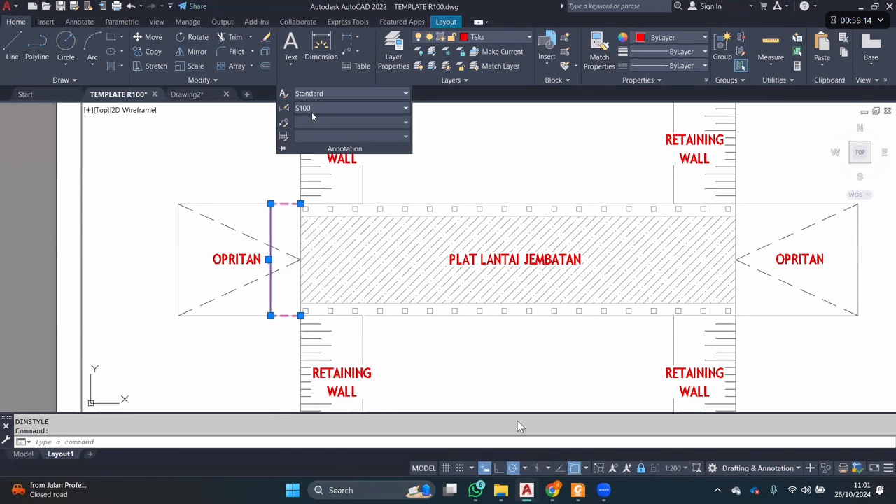
pyautogui.click(311, 111)
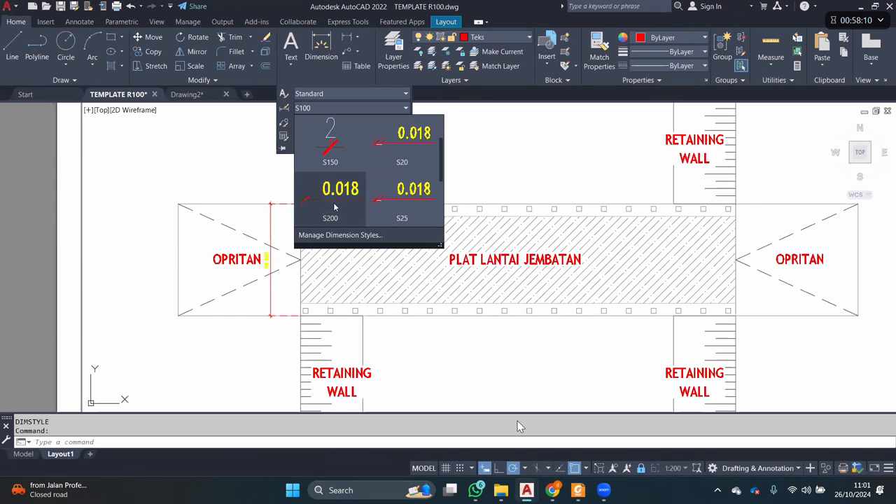
pyautogui.click(333, 201)
pyautogui.scroll(5, 262, 279)
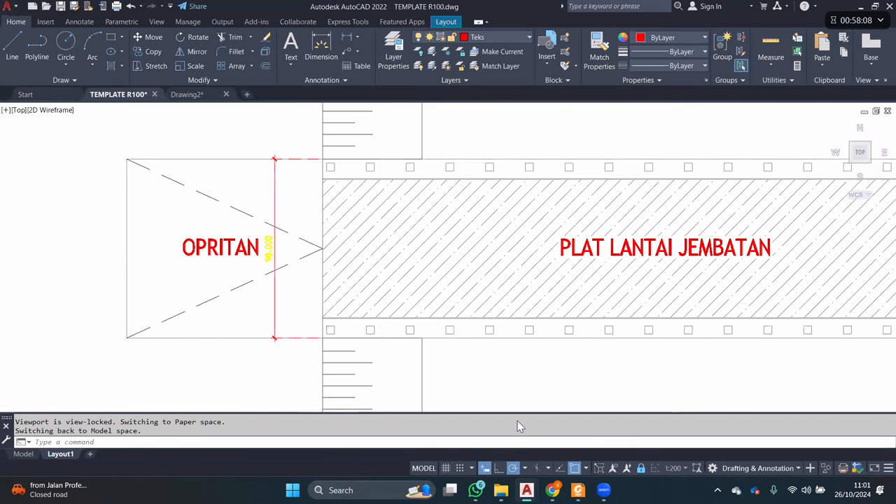
pyautogui.scroll(-2, 275, 247)
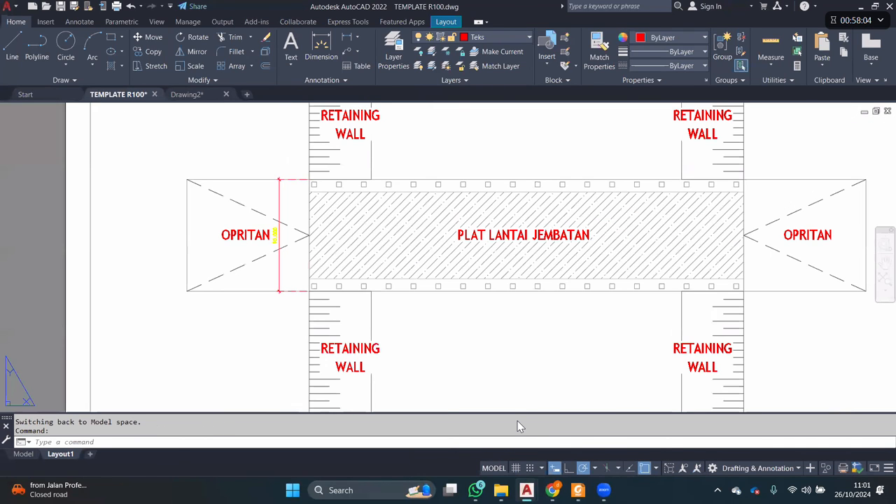
# - Set the overall dimension scale of the S200 style to 50
pyautogui.scroll(-2, 294, 282)
pyautogui.moveTo(352, 274); pyautogui.dragTo(304, 273, button='middle')
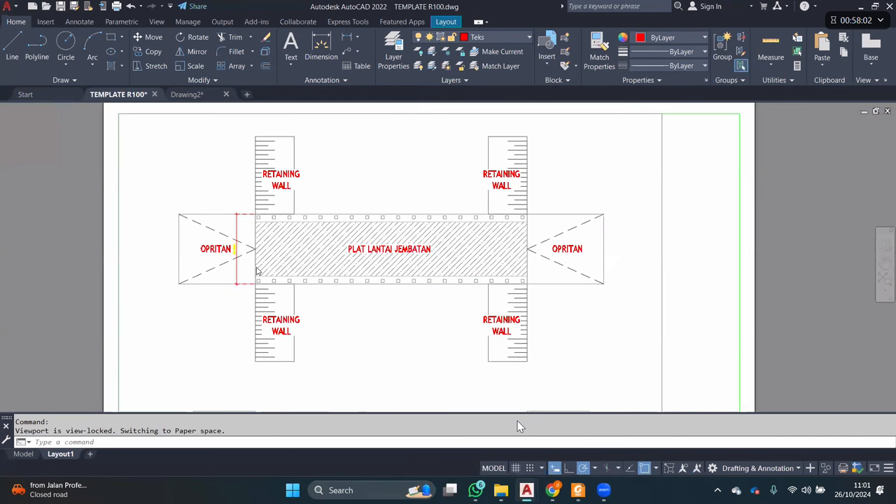
pyautogui.scroll(-2, 233, 254)
pyautogui.scroll(2, 236, 256)
pyautogui.moveTo(230, 260); pyautogui.dragTo(255, 264, button='middle')
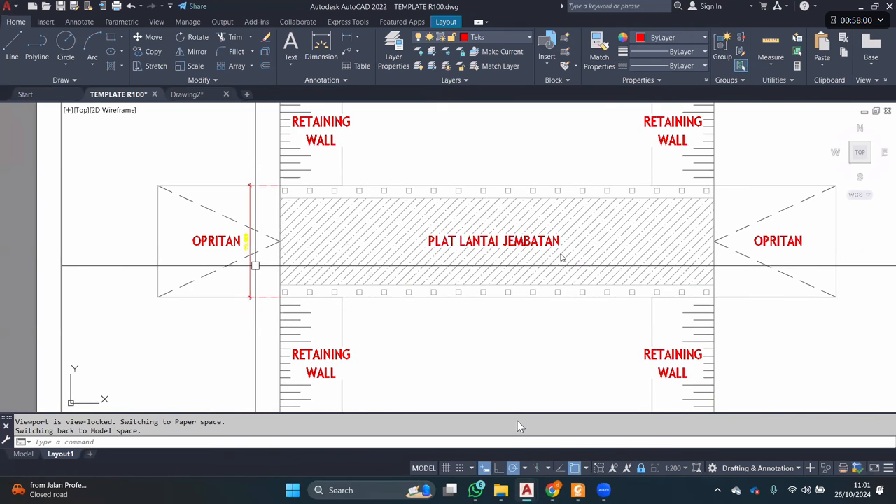
pyautogui.scroll(1, 257, 265)
pyautogui.write('d')
pyautogui.press('Return')
pyautogui.click(578, 218)
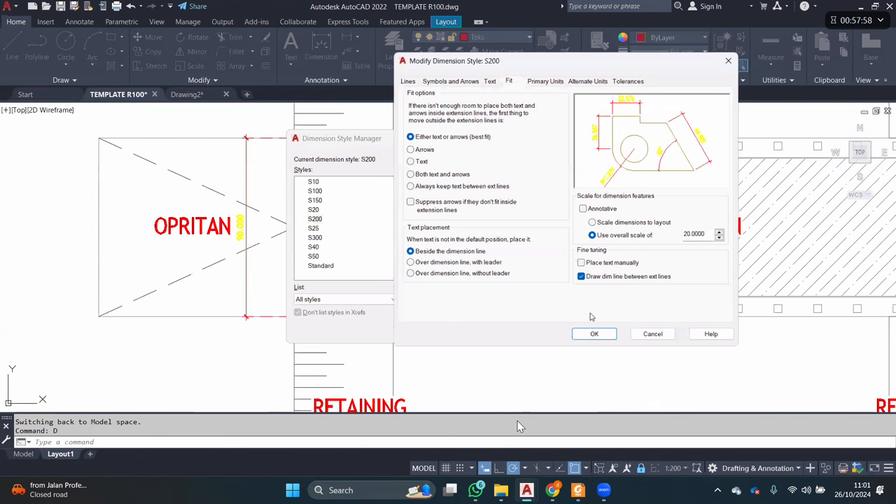
pyautogui.moveTo(708, 235); pyautogui.dragTo(659, 237)
pyautogui.write('50')
pyautogui.click(594, 337)
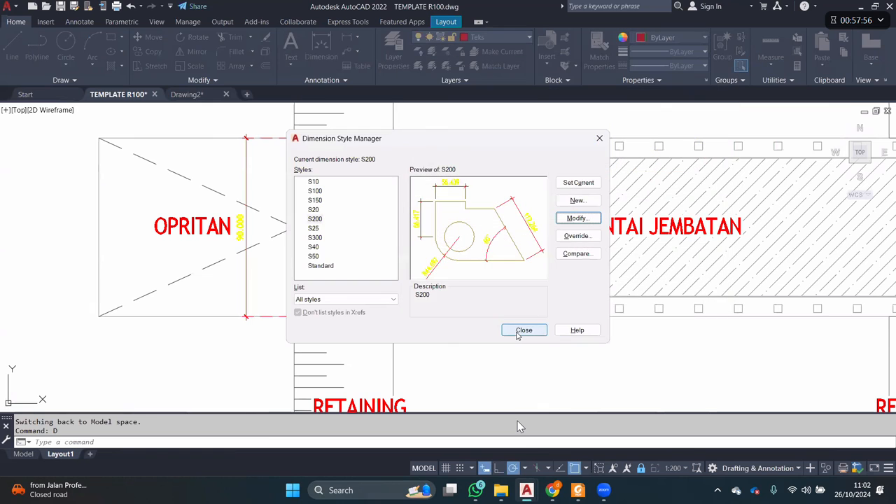
# - Set the overall dimension scale of the S200 style to 200
pyautogui.click(586, 221)
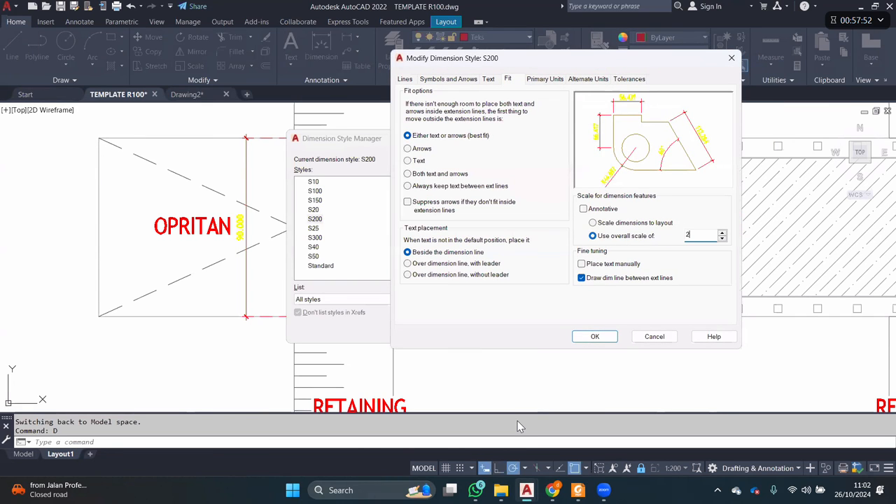
pyautogui.click(595, 337)
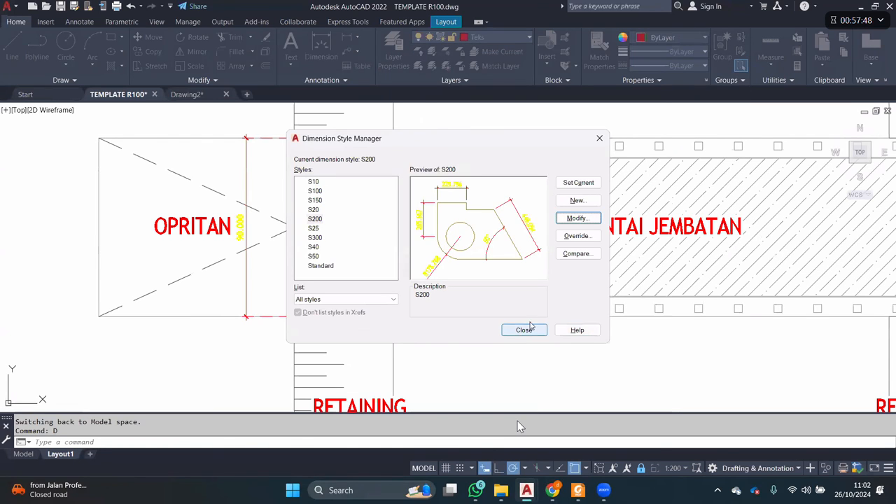
# - Set the text height of the S200 dimension style to 200 and apply the changes to the drawing
pyautogui.click(574, 219)
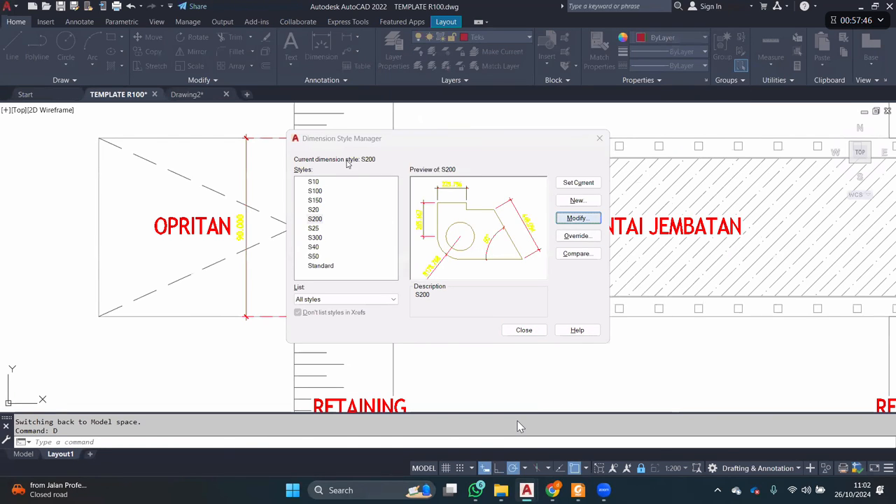
pyautogui.click(490, 80)
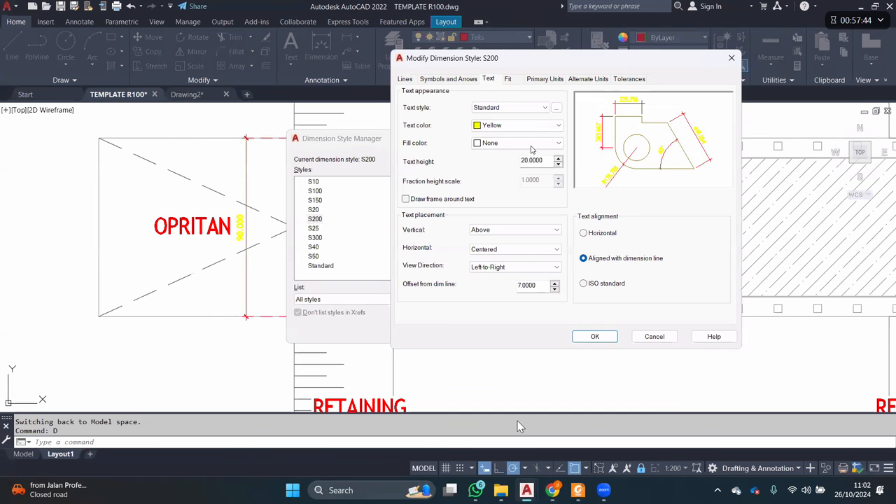
pyautogui.click(549, 161)
pyautogui.click(592, 338)
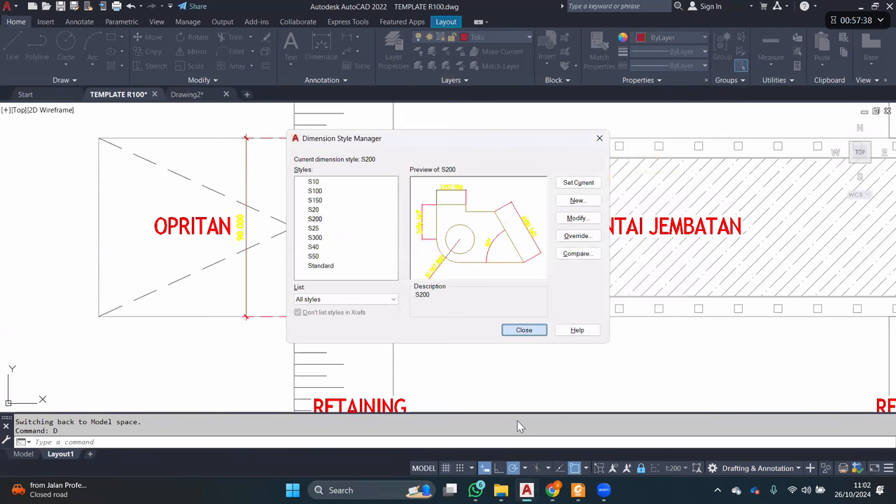
pyautogui.click(524, 330)
# - Set the text height of the S200 dimension style to 20, leaving its overall scale at 200
pyautogui.scroll(-4, 264, 193)
pyautogui.moveTo(264, 193); pyautogui.dragTo(299, 220, button='middle')
pyautogui.write('D')
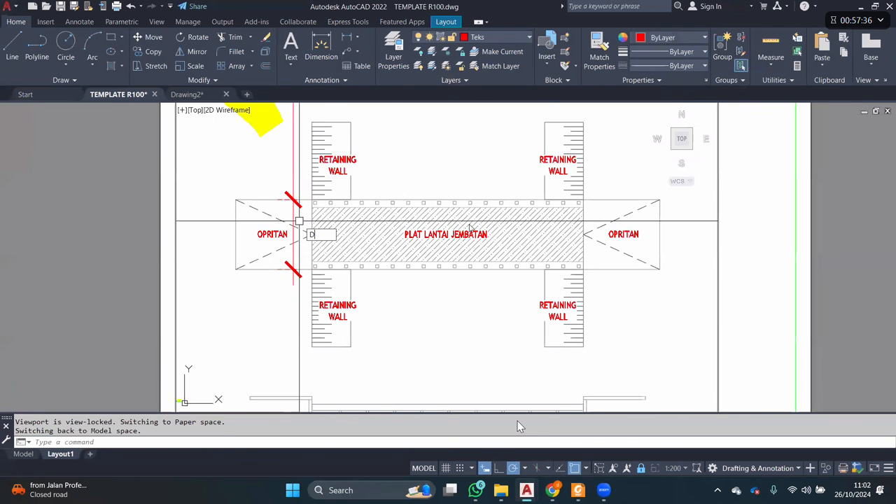
pyautogui.press('Return')
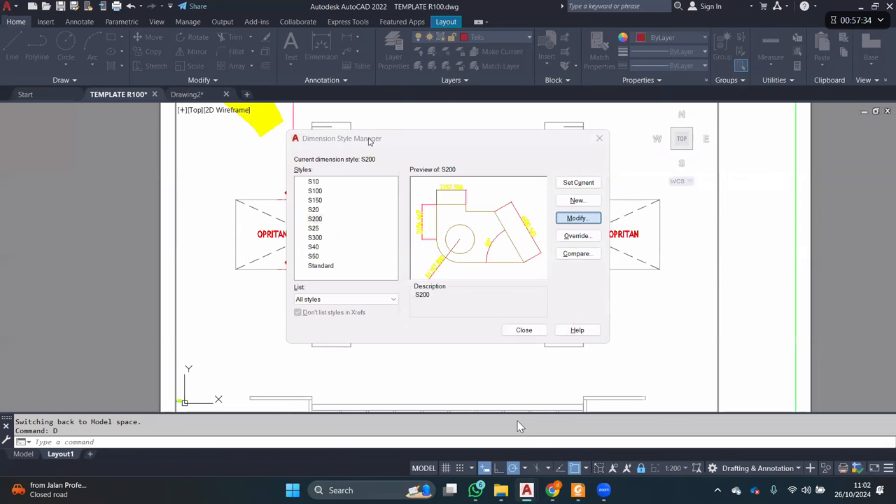
pyautogui.click(578, 218)
pyautogui.click(509, 79)
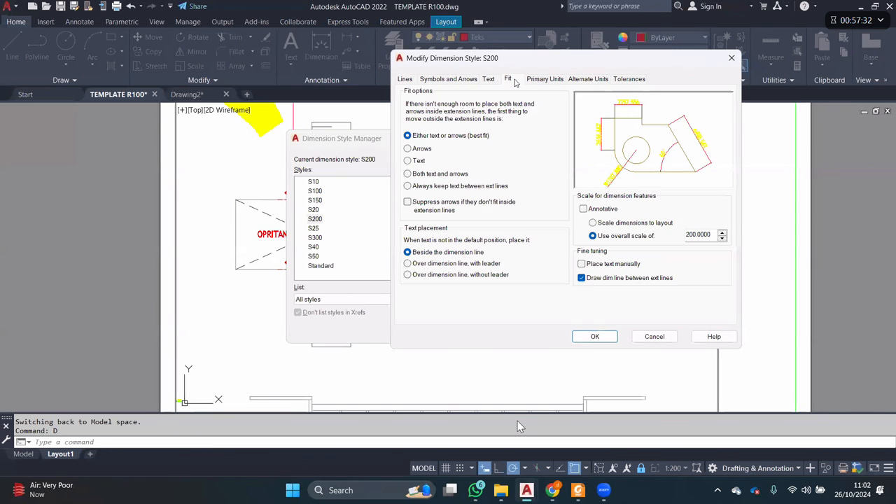
pyautogui.click(488, 79)
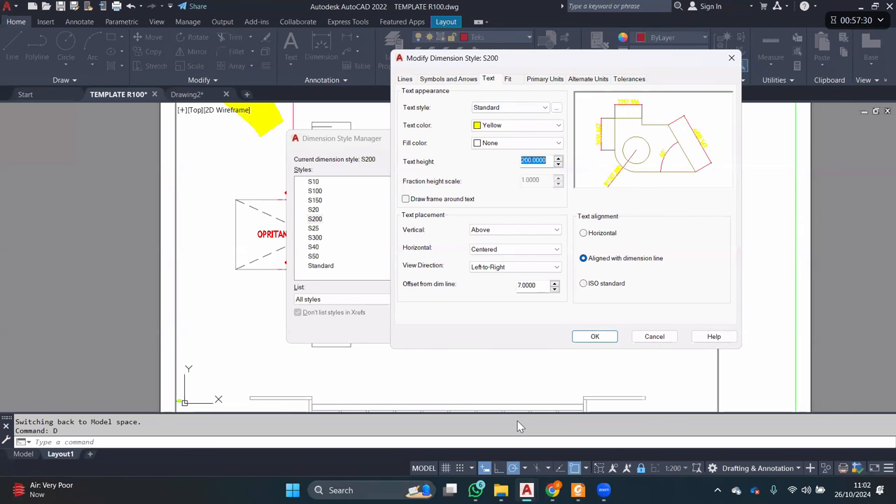
pyautogui.click(591, 337)
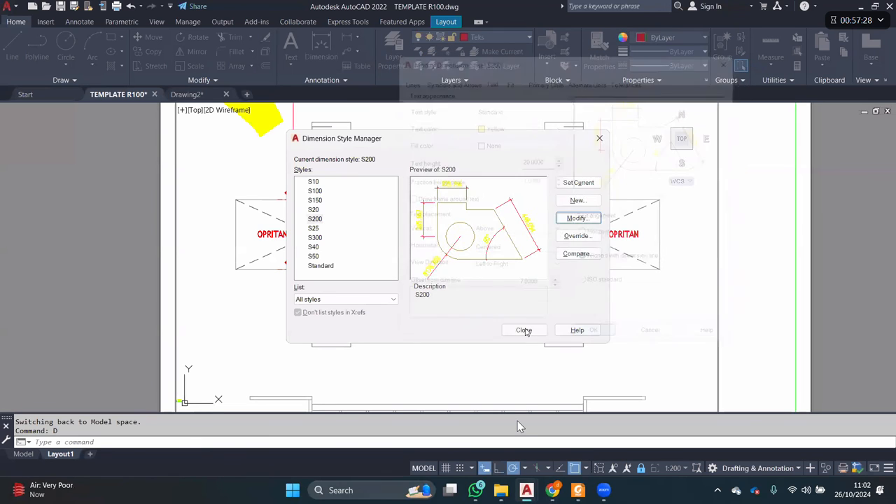
pyautogui.click(525, 329)
# - Set the overall dimension scale of the S200 dimension style to 50 and apply it to the drawing
pyautogui.scroll(-1, 518, 427)
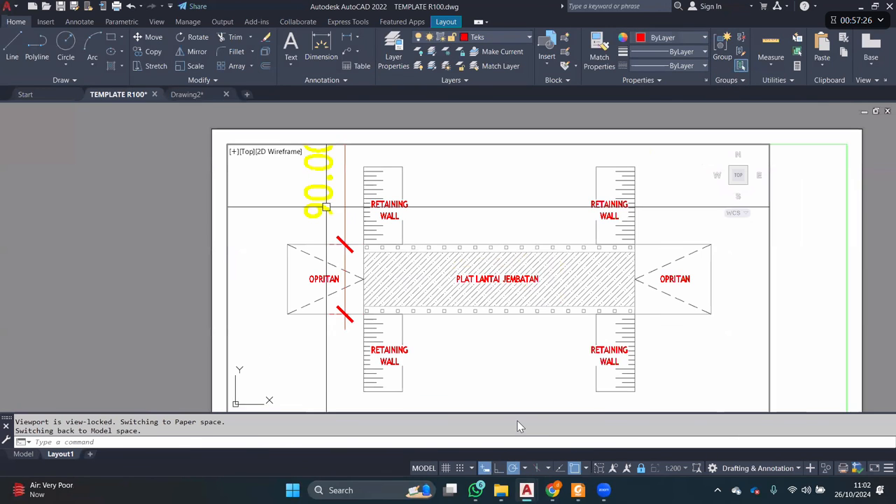
pyautogui.write('d')
pyautogui.press('Return')
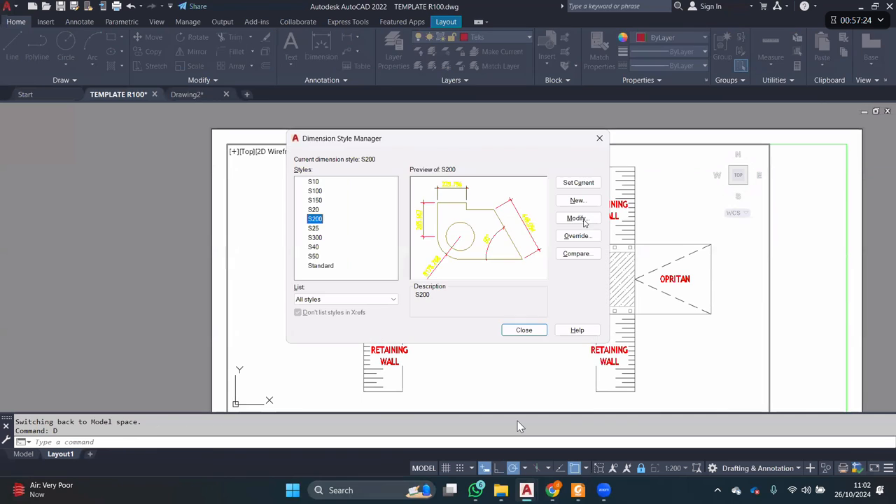
pyautogui.click(576, 216)
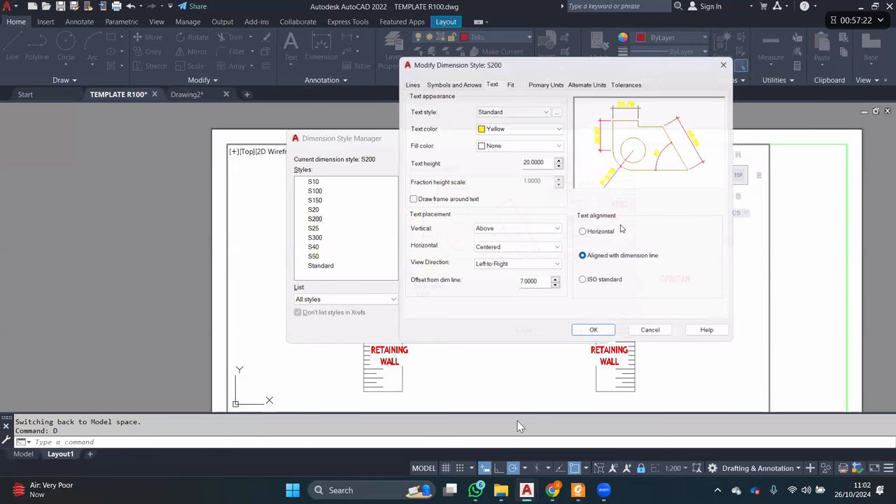
pyautogui.click(508, 79)
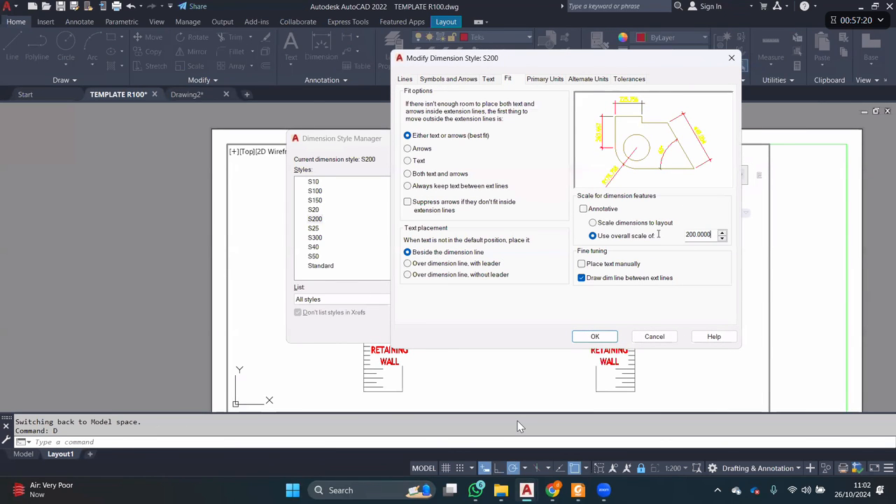
pyautogui.doubleClick(710, 235)
pyautogui.write('1')
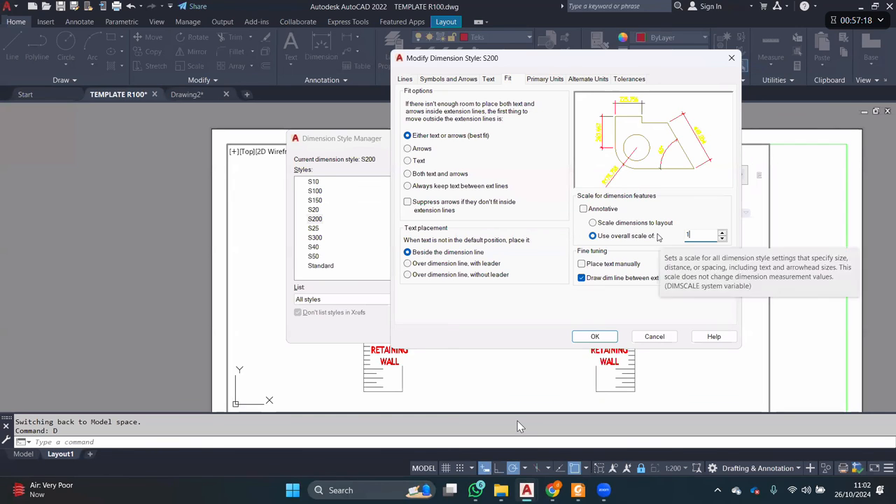
pyautogui.write('0')
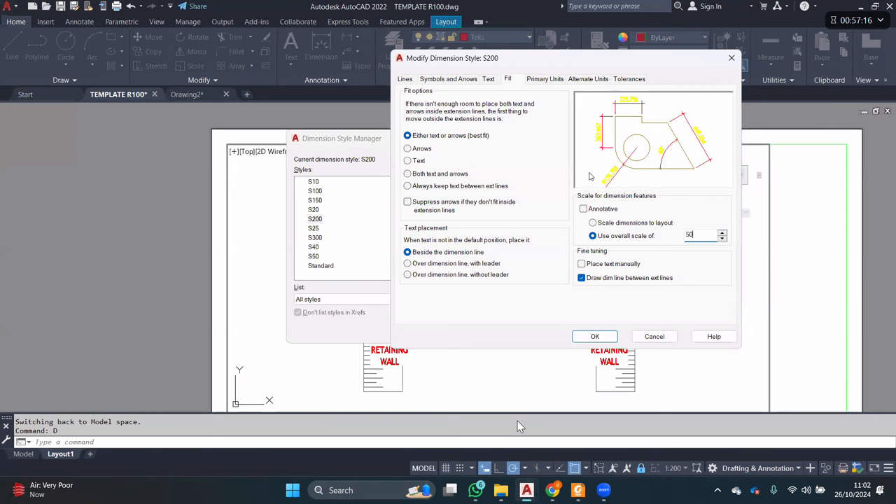
pyautogui.click(595, 336)
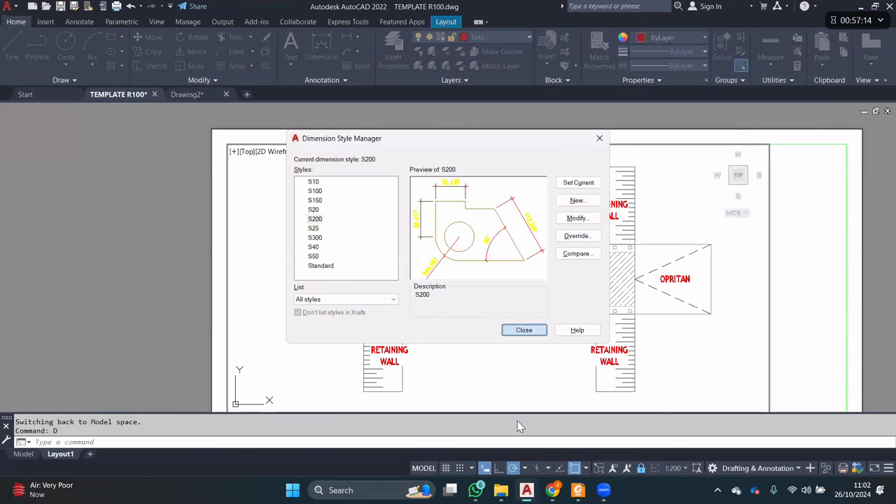
pyautogui.click(528, 334)
pyautogui.scroll(3, 339, 282)
pyautogui.moveTo(348, 295)
pyautogui.mouseDown(button='middle')
pyautogui.moveTo(406, 249)
pyautogui.moveTo(378, 256)
pyautogui.mouseUp(button='middle')
pyautogui.scroll(-2, 420, 249)
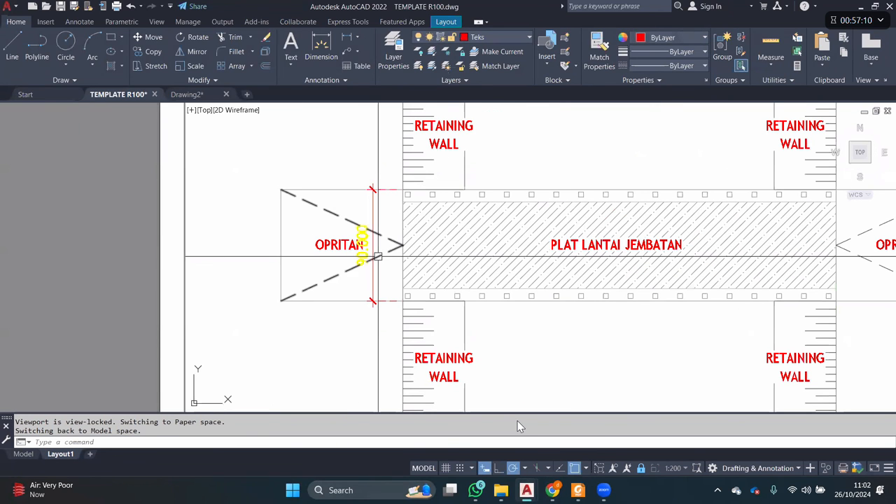
# - Set the linear measurement scale factor of the S200 dimension style to 0.001 and apply it to the drawing
pyautogui.write('d')
pyautogui.press('Return')
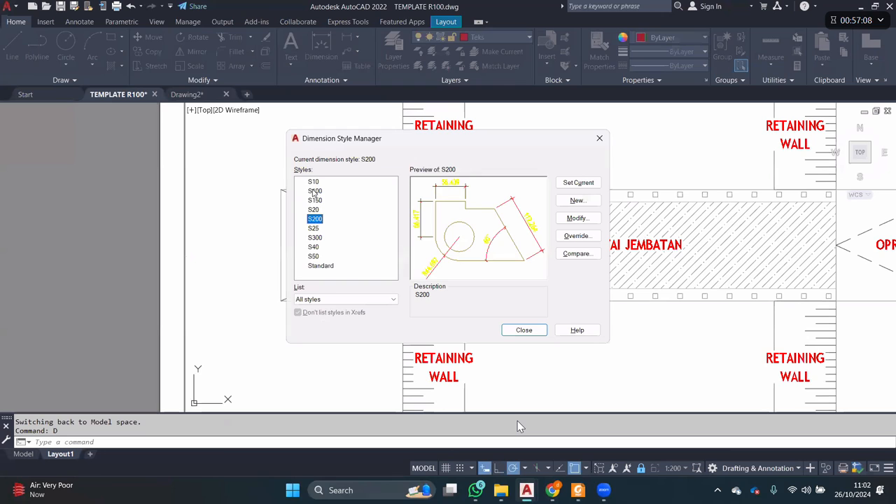
pyautogui.click(315, 191)
pyautogui.click(315, 218)
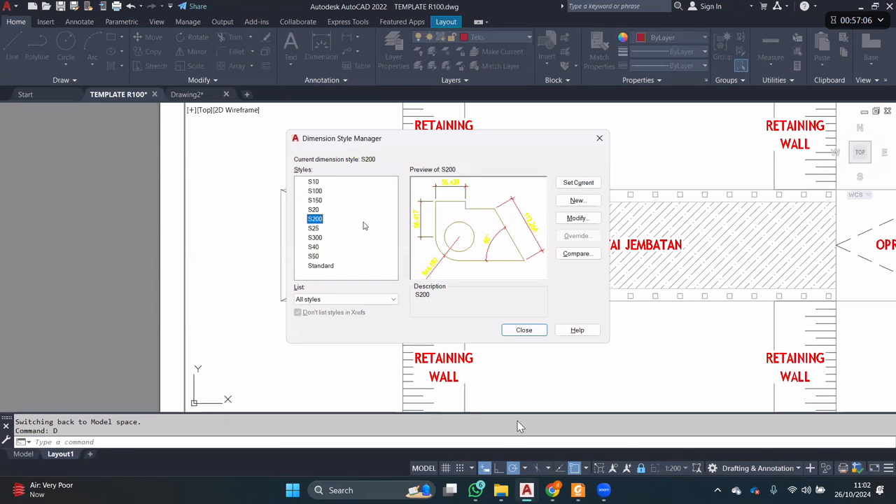
pyautogui.click(581, 218)
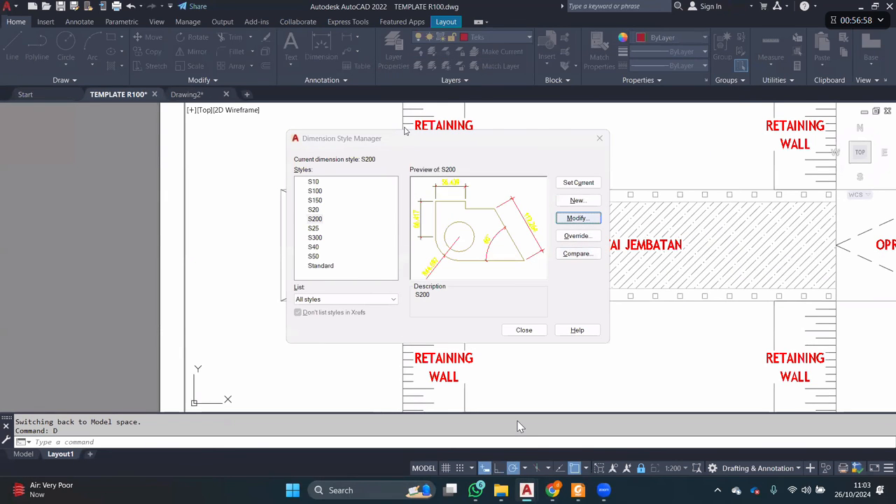
pyautogui.press('Return')
pyautogui.click(539, 79)
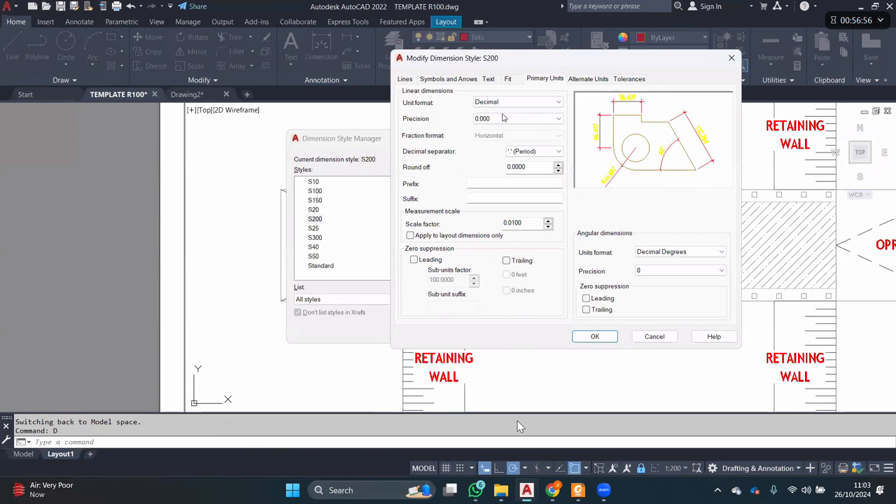
pyautogui.click(511, 223)
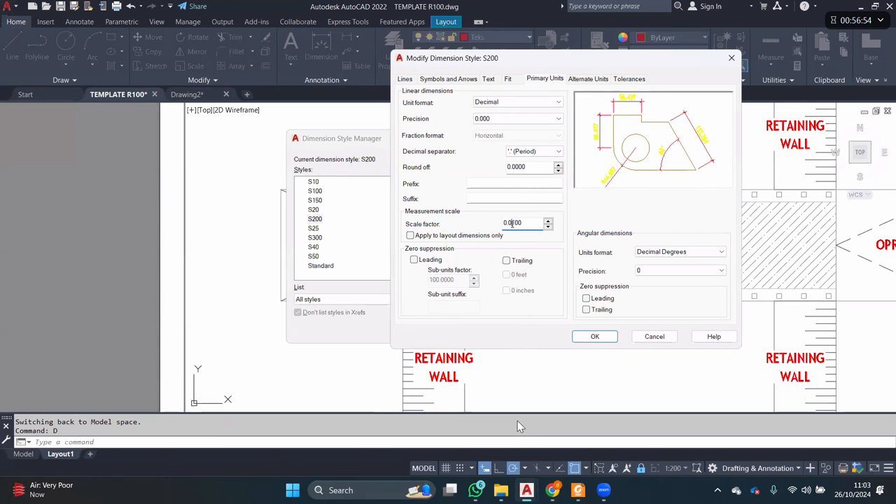
pyautogui.click(595, 337)
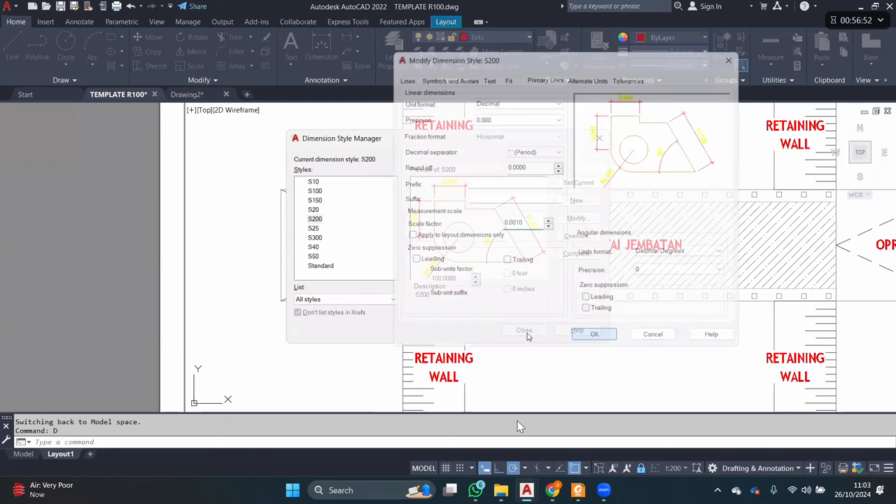
pyautogui.click(575, 218)
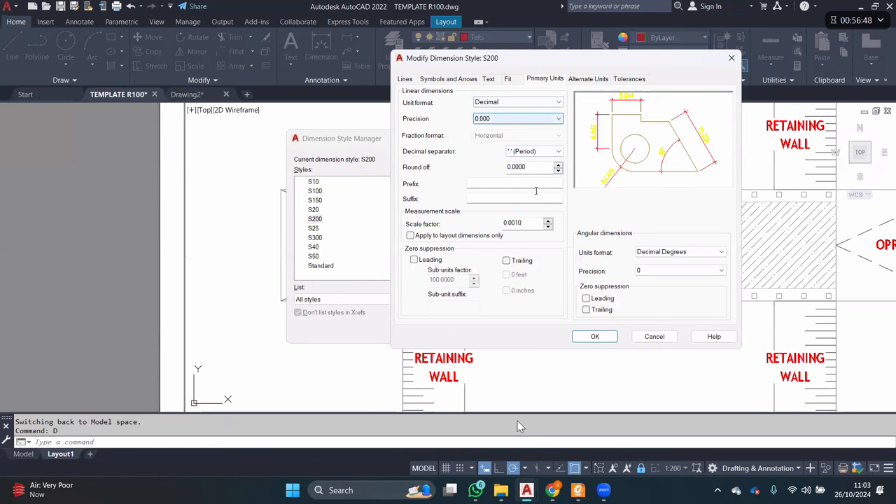
pyautogui.click(594, 336)
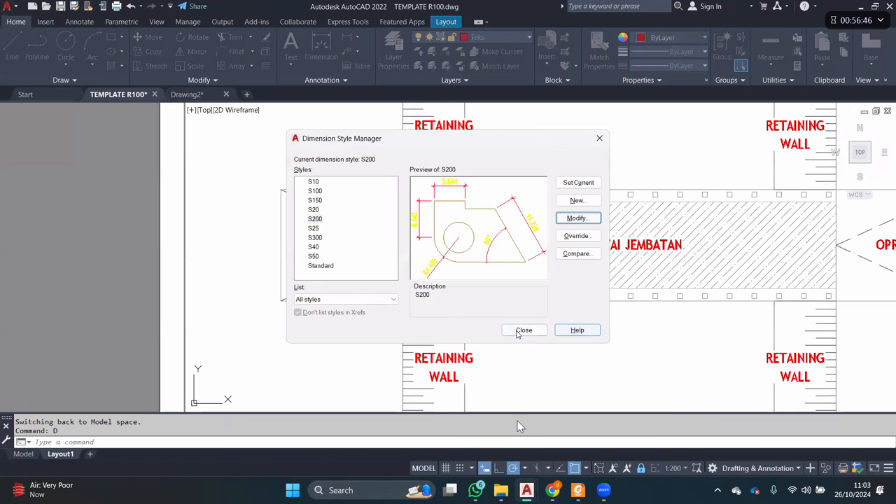
pyautogui.click(523, 330)
pyautogui.scroll(2, 374, 243)
pyautogui.scroll(-2, 364, 248)
# - Shift the vertical deck-width dimension beside the left OPRITAN closer to the end of the bridge slab
pyautogui.click(367, 252)
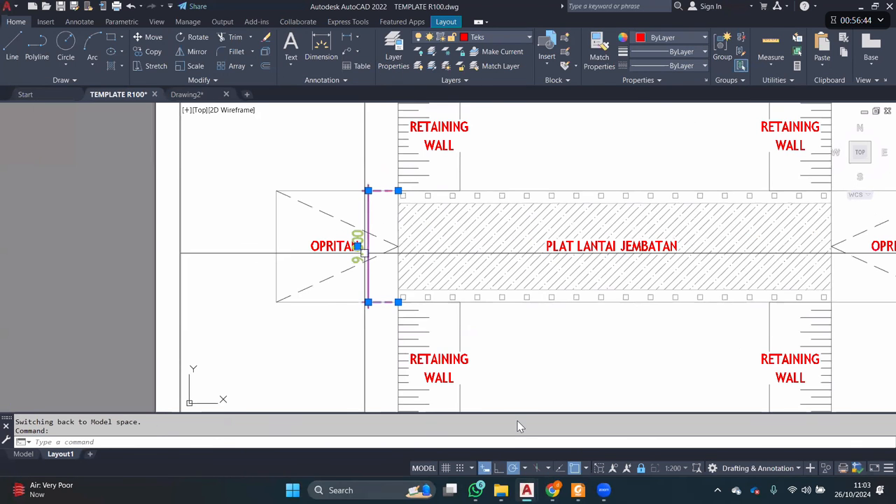
pyautogui.scroll(2, 371, 308)
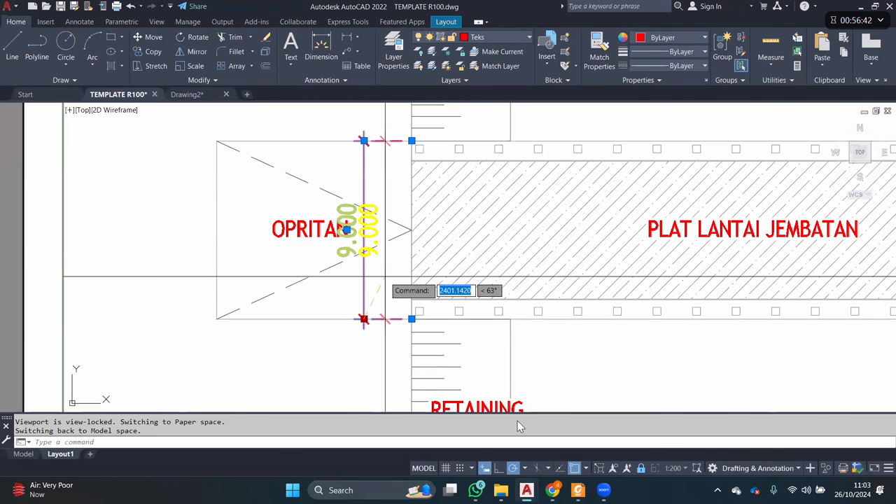
pyautogui.scroll(-2, 374, 255)
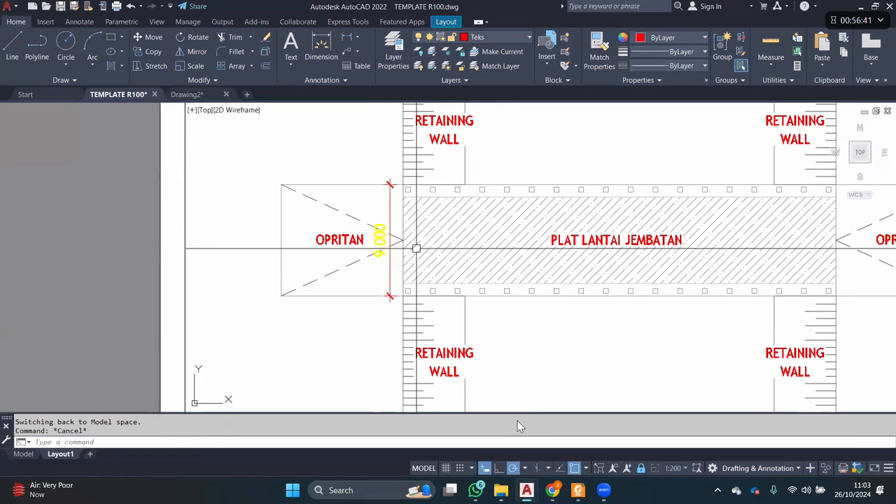
# - Add a horizontal linear dimension along the full length of the bridge slab, placed just above its upper edge
pyautogui.doubleClick(371, 250)
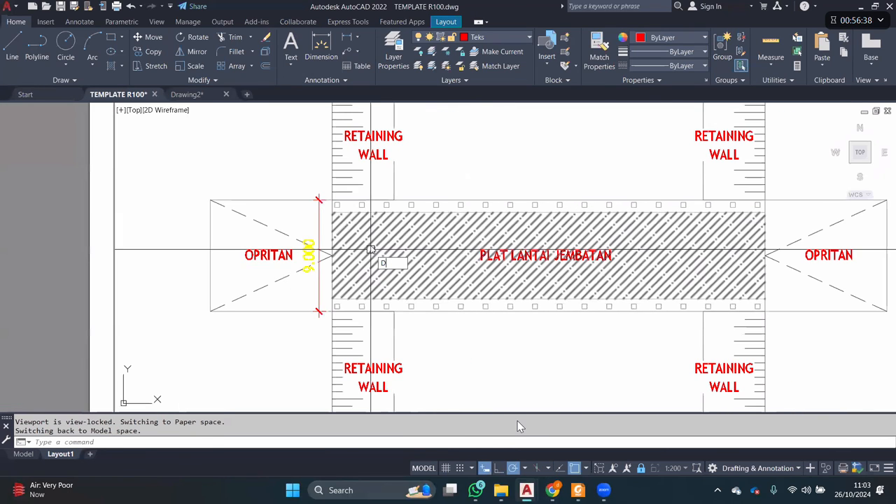
pyautogui.write('DIMLI')
pyautogui.press('Return')
pyautogui.scroll(2, 348, 193)
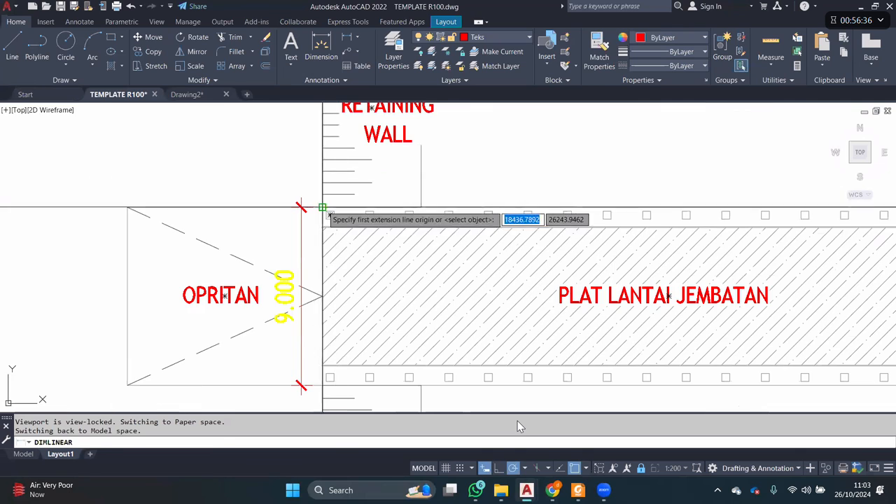
pyautogui.click(323, 207)
pyautogui.scroll(-4, 455, 196)
pyautogui.scroll(2, 791, 189)
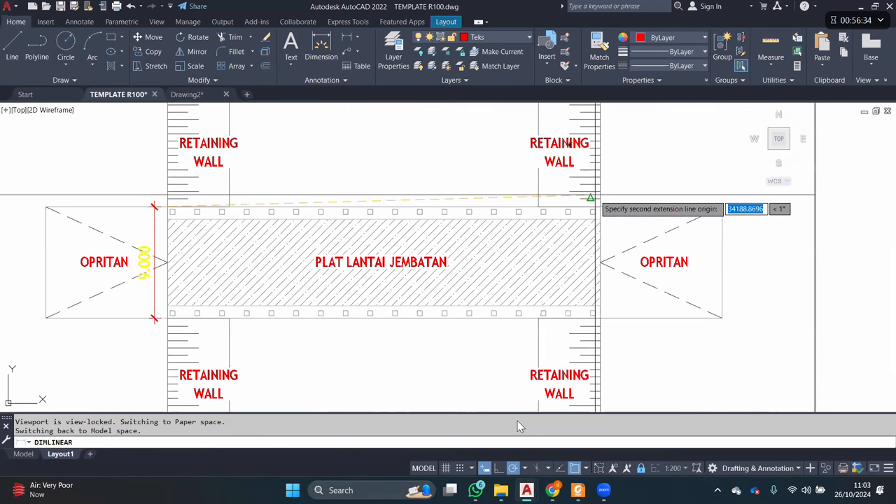
pyautogui.click(591, 198)
pyautogui.click(453, 184)
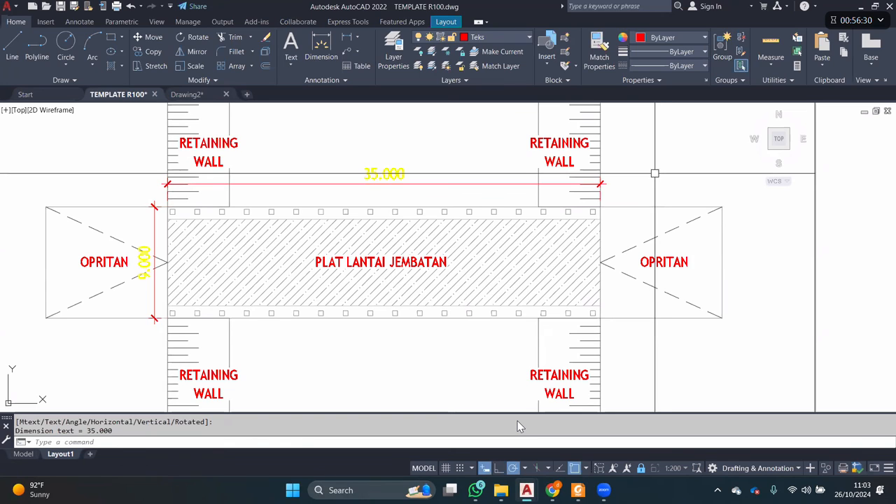
# - Draw a circle for the drawing title bubble in the free space below the bridge plan
pyautogui.scroll(-1, 660, 178)
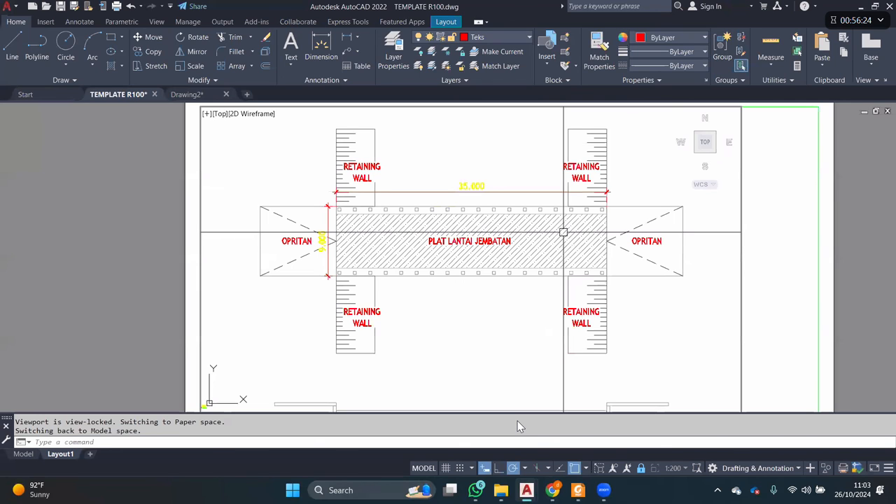
pyautogui.write('c')
pyautogui.press('Return')
pyautogui.scroll(2, 383, 325)
pyautogui.click(383, 324)
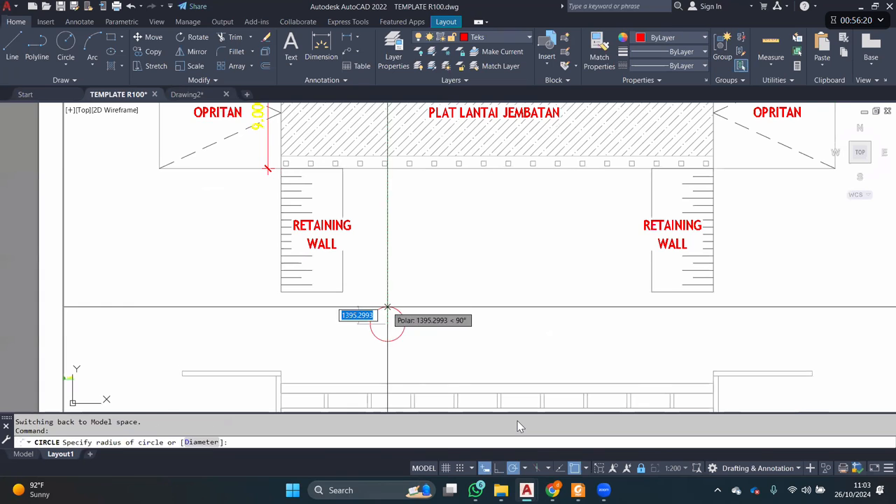
pyautogui.click(399, 321)
# - Draw a horizontal title line rightward from the right quadrant of the title circle
pyautogui.scroll(1, 399, 321)
pyautogui.write('l')
pyautogui.press('Return')
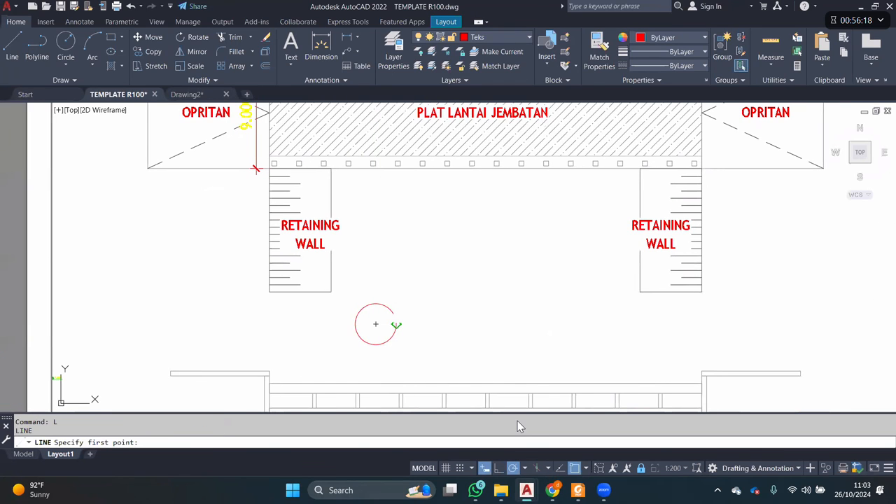
pyautogui.click(394, 323)
pyautogui.click(558, 323)
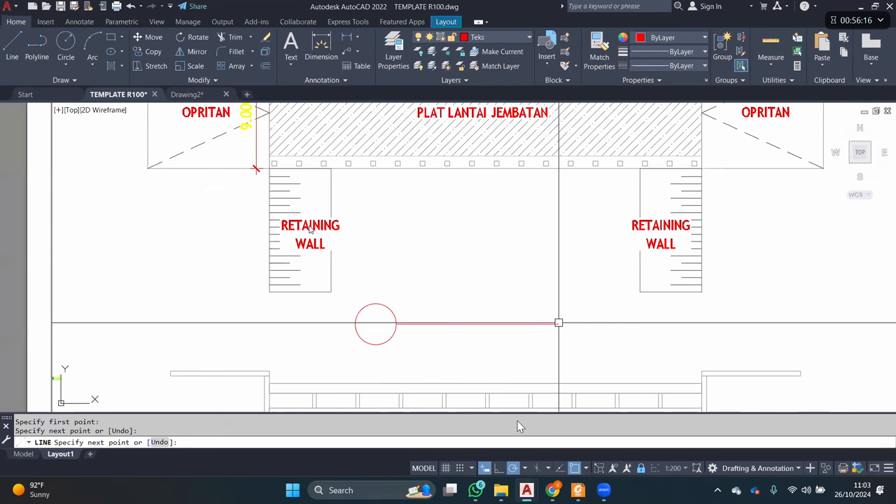
pyautogui.press('Escape')
# - Copy the lower-left RETAINING WALL label to the title line beside the circle
pyautogui.write('co')
pyautogui.press('Escape')
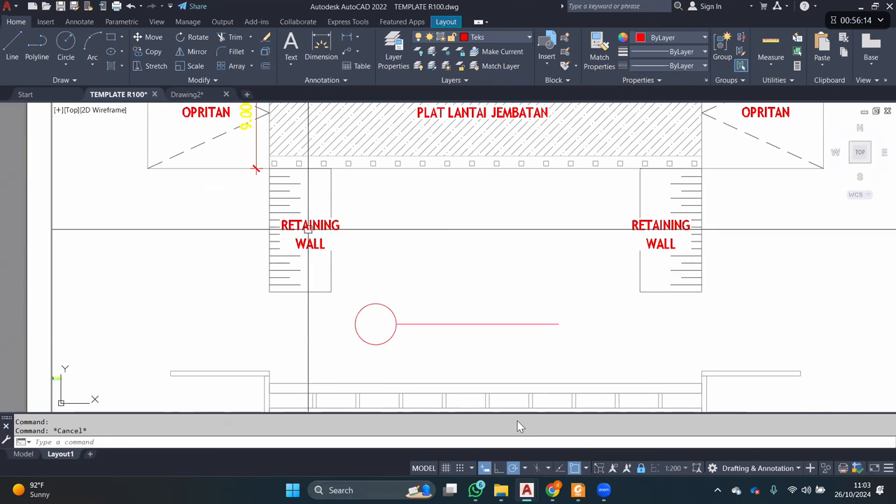
pyautogui.click(310, 225)
pyautogui.write('co')
pyautogui.press('Return')
pyautogui.click(321, 232)
pyautogui.scroll(3, 438, 306)
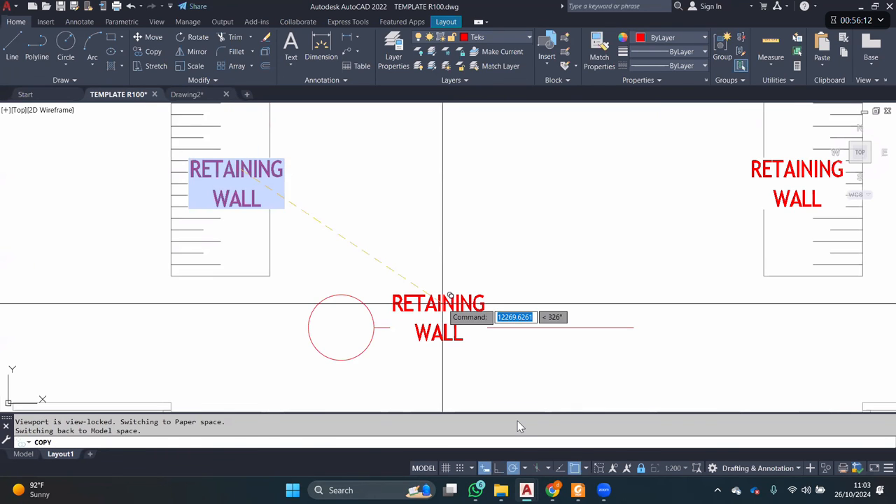
pyautogui.click(438, 307)
pyautogui.press('Escape')
# - Replace the copied label's text with DENAH JEMBATAN, widening its box to fit one line and aligning it left
pyautogui.doubleClick(437, 308)
pyautogui.write('DENAH')
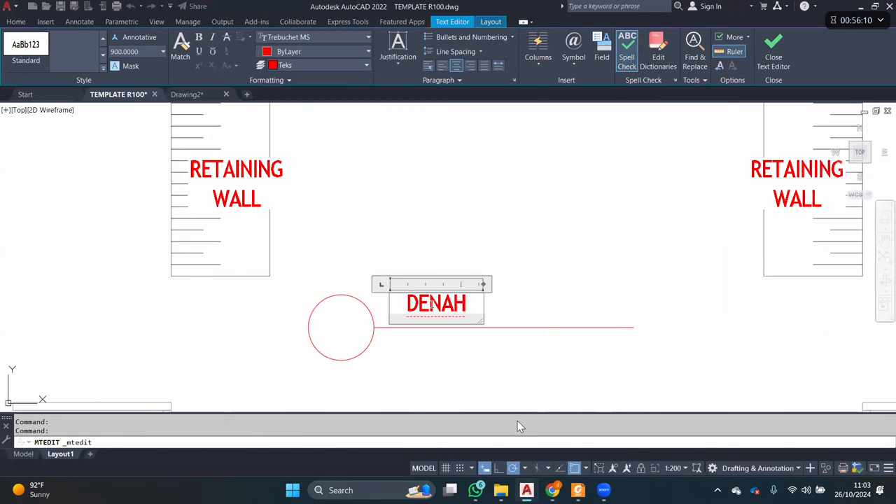
pyautogui.press('Return')
pyautogui.write('JEMBATAN')
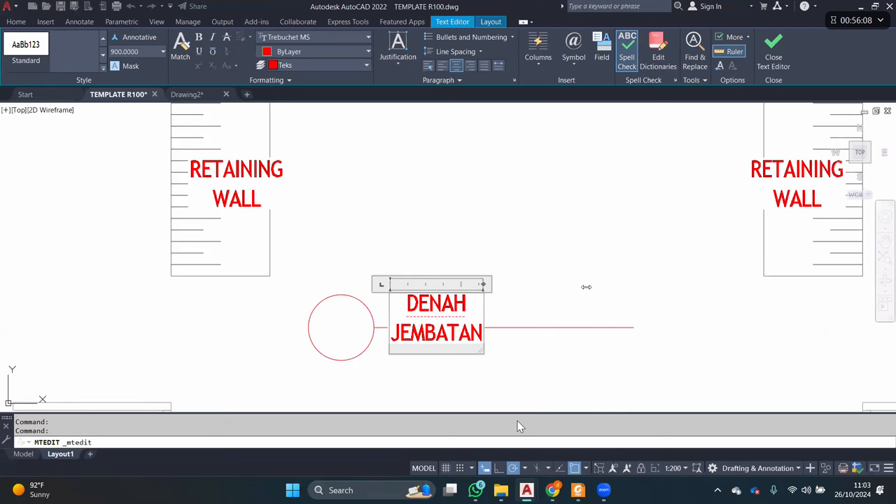
pyautogui.moveTo(586, 287); pyautogui.dragTo(586, 285)
pyautogui.hotkey('ctrl', 'a')
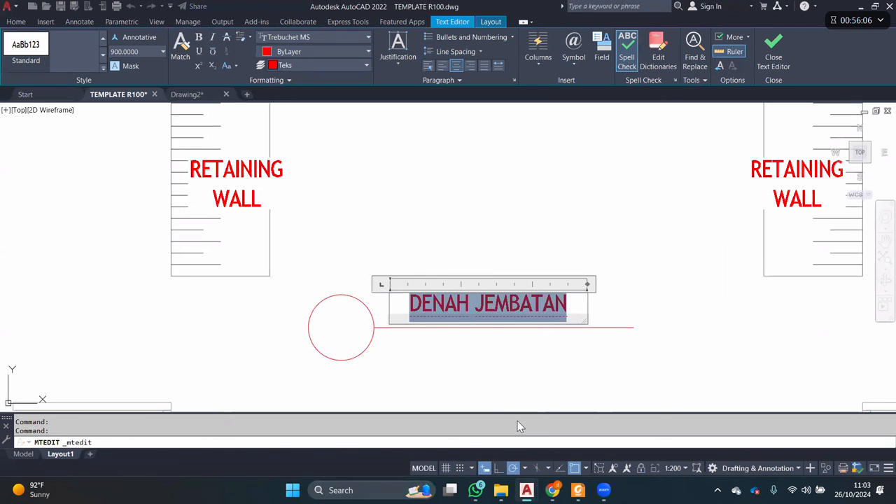
pyautogui.hotkey('ctrl', 'Return')
# - Move the DENAH JEMBATAN title slightly down so it sits just above the title line
pyautogui.write('M')
pyautogui.press('Return')
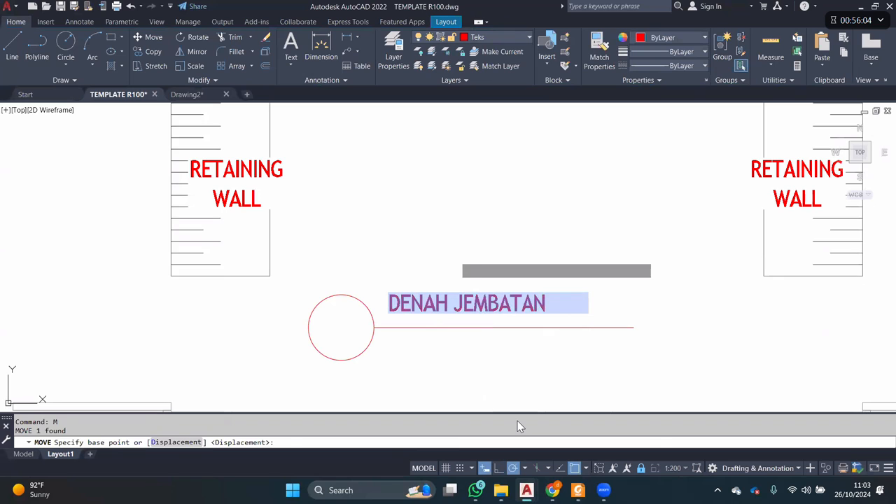
pyautogui.click(456, 279)
pyautogui.click(457, 286)
# - Copy the DENAH JEMBATAN title straight down to just below the title line
pyautogui.write('co')
pyautogui.press('Return')
pyautogui.click(678, 296)
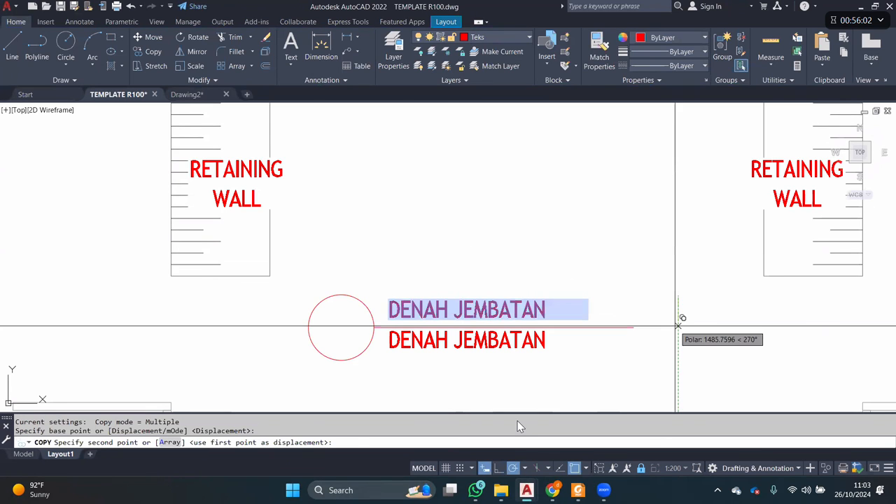
pyautogui.click(677, 326)
pyautogui.press('Escape')
# - Replace the copied title's text with SKALA 1:200 and set its text height to 450
pyautogui.doubleClick(522, 343)
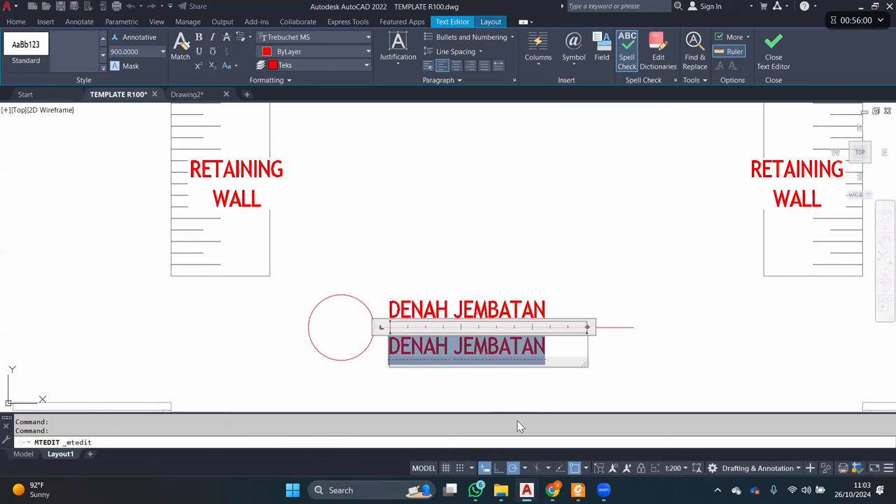
pyautogui.write('SKALA 1')
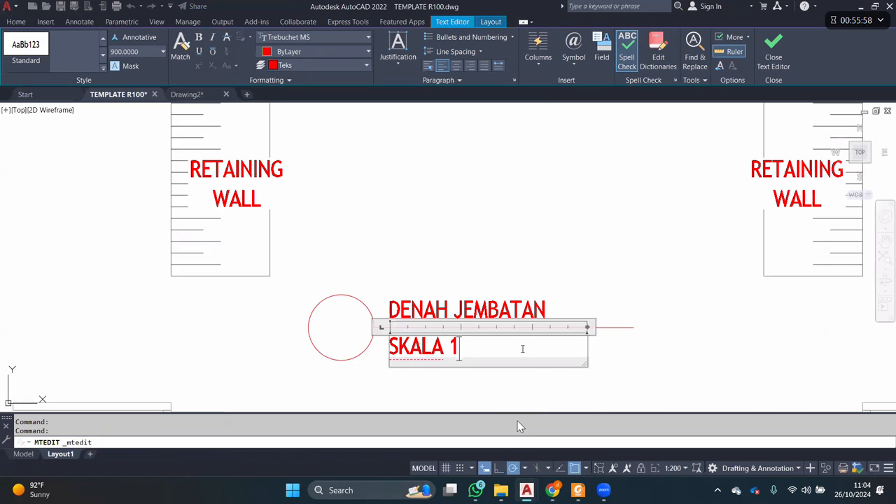
pyautogui.write(':200')
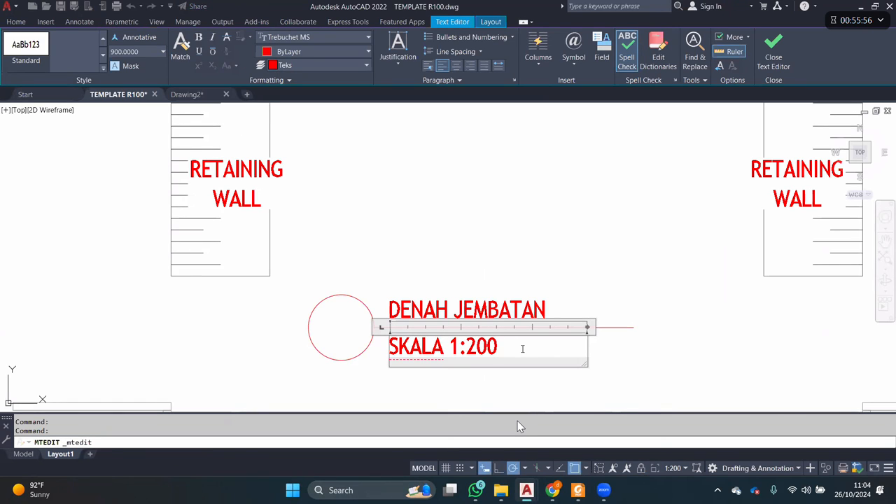
pyautogui.hotkey('ctrl', 'a')
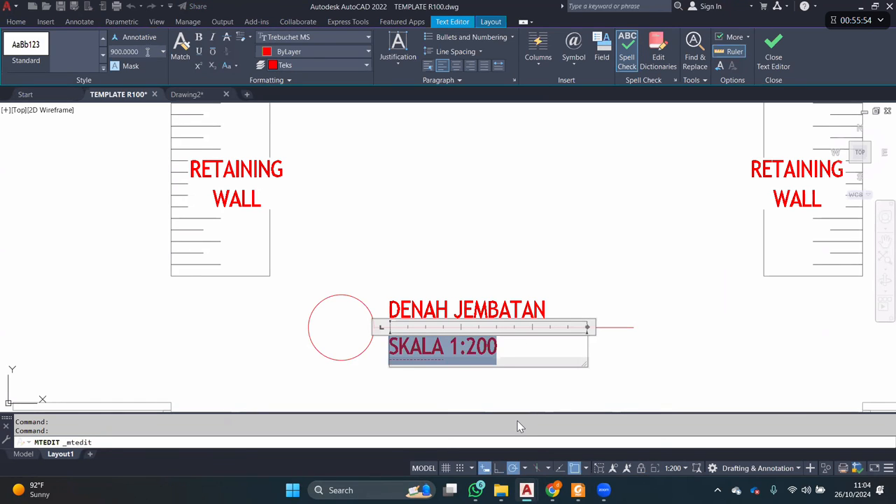
pyautogui.click(145, 52)
pyautogui.write('450')
pyautogui.press('Return')
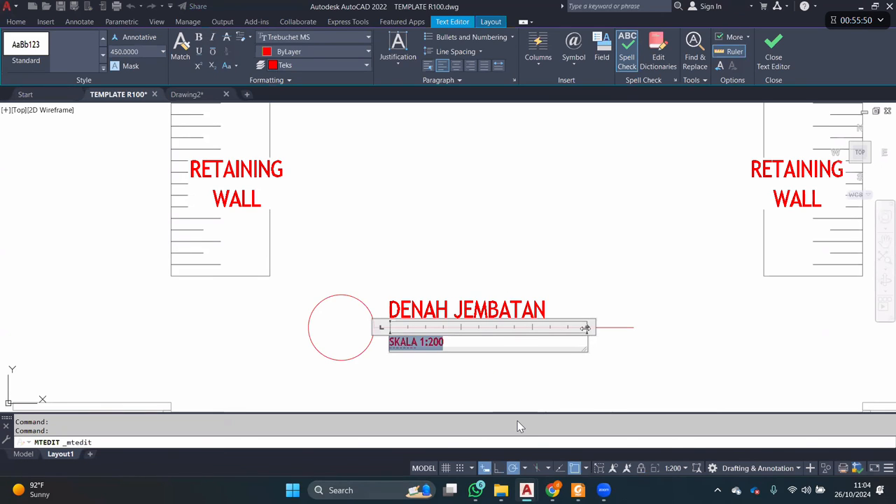
pyautogui.press('Escape')
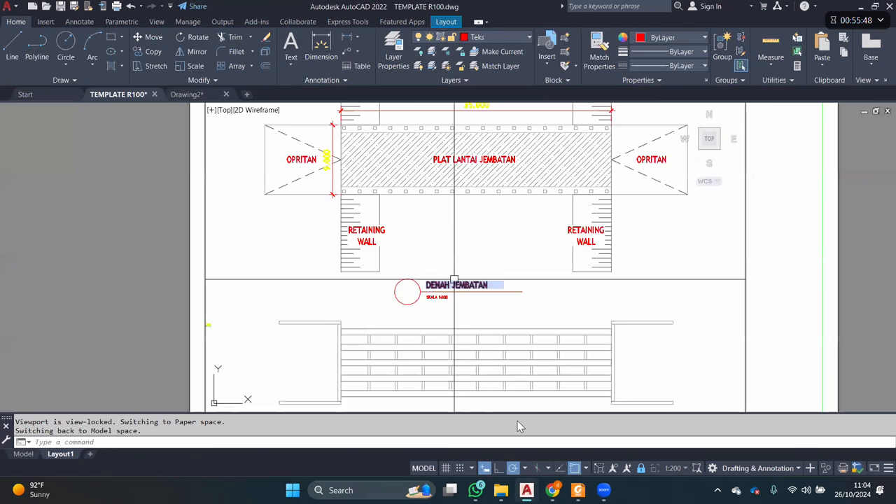
# - Shorten the title line by stretching its right end back toward the DENAH JEMBATAN text
pyautogui.click(516, 304)
pyautogui.click(486, 282)
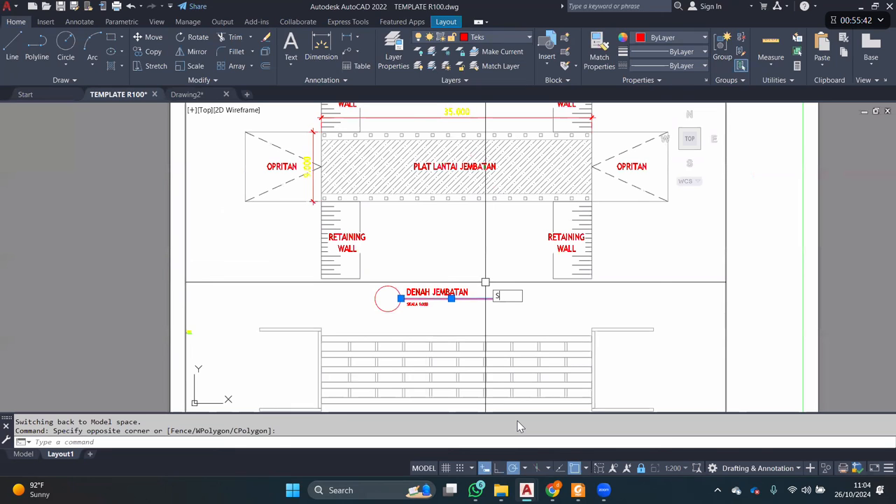
pyautogui.press('space')
pyautogui.click(502, 299)
pyautogui.click(481, 299)
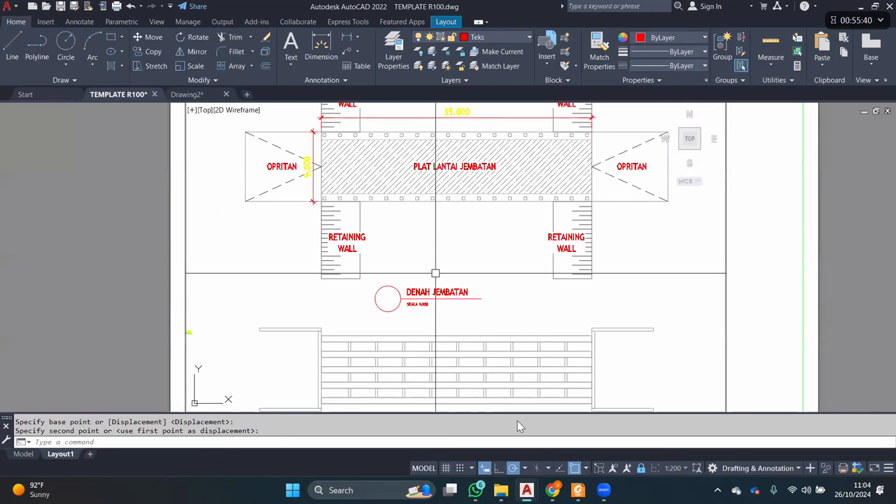
# - Copy the PLAT LANTAI JEMBATAN label straight down to just above the girder plan and change its text to GIRDER
pyautogui.scroll(-2, 436, 273)
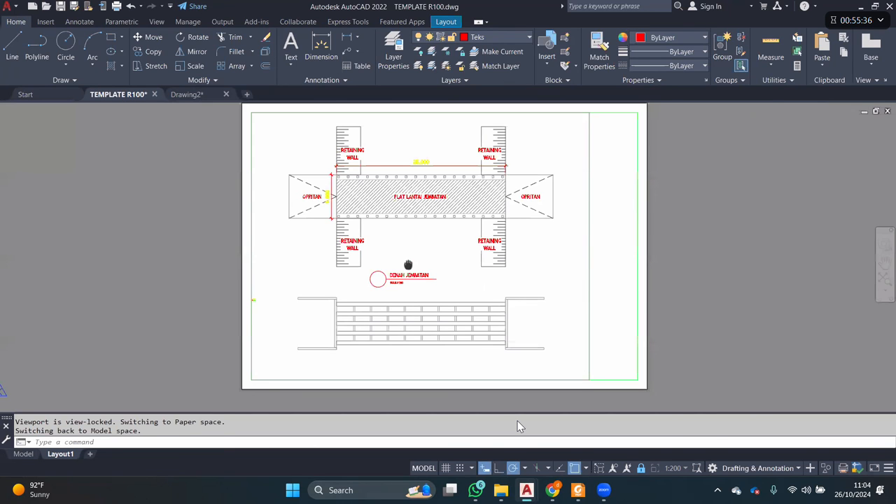
pyautogui.scroll(2, 408, 264)
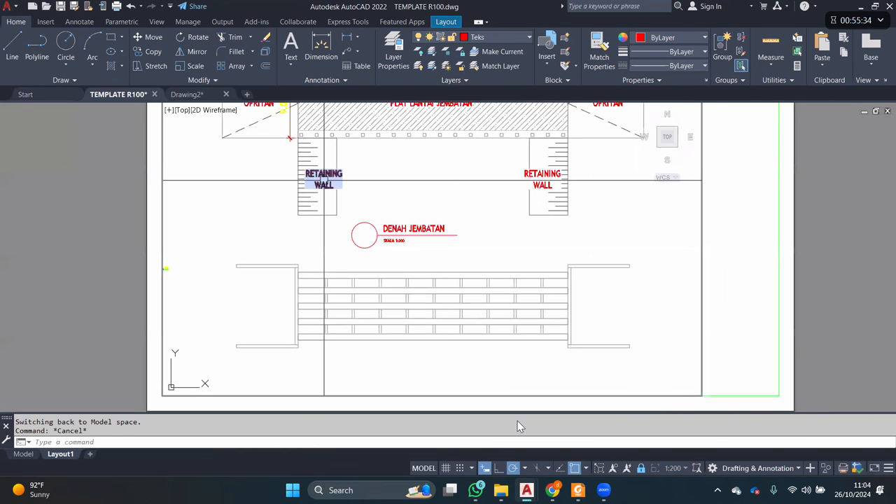
pyautogui.moveTo(409, 126); pyautogui.dragTo(416, 187, button='middle')
pyautogui.click(424, 164)
pyautogui.write('co')
pyautogui.press('space')
pyautogui.click(477, 167)
pyautogui.moveTo(481, 324); pyautogui.dragTo(487, 242, button='middle')
pyautogui.scroll(2, 487, 241)
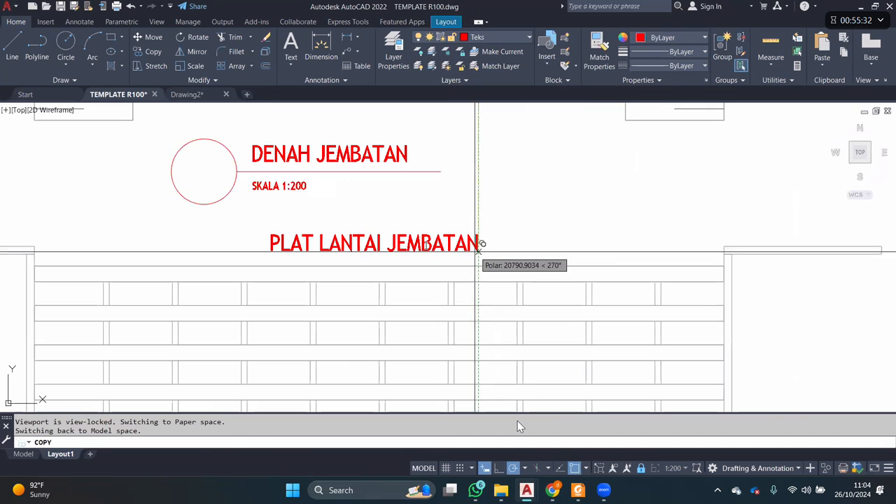
pyautogui.press('Escape')
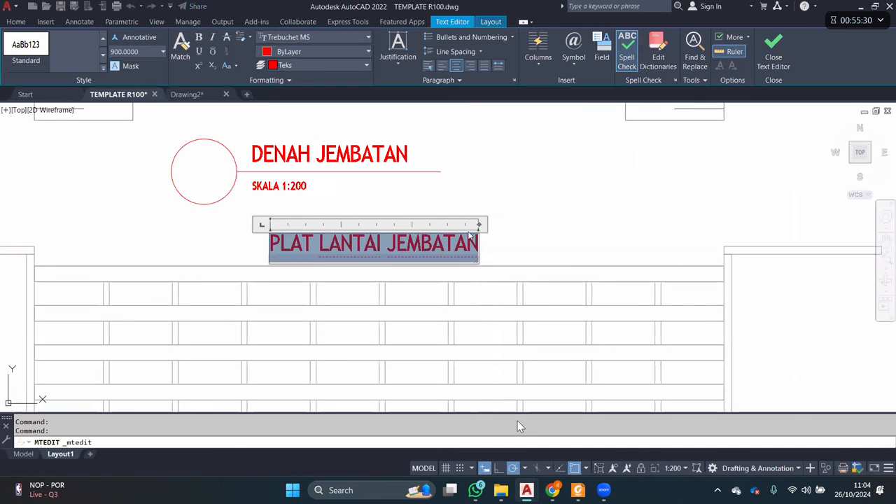
pyautogui.write('GIR')
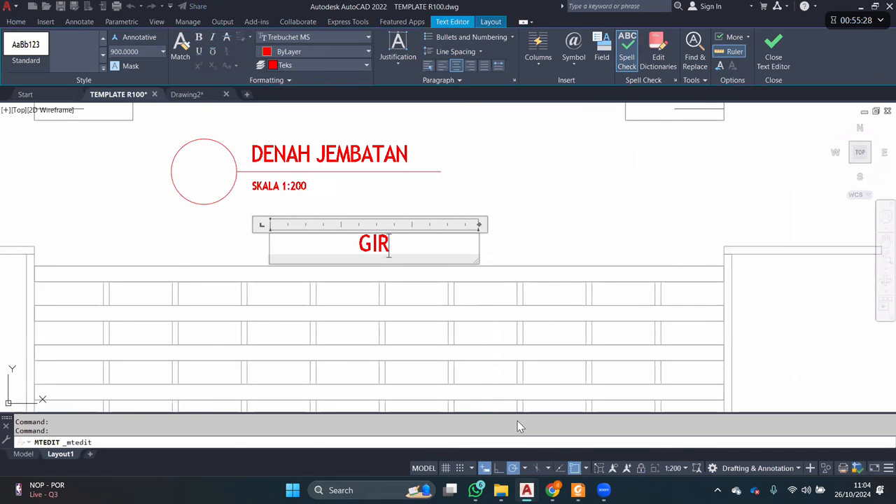
pyautogui.write('DER')
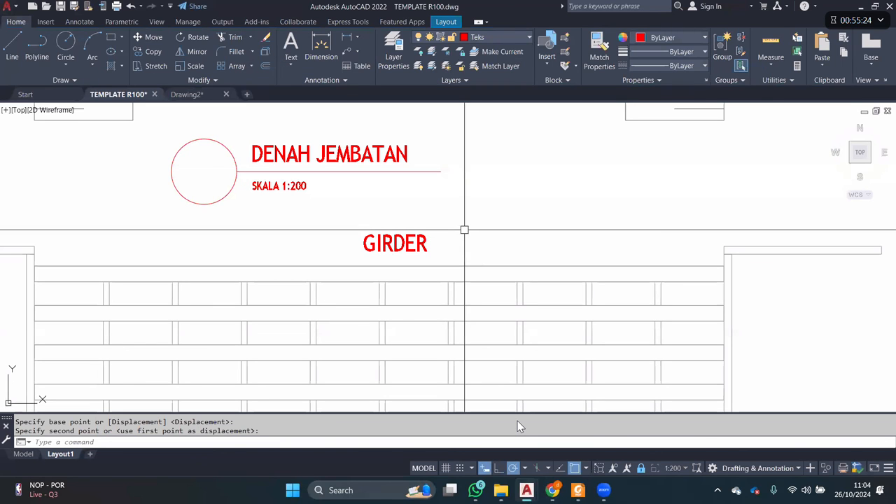
# - Start a polyline to the right of the GIRDER label with a horizontal segment about 1250 long
pyautogui.scroll(4, 420, 252)
pyautogui.write('PL')
pyautogui.press('Return')
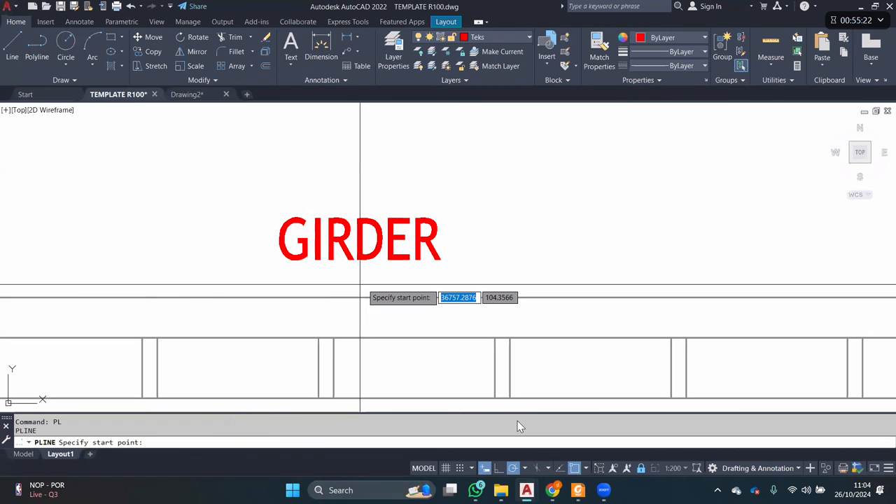
pyautogui.scroll(2, 361, 297)
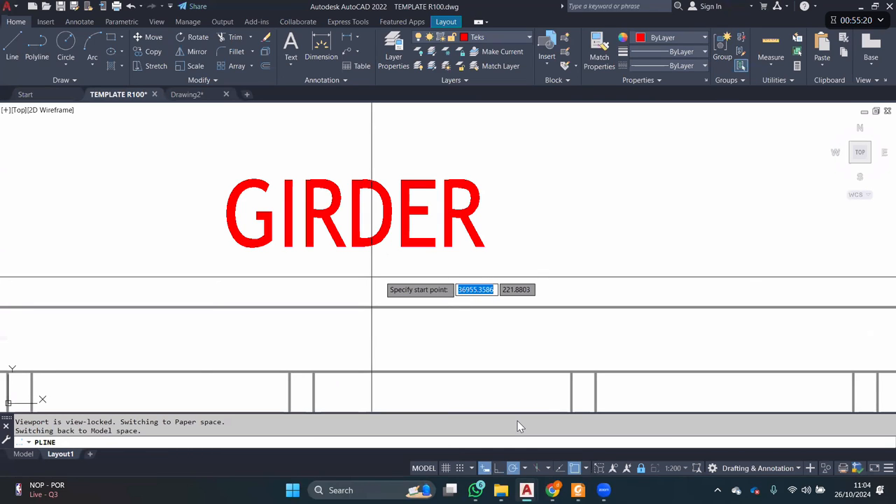
pyautogui.scroll(-2, 372, 277)
pyautogui.moveTo(372, 277); pyautogui.dragTo(319, 282, button='middle')
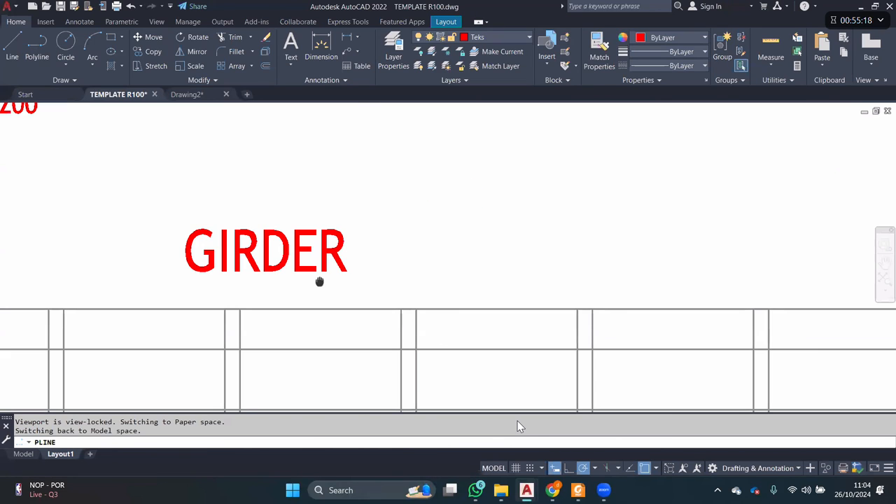
pyautogui.click(445, 228)
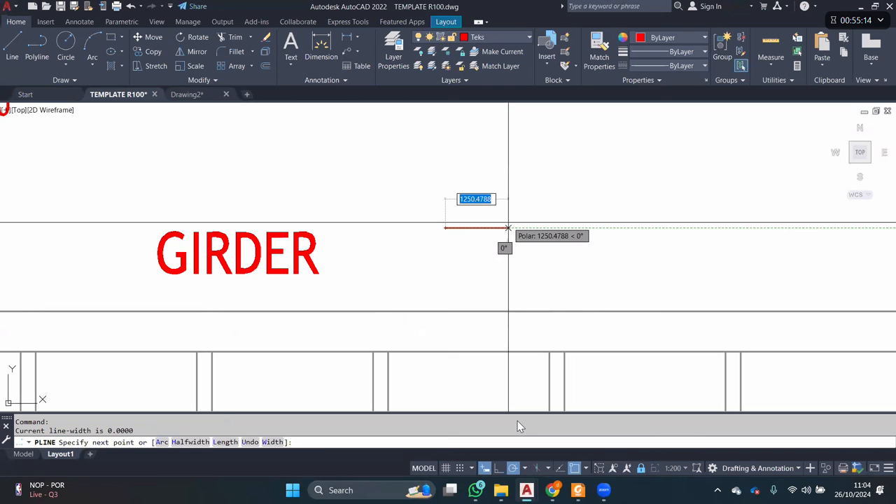
pyautogui.click(509, 227)
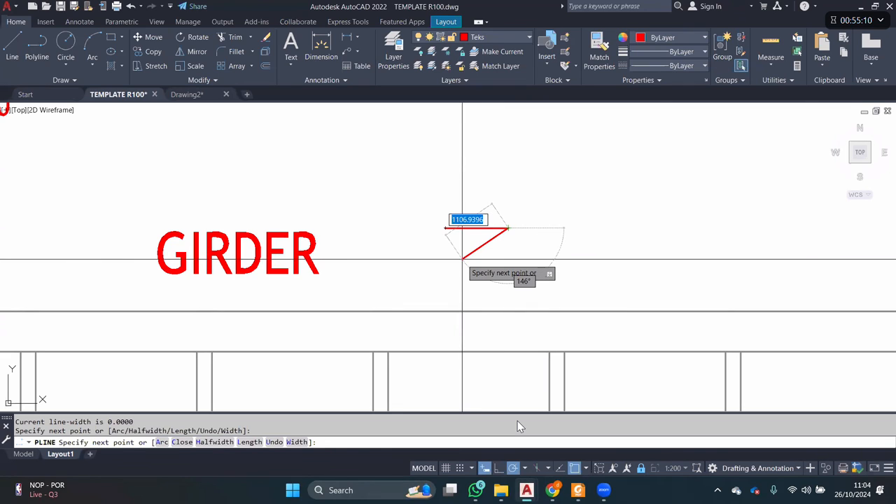
# - Turn on object snap tracking and complete the downward triangle, its tip about 795 below the midpoint of the top edge
pyautogui.press('F10')
pyautogui.press('F10')
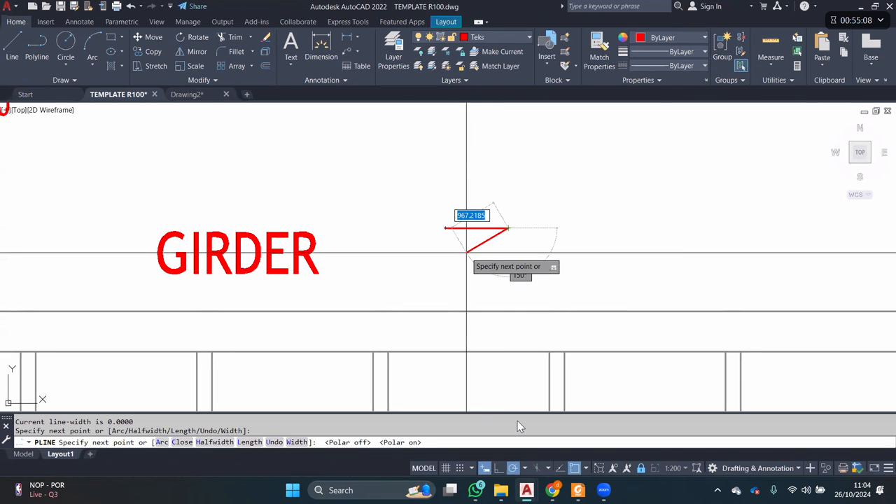
pyautogui.press('F11')
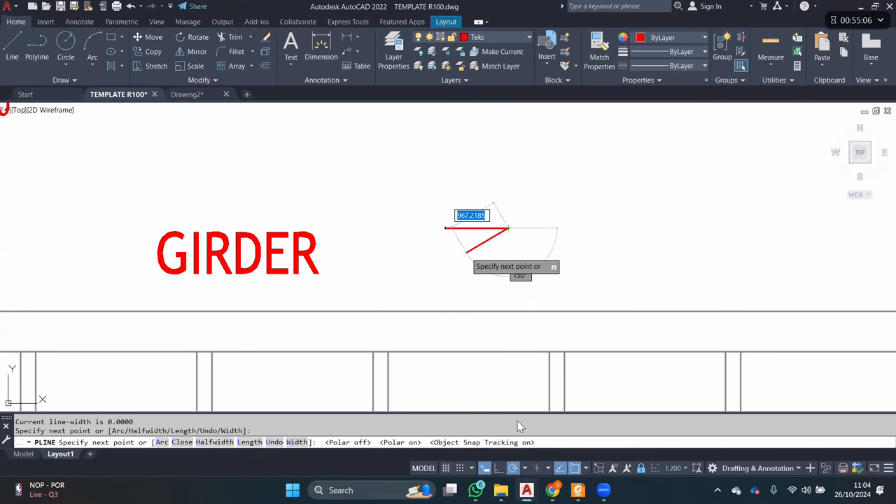
pyautogui.scroll(2, 476, 245)
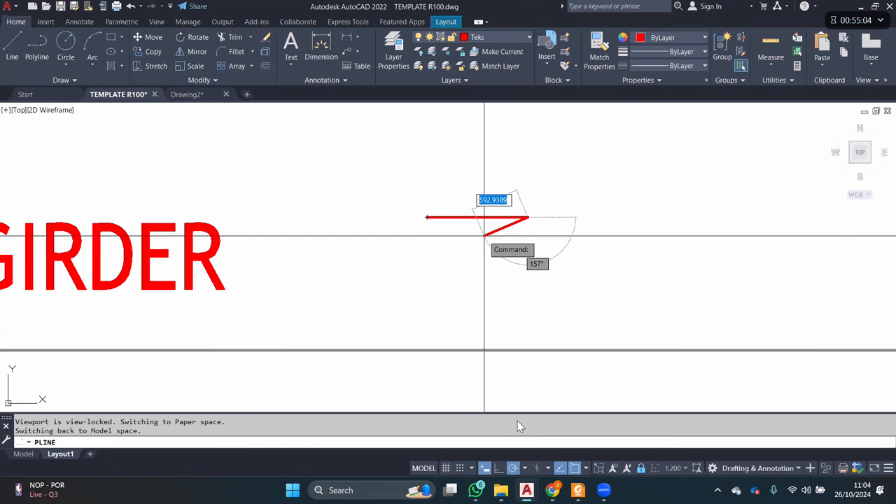
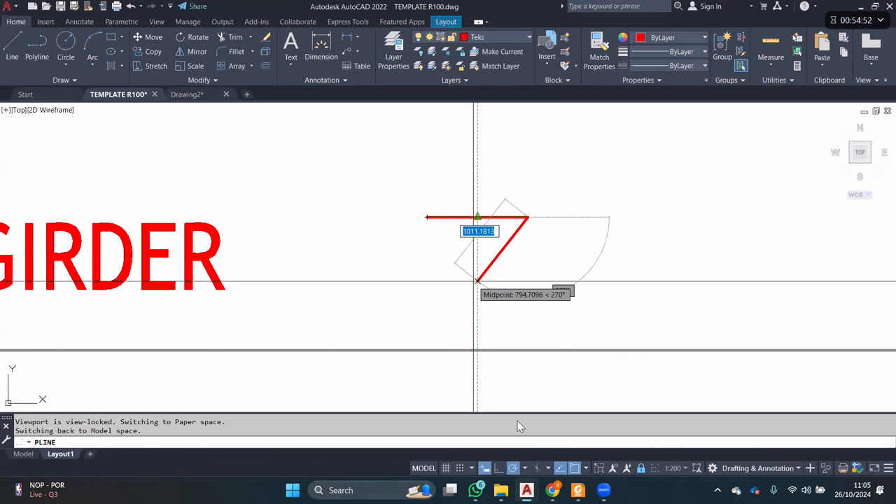
pyautogui.click(477, 281)
pyautogui.click(427, 218)
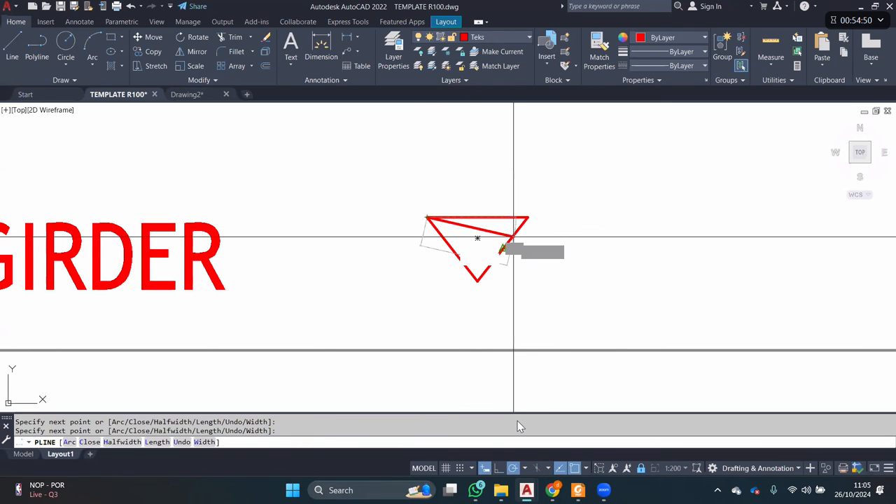
pyautogui.scroll(-4, 513, 237)
pyautogui.press('Escape')
# - Move the triangle by its top edge's midpoint to just below the centre of the GIRDER label
pyautogui.click(501, 225)
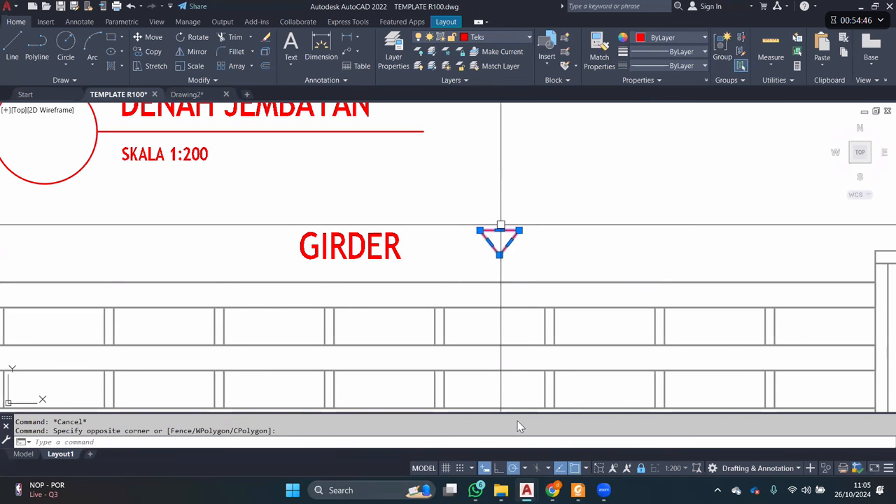
pyautogui.scroll(2, 501, 225)
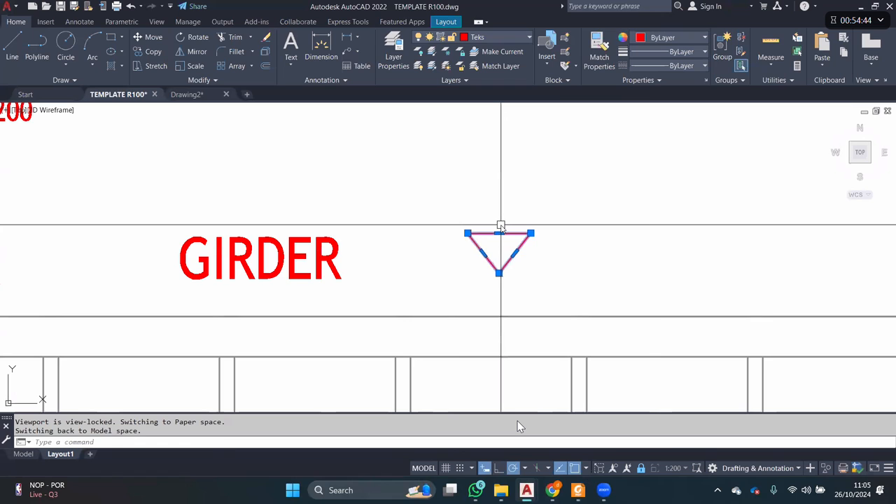
pyautogui.write('m')
pyautogui.press('space')
pyautogui.click(499, 233)
pyautogui.scroll(-3, 490, 250)
pyautogui.scroll(3, 383, 277)
pyautogui.scroll(2, 383, 277)
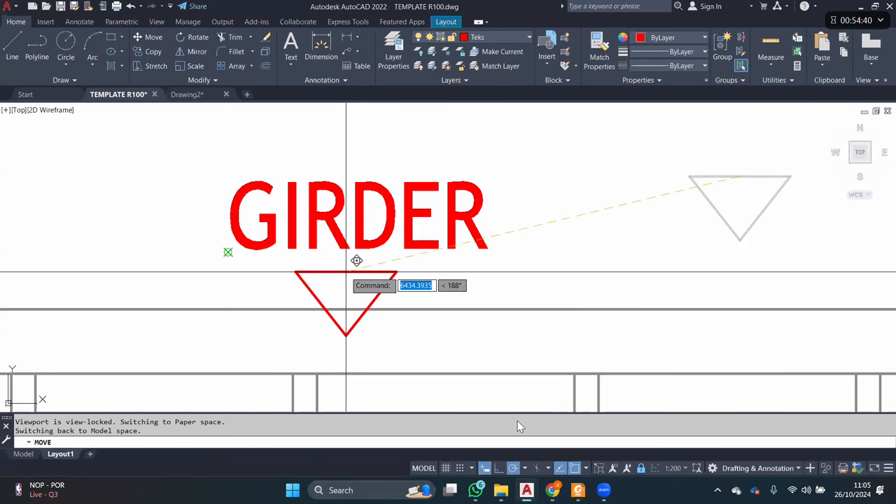
pyautogui.click(346, 272)
# - Copy the GIRDER label and its triangle horizontally to the right along the girder plan's upper edge
pyautogui.scroll(-5, 494, 209)
pyautogui.moveTo(467, 203); pyautogui.dragTo(498, 206, button='middle')
pyautogui.write('co')
pyautogui.press('space')
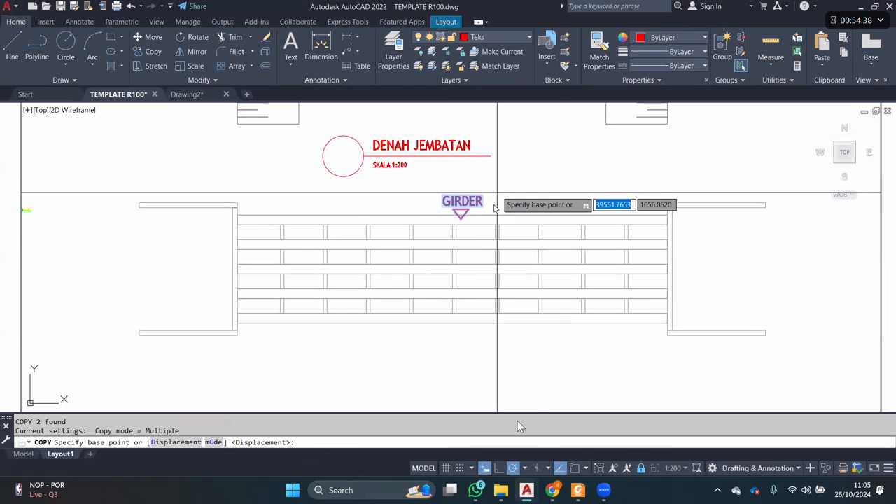
pyautogui.click(498, 206)
pyautogui.click(563, 206)
pyautogui.press('Escape')
# - Change the text of the copied GIRDER label to DIAFRAGMA
pyautogui.scroll(2, 543, 195)
pyautogui.click(536, 201)
pyautogui.doubleClick(537, 202)
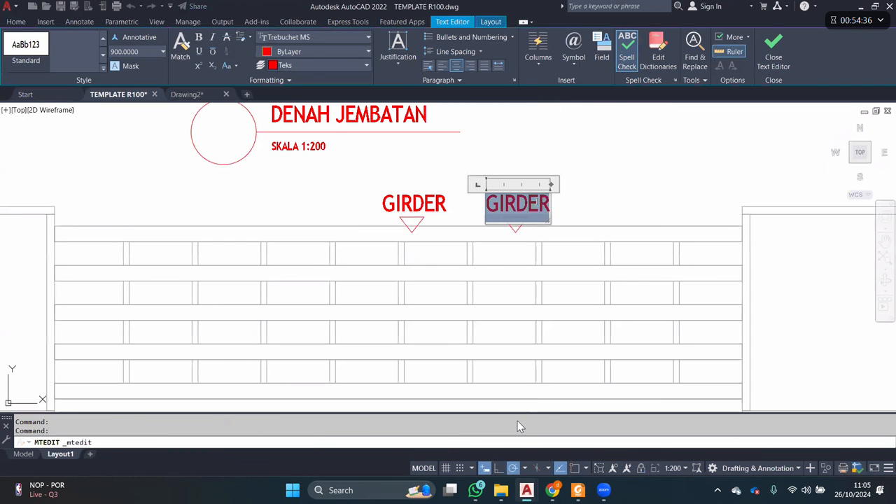
pyautogui.write('DIAFRAGMA')
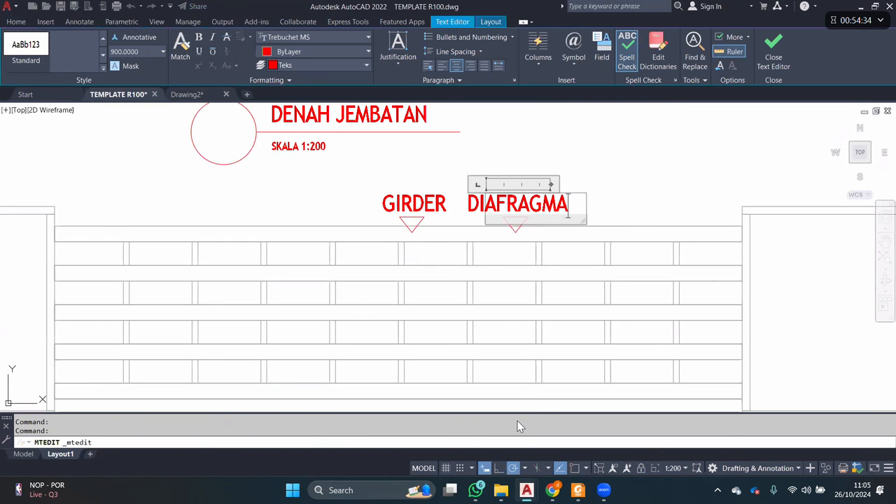
pyautogui.hotkey('ctrl', 'Return')
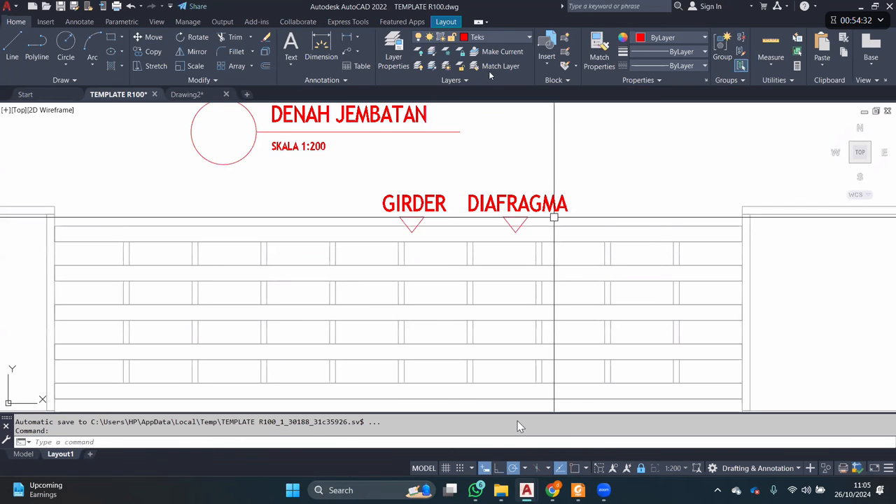
# - Move the DIAFRAGMA label horizontally to the right, farther from the GIRDER label
pyautogui.click(554, 205)
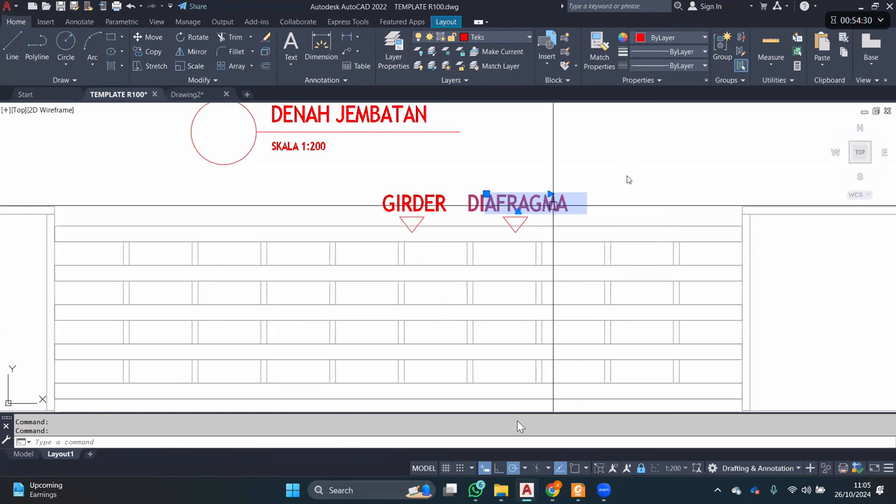
pyautogui.doubleClick(553, 205)
pyautogui.press('space')
pyautogui.click(568, 162)
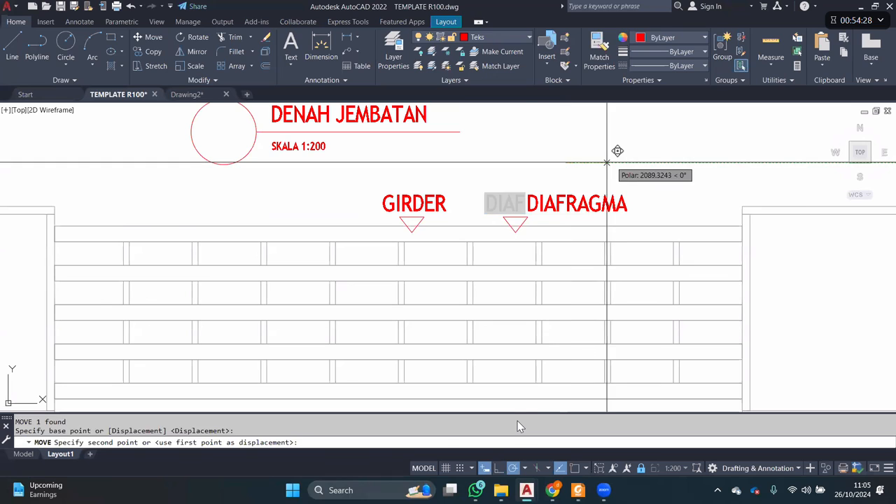
pyautogui.click(624, 163)
# - Rotate the triangle beside the DIAFRAGMA label 90° clockwise so that it points left
pyautogui.click(525, 217)
pyautogui.scroll(4, 524, 217)
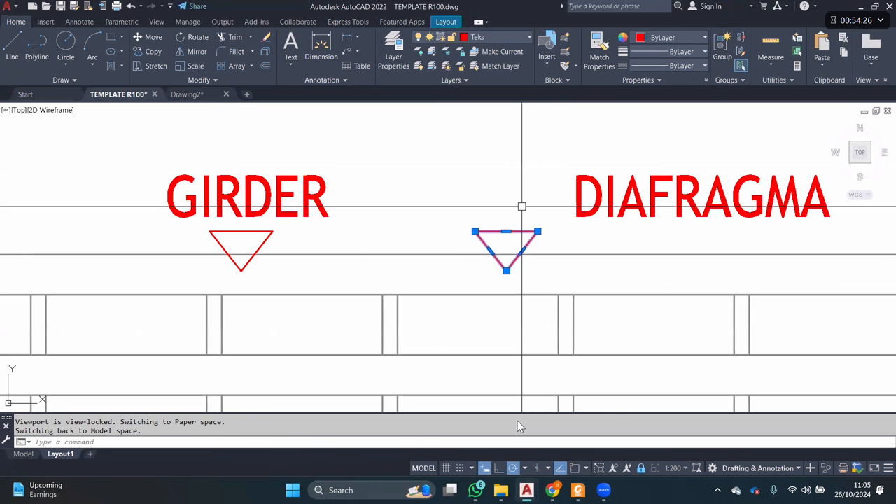
pyautogui.write('ro')
pyautogui.click(522, 199)
pyautogui.click(522, 238)
# - Move the rotated triangle by the midpoint of its vertical edge to just left of the DIAFRAGMA text
pyautogui.click(503, 200)
pyautogui.click(483, 185)
pyautogui.write('m')
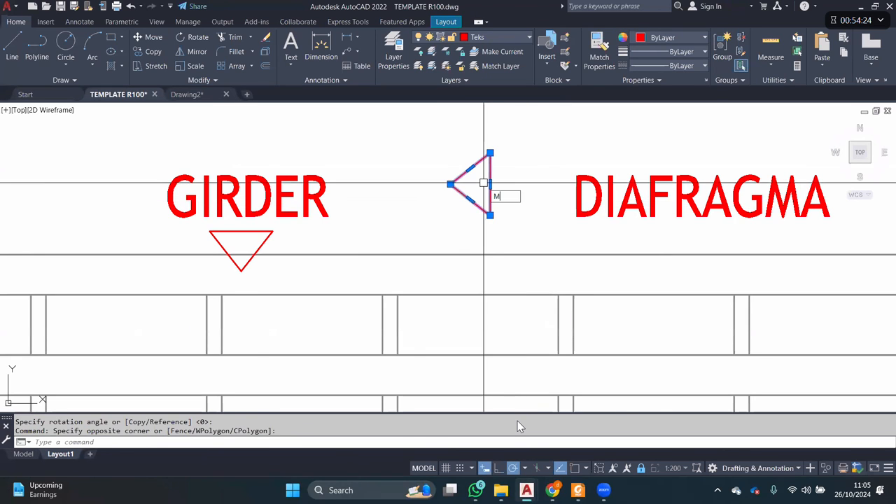
pyautogui.press('space')
pyautogui.click(491, 187)
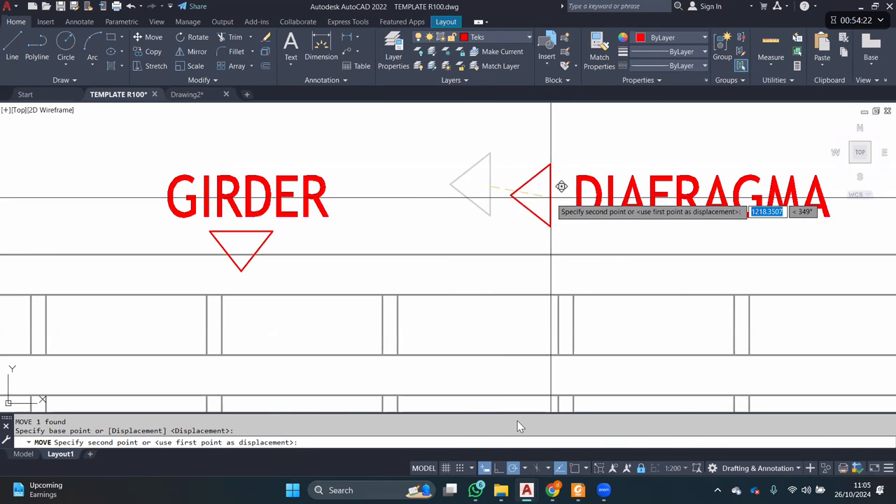
pyautogui.click(564, 198)
pyautogui.scroll(-4, 581, 203)
# - Move the DIAFRAGMA label with its triangle down into the uppermost diaphragm row, with the tip pointing at a diaphragm
pyautogui.click(546, 206)
pyautogui.click(530, 195)
pyautogui.click(519, 208)
pyautogui.write('m')
pyautogui.press('space')
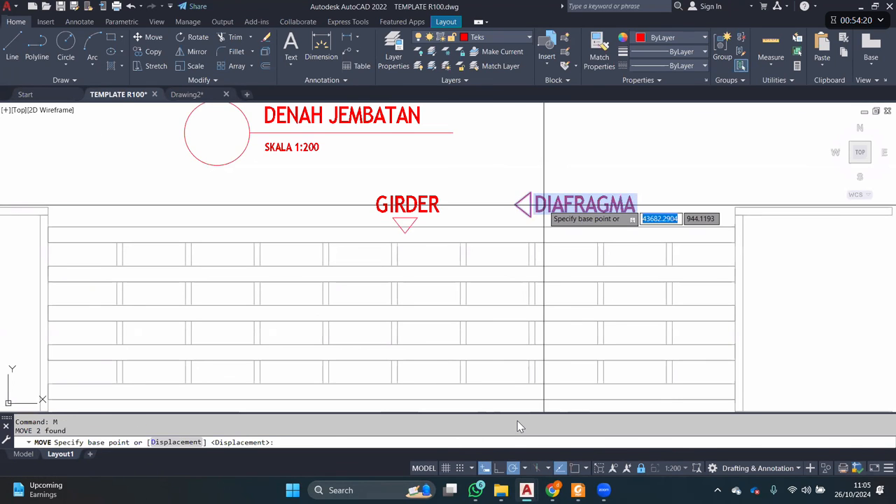
pyautogui.click(544, 206)
pyautogui.scroll(4, 564, 254)
pyautogui.click(569, 254)
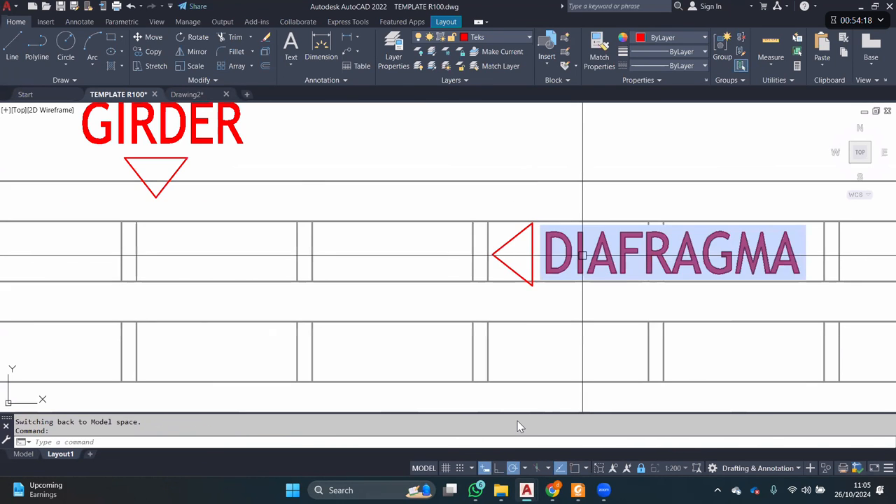
# - Copy the DIAFRAGMA label and triangle straight down as an array of 4 items, one in each diaphragm row
pyautogui.click(581, 254)
pyautogui.click(526, 254)
pyautogui.click(504, 236)
pyautogui.scroll(-4, 379, 217)
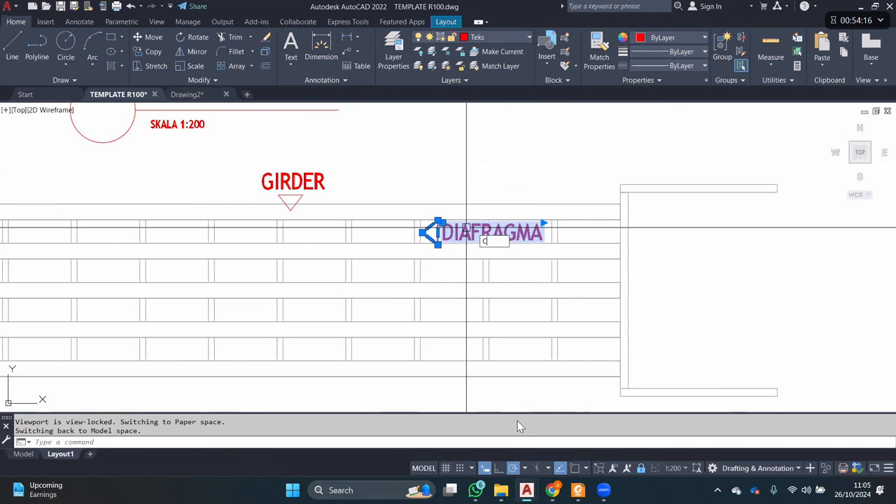
pyautogui.write('co')
pyautogui.press('space')
pyautogui.click(642, 227)
pyautogui.write('a')
pyautogui.press('space')
pyautogui.write('4')
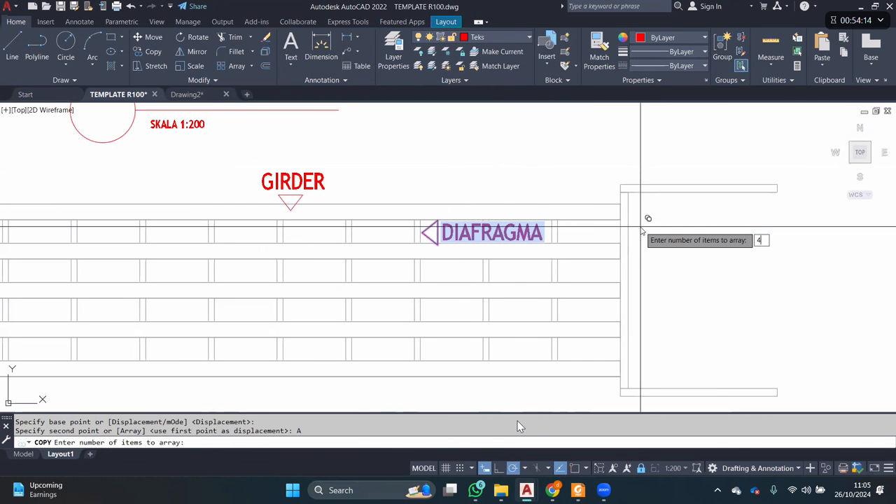
pyautogui.press('Return')
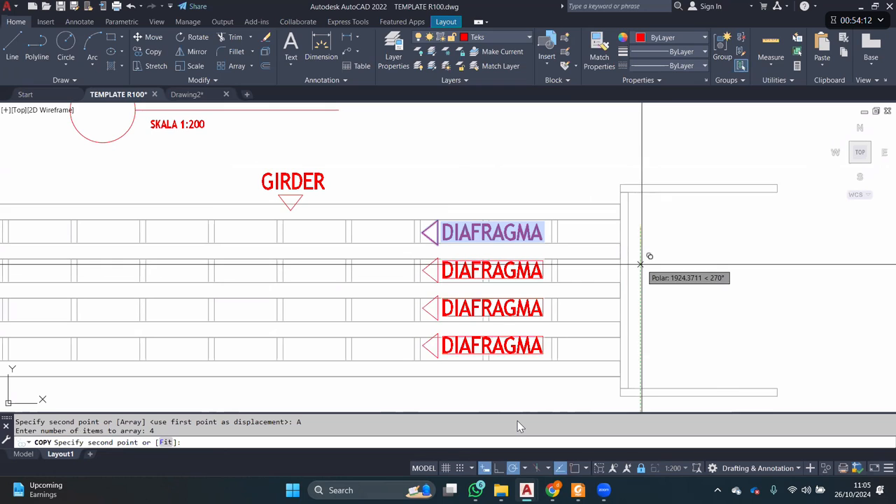
pyautogui.click(642, 266)
pyautogui.press('Escape')
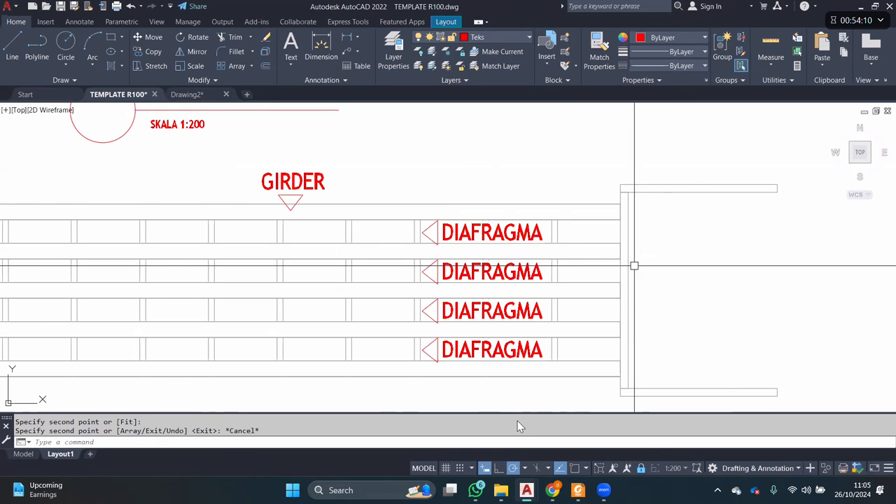
# - Consult the bridge plan in SOAL.pdf, then add linear dimensions for the girder plan's length below it and the left abutment's overall width
pyautogui.scroll(-2, 634, 266)
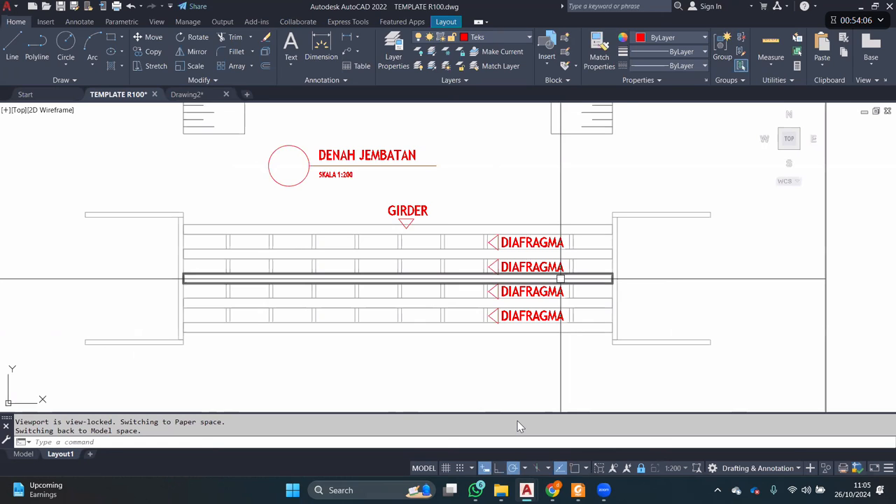
pyautogui.moveTo(561, 279); pyautogui.dragTo(636, 268, button='middle')
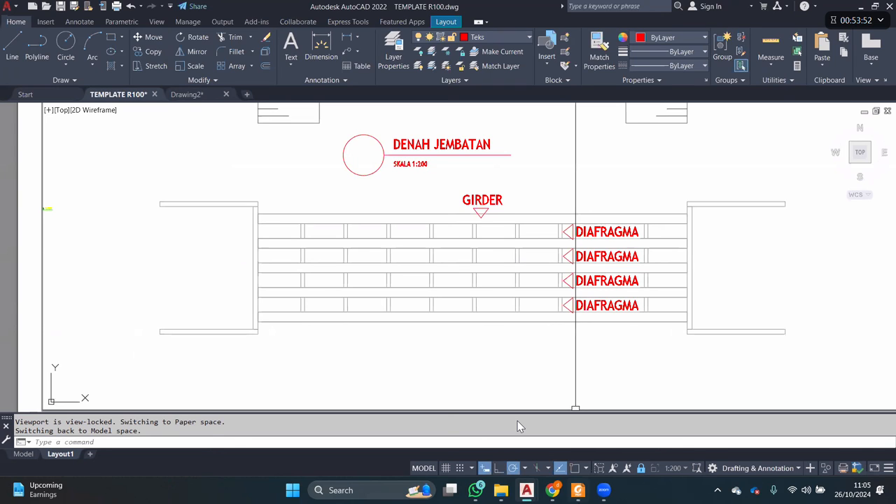
pyautogui.hotkey('alt', 'Tab')
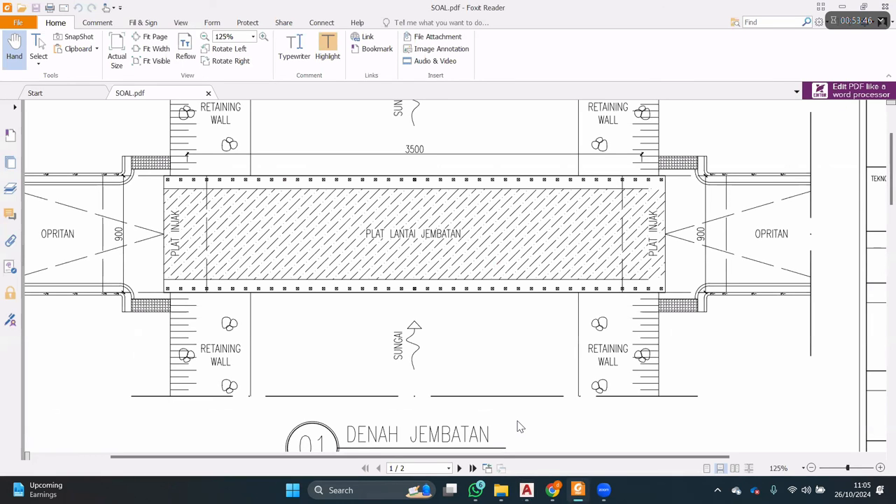
pyautogui.hotkey('alt', 'Tab')
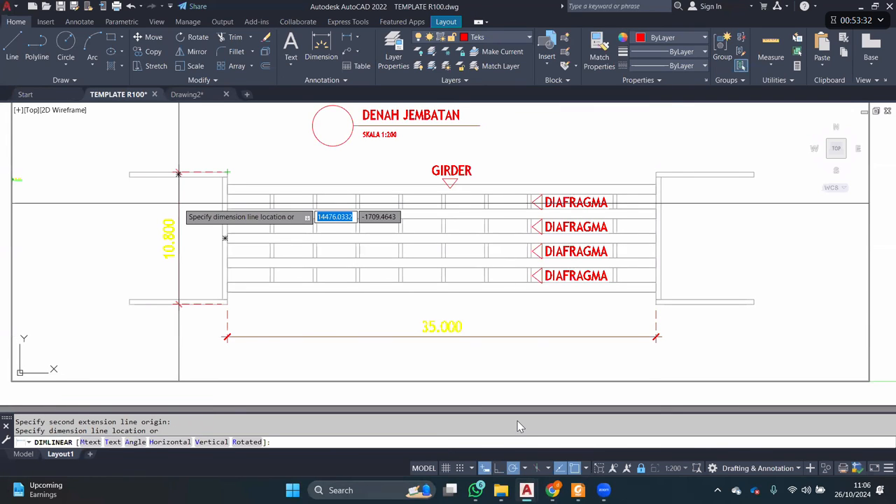
pyautogui.click(168, 203)
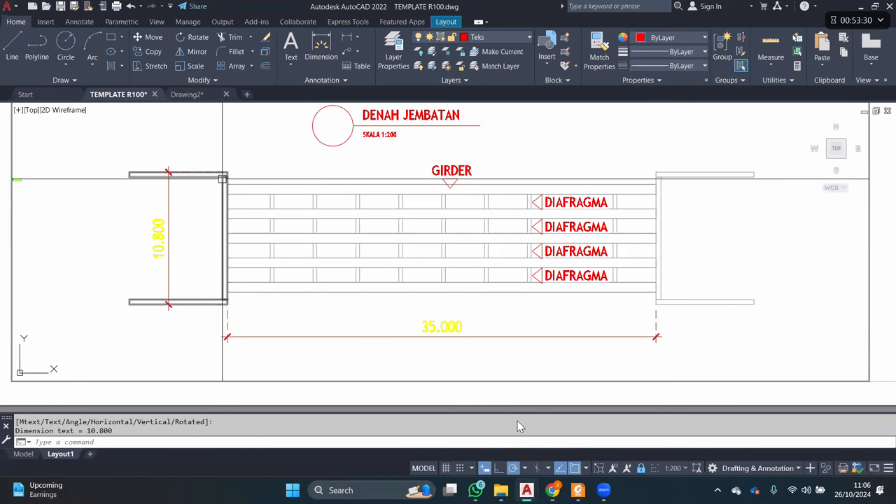